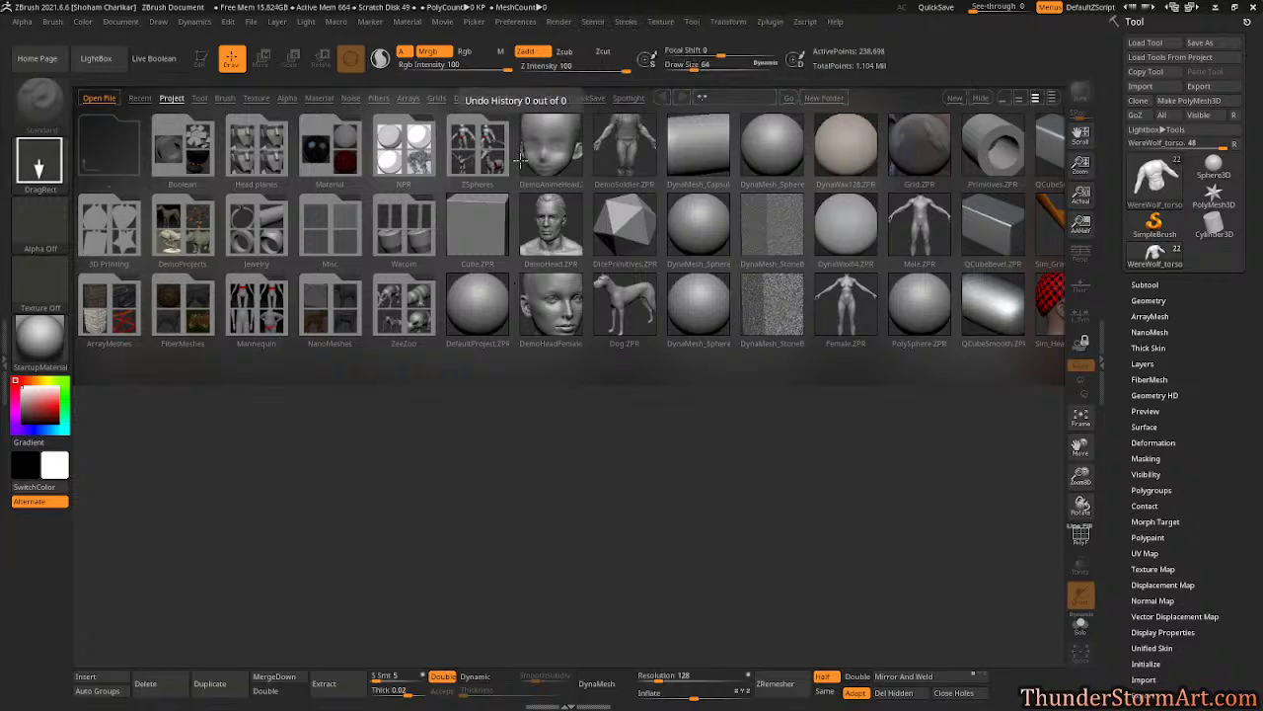
- Close LightBox, draw the WereWolf_torso model onto the empty canvas and switch it to edit mode
left_click(96, 59)
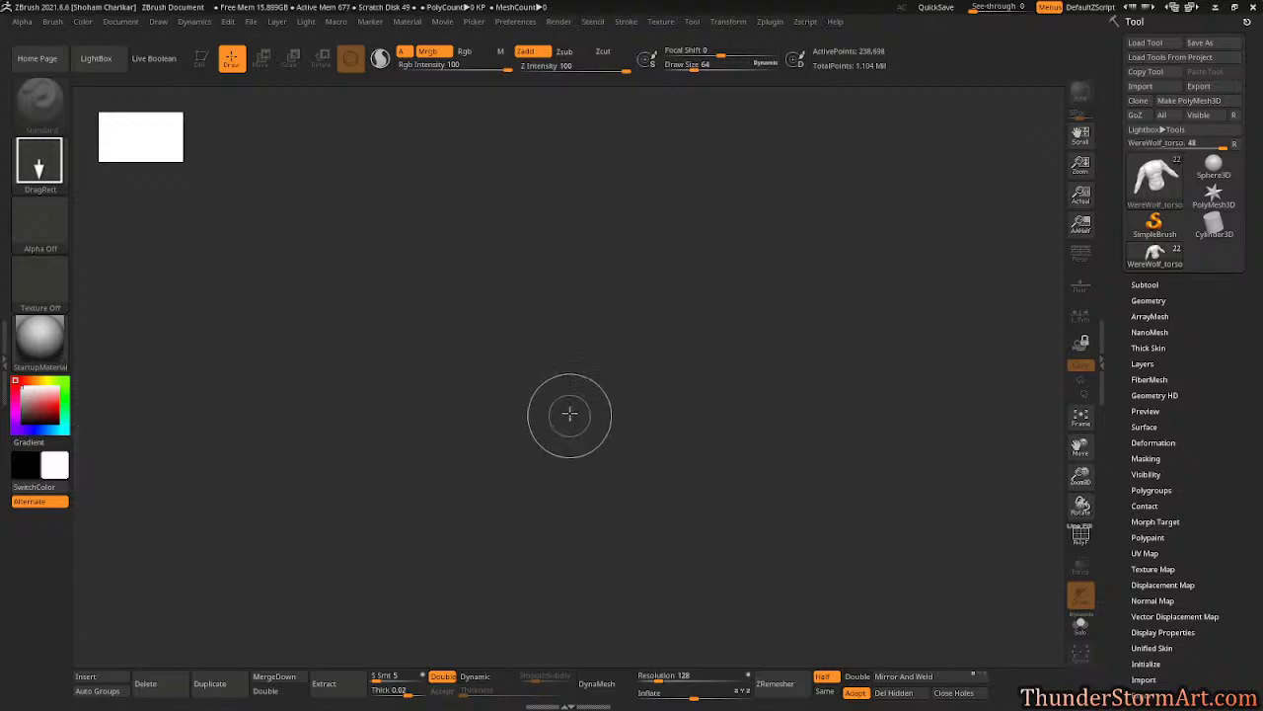
left_click_drag(541, 405, 541, 464)
key("t")
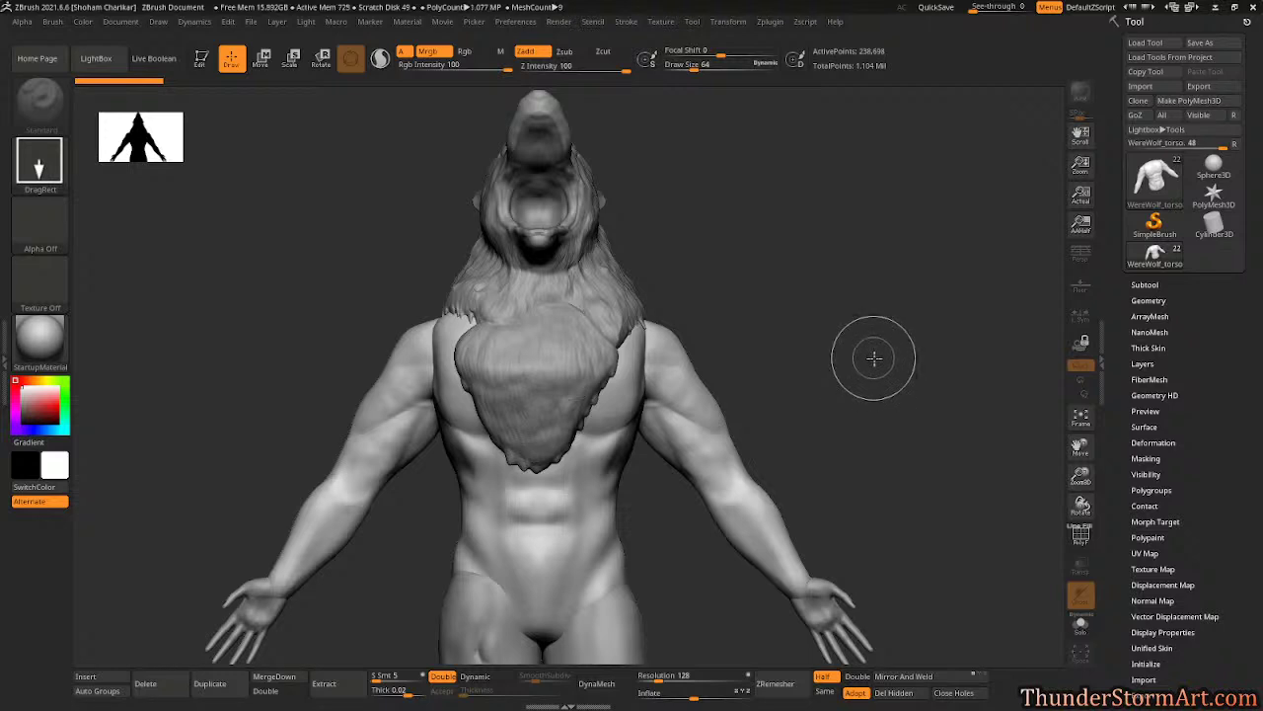
mouse_move(823, 344)
right_mouse_down("ctrl")
mouse_move(744, 358)
mouse_move(790, 305)
mouse_move(780, 347)
mouse_move(515, 338)
right_mouse_up("ctrl")
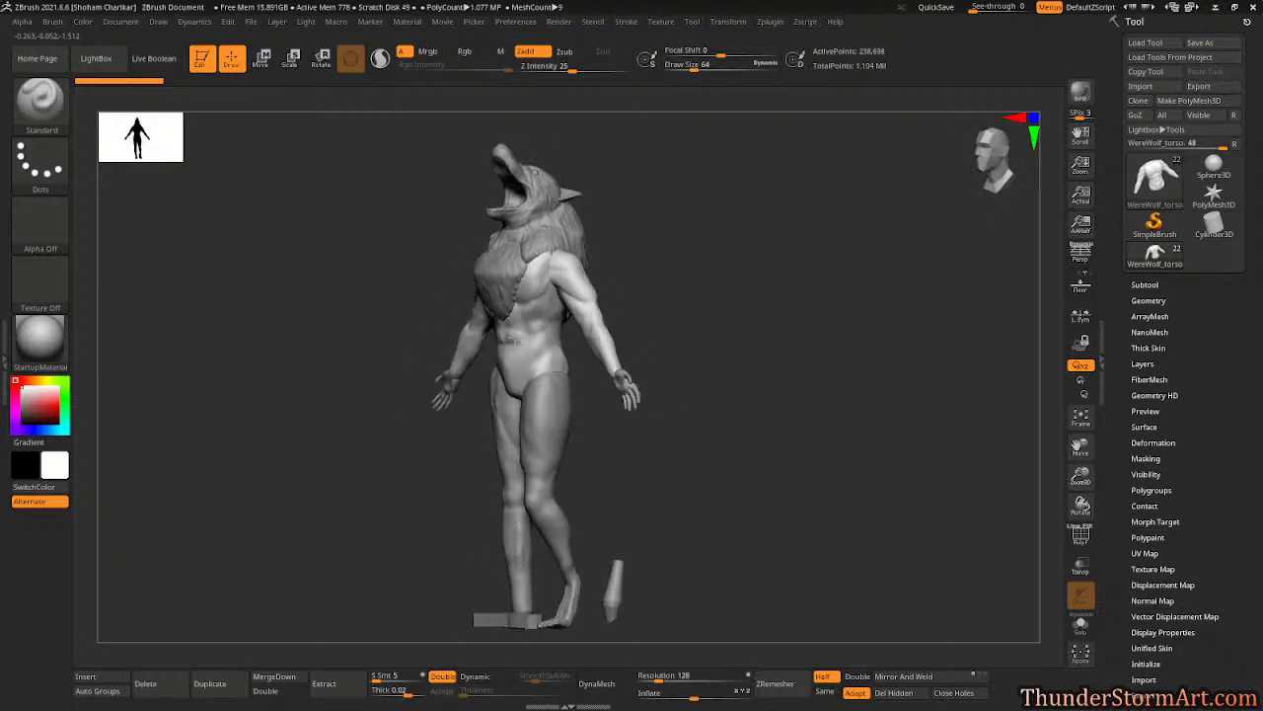
right_click_drag(516, 339, 755, 348)
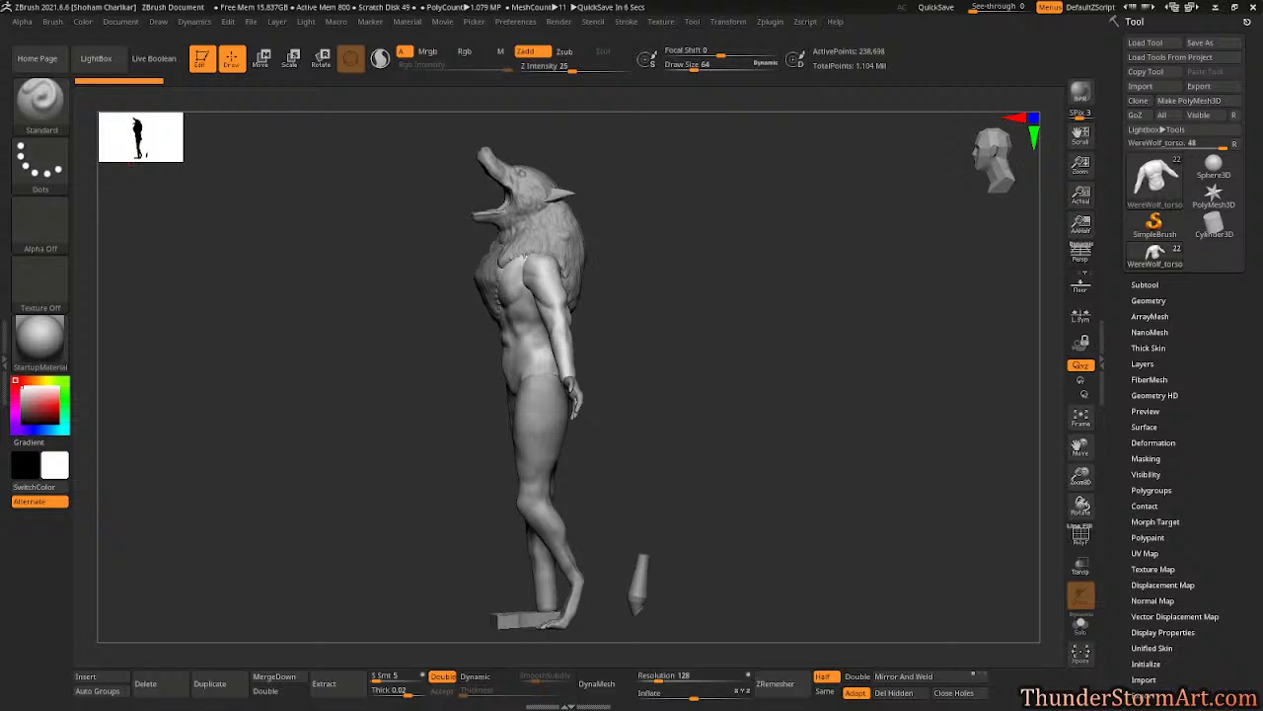
left_click_drag(779, 361, 766, 313)
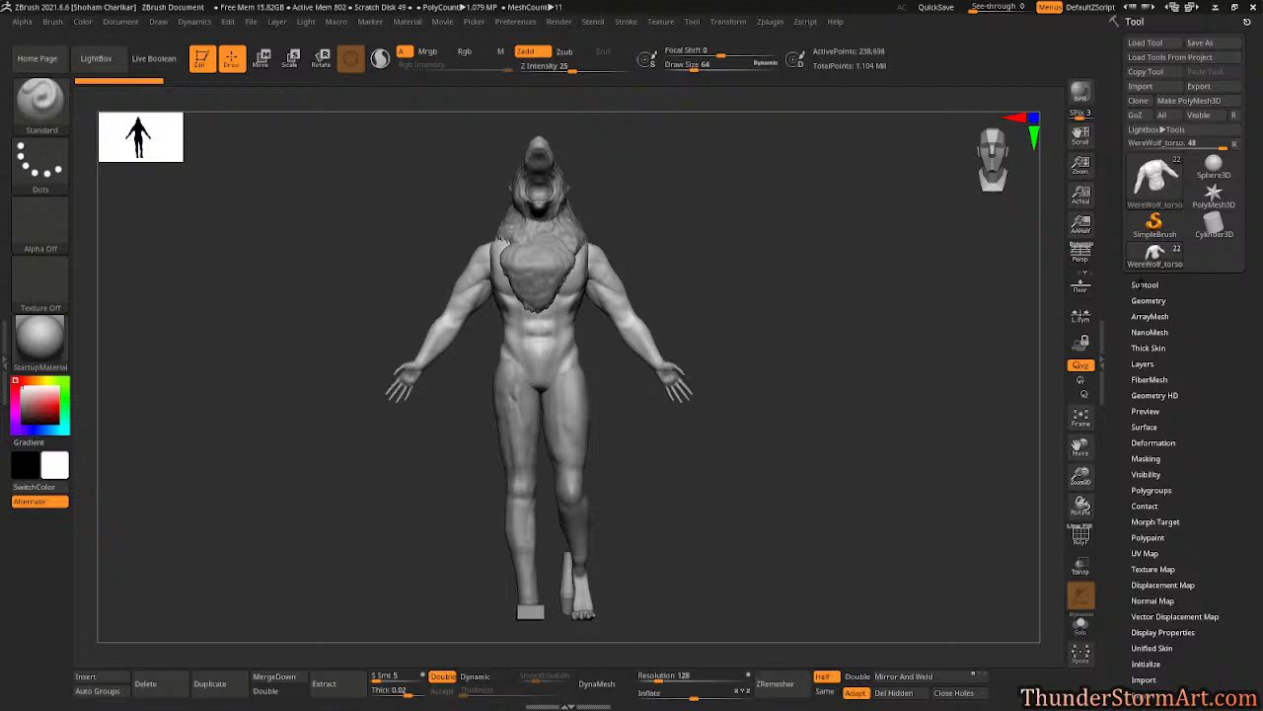
left_click_drag(860, 369, 826, 389)
- Select the R_thigh subtool and try deleting it from the Lower_Body folder
left_click(522, 415, "alt")
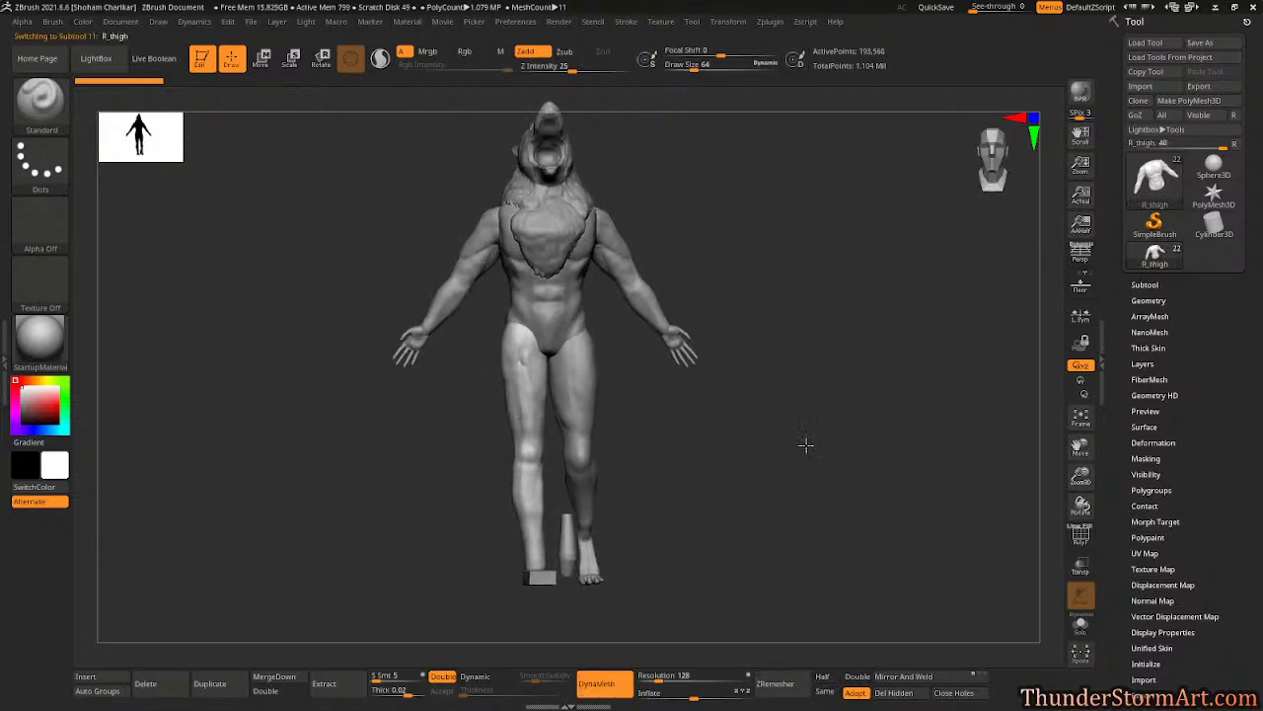
left_click_drag(806, 445, 752, 466)
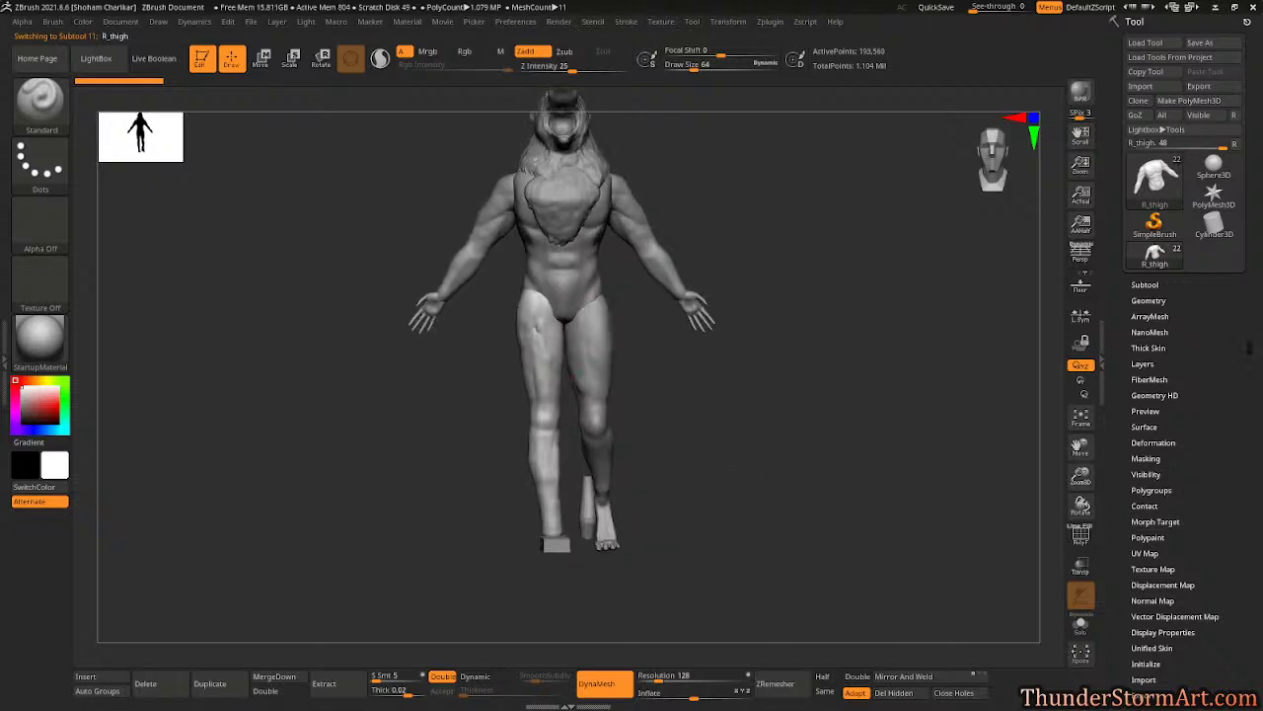
left_click(1145, 284)
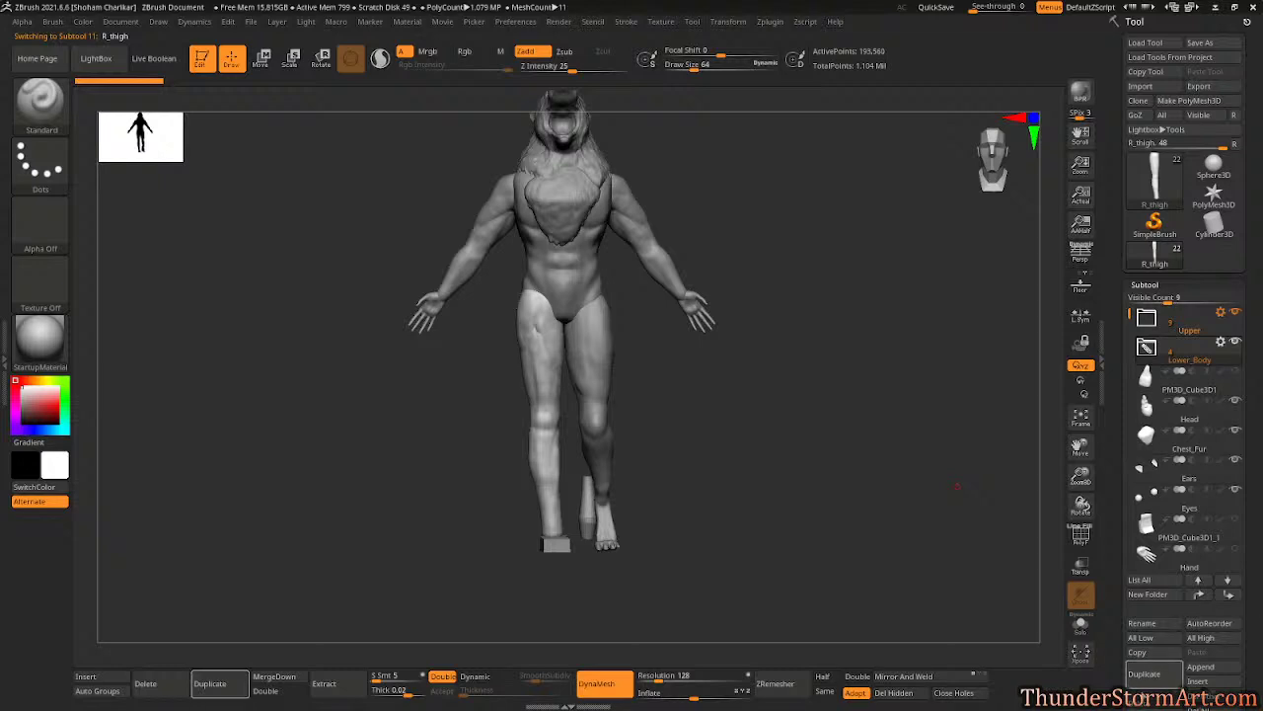
left_click(1147, 700)
left_click(1150, 694)
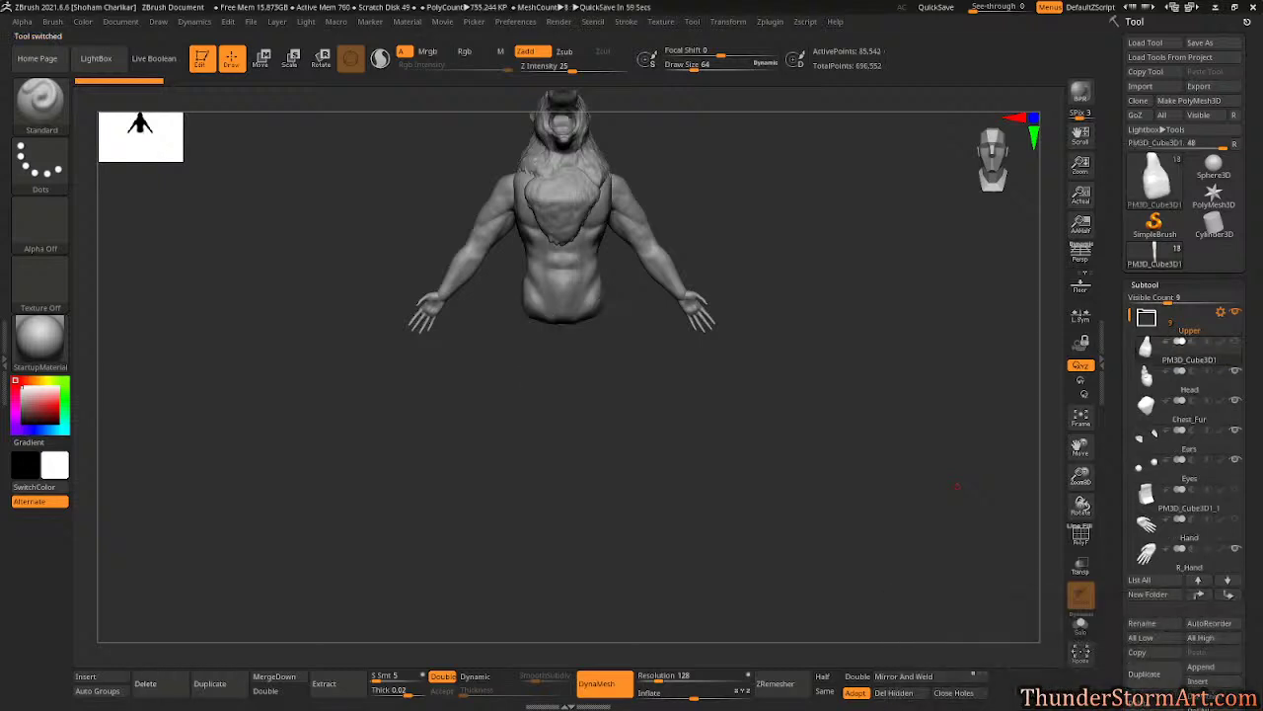
left_click_drag(888, 510, 855, 465)
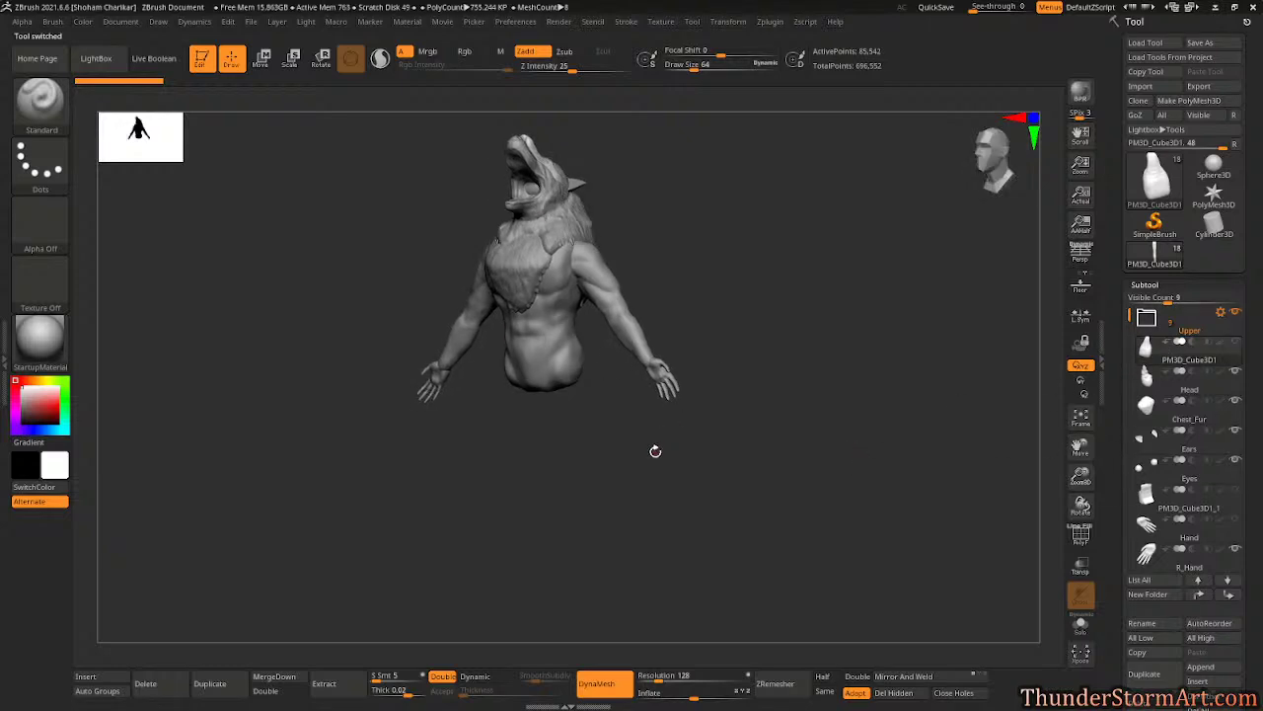
- Reopen the saved werewolf tool file through LightBox to restore the full model
left_click(104, 62)
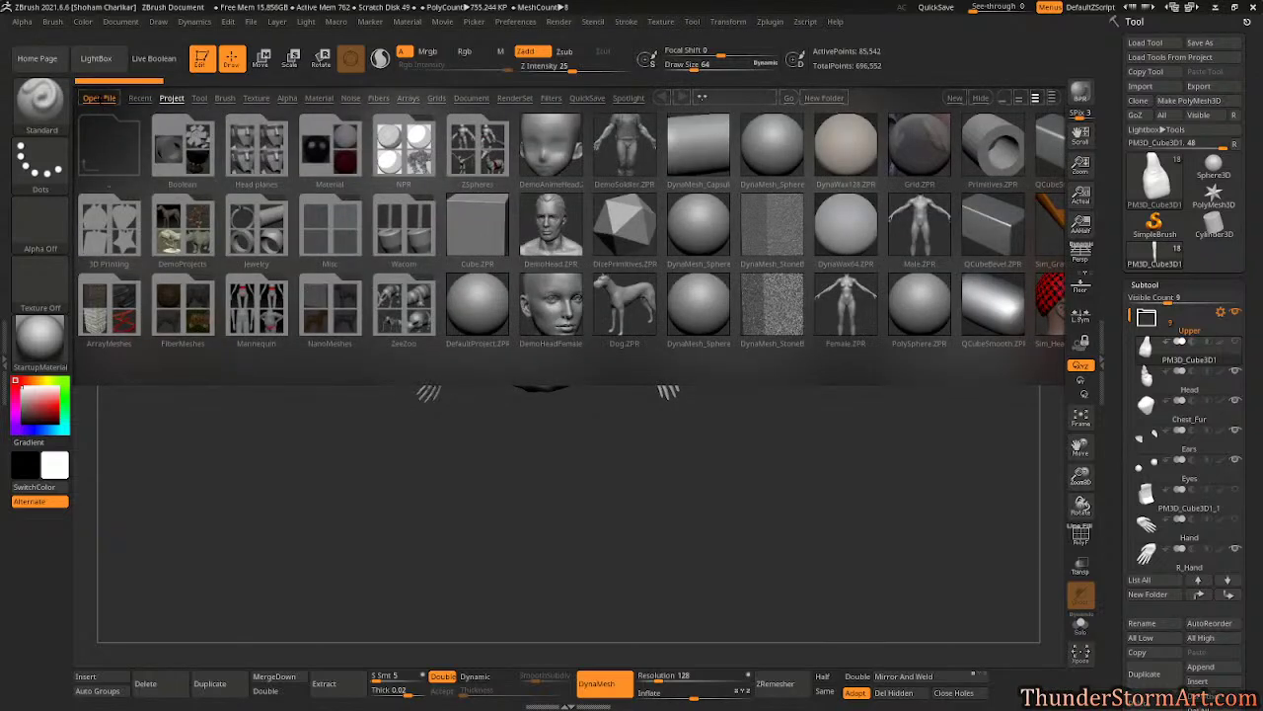
left_click(101, 99)
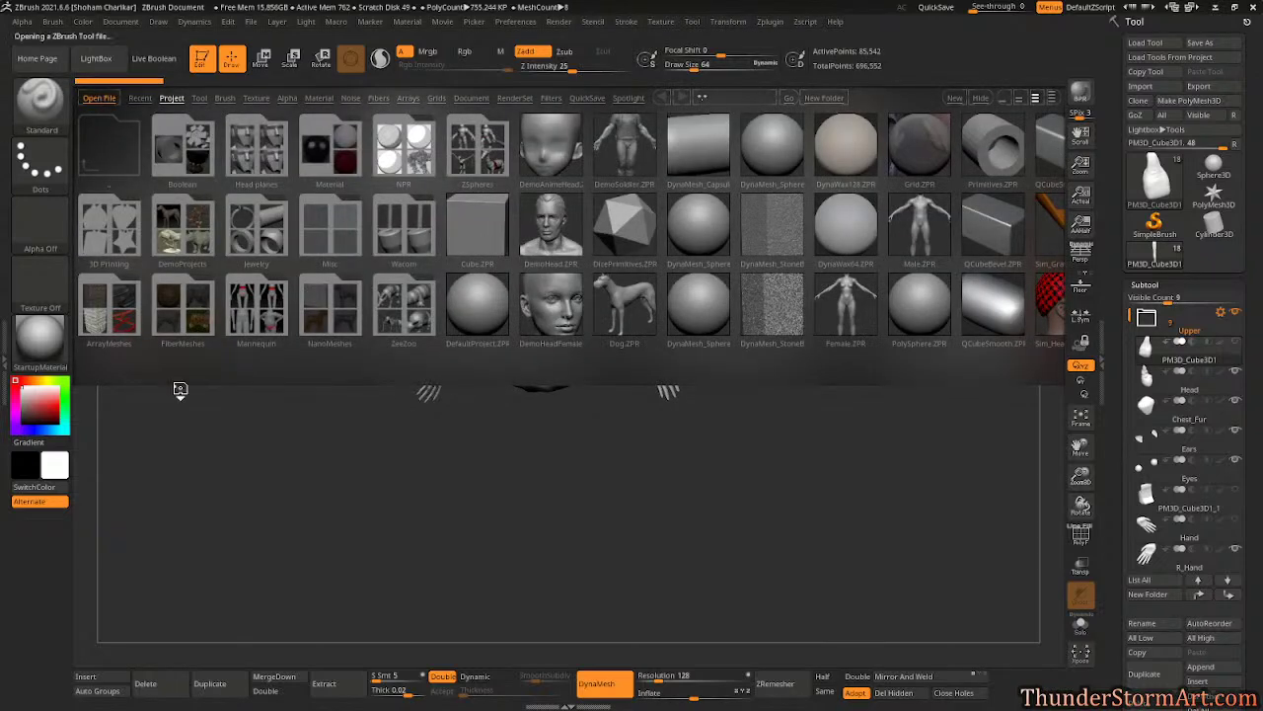
key("comma")
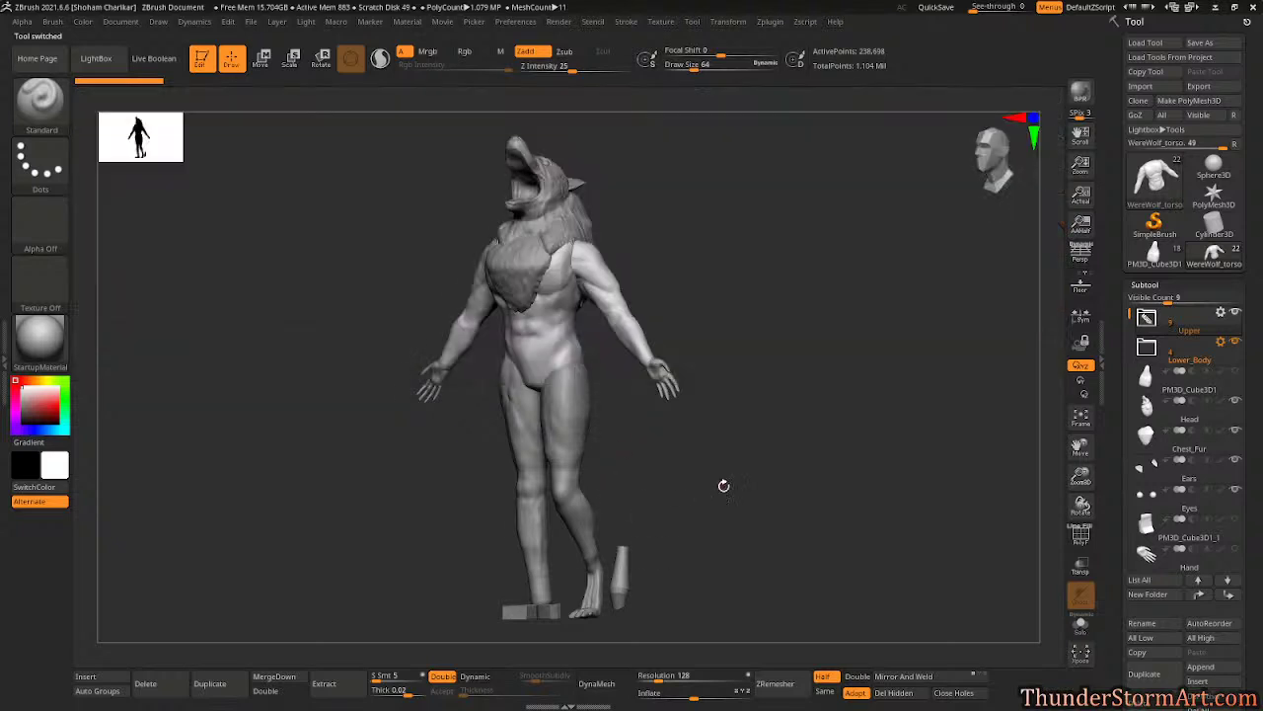
- Expand the Lower_Body subtool folder and delete the R_Foot subtool from it
left_click_drag(726, 486, 897, 522, "shift")
left_click(586, 437, "alt")
left_click(745, 476, "ctrl")
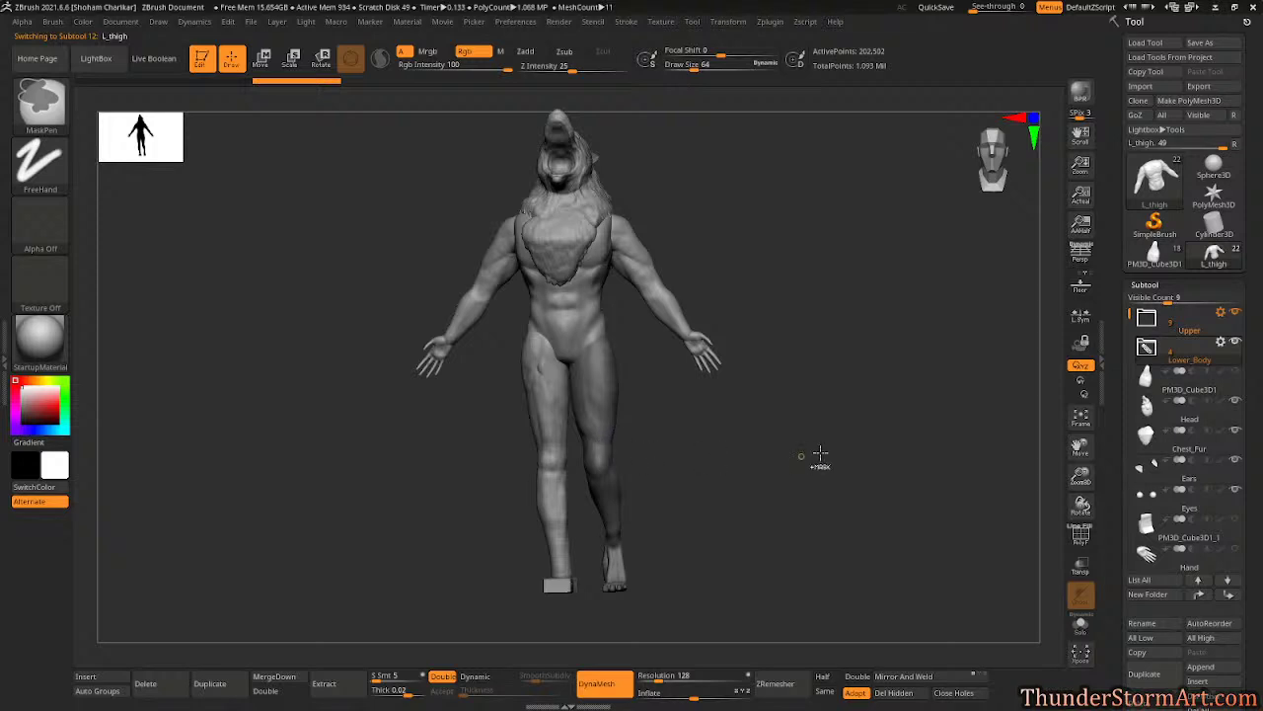
left_click(547, 407, "alt")
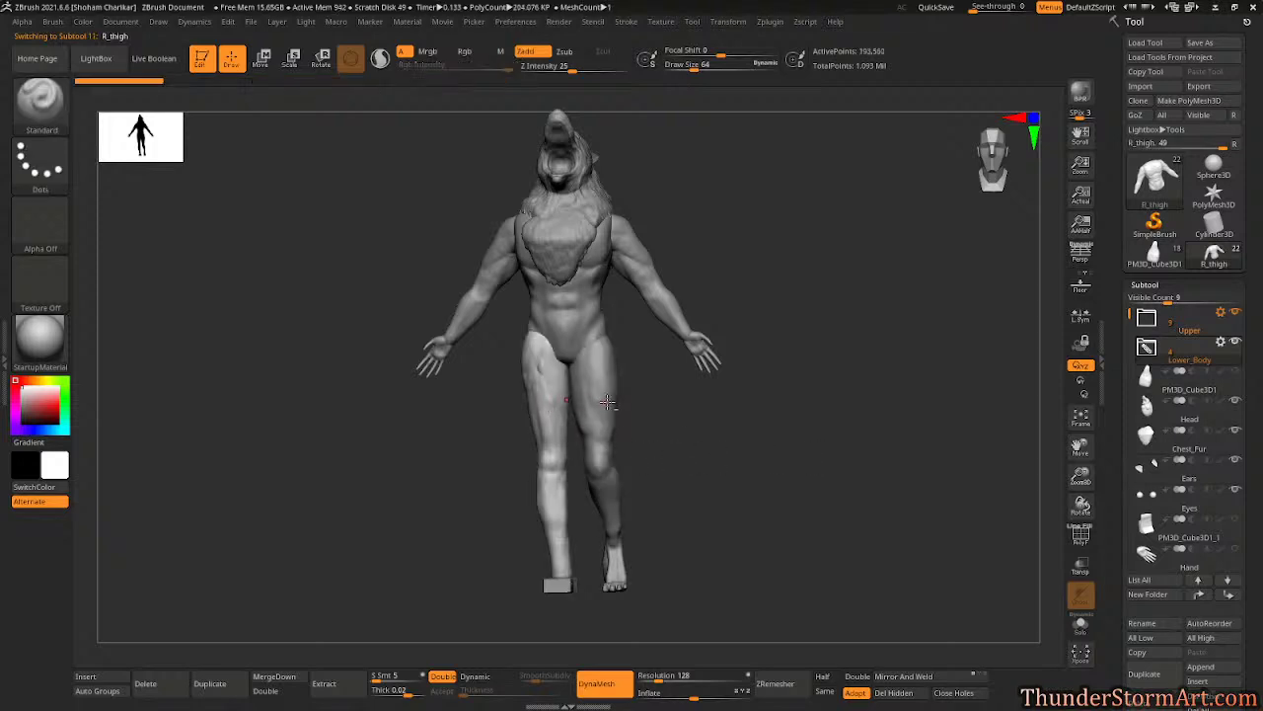
left_click(1146, 346)
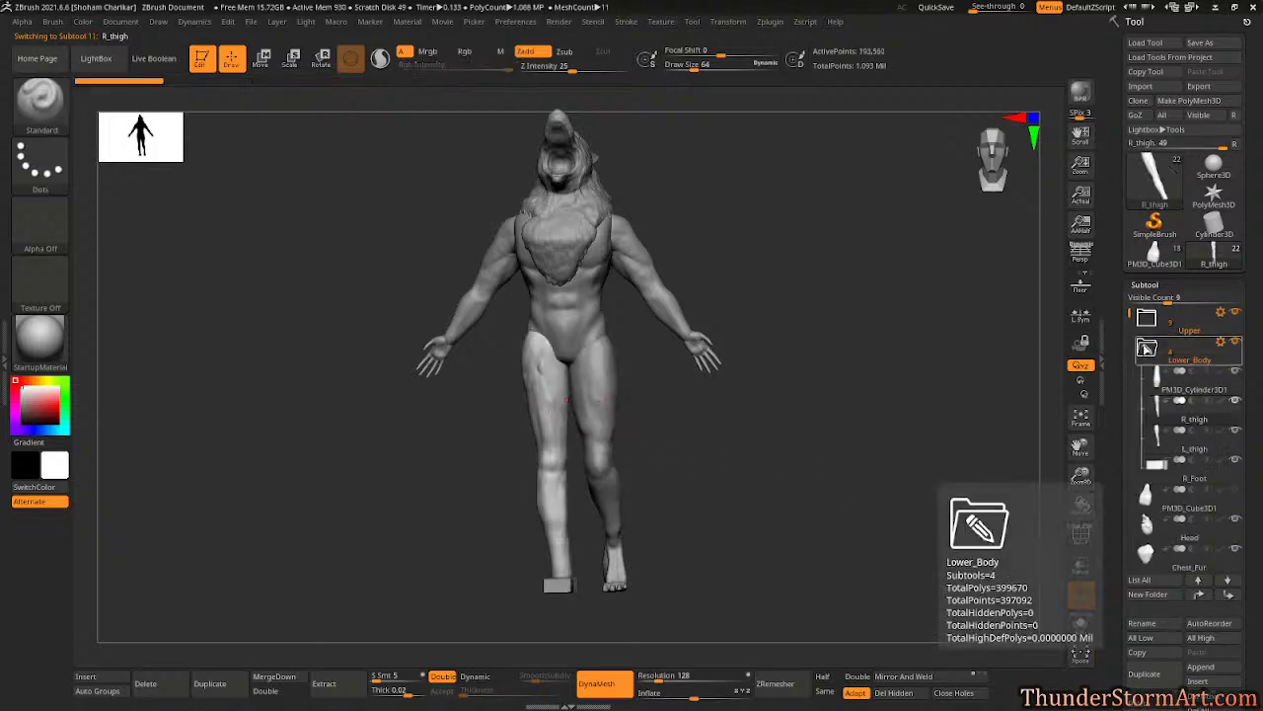
left_click(1153, 376)
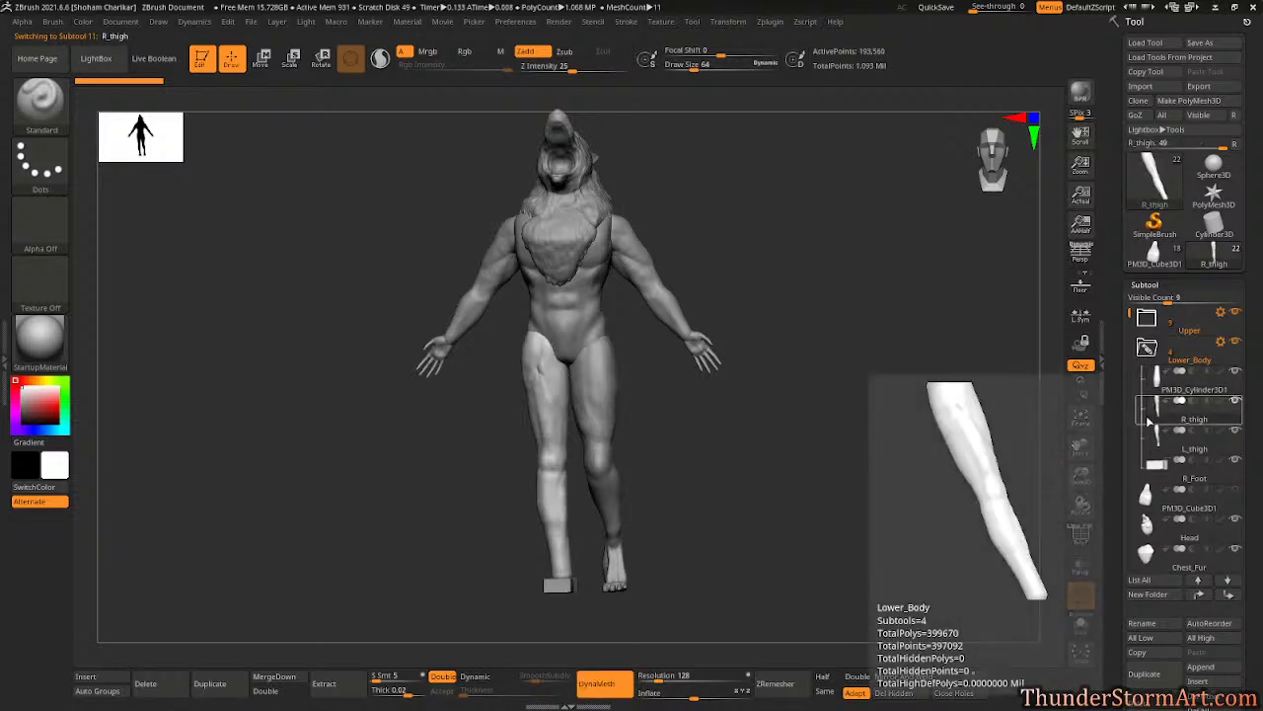
left_click(1150, 477)
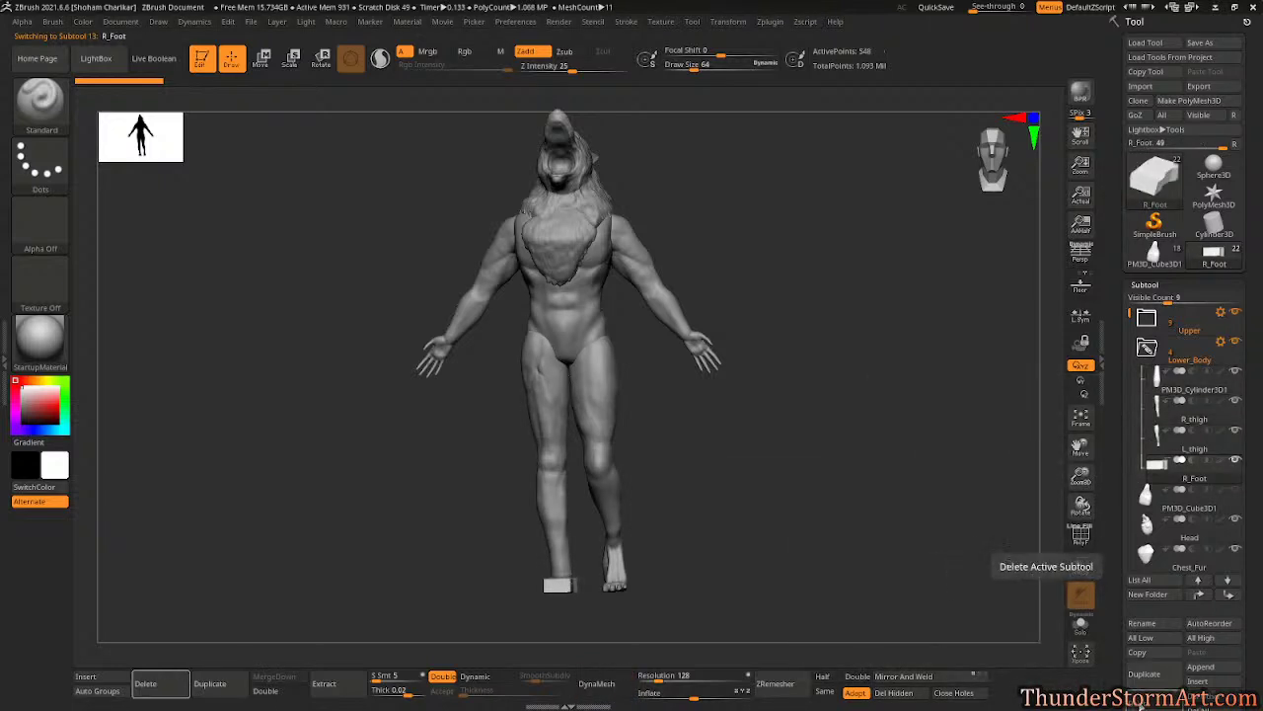
left_click(145, 683)
left_click(1026, 695)
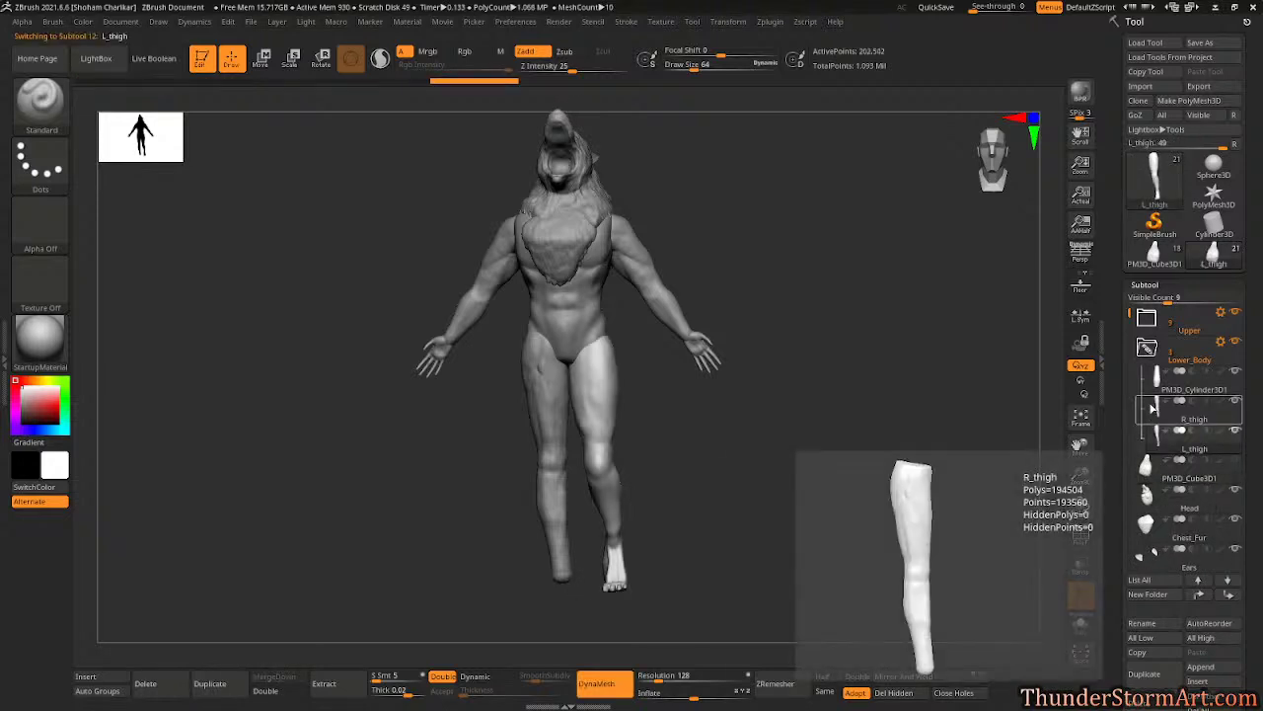
- Delete the R_thigh and PM3D_Cylinder3D1 subtools from the Lower_Body folder
left_click(1184, 419)
left_click(1142, 702)
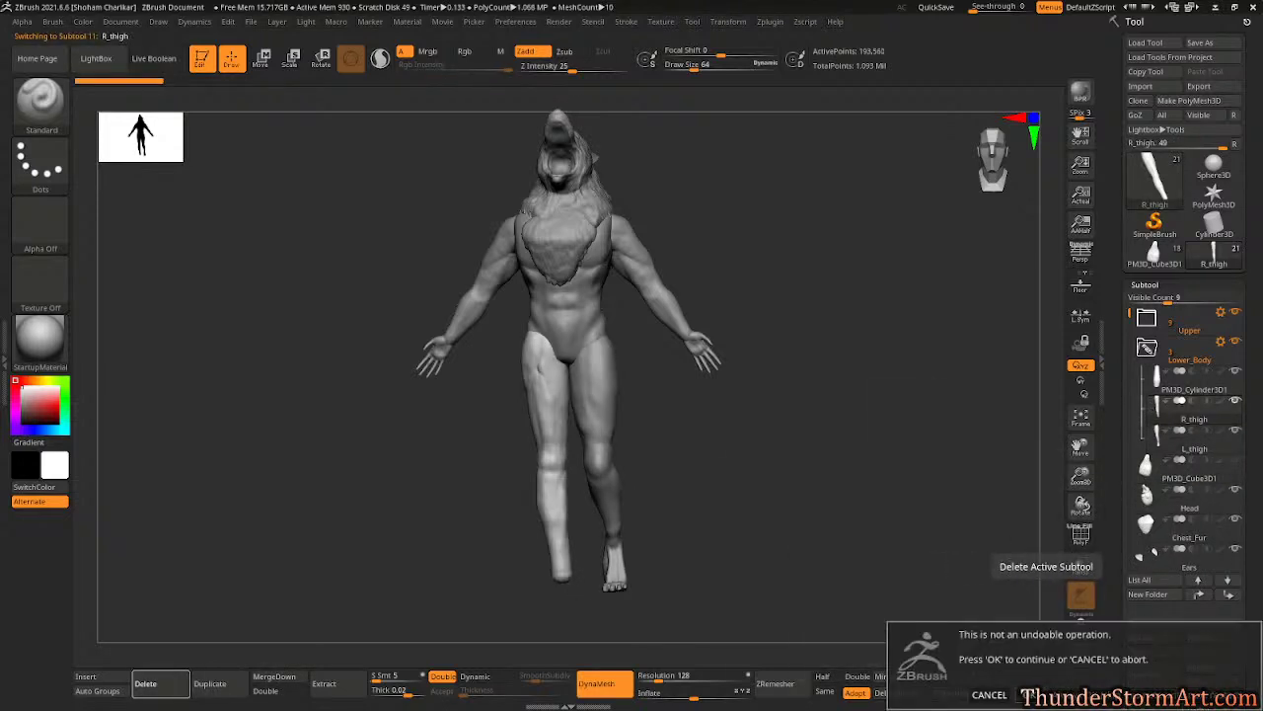
left_click(1022, 695)
left_click_drag(811, 517, 709, 450, "alt")
left_click(1157, 398)
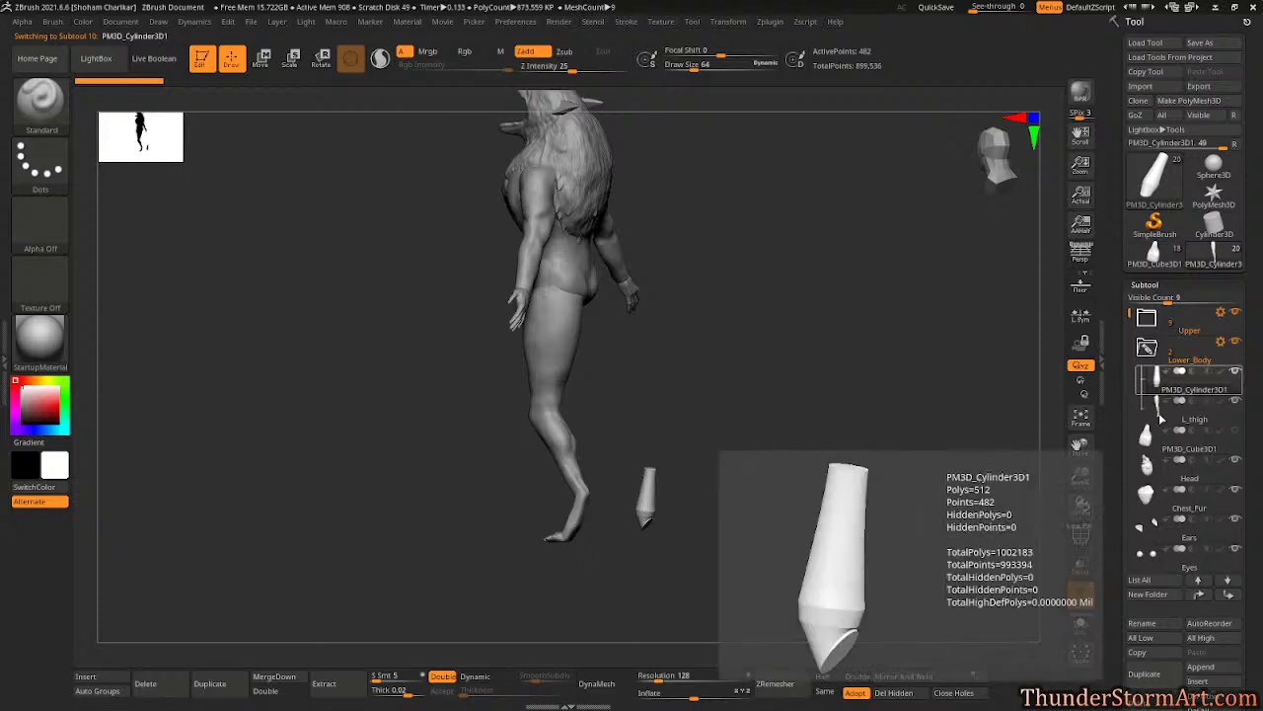
left_click(1081, 593)
key("Return")
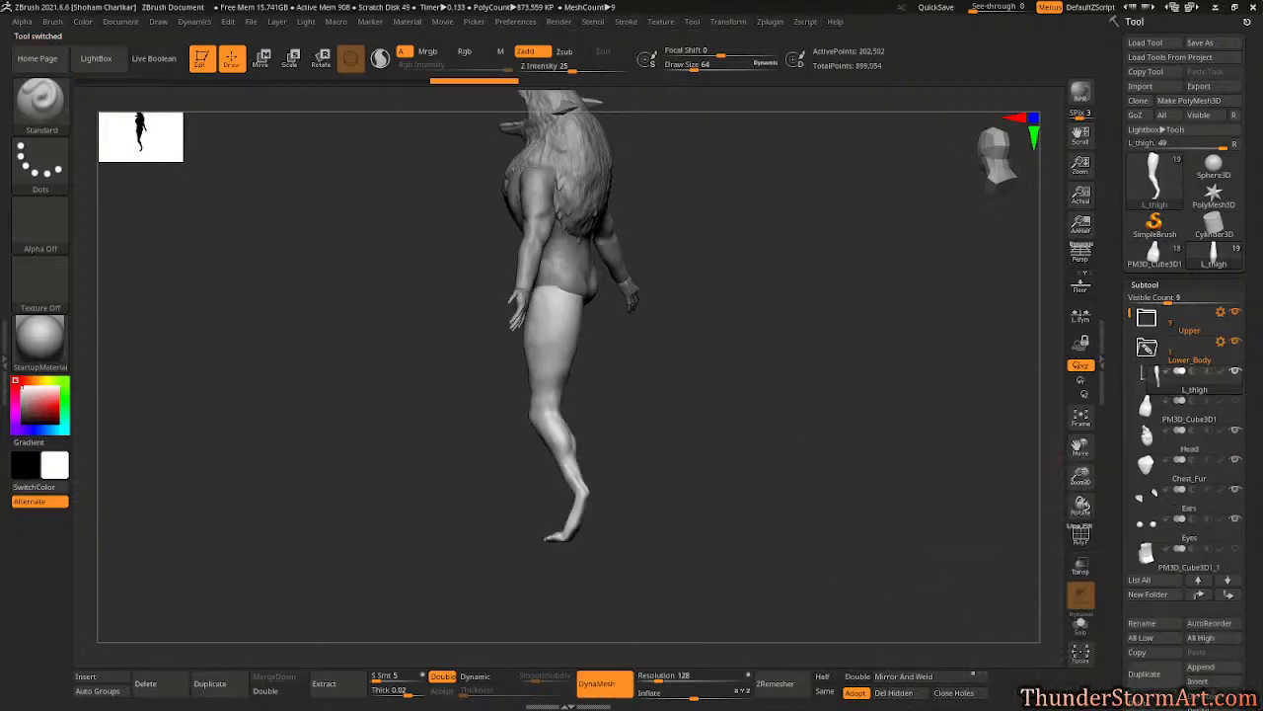
- Try Mirror And Weld on the L_thigh leg, then undo it
left_click_drag(696, 435, 770, 428)
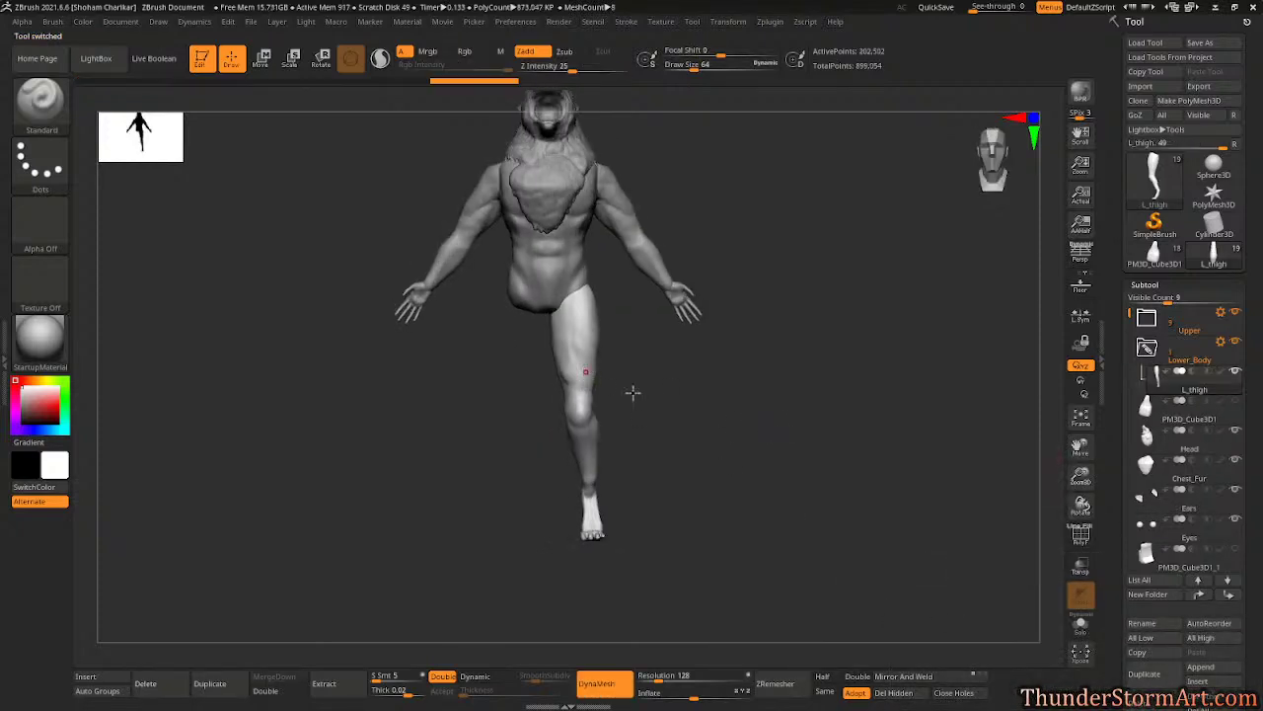
scroll(1259, 580, "down", 5)
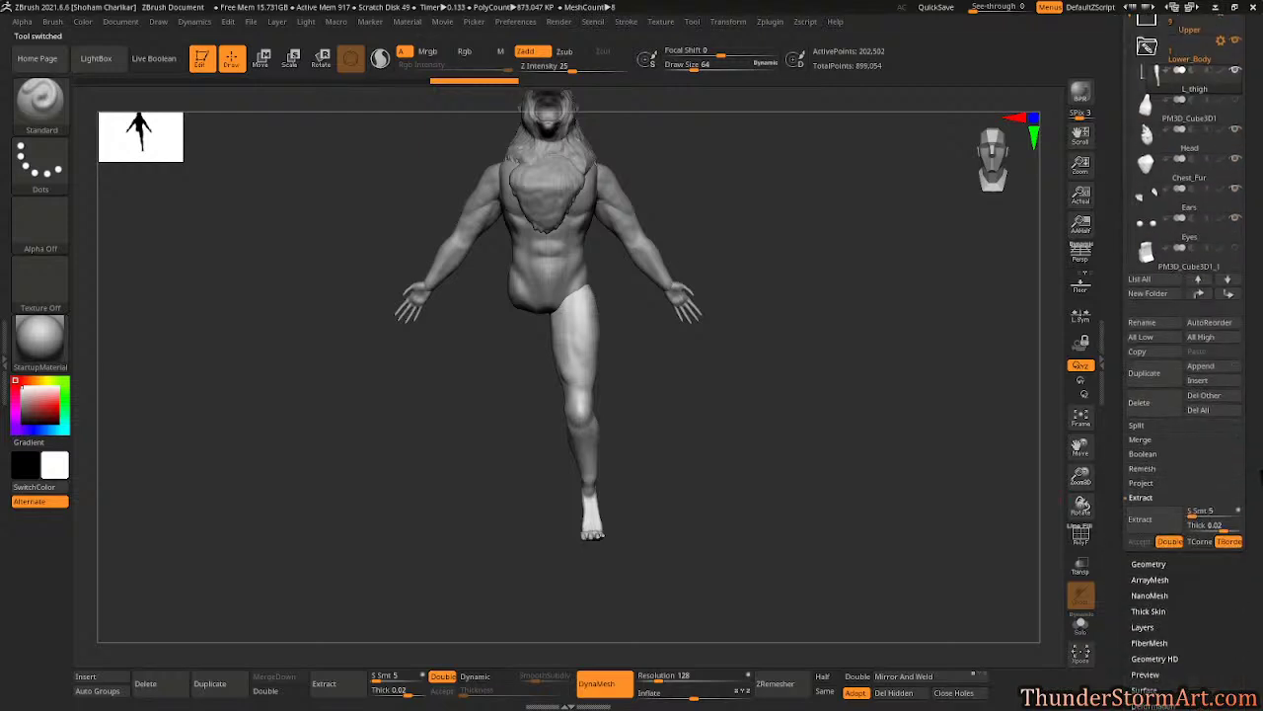
left_click(898, 679)
left_click_drag(764, 507, 744, 560, "alt")
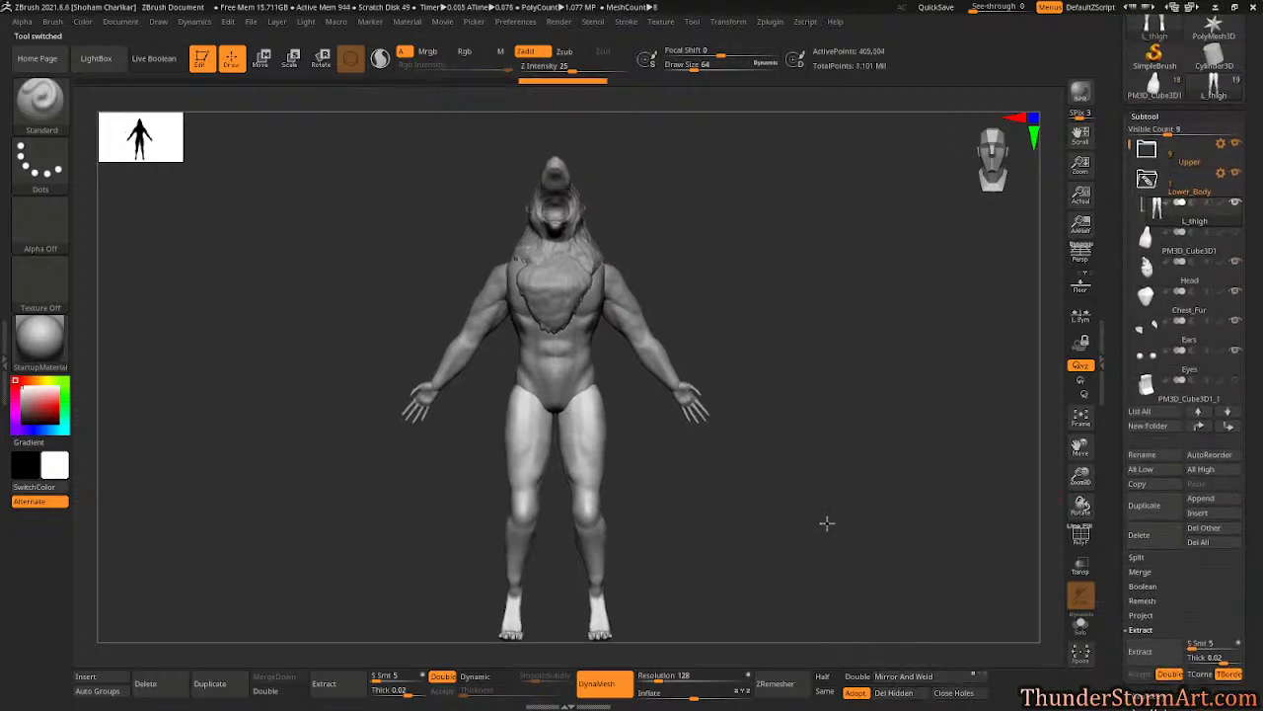
left_click_drag(828, 523, 820, 485)
key("ctrl+z")
- Move the gizmo pivot to the hip of the L_thigh leg and rotate the leg outward
key("w")
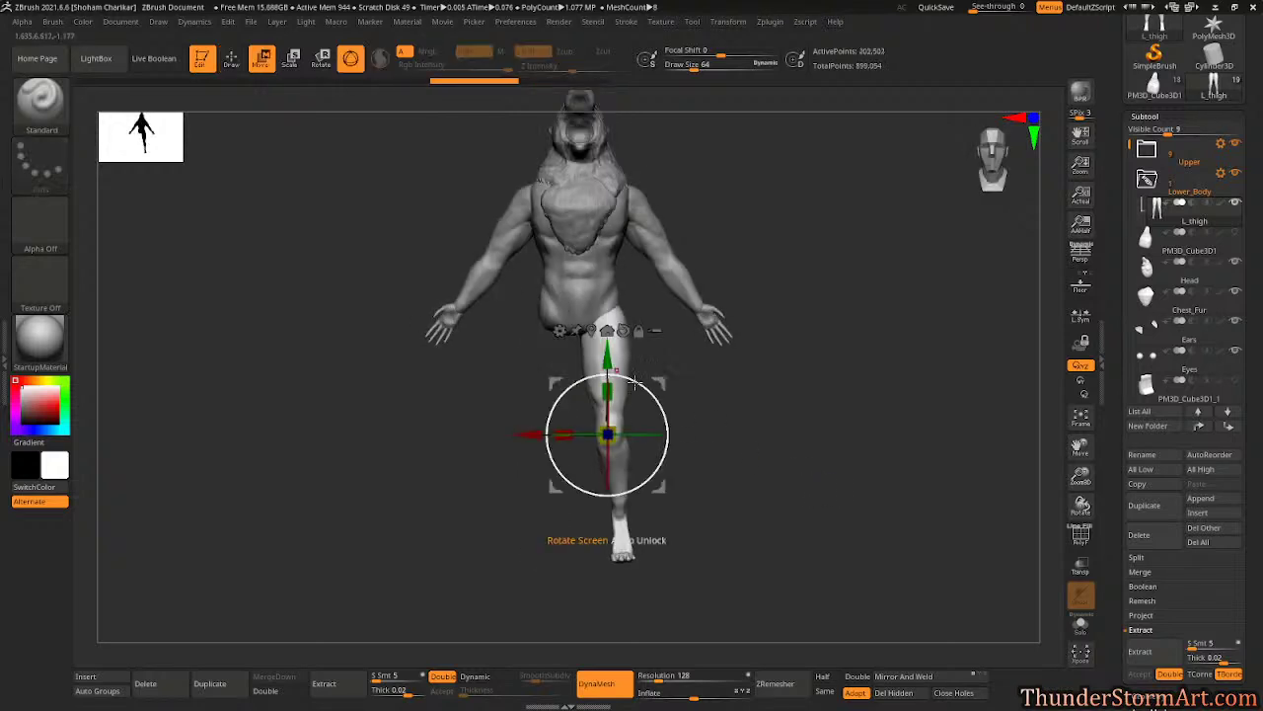
left_click_drag(635, 385, 608, 241)
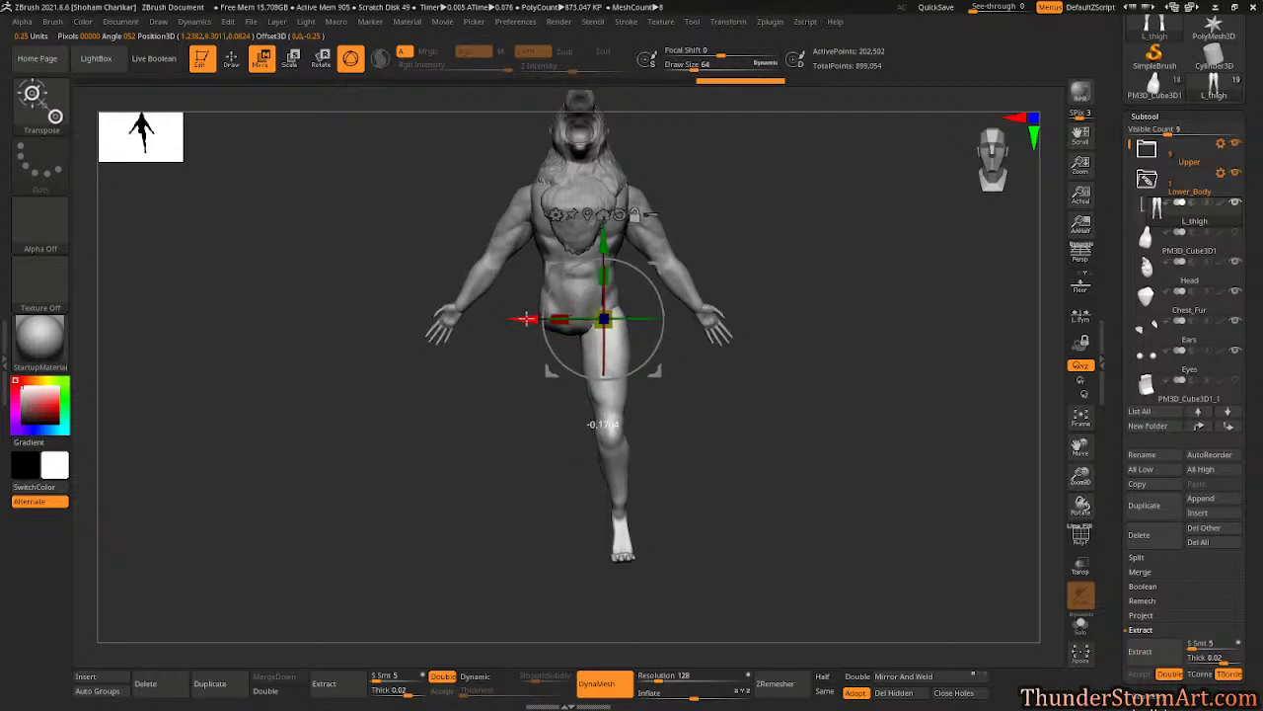
left_click_drag(660, 310, 667, 298)
left_click_drag(831, 437, 750, 442)
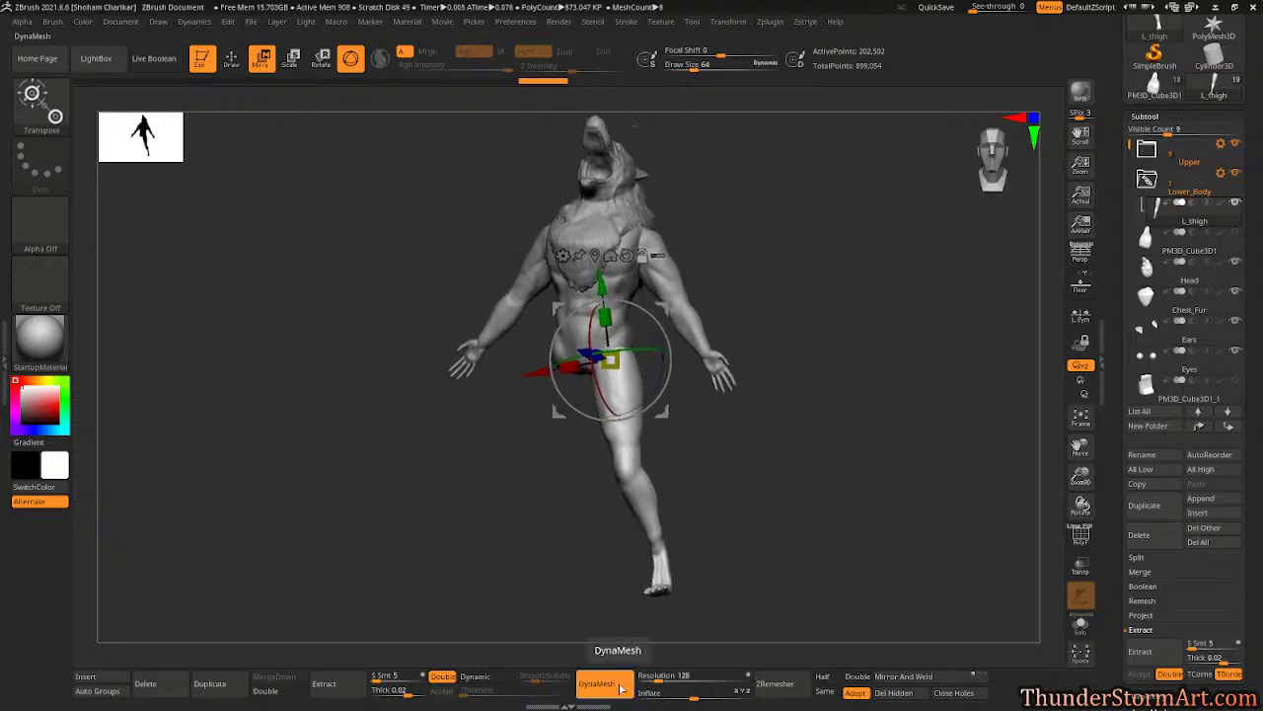
- Mirror and weld the outward-rotated L_thigh leg to create the matching opposite leg
left_click(910, 677)
left_click_drag(819, 485, 741, 428)
left_click_drag(815, 269, 871, 392, "alt")
- Hide the Chest_Fur and Head subtools and examine the bare torso with its new legs
left_click(605, 388, "alt")
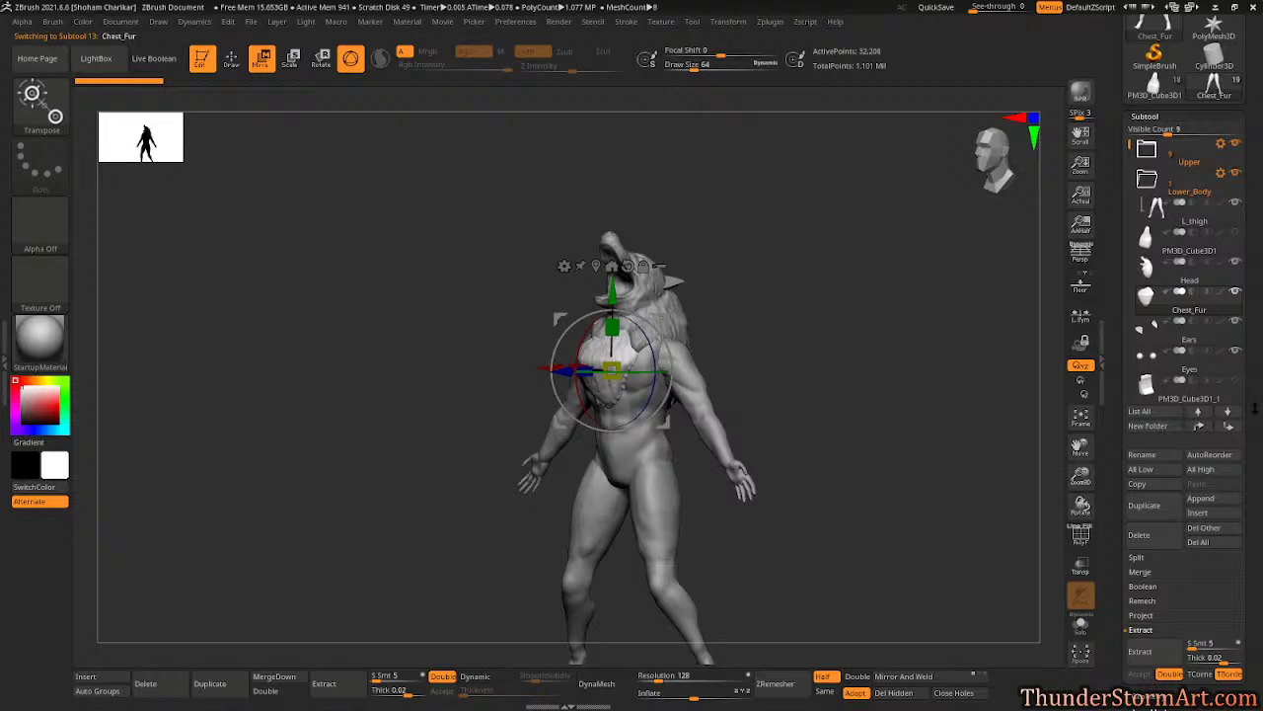
left_click(681, 316, "alt")
left_click_drag(885, 371, 937, 396, "alt")
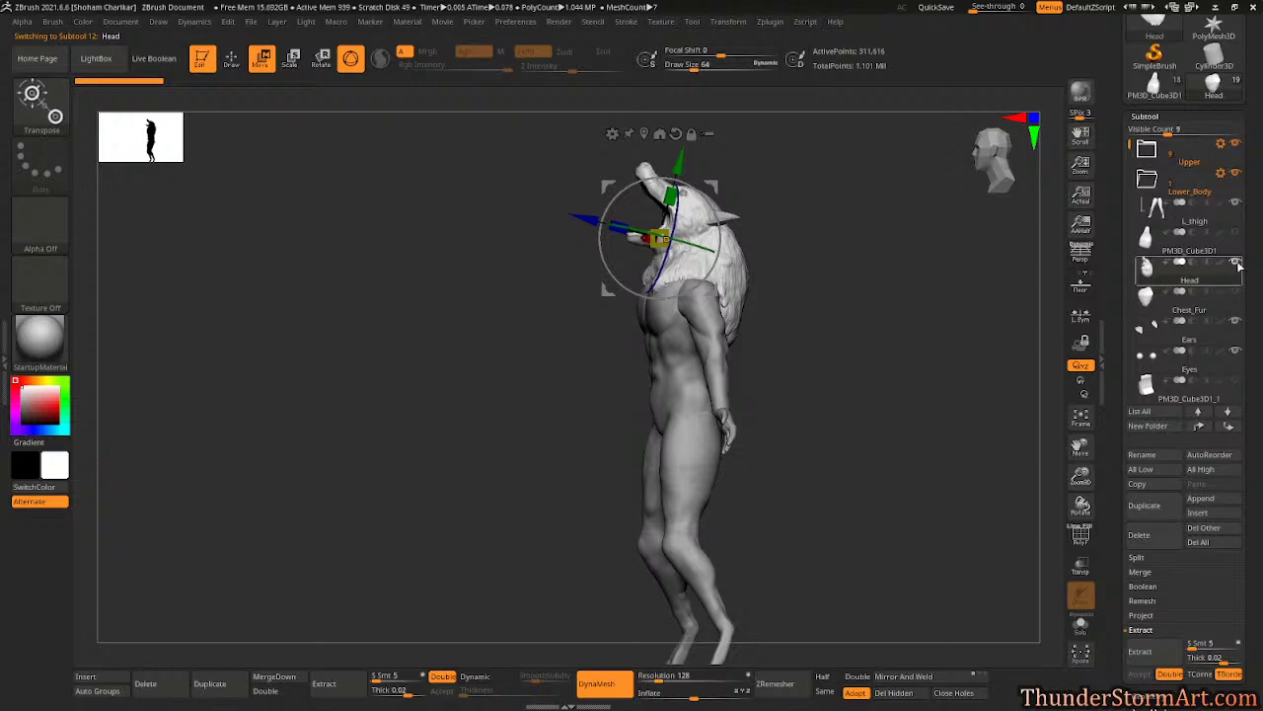
left_click(685, 365, "alt")
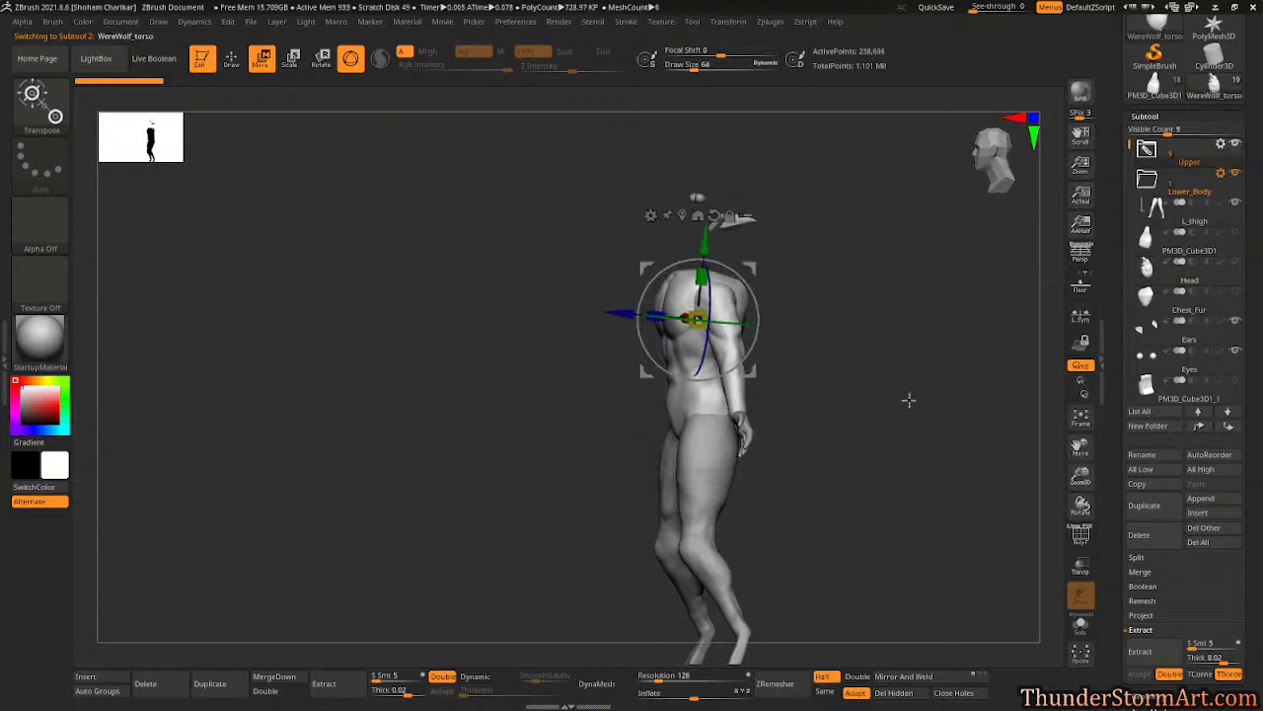
left_click_drag(908, 401, 888, 339)
- Select the L_Hand subtool and show the Head and Chest_Fur subtools again
left_click(817, 367, "alt")
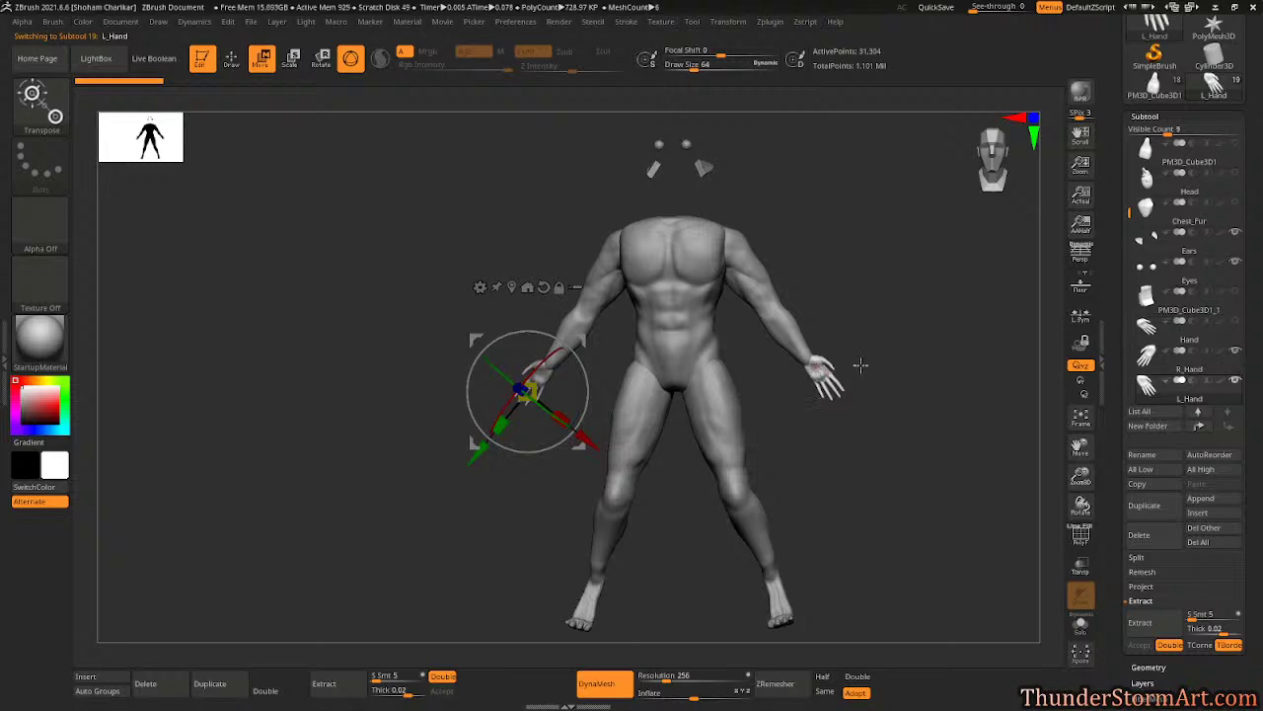
left_click_drag(849, 273, 832, 299, "alt")
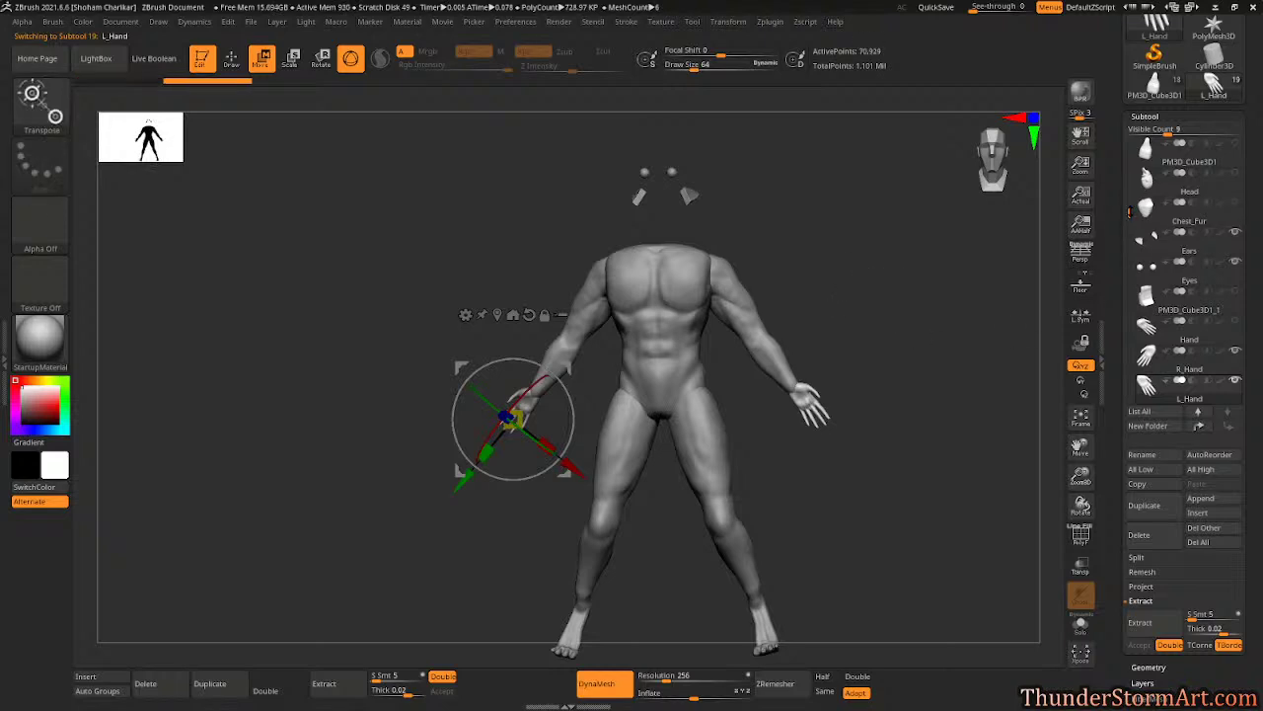
scroll(1238, 264, "up", 2)
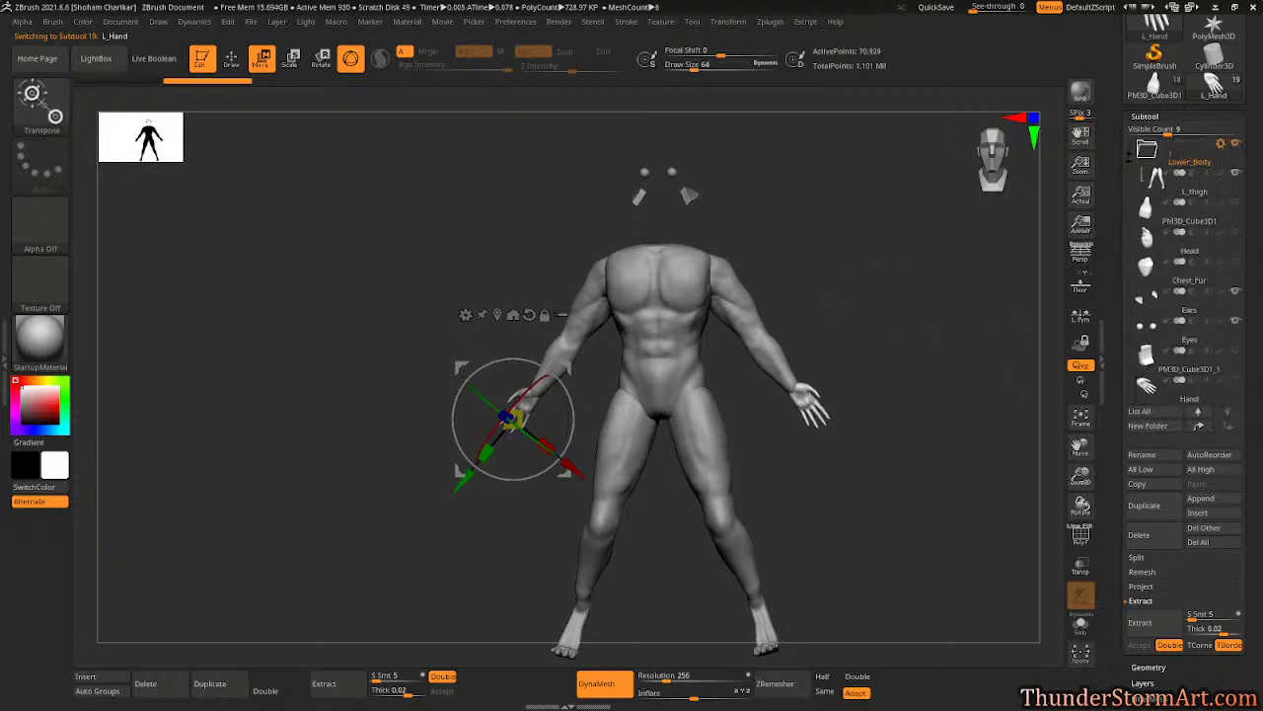
left_click(1236, 261)
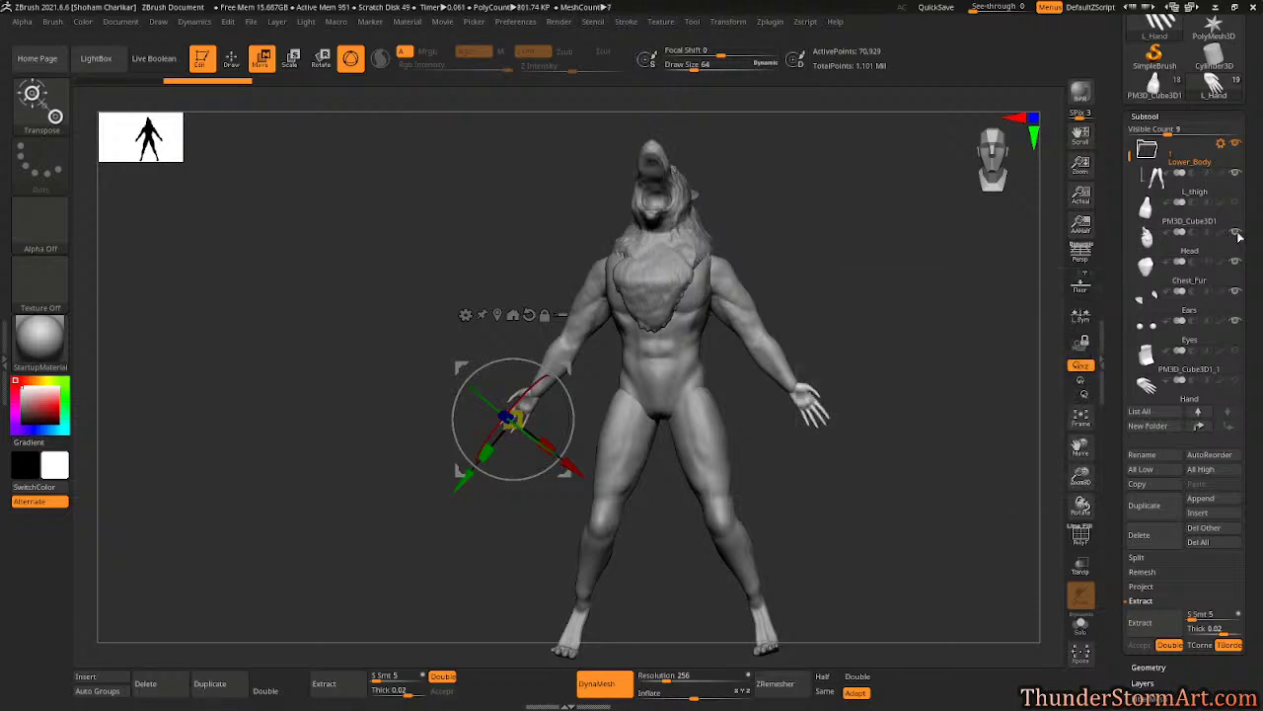
- Leave the gizmo for Draw mode and examine the whole werewolf from the side and front
left_click_drag(910, 316, 855, 319)
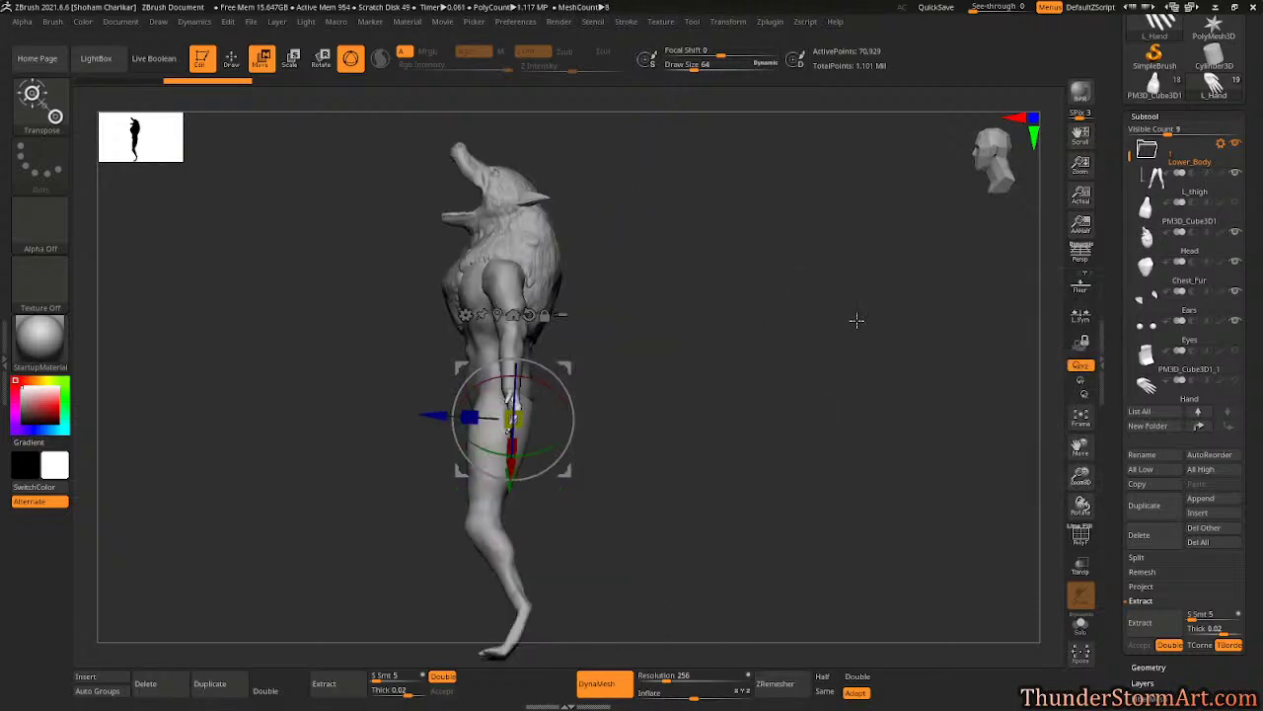
key("q")
mouse_move(801, 372)
left_mouse_down()
mouse_move(864, 370)
mouse_move(784, 364)
mouse_move(655, 400)
left_mouse_up()
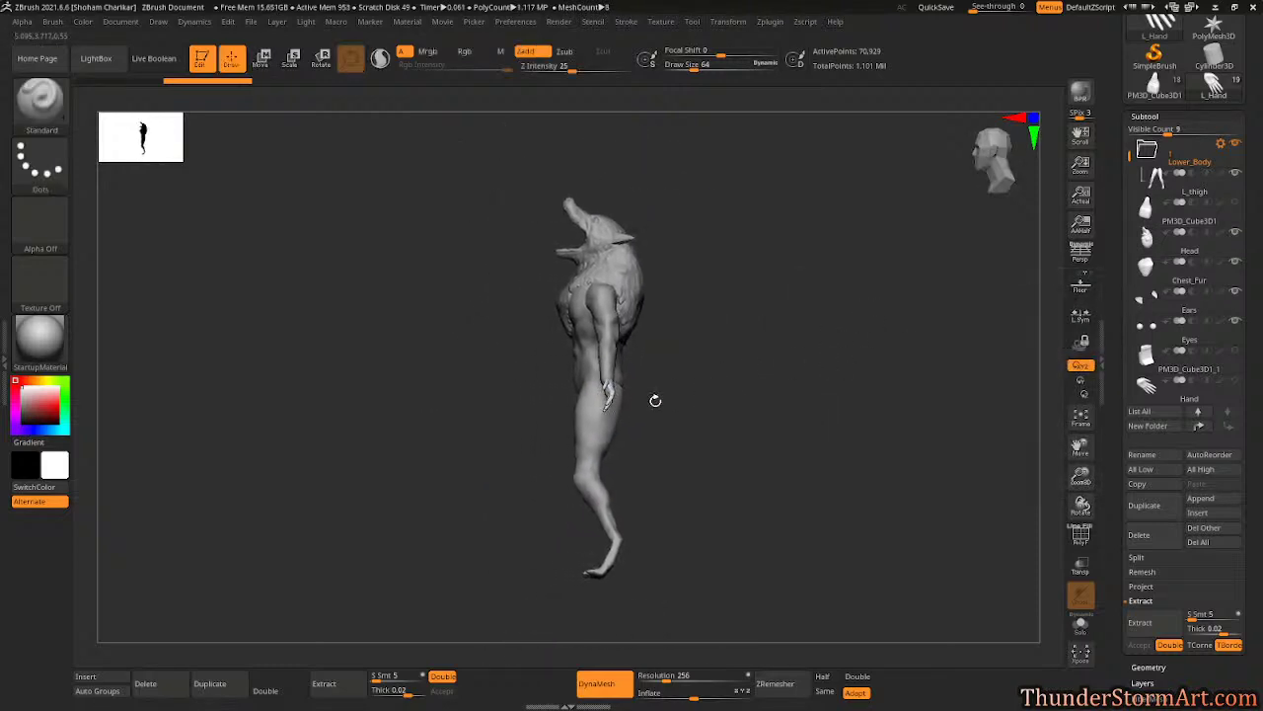
left_click_drag(530, 241, 821, 342)
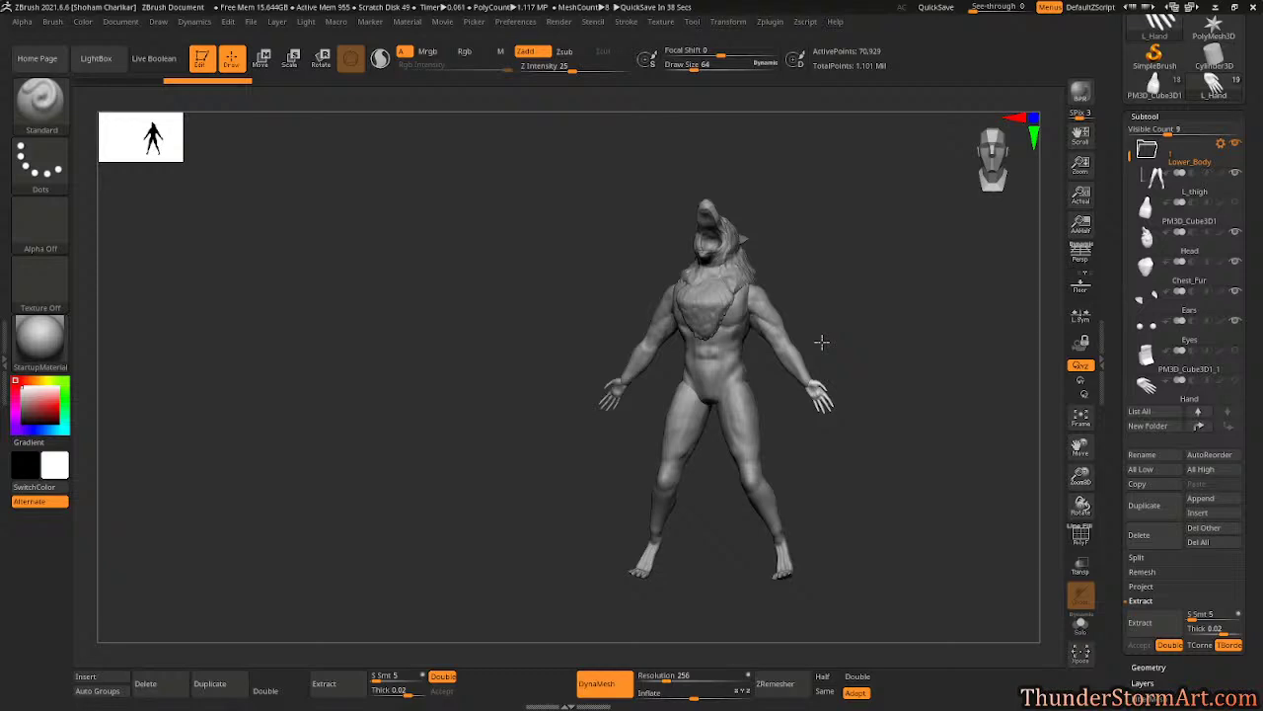
left_click_drag(877, 317, 839, 314)
- Try to generate a combined posing mesh with Transpose Master's TPoseMesh while L_Hand is the active subtool
left_click(769, 21)
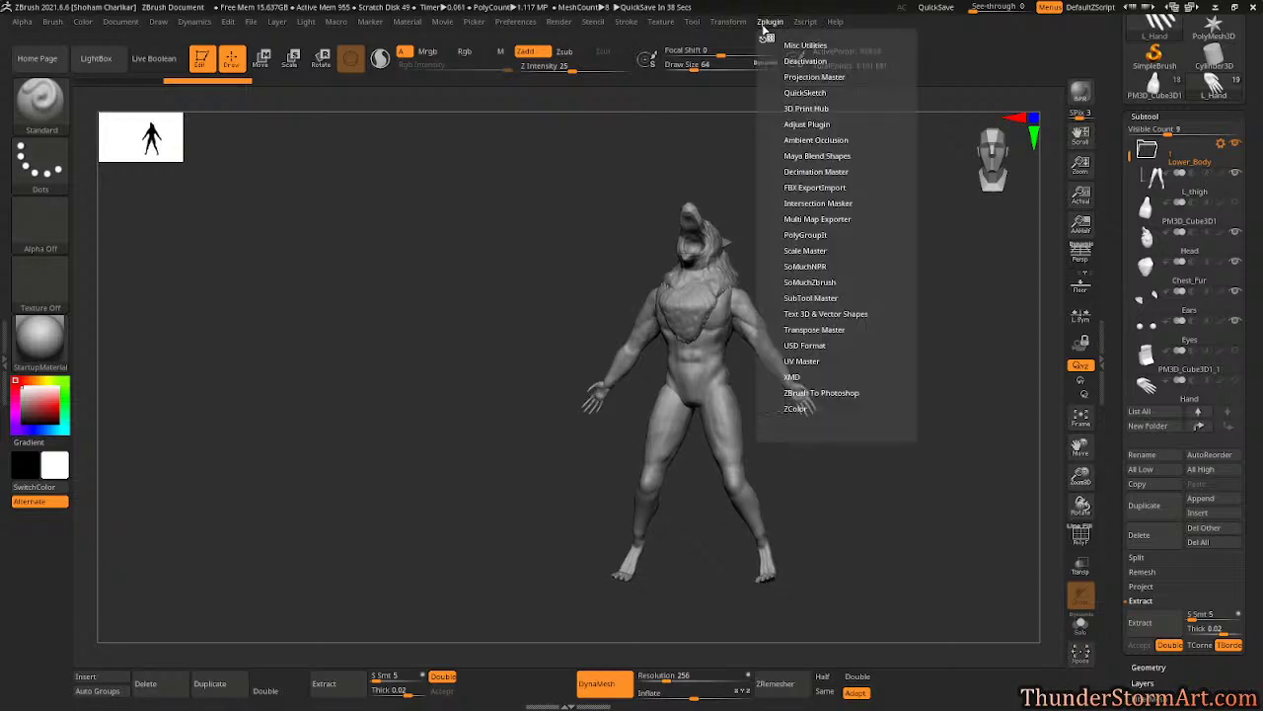
left_click(802, 297)
left_click(801, 297)
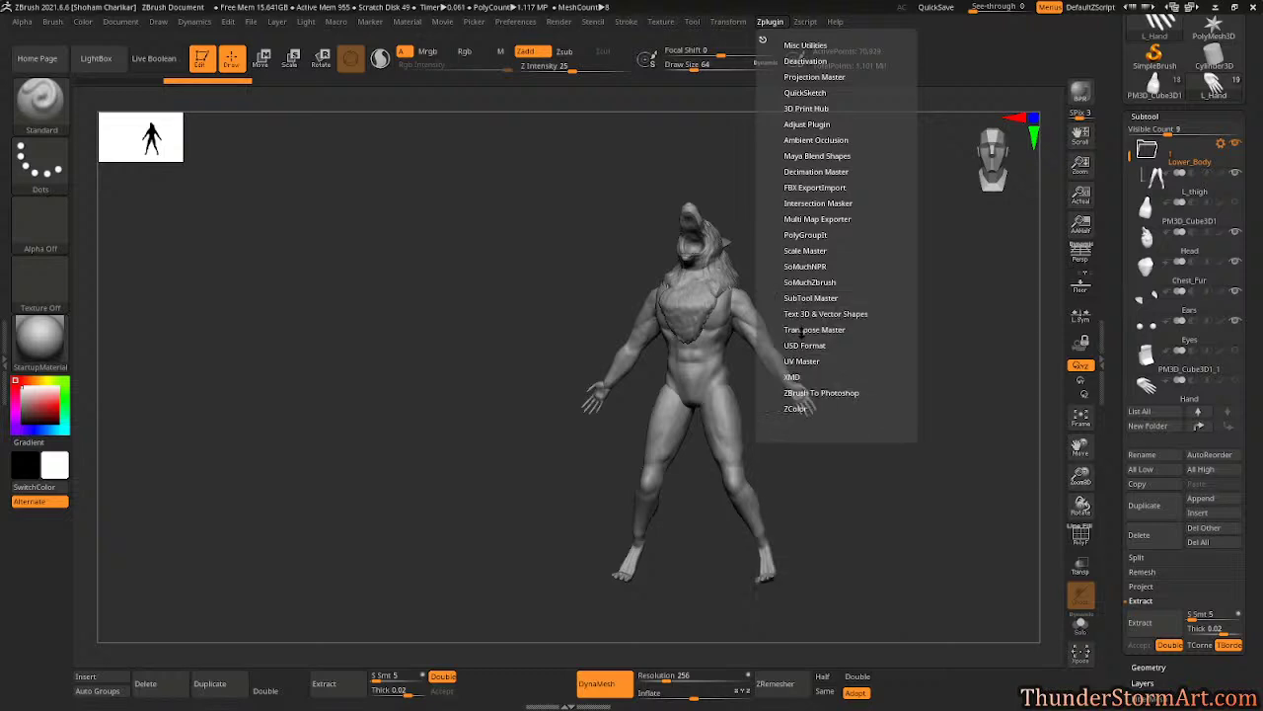
left_click(802, 329)
left_click(798, 352)
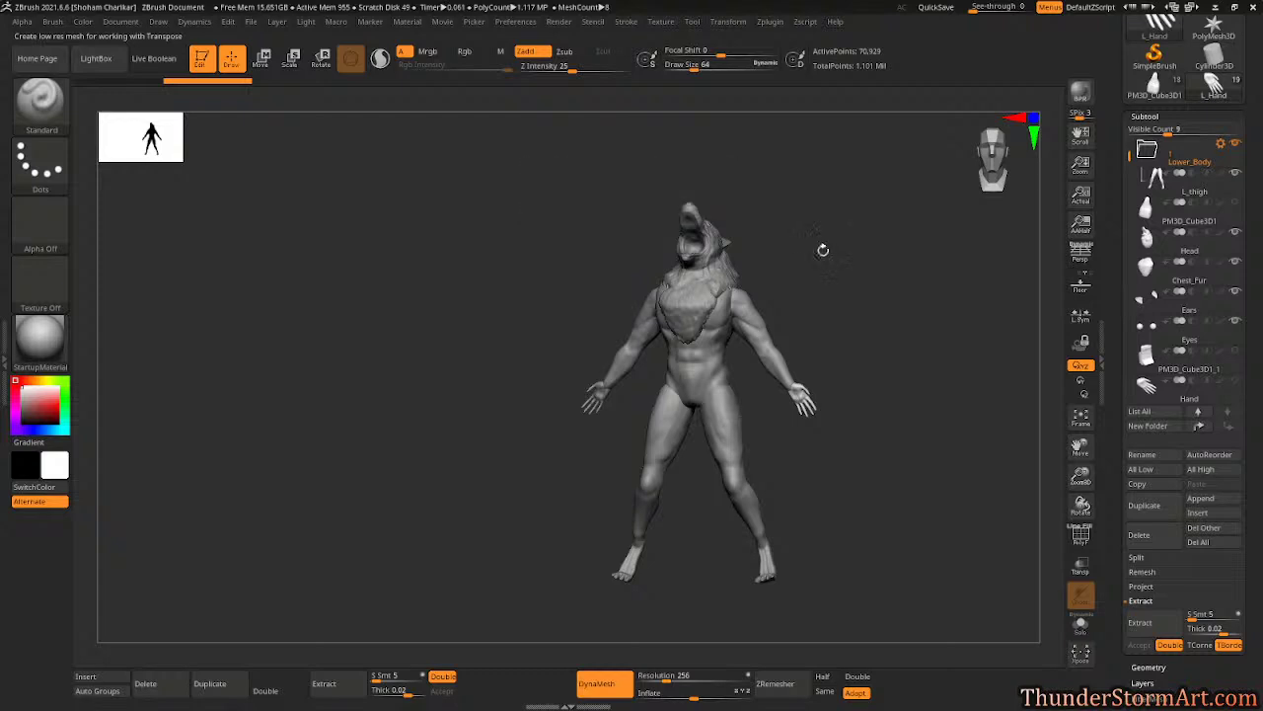
- Select the Head subtool and generate a combined posing mesh of the visible subtools with Transpose Master's TPoseMesh
left_click_drag(888, 301, 839, 318, "alt")
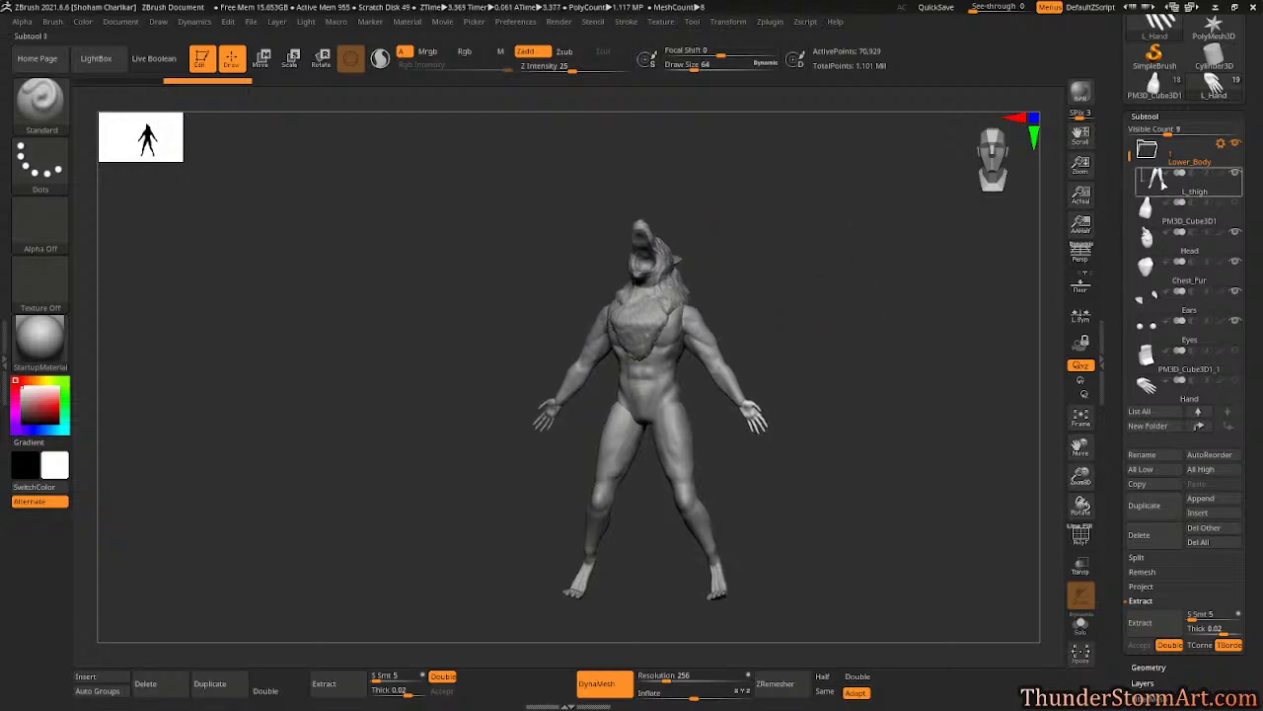
scroll(1150, 174, "up", 1)
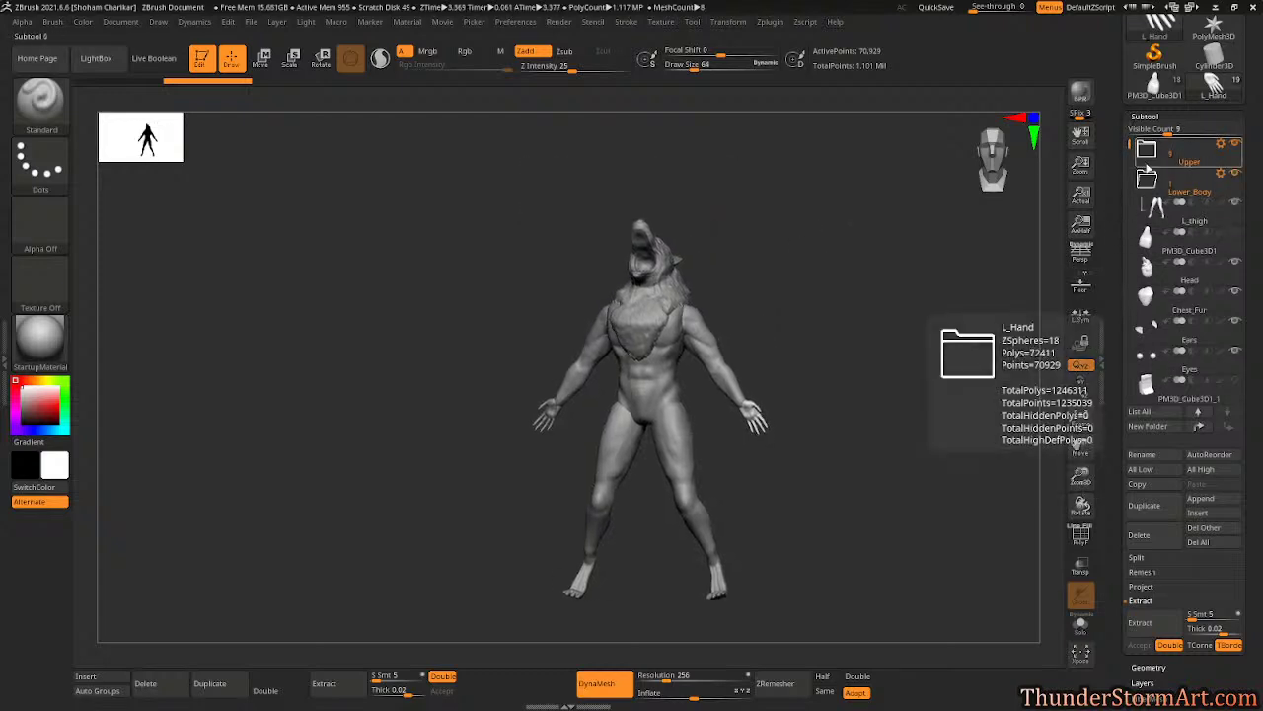
left_click(652, 267, "alt")
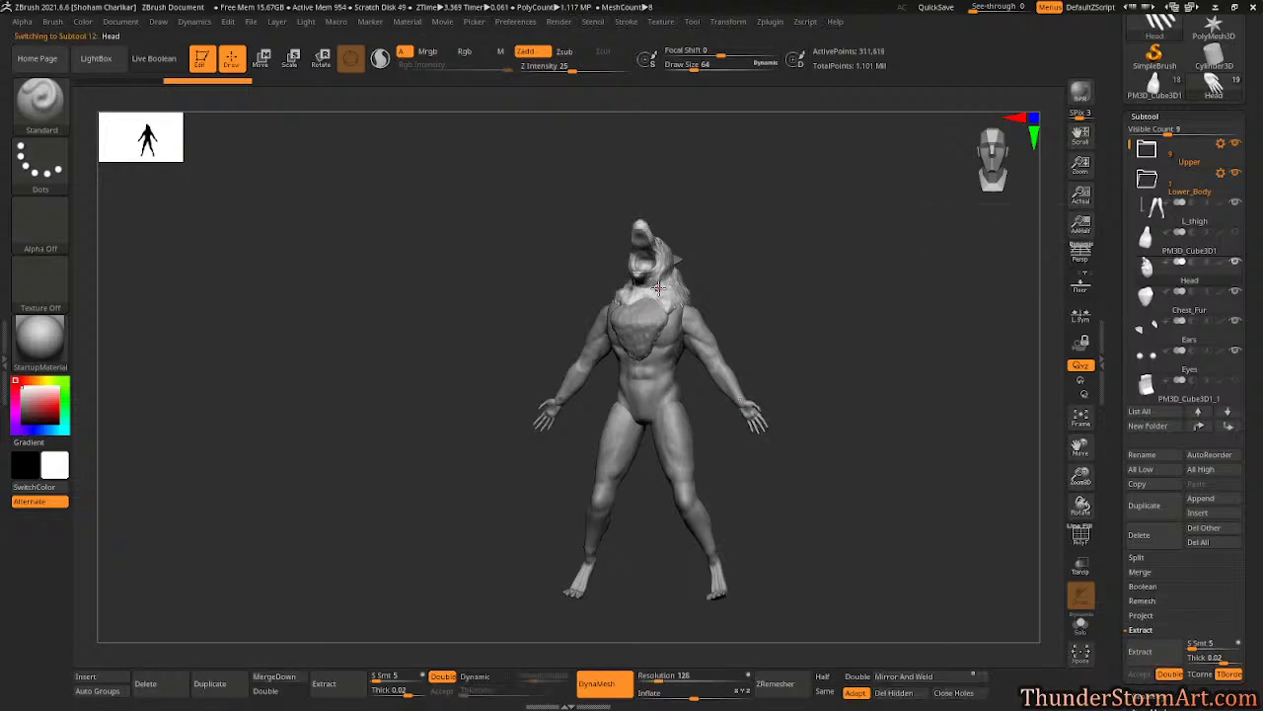
left_click(730, 22)
left_click(767, 22)
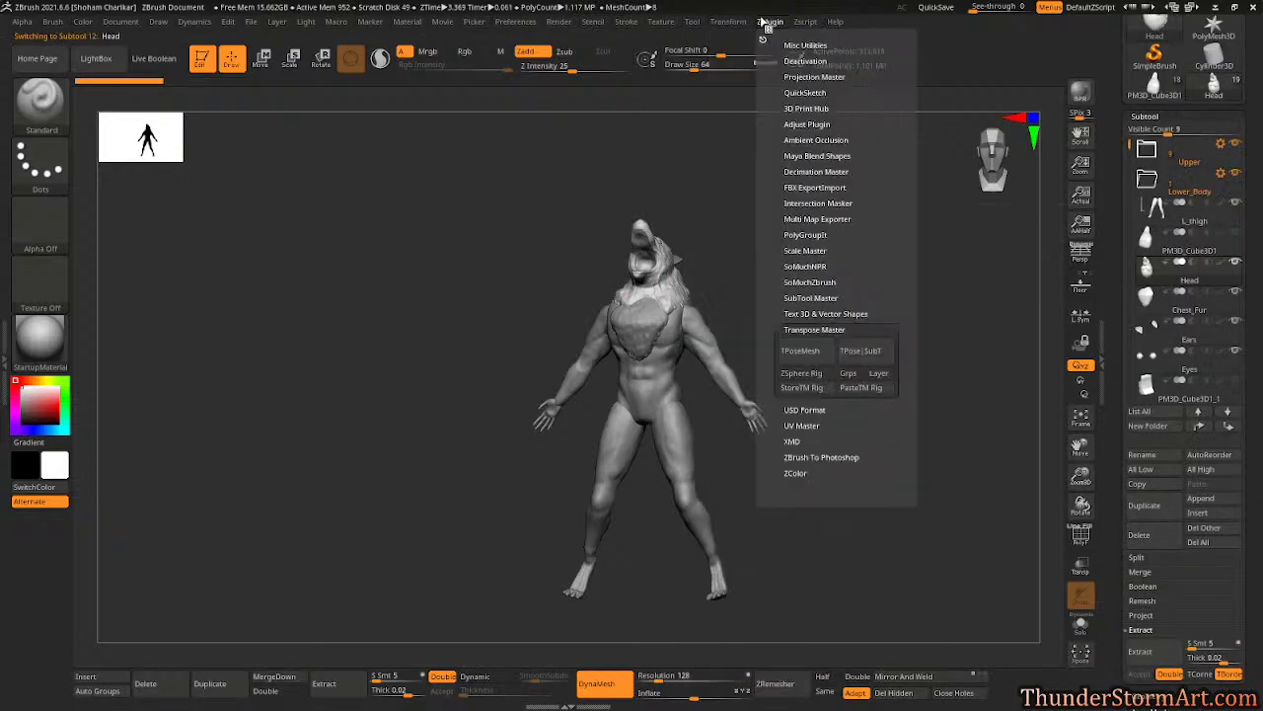
left_click(797, 351)
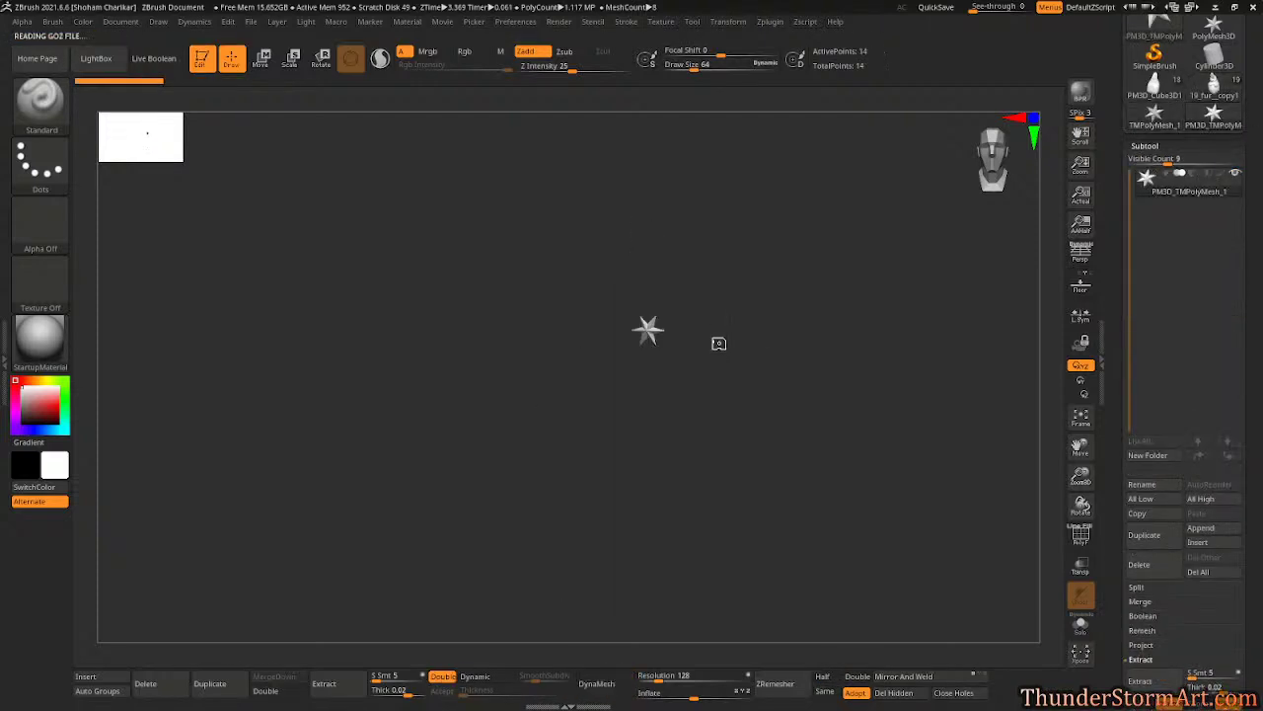
- Transfer the combined posing mesh back to the original subtools with Transpose Master's TPose|SubT
left_click_drag(821, 309, 885, 350)
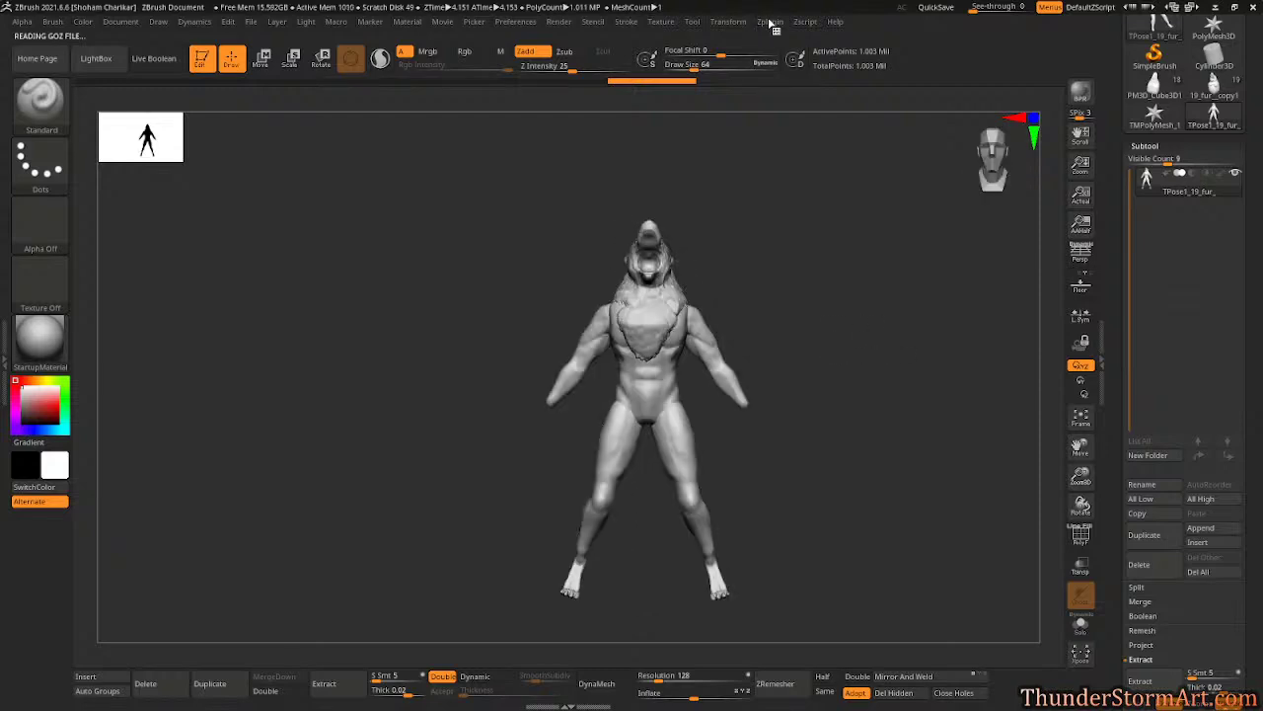
left_click(729, 21)
left_click(768, 22)
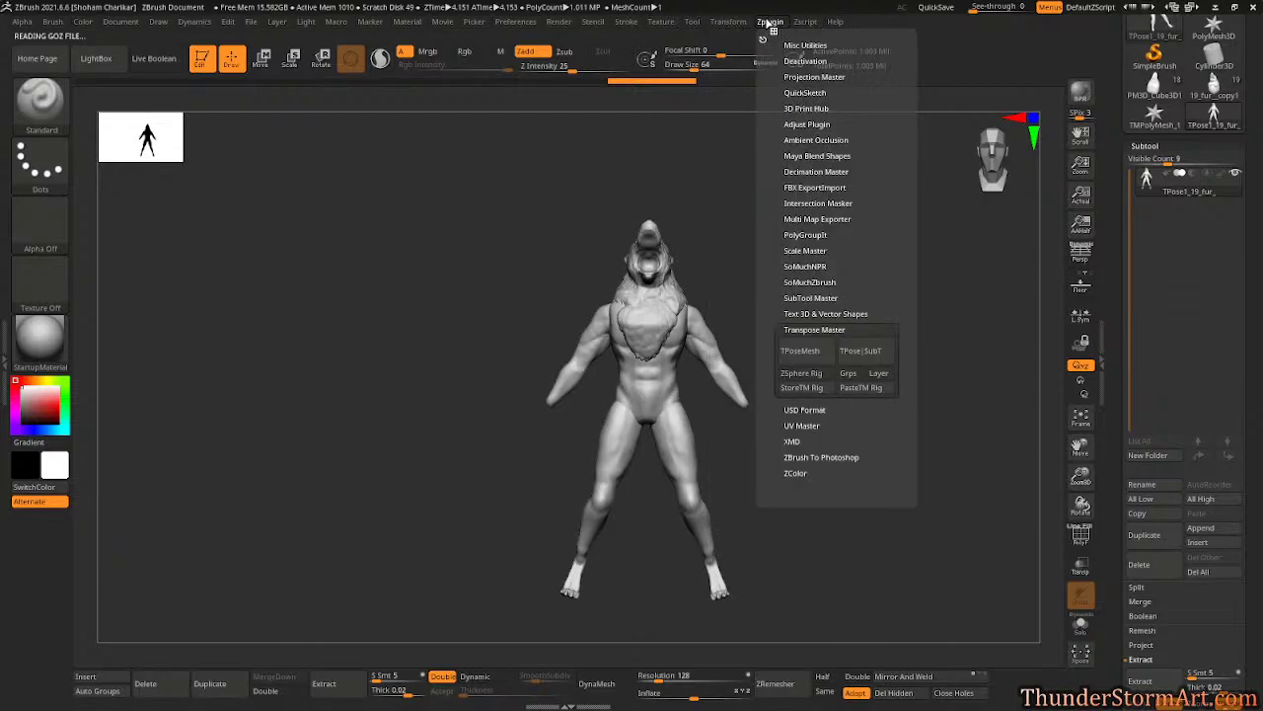
left_click(860, 350)
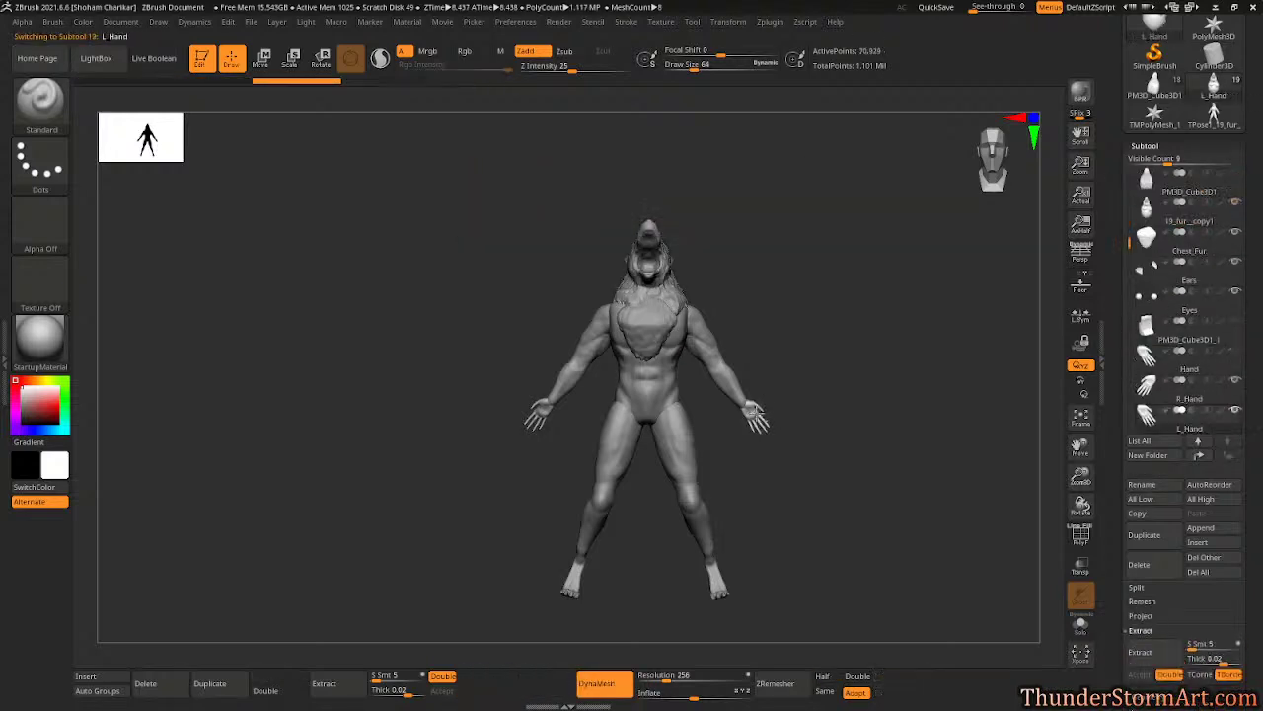
- Examine the body and both hand subtools from behind and expand the Geometry settings
left_click_drag(815, 319, 794, 343)
left_click_drag(855, 371, 776, 383)
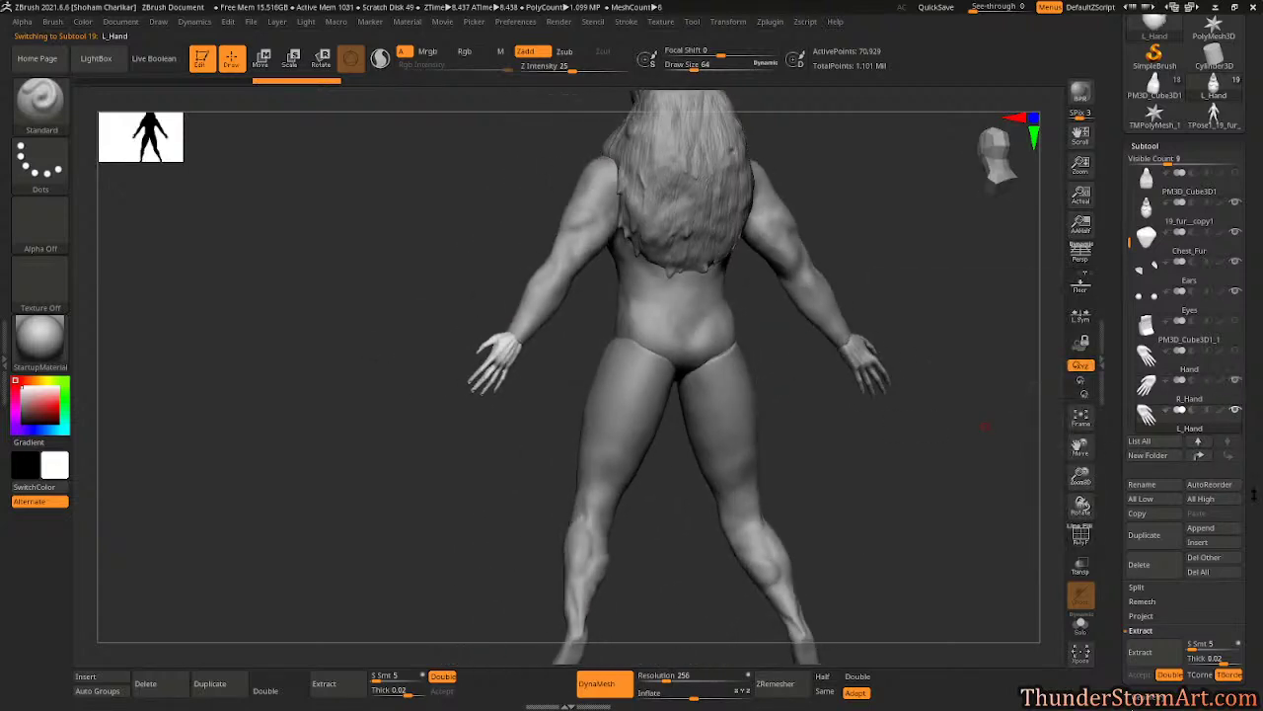
left_click_drag(1254, 494, 1253, 408)
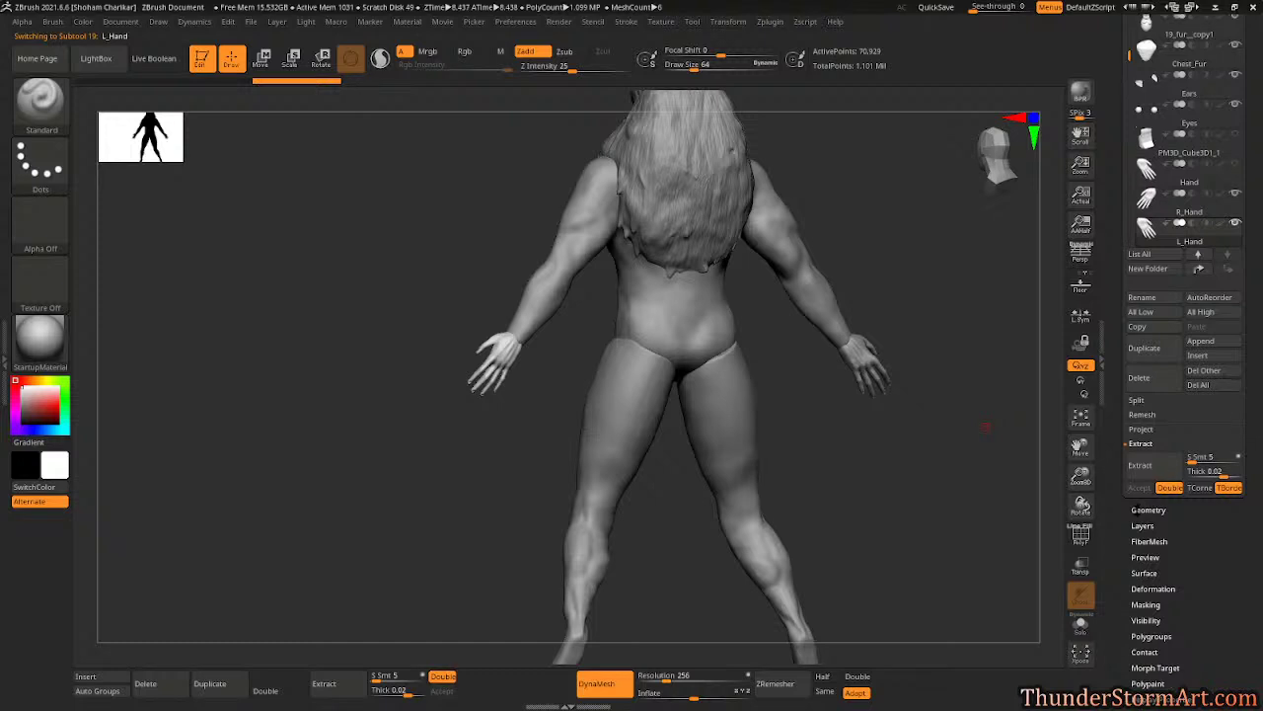
left_click(1136, 509)
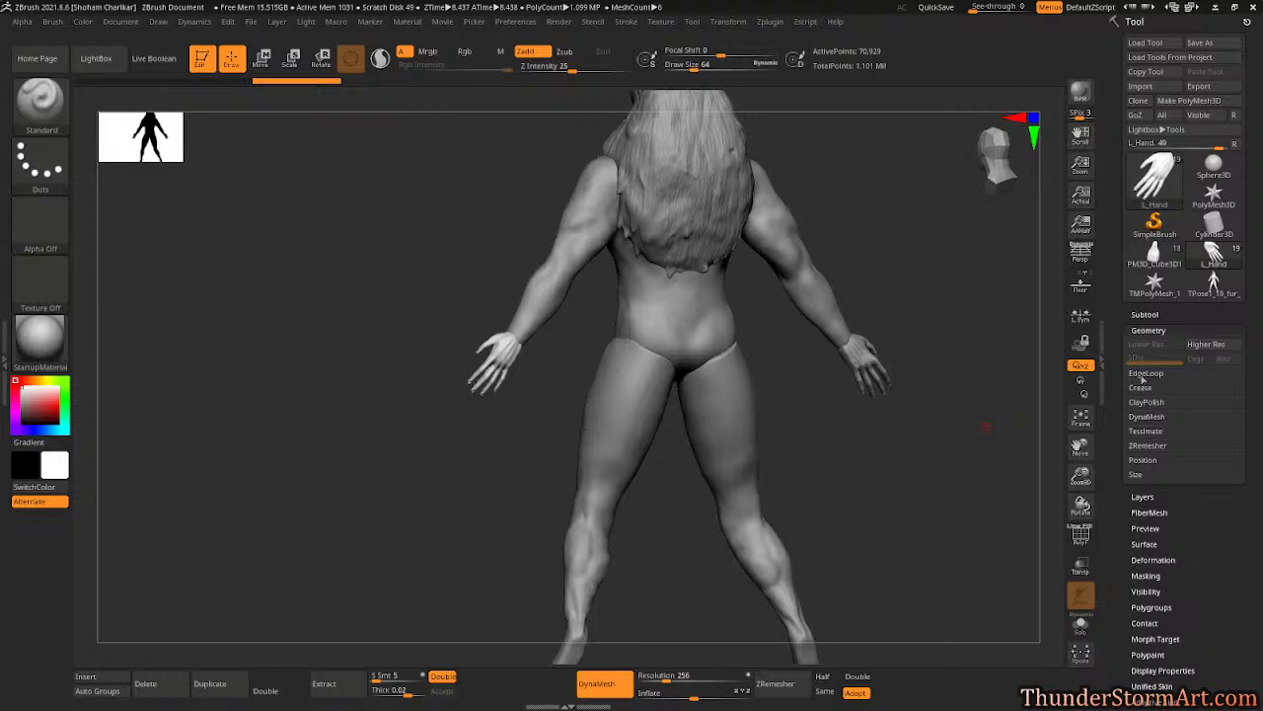
left_click_drag(1238, 517, 1230, 599)
left_click(874, 339, "alt")
left_click(512, 360, "alt")
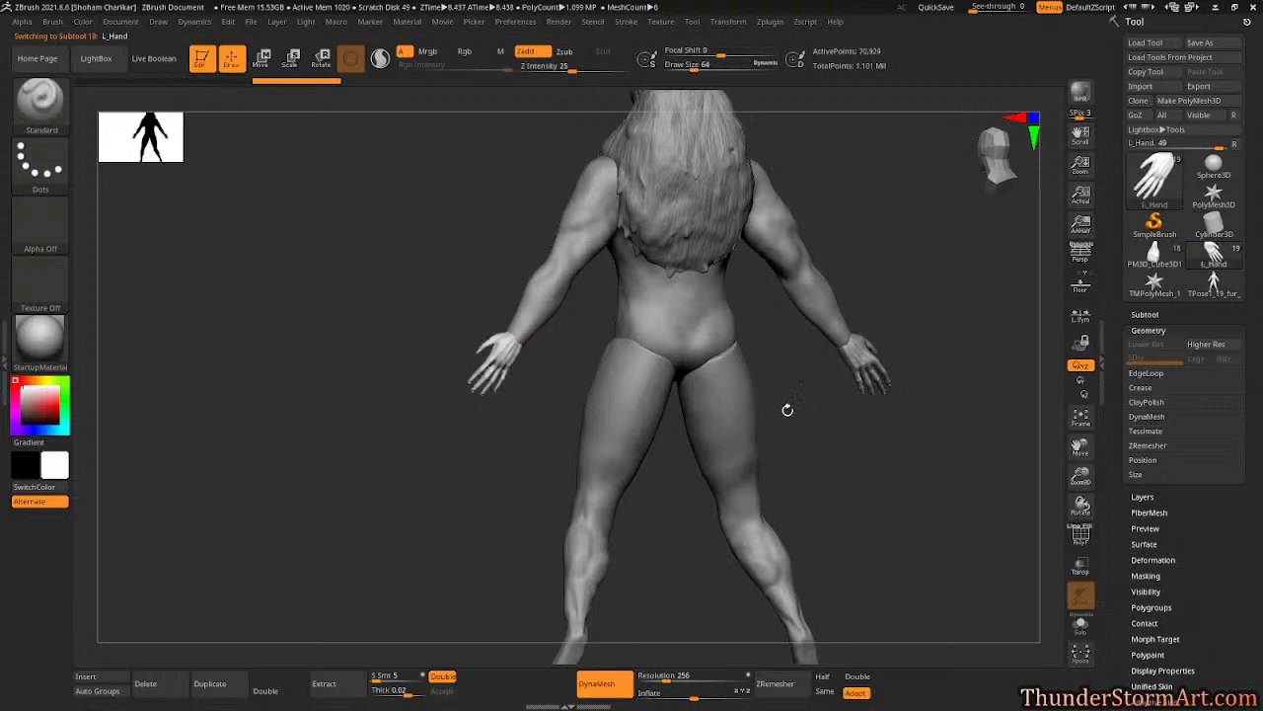
mouse_move(787, 409)
left_mouse_down()
mouse_move(880, 443)
mouse_move(972, 447)
mouse_move(757, 427)
left_mouse_up()
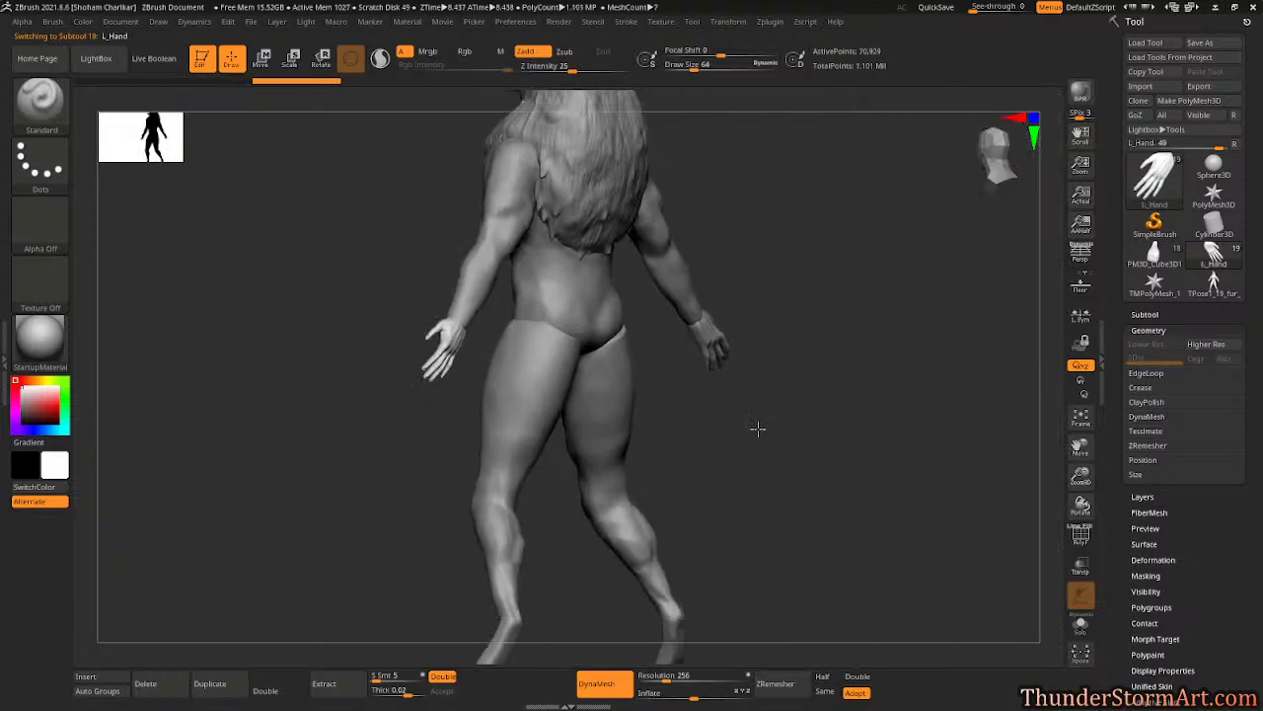
- Convert the L_Hand subtool into a separate PolyMesh3D tool
left_click(1193, 102)
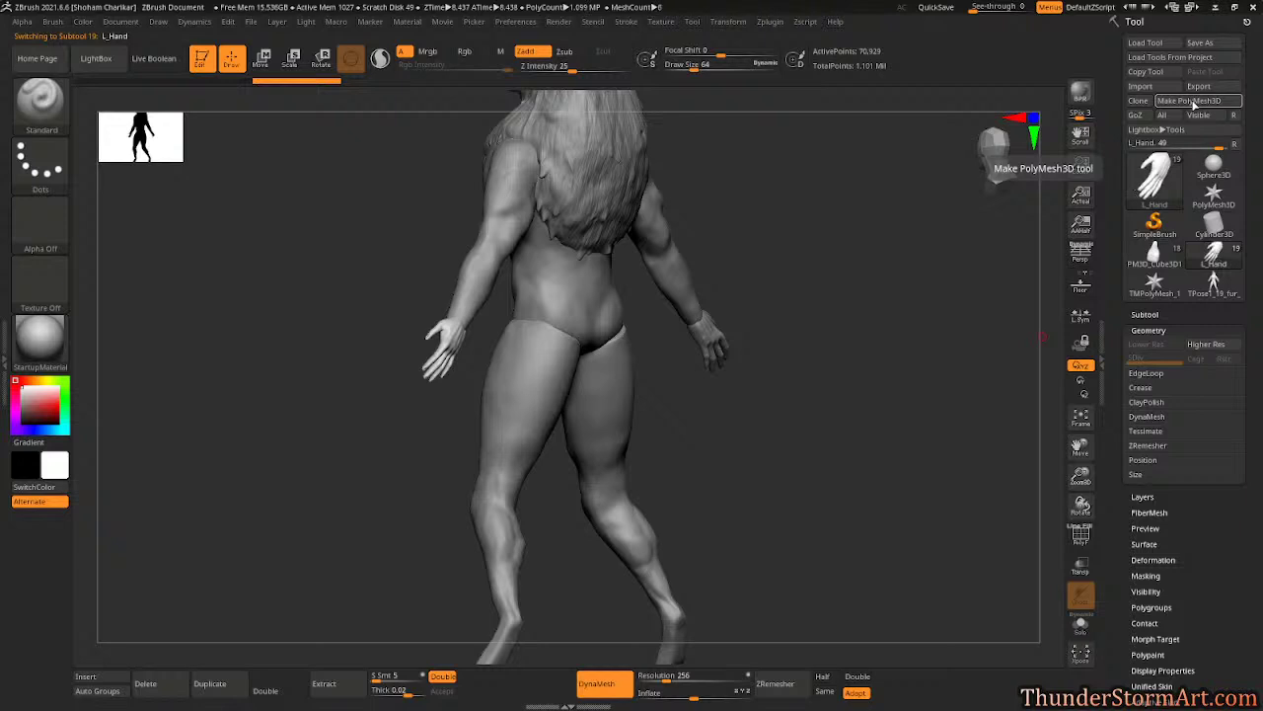
scroll(1201, 428, "down", 3)
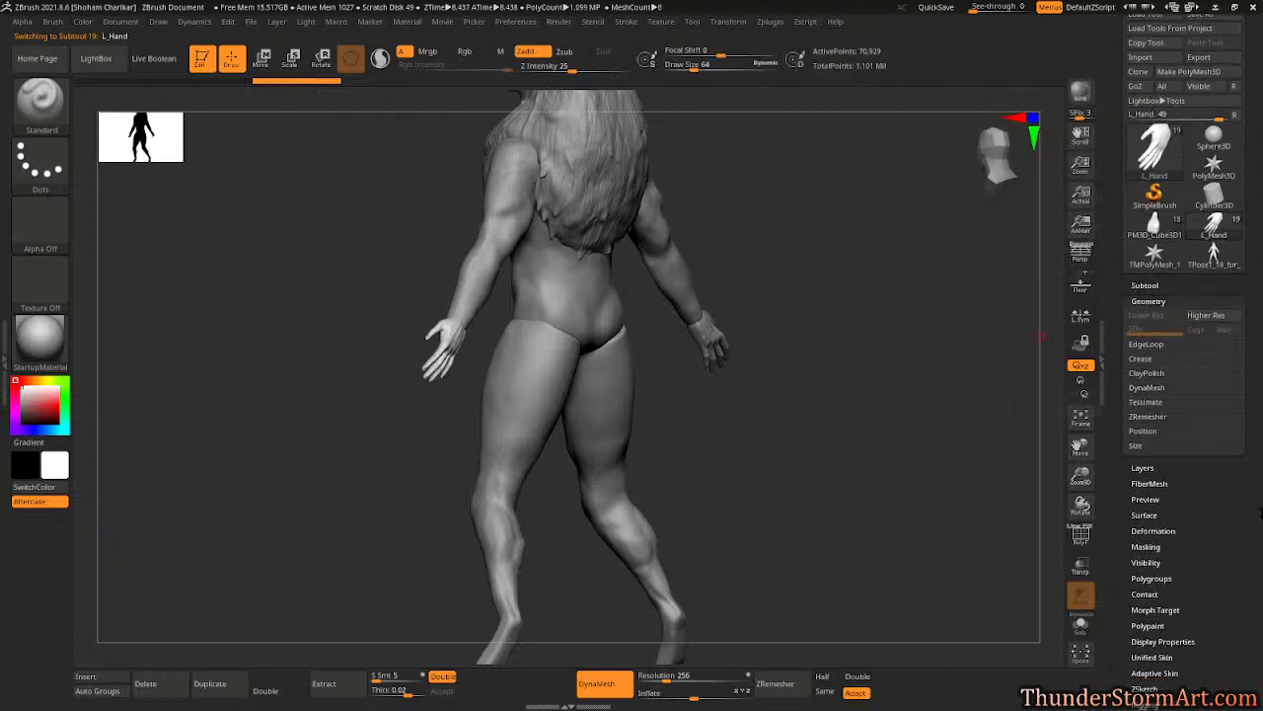
scroll(1184, 395, "up", 3)
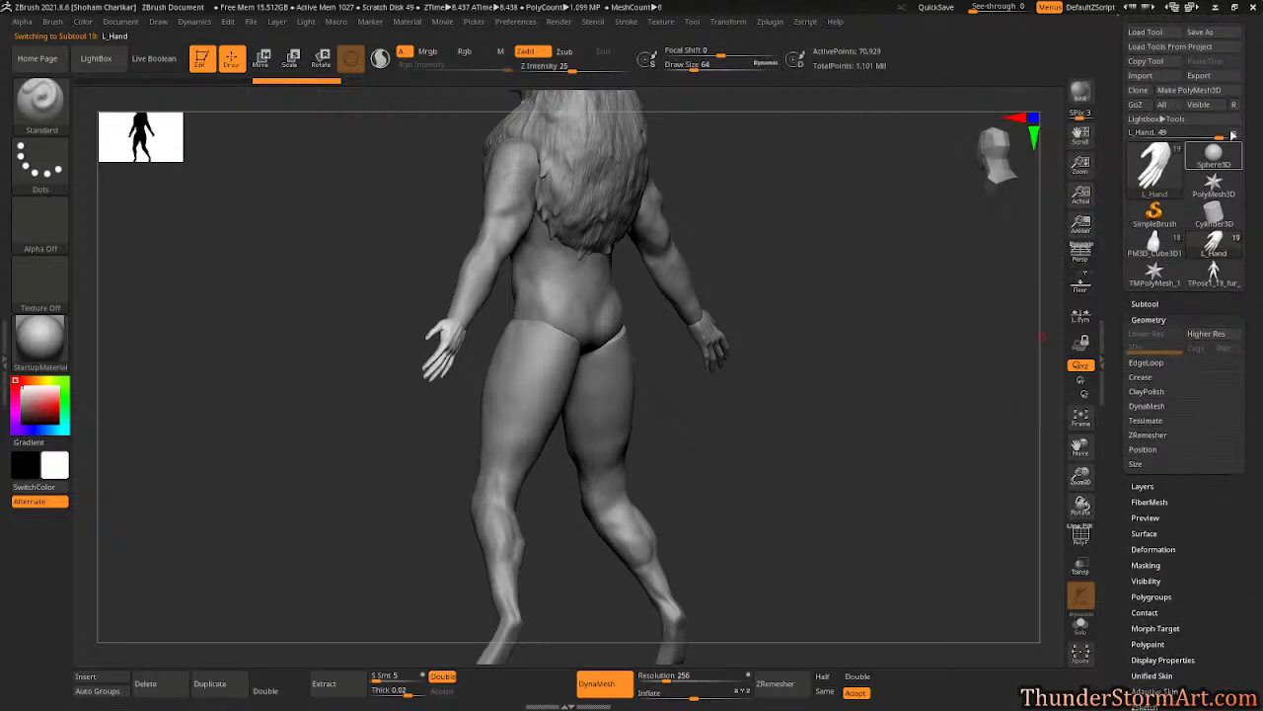
left_click(1193, 91)
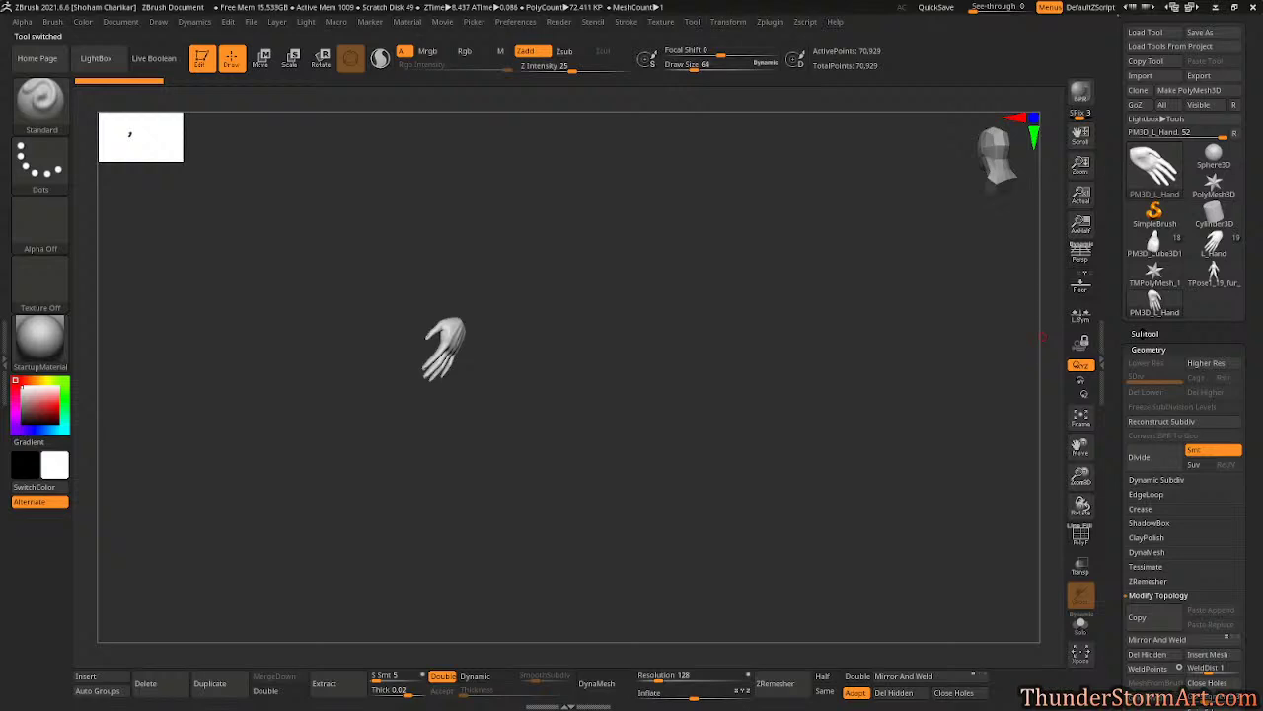
- Switch to the TPose1_19_fur_ tool and examine its combined mesh and polygroups with PolyFrame briefly shown
left_click(1143, 333)
left_click(1214, 275)
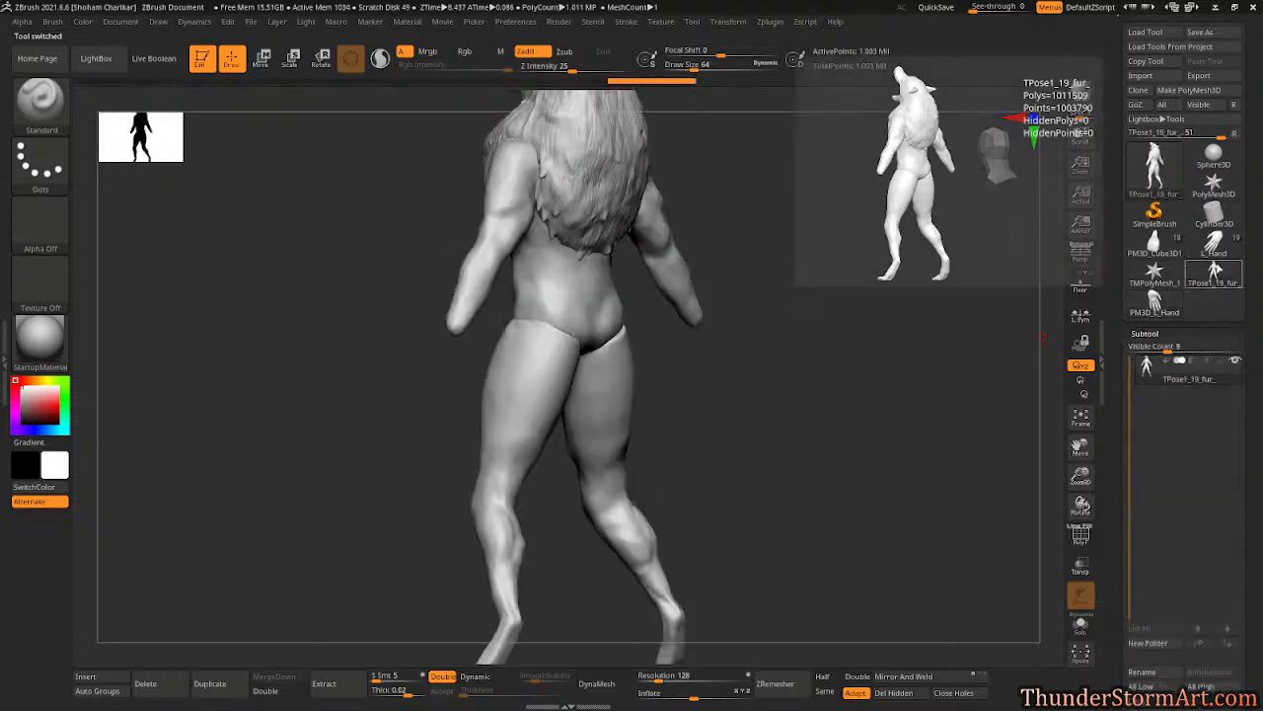
left_click_drag(1257, 434, 1256, 390)
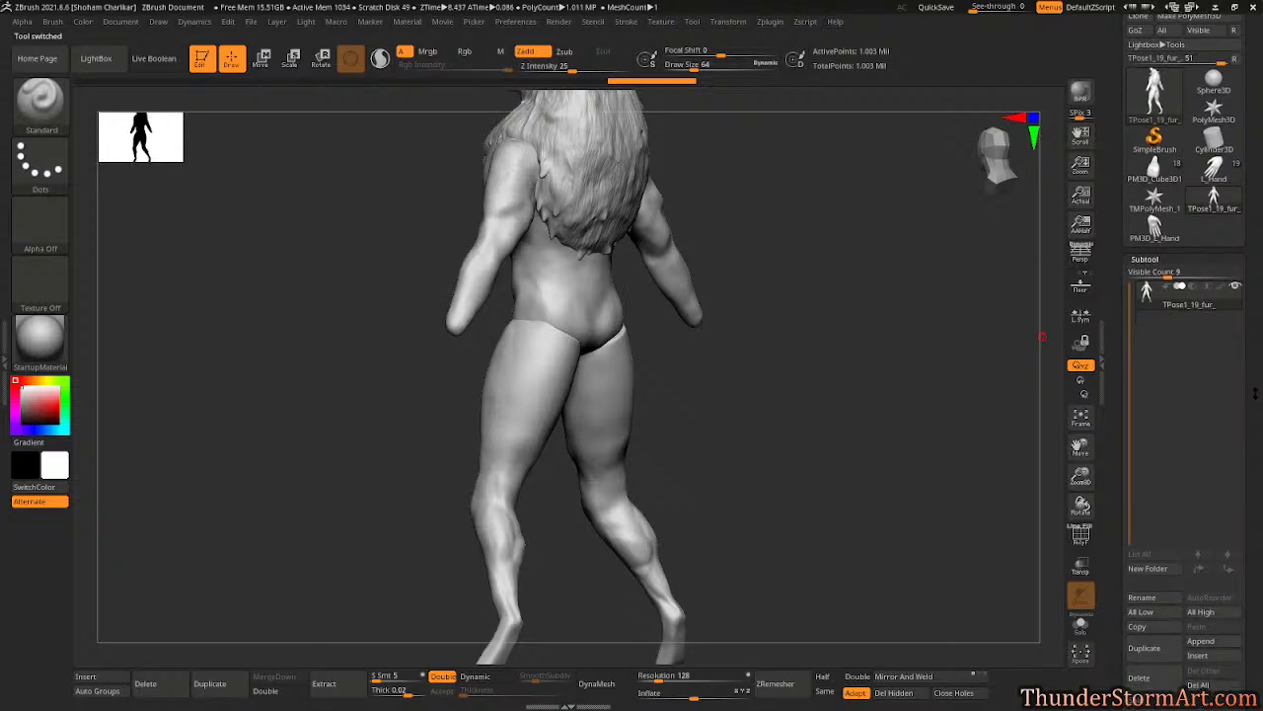
left_click_drag(881, 328, 906, 314)
left_click_drag(912, 315, 850, 368)
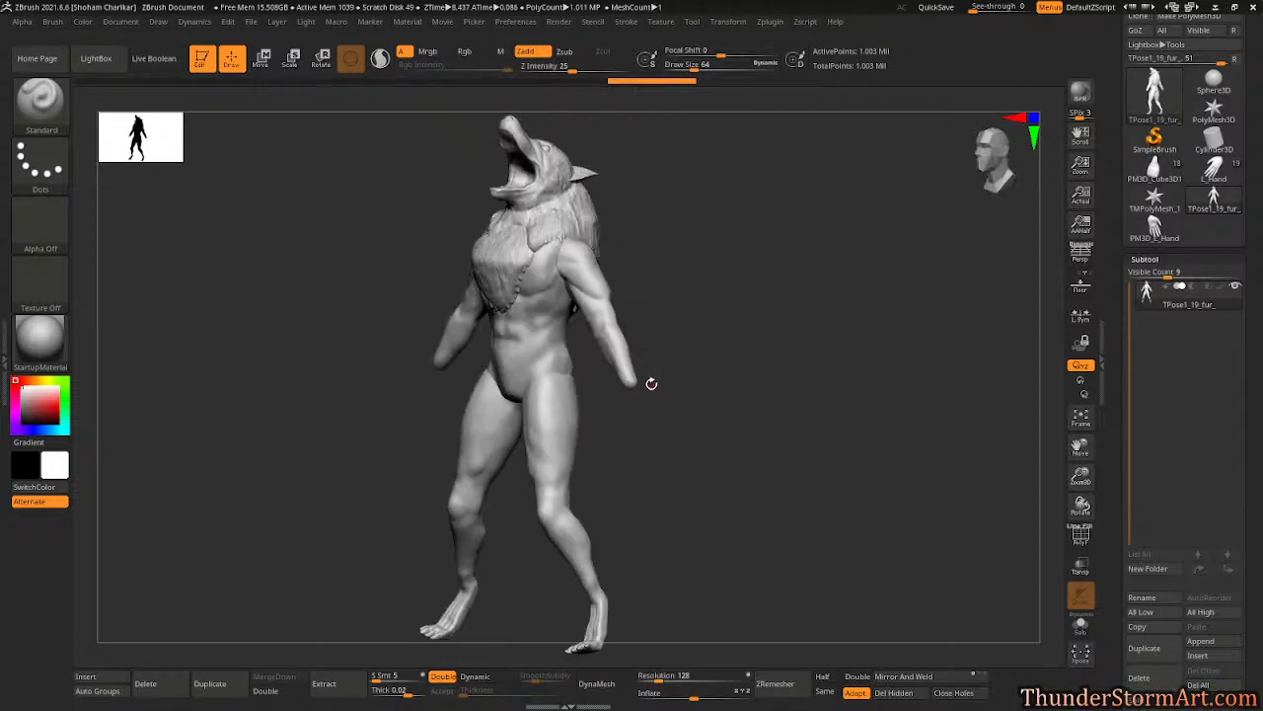
key("shift")
key("shift+f")
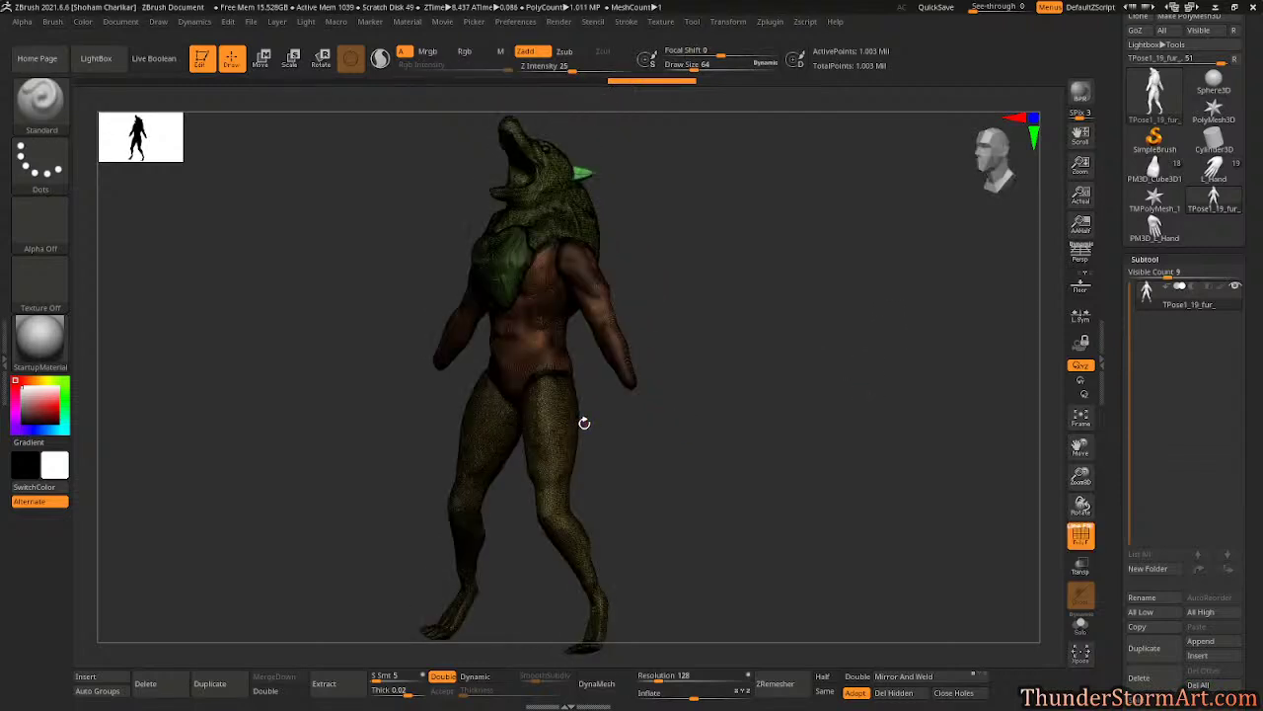
key("shift+f")
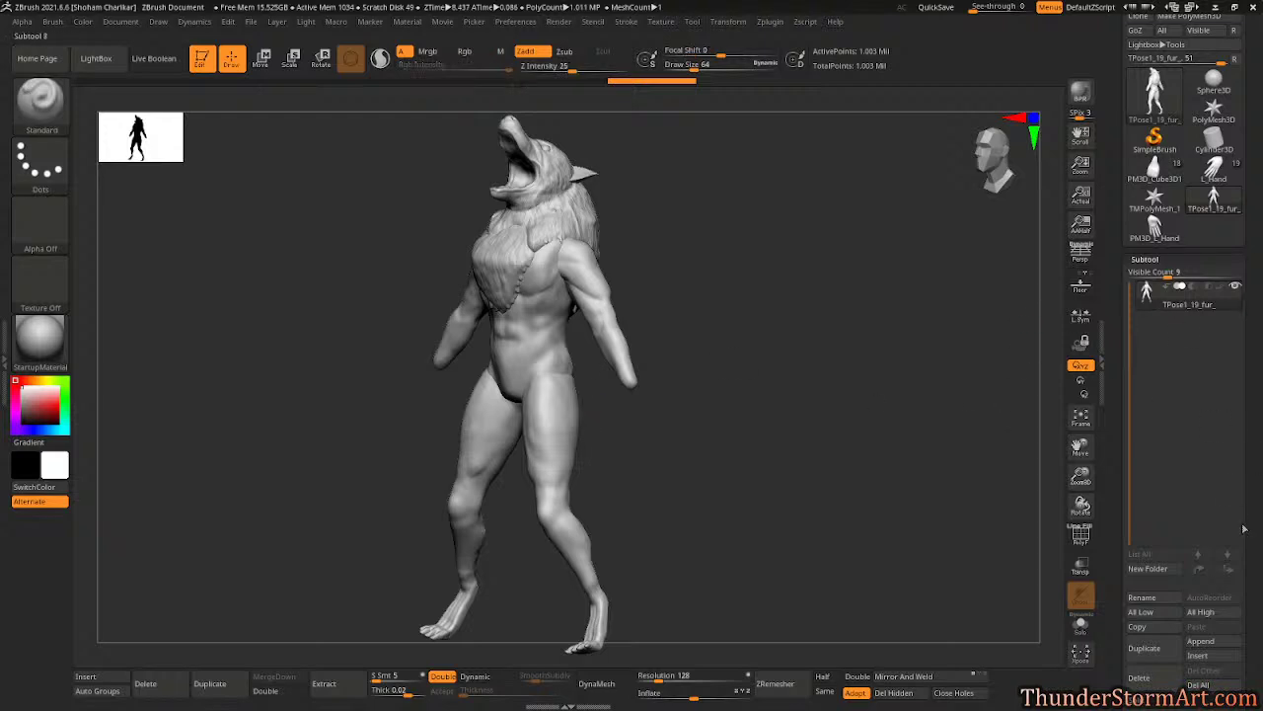
- Append the PM3D_L_Hand tool as a new subtool of the TPose1_19_fur_ body
scroll(1243, 529, "down", 3)
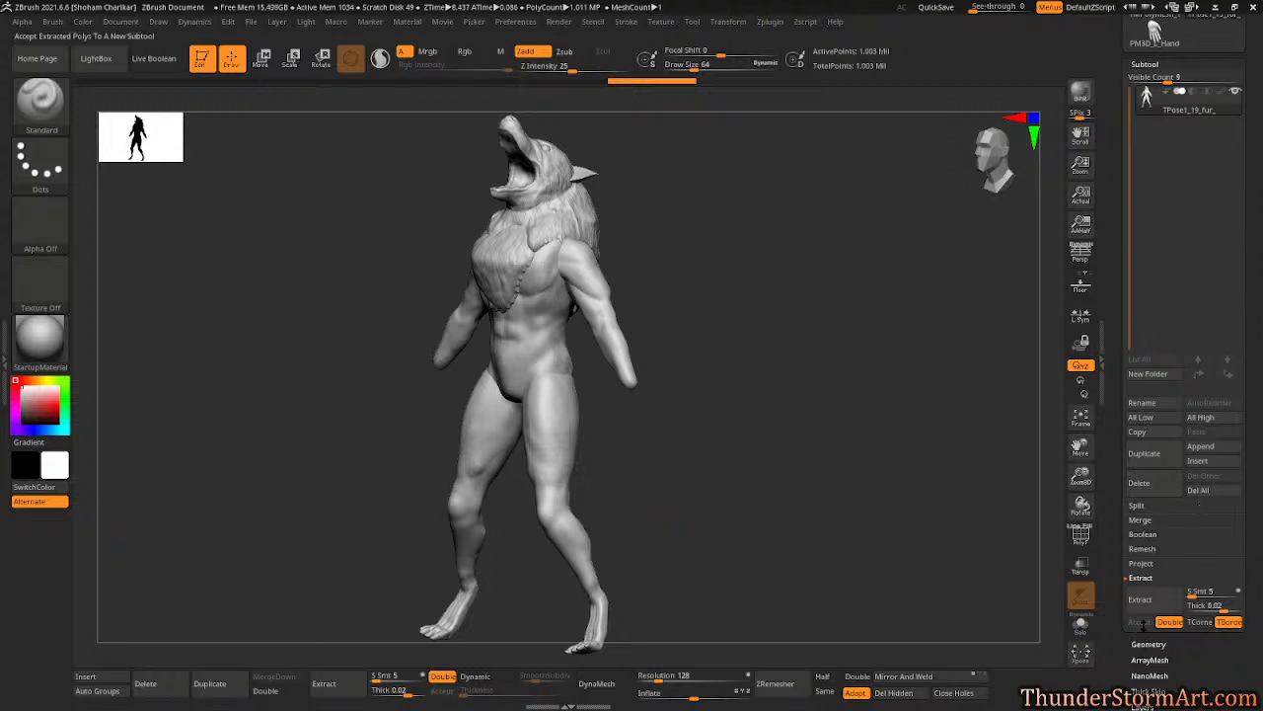
left_click(1203, 449)
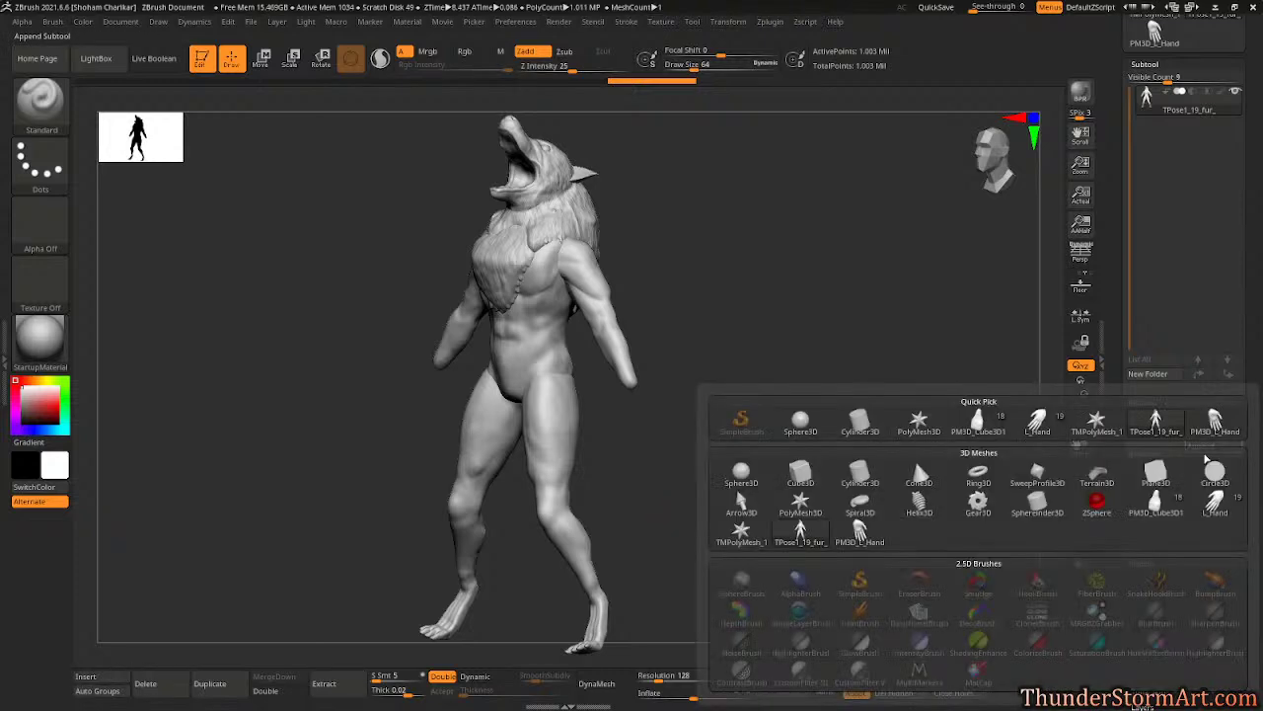
left_click(1214, 424)
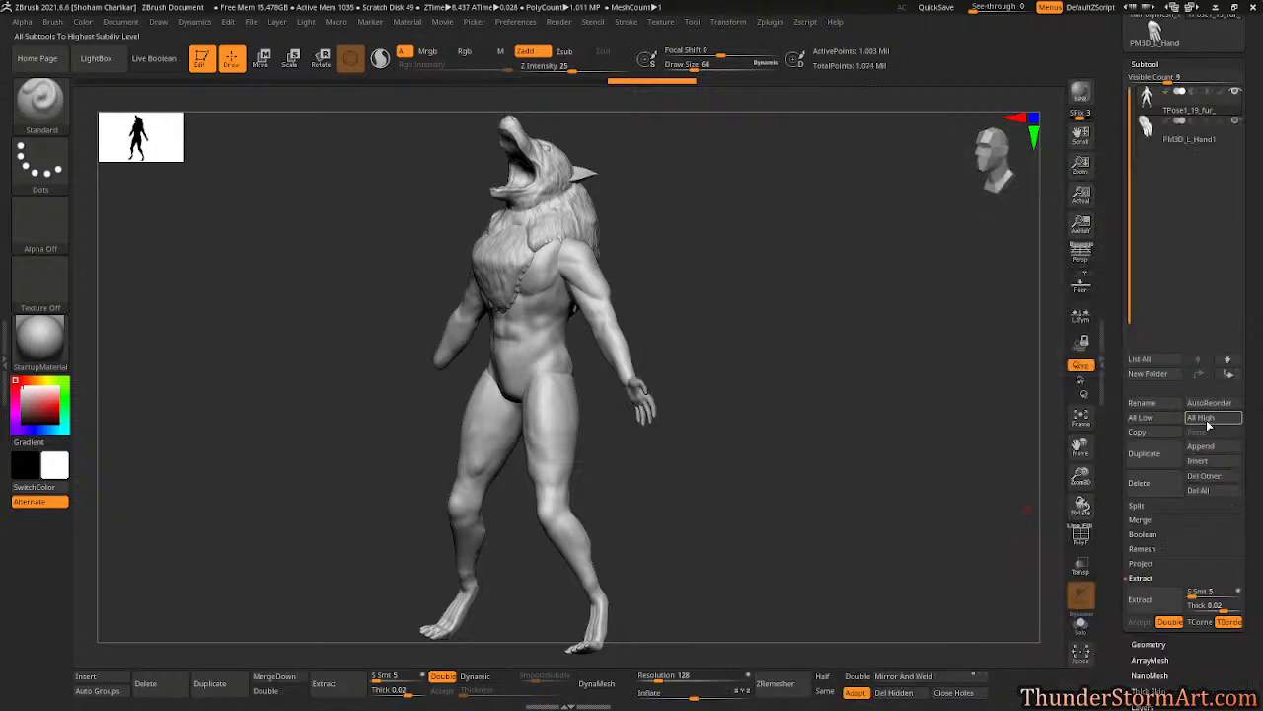
- Mirror and weld the appended PM3D_L_Hand1 subtool to create the opposite hand, and check the figure from the side
left_click_drag(818, 428, 764, 450, "shift")
left_click(664, 398, "alt")
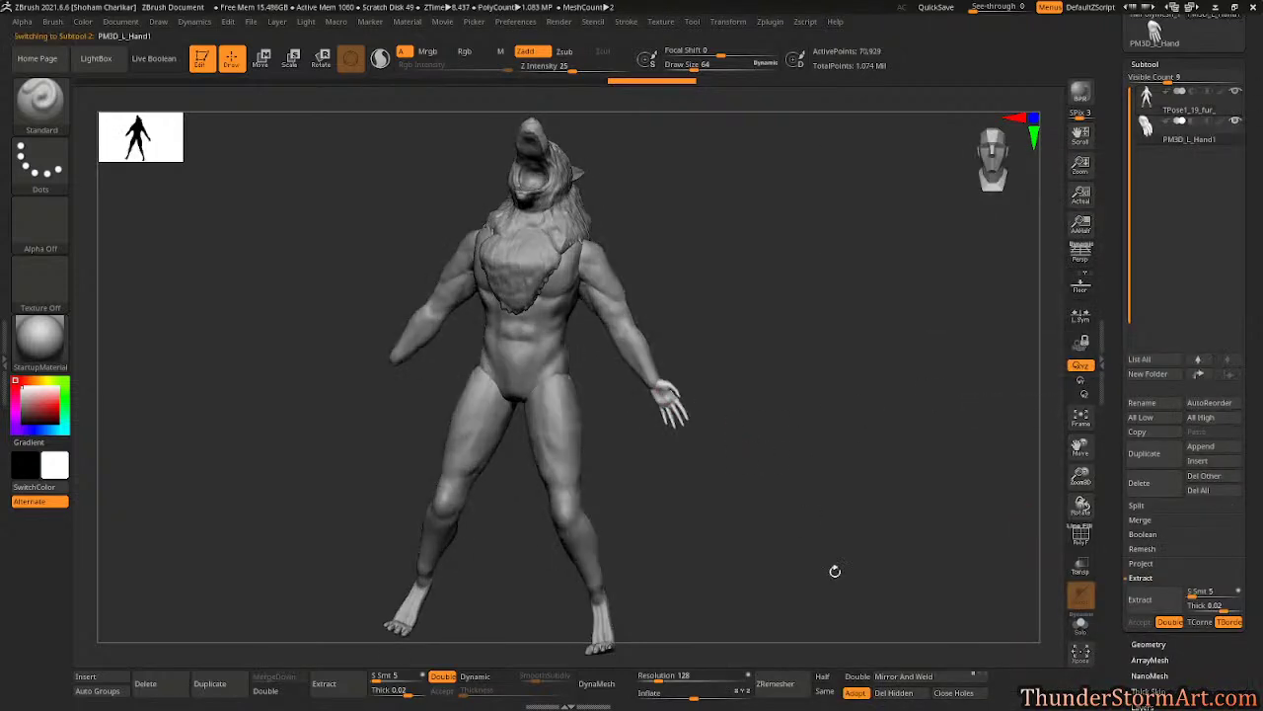
left_click(928, 675)
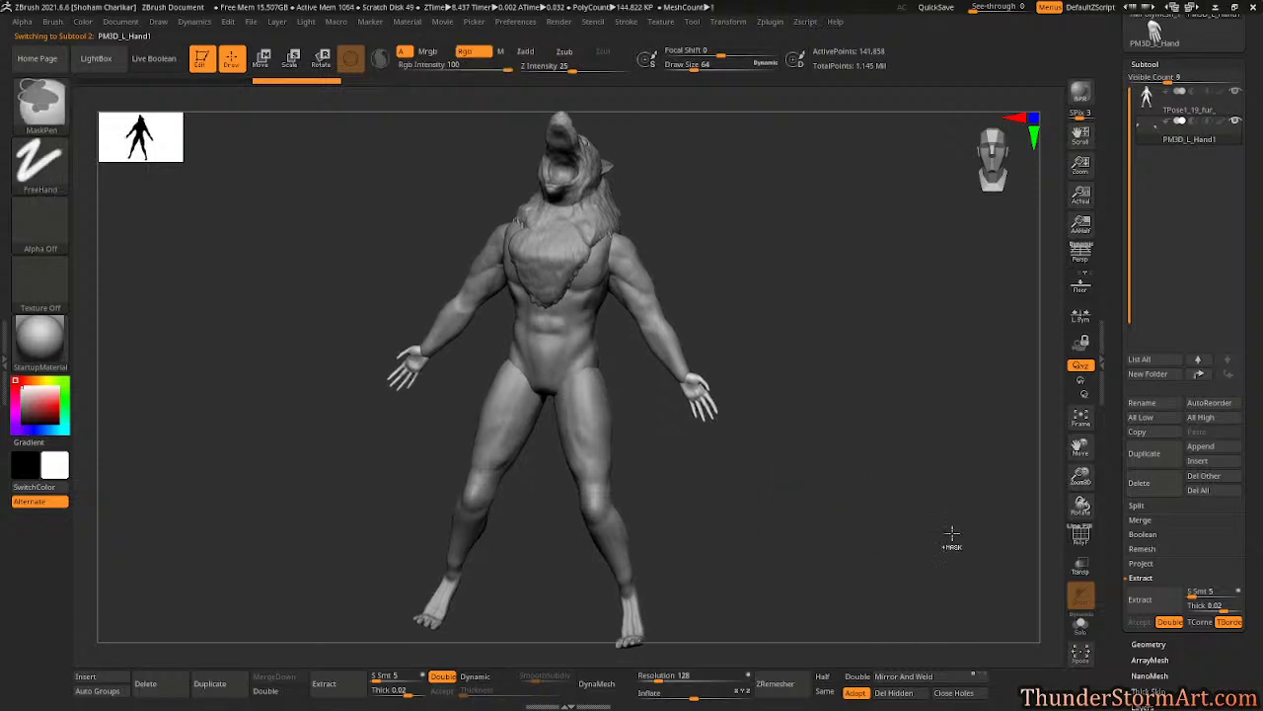
left_click_drag(954, 536, 780, 496)
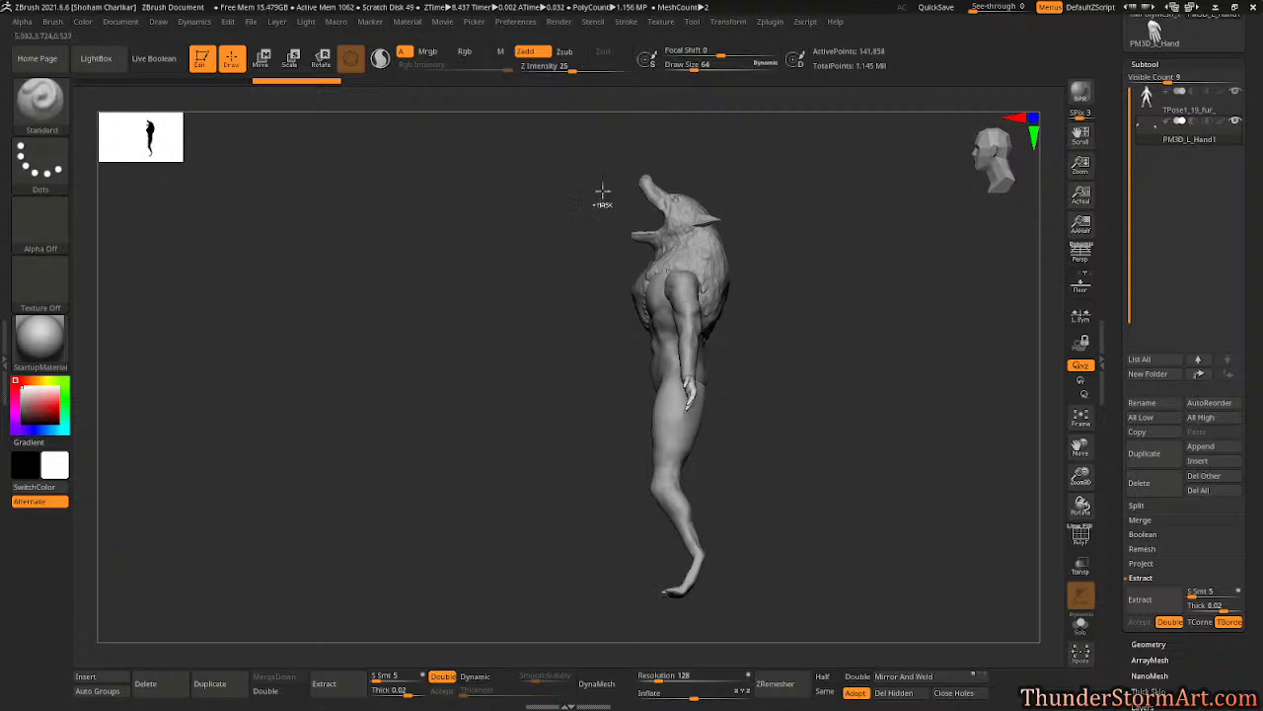
mouse_move(555, 139)
left_mouse_down("ctrl")
mouse_move(763, 304)
mouse_move(791, 395)
mouse_move(818, 409)
left_mouse_up("ctrl")
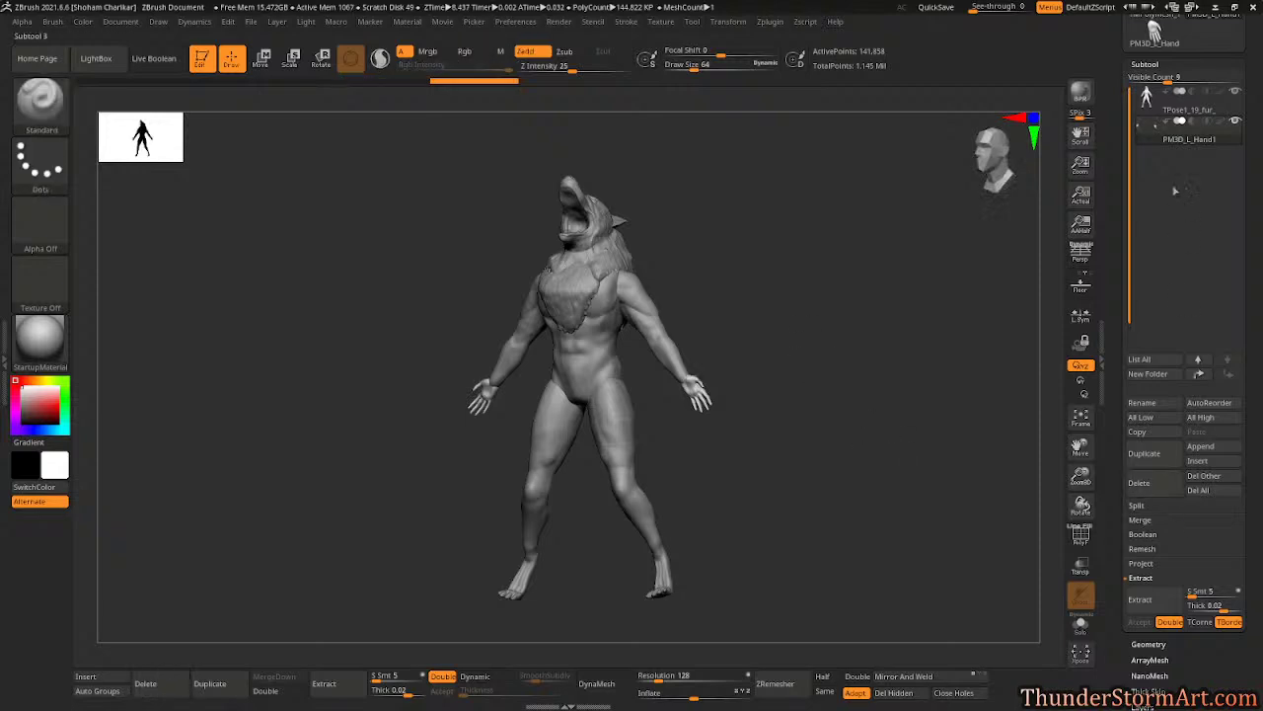
- Merge the PM3D_L_Hand1 hands subtool into the TPose1_19_fur_ body with MergeDown
left_click(1140, 520)
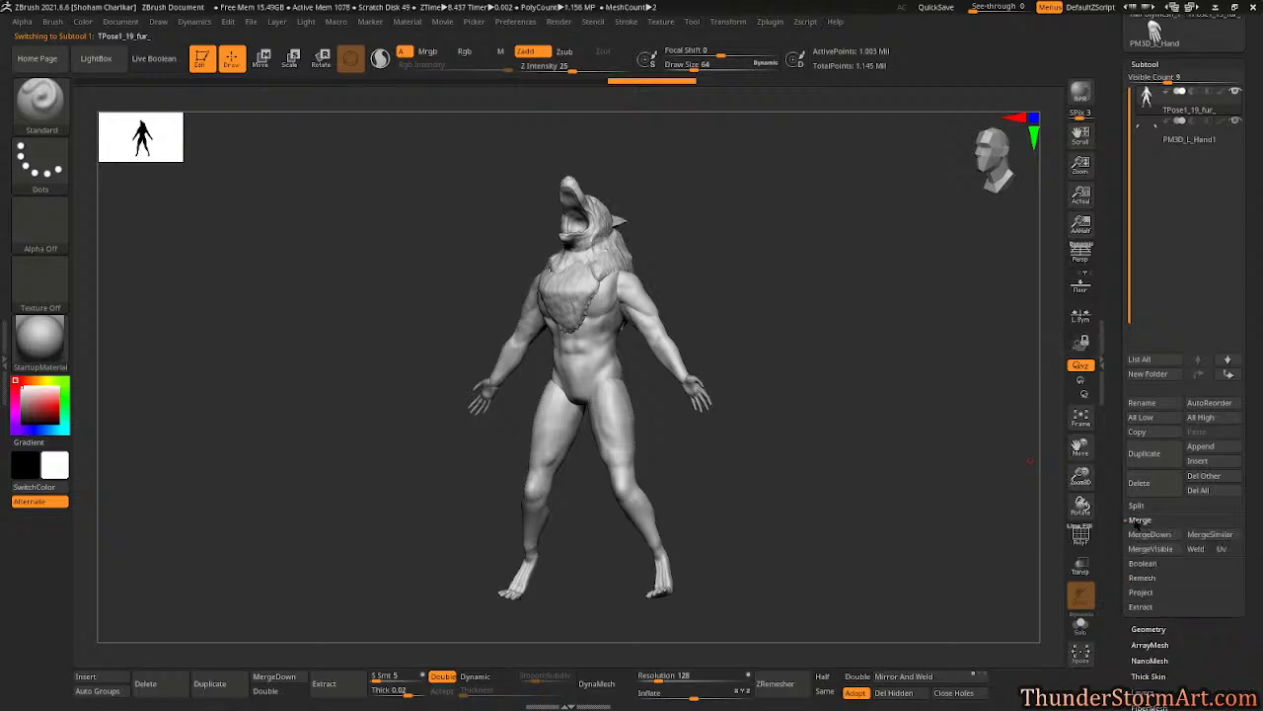
left_click(1147, 534)
left_click(1027, 564)
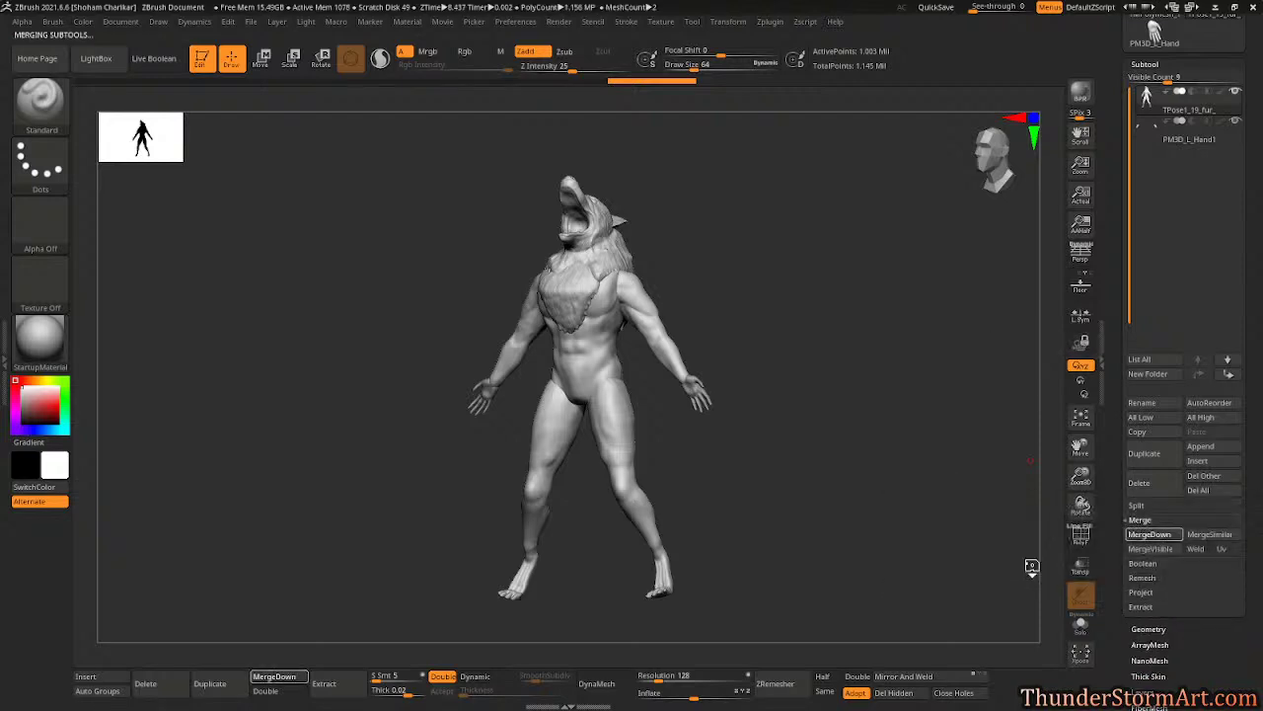
- Mask the upper body down to the hips including both hands, and invert the mask so only the legs are masked
mouse_move(337, 143)
left_mouse_down("ctrl")
mouse_move(736, 418)
mouse_move(779, 465)
mouse_move(779, 417)
left_mouse_up("ctrl")
mouse_move(808, 463)
left_mouse_down()
mouse_move(763, 464)
mouse_move(826, 429)
mouse_move(767, 367)
left_mouse_up()
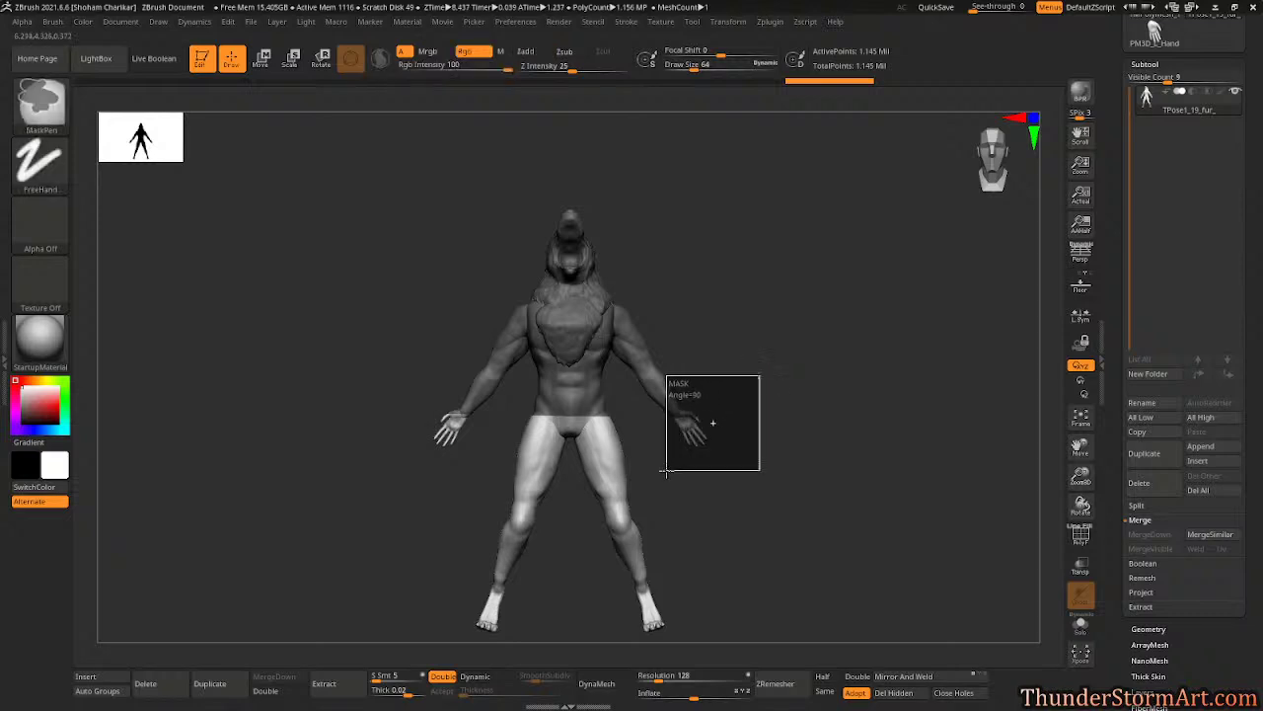
key("ctrl")
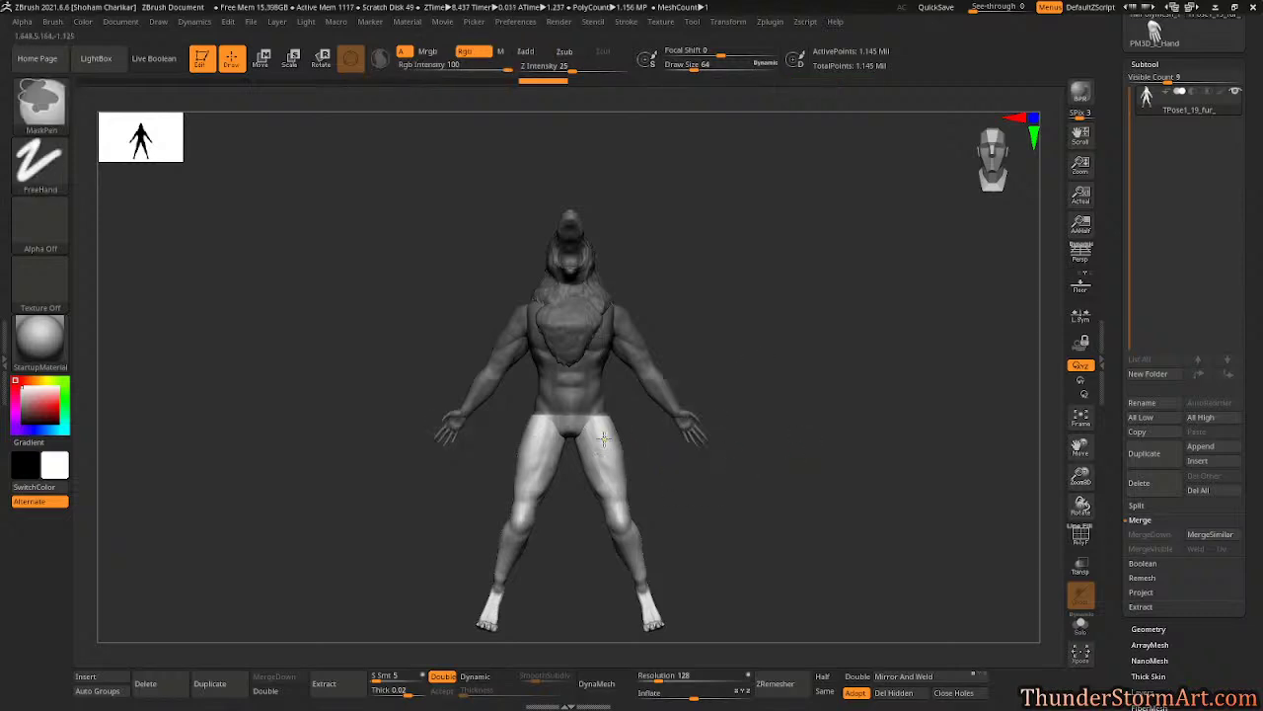
key("ctrl+i")
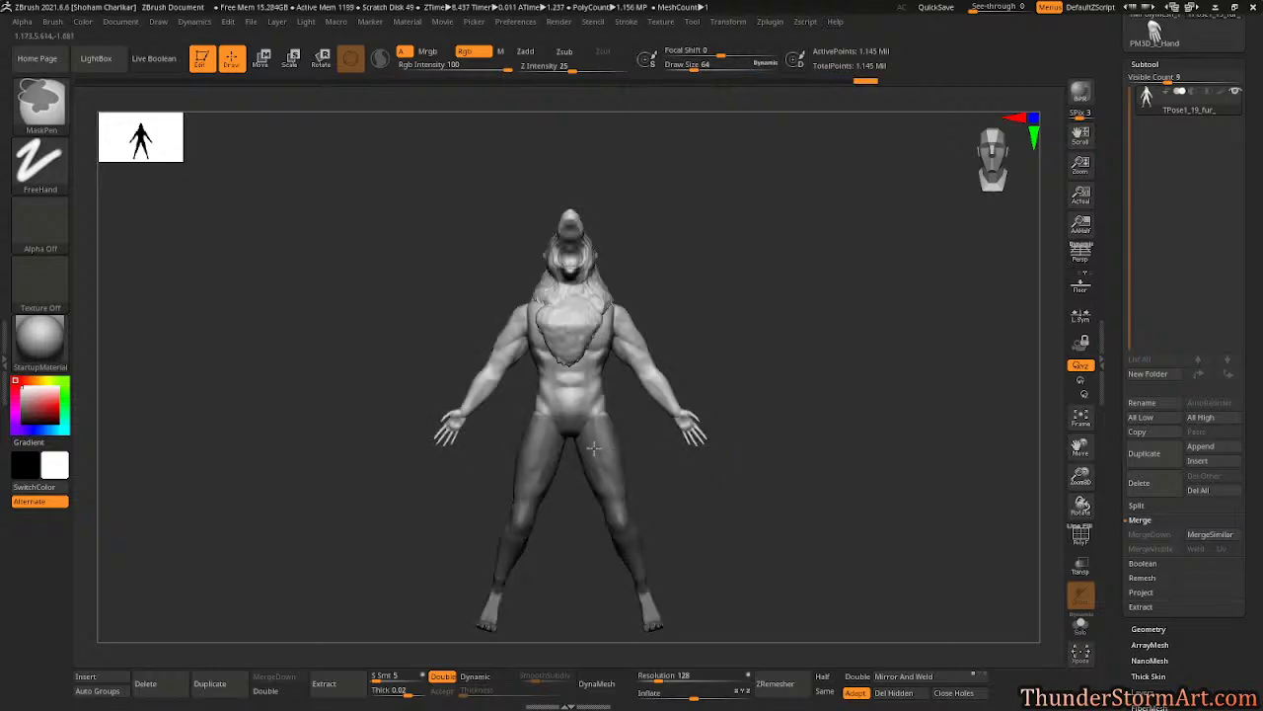
left_click_drag(627, 456, 848, 517)
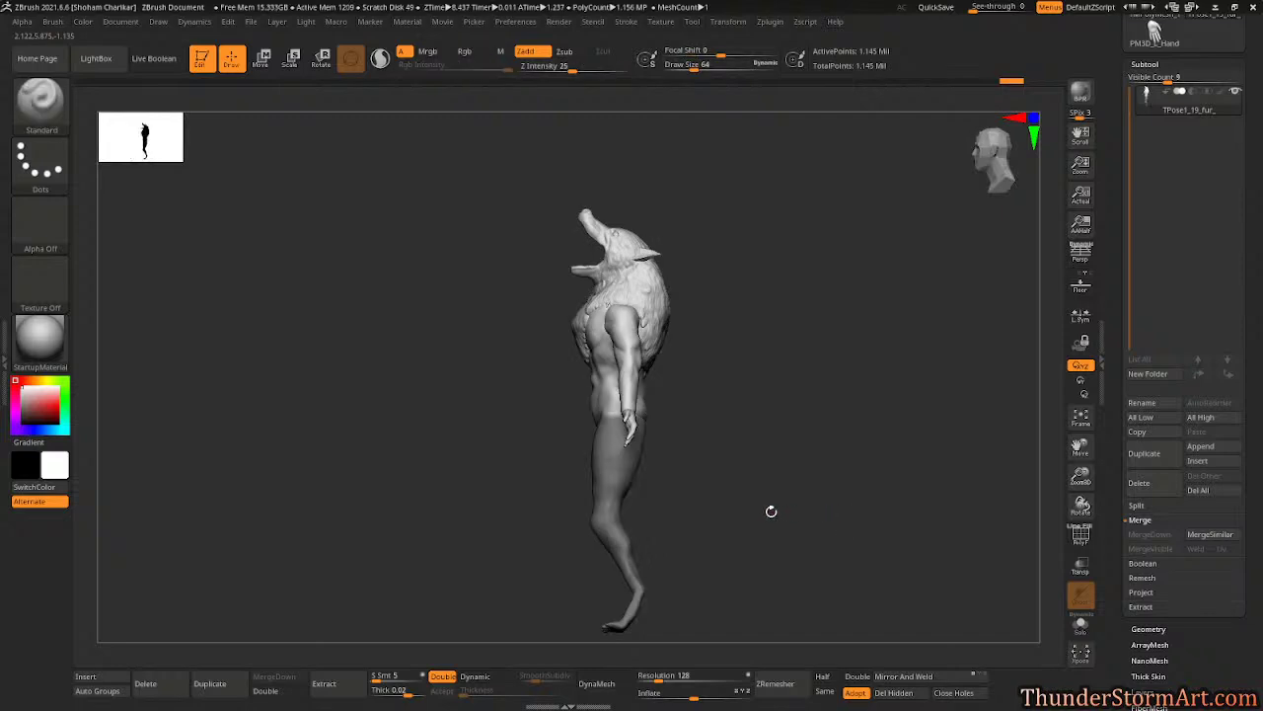
- Tilt the unmasked upper body forward with the gizmo in side view, and clear the mask
key("w")
left_click_drag(617, 256, 617, 331, "alt")
left_click_drag(666, 377, 653, 364)
left_click_drag(756, 376, 873, 411, "ctrl")
- Mask the head from the front and invert the mask so only the head stays editable
mouse_move(856, 361)
left_mouse_down()
mouse_move(817, 348)
mouse_move(816, 358)
mouse_move(767, 317)
mouse_move(826, 310)
left_mouse_up()
left_click_drag(550, 192, 689, 308, "ctrl")
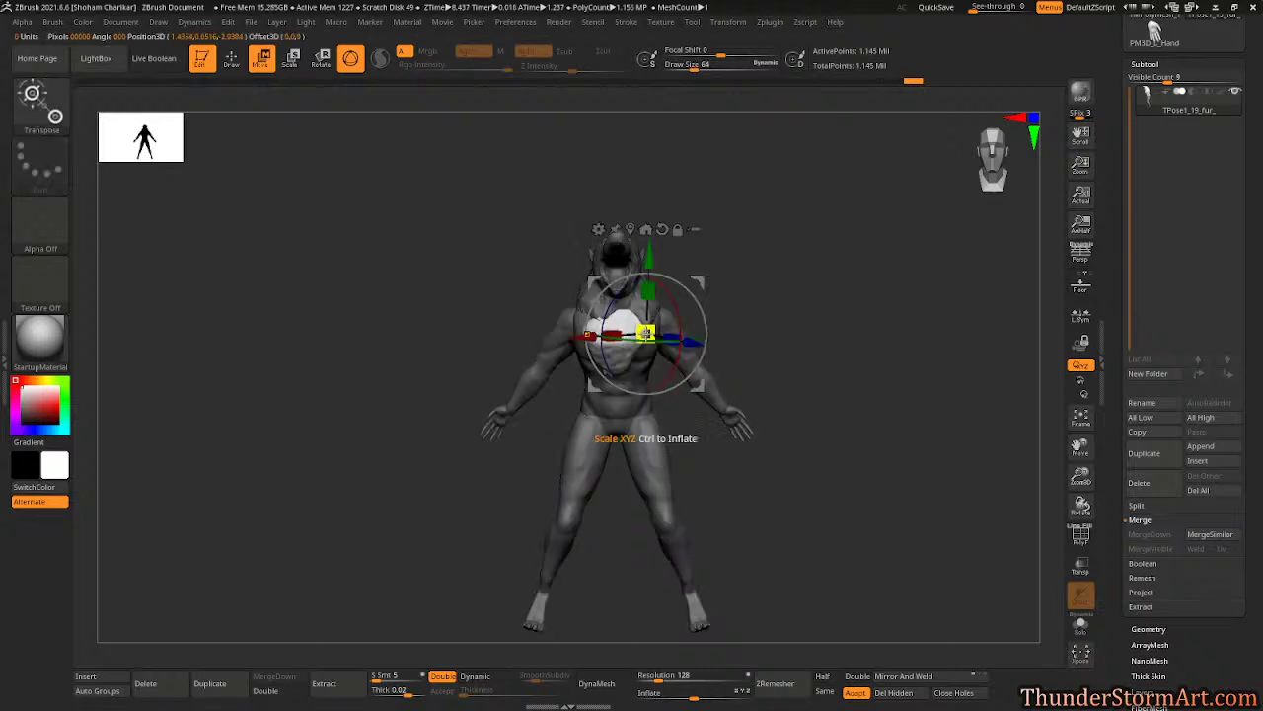
left_click_drag(812, 285, 839, 314, "ctrl")
left_click_drag(539, 182, 704, 303, "ctrl")
key("q")
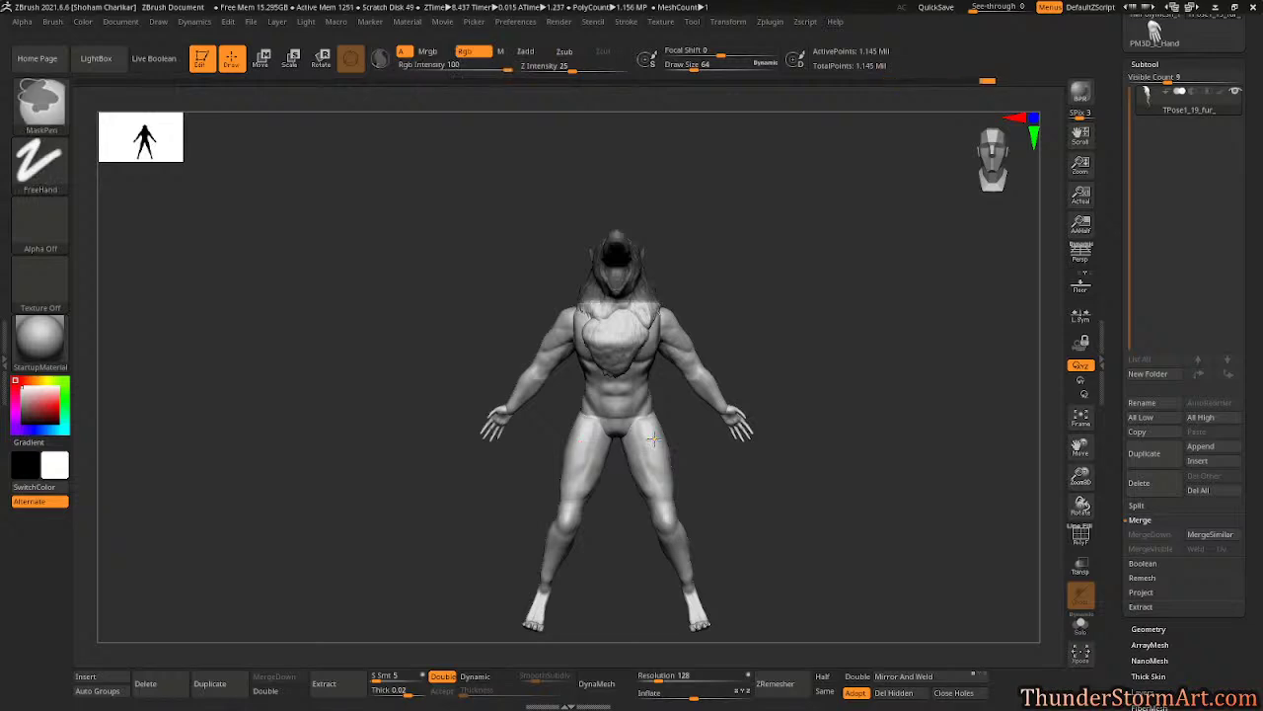
left_click(829, 341, "ctrl")
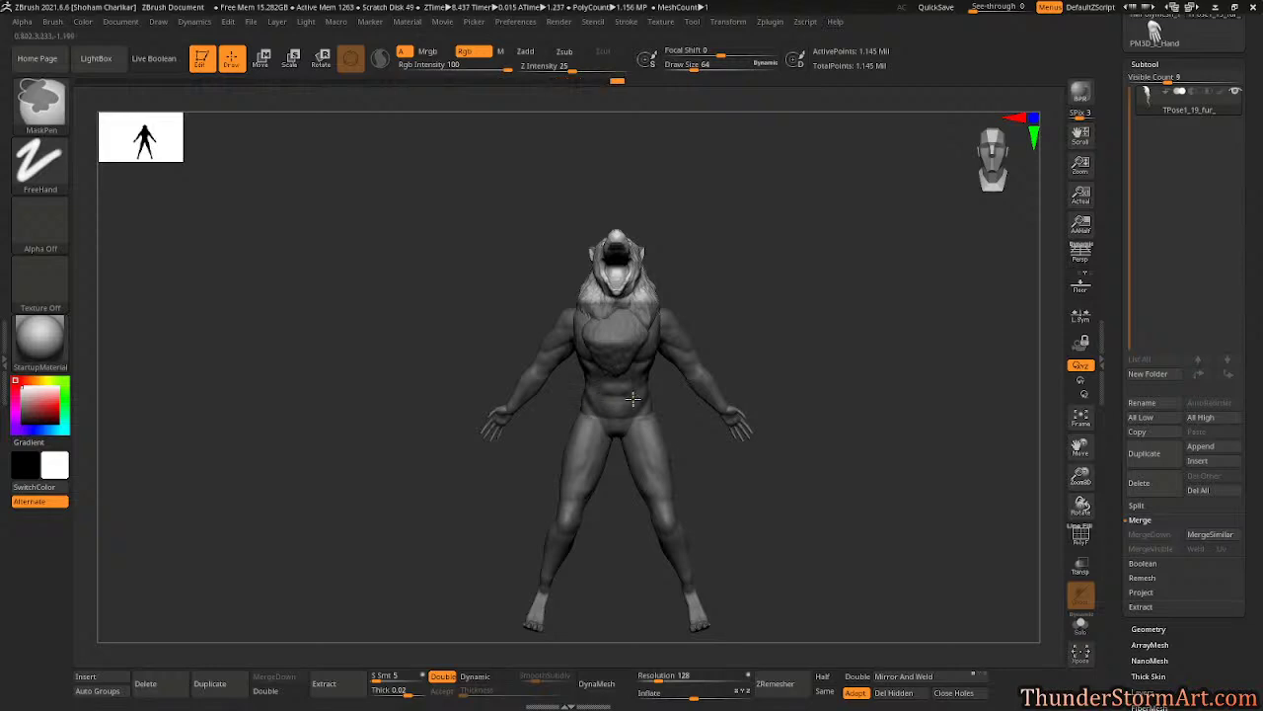
- Tilt the howling head further back and reposition it over the neck with the gizmo, and clear the mask
left_click_drag(857, 361, 795, 355)
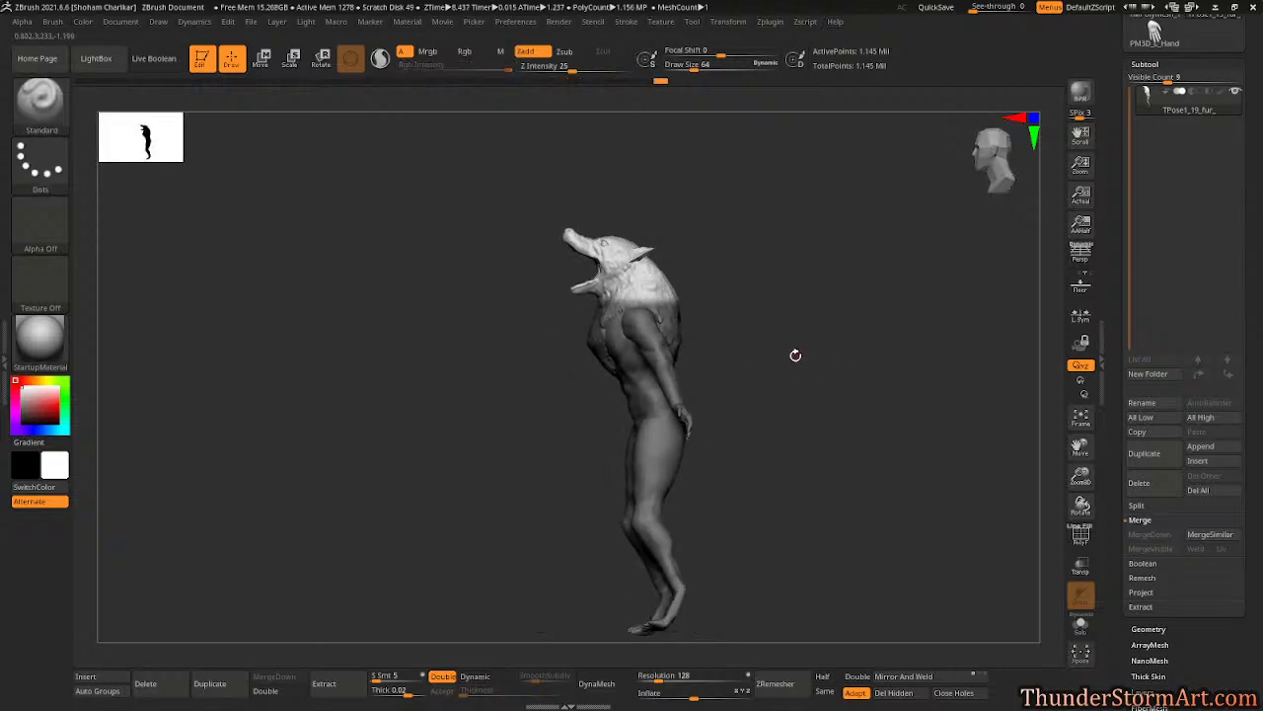
key("w")
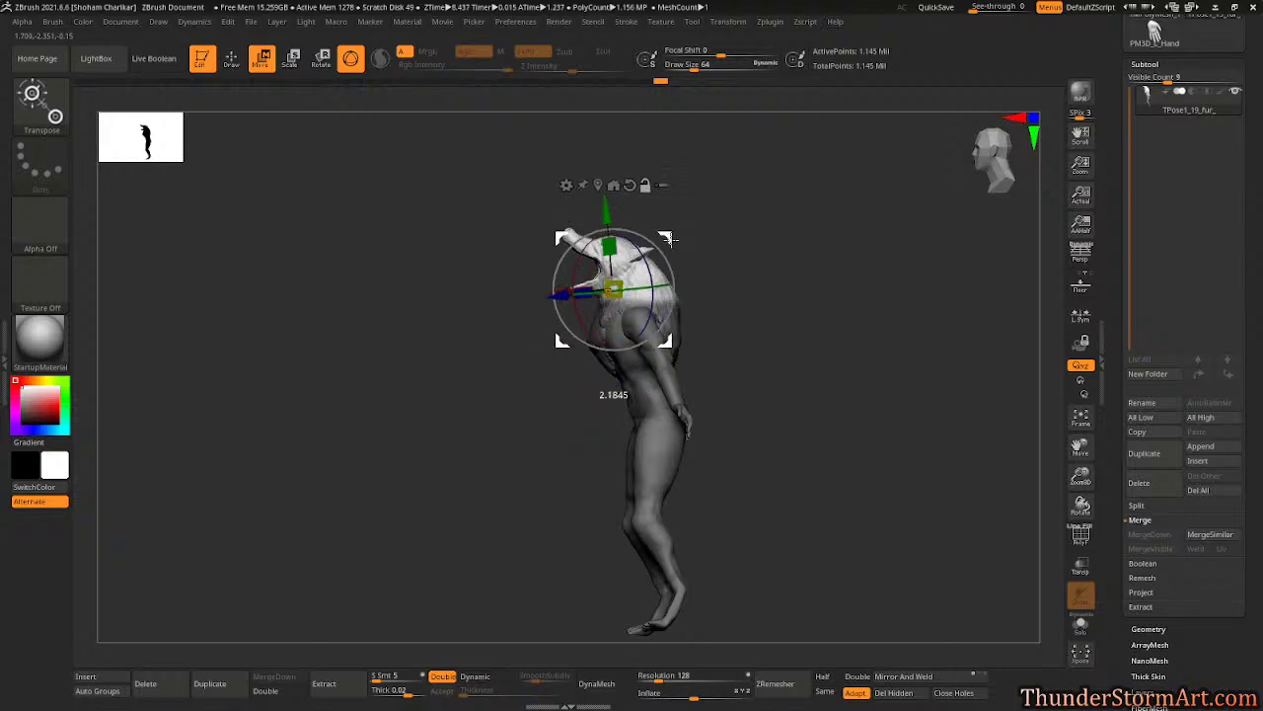
mouse_move(672, 235)
left_mouse_down()
mouse_move(679, 273)
mouse_move(670, 227)
left_mouse_up()
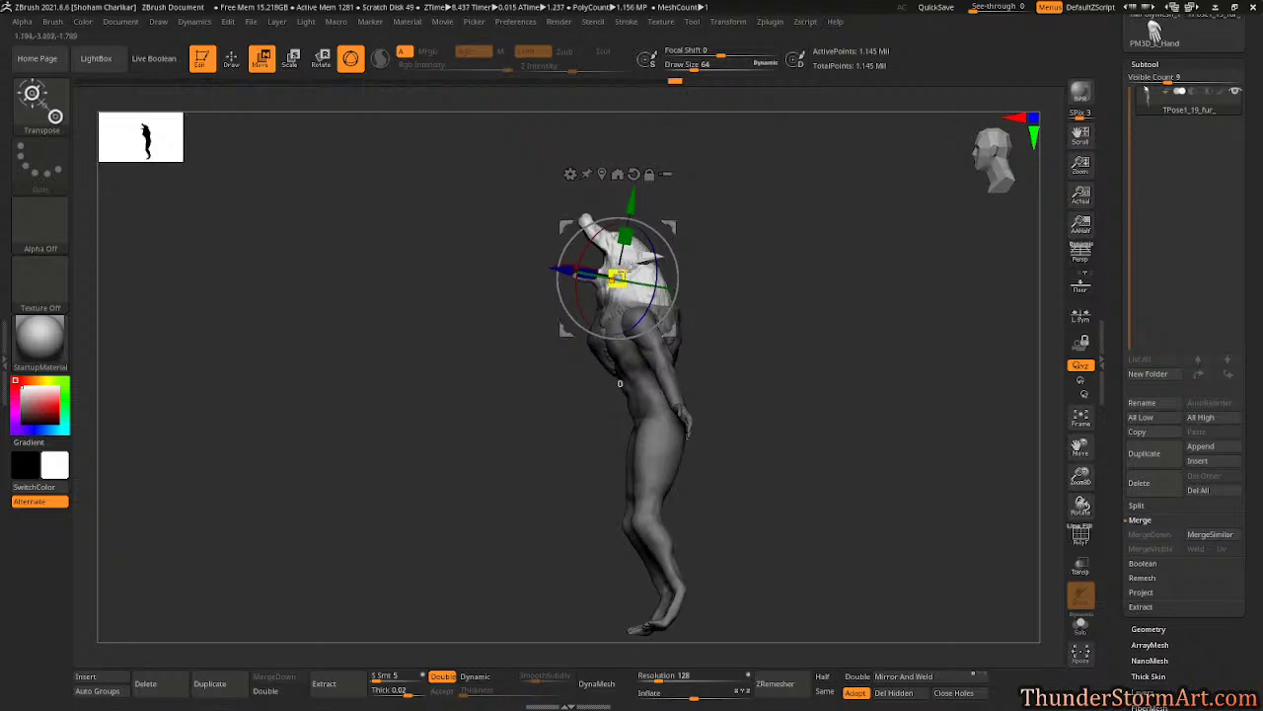
left_click_drag(620, 274, 625, 277)
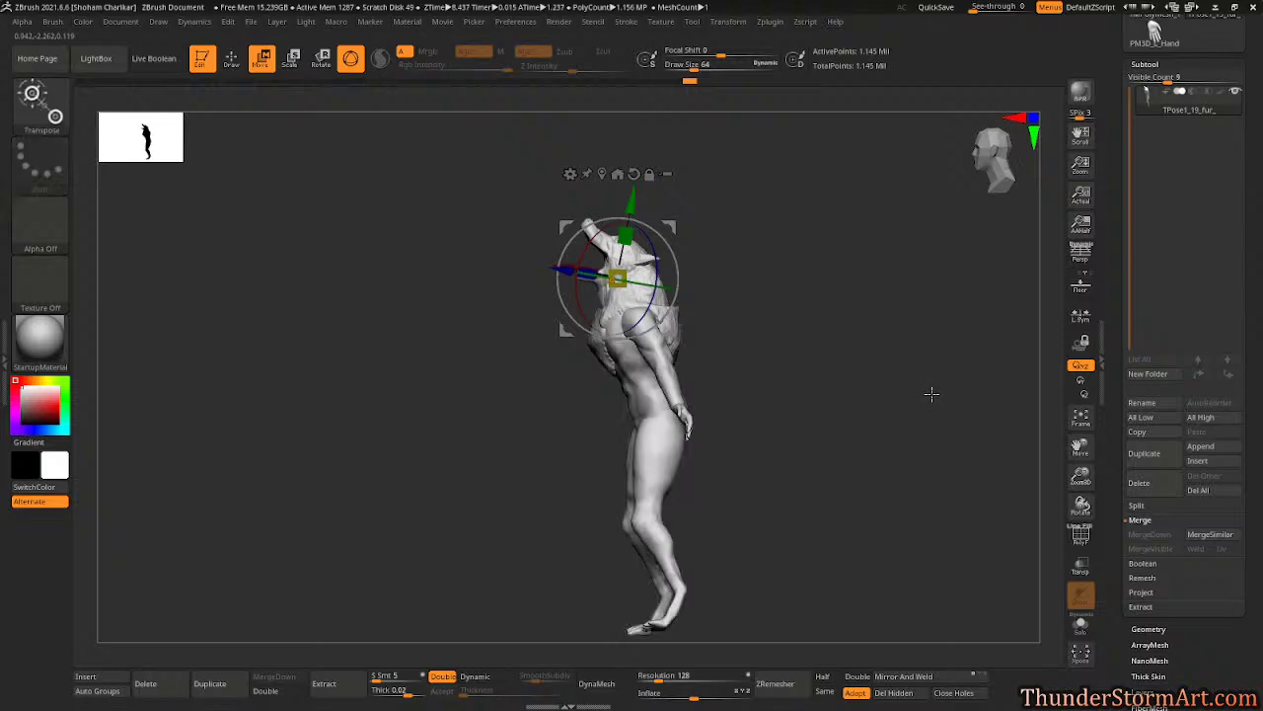
key("q")
mouse_move(843, 369)
left_mouse_down()
mouse_move(897, 366)
mouse_move(866, 389)
mouse_move(869, 418)
mouse_move(827, 416)
mouse_move(827, 397)
mouse_move(875, 392)
mouse_move(889, 437)
mouse_move(730, 376)
mouse_move(789, 394)
mouse_move(787, 378)
left_mouse_up()
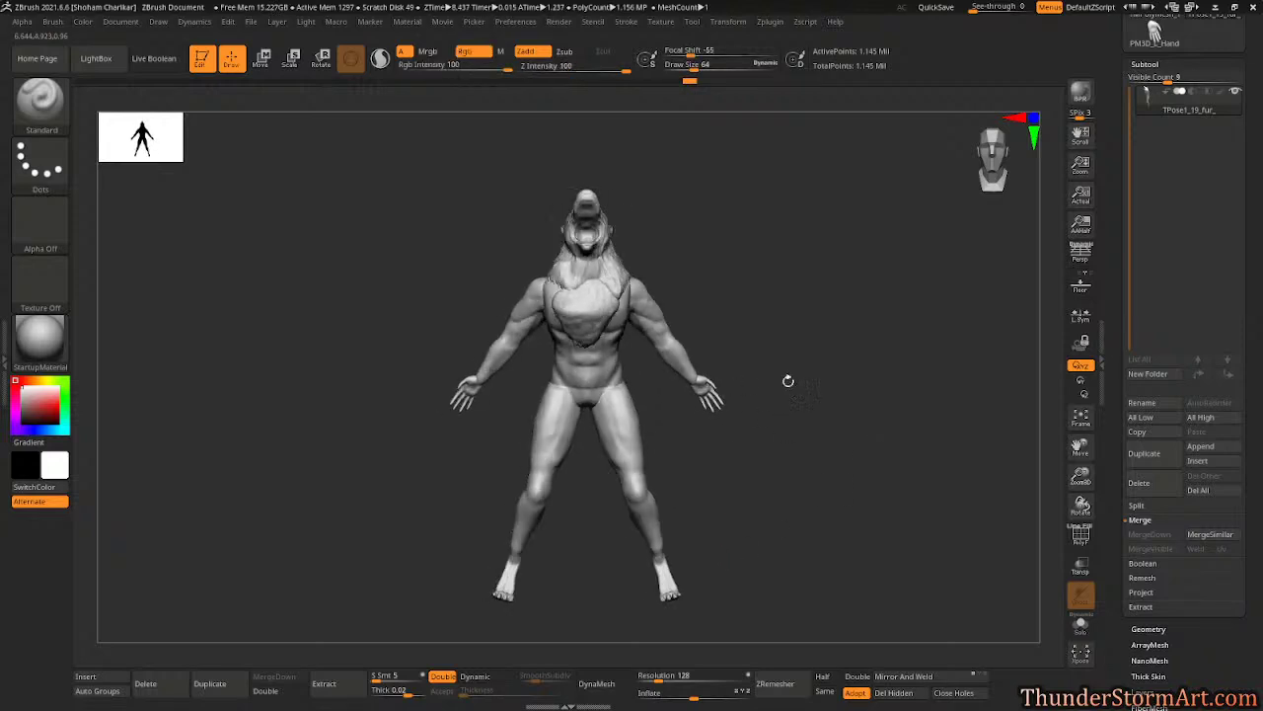
- Try to mask everything except the hands, and briefly check the hand's polygroups with PolyFrame
key("w")
left_click(708, 390, "ctrl")
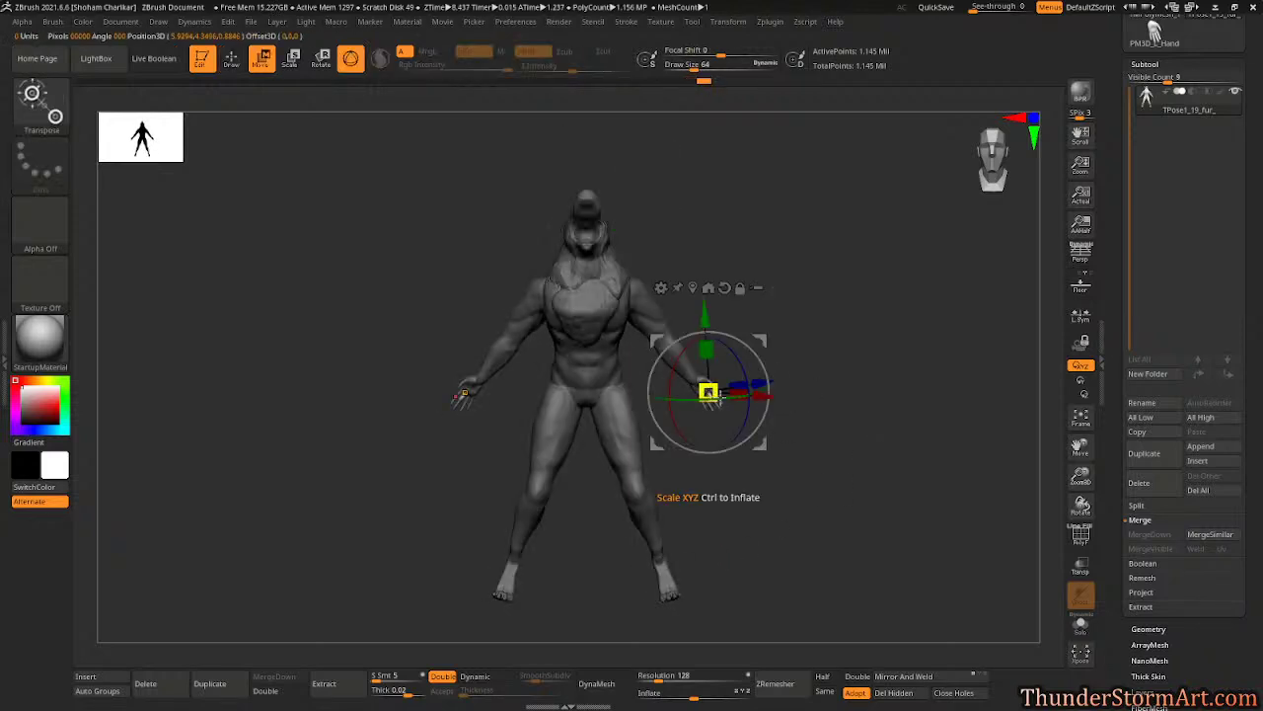
left_click_drag(877, 392, 899, 538, "alt")
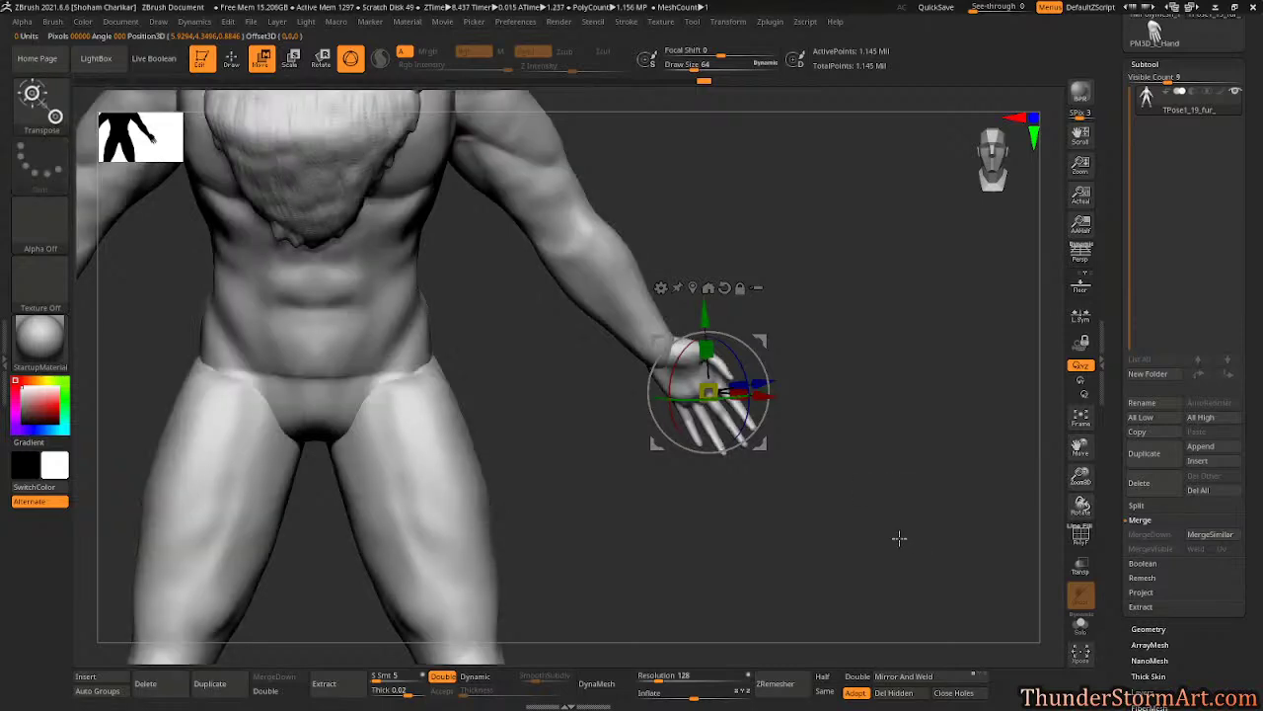
key("shift+f")
key("shift+f")
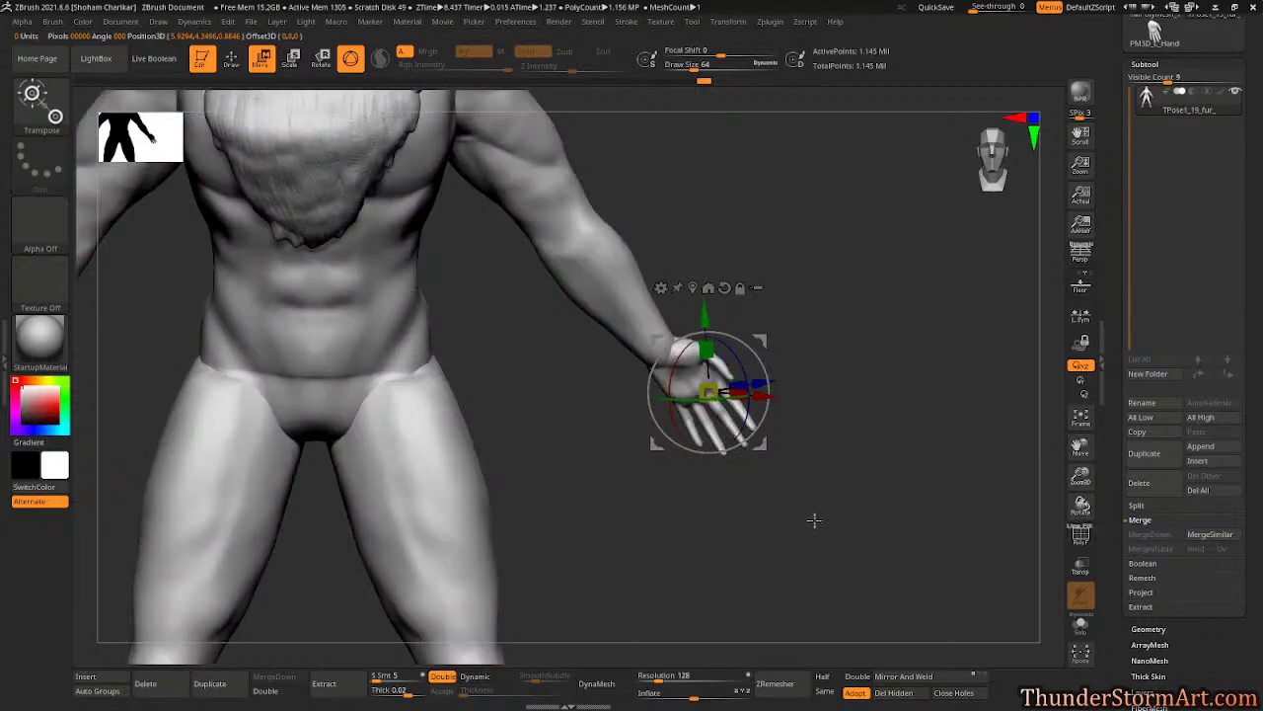
- Isolate both hand meshes, restore the full figure's visibility, and mask everything except the two hands
left_click_drag(835, 537, 709, 409, "ctrl+shift")
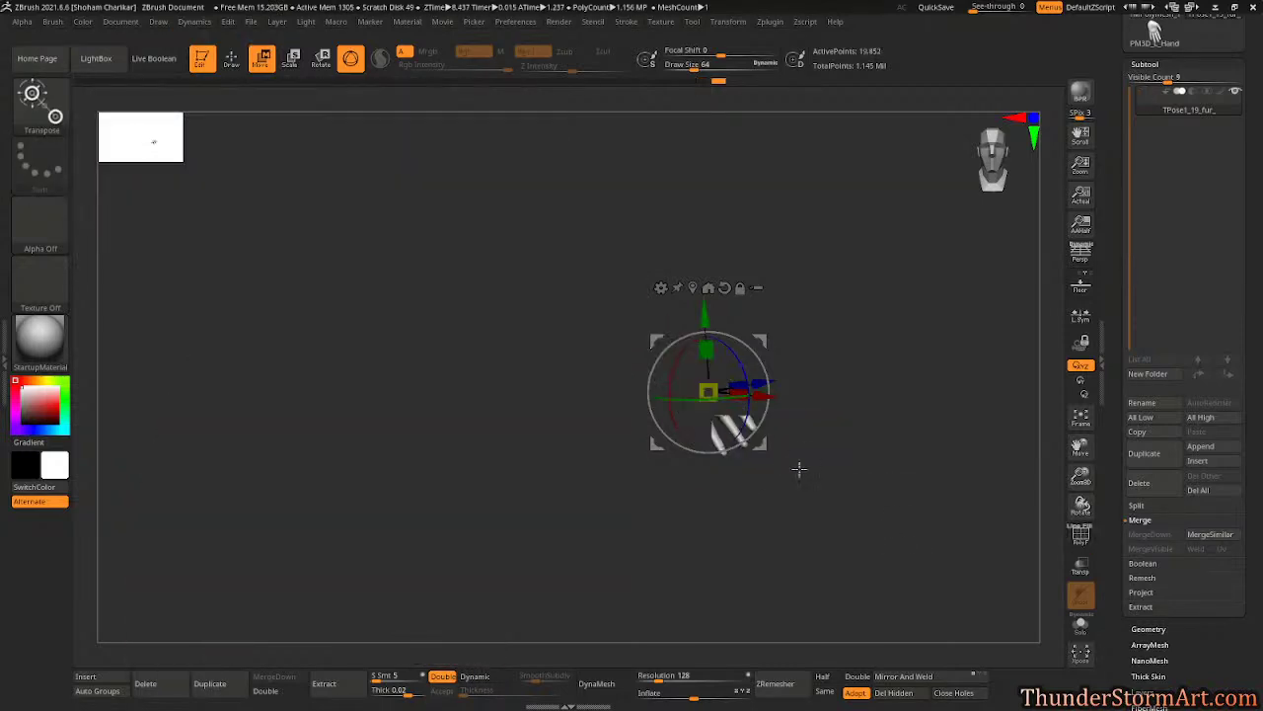
key("ctrl+shift+a")
left_click_drag(858, 487, 750, 455, "alt")
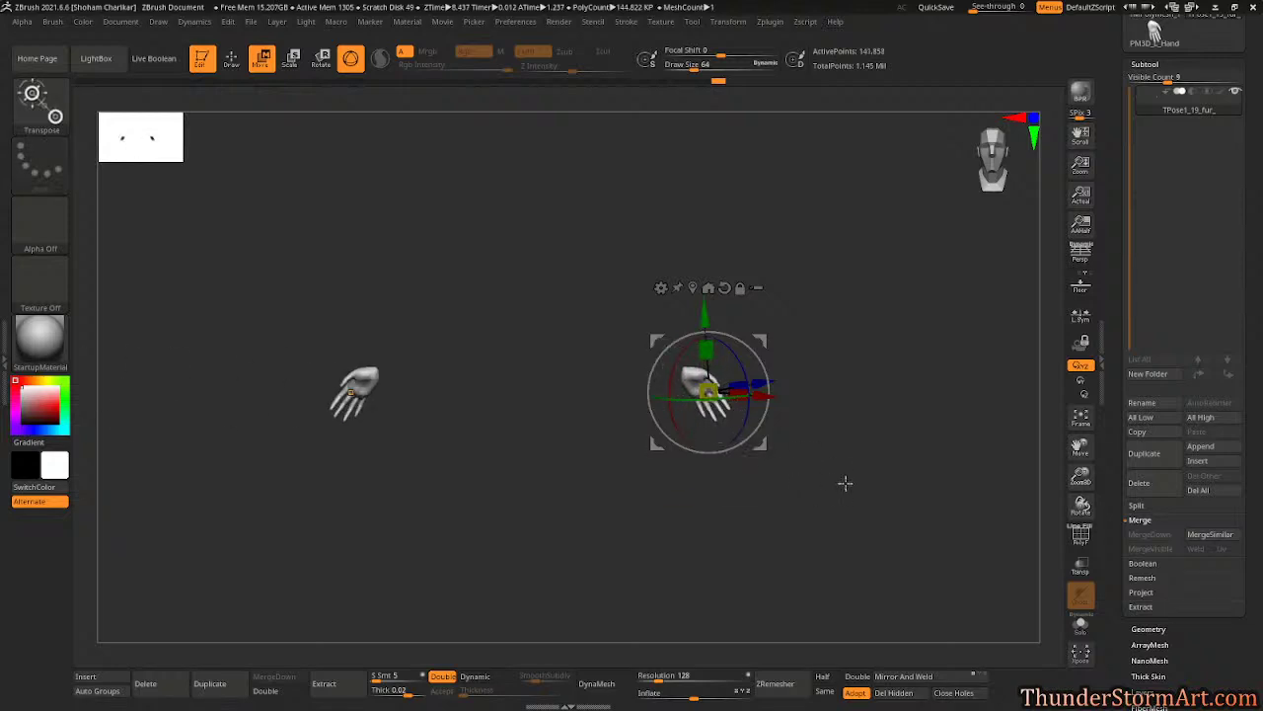
left_click(922, 345, "ctrl+shift")
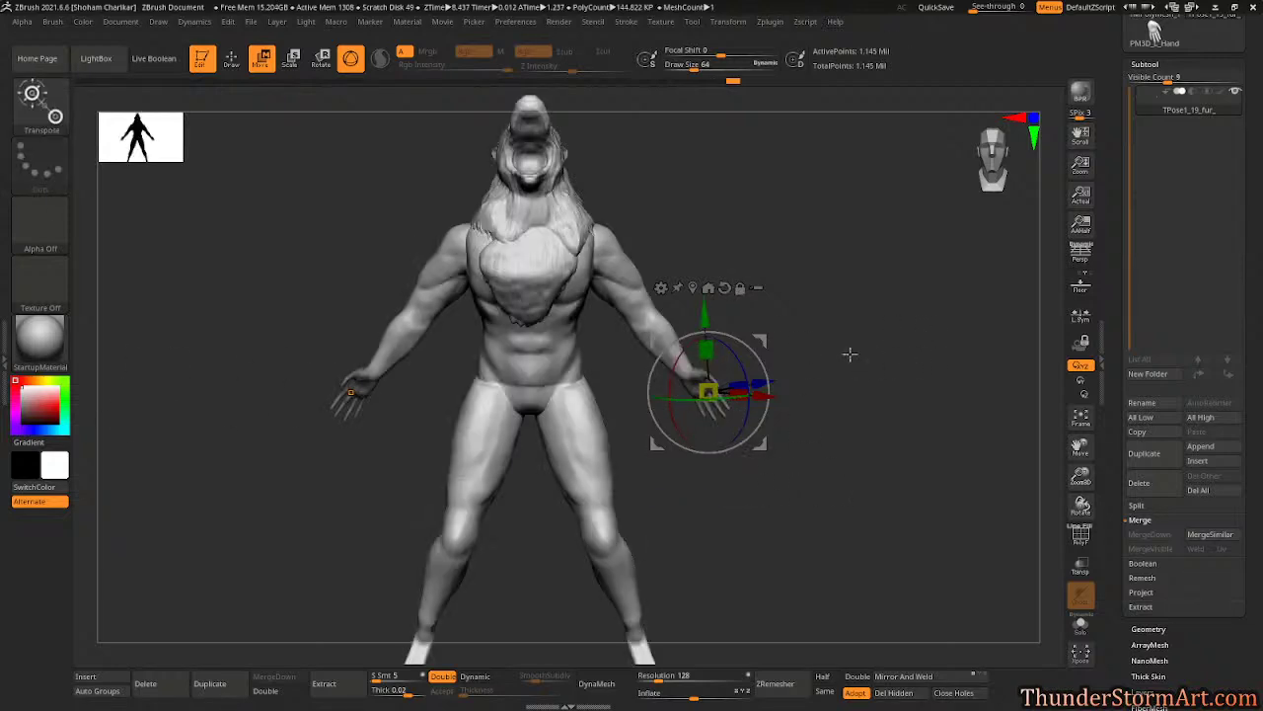
left_click(903, 355, "ctrl")
- Center the gizmo on the unmasked hand and shift its pivot to the wrist
left_click(708, 287)
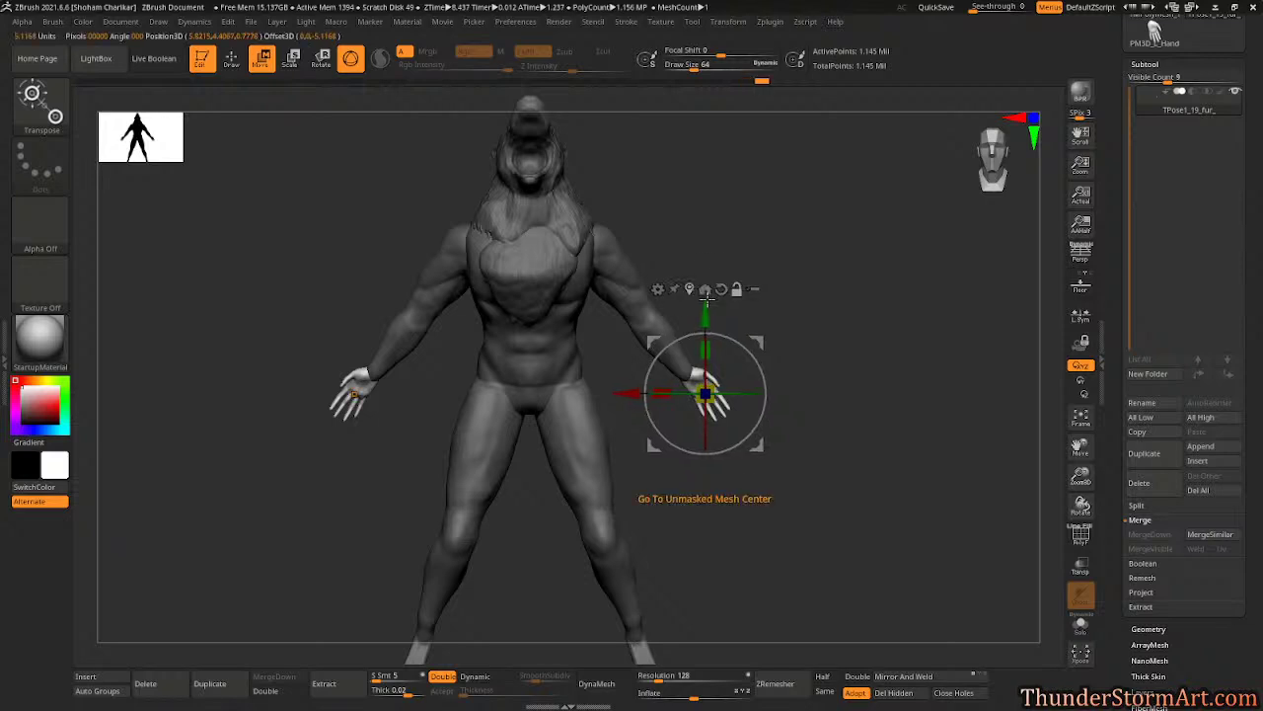
left_click_drag(759, 340, 739, 320, "alt")
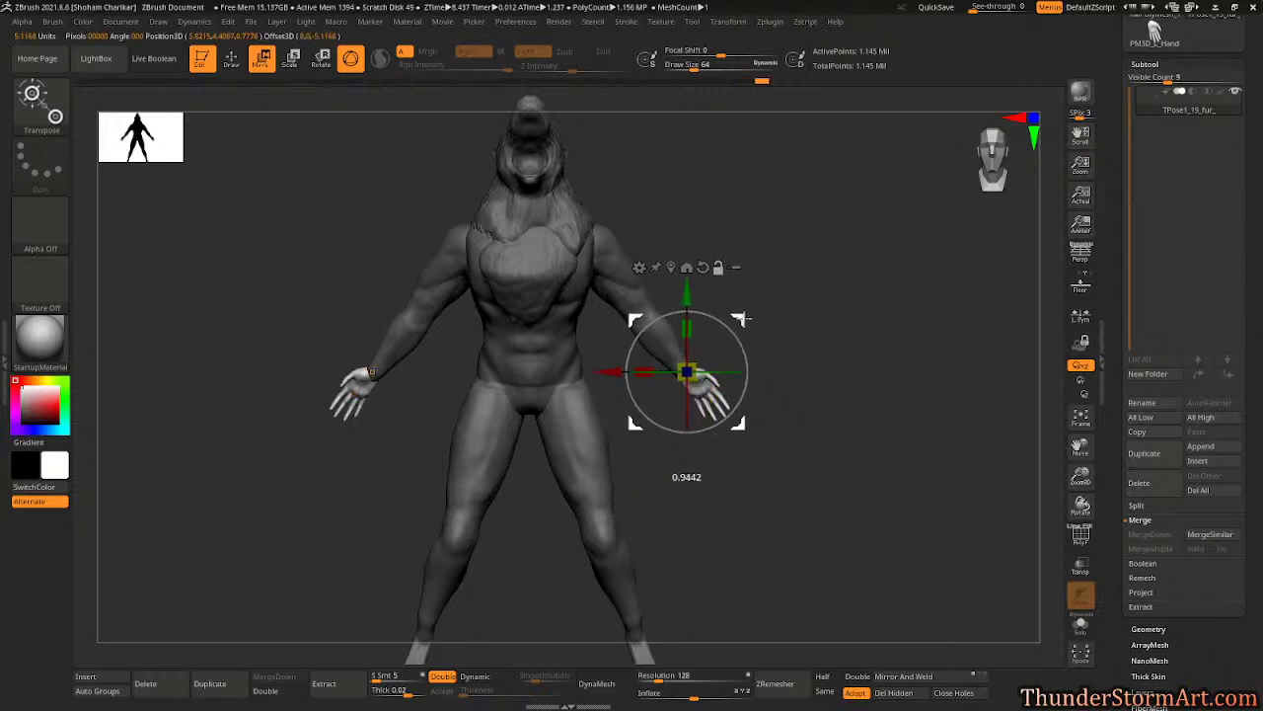
left_click_drag(923, 371, 632, 464)
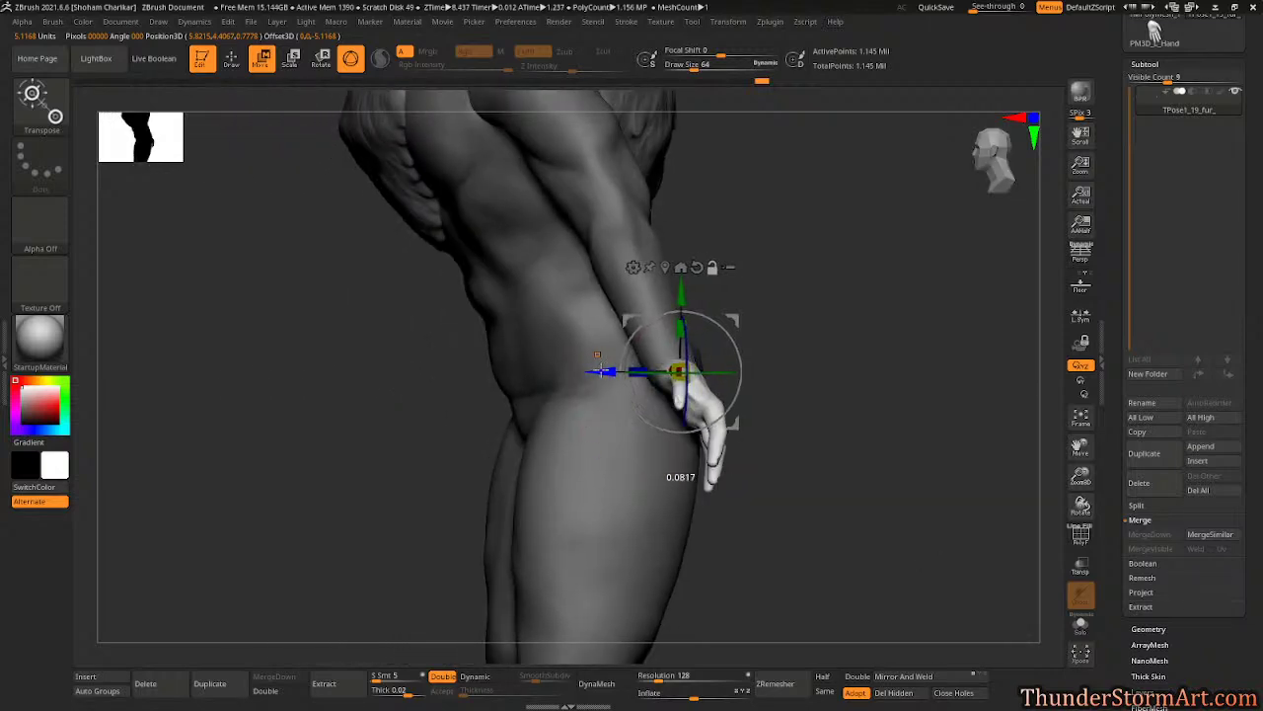
- Try to scale up both hands with local symmetry off, and undo the attempts
left_click_drag(678, 367, 845, 270)
key("ctrl+z")
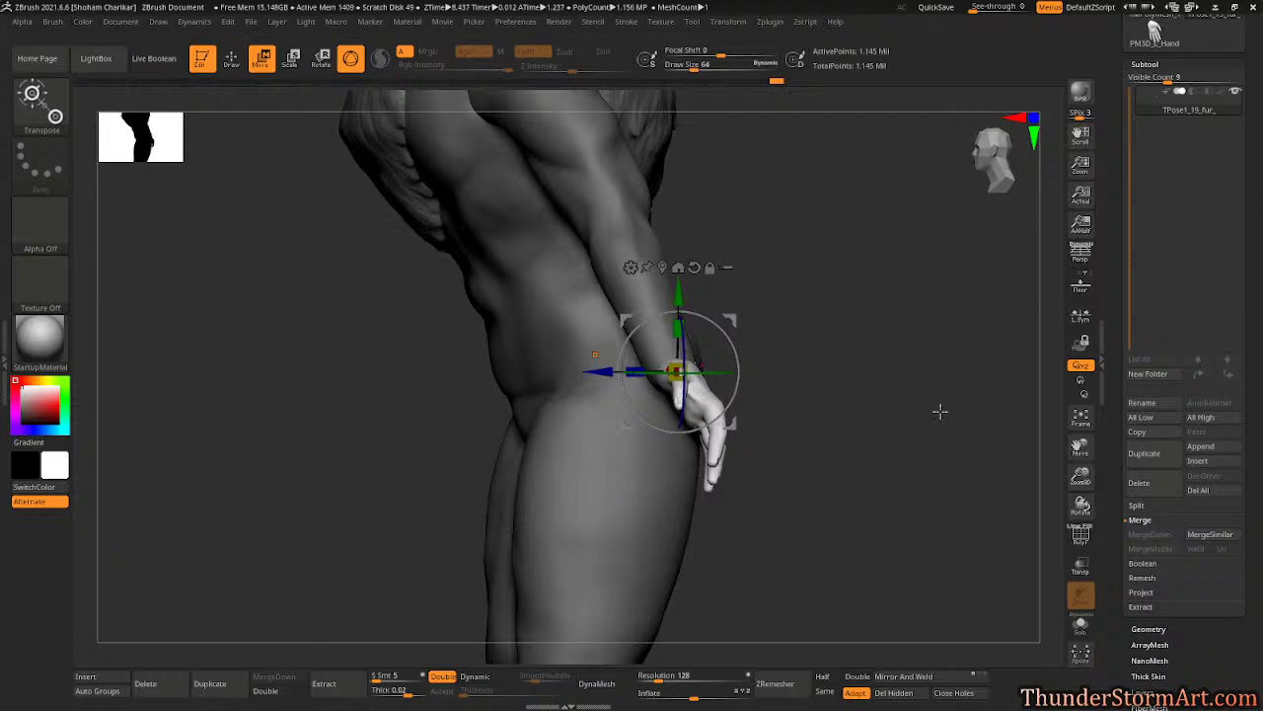
left_click_drag(938, 411, 675, 427)
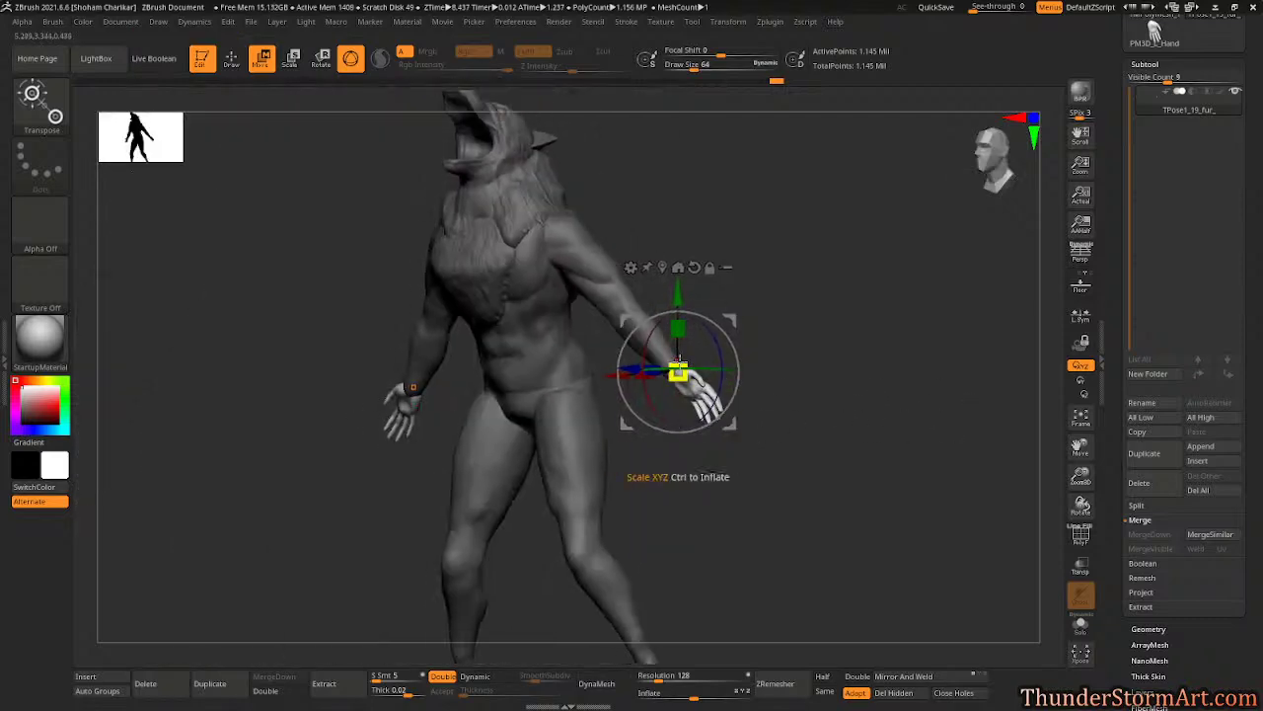
left_click_drag(678, 367, 829, 267)
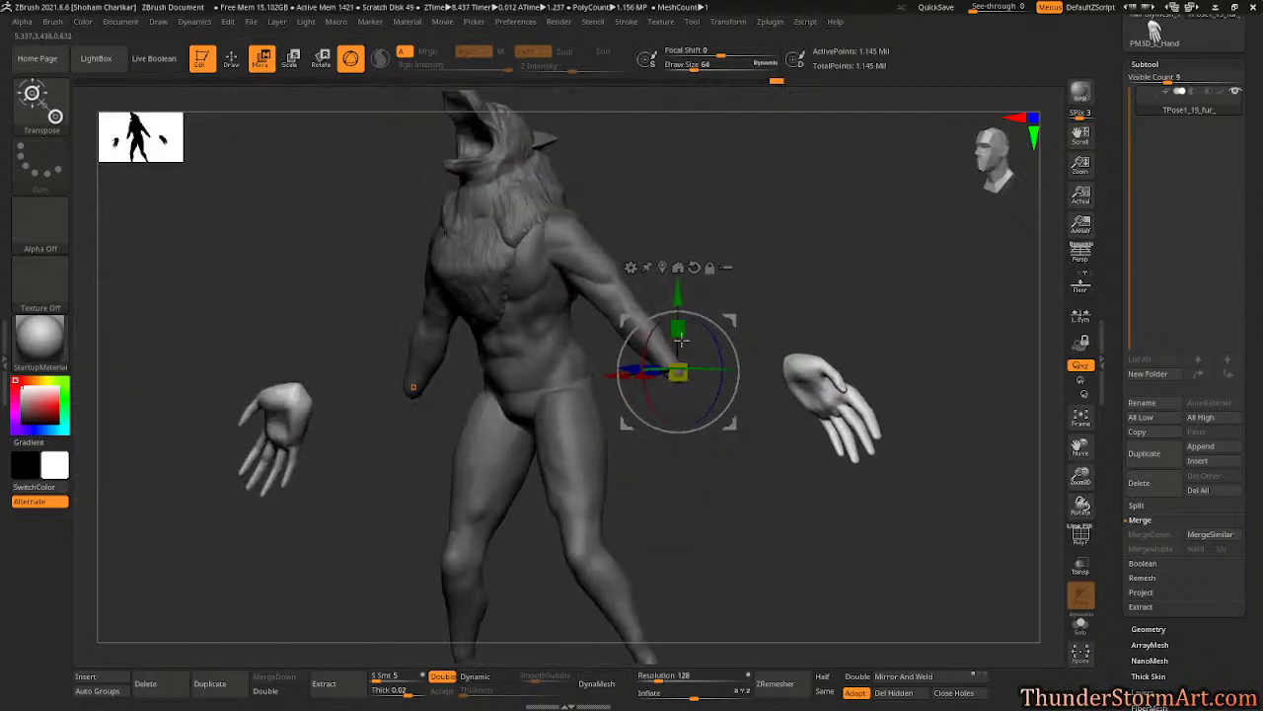
key("ctrl+z")
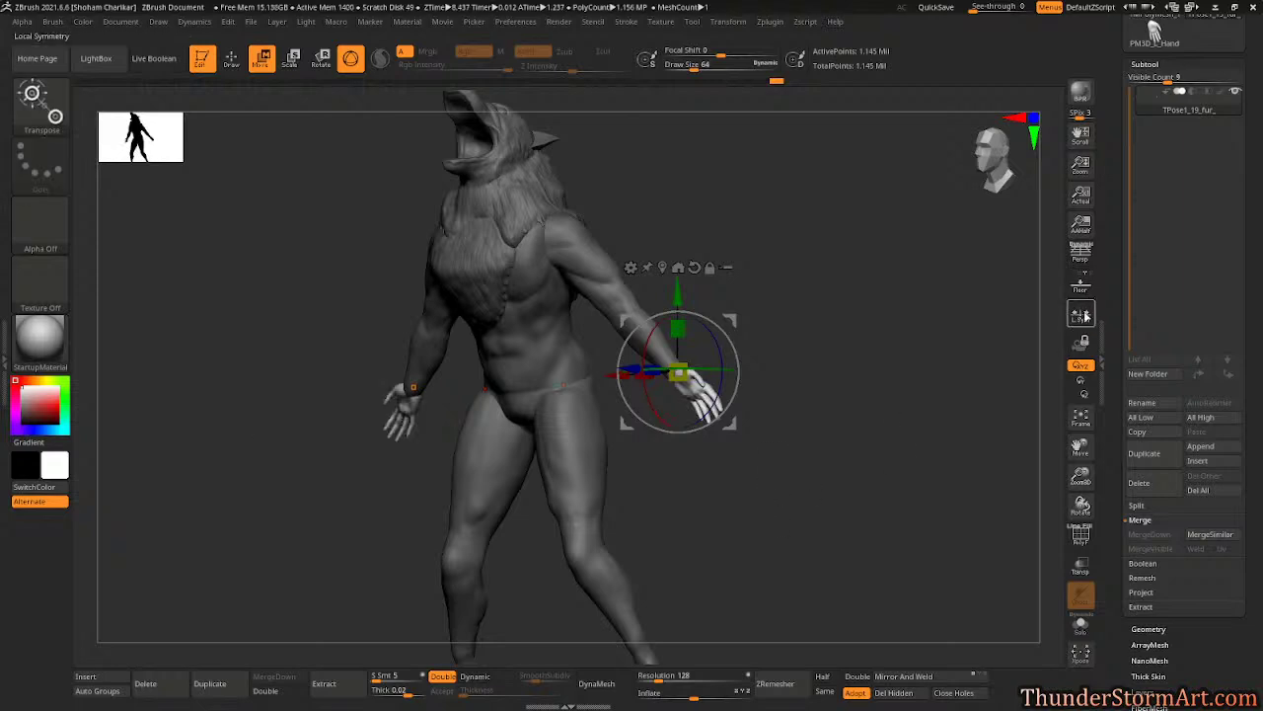
- Turn on Local Symmetry, scale both hands up from the wrists to about 1.32 times, and clear the mask
left_click(1082, 315)
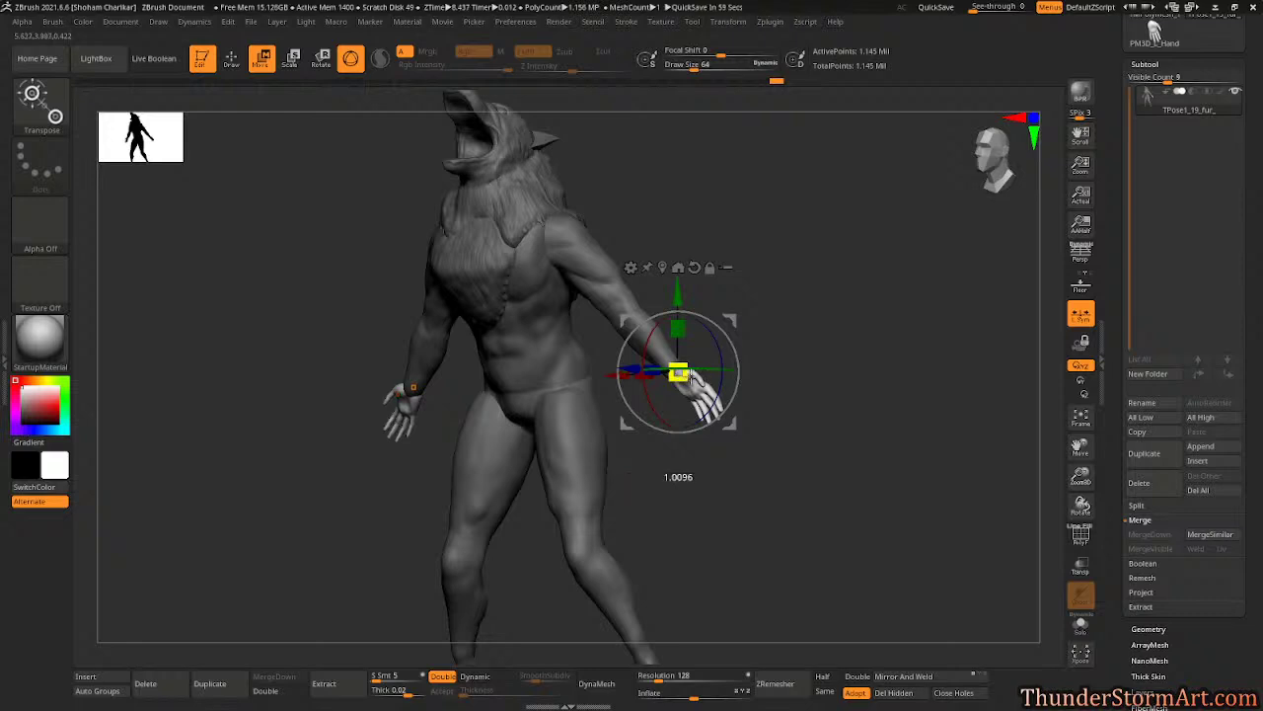
left_click_drag(693, 381, 890, 259)
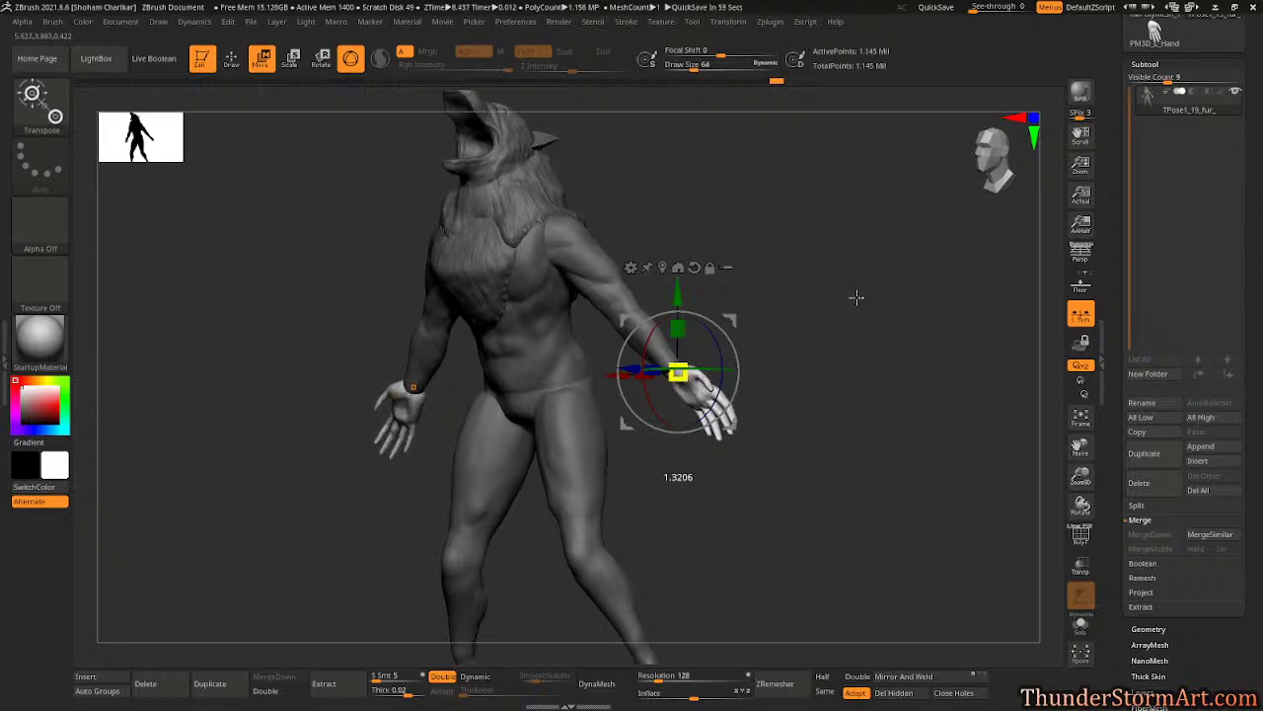
mouse_move(857, 297)
left_mouse_down()
mouse_move(849, 355)
mouse_move(797, 279)
mouse_move(818, 316)
mouse_move(832, 424)
mouse_move(873, 474)
mouse_move(796, 457)
mouse_move(798, 491)
mouse_move(790, 480)
mouse_move(878, 471)
mouse_move(787, 498)
mouse_move(779, 457)
mouse_move(835, 511)
mouse_move(795, 440)
mouse_move(800, 474)
mouse_move(815, 468)
mouse_move(726, 454)
left_mouse_up()
key("q")
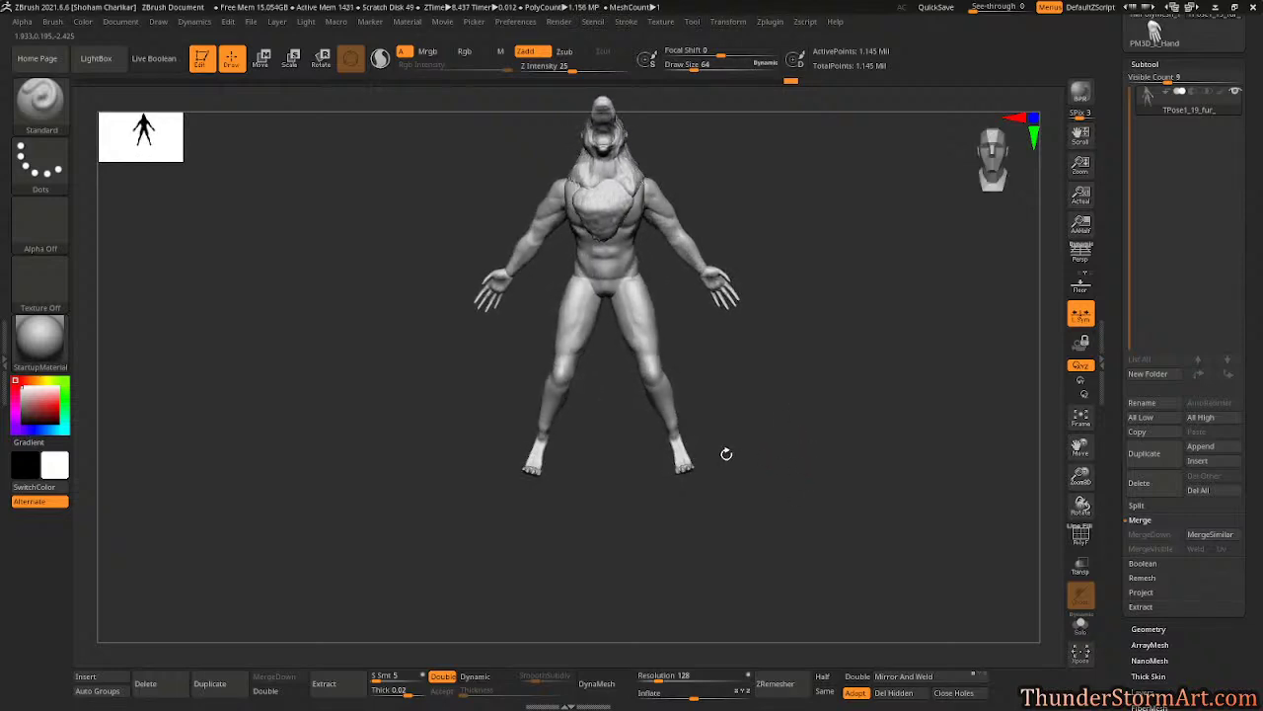
- Mask both feet and invert the mask so that everything except the feet is protected
key("ctrl")
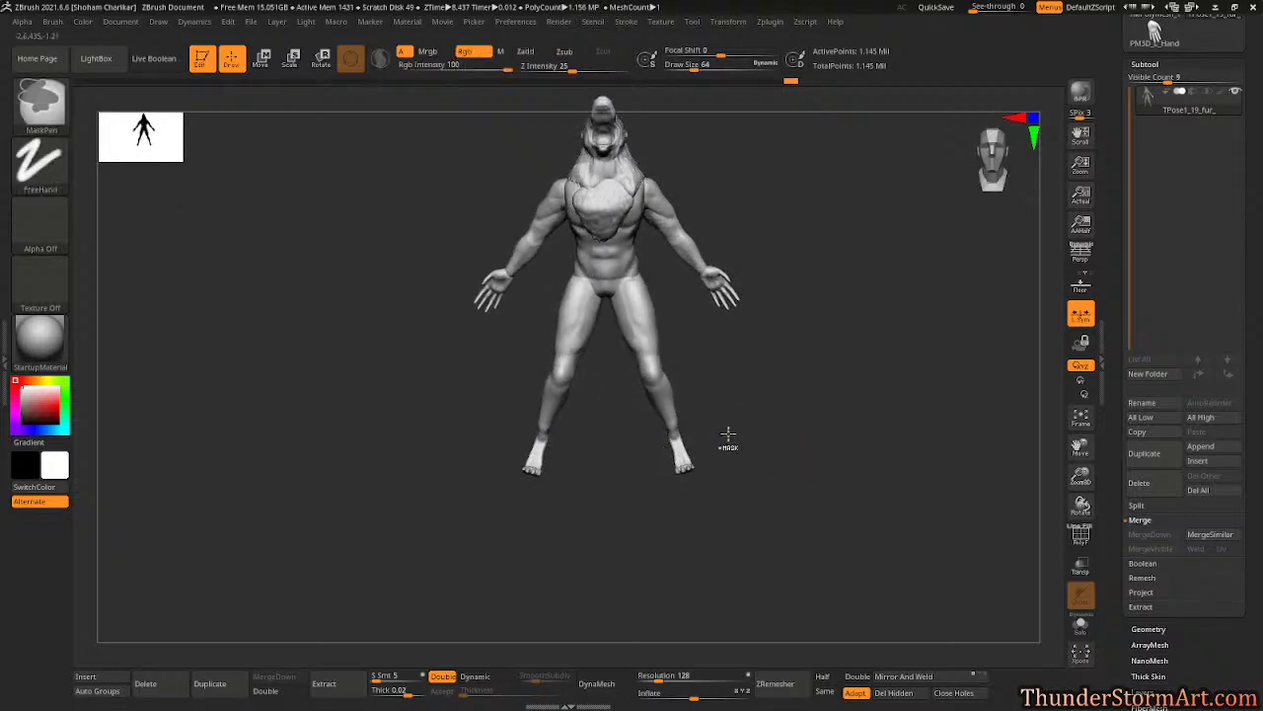
left_click_drag(732, 430, 648, 511, "ctrl")
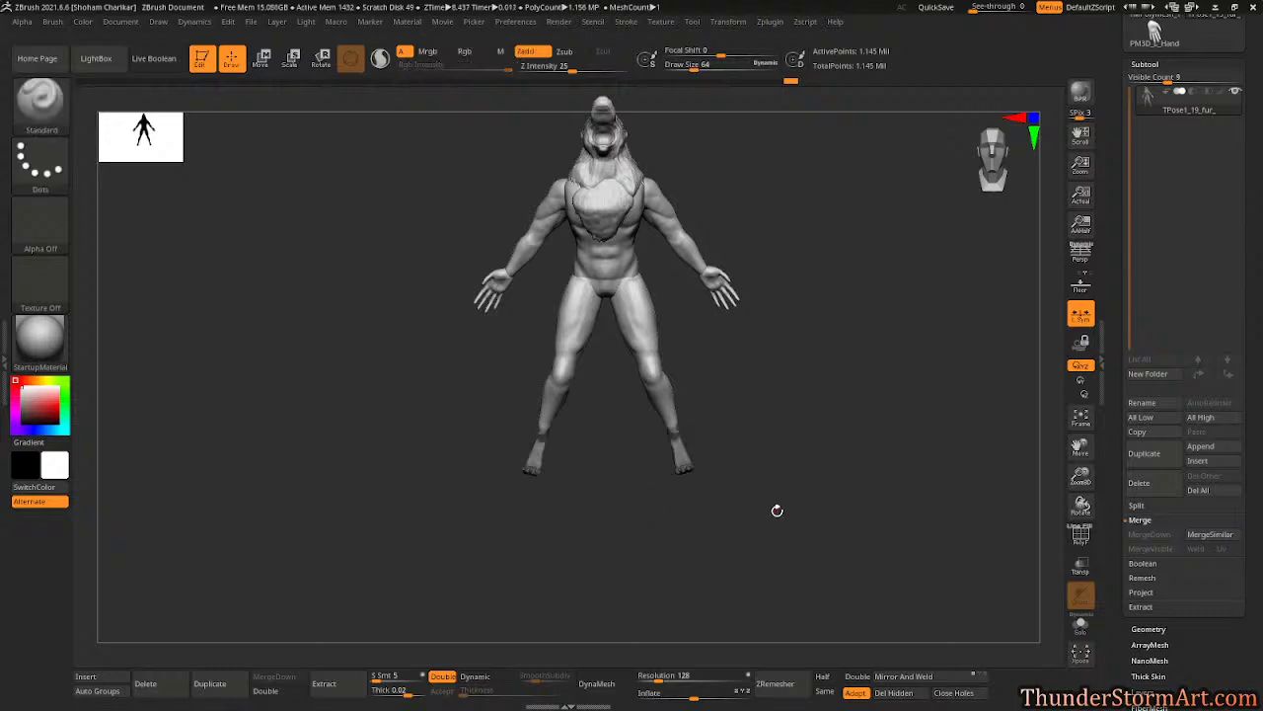
key("ctrl")
left_click(679, 416, "ctrl")
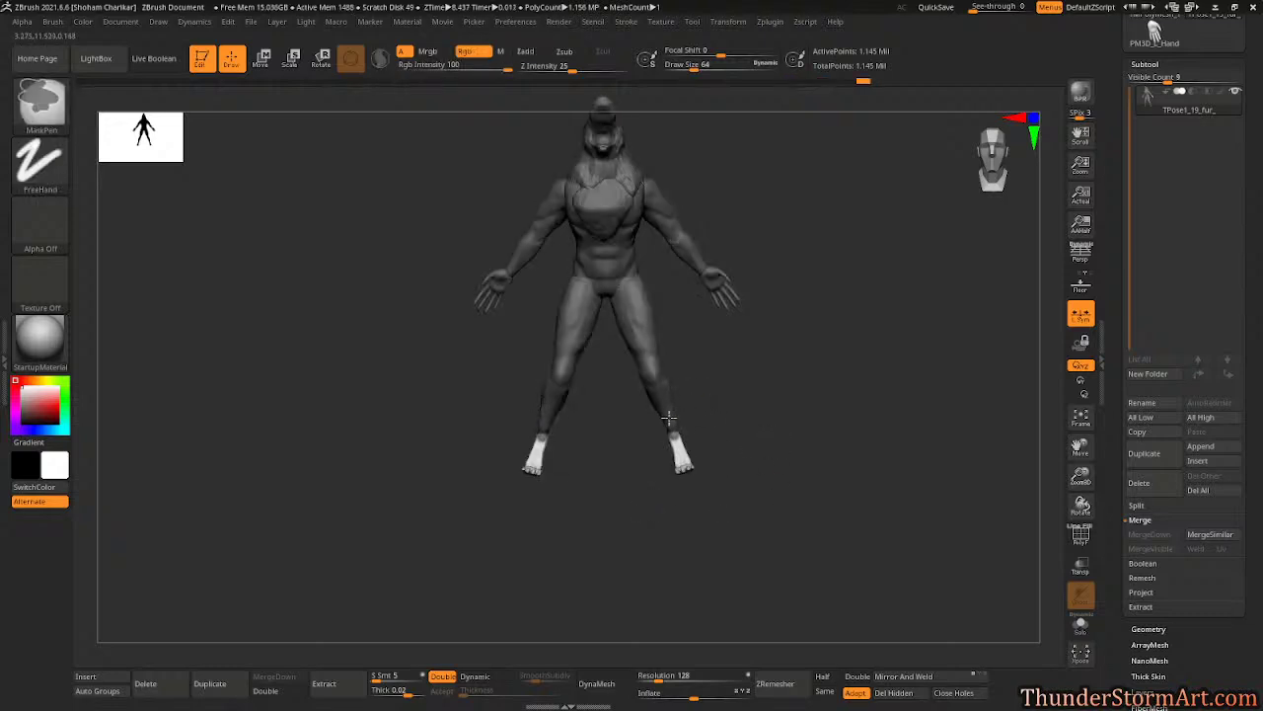
- Place the gizmo pivot at the ankle, scale up both feet, and rotate them about 5 degrees
key("w")
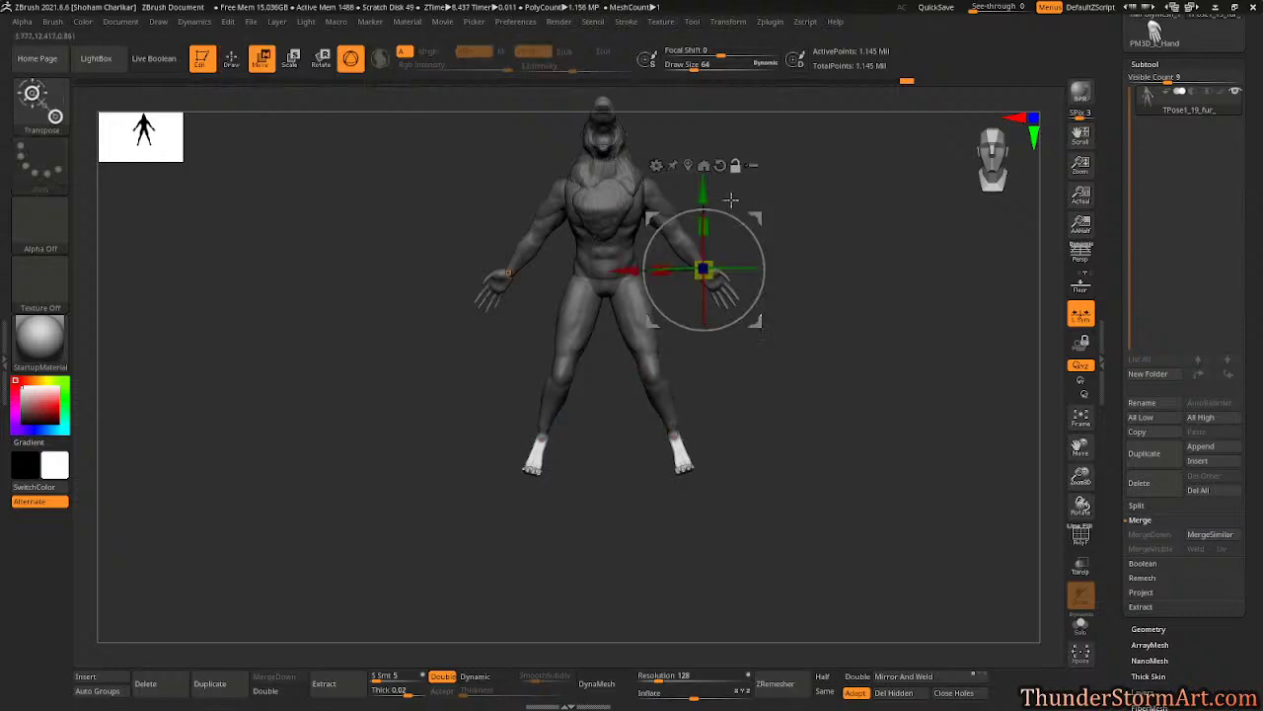
left_click(704, 165)
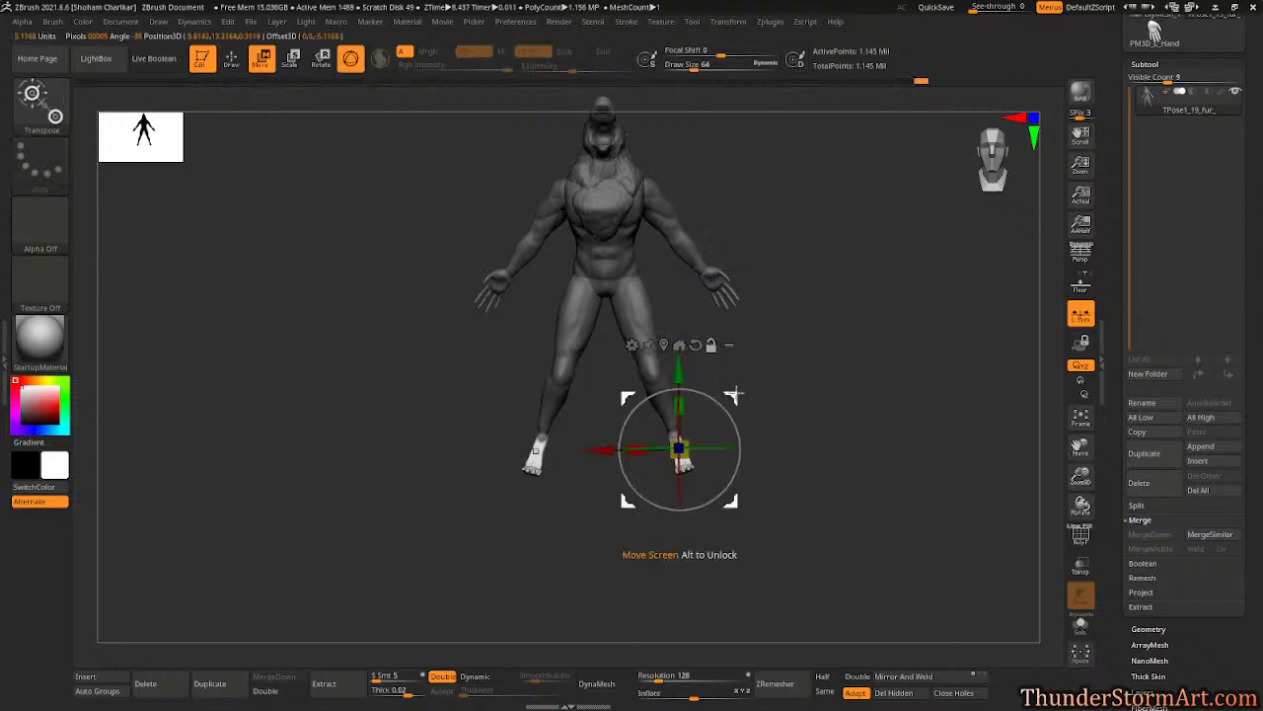
left_click_drag(731, 380, 730, 378)
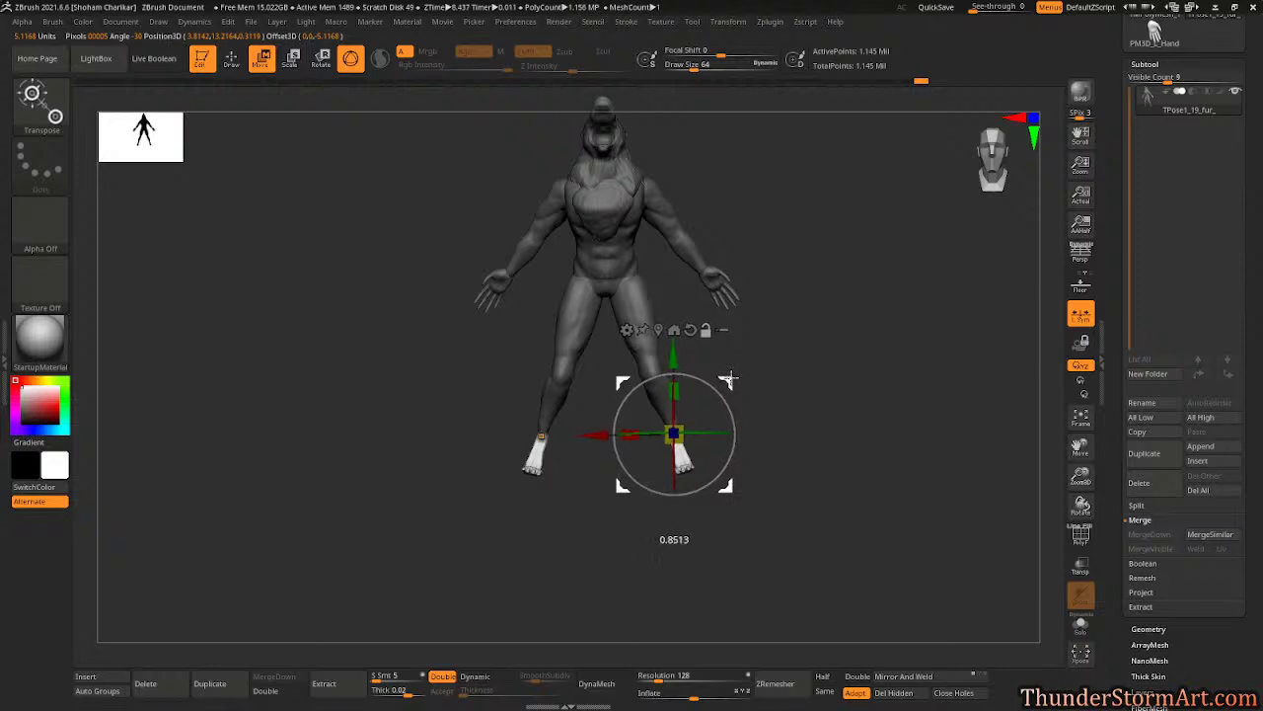
left_click_drag(685, 426, 737, 419)
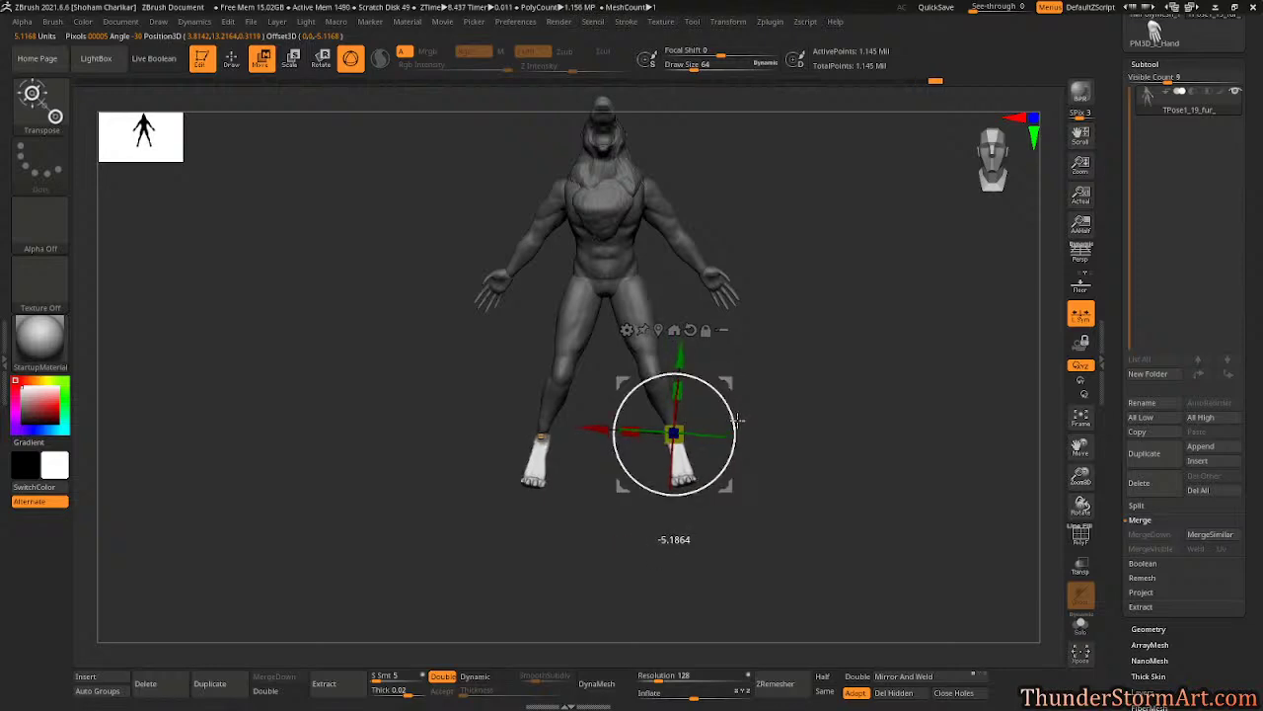
- Mask the upper part of both feet, rotate their front ends about 7.5 degrees from the ball of the foot, and clear the mask
left_click_drag(803, 442, 659, 467, "ctrl")
left_click(819, 445, "ctrl")
left_click_drag(742, 434, 741, 426)
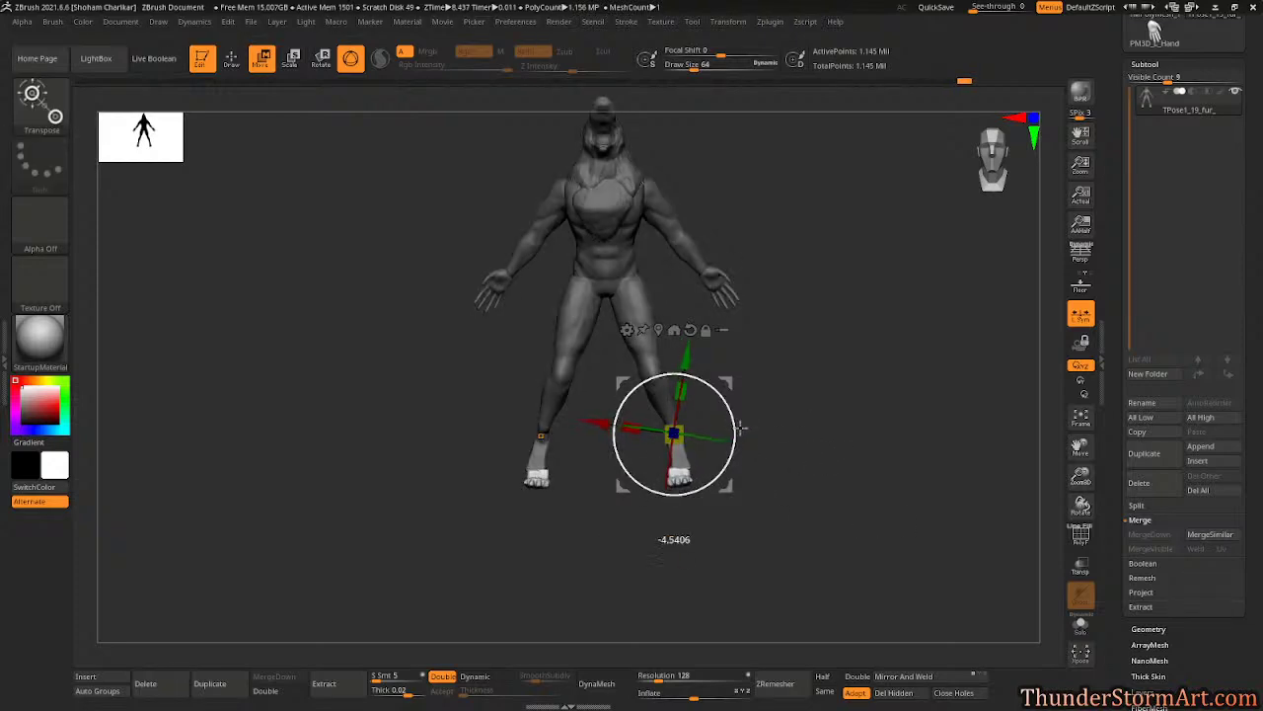
key("ctrl+z")
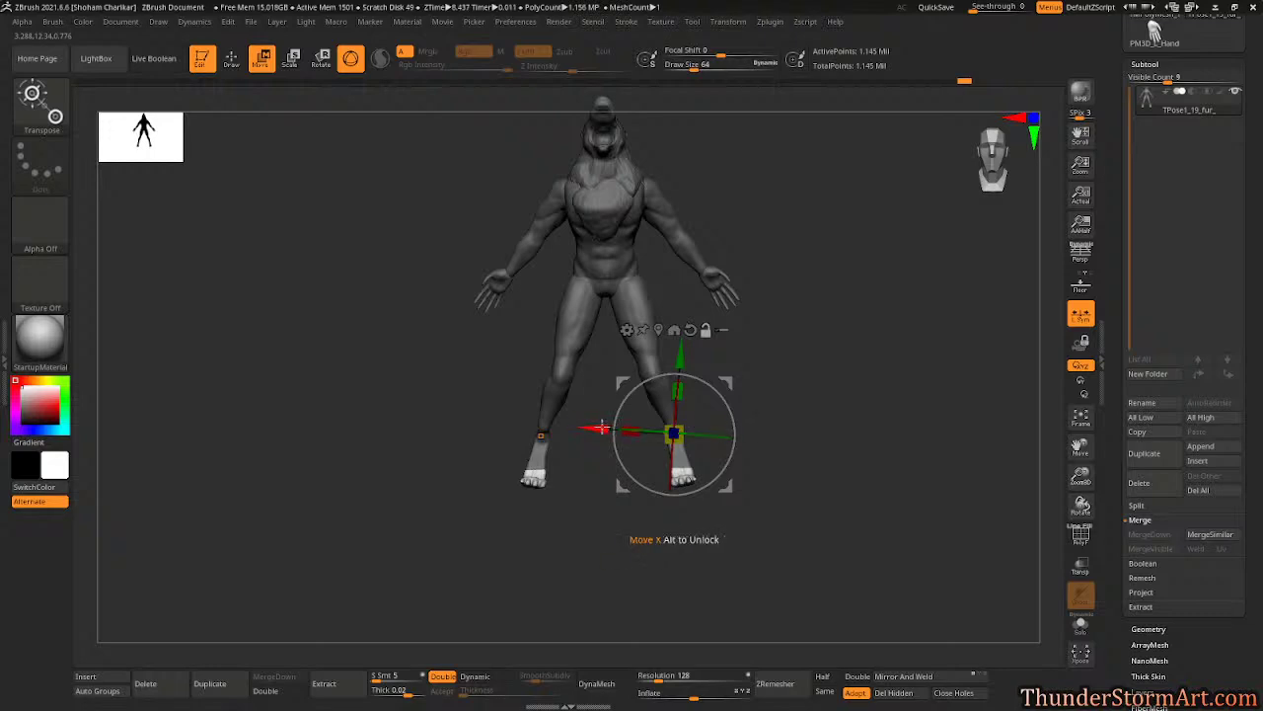
left_click_drag(728, 381, 733, 415)
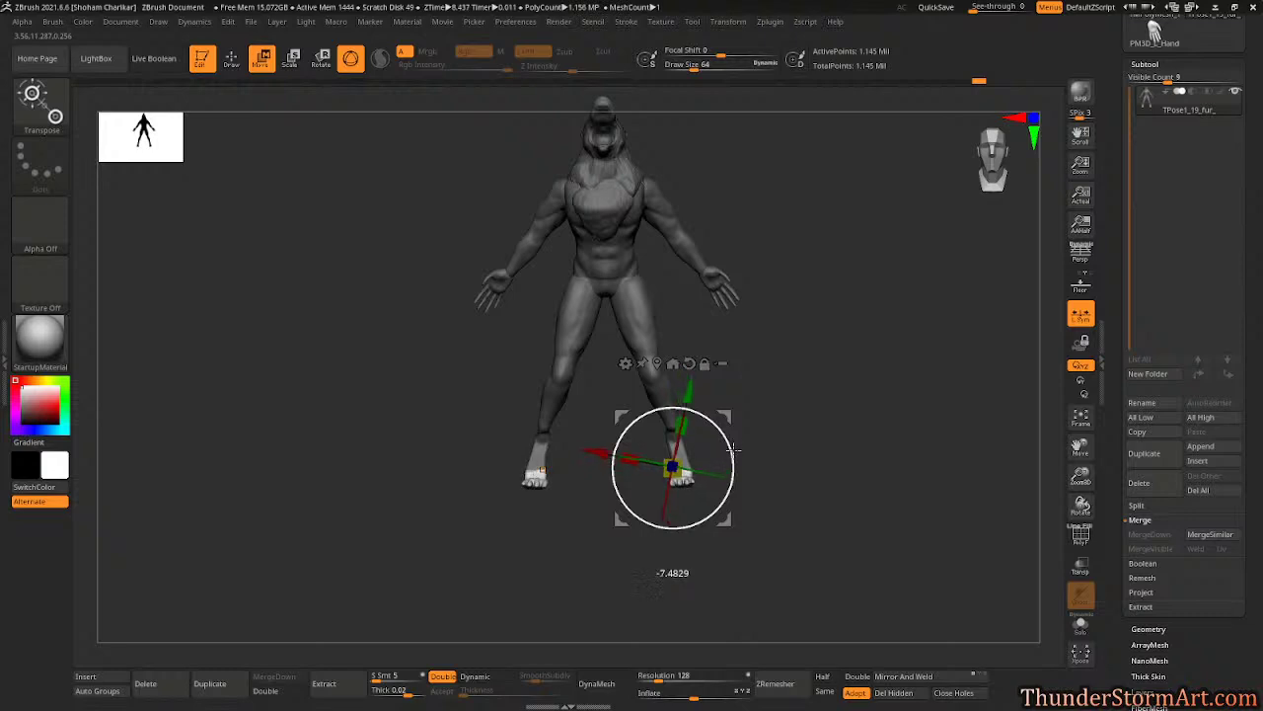
key("q")
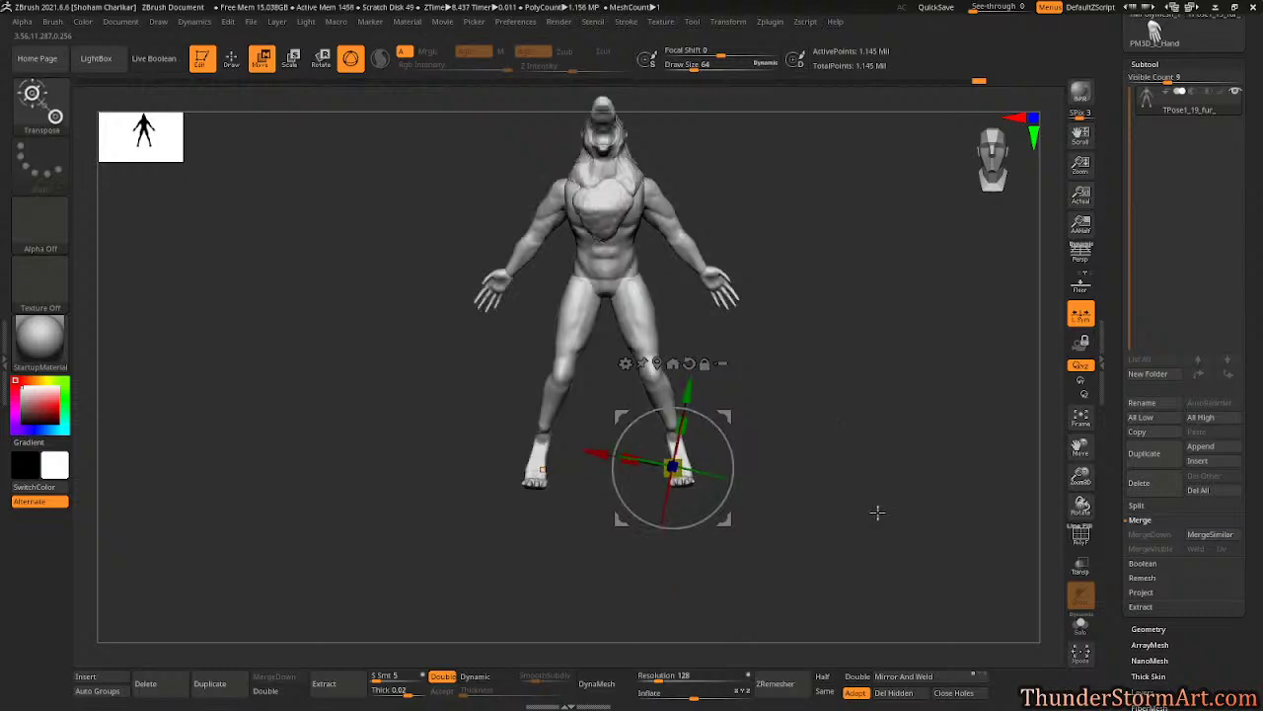
- Reshape the feet with the Move Topological brush at a draw size of about 586
key("b")
key("m")
key("t")
left_click_drag(765, 469, 834, 599, "alt")
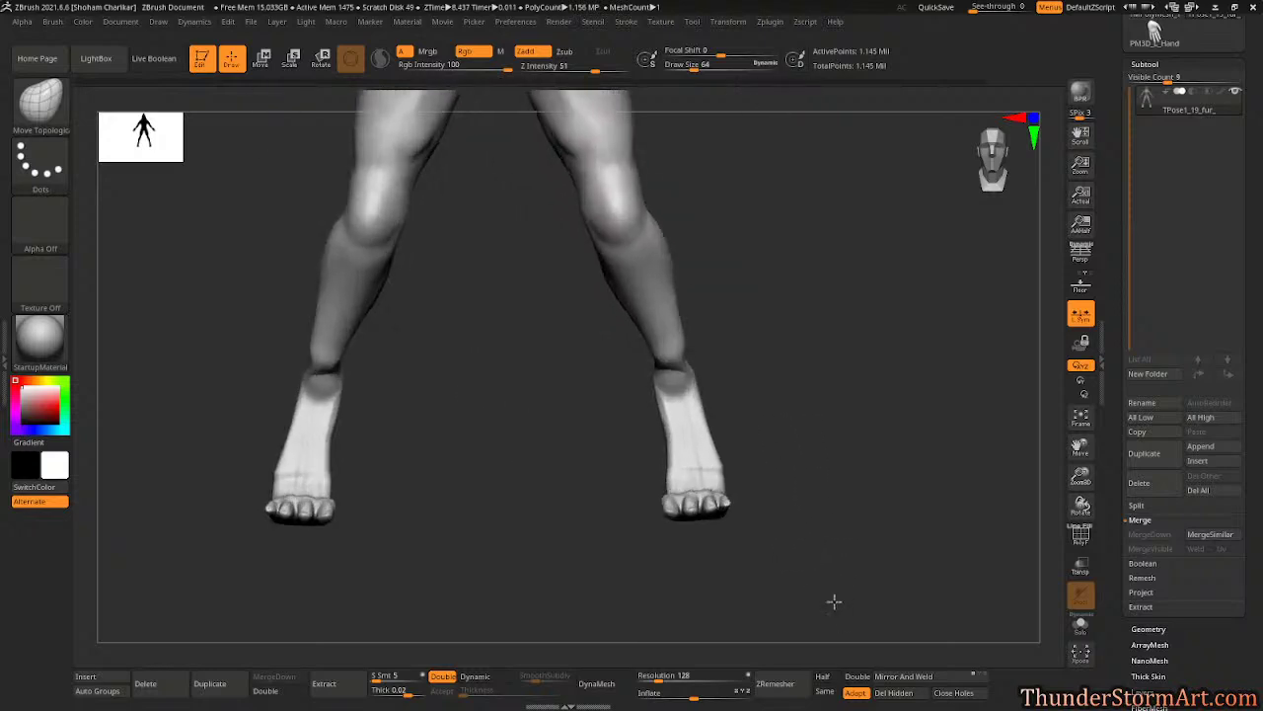
key("s")
left_click_drag(815, 471, 874, 478)
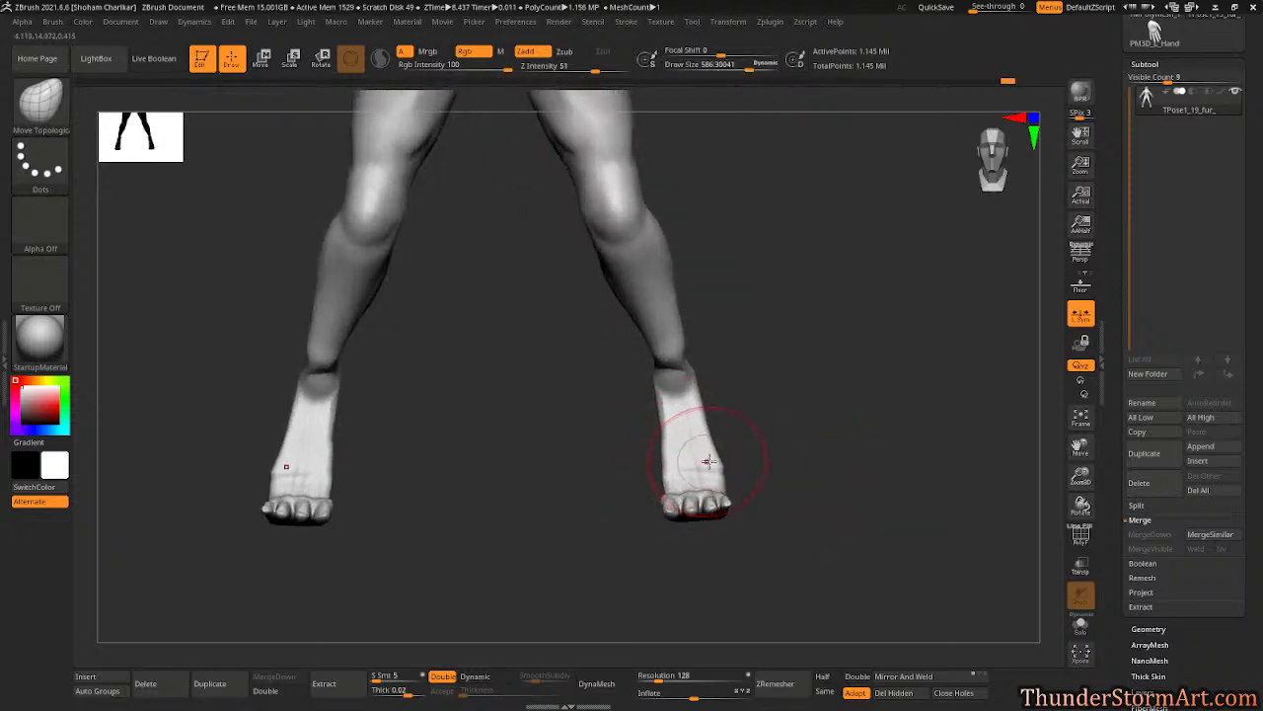
- Reshape the ankles and lower legs from behind with the Move Topological brush at draw size 1000
left_click_drag(785, 384, 722, 395)
key("s")
left_click_drag(790, 369, 875, 369)
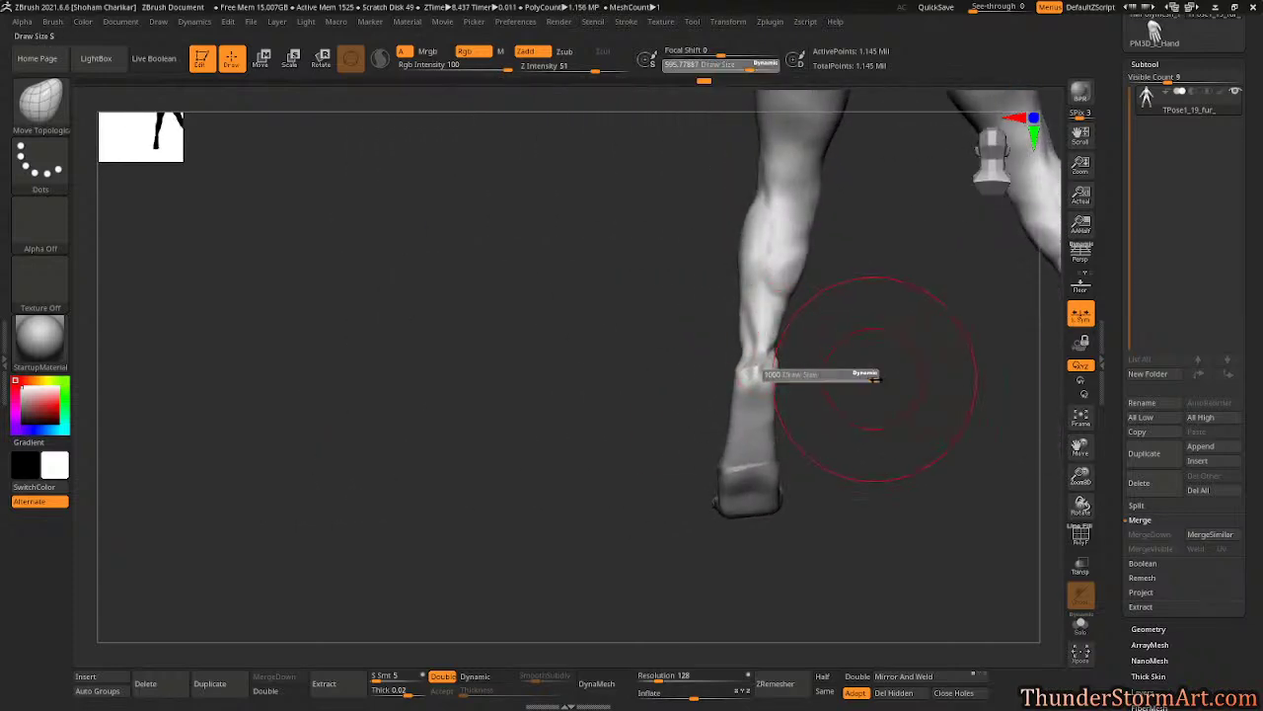
mouse_move(904, 375)
left_mouse_down("alt")
mouse_move(911, 398)
mouse_move(795, 443)
mouse_move(738, 420)
left_mouse_up("alt")
key("s")
mouse_move(750, 523)
left_mouse_down()
mouse_move(891, 517)
mouse_move(869, 457)
mouse_move(859, 471)
mouse_move(770, 190)
mouse_move(840, 338)
mouse_move(897, 397)
left_mouse_up()
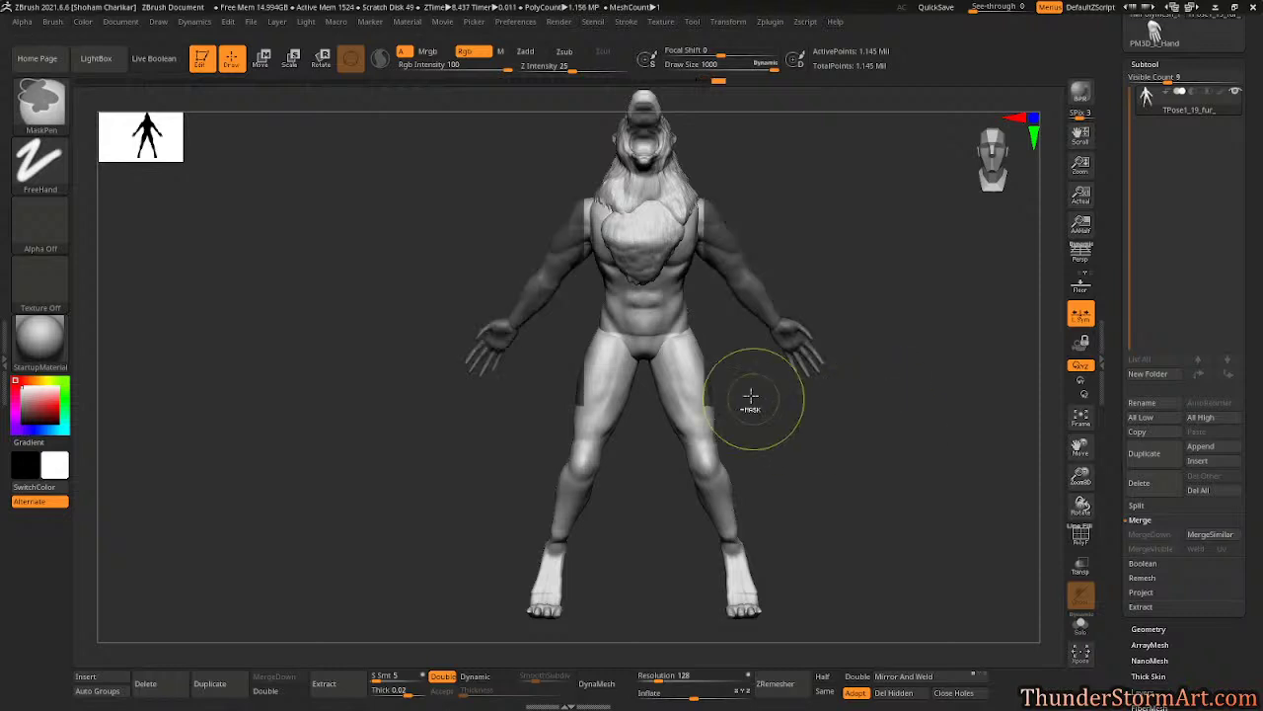
- Adjust the mask so only both arms are free, rotate the arms from the shoulders, and clear the mask
left_click_drag(731, 336, 620, 458, "ctrl+alt")
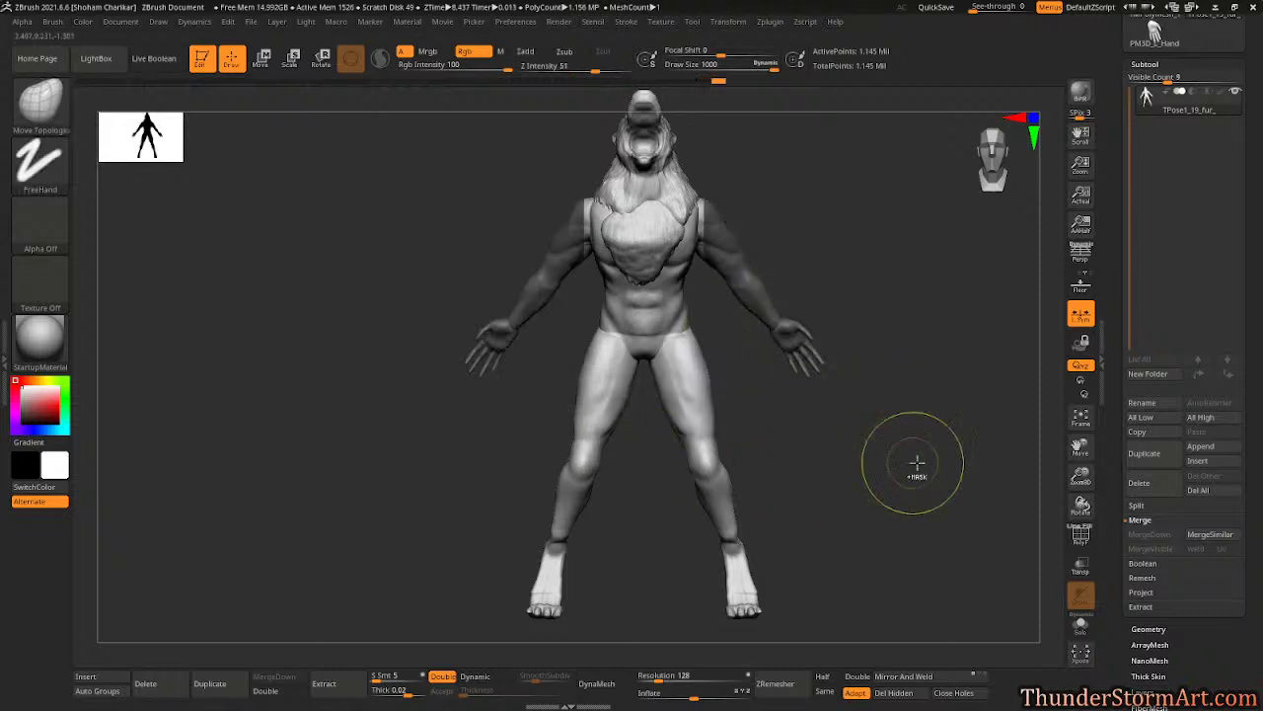
left_click(900, 459, "ctrl")
key("w")
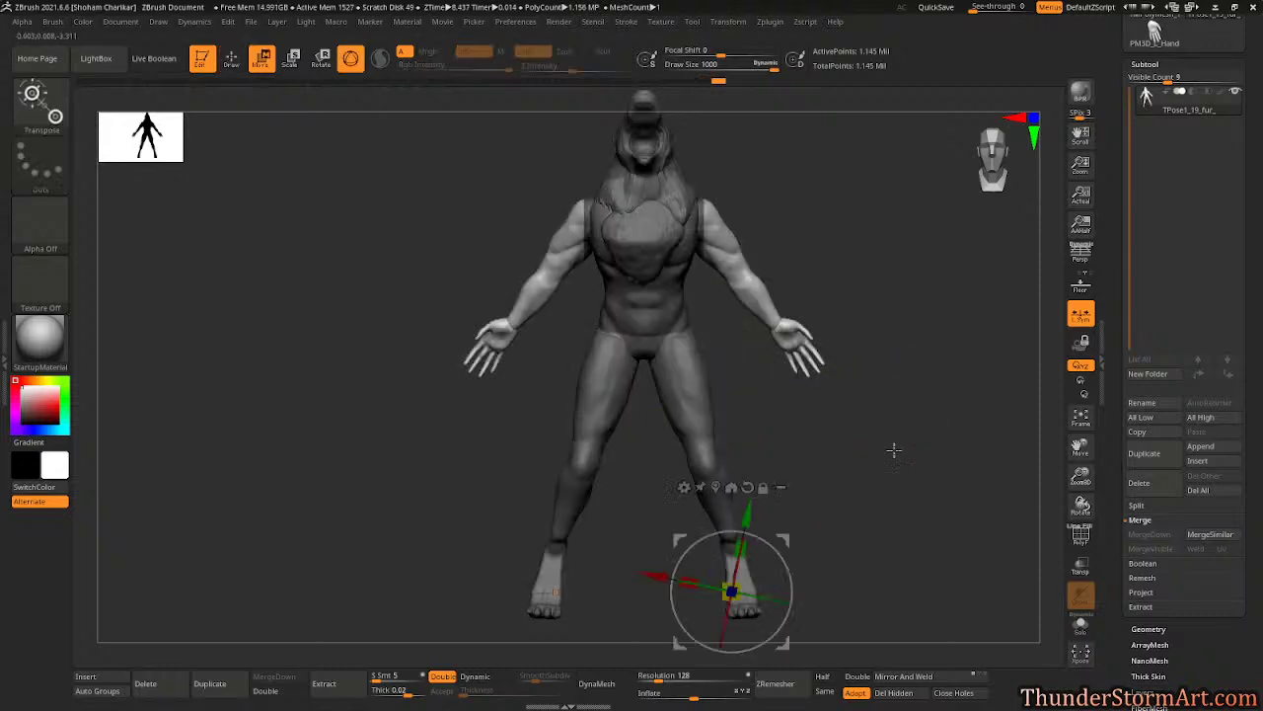
left_click(704, 208)
left_click_drag(704, 212, 726, 202)
mouse_move(865, 219)
left_mouse_down("ctrl")
mouse_move(943, 283)
mouse_move(798, 245)
mouse_move(878, 265)
mouse_move(799, 270)
mouse_move(939, 267)
mouse_move(853, 266)
mouse_move(919, 267)
mouse_move(829, 369)
mouse_move(772, 409)
mouse_move(808, 583)
mouse_move(748, 586)
mouse_move(753, 273)
mouse_move(885, 403)
left_mouse_up("ctrl")
- Try to thicken the lower legs with the Inflat brush, and undo the stroke
key("q")
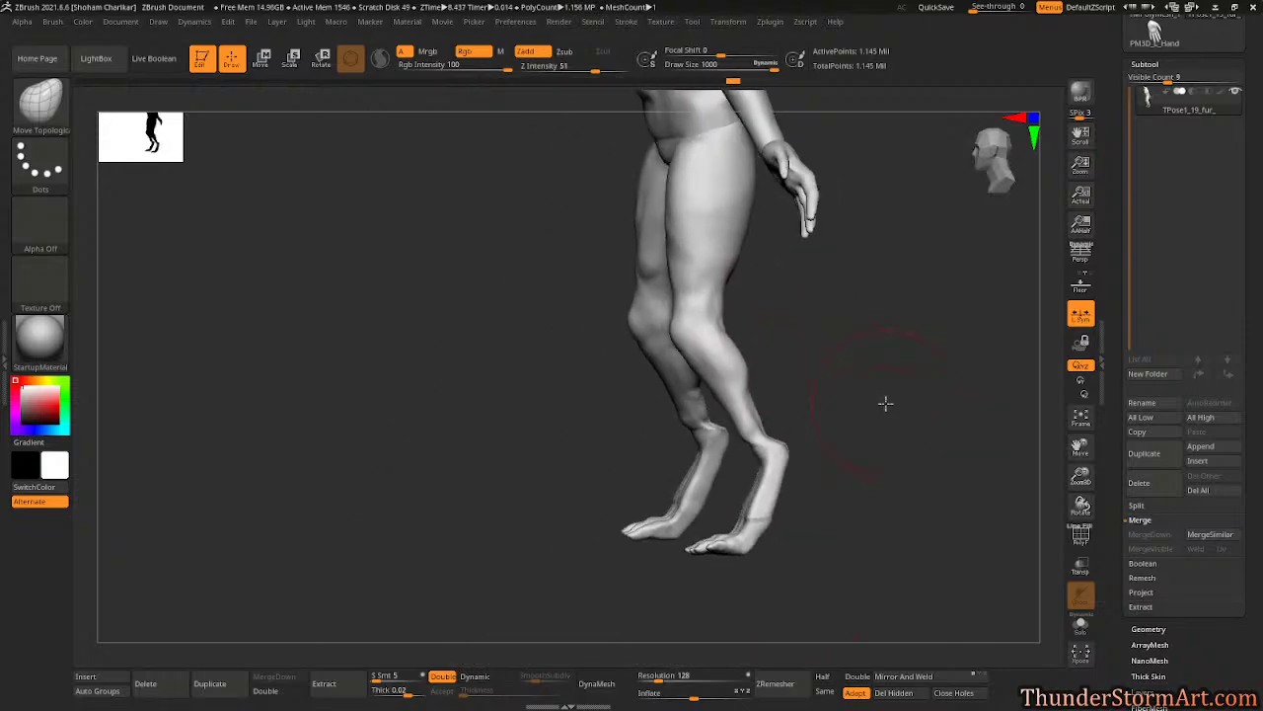
key("b")
key("i")
key("n")
left_click(757, 415)
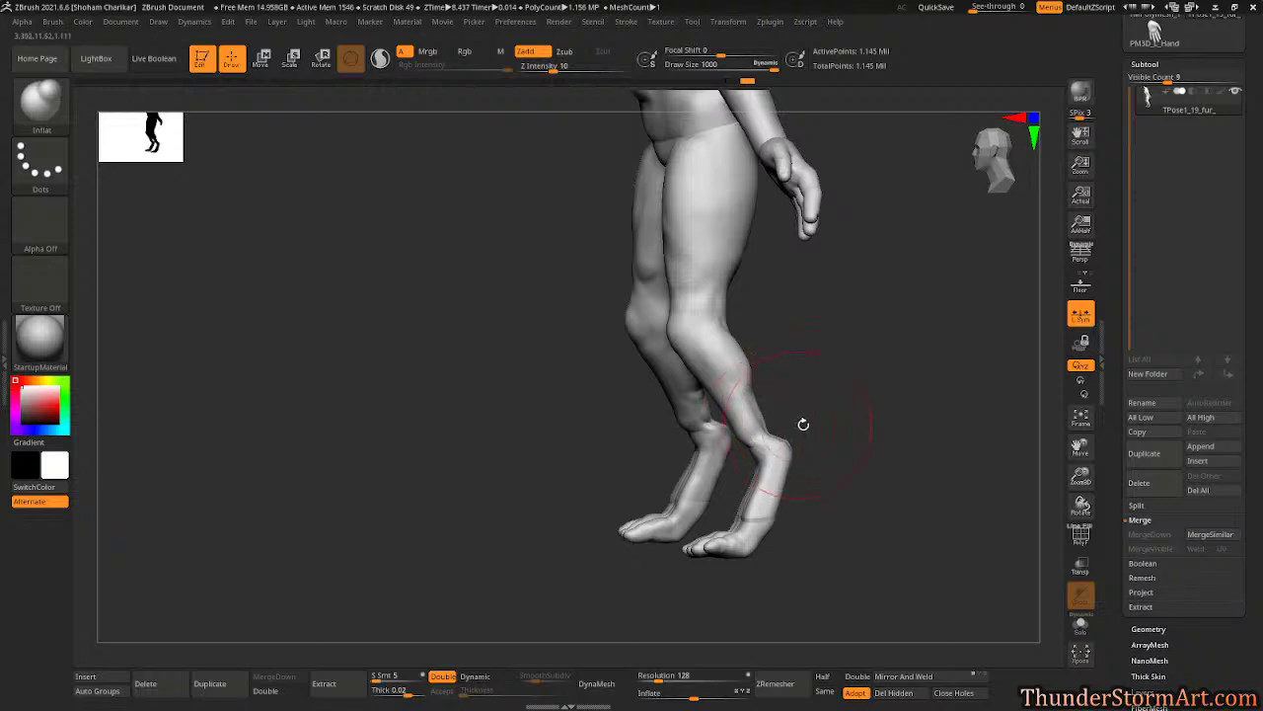
mouse_move(944, 410)
left_mouse_down("alt")
mouse_move(872, 398)
mouse_move(841, 465)
mouse_move(908, 451)
mouse_move(725, 472)
left_mouse_up("alt")
key("ctrl+z")
- Adjust the shape of the lower legs and knees in side view with the Move Topological brush at draw size 1000
key("s")
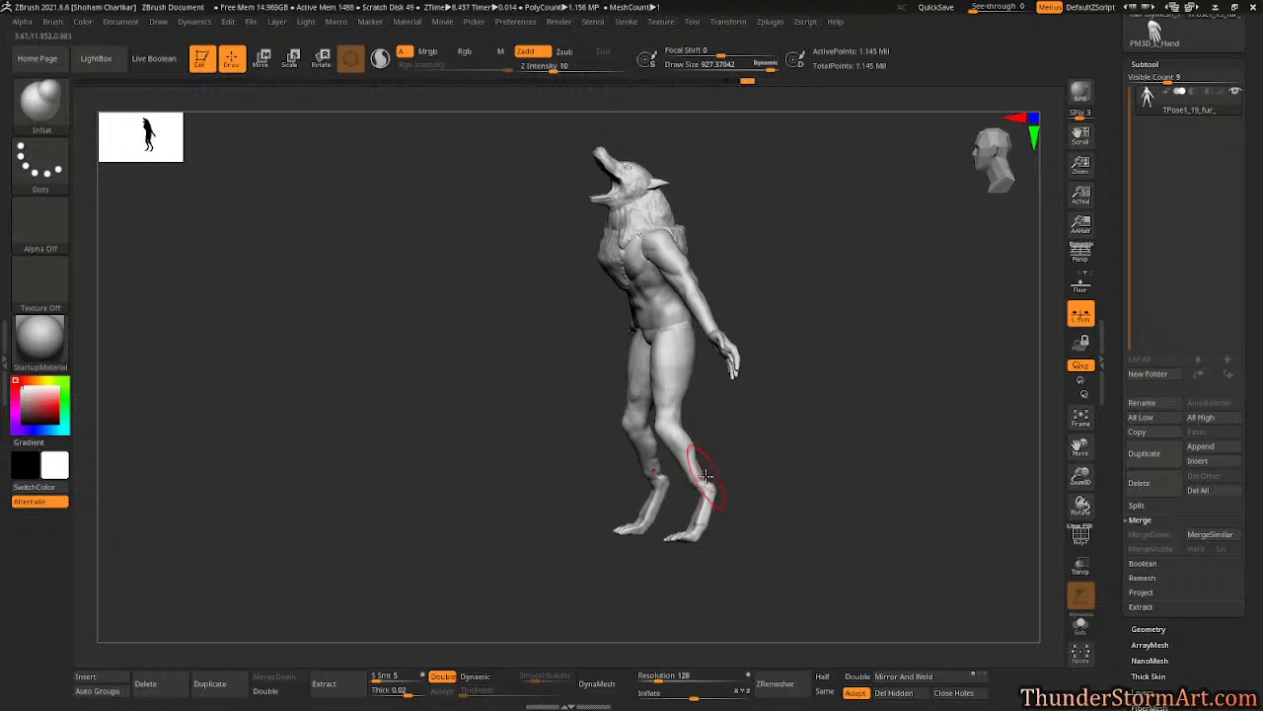
key("b")
key("m")
key("t")
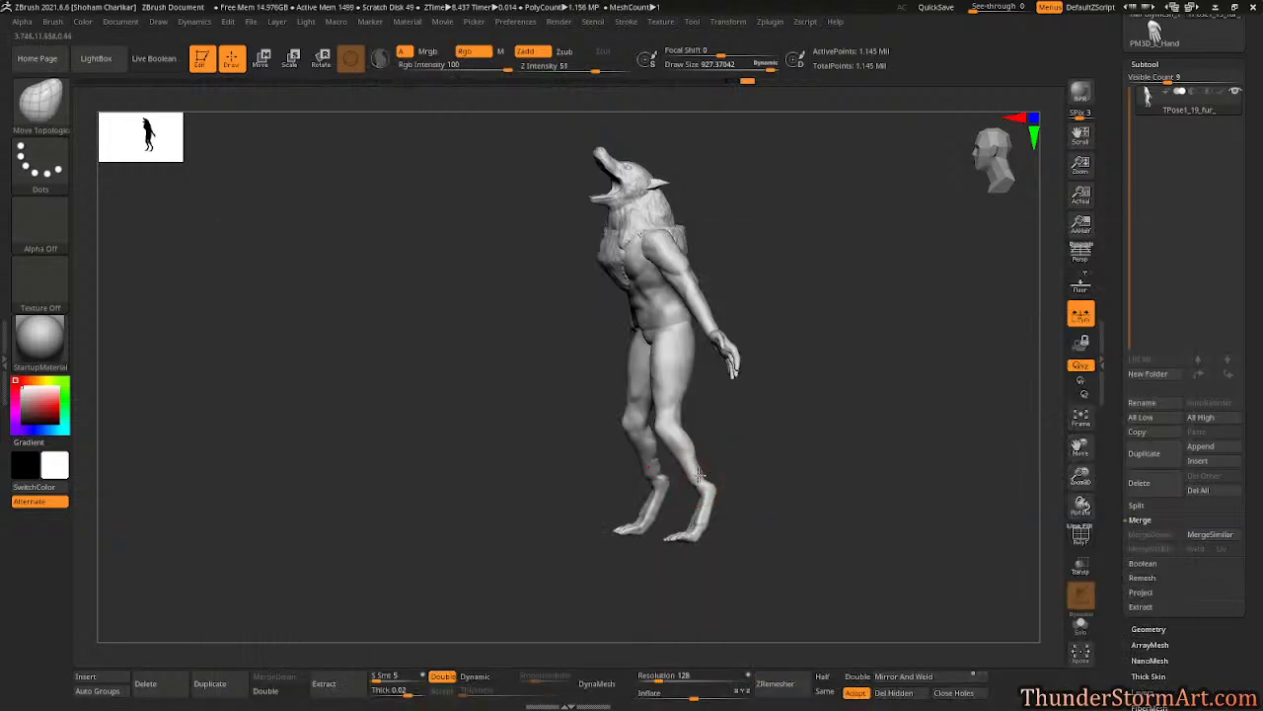
mouse_move(795, 446)
left_mouse_down()
mouse_move(781, 448)
mouse_move(792, 449)
left_mouse_up()
key("s")
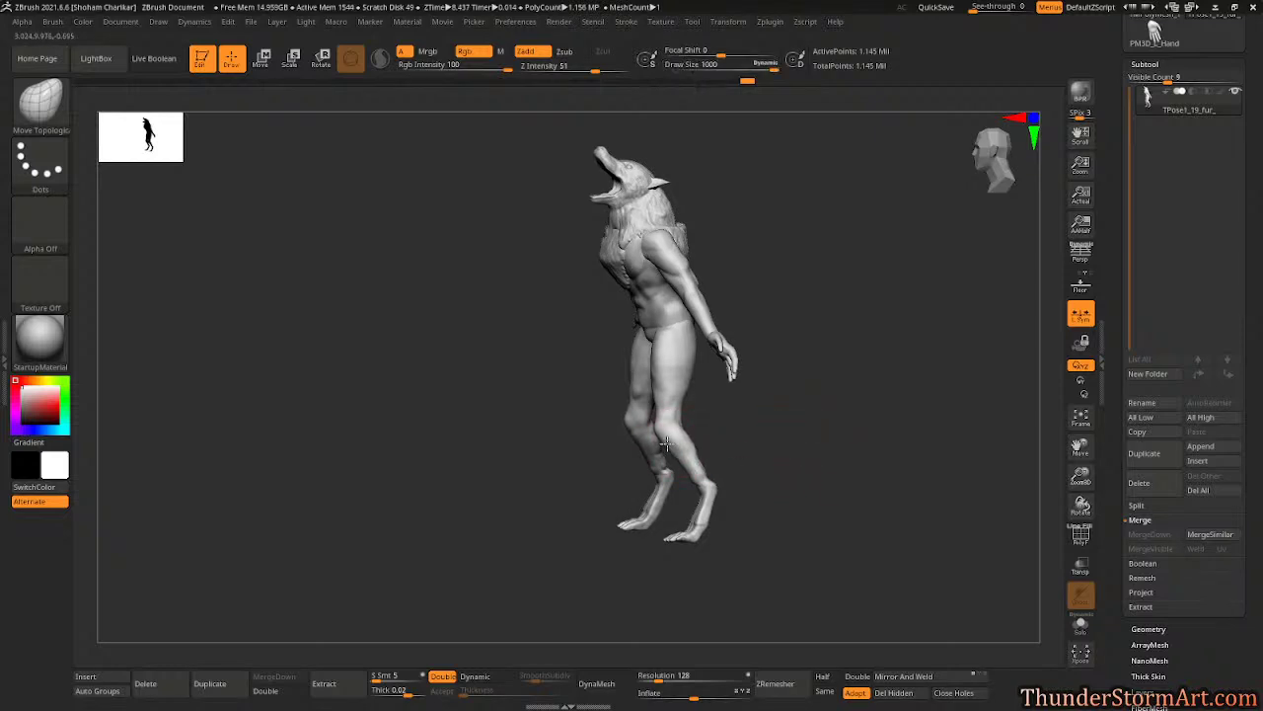
left_click_drag(665, 446, 650, 405)
- Refine the figure's silhouette from the front with the Move Topological brush, using a draw size of about 747
key("space")
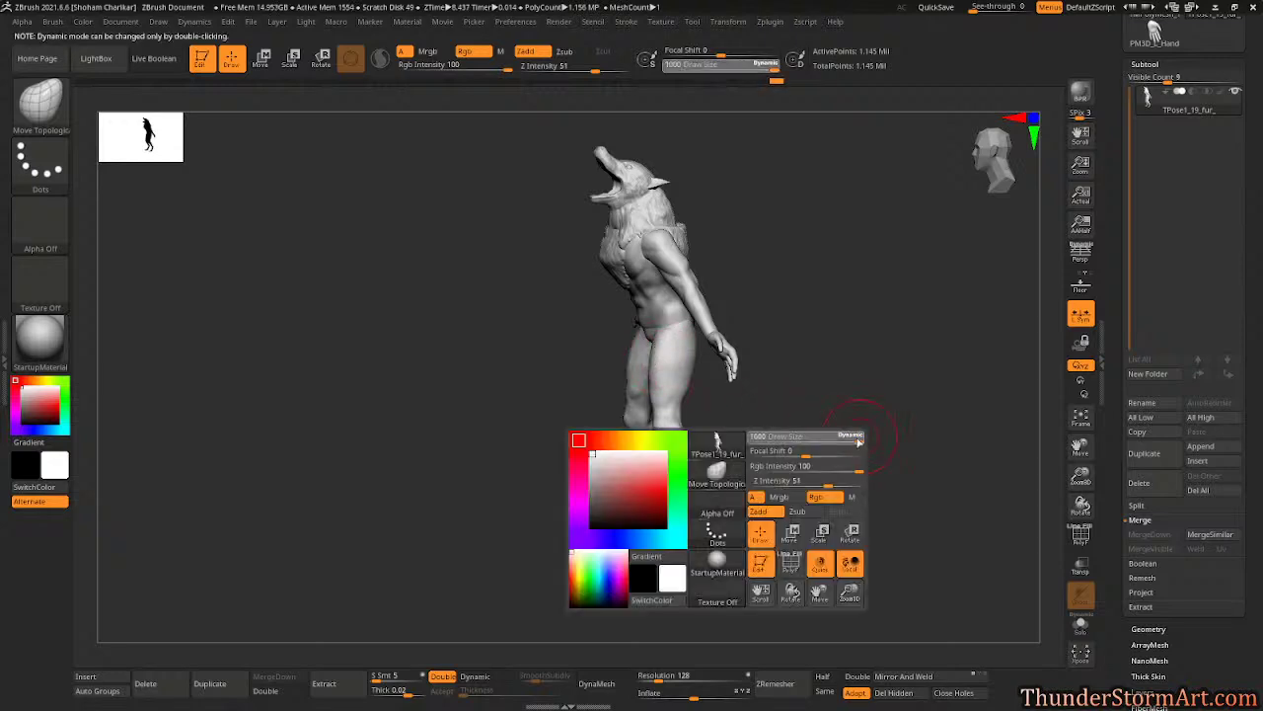
left_click_drag(859, 441, 824, 441)
left_click_drag(866, 283, 882, 347)
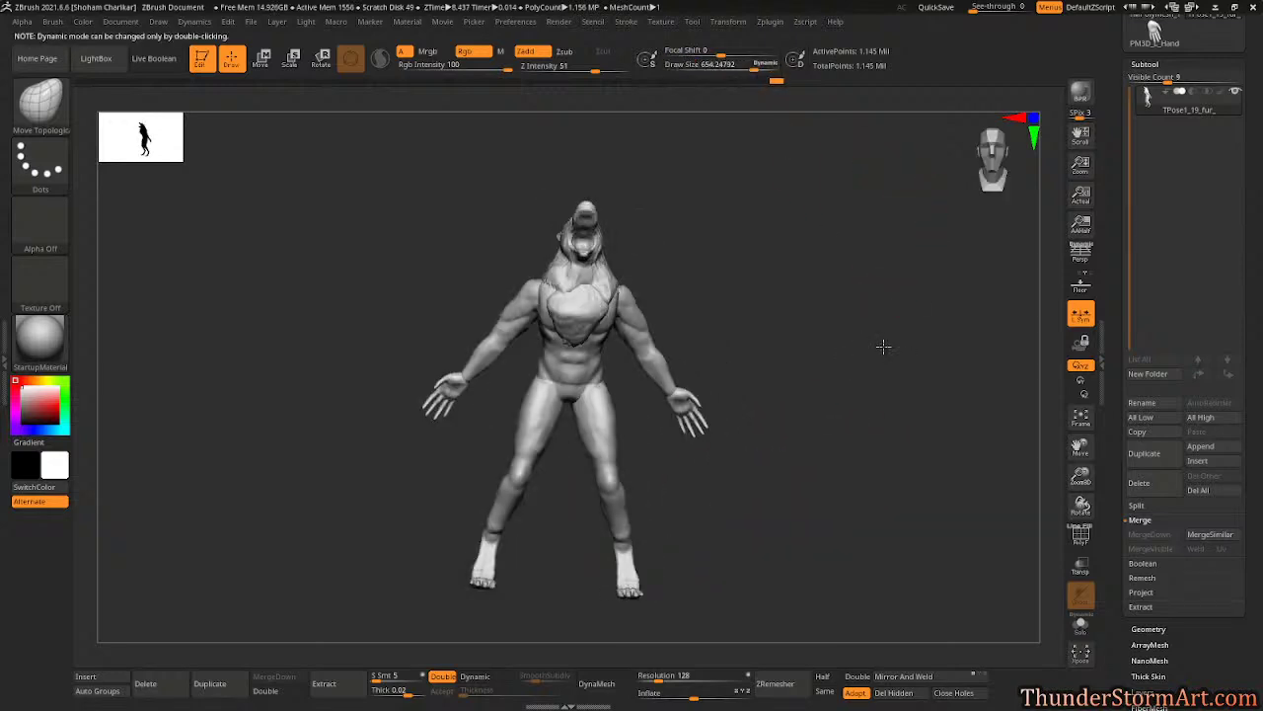
key("s")
mouse_move(740, 361)
left_mouse_down()
mouse_move(775, 369)
mouse_move(732, 362)
left_mouse_up()
mouse_move(842, 379)
left_mouse_down()
mouse_move(909, 344)
mouse_move(891, 349)
left_mouse_up()
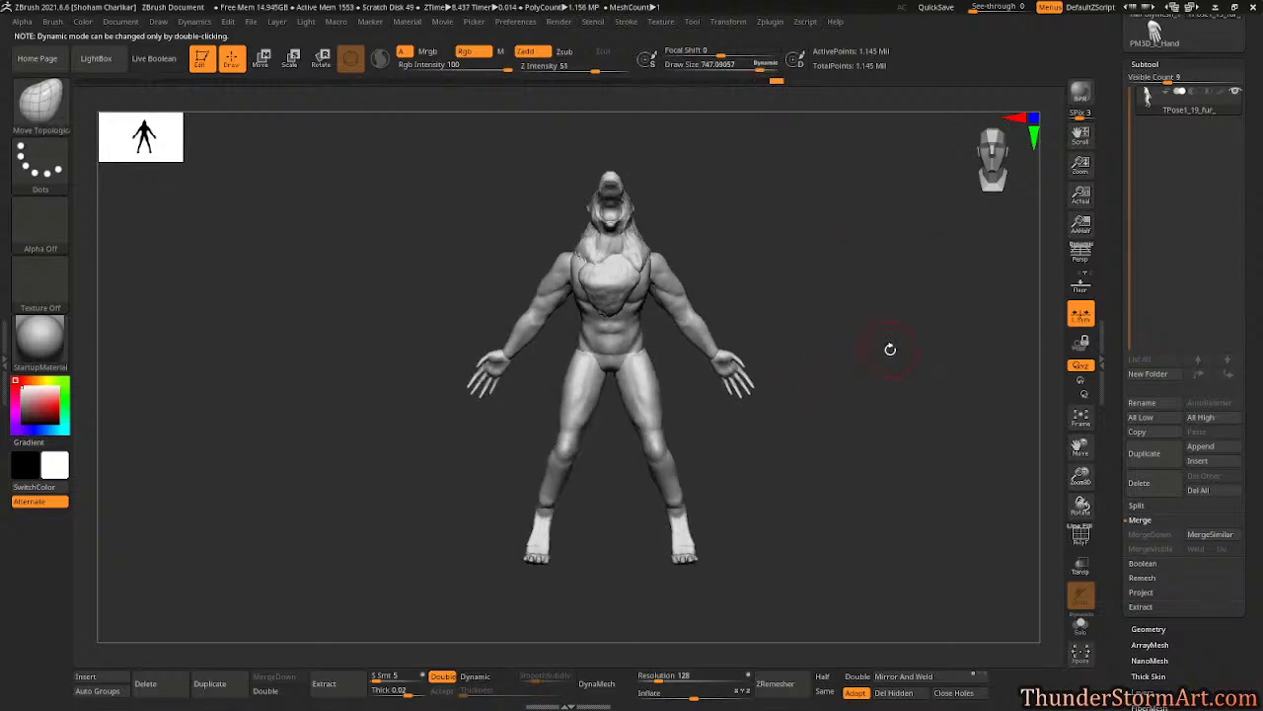
- Reset the gizmo's orientation, center it on the symmetry axis, and scale the whole figure down to about one-fifth
key("w")
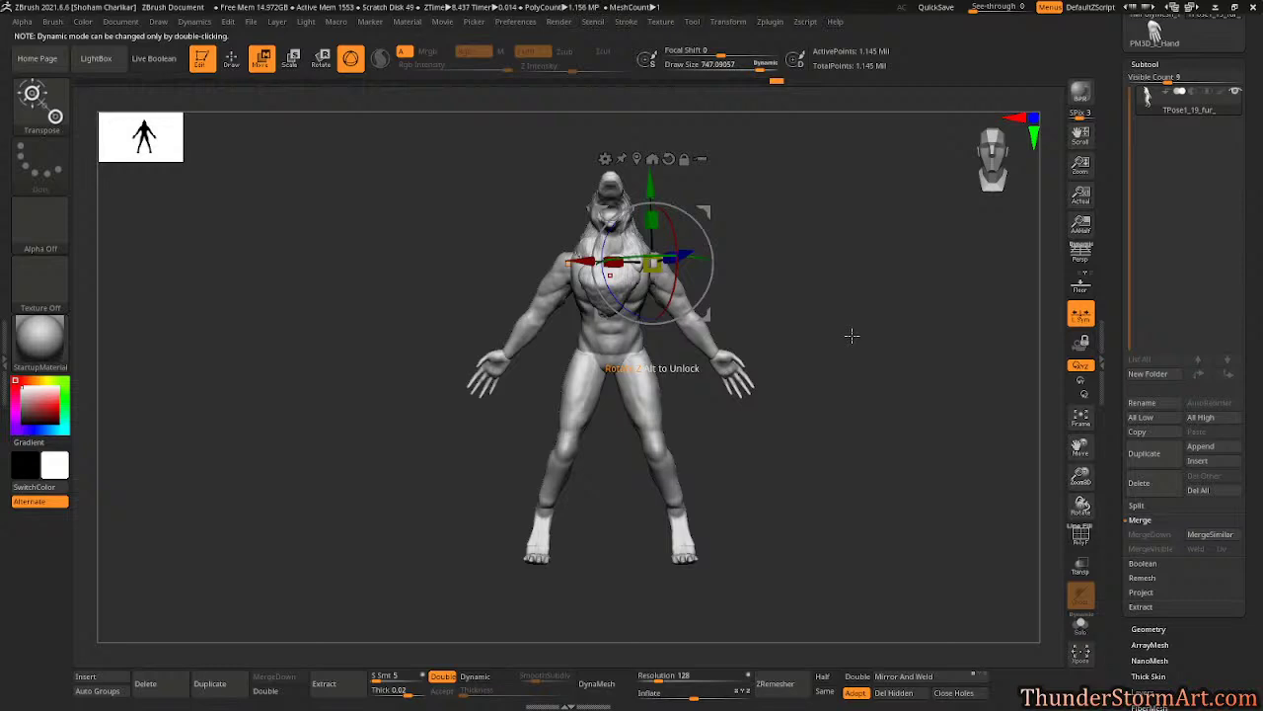
left_click(668, 159)
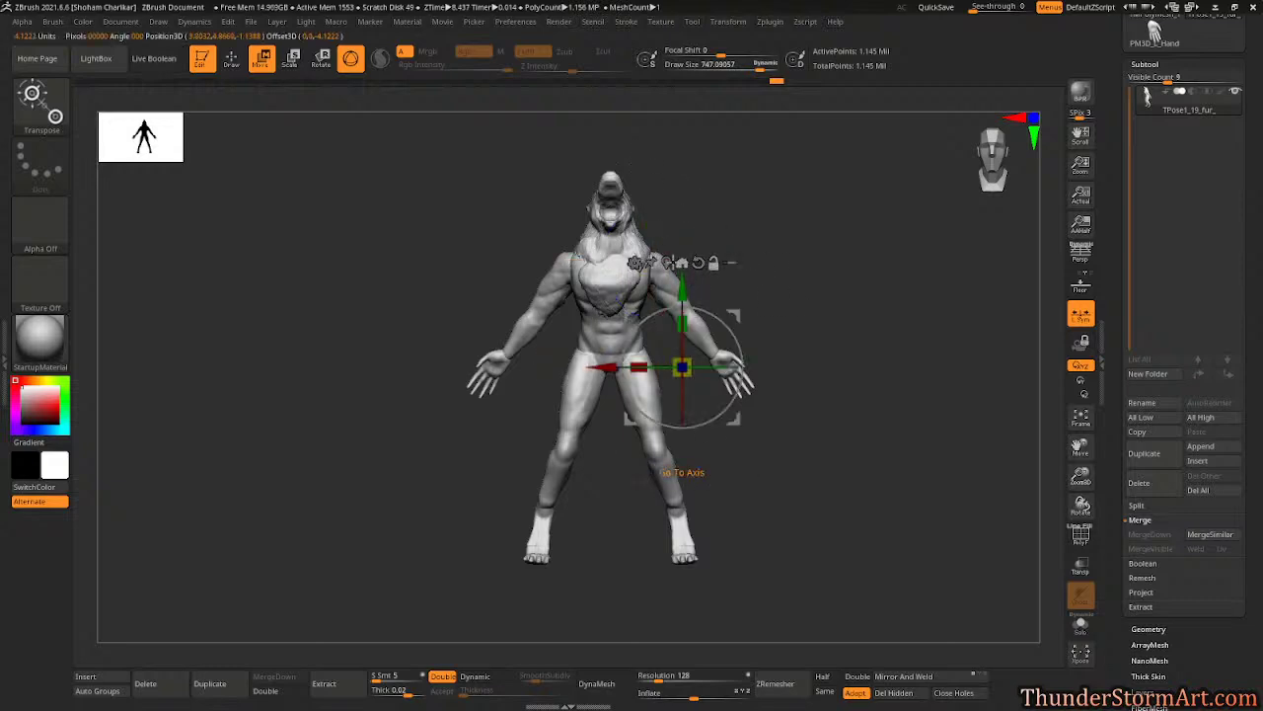
left_click(681, 262)
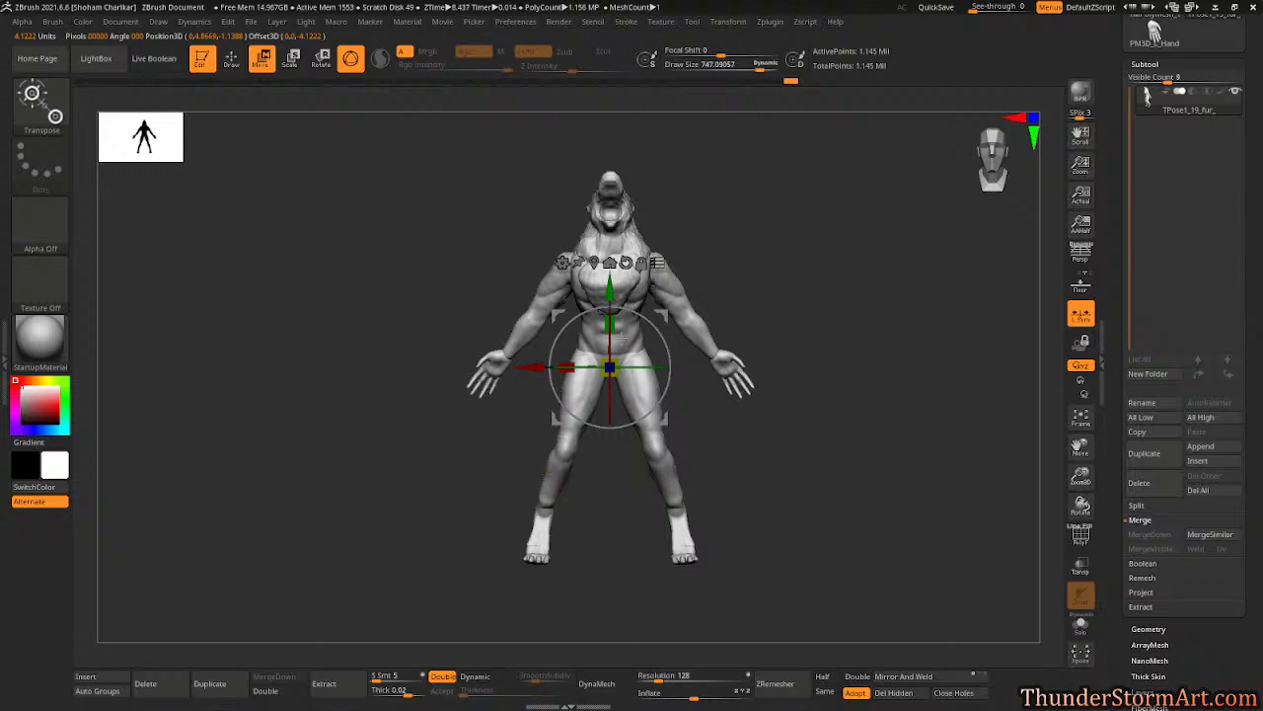
left_click_drag(609, 367, 593, 465)
key("q")
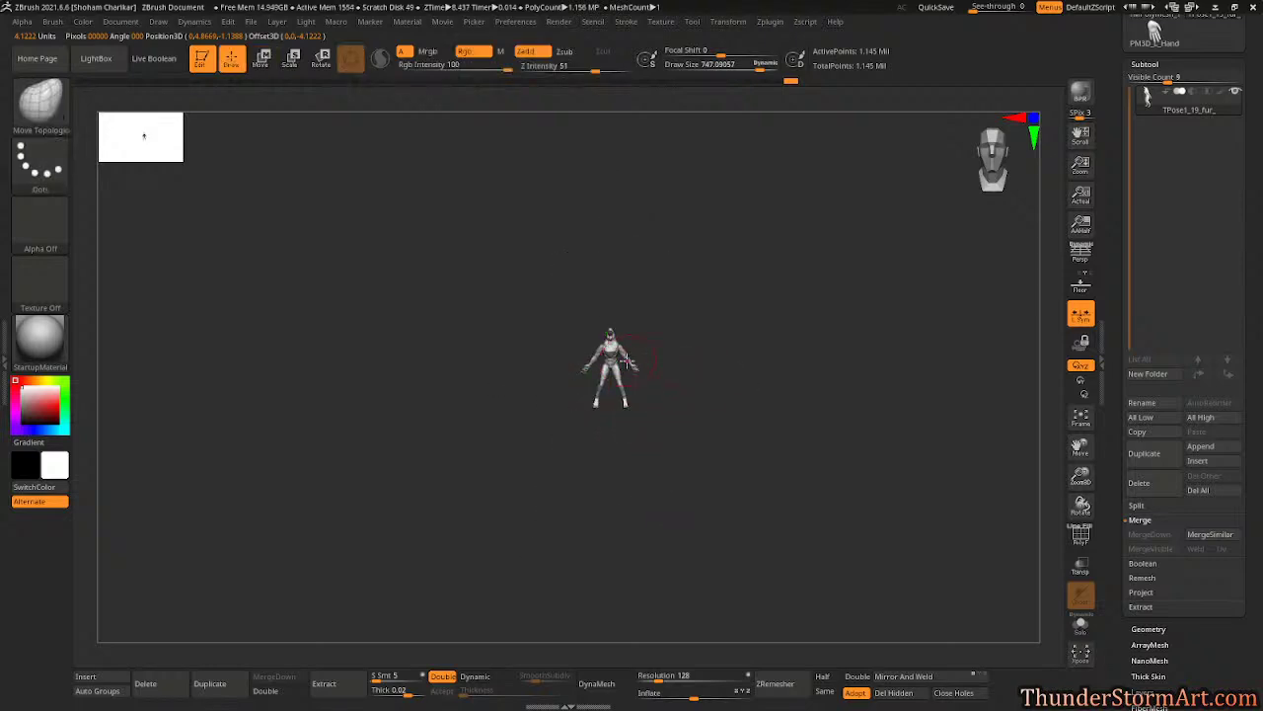
- Reshape the scaled-down figure with the Move Topological brush, reducing the draw size to about 120
key("s")
mouse_move(702, 360)
left_mouse_down()
mouse_move(835, 400)
mouse_move(858, 446)
mouse_move(886, 459)
mouse_move(838, 477)
mouse_move(816, 454)
mouse_move(835, 455)
mouse_move(801, 280)
mouse_move(832, 392)
mouse_move(830, 314)
mouse_move(832, 327)
mouse_move(872, 337)
mouse_move(737, 334)
mouse_move(809, 338)
mouse_move(846, 444)
mouse_move(798, 398)
mouse_move(830, 450)
mouse_move(757, 339)
mouse_move(826, 237)
mouse_move(814, 236)
mouse_move(838, 248)
mouse_move(840, 282)
mouse_move(839, 265)
mouse_move(756, 282)
left_mouse_up()
key("s")
left_click(697, 366)
key("s")
- Snap to the straight back view and apply Mirror And Weld to make the mesh symmetrical
key("shift")
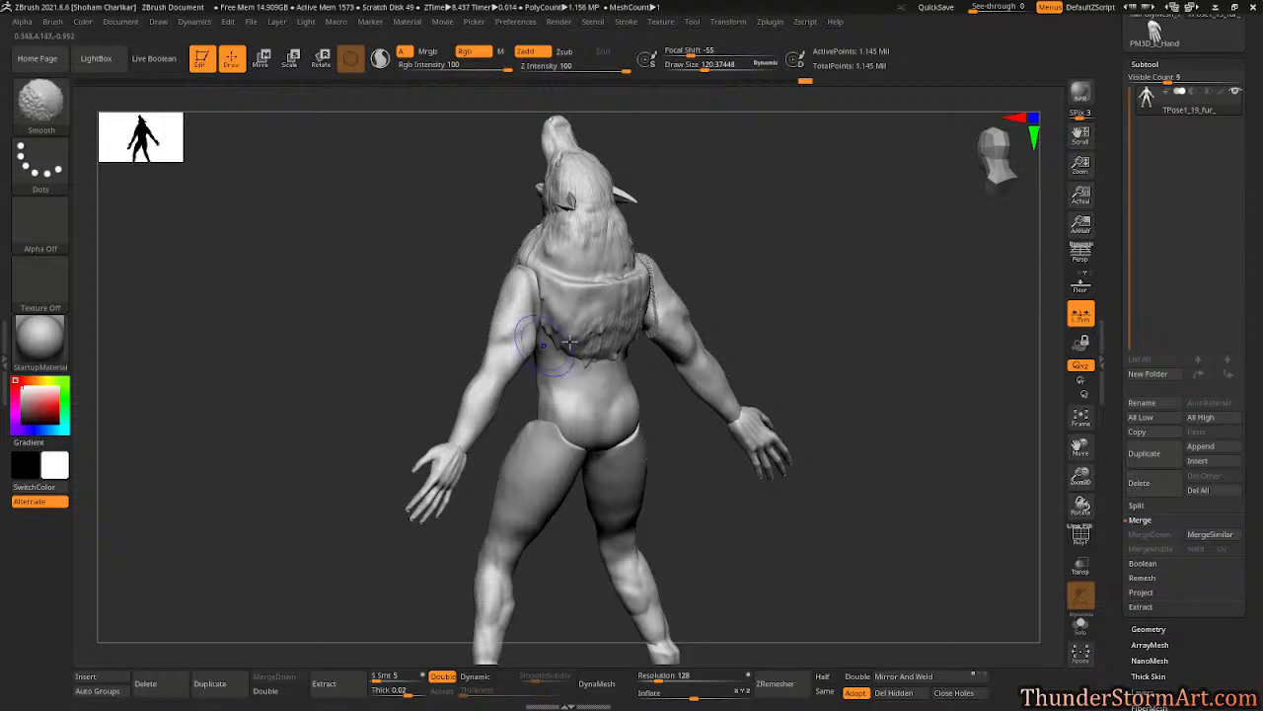
left_click_drag(789, 256, 849, 228, "shift")
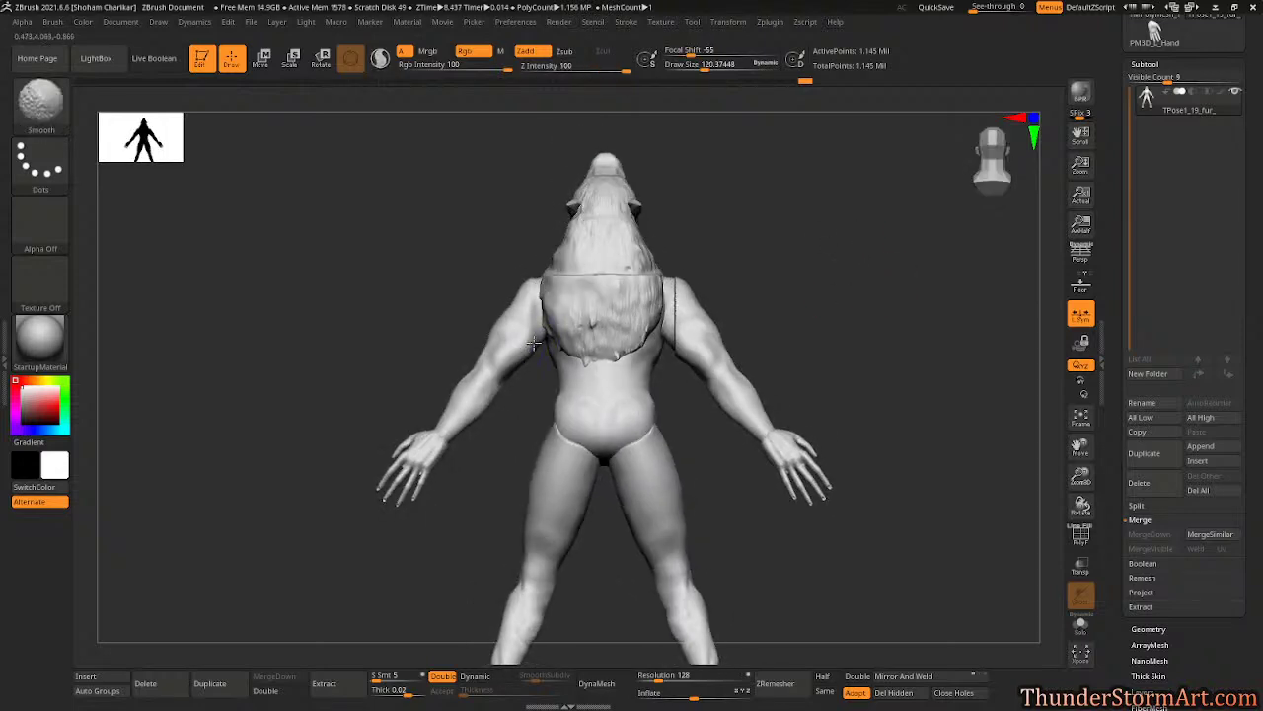
key("ctrl")
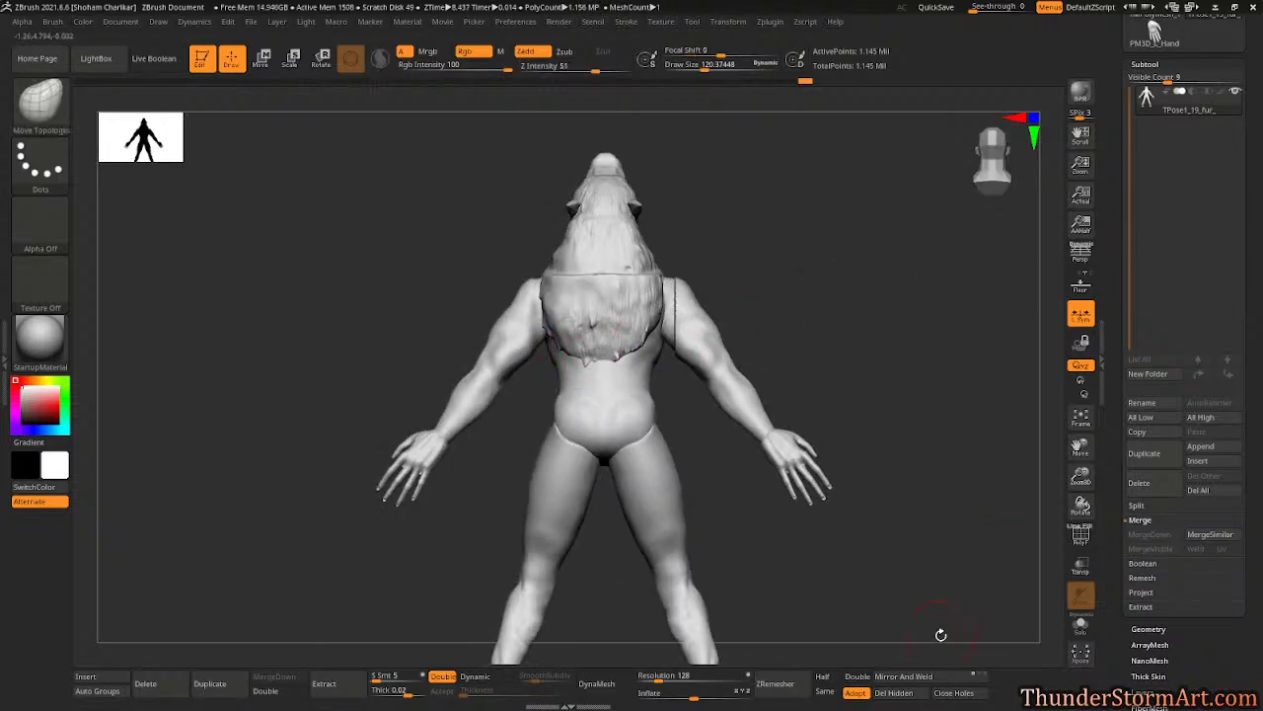
left_click(903, 676)
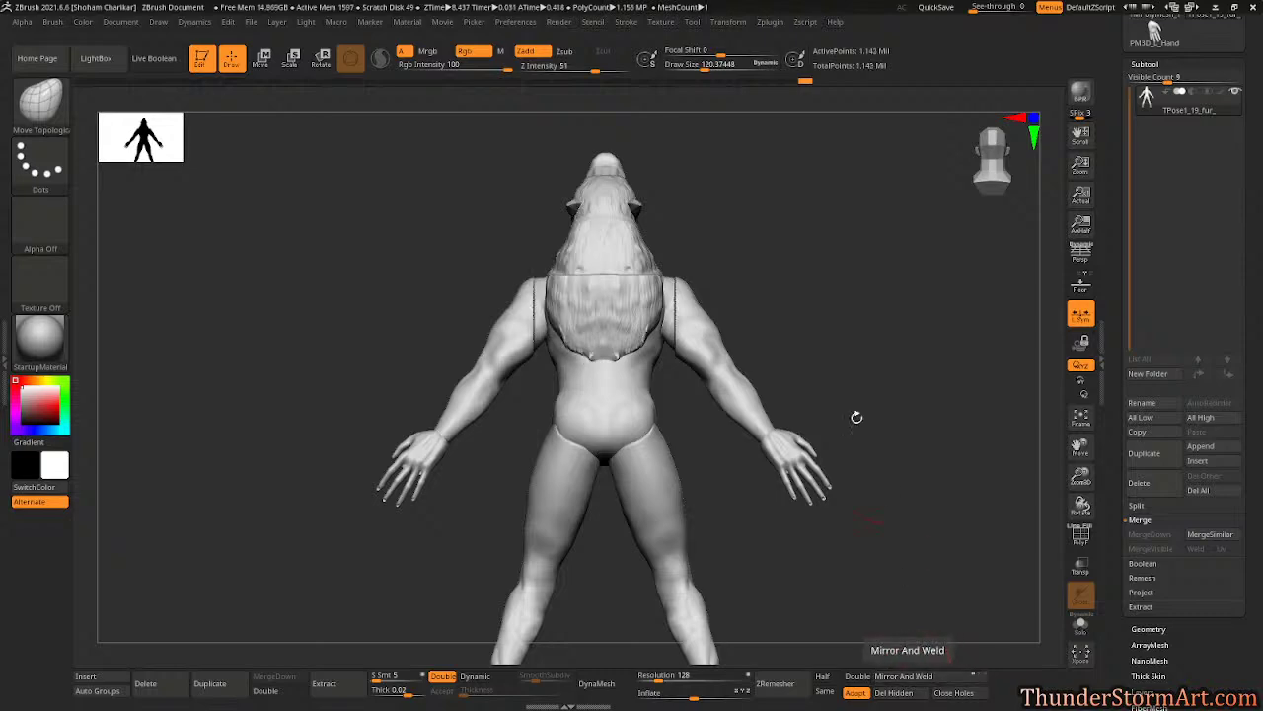
- Reshape the fur at the back of the neck and head with the Move Topological brush at a draw size of about 193
mouse_move(857, 416)
left_mouse_down()
mouse_move(821, 349)
mouse_move(829, 369)
mouse_move(787, 375)
mouse_move(654, 362)
mouse_move(863, 327)
mouse_move(546, 288)
mouse_move(671, 299)
mouse_move(604, 268)
left_mouse_up()
key("b")
key("m")
key("t")
key("s")
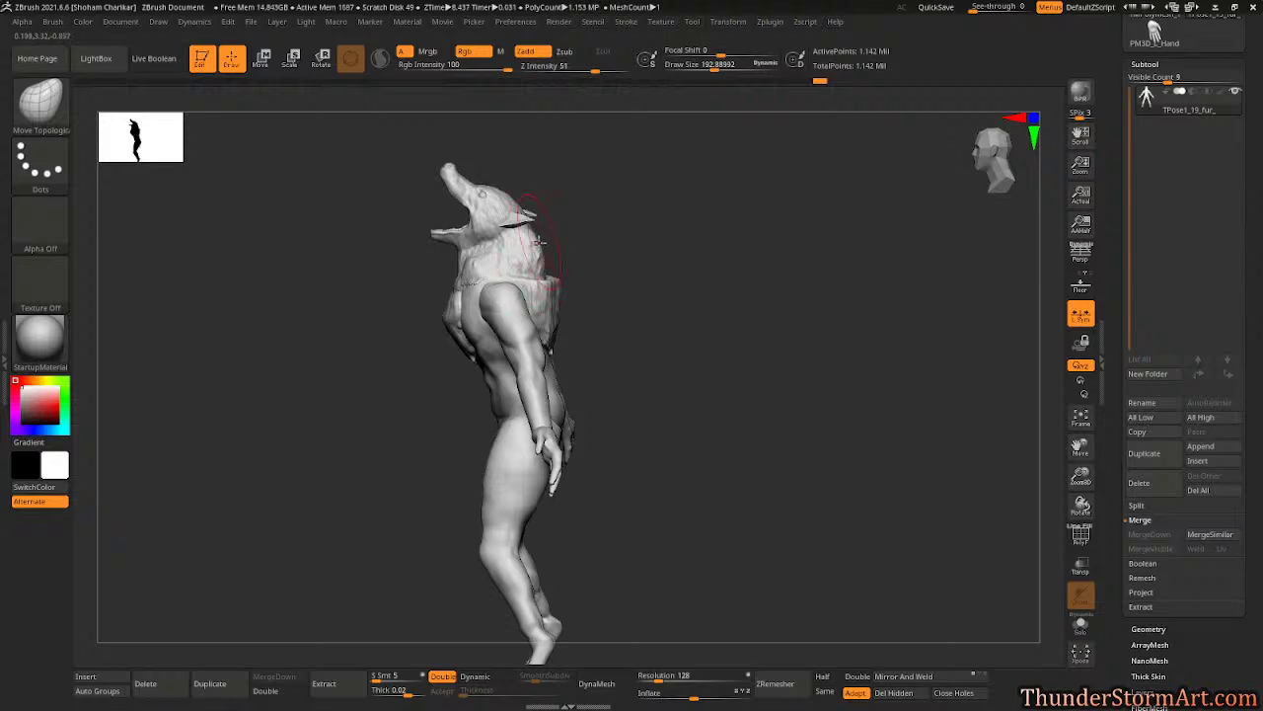
left_click_drag(615, 281, 706, 313)
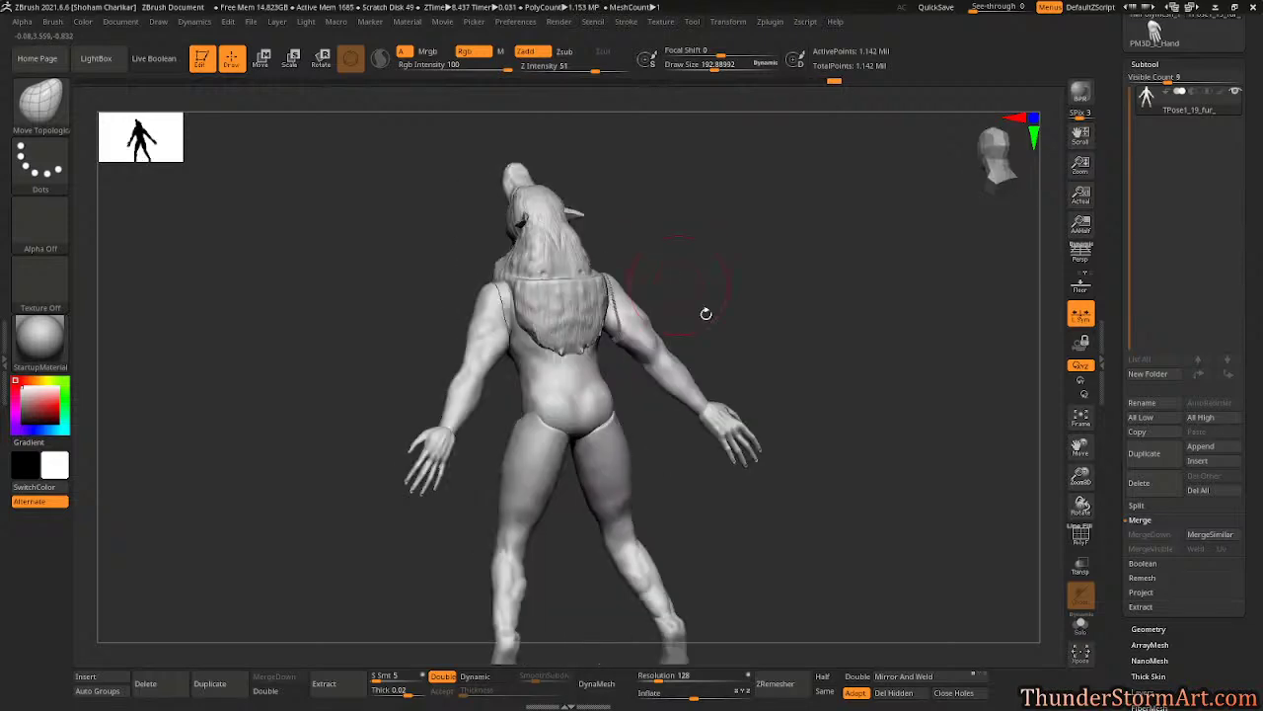
- Apply Mirror And Weld again to the werewolf mesh to carry the neck and head fur changes across
left_click(930, 679)
mouse_move(682, 231)
left_mouse_down()
mouse_move(798, 270)
mouse_move(849, 271)
mouse_move(691, 287)
mouse_move(621, 261)
mouse_move(603, 285)
mouse_move(688, 341)
mouse_move(547, 357)
left_mouse_up()
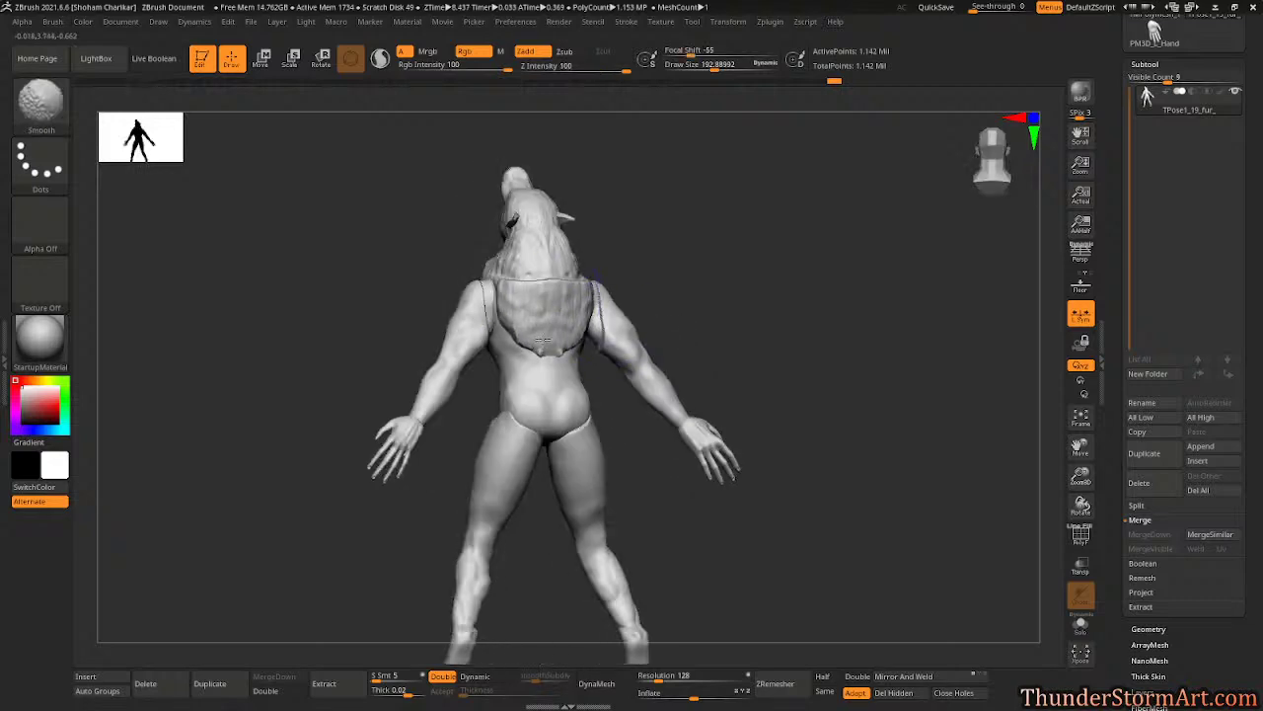
key("f")
- Show the wireframe on the hand and DynaMesh the whole figure at a resolution of 1024
left_click_drag(683, 335, 366, 451)
key("f")
left_click_drag(276, 471, 639, 163, "alt")
key("shift+f")
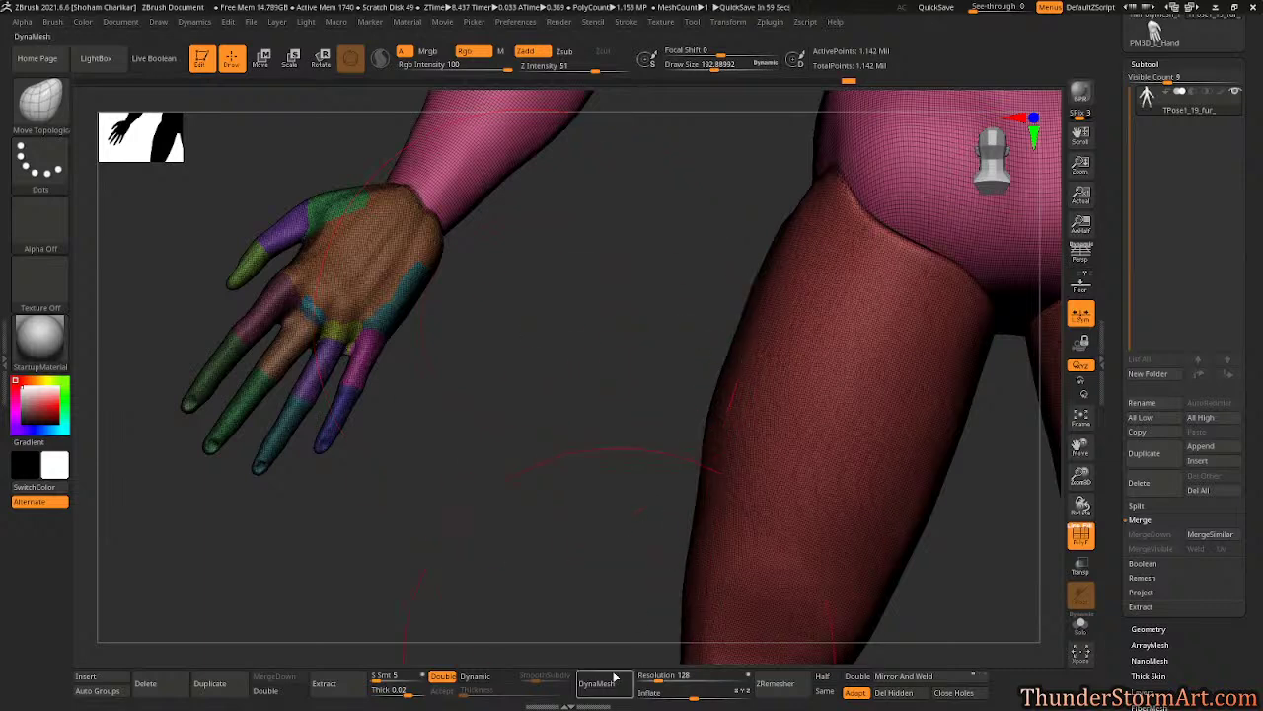
type("280")
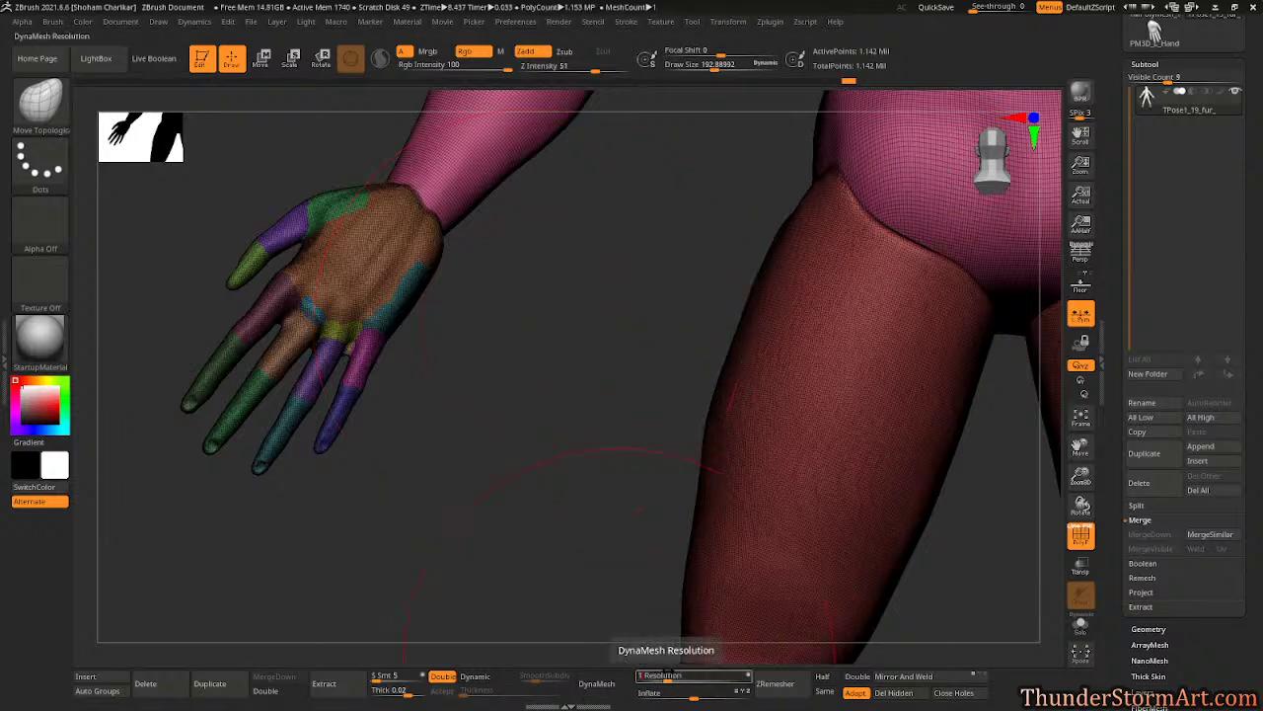
key("Return")
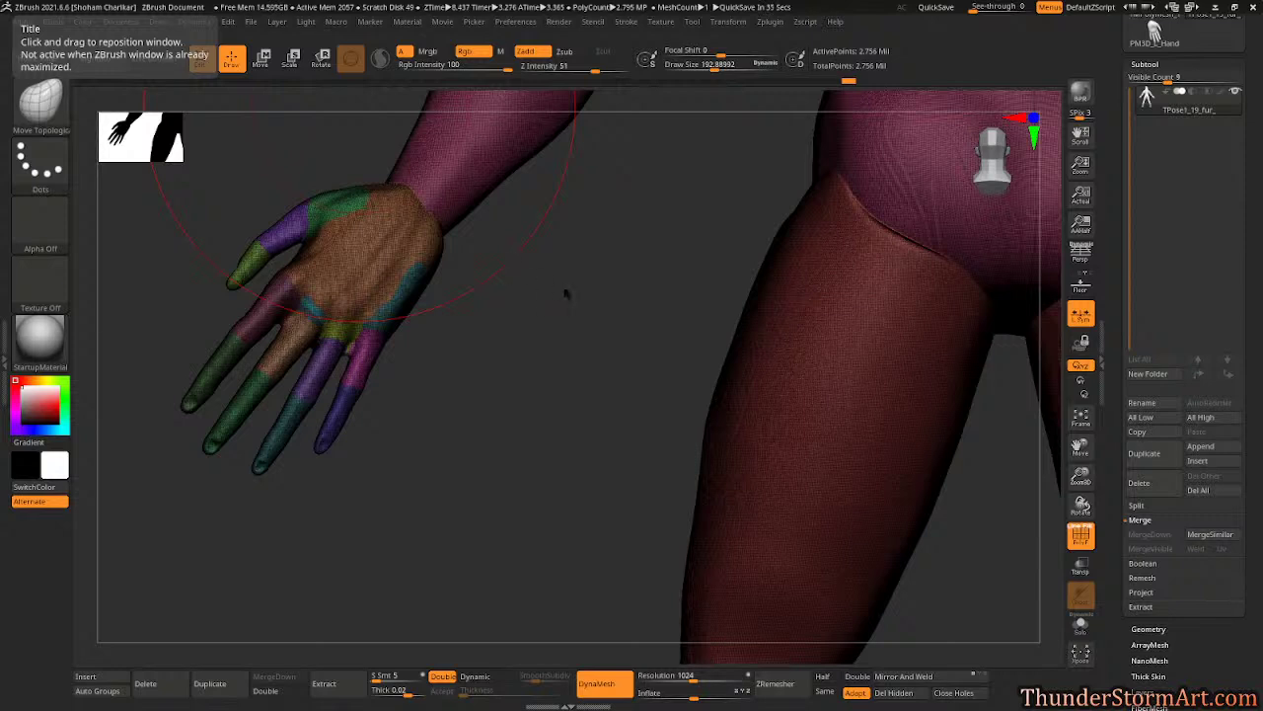
- Hide the wireframe, turn off DynaMesh mode, and ZRemesh the figure with the Half option
left_click_drag(542, 349, 444, 271)
left_click_drag(628, 294, 756, 550)
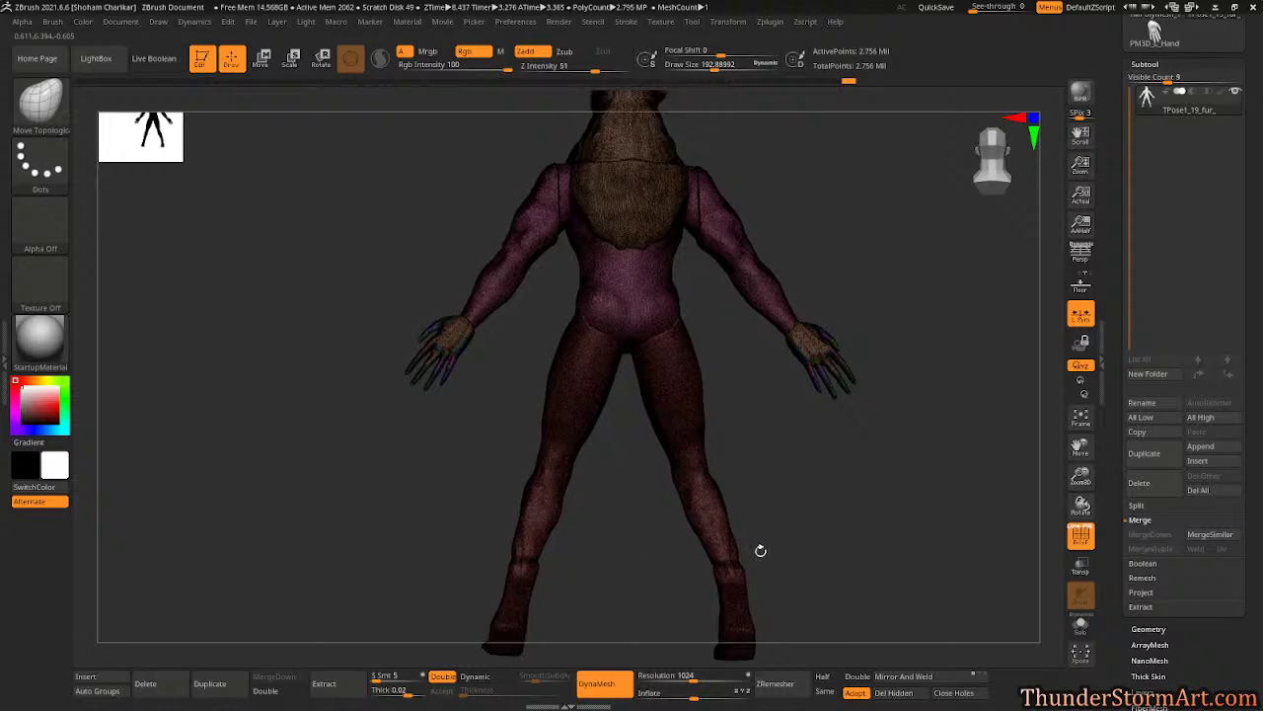
left_click_drag(863, 475, 784, 496)
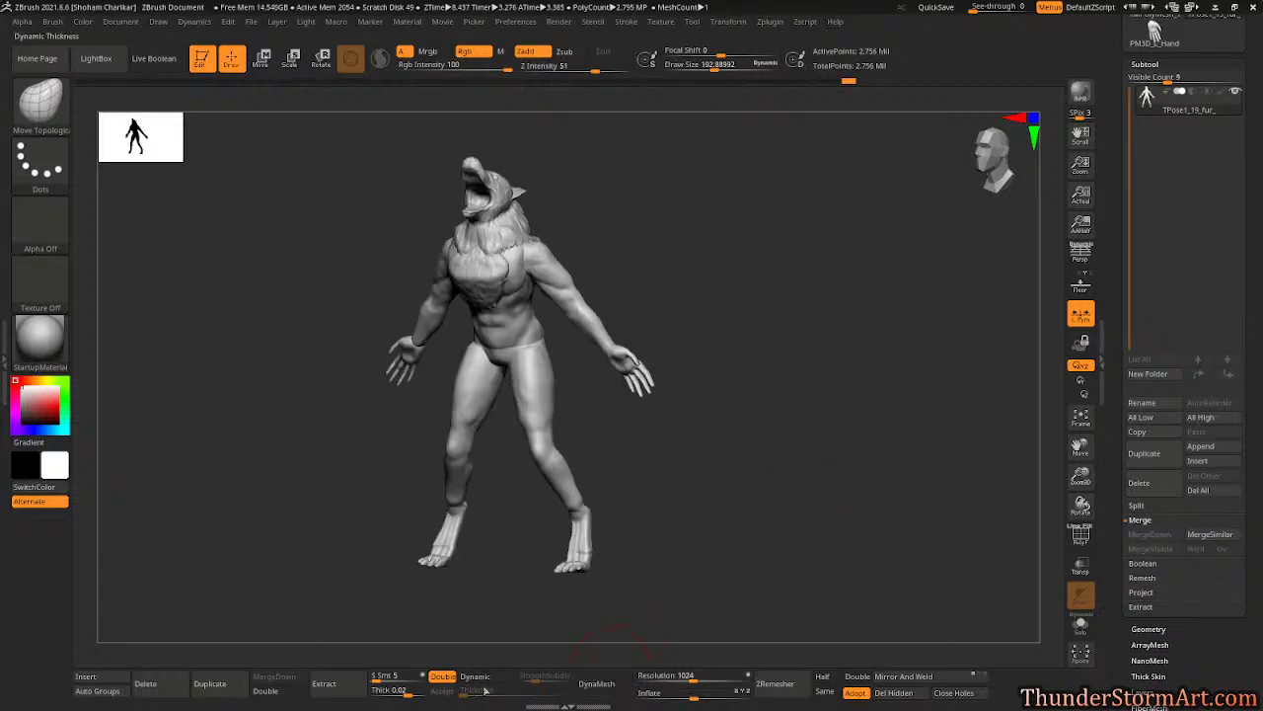
left_click(822, 676)
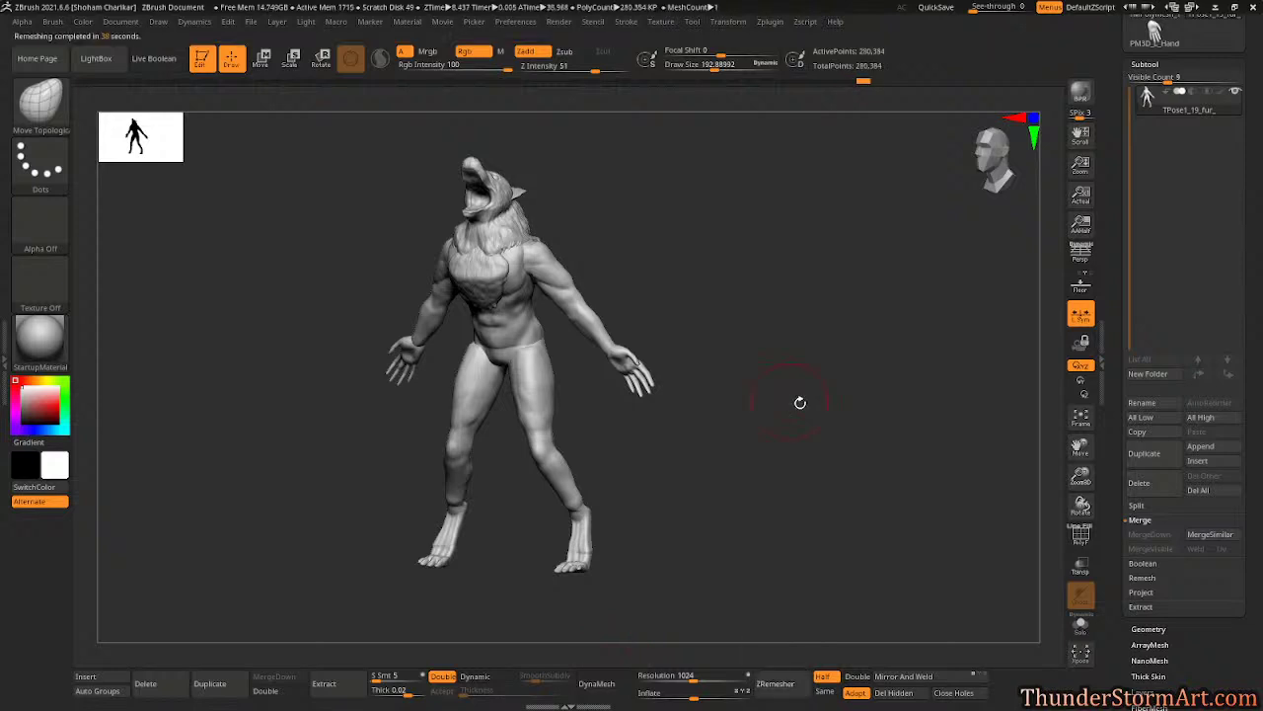
- Smooth the fur ridge between the neck and upper back, reducing the draw size to about 89
left_click_drag(800, 403, 810, 406)
left_click_drag(782, 251, 886, 505, "alt")
left_click_drag(879, 393, 789, 387, "alt")
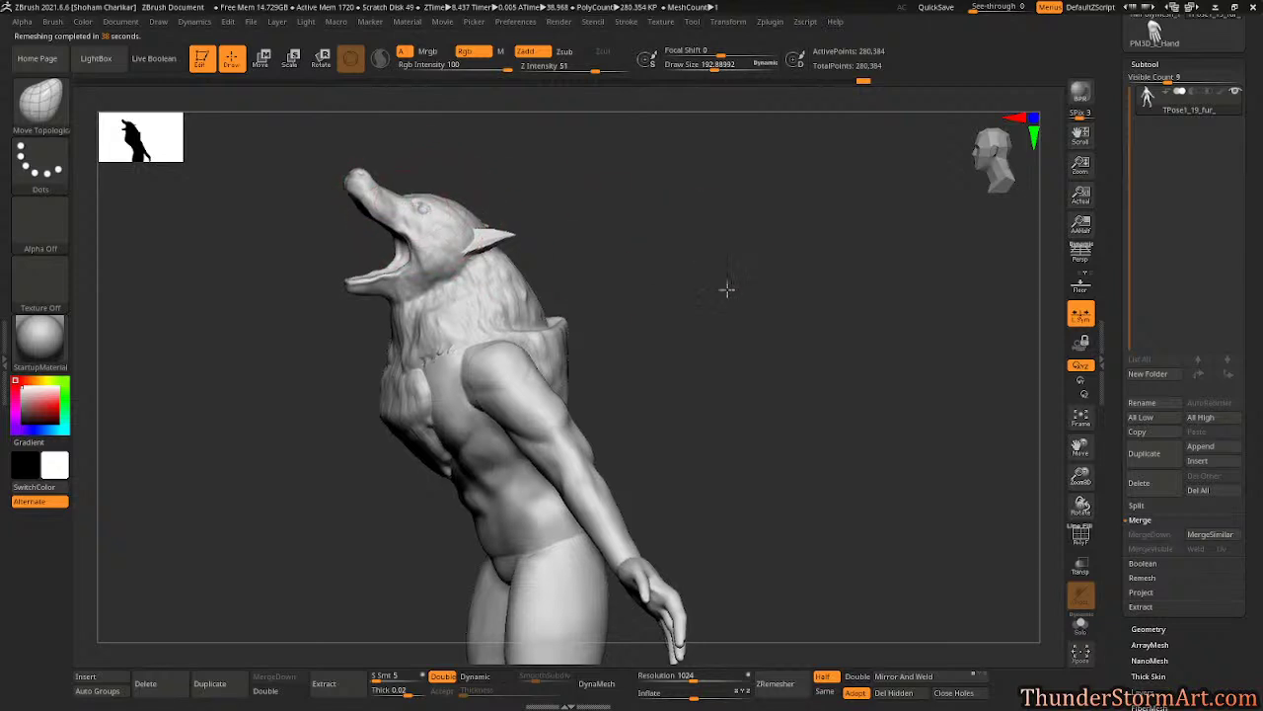
left_click_drag(726, 288, 838, 423, "alt")
key("shift+f")
key("shift+f")
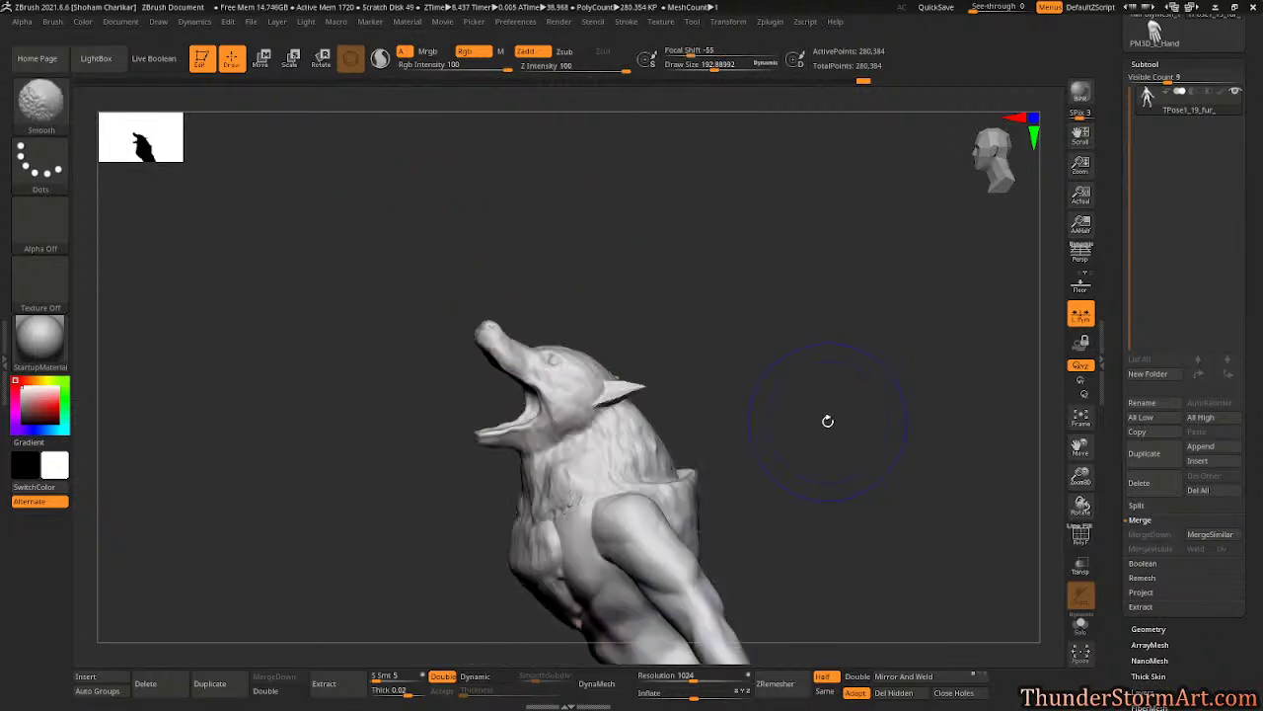
mouse_move(770, 325)
left_mouse_down()
mouse_move(824, 431)
mouse_move(832, 412)
mouse_move(810, 405)
mouse_move(803, 418)
left_mouse_up()
key("s")
left_click_drag(792, 345, 735, 357)
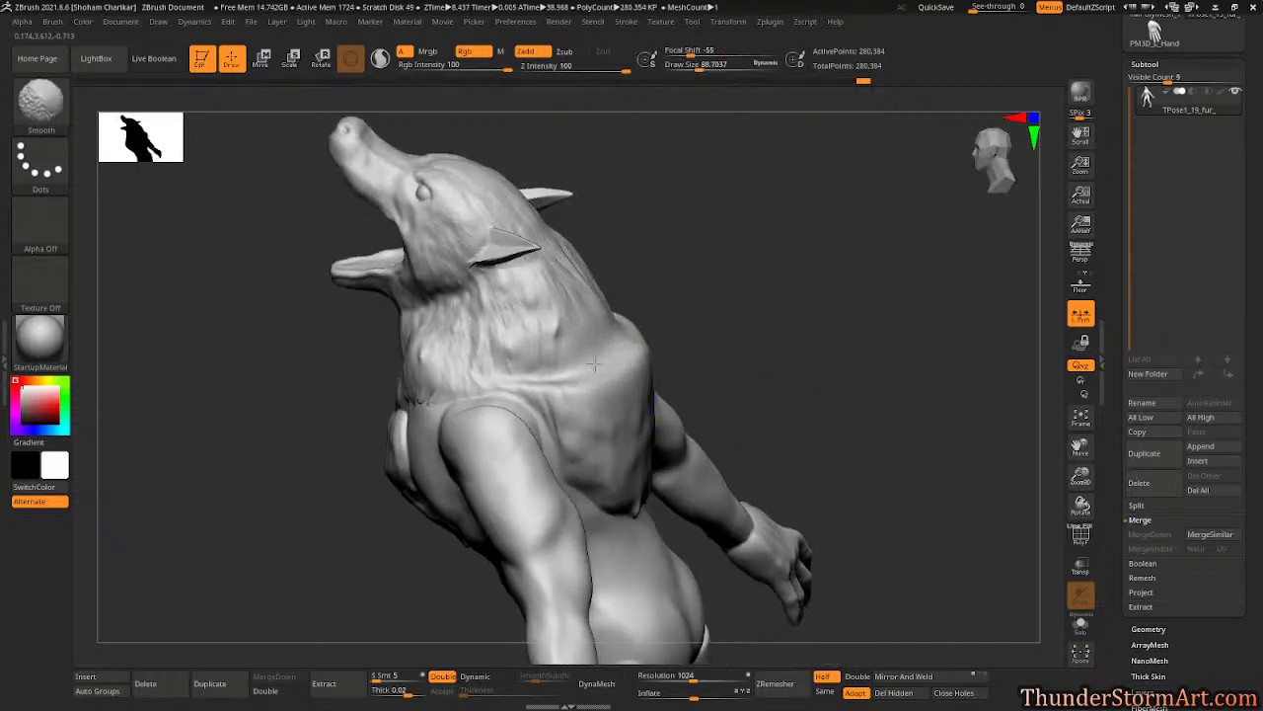
mouse_move(691, 375)
left_mouse_down()
mouse_move(767, 333)
mouse_move(756, 327)
mouse_move(765, 312)
mouse_move(804, 299)
mouse_move(731, 321)
left_mouse_up()
- Flatten the fur over the neck and upper back with the TrimDynamic brush at a draw size of about 204
key("b")
key("t")
key("d")
mouse_move(681, 400)
left_mouse_down()
mouse_move(669, 460)
mouse_move(631, 384)
left_mouse_up()
mouse_move(776, 253)
left_mouse_down()
mouse_move(804, 243)
mouse_move(602, 394)
mouse_move(567, 401)
mouse_move(634, 457)
mouse_move(602, 311)
left_mouse_up()
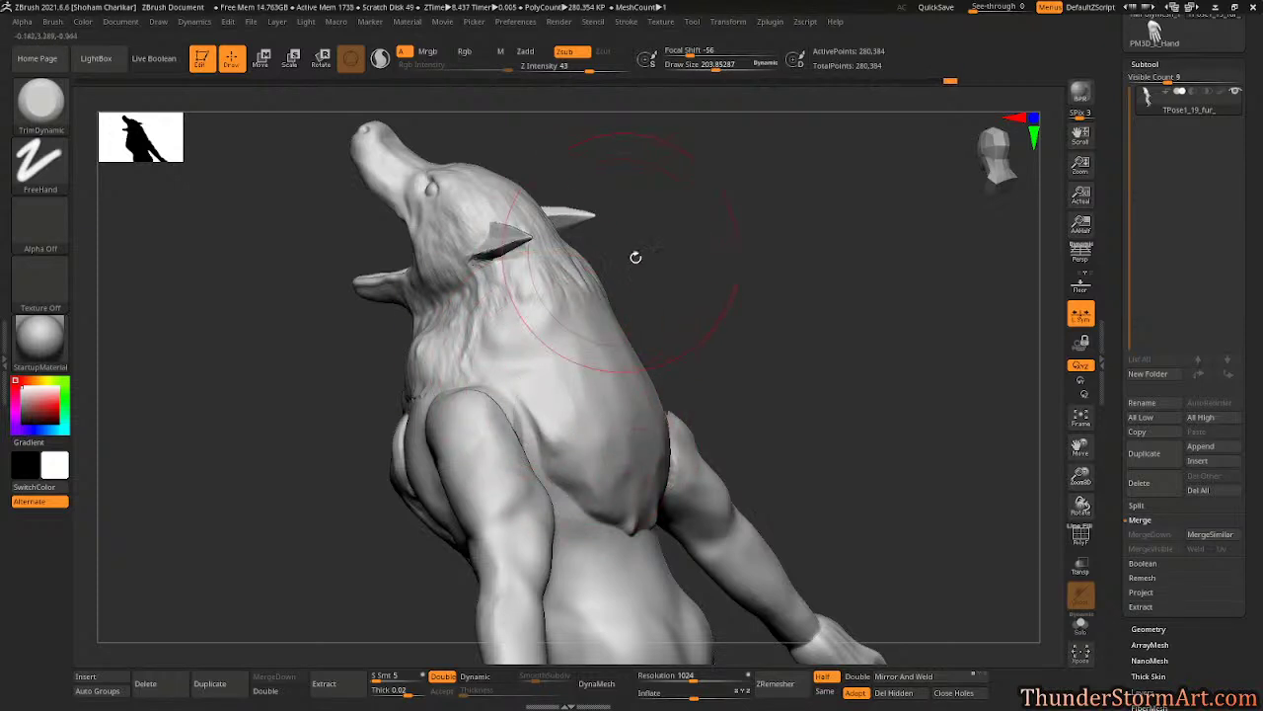
mouse_move(636, 256)
left_mouse_down()
mouse_move(744, 237)
mouse_move(640, 310)
mouse_move(694, 293)
left_mouse_up()
- Reshape the chest and neck fur in profile with the Move Topological brush at a draw size of about 204
key("b")
key("m")
key("t")
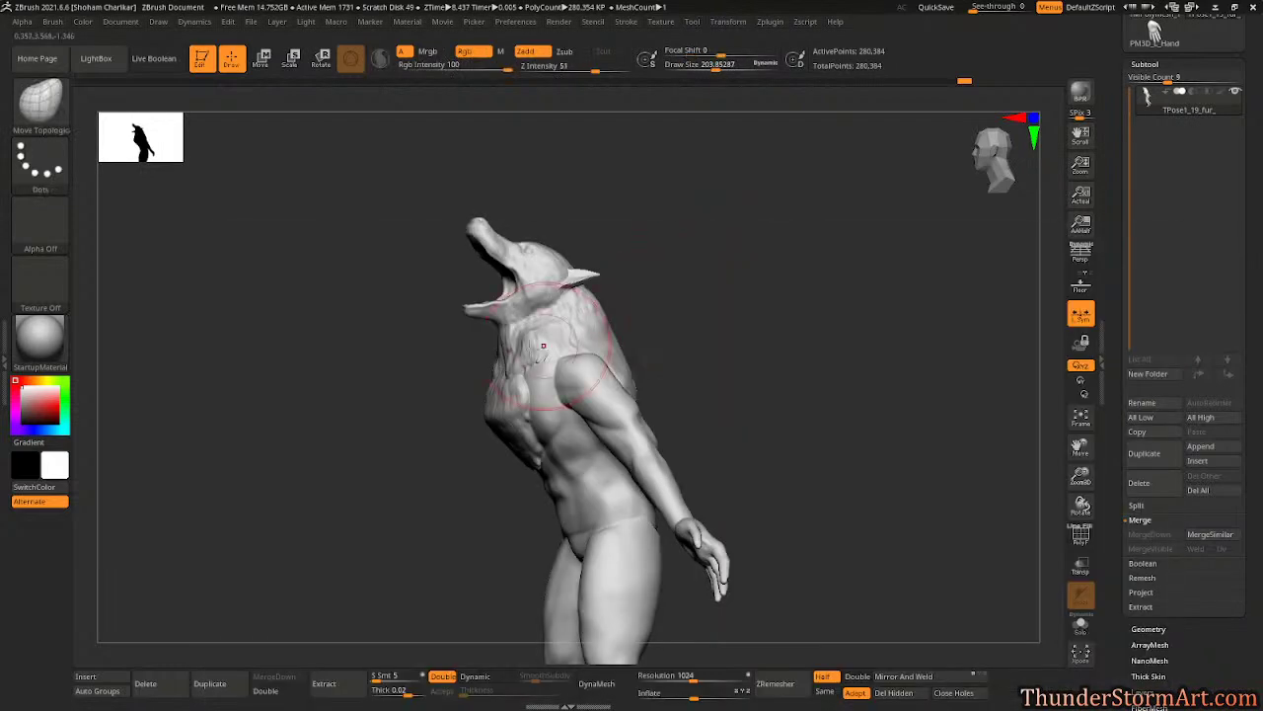
left_click_drag(489, 381, 492, 419)
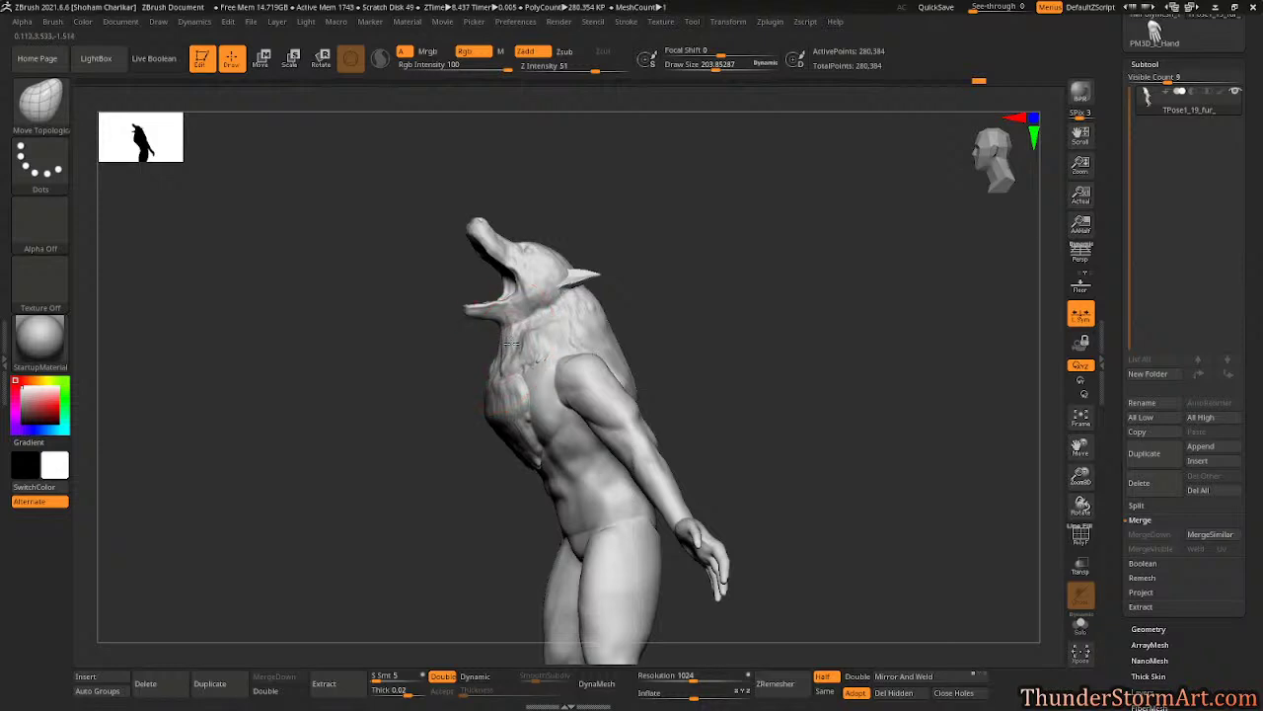
mouse_move(611, 296)
left_mouse_down()
mouse_move(671, 279)
mouse_move(558, 319)
left_mouse_up()
- Flatten the chest fur with the TrimDynamic brush at a draw size of about 138
mouse_move(599, 293)
left_mouse_down()
mouse_move(629, 288)
mouse_move(570, 333)
mouse_move(668, 271)
mouse_move(697, 286)
mouse_move(651, 279)
mouse_move(739, 287)
left_mouse_up()
key("s")
key("b")
key("t")
key("d")
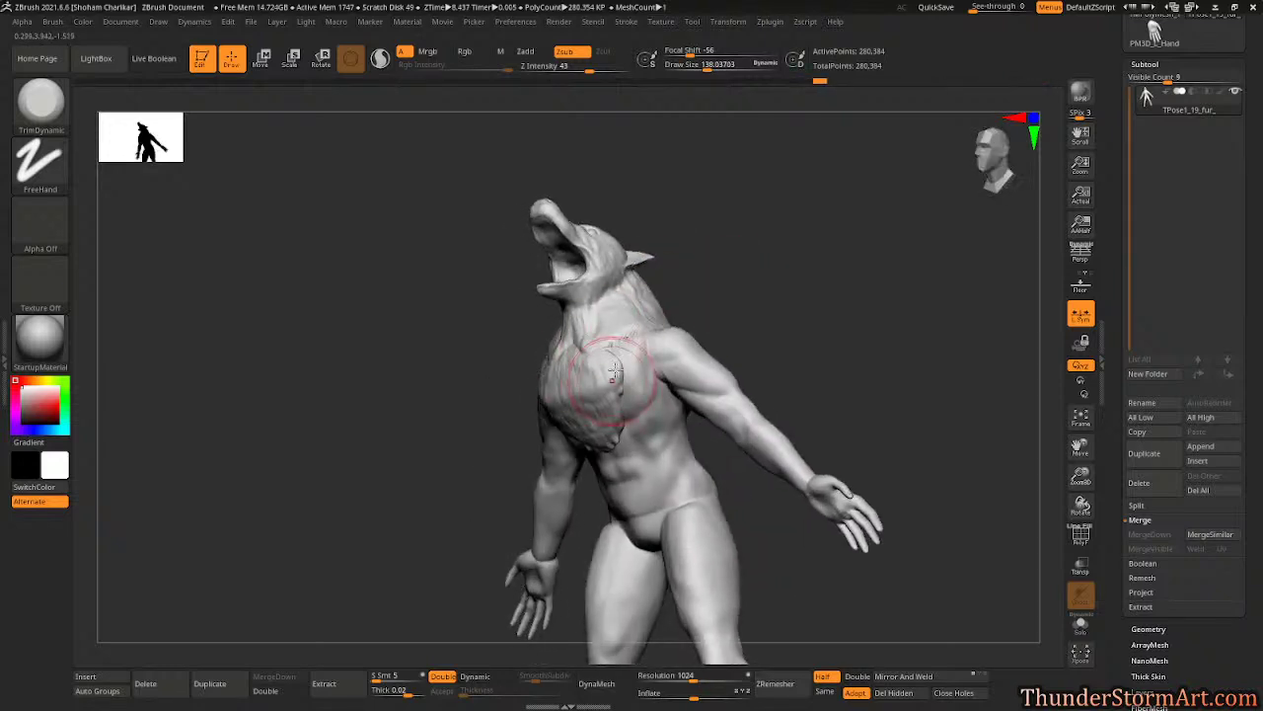
left_click_drag(605, 384, 596, 334)
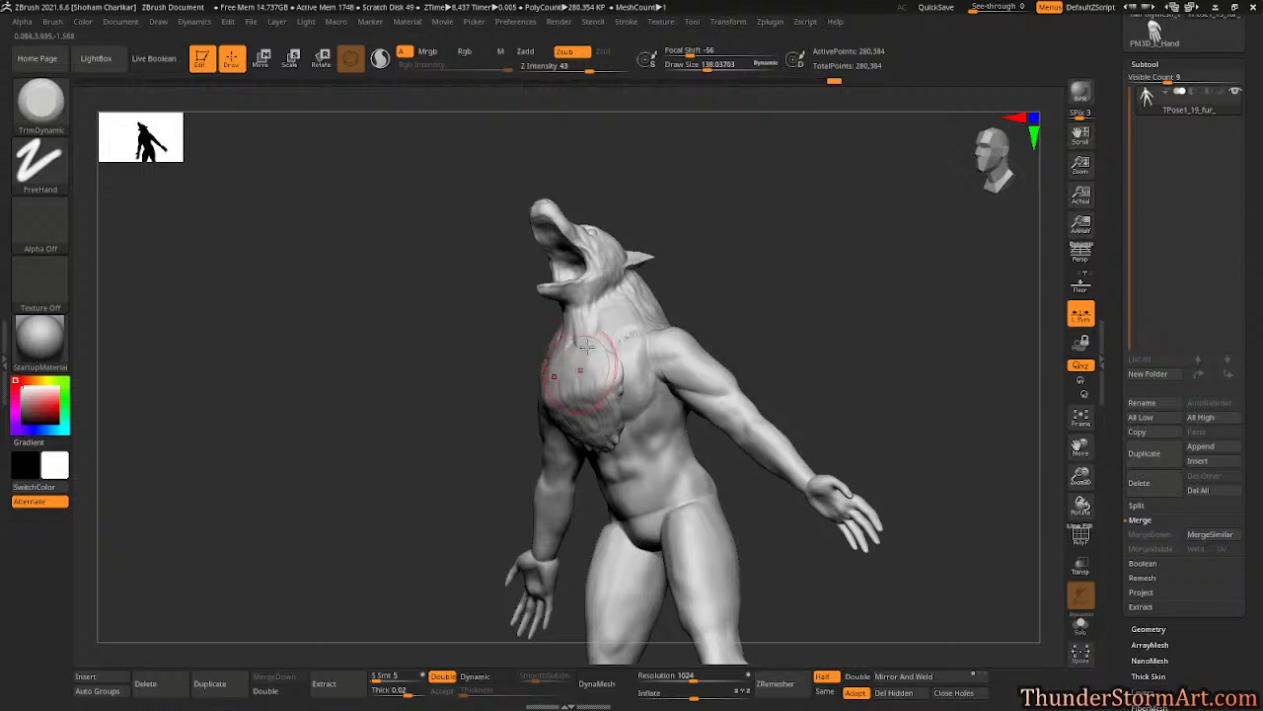
left_click_drag(600, 406, 590, 406)
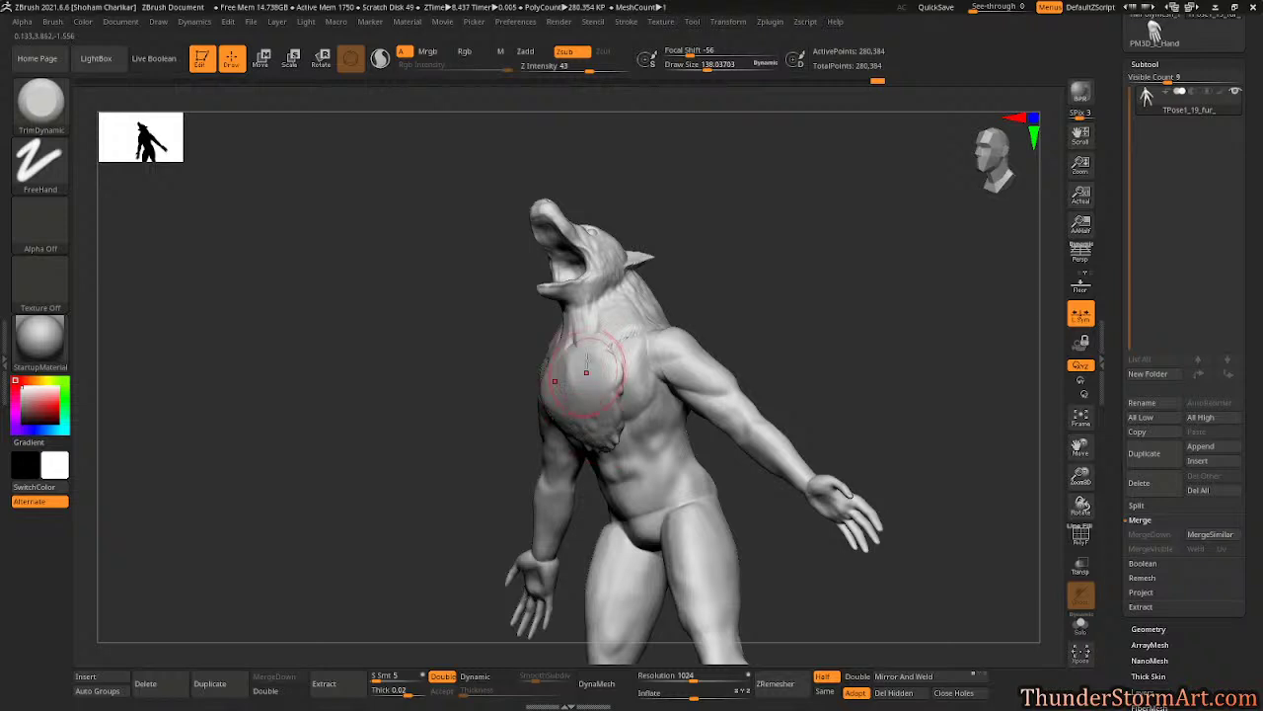
mouse_move(586, 372)
left_mouse_down()
mouse_move(594, 407)
mouse_move(641, 357)
left_mouse_up()
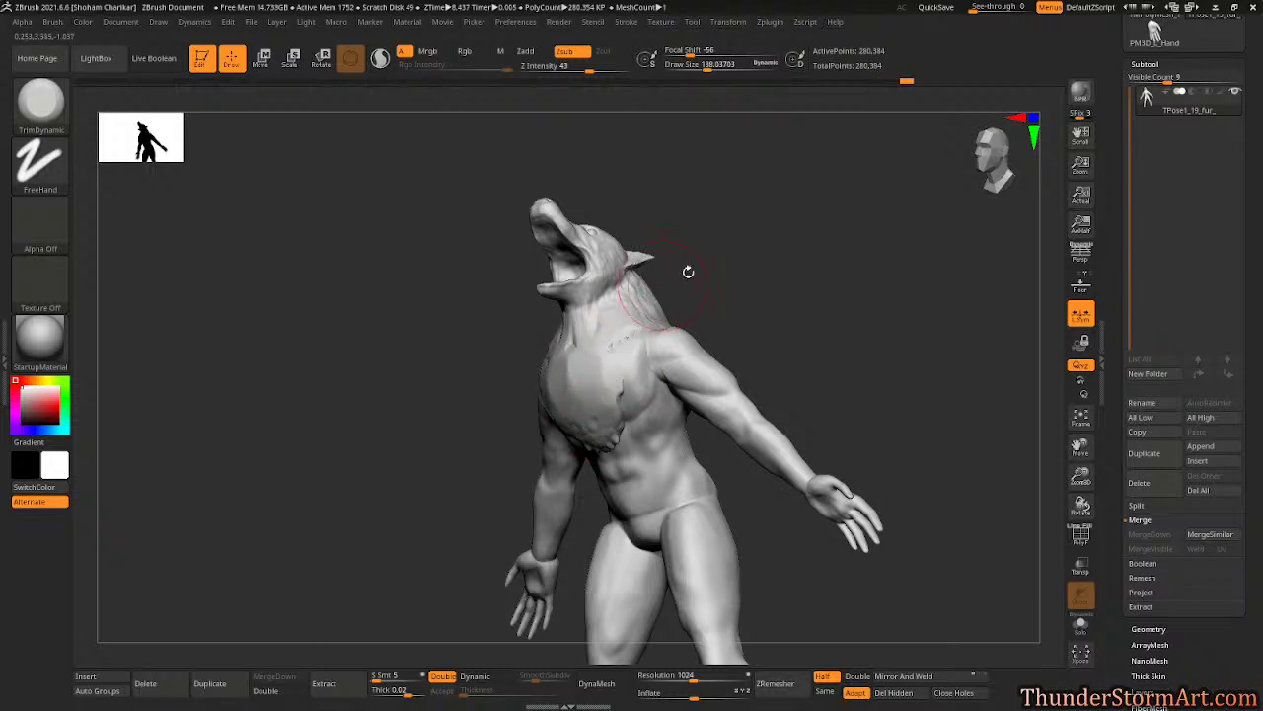
- Smooth the shoulders, arms and the seams where the thighs meet the torso on the front of the figure
mouse_move(688, 270)
left_mouse_down()
mouse_move(796, 251)
mouse_move(766, 257)
left_mouse_up()
left_click_drag(503, 462, 487, 433, "shift")
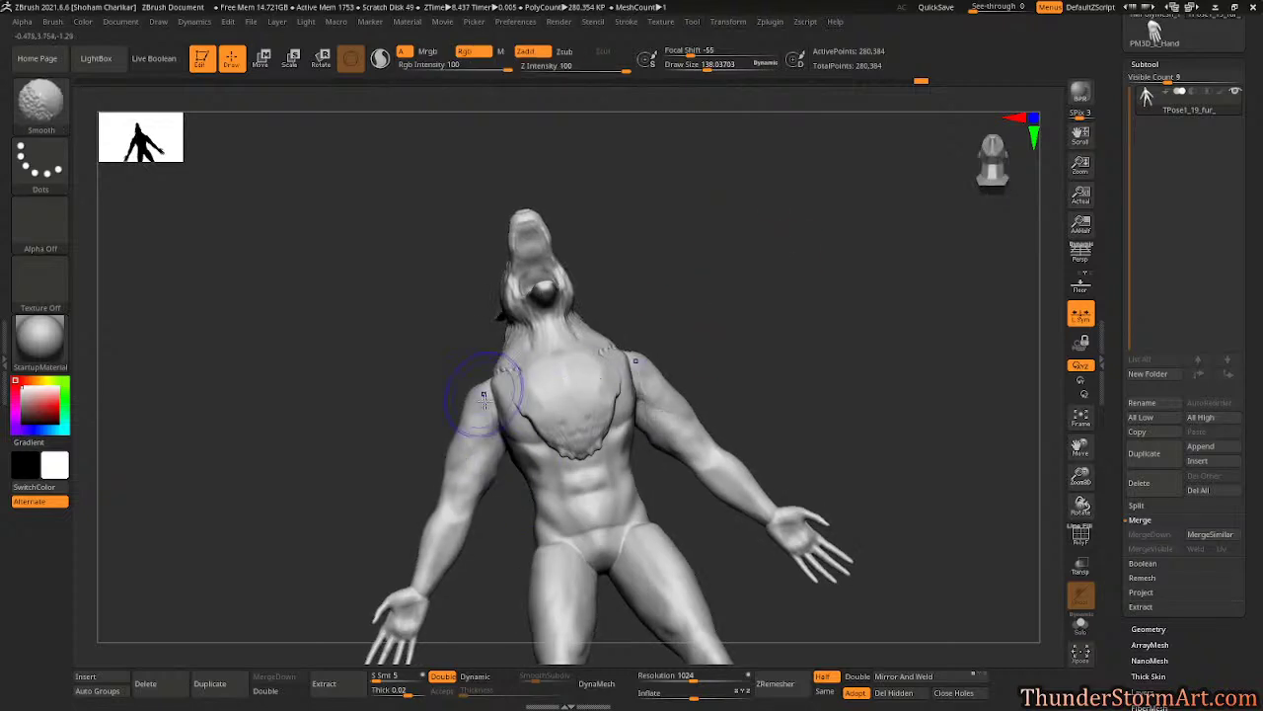
left_click_drag(776, 285, 688, 366)
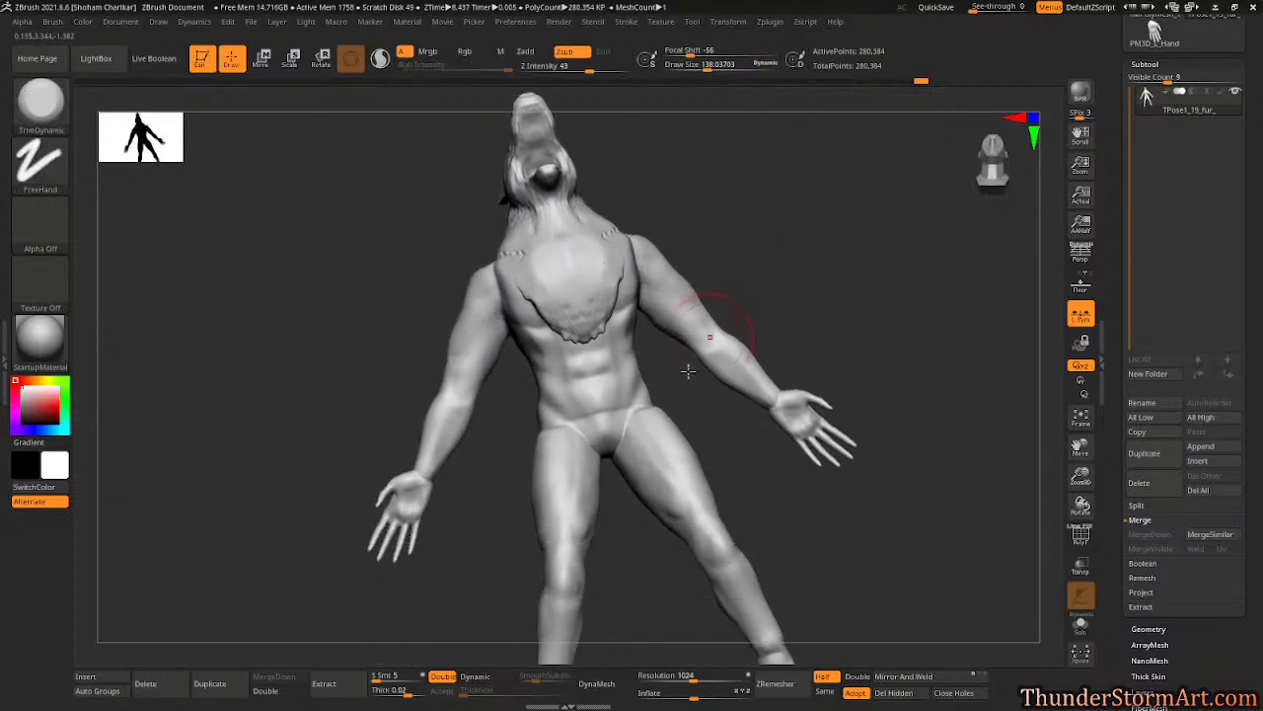
left_click_drag(819, 255, 799, 147, "alt")
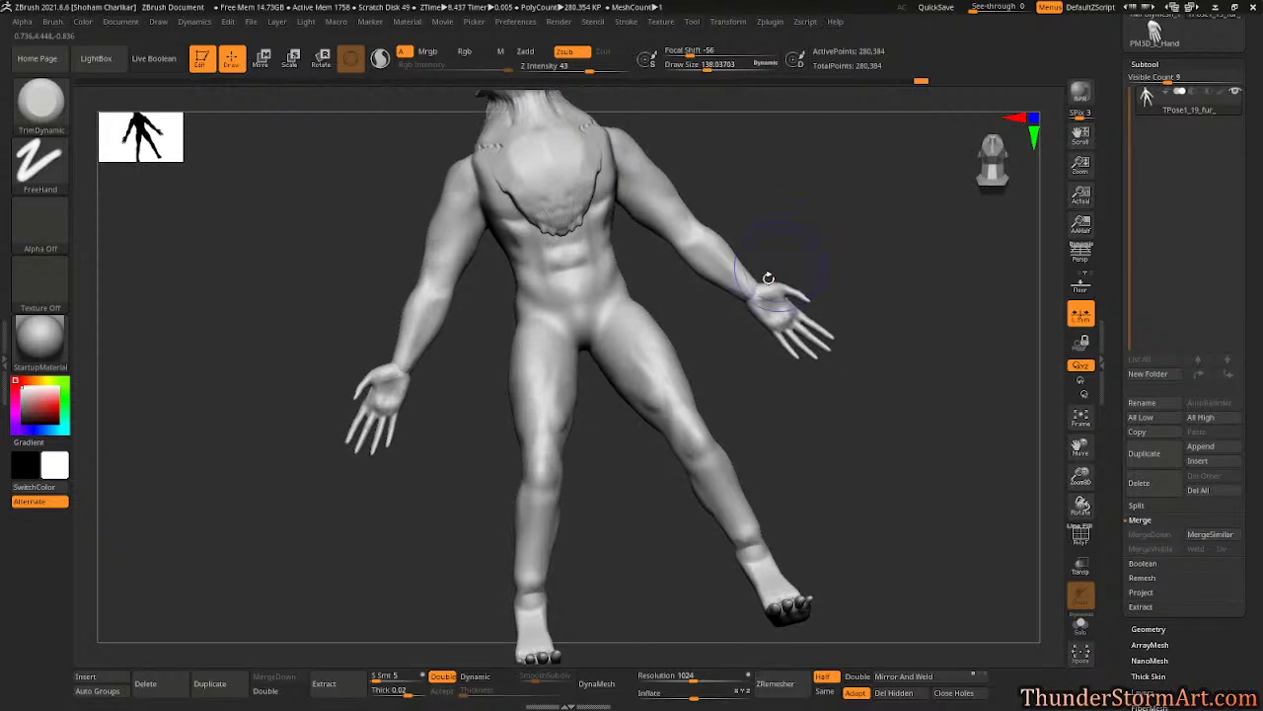
- Smooth the seams below the buttocks, the knees and the lower legs on the back of the figure
mouse_move(748, 214)
left_mouse_down()
mouse_move(592, 232)
mouse_move(538, 281)
left_mouse_up()
left_click_drag(691, 378, 507, 496, "alt")
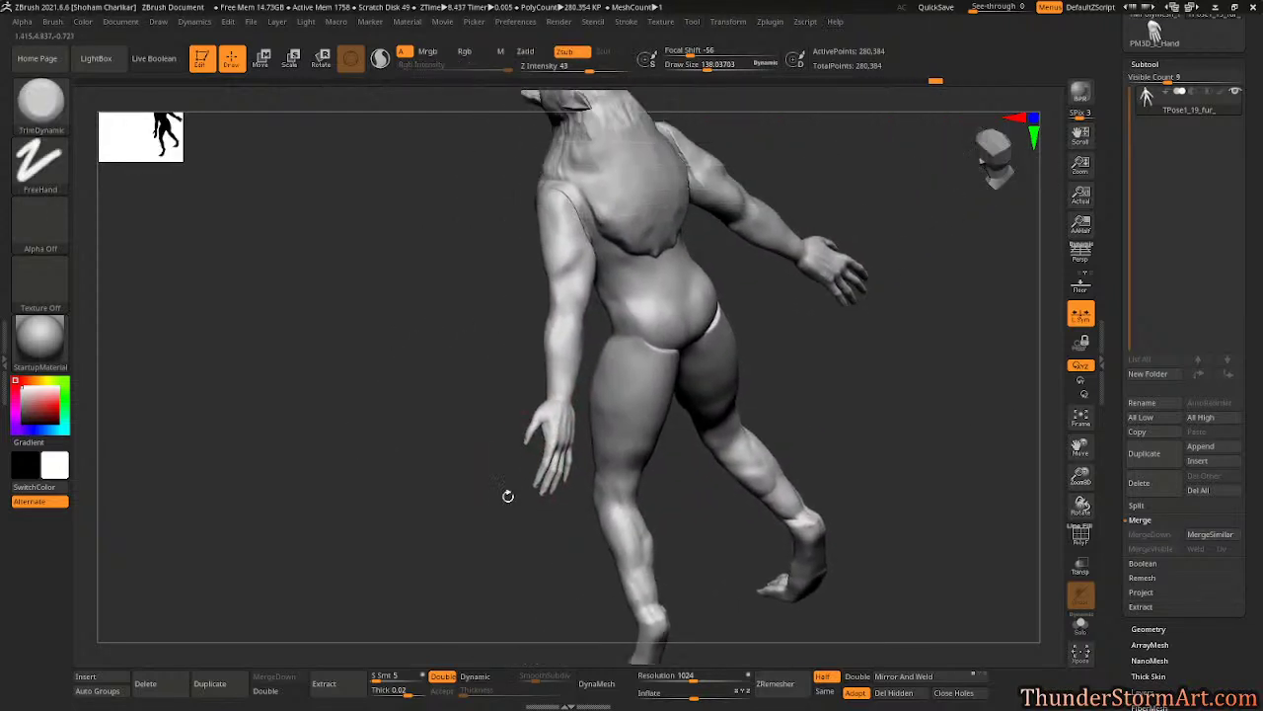
left_click_drag(675, 348, 661, 344, "shift")
left_click_drag(750, 335, 727, 302)
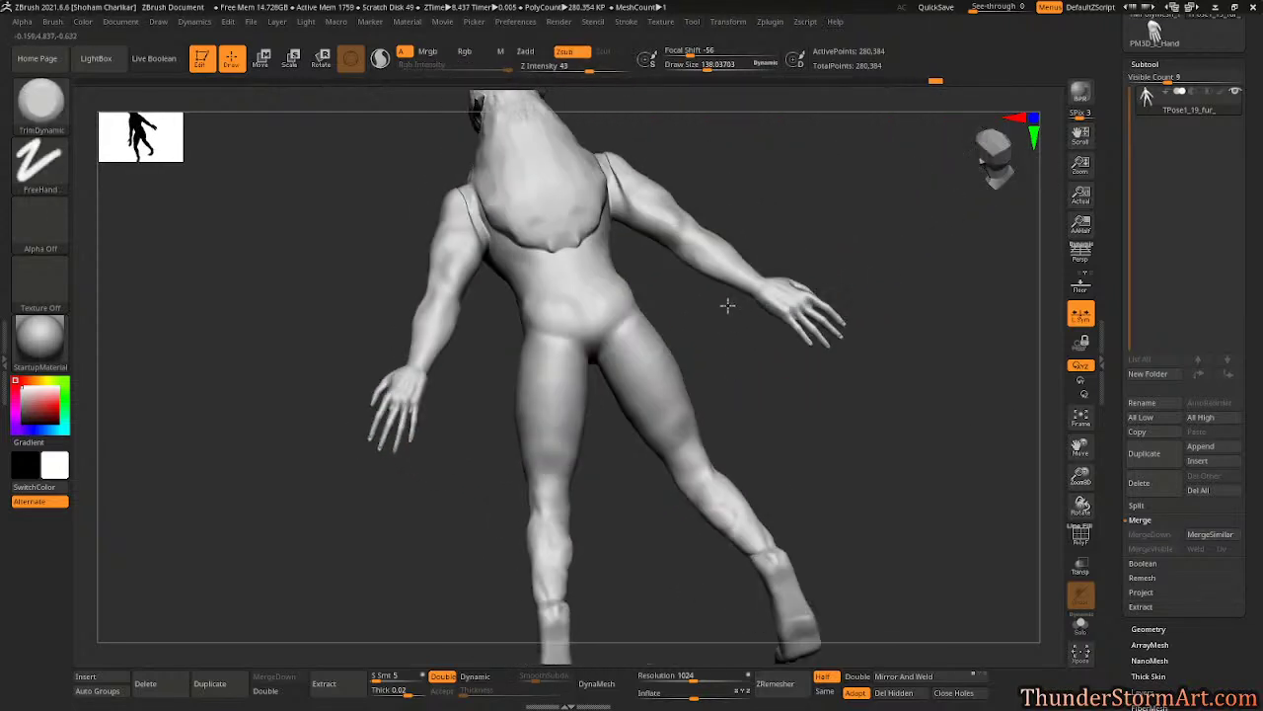
left_click_drag(770, 418, 726, 206)
mouse_move(614, 461)
left_mouse_down()
mouse_move(610, 495)
mouse_move(541, 428)
left_mouse_up()
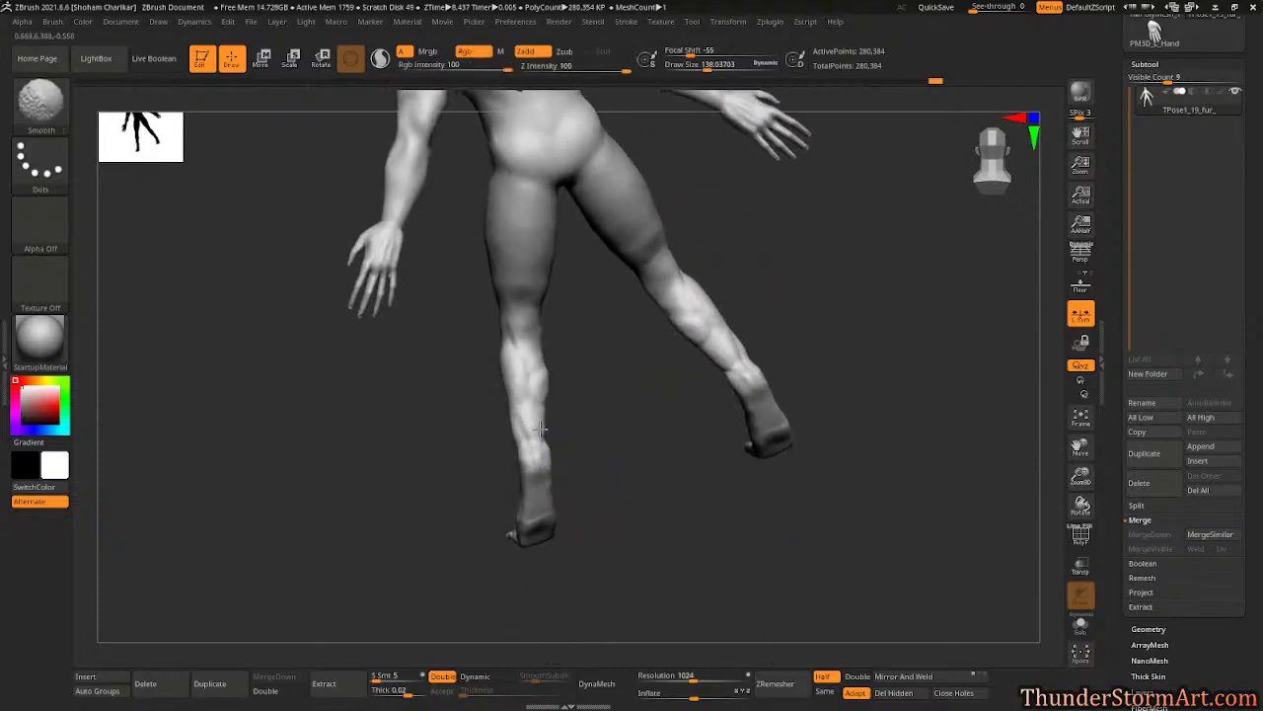
left_click_drag(697, 267, 728, 325, "shift")
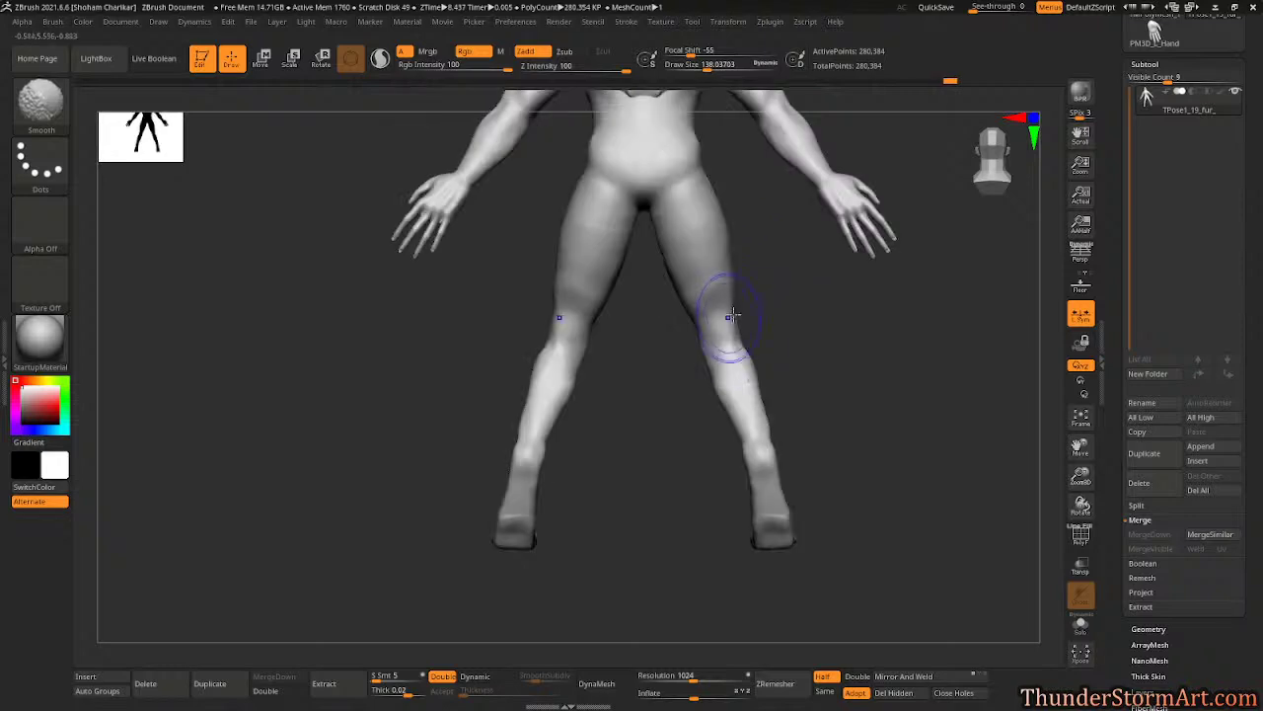
left_click_drag(840, 428, 747, 258)
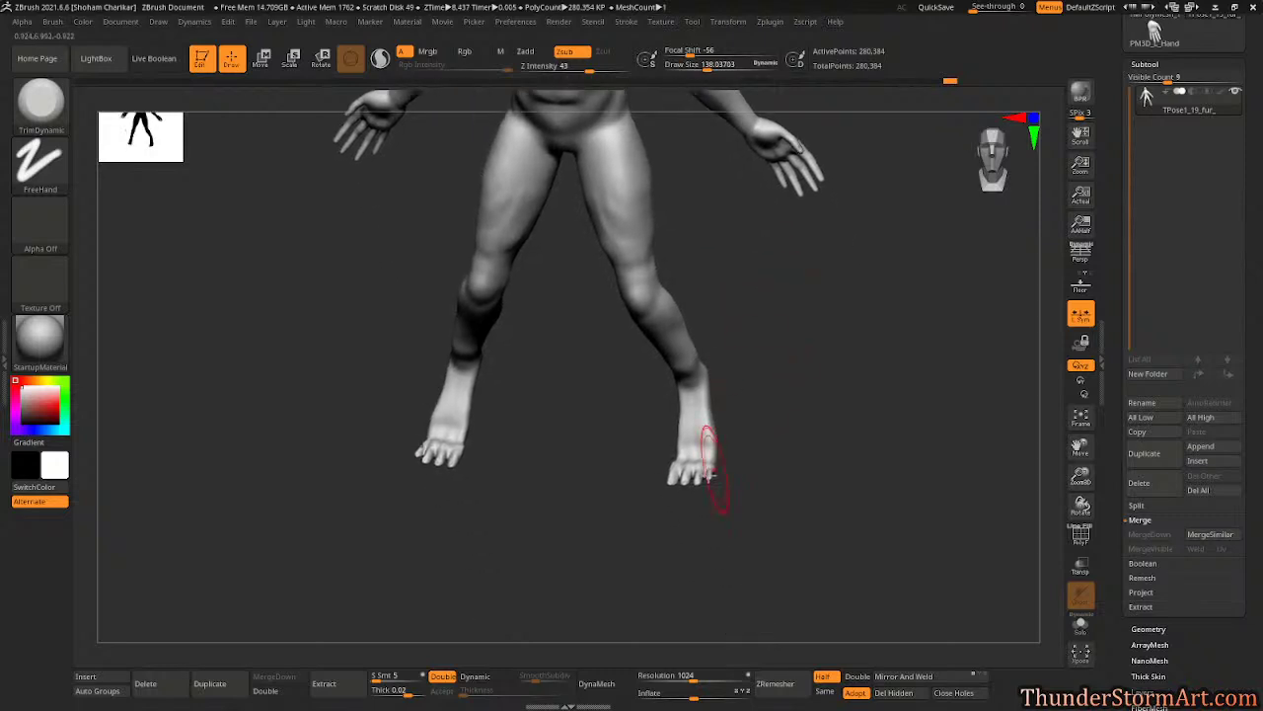
- Smooth the abdomen and blend the jagged edge of the chest fur into the torso and shoulders
mouse_move(785, 360)
left_mouse_down()
mouse_move(761, 516)
mouse_move(750, 510)
mouse_move(806, 552)
mouse_move(774, 440)
mouse_move(804, 544)
mouse_move(825, 539)
left_mouse_up()
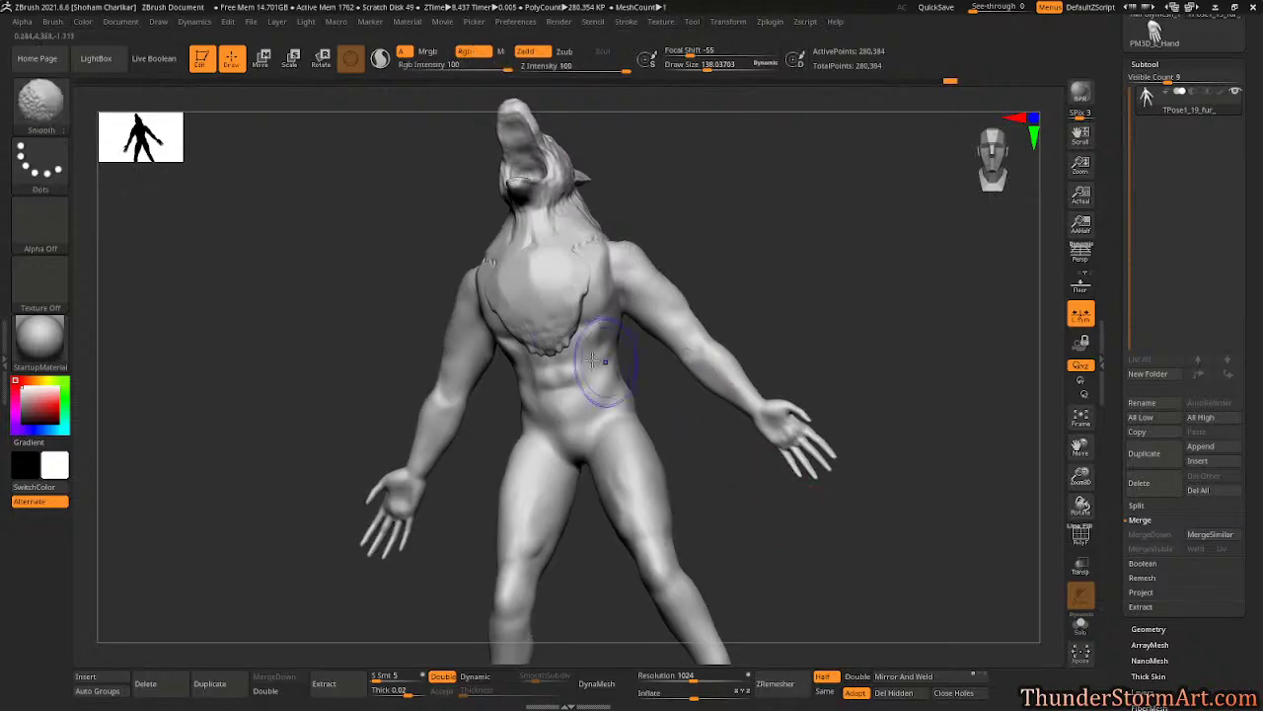
mouse_move(567, 345)
left_mouse_down("shift")
mouse_move(536, 347)
mouse_move(581, 286)
left_mouse_up("shift")
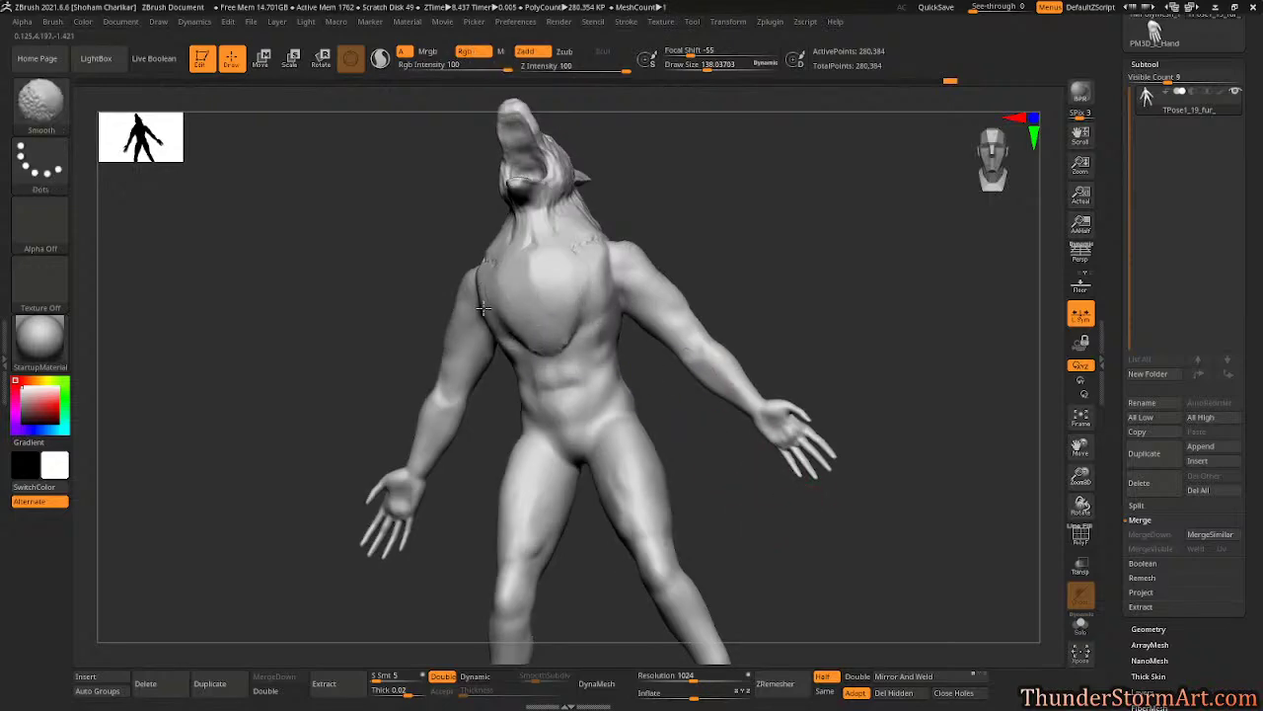
left_click_drag(483, 309, 523, 297, "shift")
- Build up the shoulder muscles with the ClayBuildup brush at a draw size of about 75
mouse_move(770, 234)
left_mouse_down()
mouse_move(765, 225)
mouse_move(727, 333)
mouse_move(690, 331)
mouse_move(671, 362)
mouse_move(601, 353)
left_mouse_up()
key("b")
key("c")
key("b")
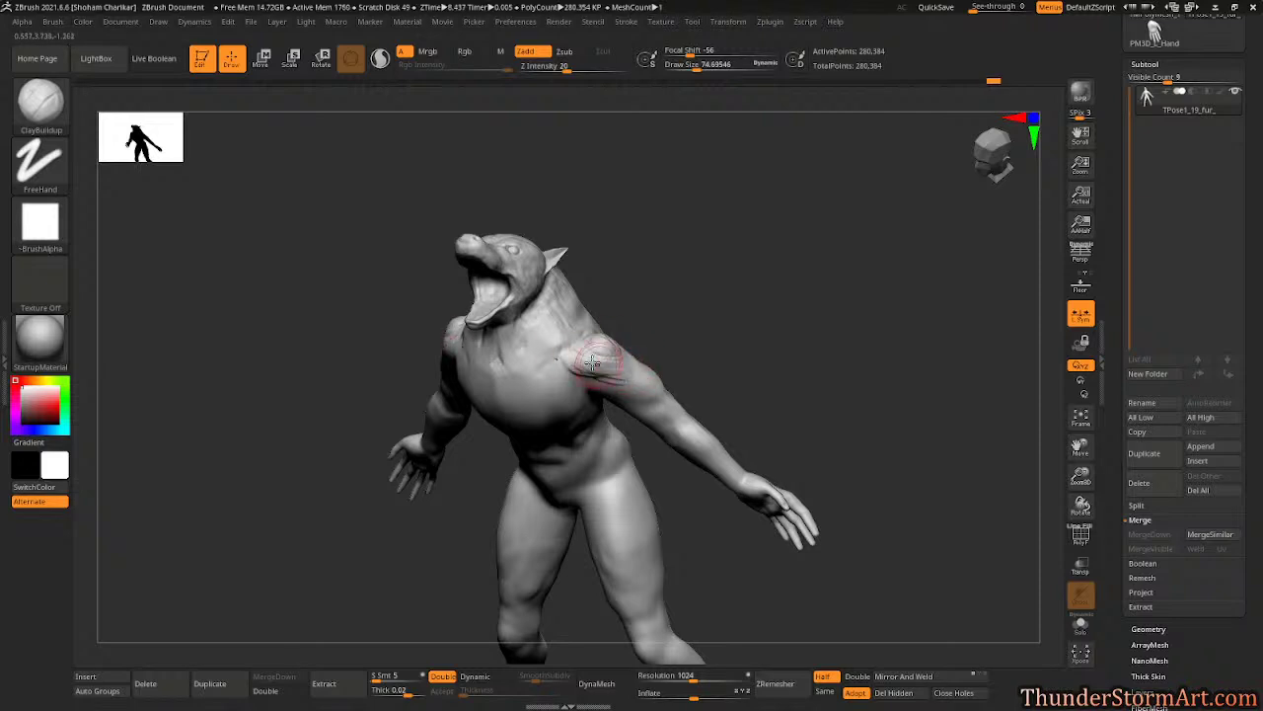
right_click_drag(604, 370, 632, 365)
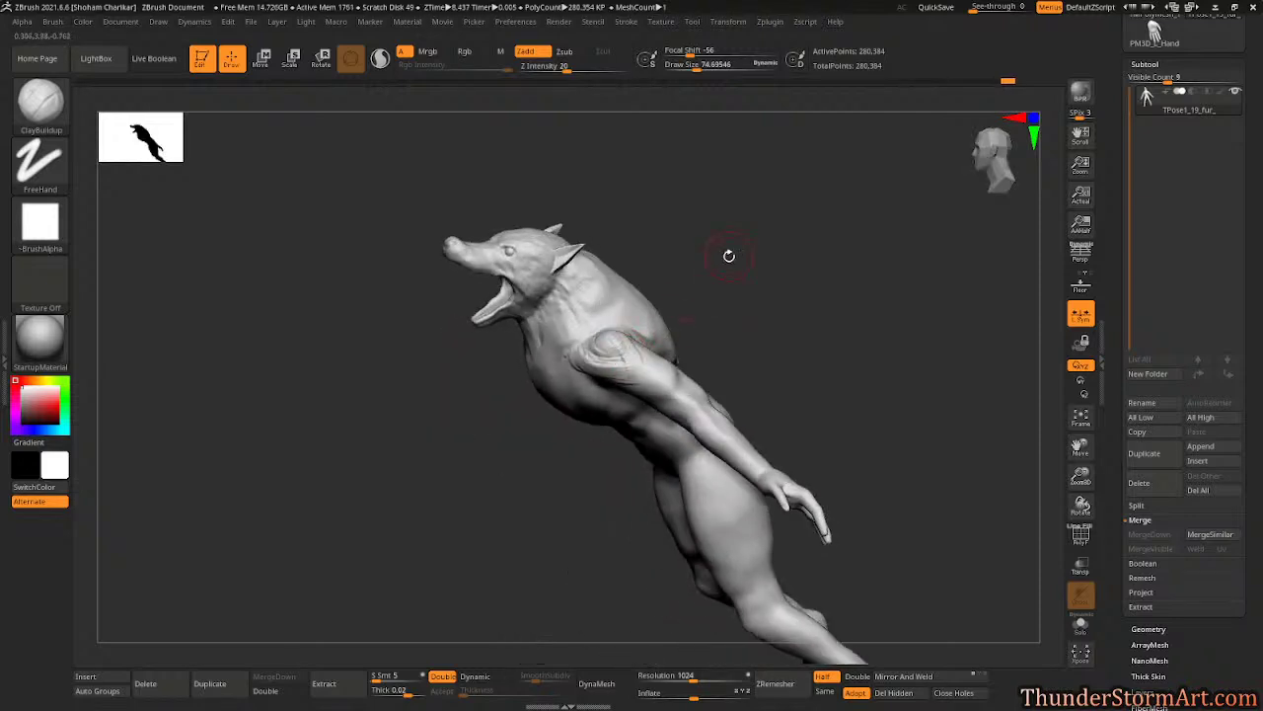
right_click_drag(728, 256, 621, 328)
left_click_drag(627, 327, 621, 364)
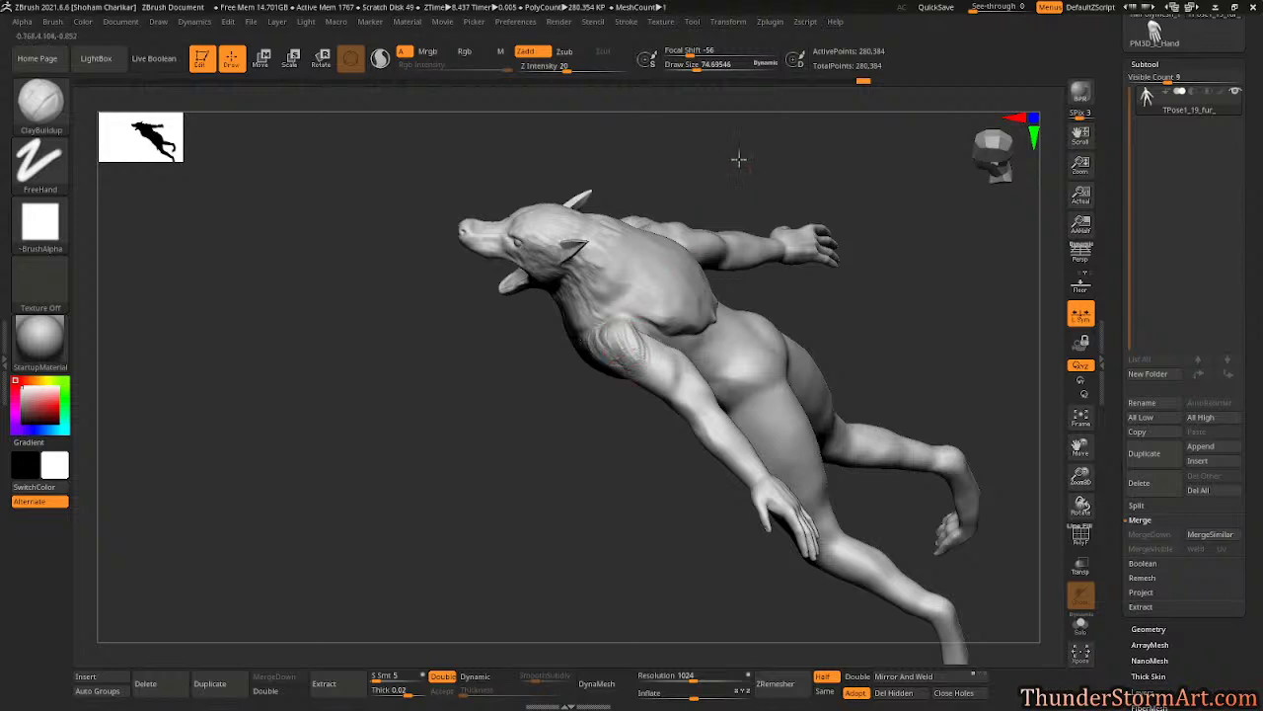
mouse_move(738, 159)
left_mouse_down()
mouse_move(761, 161)
mouse_move(677, 282)
left_mouse_up()
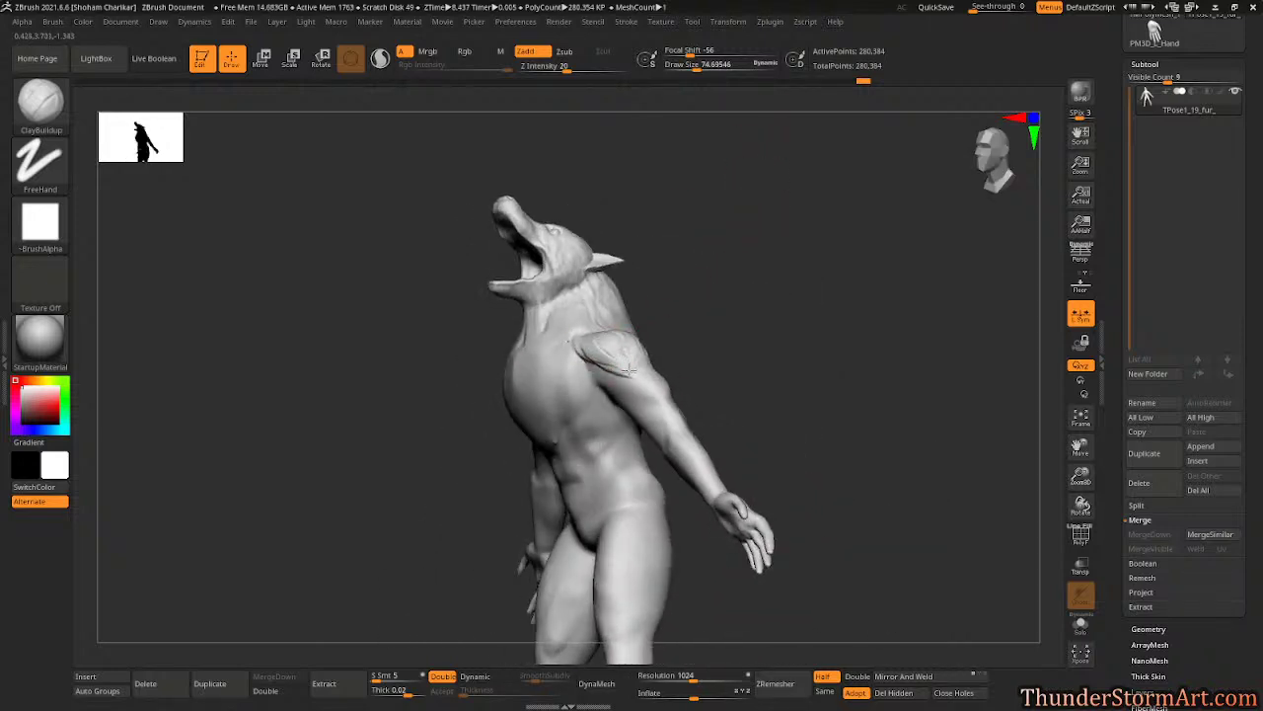
- Smooth the clay strokes on the shoulder and blend them into the upper arm
left_click_drag(681, 345, 592, 335)
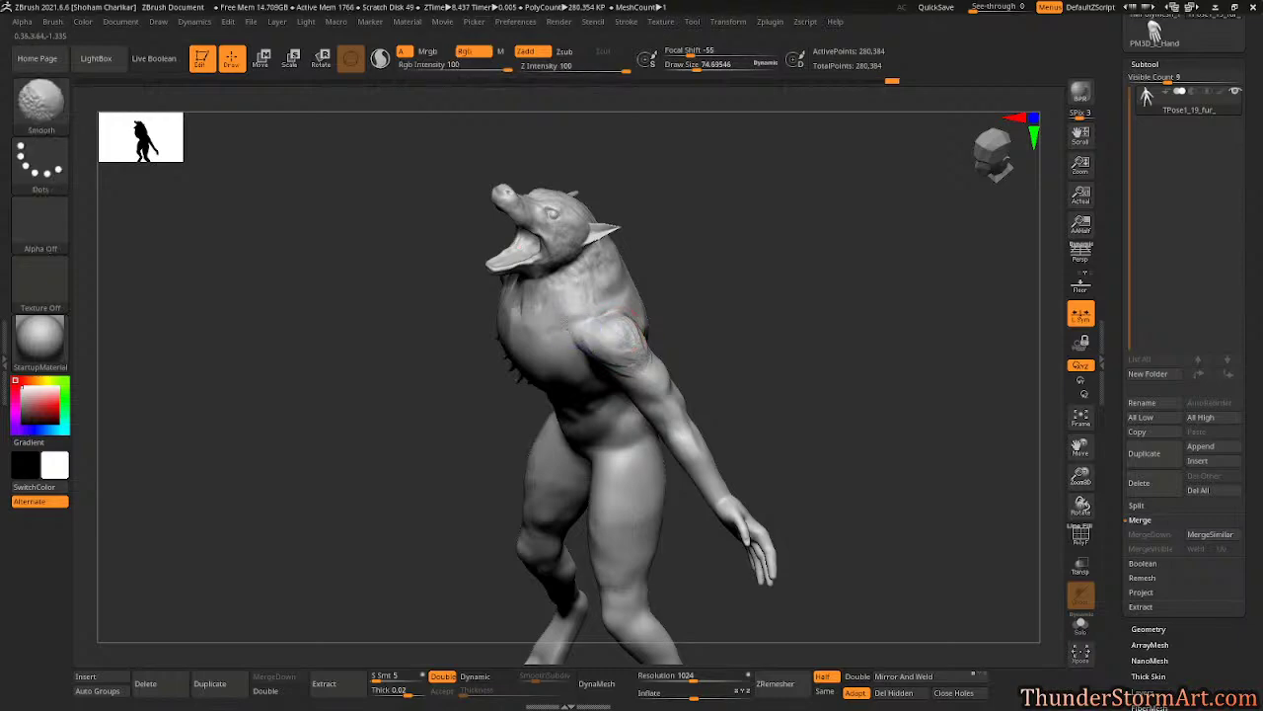
mouse_move(711, 253)
left_mouse_down()
mouse_move(755, 324)
mouse_move(809, 264)
left_mouse_up()
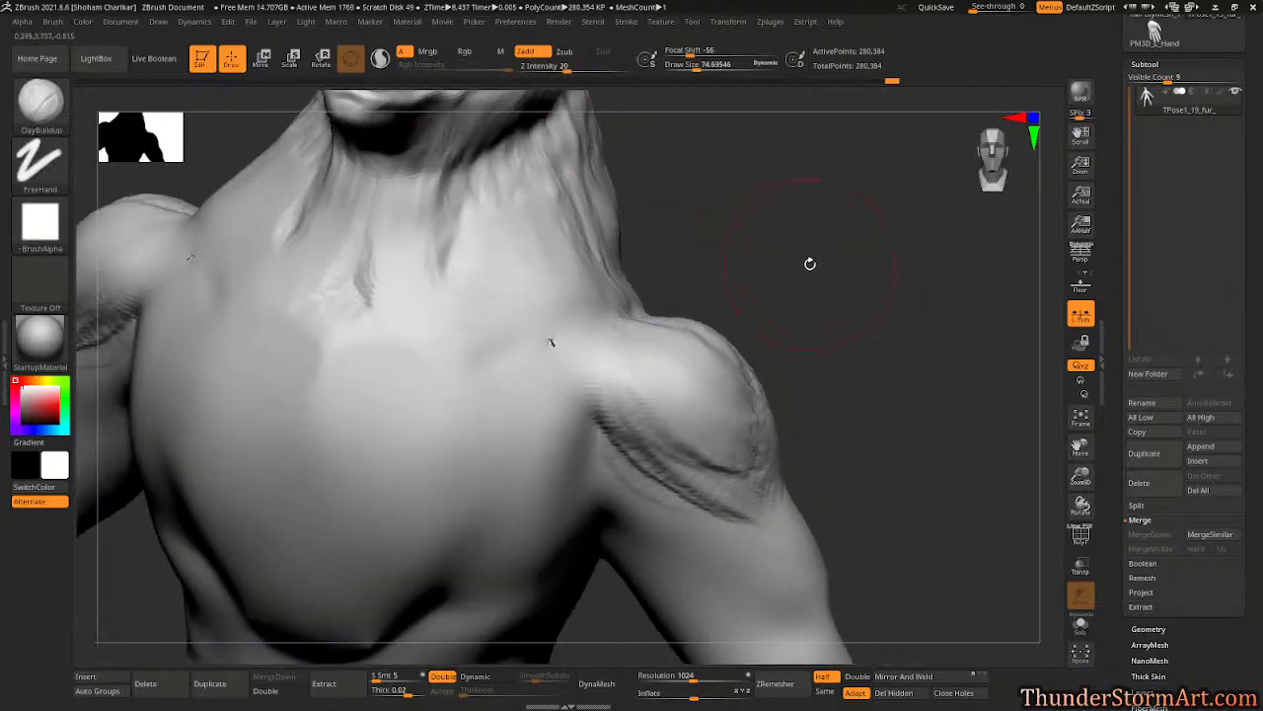
mouse_move(691, 360)
left_mouse_down("shift")
mouse_move(626, 386)
mouse_move(651, 414)
left_mouse_up("shift")
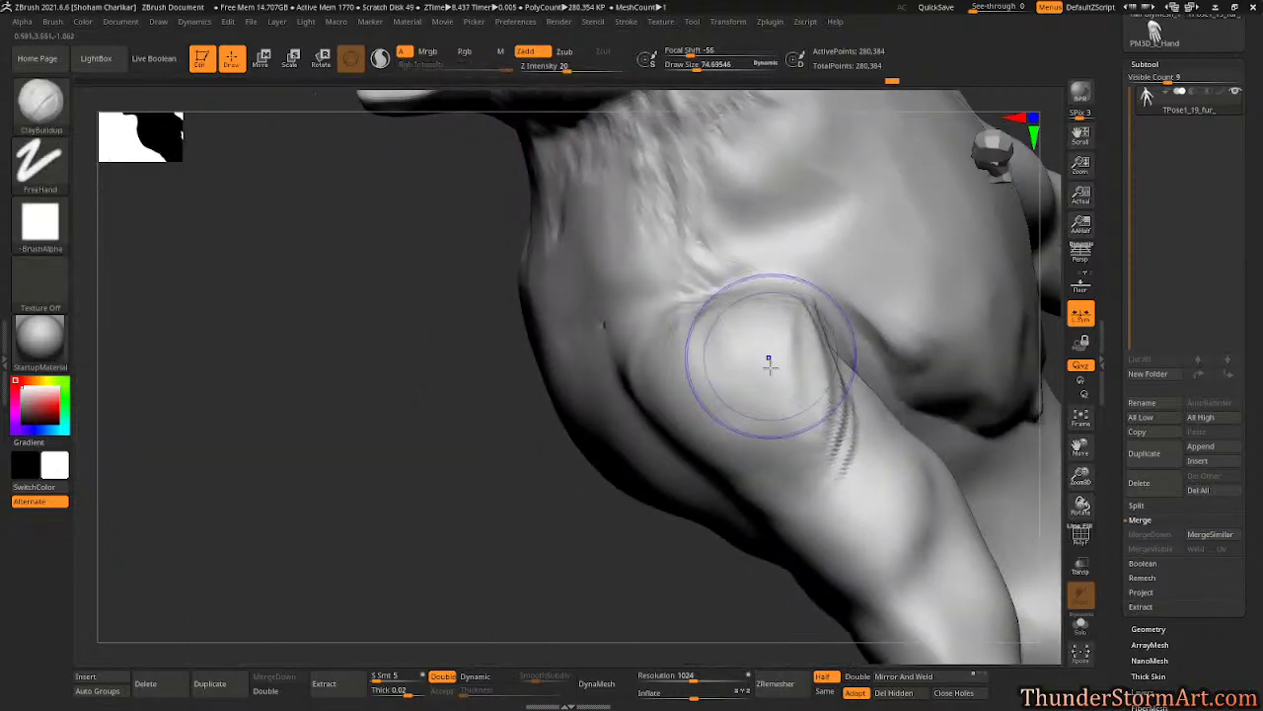
left_click_drag(766, 361, 789, 316, "shift")
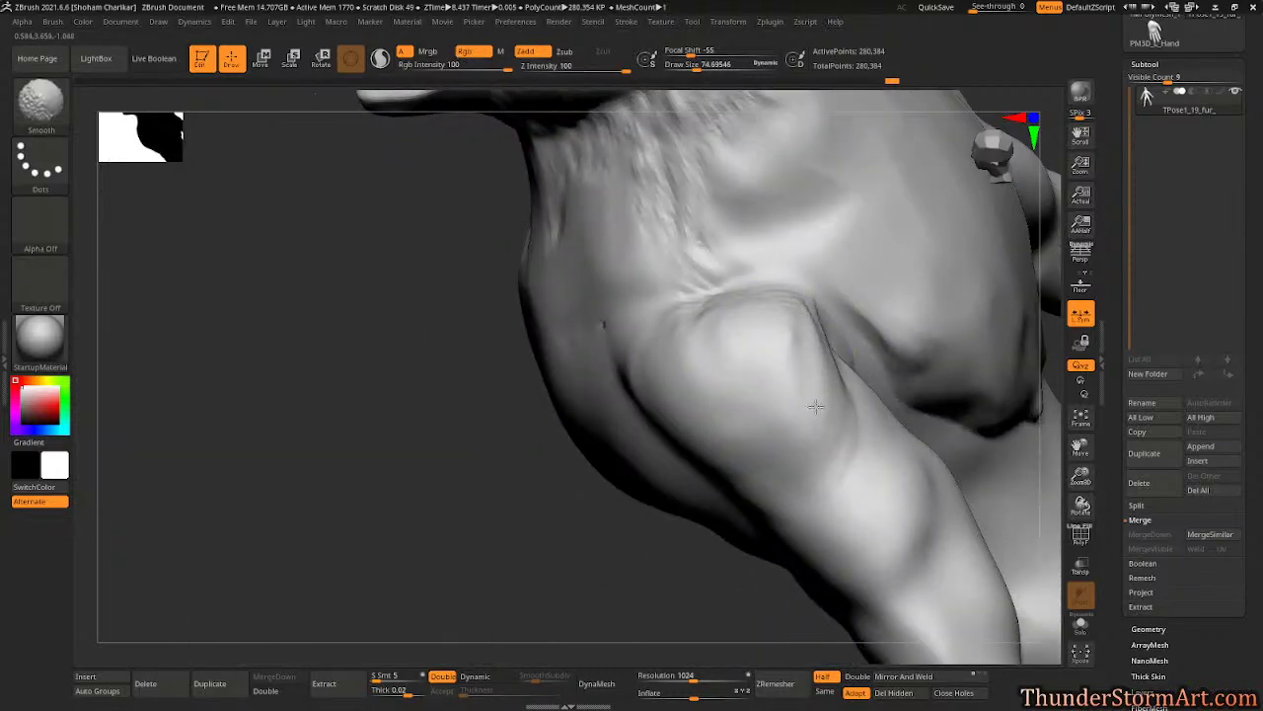
- Smooth the small pinched spot on the upper chest beside the shoulder, using draw sizes of about 40 and 11
mouse_move(533, 464)
left_mouse_down()
mouse_move(602, 508)
mouse_move(651, 474)
left_mouse_up()
mouse_move(798, 259)
left_mouse_down()
mouse_move(790, 231)
mouse_move(818, 274)
mouse_move(790, 234)
left_mouse_up()
mouse_move(826, 287)
left_mouse_down("alt")
mouse_move(852, 235)
mouse_move(770, 246)
mouse_move(835, 248)
left_mouse_up("alt")
key("s")
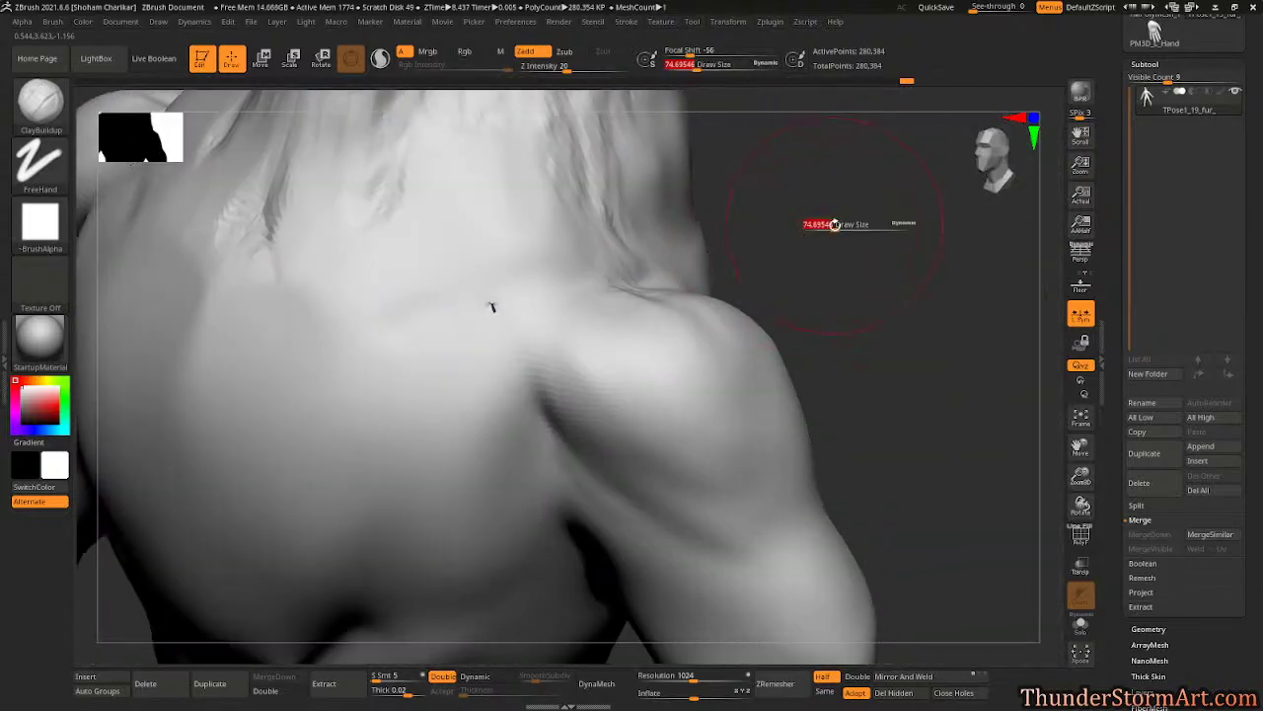
key("s")
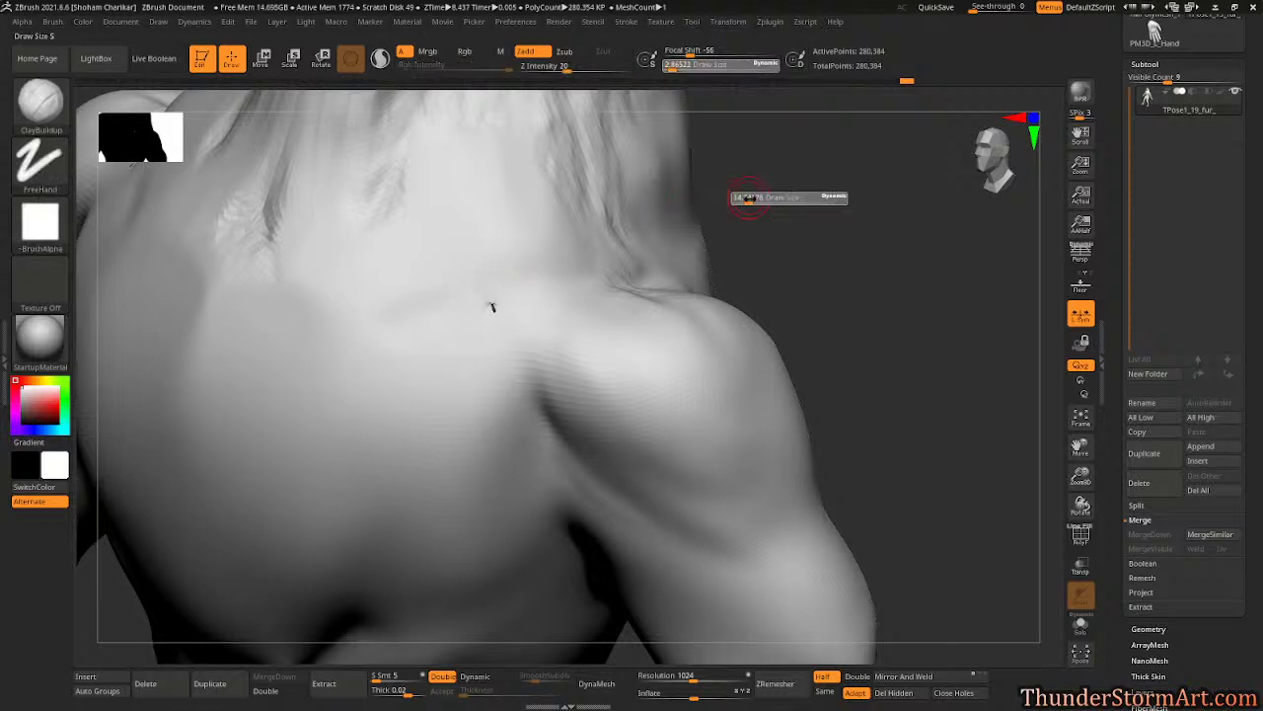
left_click_drag(741, 199, 757, 200)
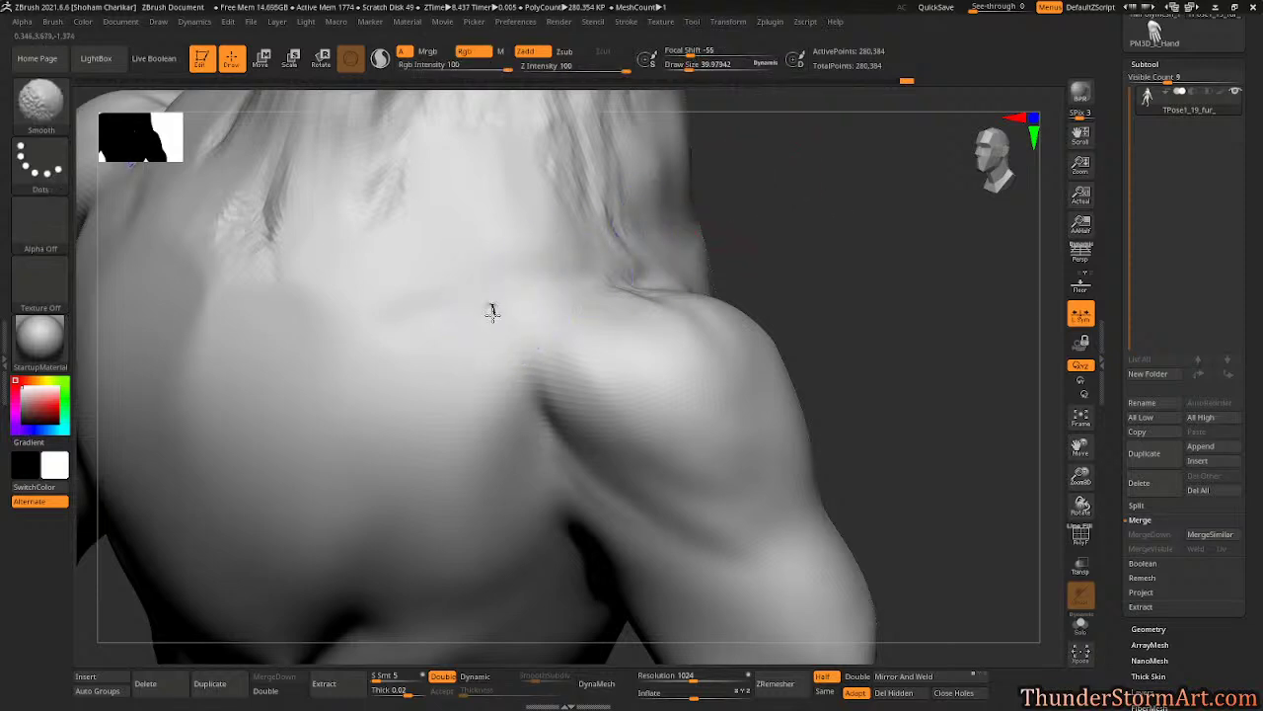
key("shift")
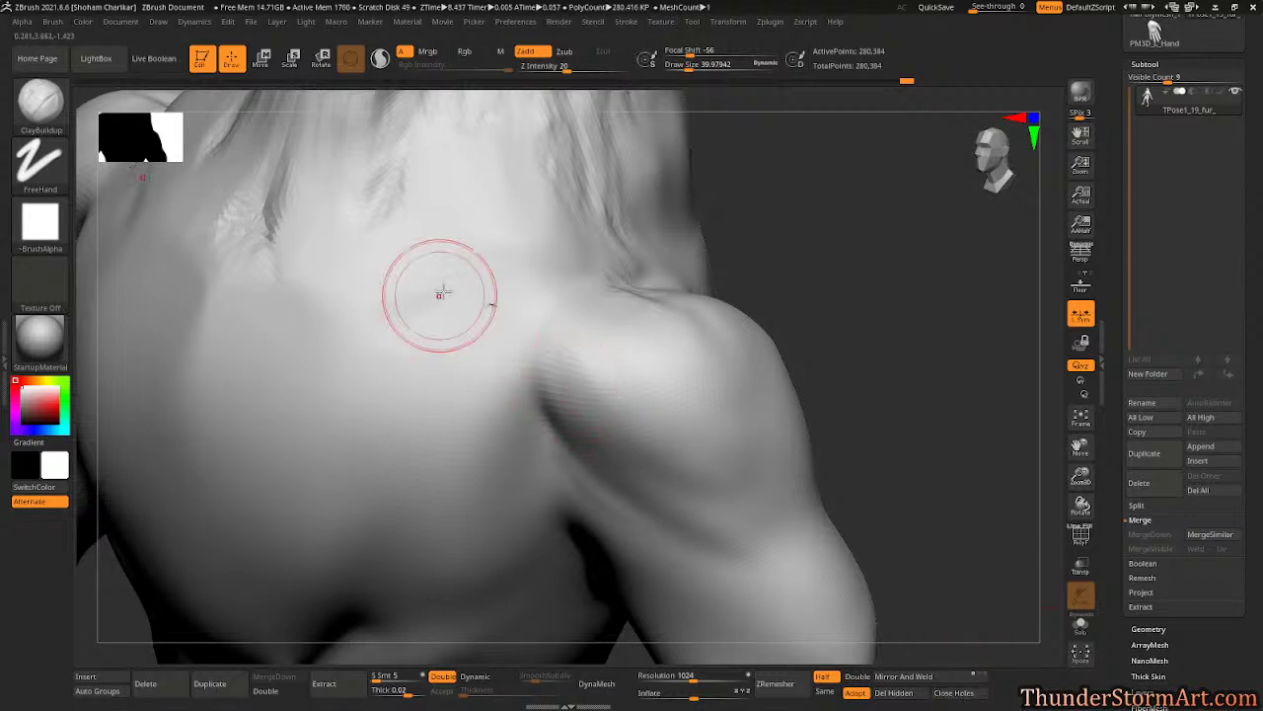
key("shift")
key("shift")
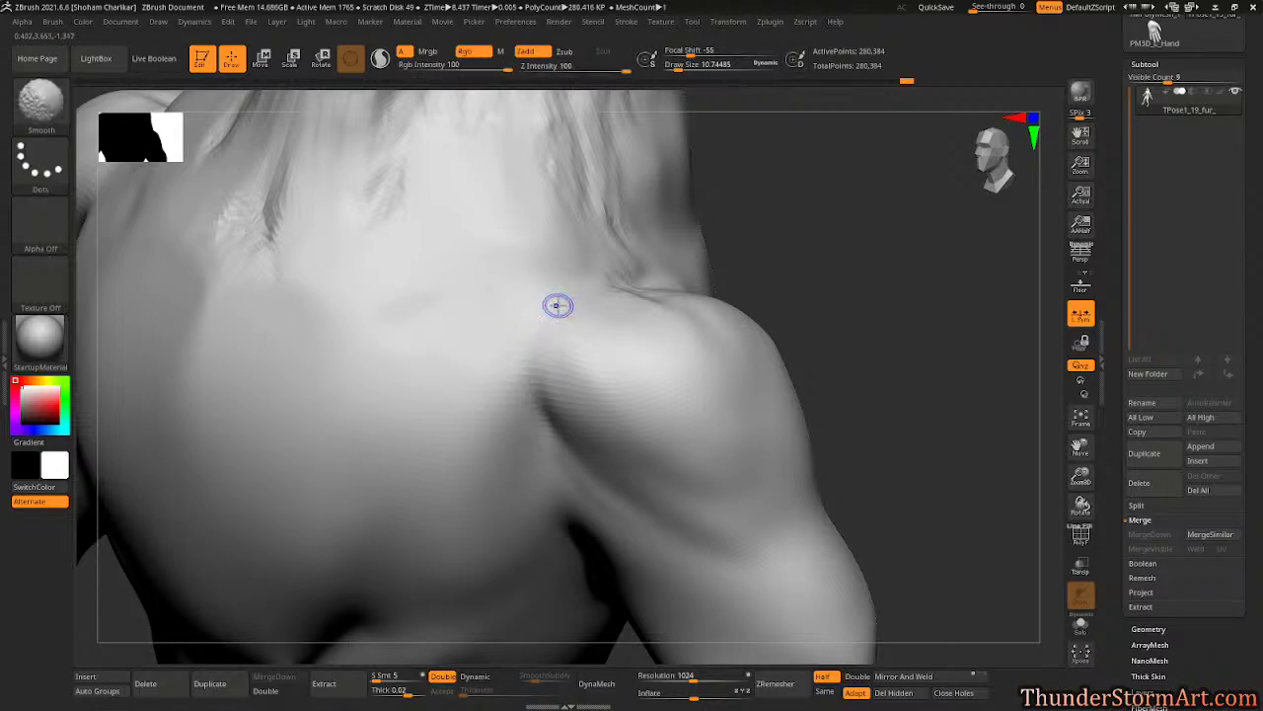
- Check the body's wireframe and run ZRemesher on it with the option to keep the same polygon count
key("shift+f")
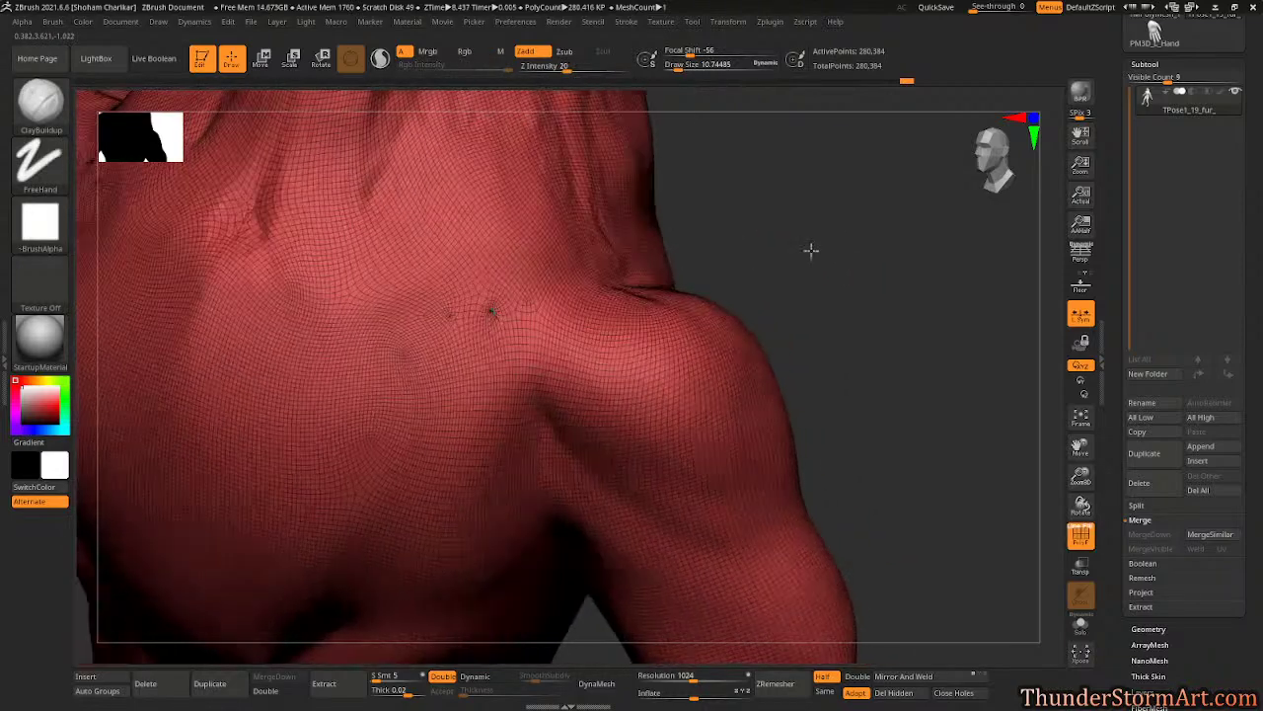
key("shift+f")
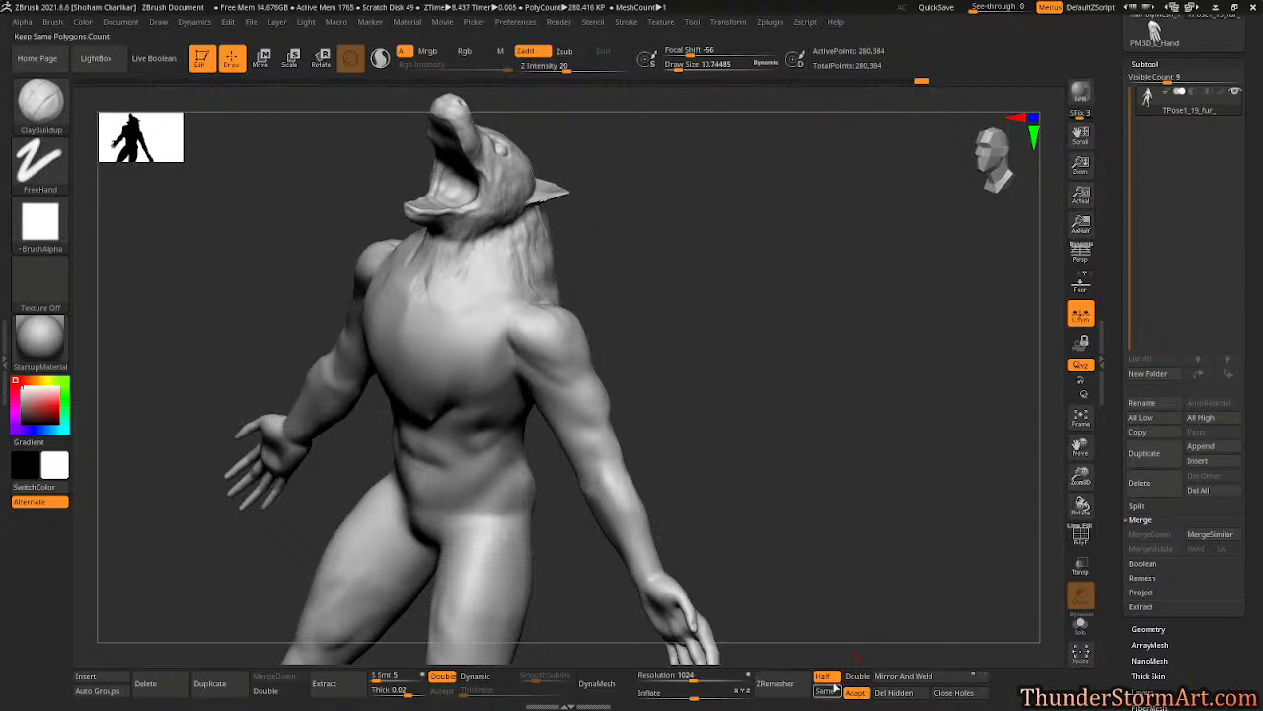
left_click(827, 691)
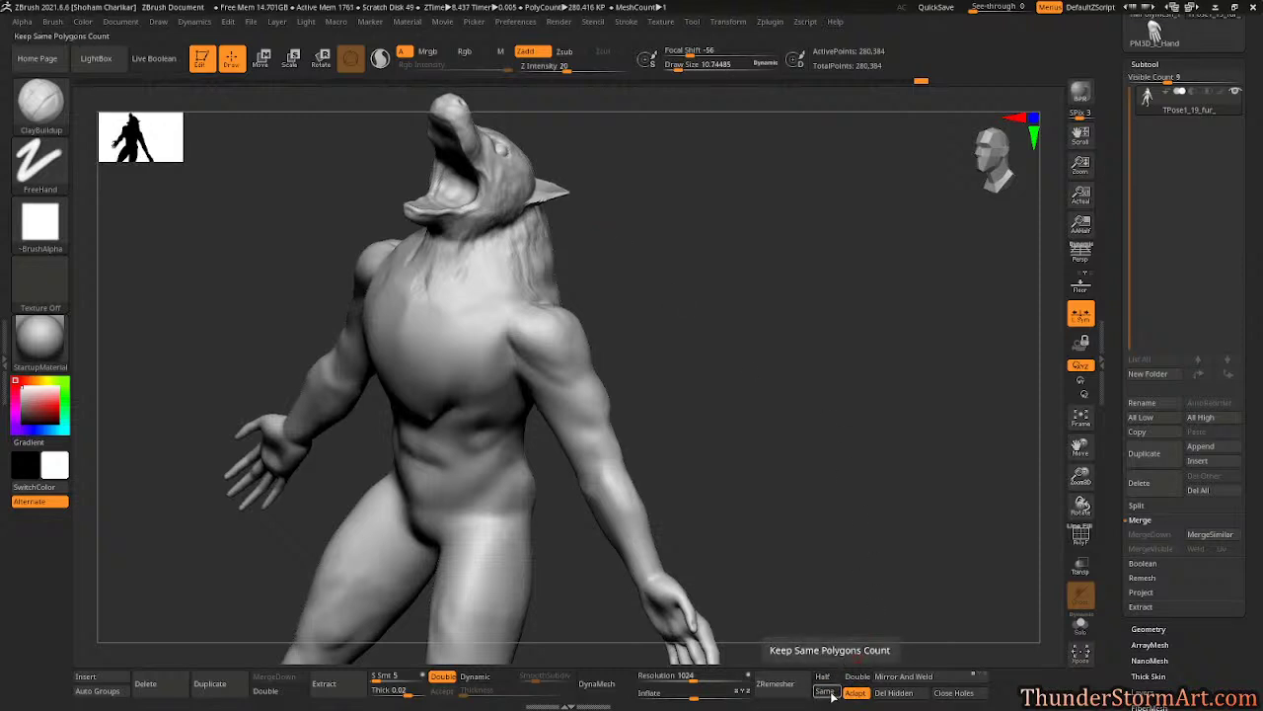
left_click(775, 683)
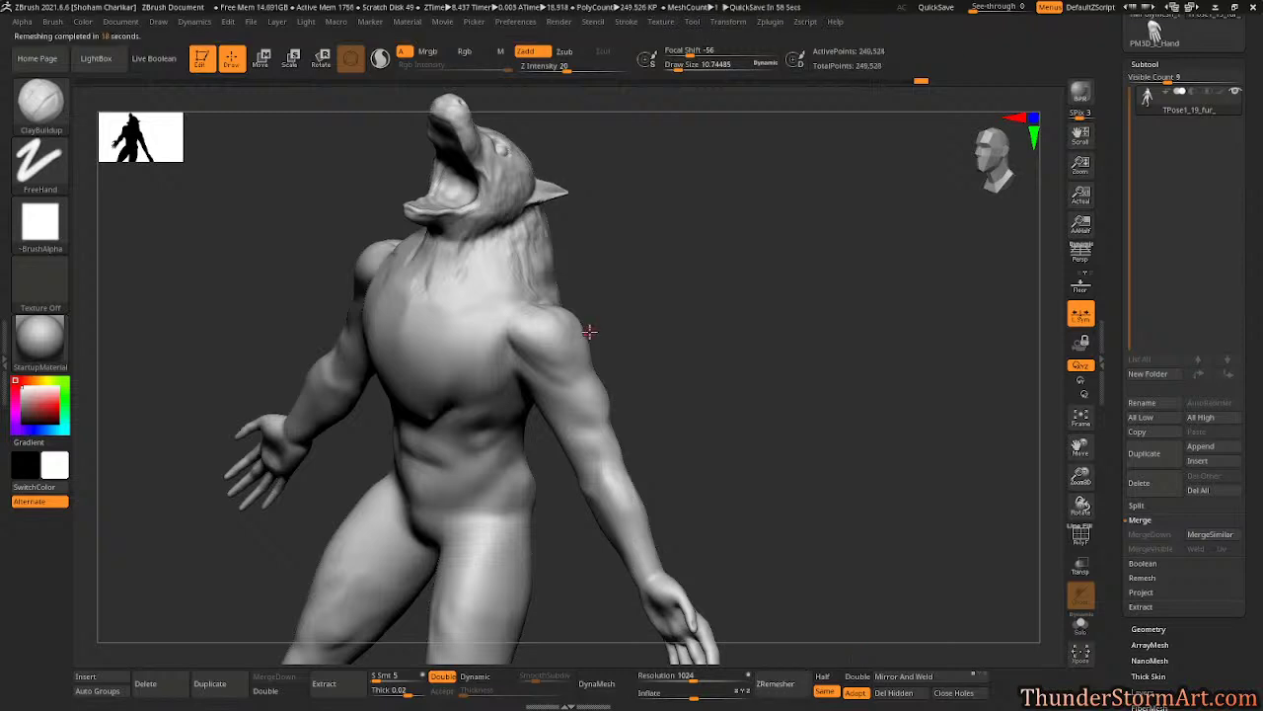
- Build up the neck, collarbone, sternum and pectoral muscles with ClayBuildup at a draw size of about 59
left_click_drag(760, 340, 763, 368)
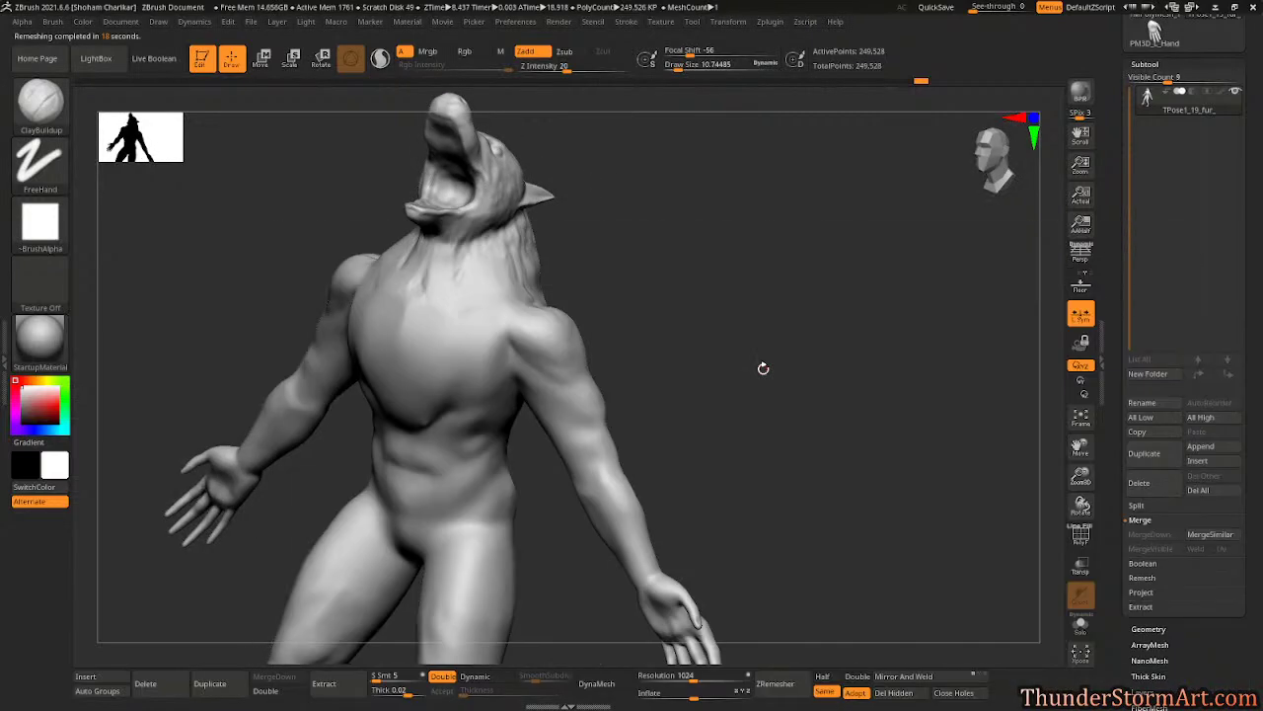
key("s")
left_click_drag(686, 235, 732, 233)
left_click_drag(429, 250, 429, 282)
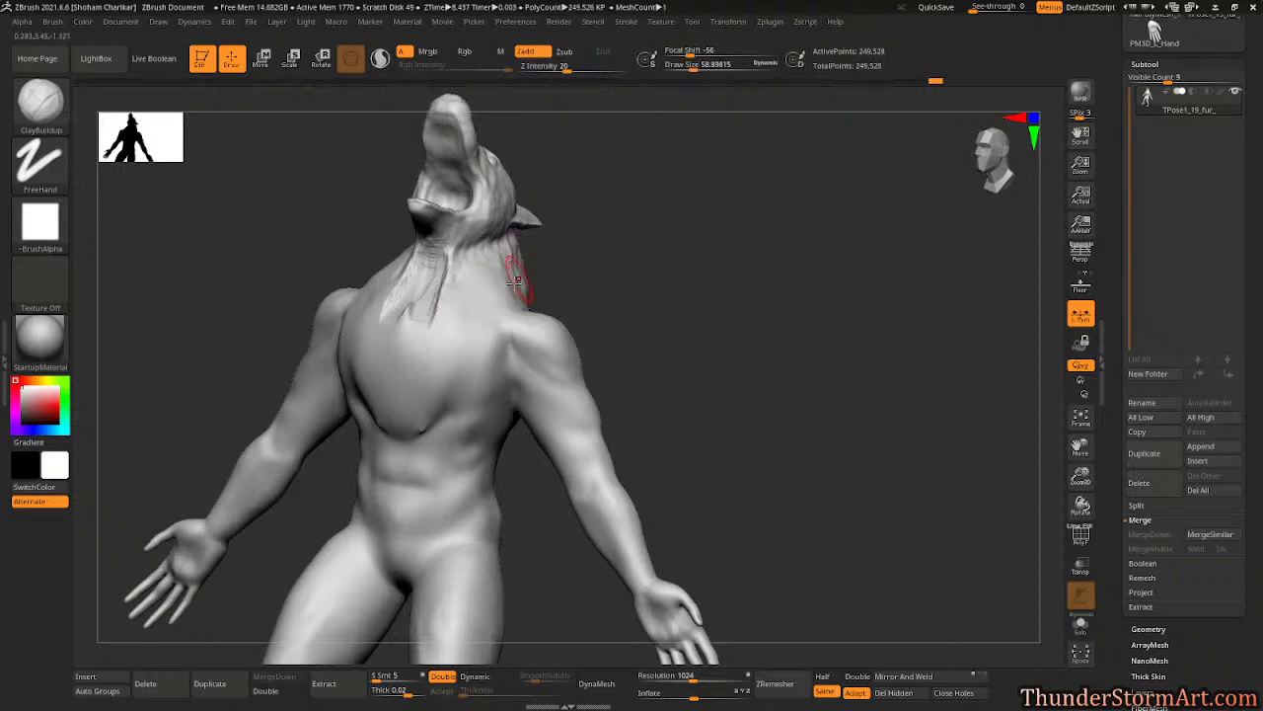
left_click_drag(490, 294, 427, 326)
mouse_move(498, 312)
left_mouse_down()
mouse_move(404, 353)
mouse_move(395, 404)
mouse_move(441, 427)
mouse_move(420, 430)
left_mouse_up()
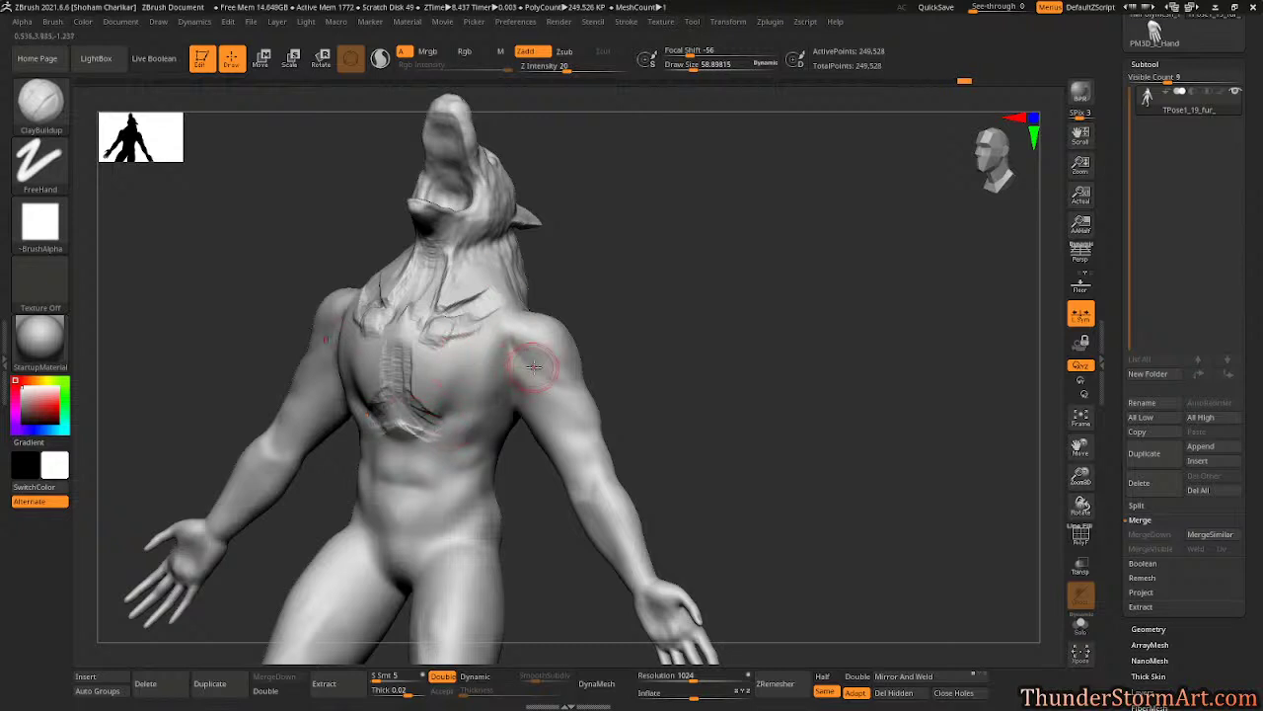
mouse_move(533, 367)
left_mouse_down()
mouse_move(434, 409)
mouse_move(503, 375)
mouse_move(435, 371)
mouse_move(507, 342)
mouse_move(483, 326)
mouse_move(426, 361)
mouse_move(465, 352)
mouse_move(542, 372)
left_mouse_up()
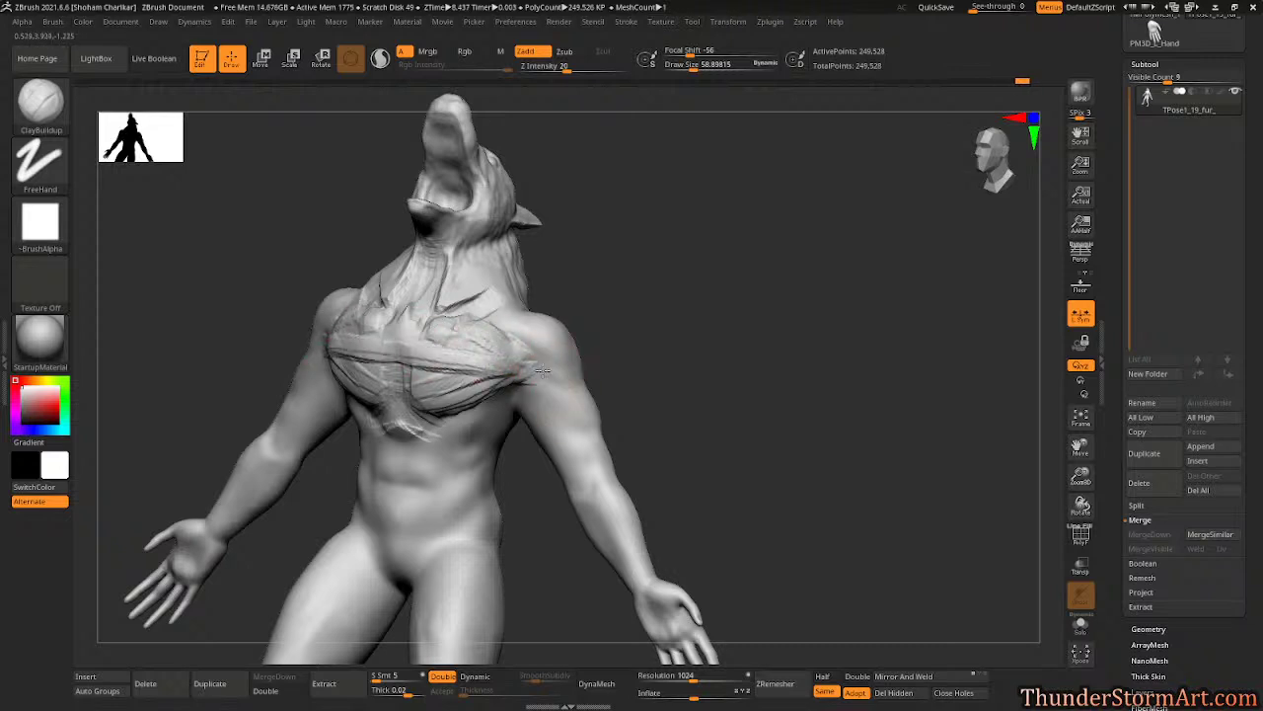
- Add clay strokes along the front of the upper arm to build up the biceps
left_click_drag(566, 434, 582, 454)
mouse_move(538, 400)
left_mouse_down()
mouse_move(600, 458)
mouse_move(588, 432)
mouse_move(559, 433)
mouse_move(583, 462)
left_mouse_up()
left_click_drag(533, 407, 583, 460)
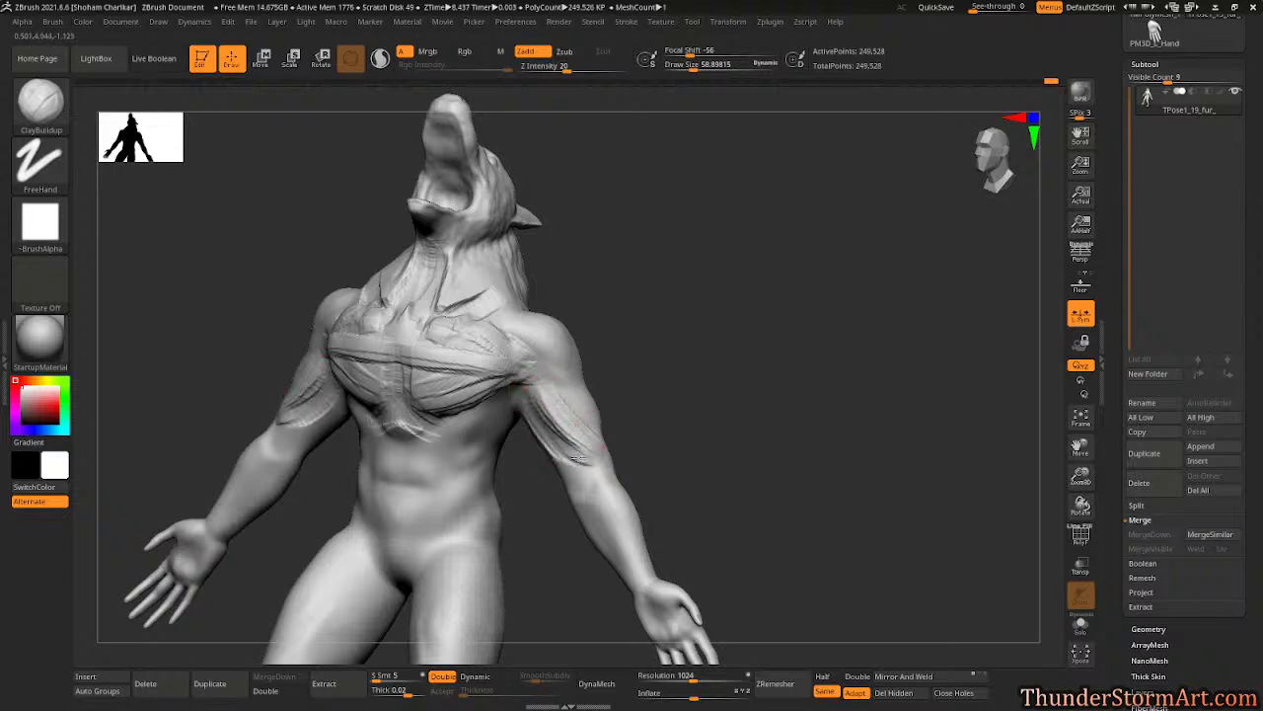
mouse_move(637, 367)
left_mouse_down()
mouse_move(626, 374)
mouse_move(661, 358)
mouse_move(641, 367)
left_mouse_up()
mouse_move(552, 390)
left_mouse_down()
mouse_move(594, 445)
mouse_move(578, 438)
mouse_move(588, 458)
left_mouse_up()
- Smooth the clay strokes on the neck, chest and biceps into soft muscle forms
mouse_move(665, 347)
left_mouse_down()
mouse_move(614, 347)
mouse_move(642, 298)
left_mouse_up()
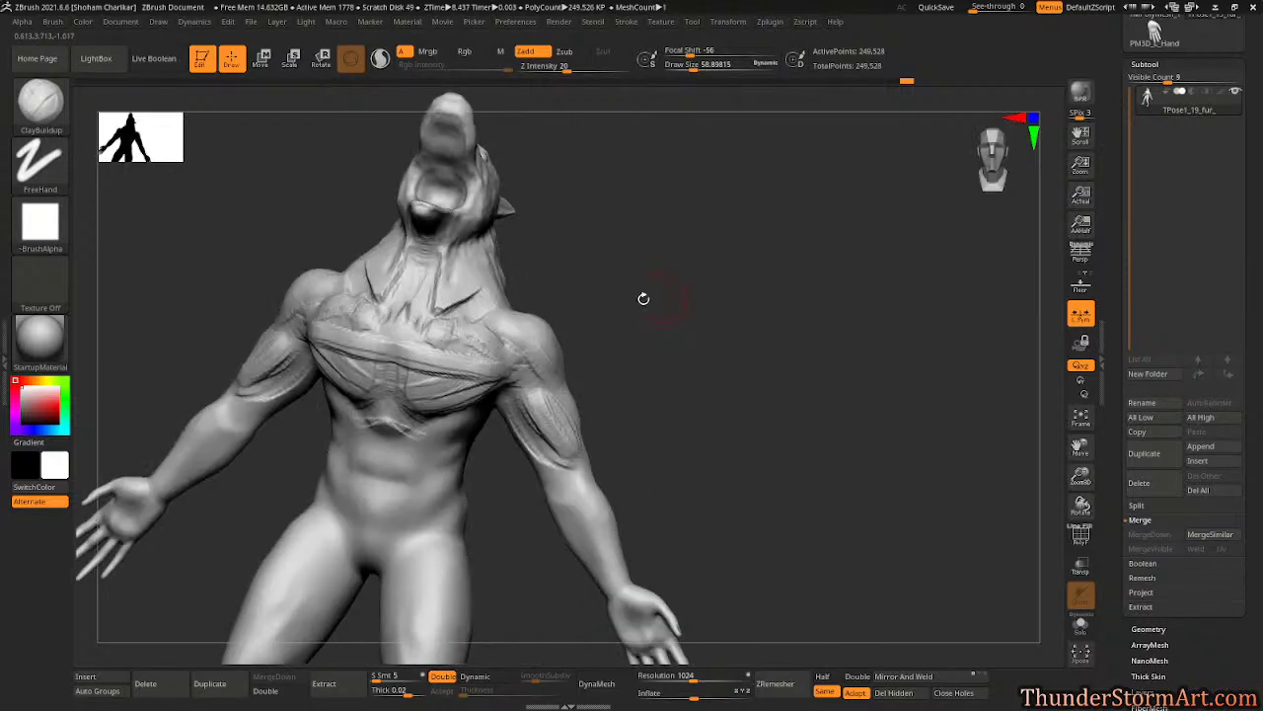
mouse_move(464, 303)
left_mouse_down("shift")
mouse_move(426, 324)
mouse_move(465, 255)
mouse_move(441, 275)
mouse_move(411, 399)
left_mouse_up("shift")
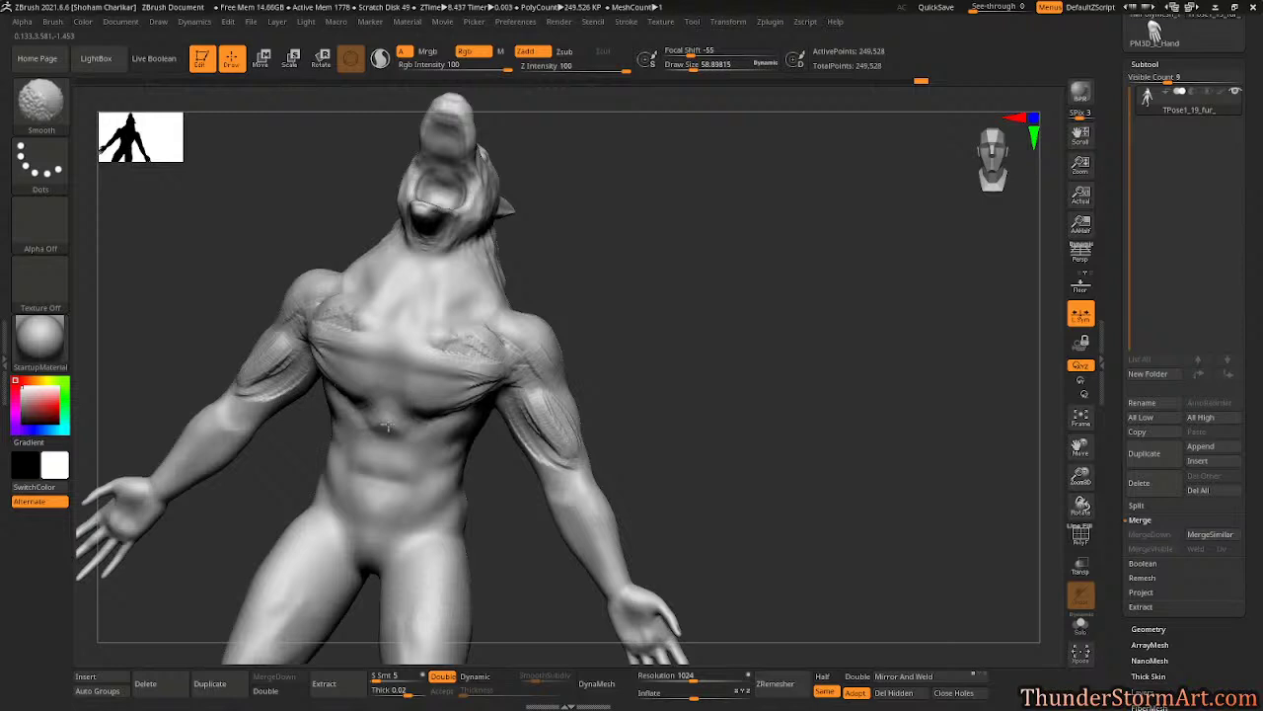
left_click_drag(340, 368, 334, 309, "shift")
left_click_drag(676, 291, 584, 296)
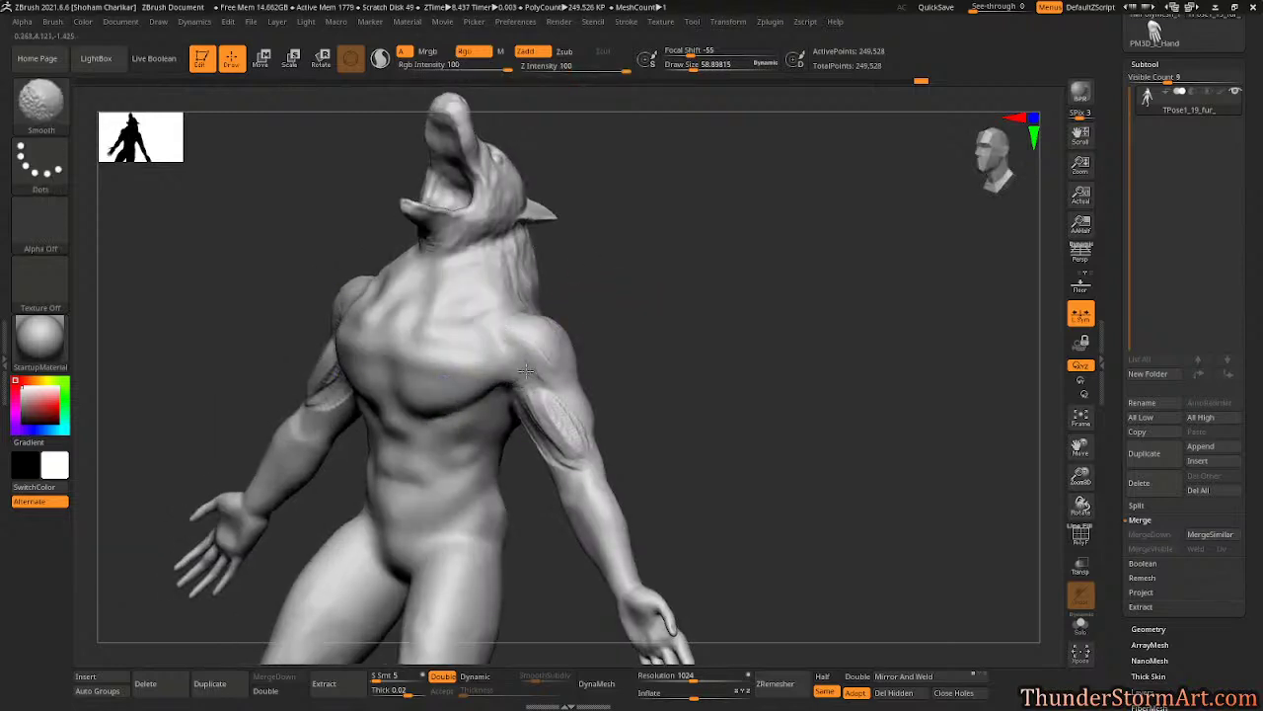
left_click_drag(526, 370, 565, 437, "shift")
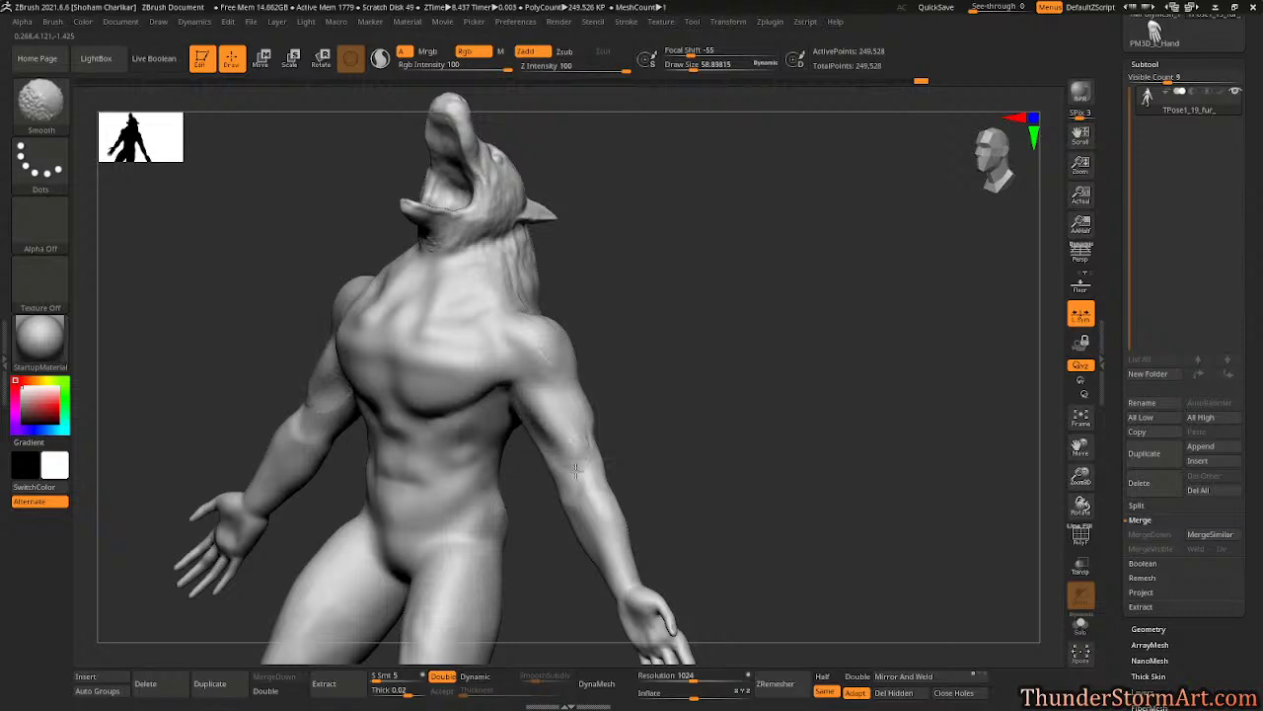
- Build up the outer upper arm and the rear of the shoulder with clay strokes and smooth them
left_click_drag(671, 348, 604, 356)
left_click_drag(525, 385, 546, 445)
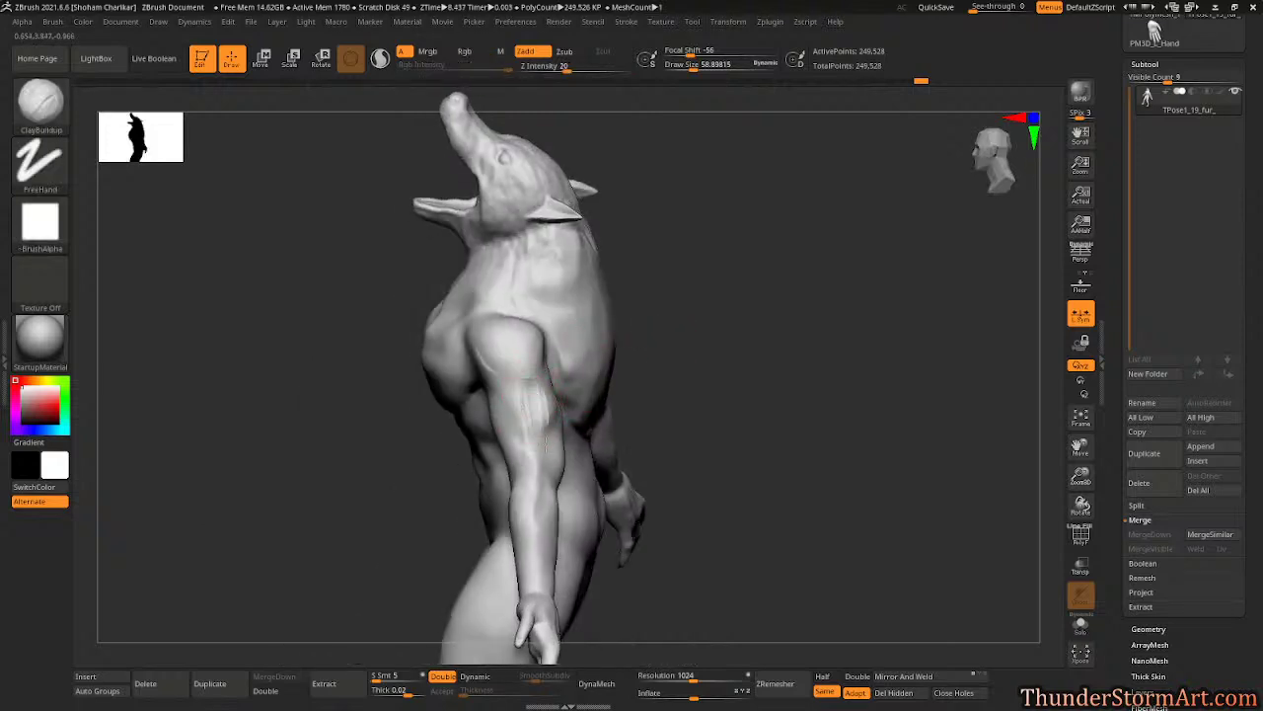
mouse_move(527, 385)
left_mouse_down()
mouse_move(542, 430)
mouse_move(528, 348)
mouse_move(536, 357)
left_mouse_up()
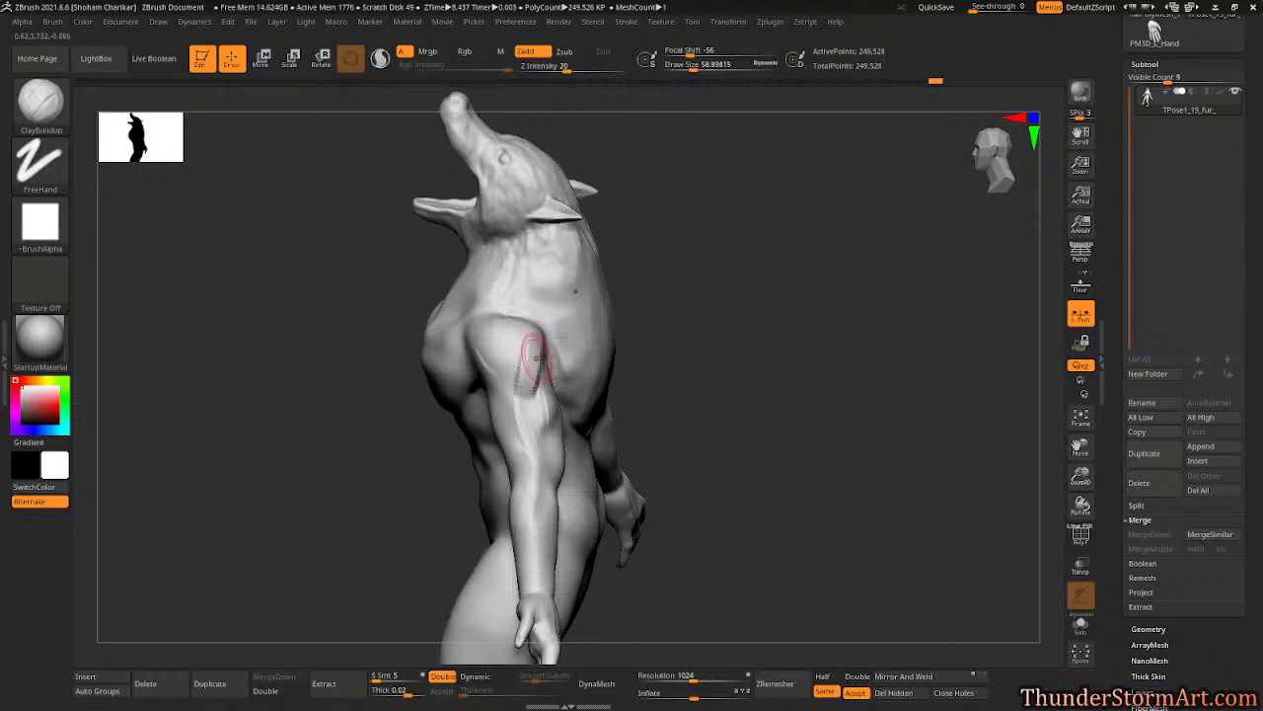
left_click_drag(710, 335, 552, 331)
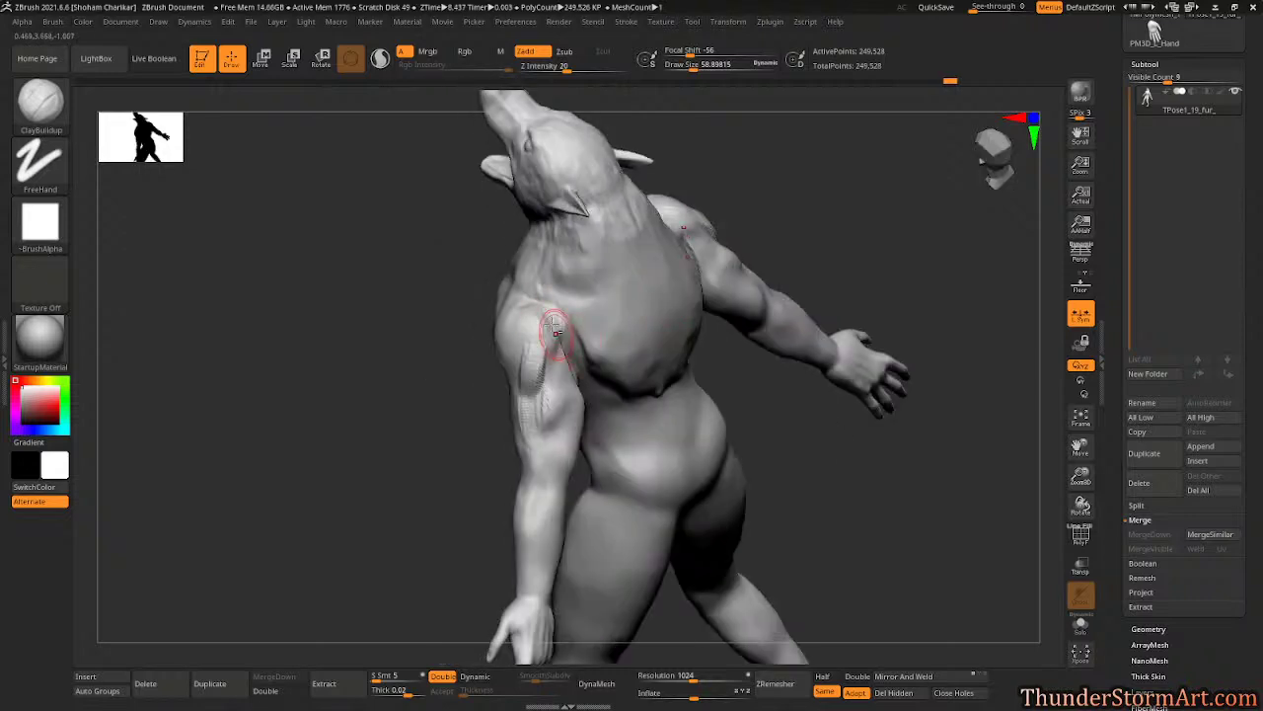
key("shift")
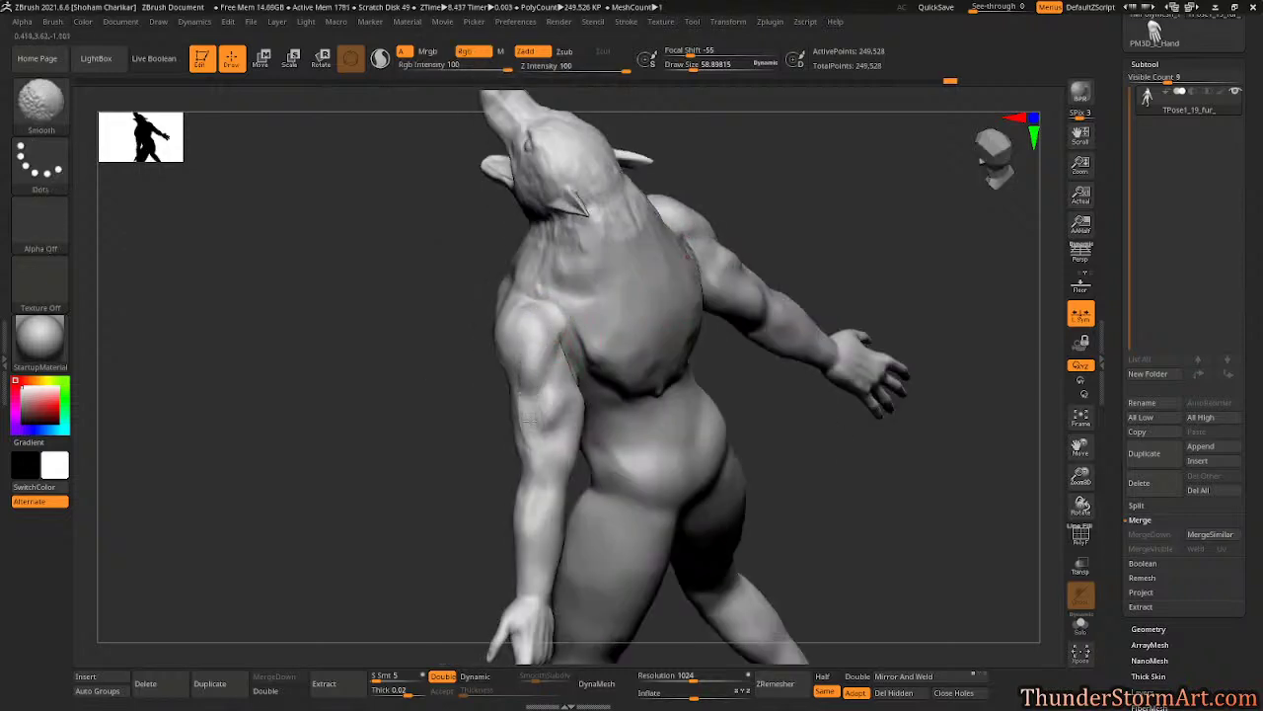
- Add the triceps forms on the back of the upper arm down towards the elbow and smooth them
left_click_drag(835, 223, 563, 402)
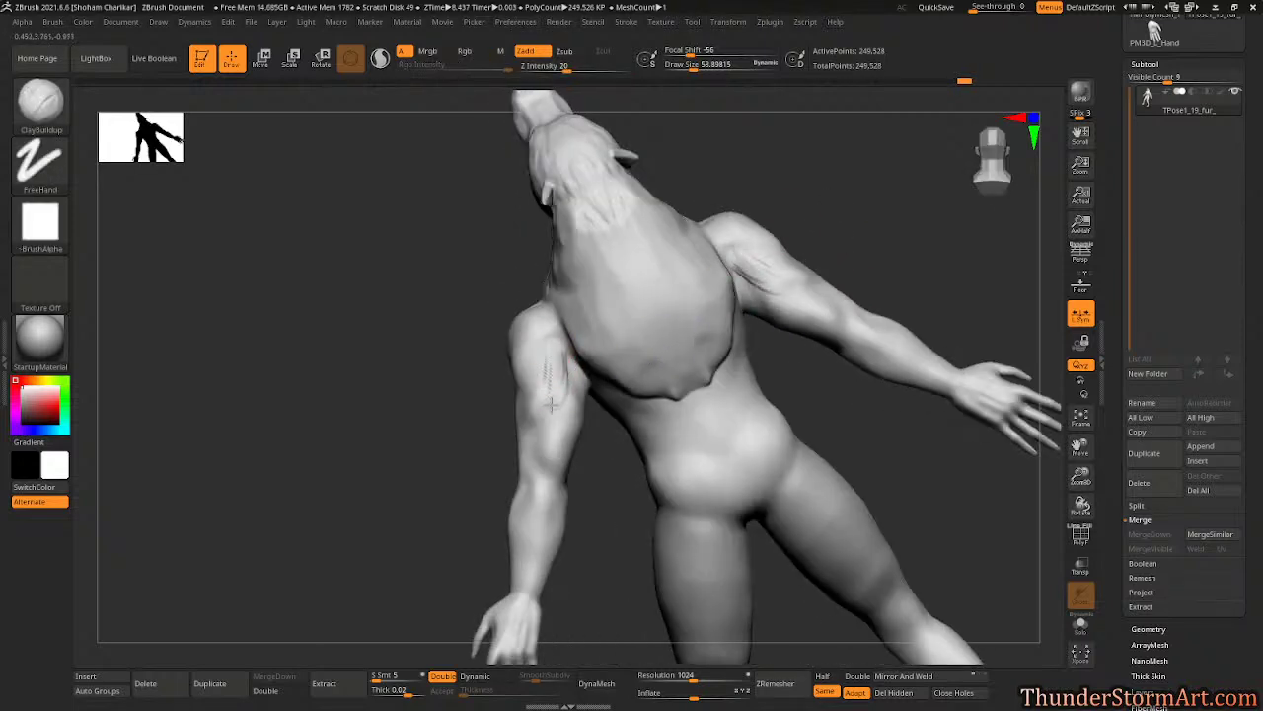
key("shift")
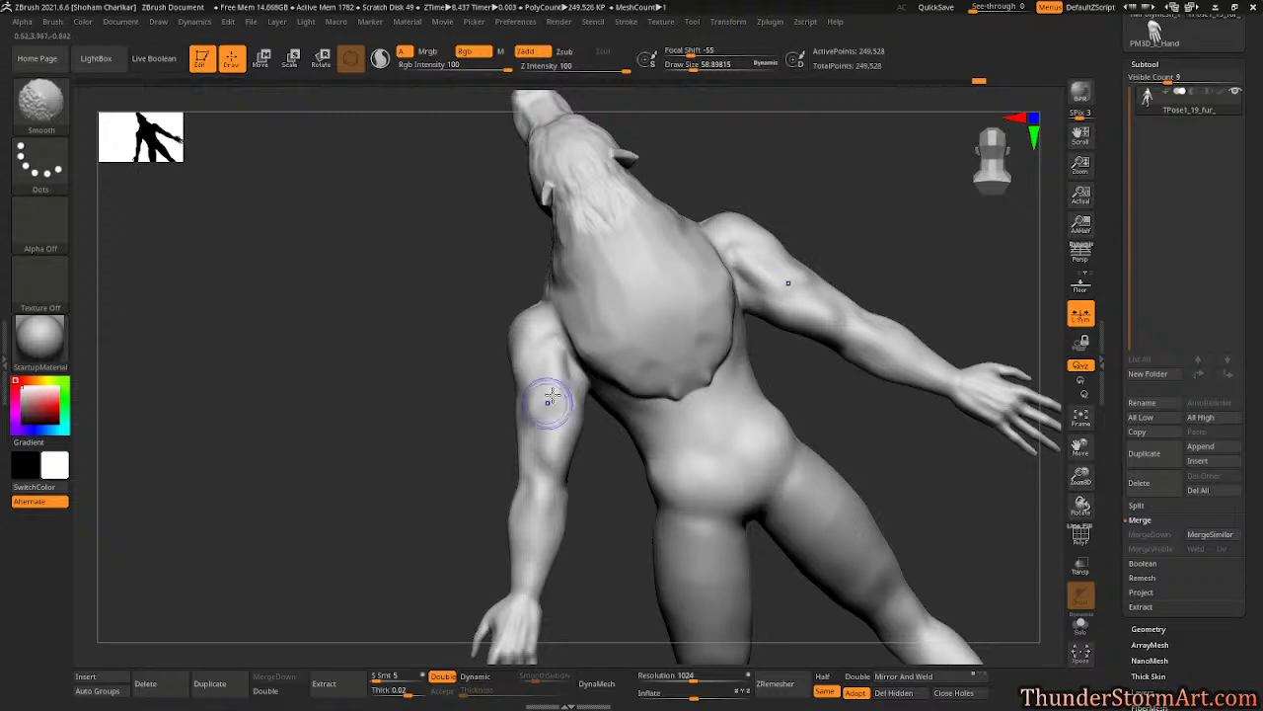
mouse_move(538, 441)
left_mouse_down()
mouse_move(555, 468)
mouse_move(546, 487)
mouse_move(553, 449)
left_mouse_up()
key("shift")
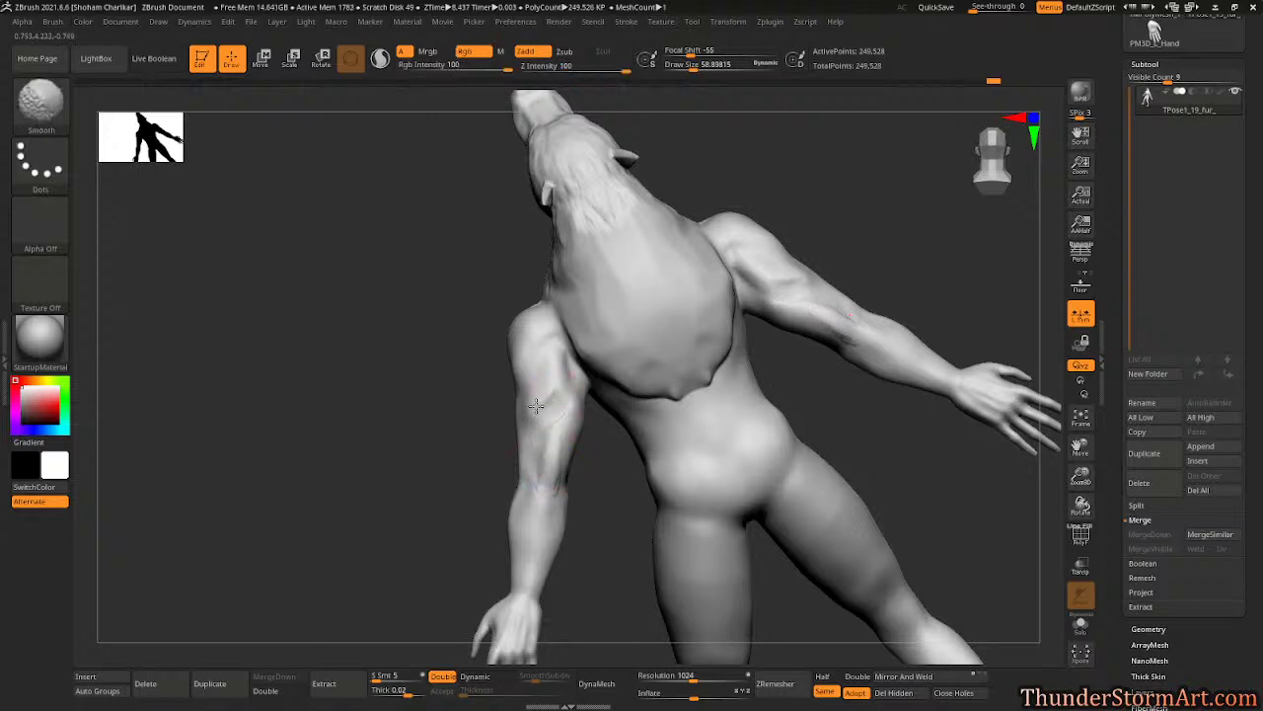
right_click_drag(576, 371, 580, 439)
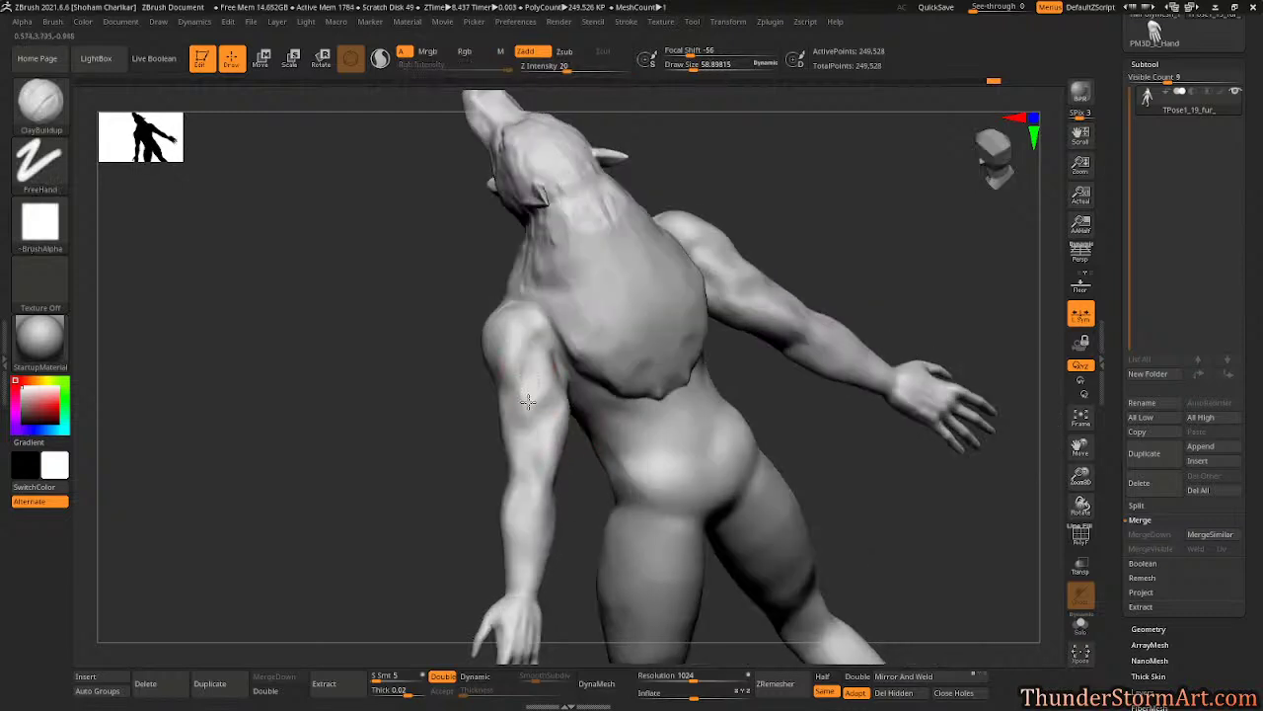
key("shift")
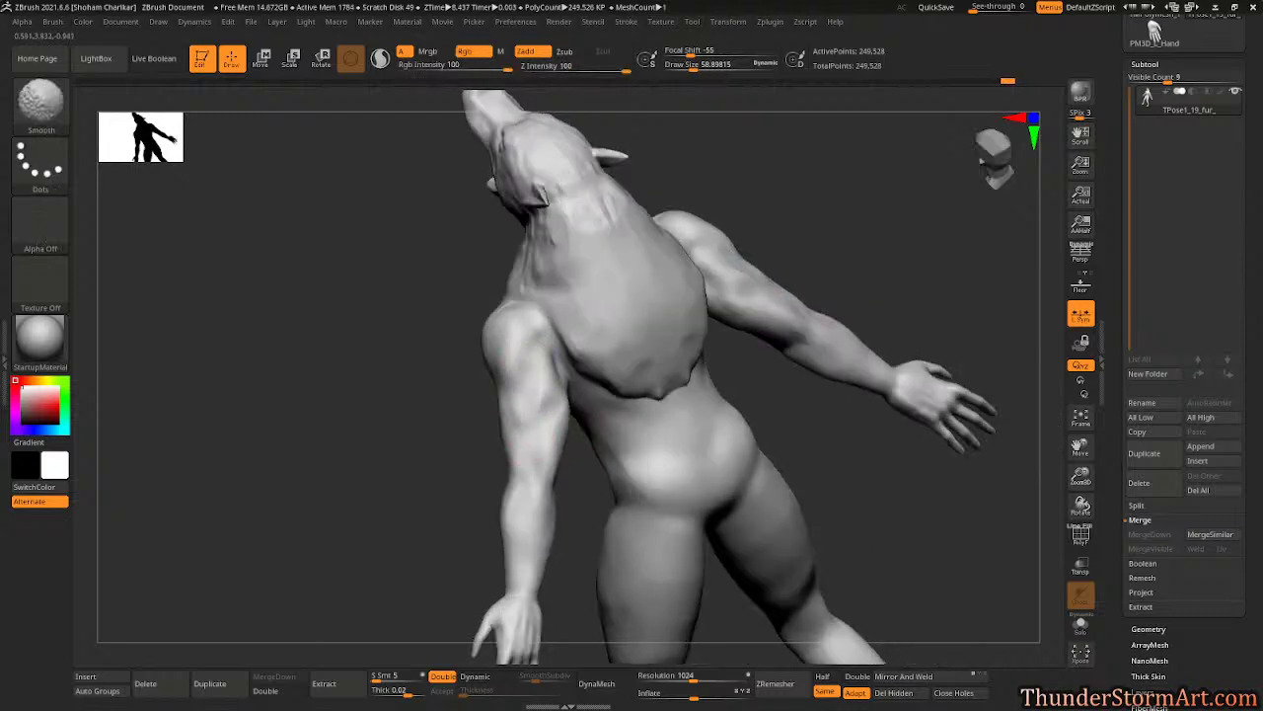
- Refine the triceps between the rear shoulder and the armpit with more clay strokes, smoothing them into the arm
right_click_drag(583, 484, 568, 373)
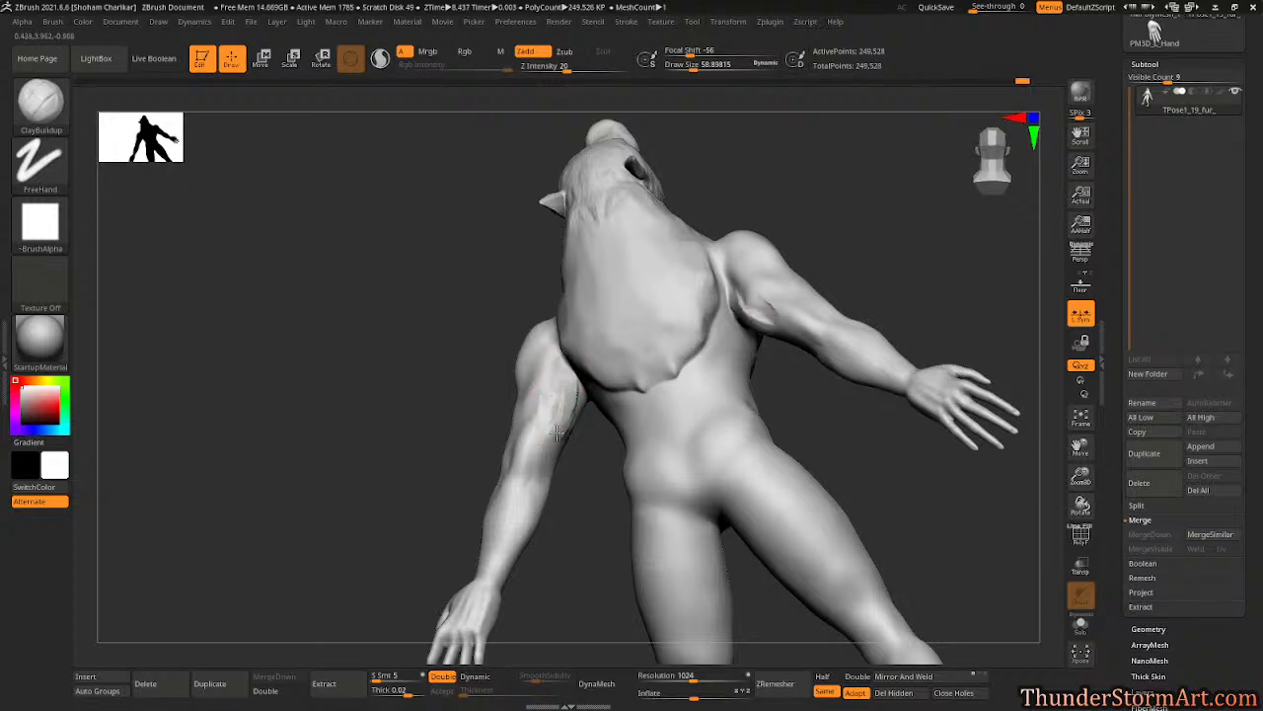
key("shift")
mouse_move(591, 484)
right_mouse_down()
mouse_move(595, 545)
mouse_move(559, 387)
right_mouse_up()
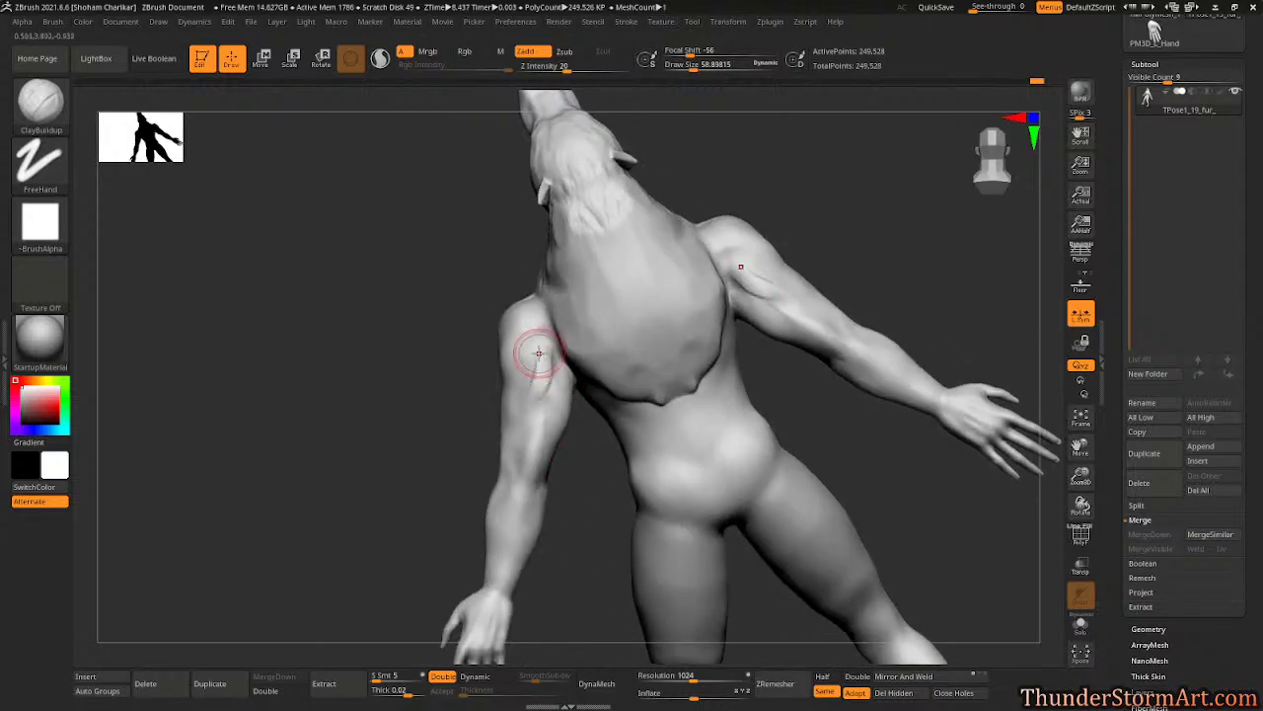
key("shift")
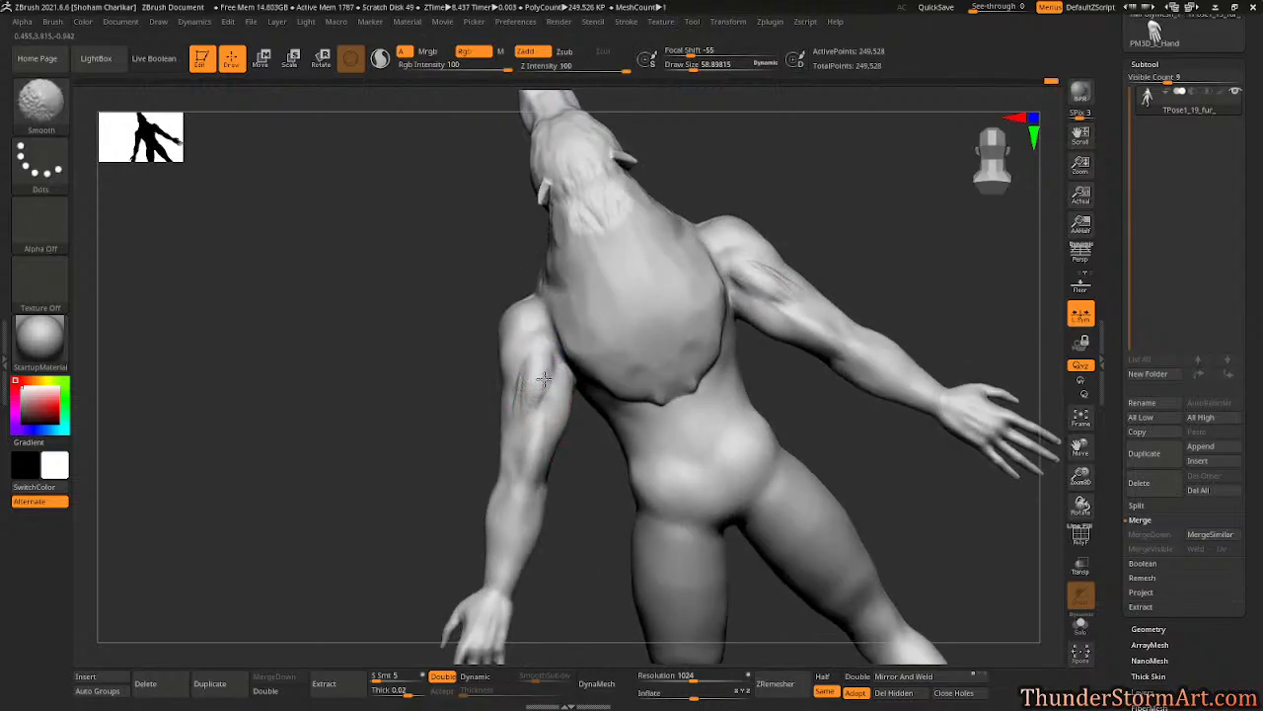
mouse_move(584, 468)
right_mouse_down()
mouse_move(696, 473)
mouse_move(554, 440)
mouse_move(563, 395)
right_mouse_up()
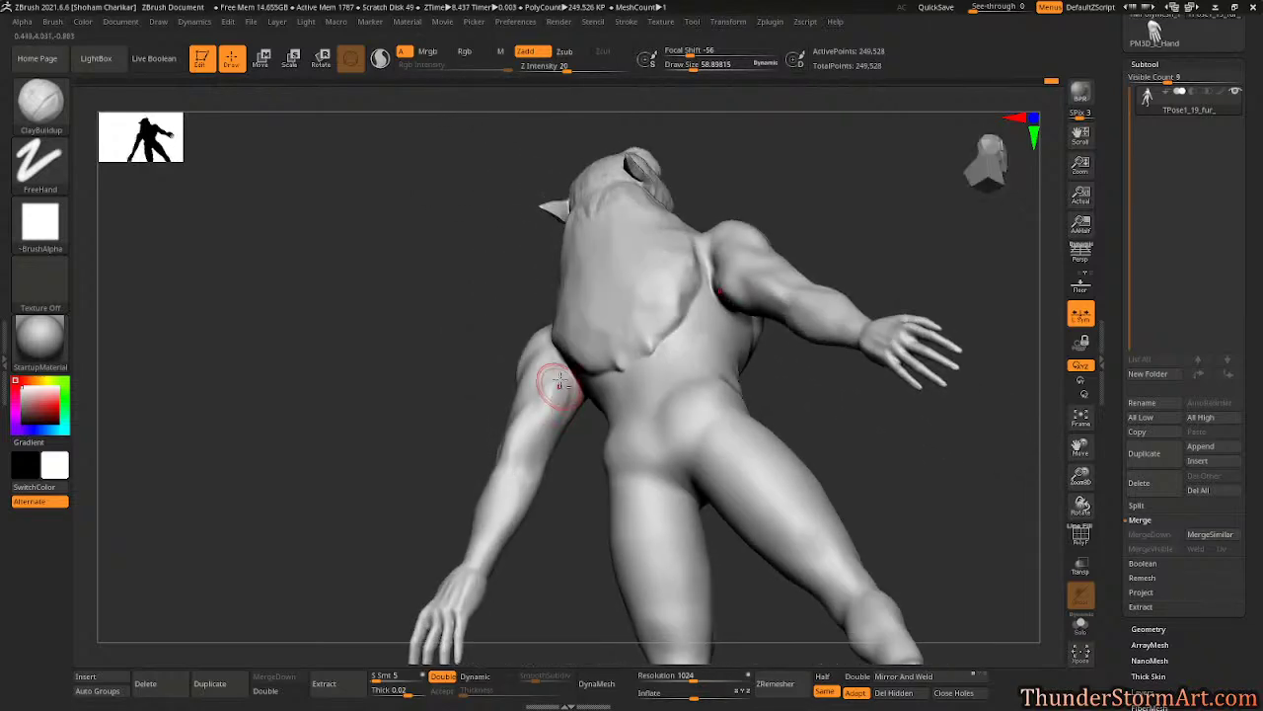
key("shift")
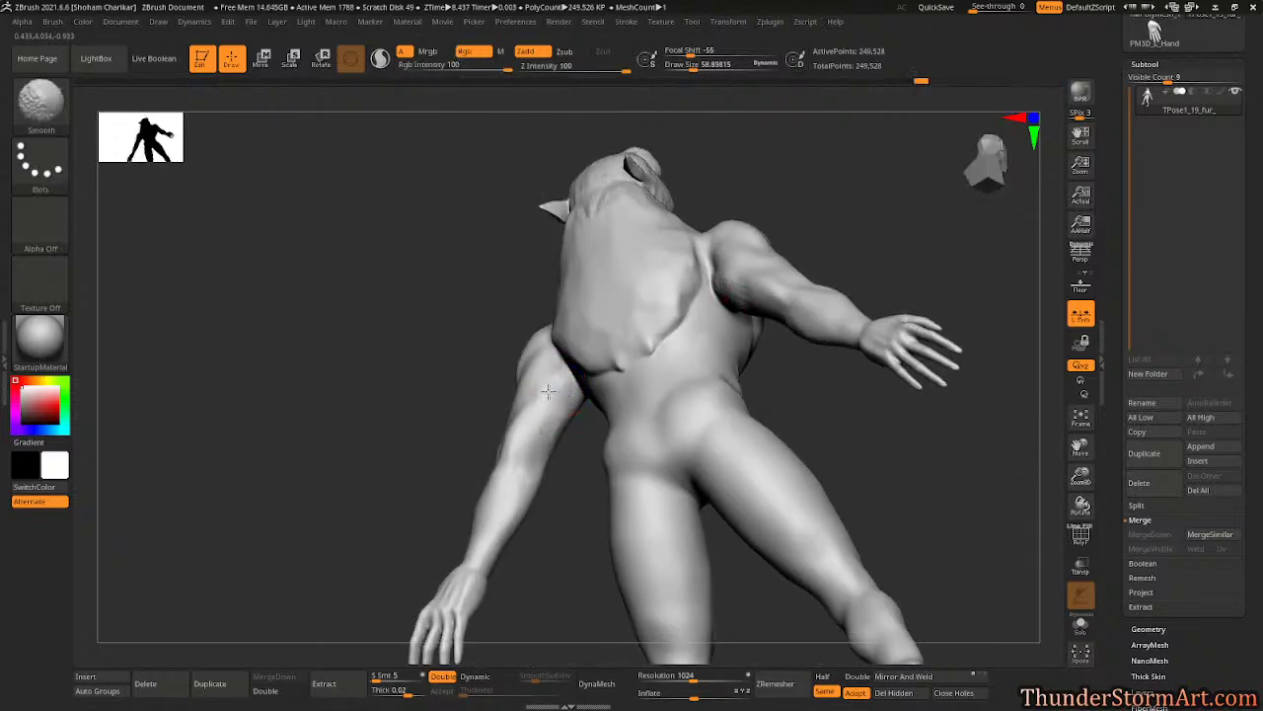
mouse_move(569, 469)
right_mouse_down()
mouse_move(606, 562)
mouse_move(626, 576)
mouse_move(607, 508)
mouse_move(587, 493)
mouse_move(583, 516)
right_mouse_up()
key("shift")
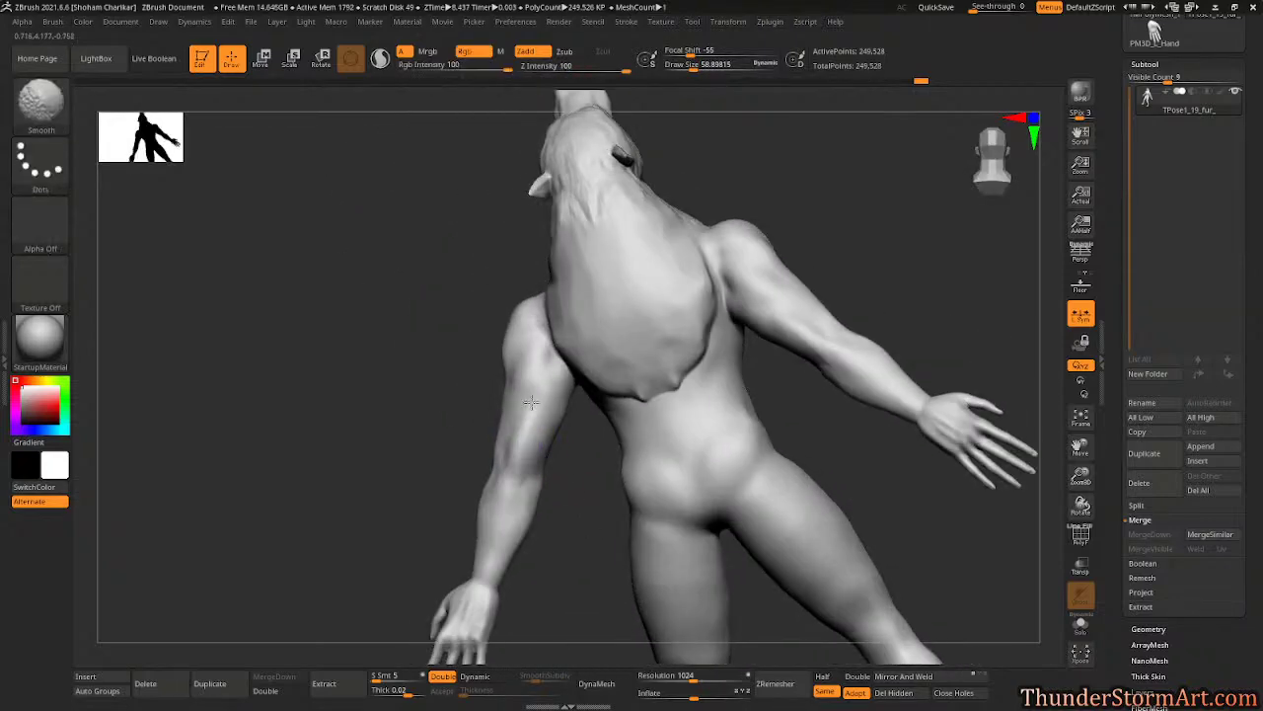
- Add clay just above the elbow, smooth it, and soften the front of the shoulder
left_click_drag(516, 459, 517, 443)
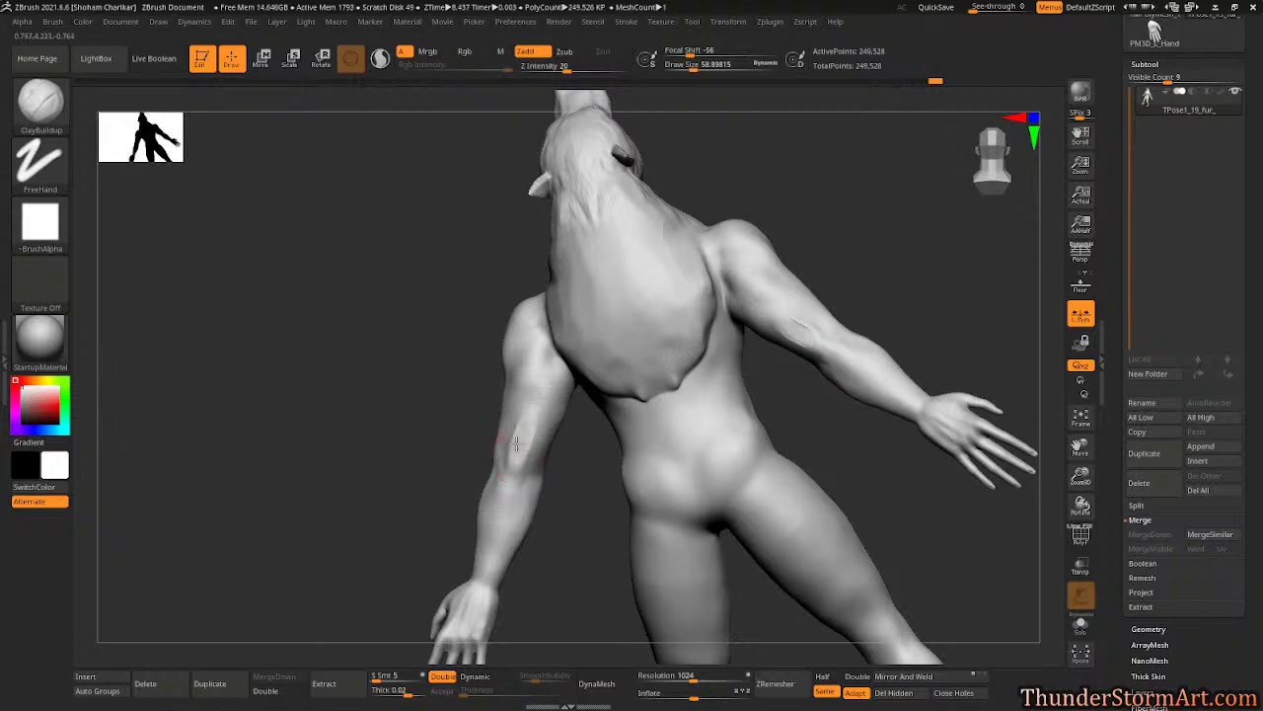
key("shift")
mouse_move(534, 396)
right_mouse_down()
mouse_move(638, 523)
mouse_move(592, 399)
right_mouse_up()
key("shift")
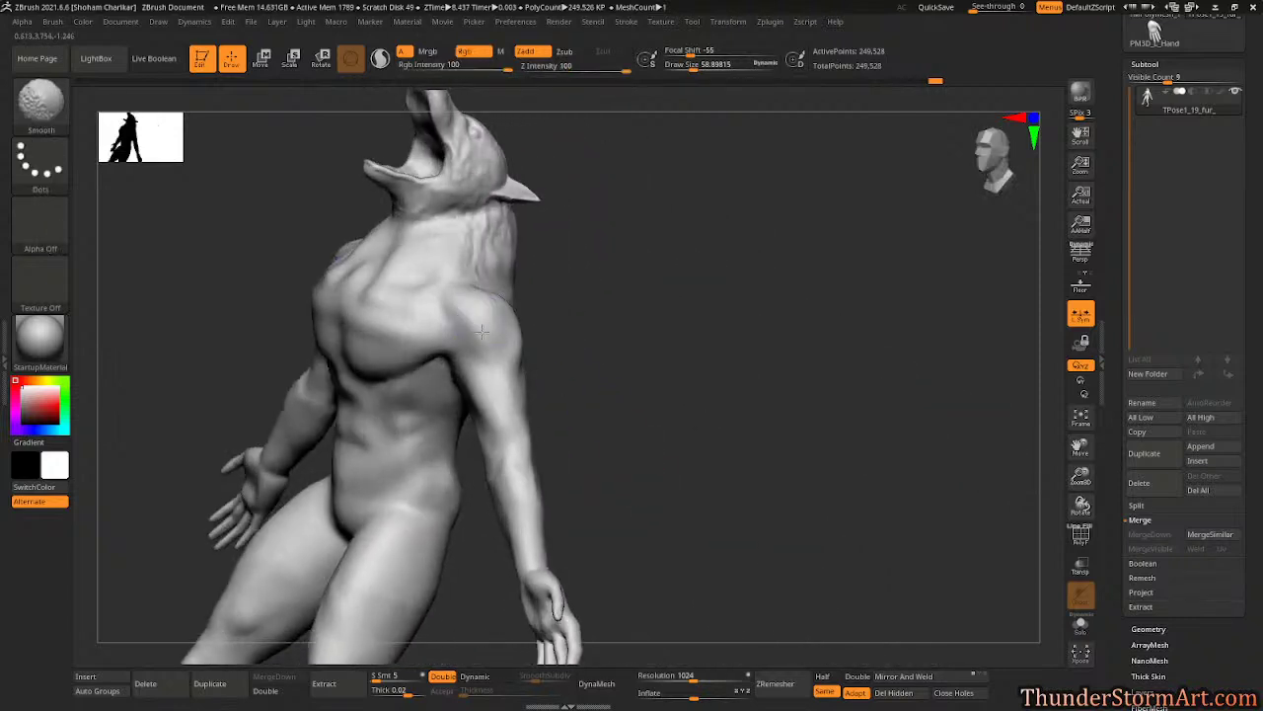
- Build up the collarbones, sternum line and upper chest with clay strokes and smooth them into the pectorals
mouse_move(662, 290)
right_mouse_down()
mouse_move(671, 283)
mouse_move(663, 351)
right_mouse_up()
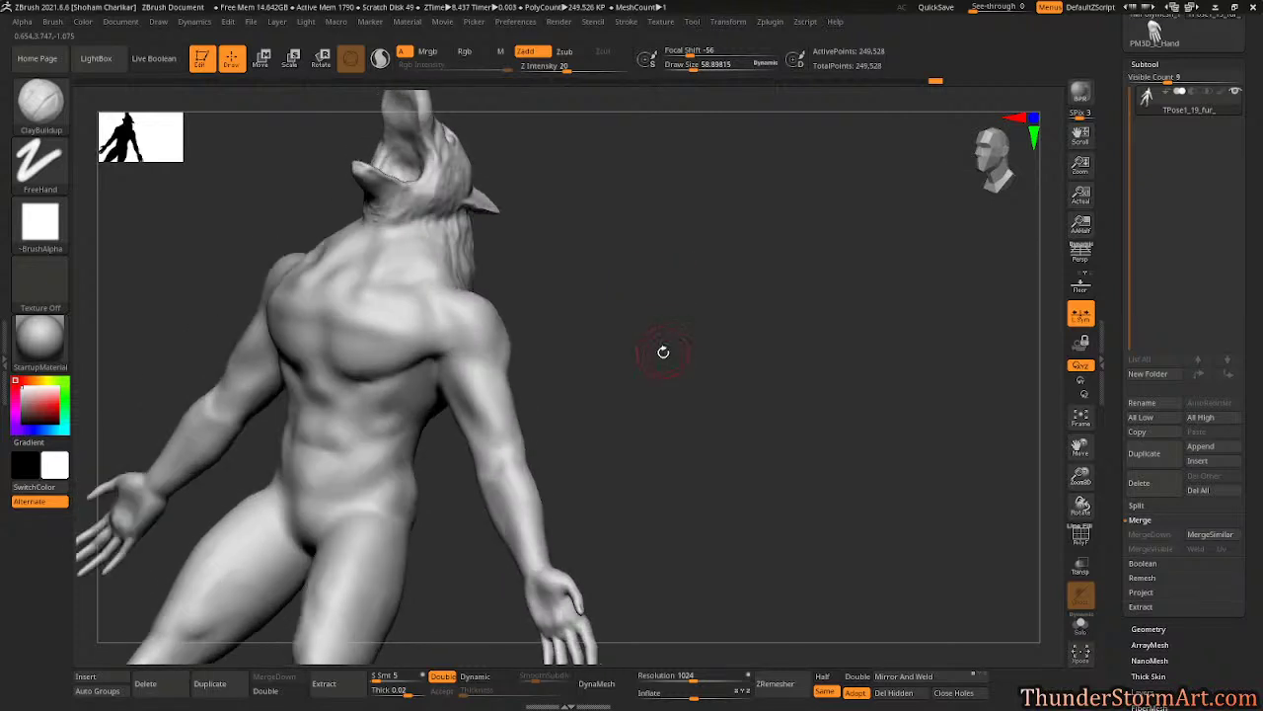
mouse_move(675, 305)
left_mouse_down()
mouse_move(781, 307)
mouse_move(767, 302)
left_mouse_up()
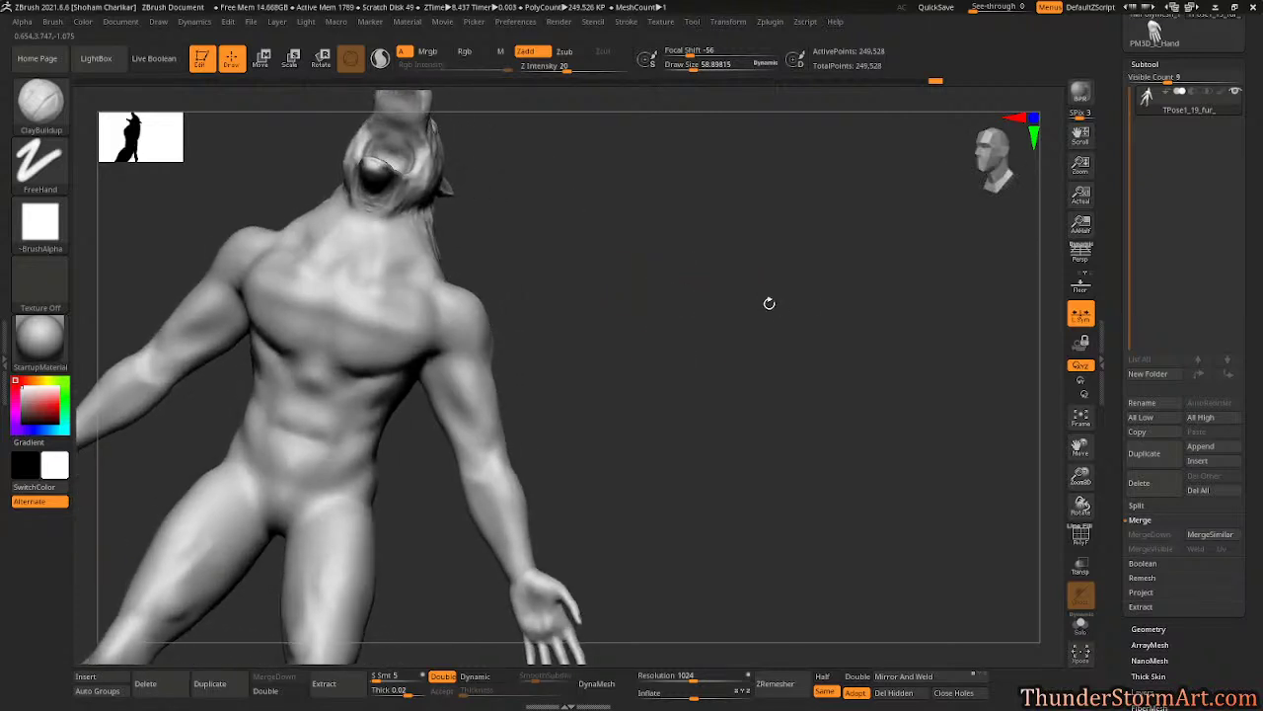
mouse_move(340, 284)
left_mouse_down()
mouse_move(327, 334)
mouse_move(371, 261)
mouse_move(352, 274)
mouse_move(395, 267)
mouse_move(365, 270)
mouse_move(389, 236)
mouse_move(353, 273)
mouse_move(378, 264)
mouse_move(388, 235)
left_mouse_up()
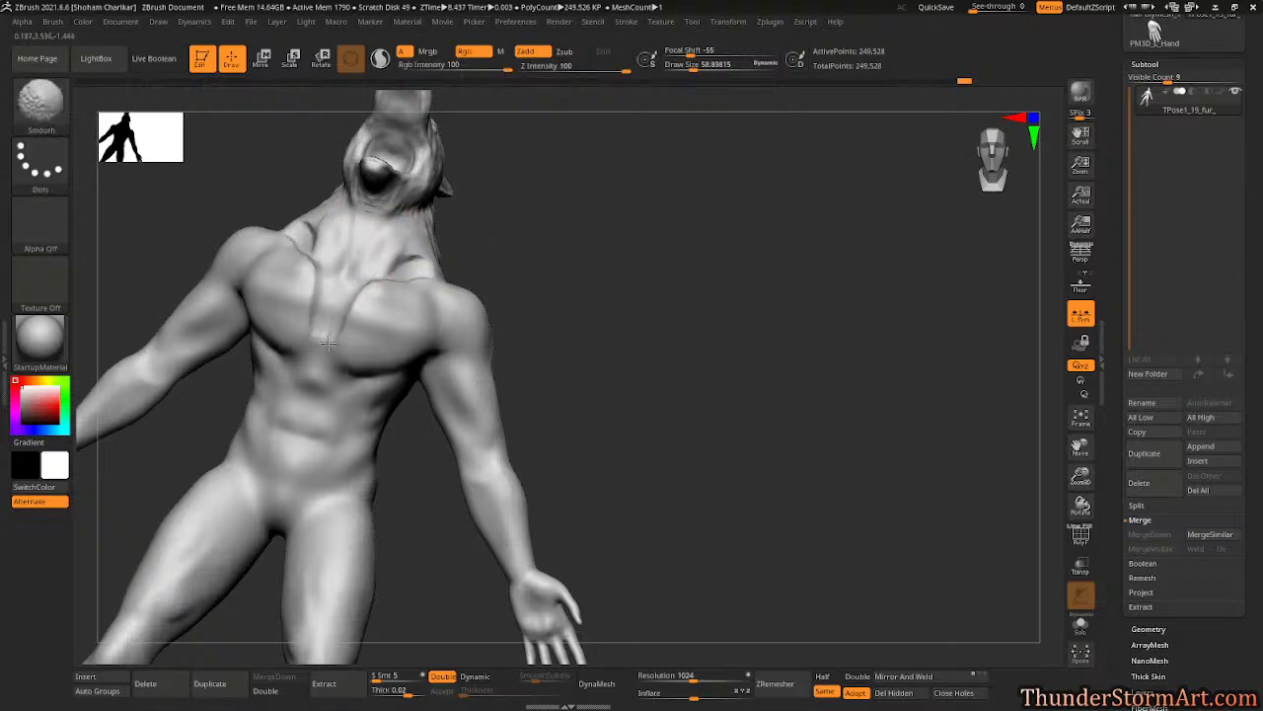
left_click_drag(393, 284, 403, 261, "shift")
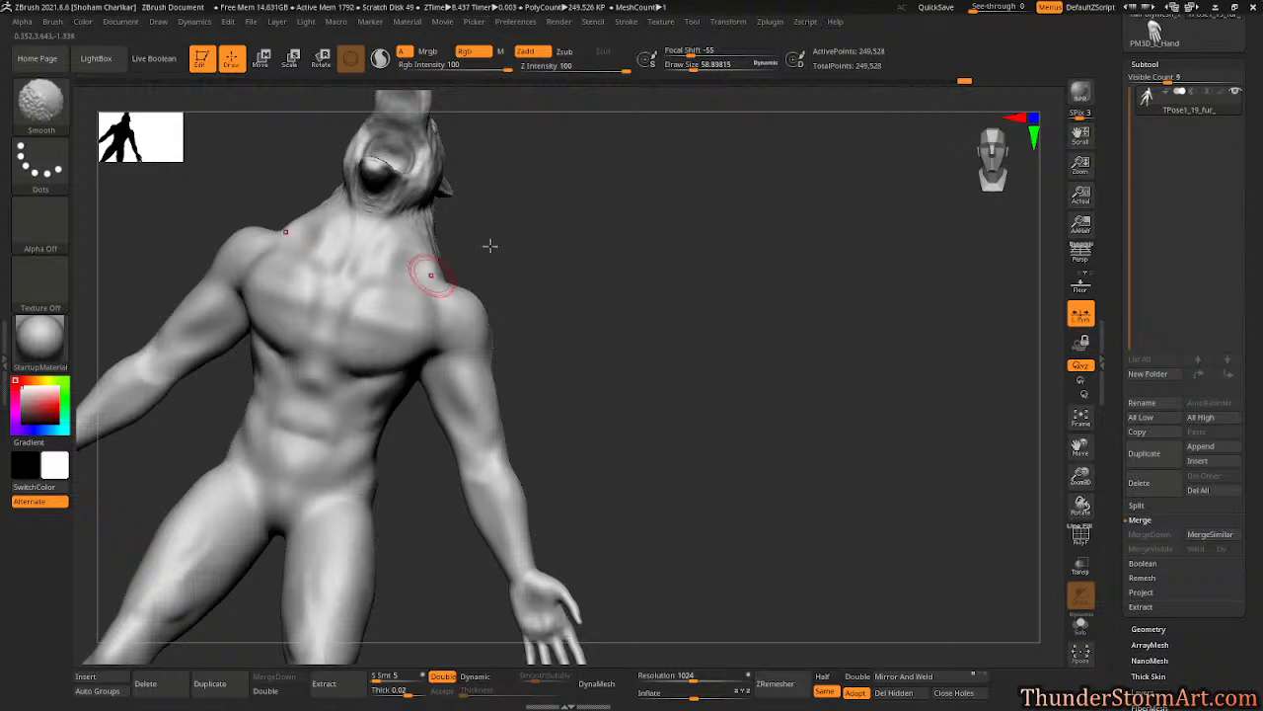
mouse_move(490, 247)
left_mouse_down()
mouse_move(599, 211)
mouse_move(449, 316)
left_mouse_up()
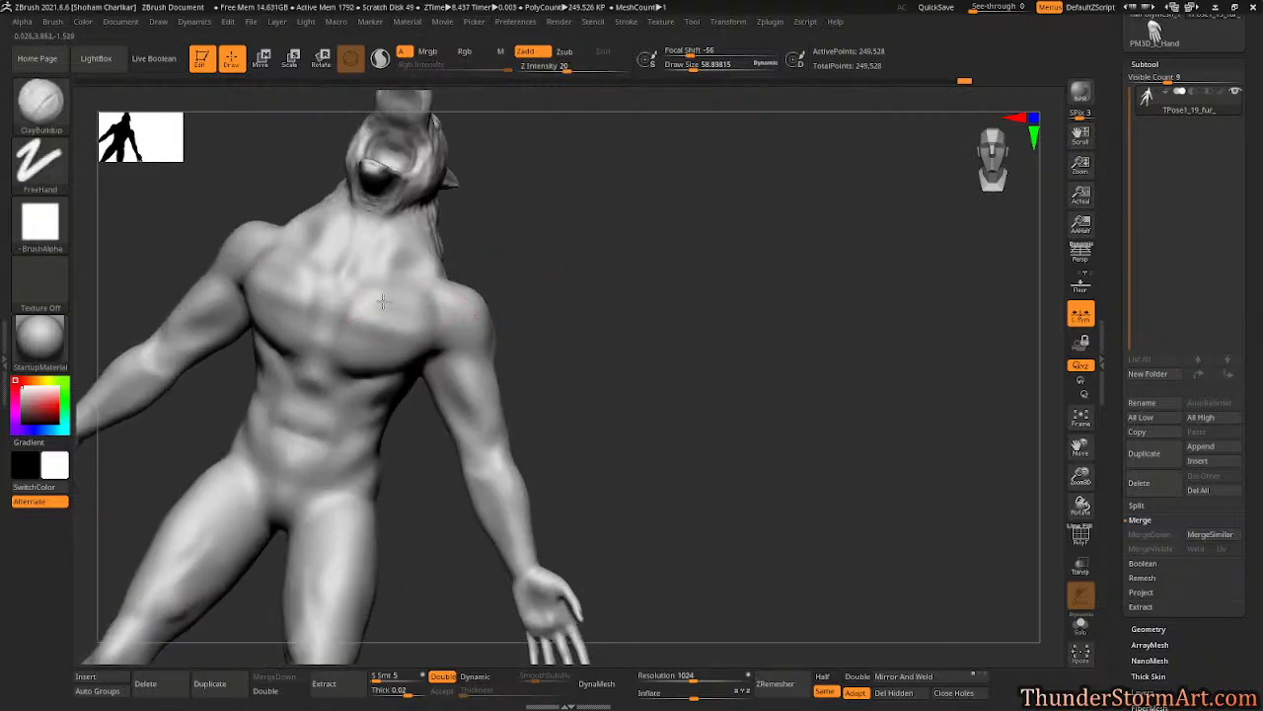
mouse_move(340, 295)
left_mouse_down()
mouse_move(369, 331)
mouse_move(420, 347)
mouse_move(335, 322)
left_mouse_up()
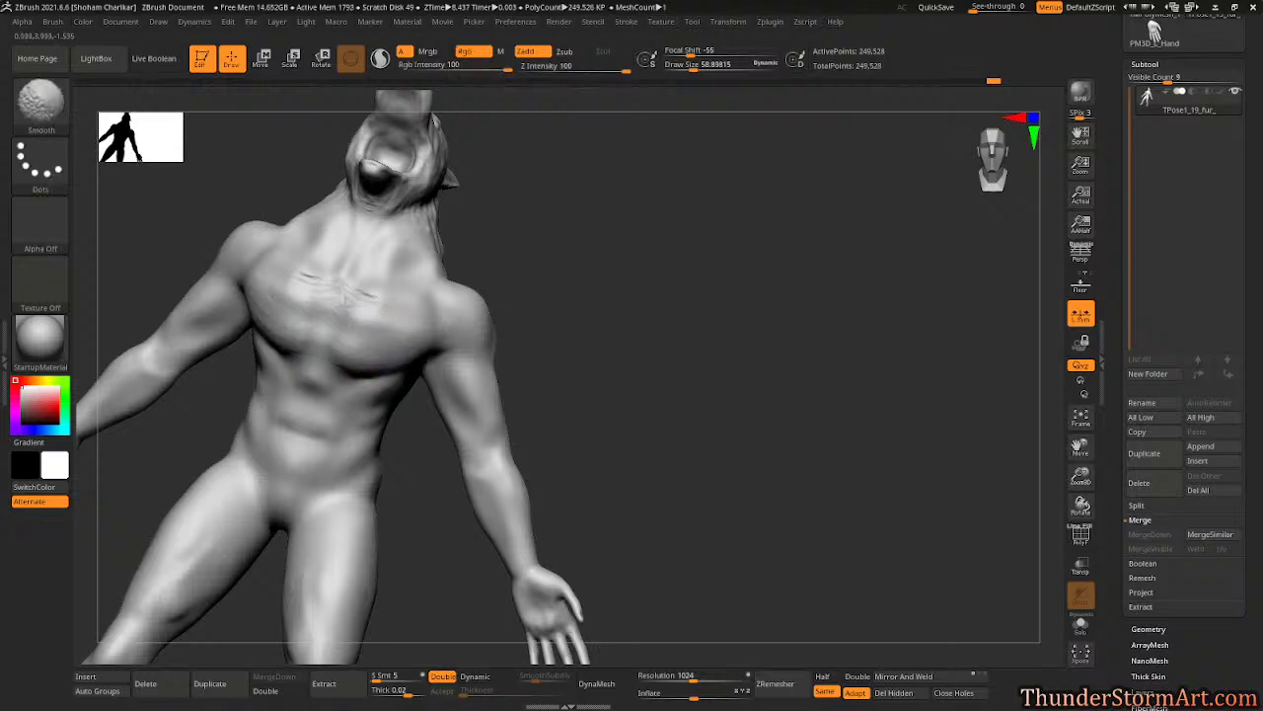
- Add clay along the collarbones and the base of the neck, smoothing it into the front of the neck
mouse_move(553, 247)
left_mouse_down()
mouse_move(586, 217)
mouse_move(654, 214)
mouse_move(702, 294)
mouse_move(663, 282)
mouse_move(642, 296)
left_mouse_up()
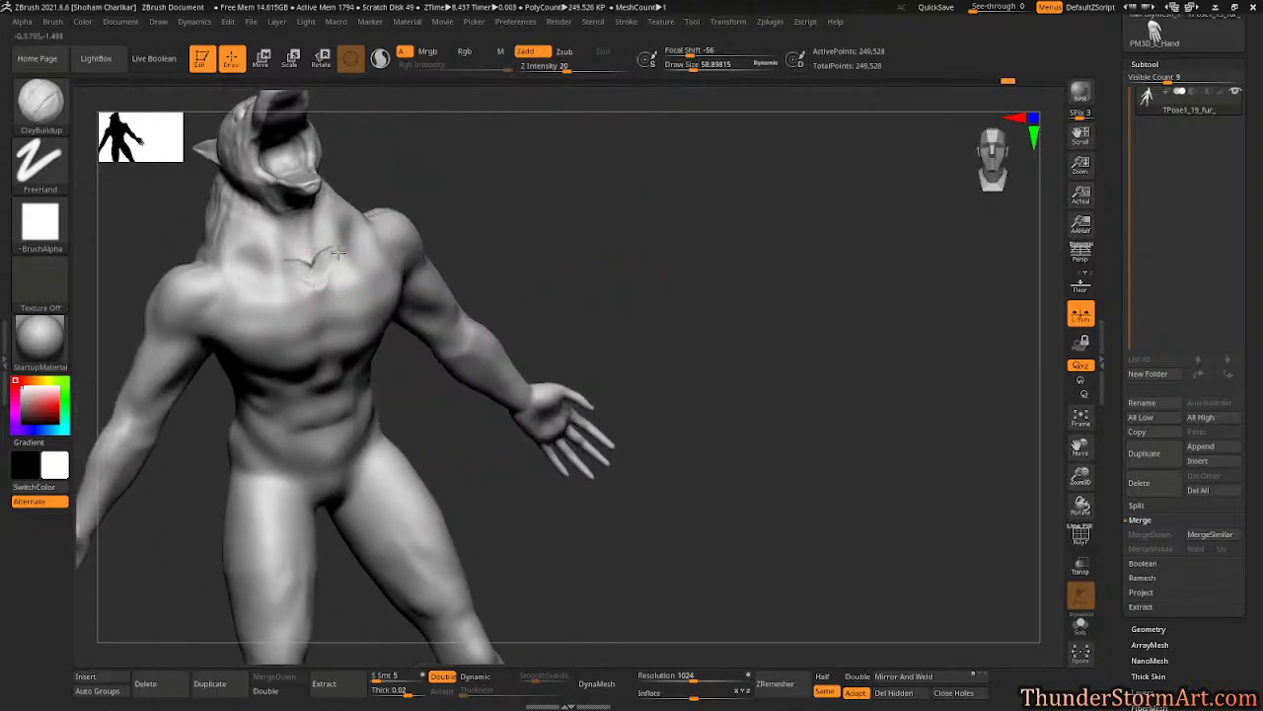
left_click_drag(242, 259, 354, 229)
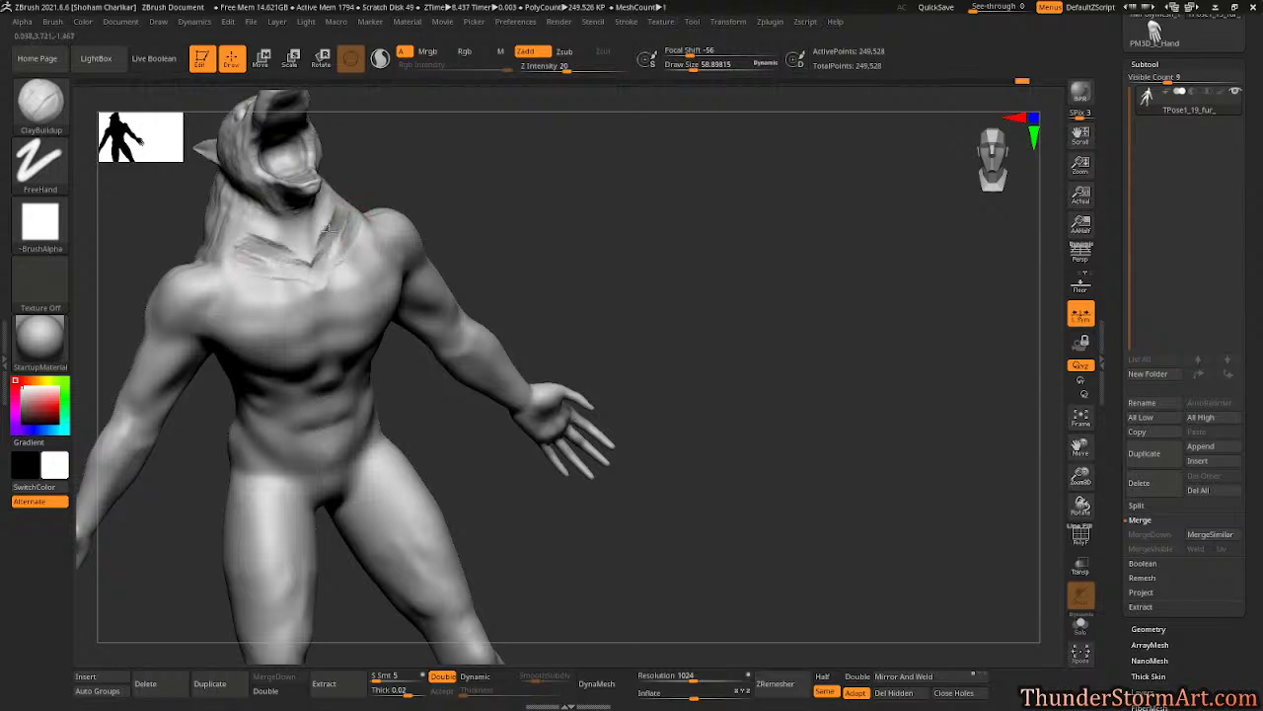
left_click_drag(247, 255, 325, 237, "shift")
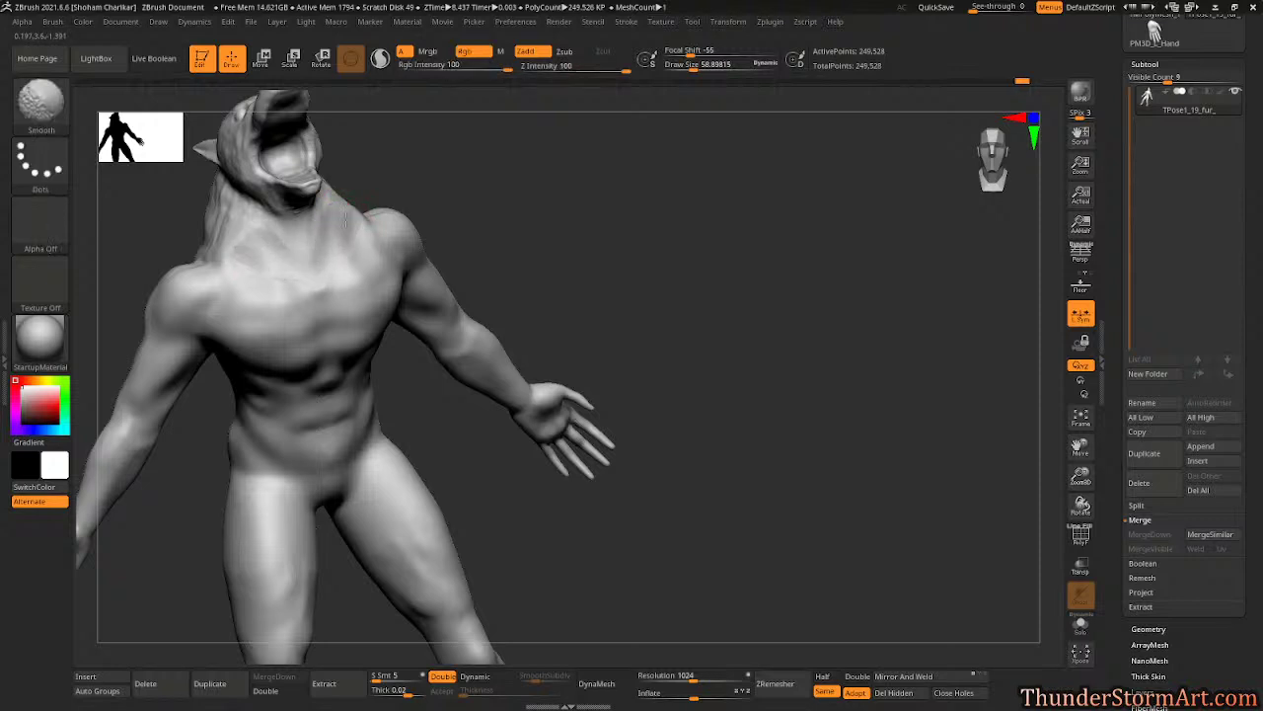
mouse_move(435, 167)
left_mouse_down()
mouse_move(460, 175)
mouse_move(364, 225)
mouse_move(359, 203)
mouse_move(331, 213)
left_mouse_up()
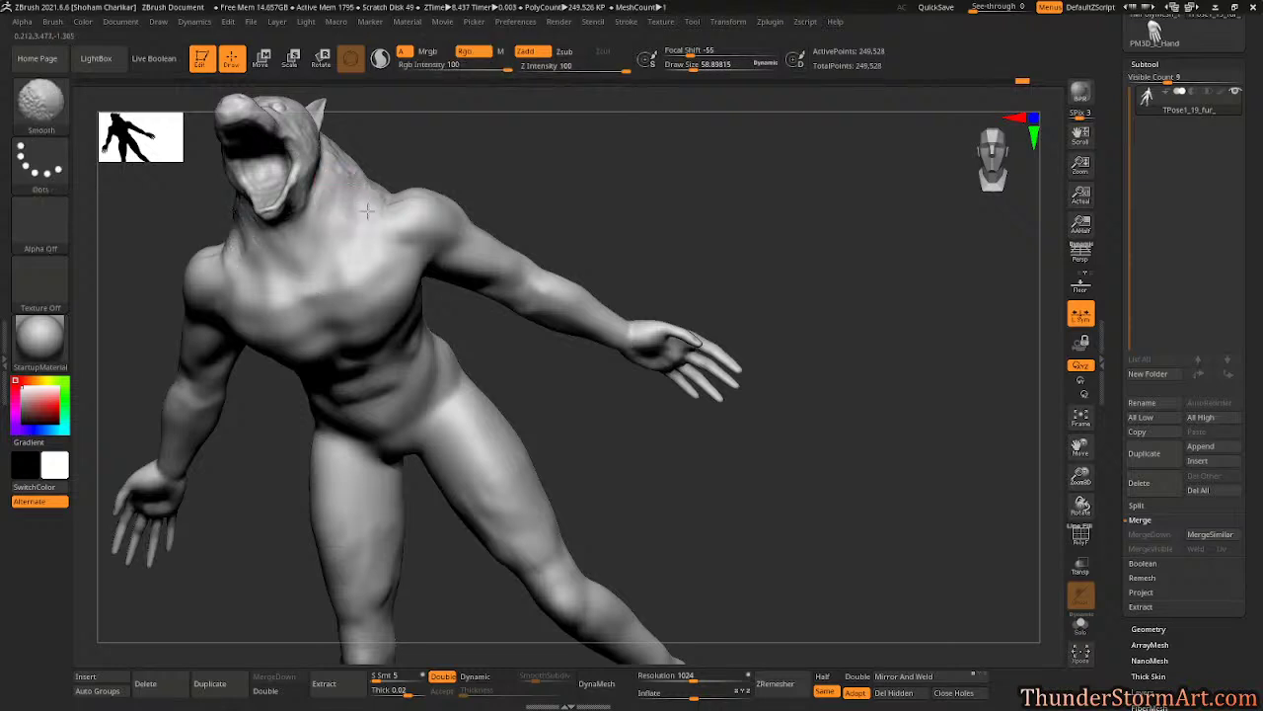
mouse_move(607, 252)
left_mouse_down()
mouse_move(626, 180)
mouse_move(654, 187)
mouse_move(632, 235)
left_mouse_up()
left_click_drag(327, 259, 347, 294, "shift")
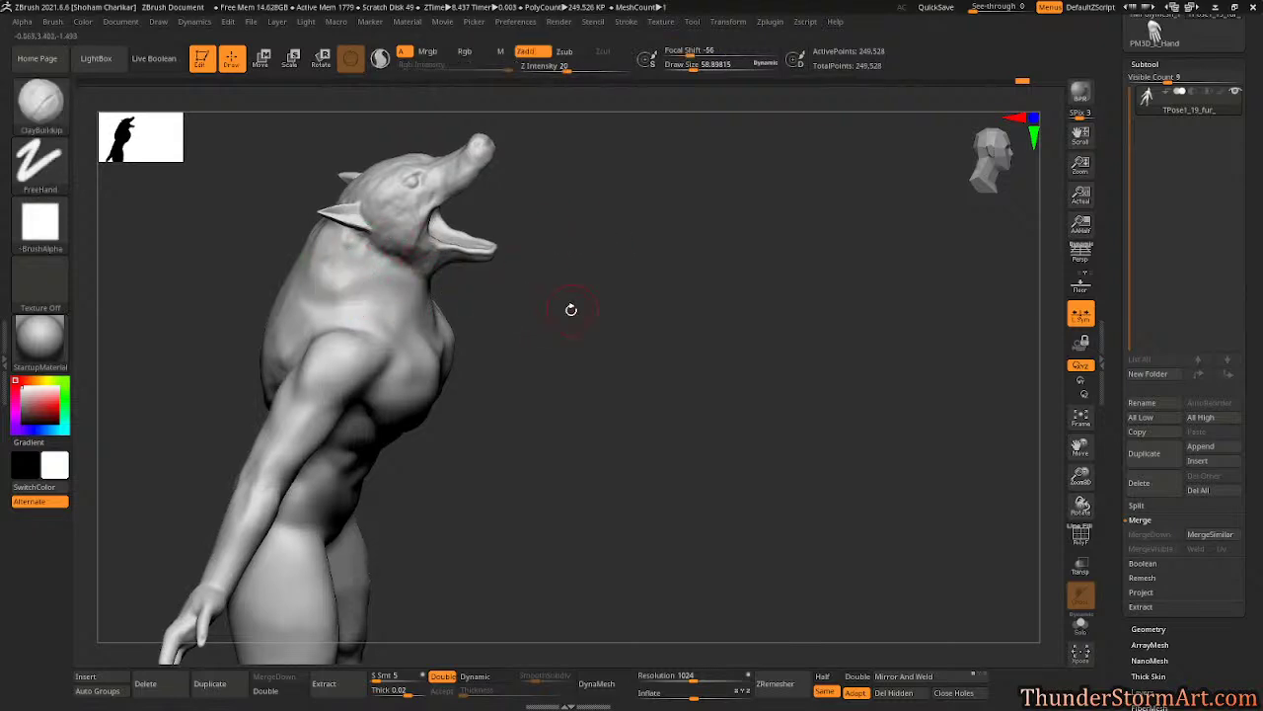
- Fill the area between the side of the neck and the upper back with clay and smooth it
mouse_move(572, 310)
left_mouse_down("alt")
mouse_move(580, 326)
mouse_move(615, 332)
mouse_move(719, 307)
mouse_move(742, 385)
mouse_move(707, 344)
mouse_move(740, 310)
mouse_move(739, 326)
mouse_move(705, 305)
mouse_move(781, 369)
mouse_move(764, 409)
left_mouse_up("alt")
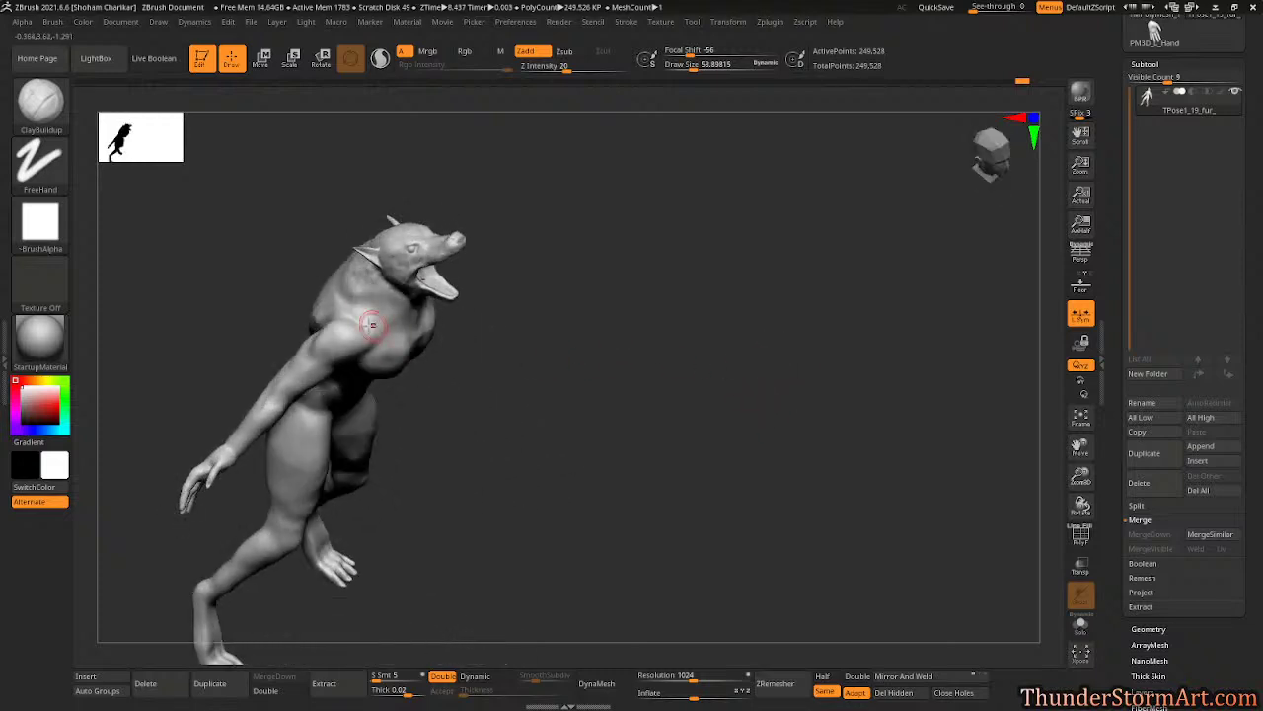
left_click_drag(465, 305, 456, 331)
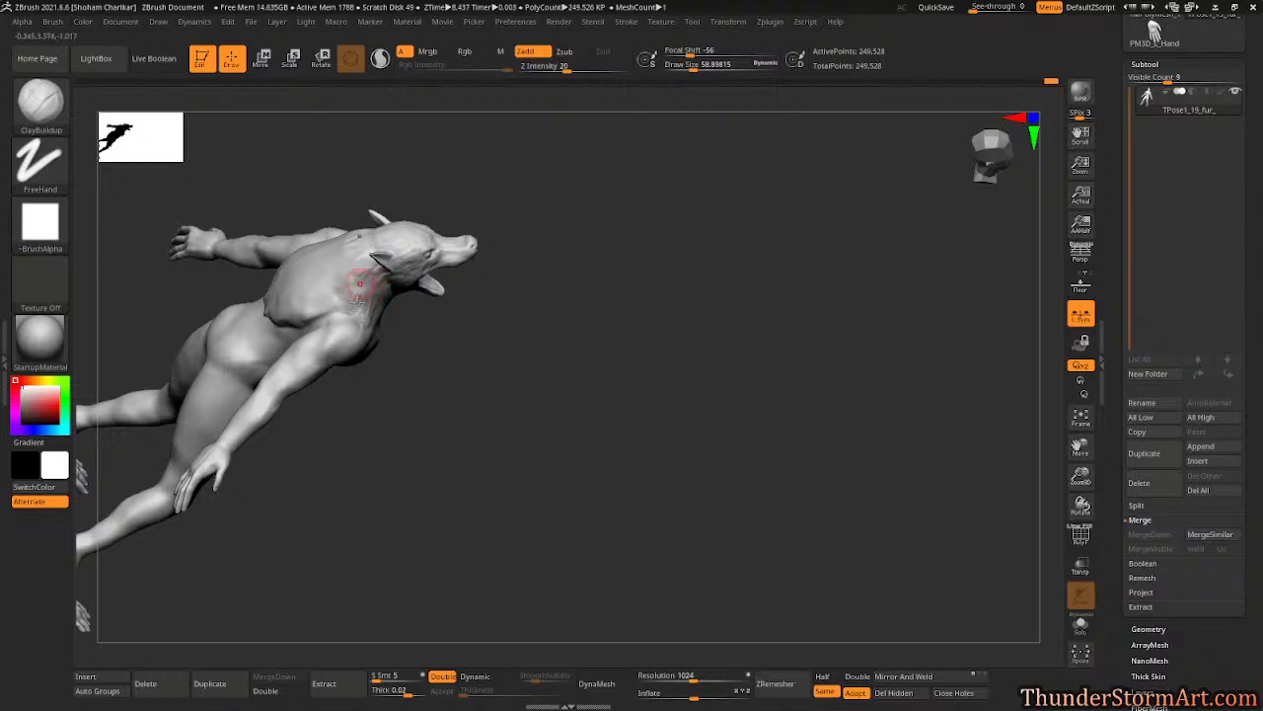
key("shift")
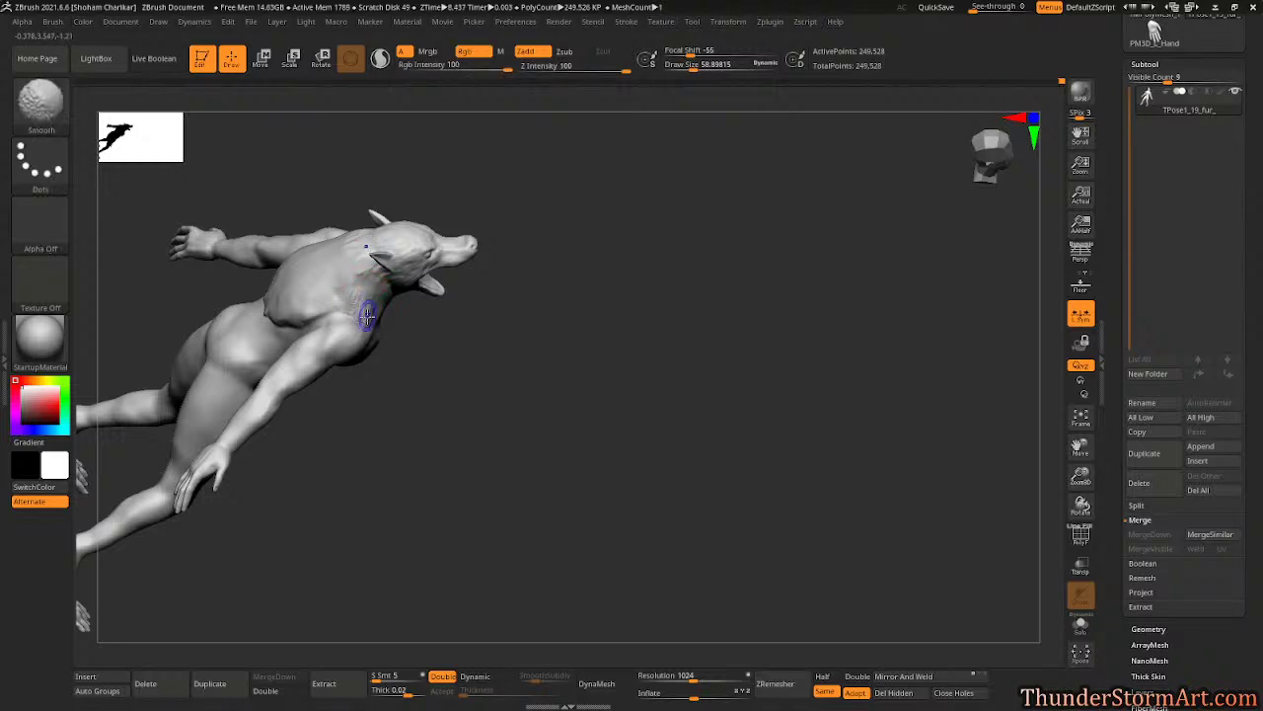
mouse_move(336, 289)
left_mouse_down()
mouse_move(550, 310)
mouse_move(673, 269)
mouse_move(691, 214)
mouse_move(731, 381)
mouse_move(740, 373)
mouse_move(764, 431)
mouse_move(497, 351)
left_mouse_up()
key("shift")
- Fill out the upper chest below the neck with more clay strokes and smooth the surface
left_click_drag(391, 383, 418, 416)
mouse_move(572, 341)
left_mouse_down()
mouse_move(590, 375)
mouse_move(591, 361)
left_mouse_up()
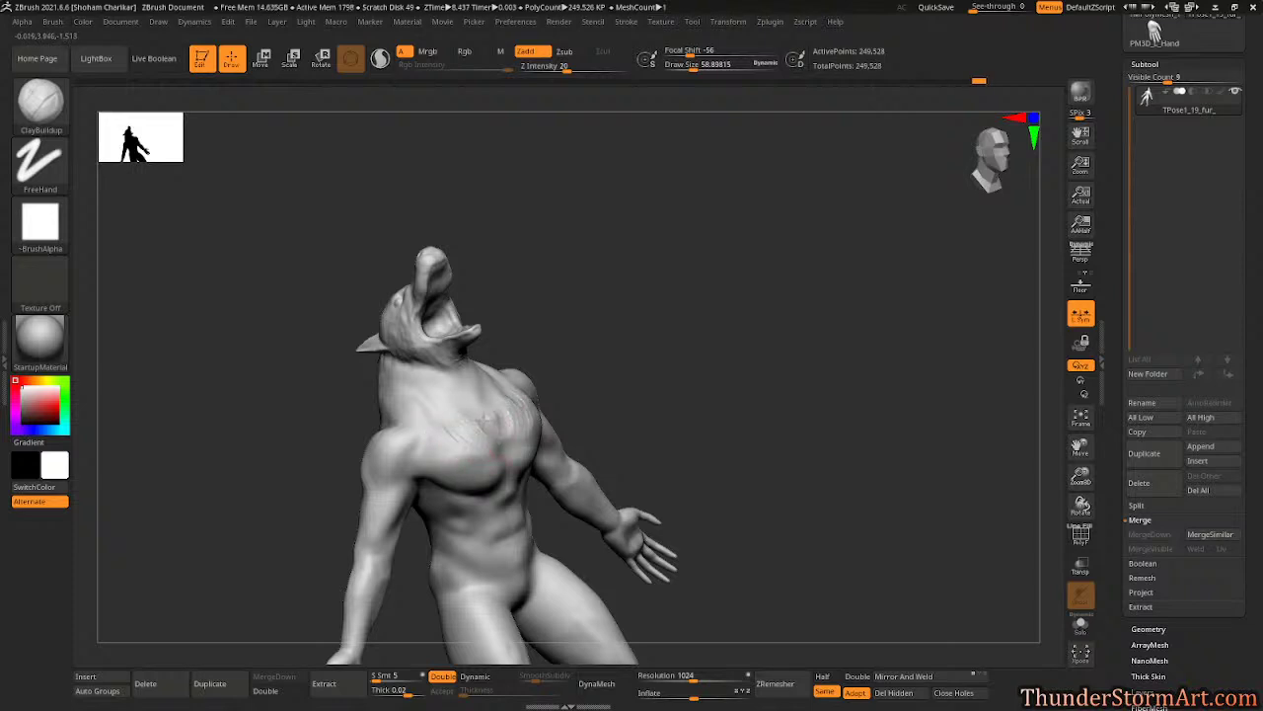
key("shift")
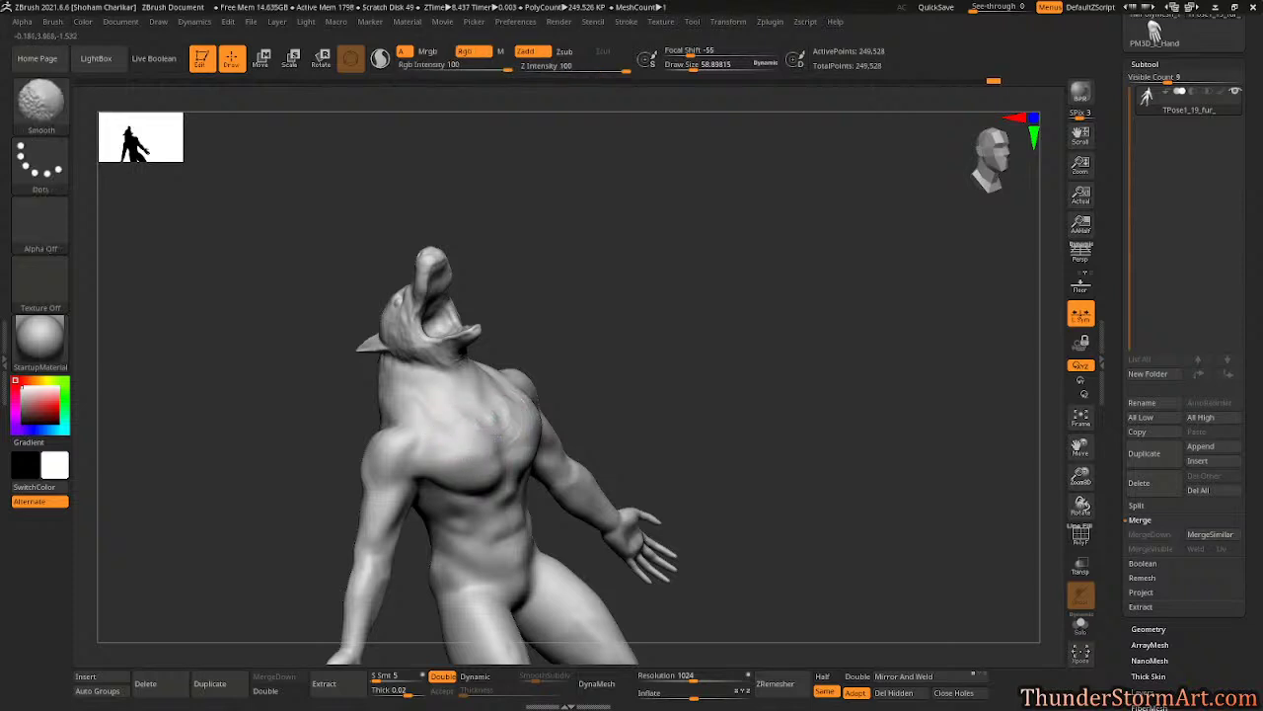
mouse_move(716, 336)
left_mouse_down()
mouse_move(740, 313)
mouse_move(711, 350)
mouse_move(737, 319)
mouse_move(625, 395)
mouse_move(711, 332)
mouse_move(665, 321)
left_mouse_up()
key("shift")
- Flatten the pectorals and upper chest with the TrimDynamic brush at a draw size of about 157, then smooth them
key("b")
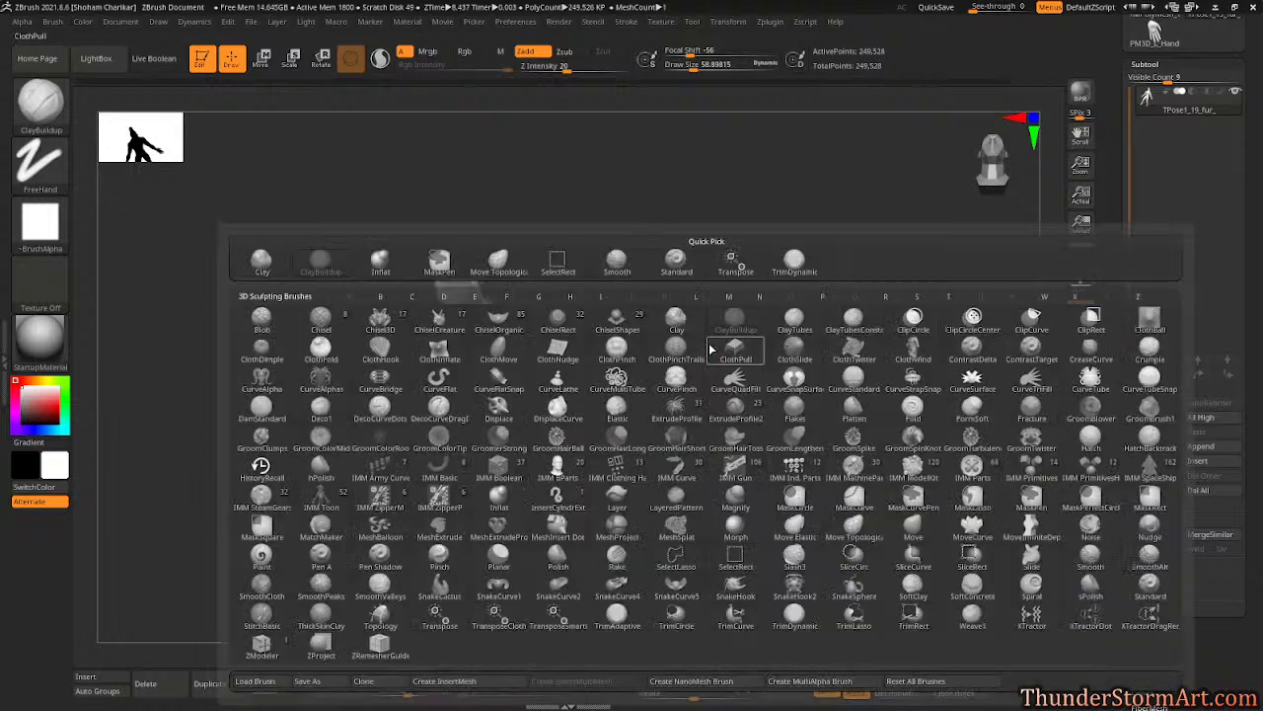
key("t")
key("d")
key("s")
left_click_drag(731, 337, 708, 379)
left_click_drag(651, 318, 654, 371)
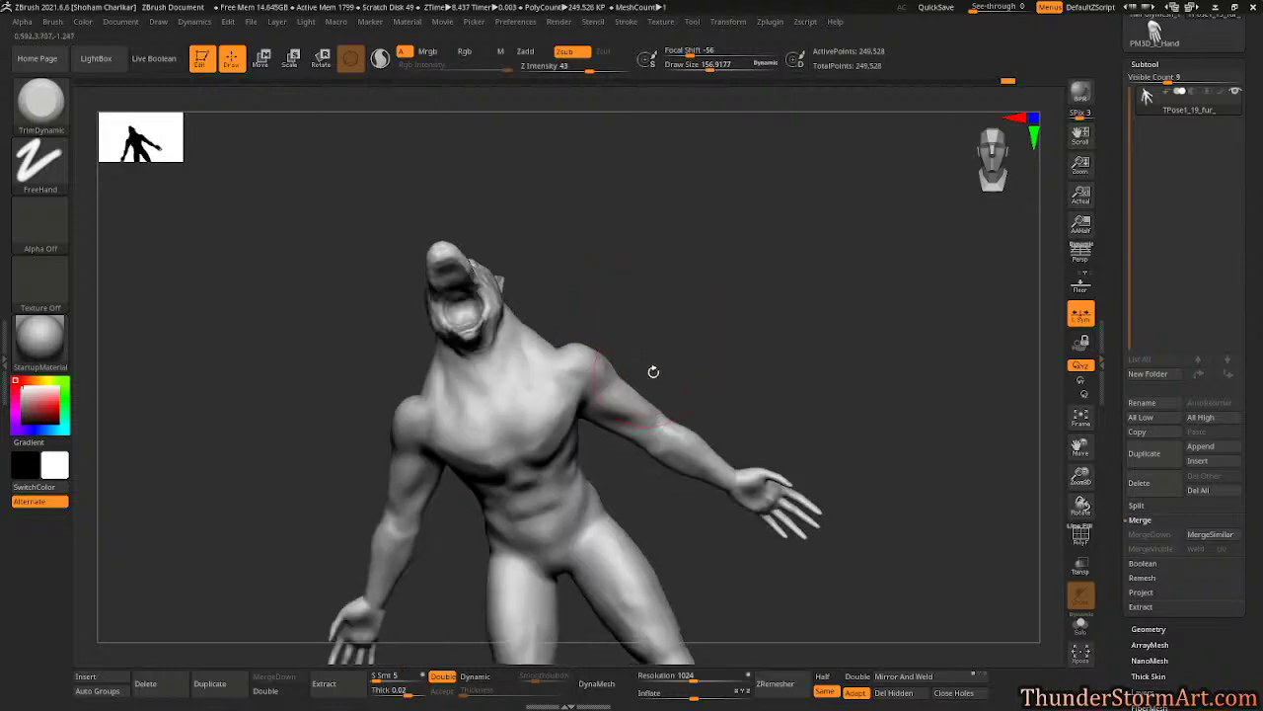
left_click_drag(530, 450, 540, 424)
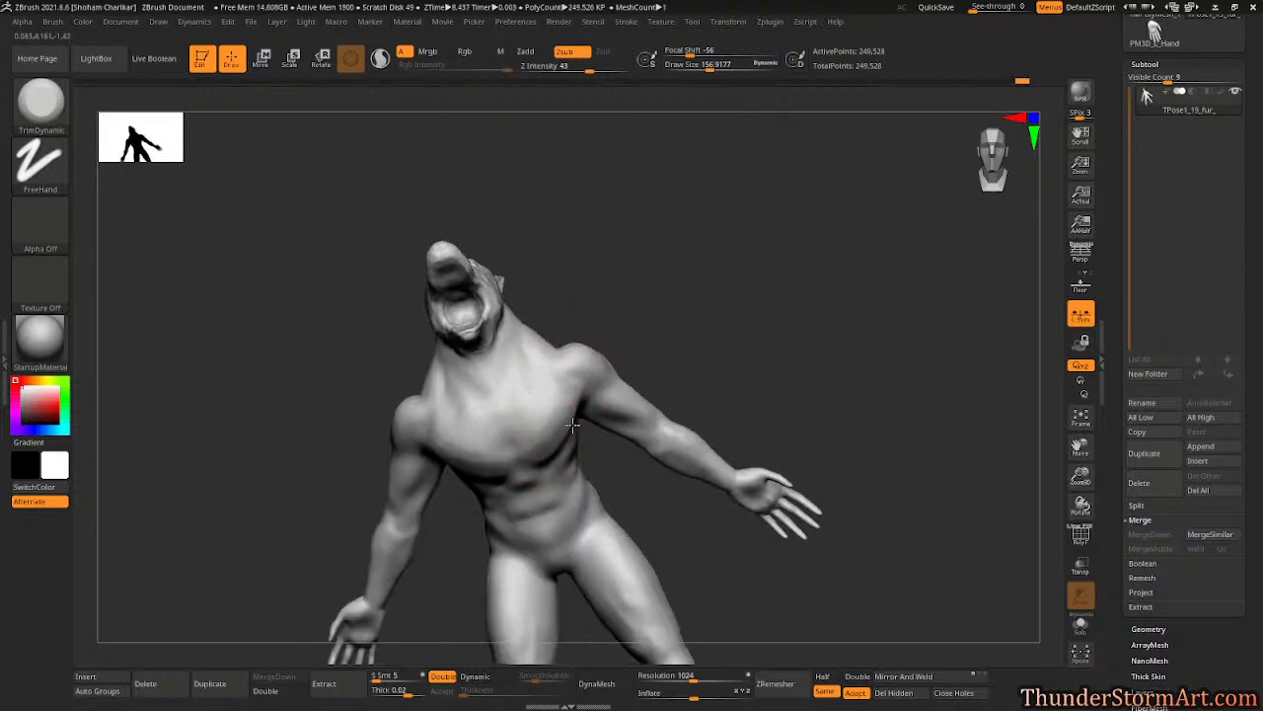
key("shift")
mouse_move(681, 316)
left_mouse_down()
mouse_move(716, 302)
mouse_move(751, 259)
mouse_move(565, 385)
left_mouse_up()
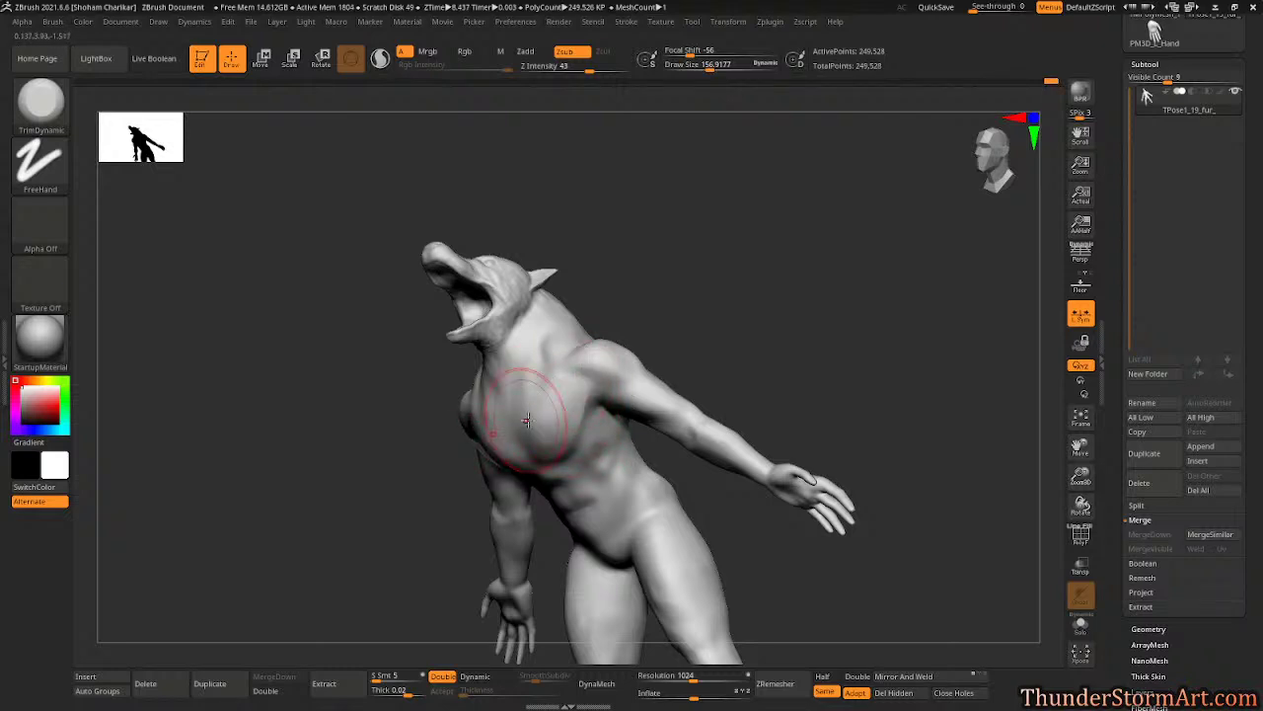
key("shift")
- Switch to the DamStandard brush with a draw size of about 182
mouse_move(730, 271)
left_mouse_down()
mouse_move(756, 248)
mouse_move(747, 282)
mouse_move(721, 279)
mouse_move(809, 316)
mouse_move(832, 307)
mouse_move(819, 305)
left_mouse_up()
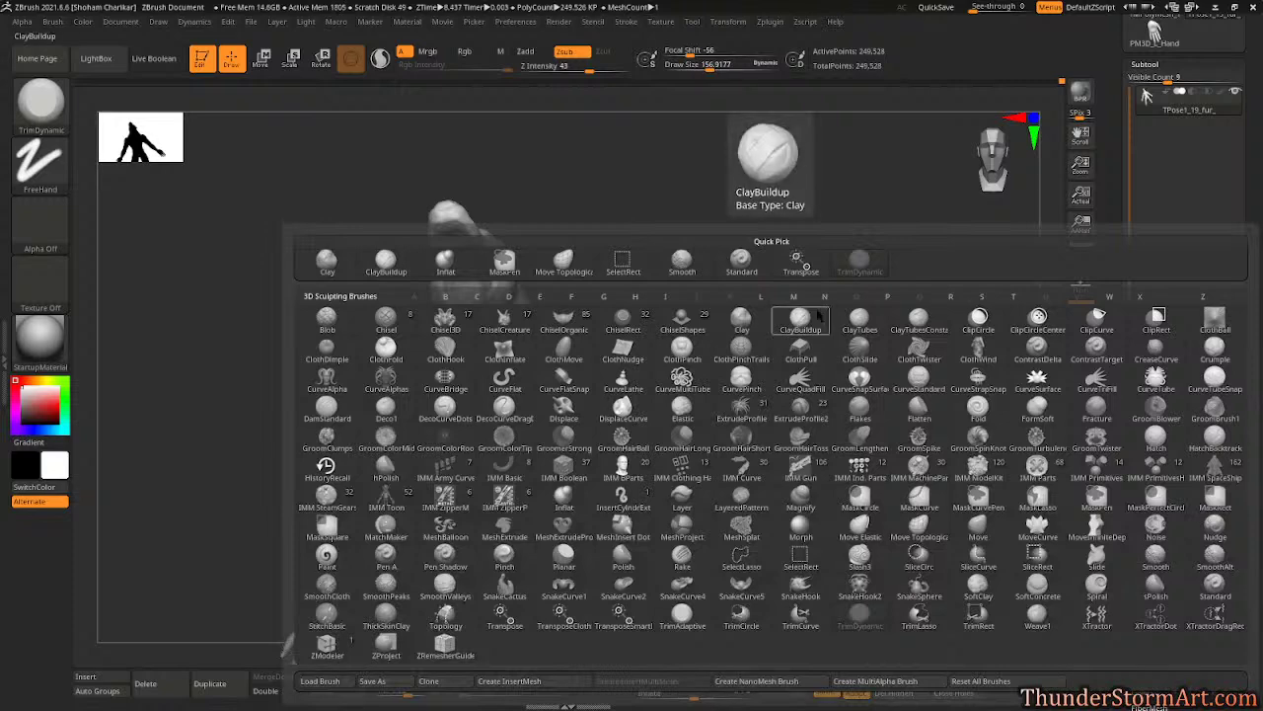
key("d")
key("s")
key("s")
left_click_drag(795, 289, 794, 297)
key("s")
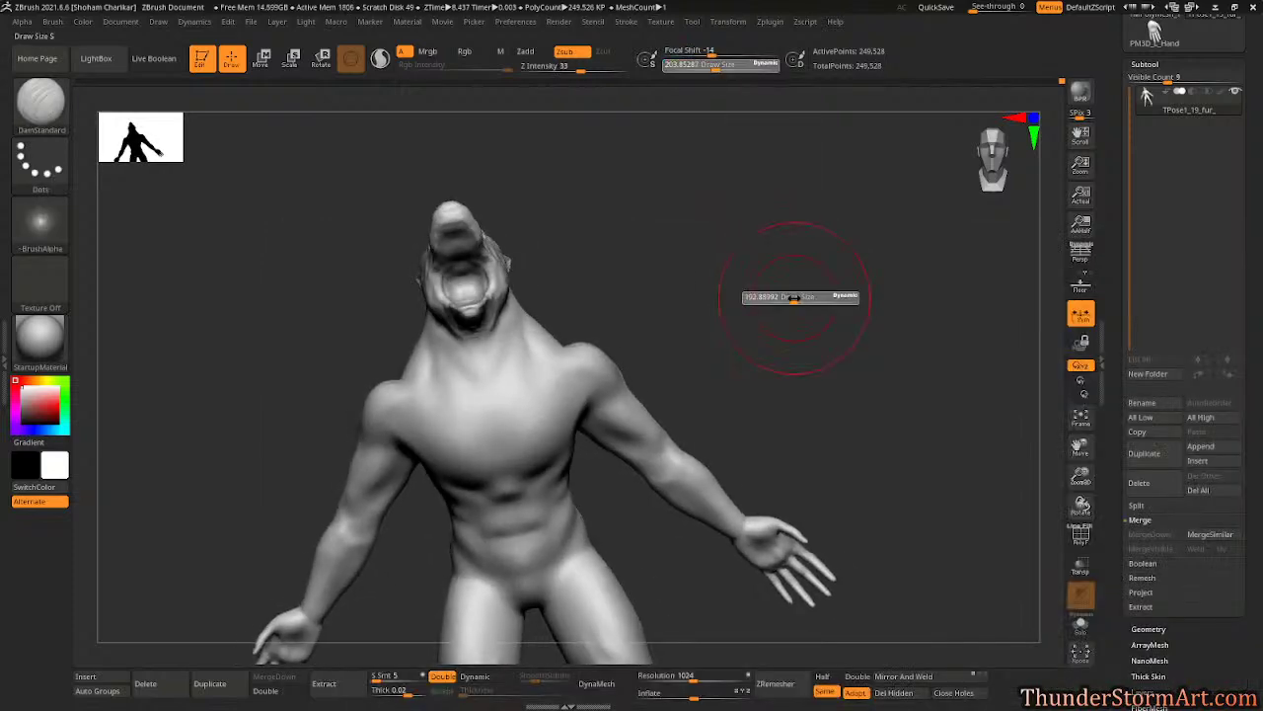
left_click_drag(385, 397, 522, 389)
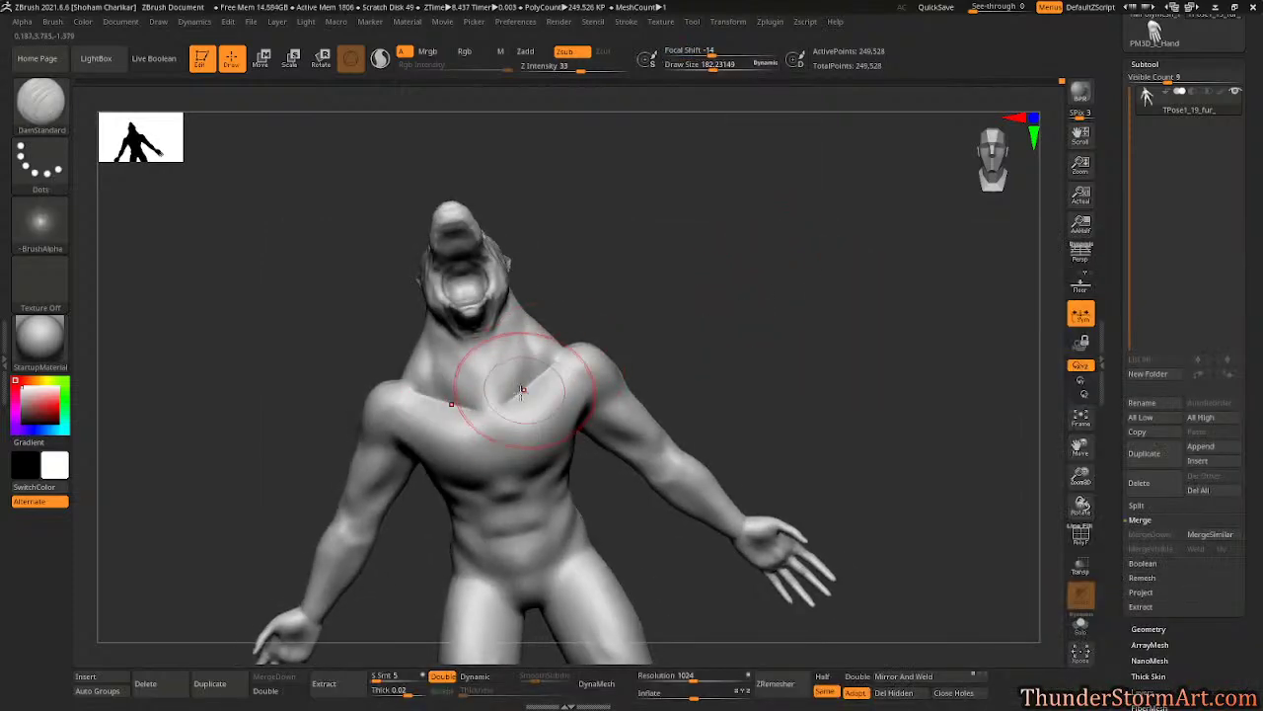
mouse_move(736, 285)
left_mouse_down()
mouse_move(685, 296)
mouse_move(730, 273)
left_mouse_up()
key("ctrl+z")
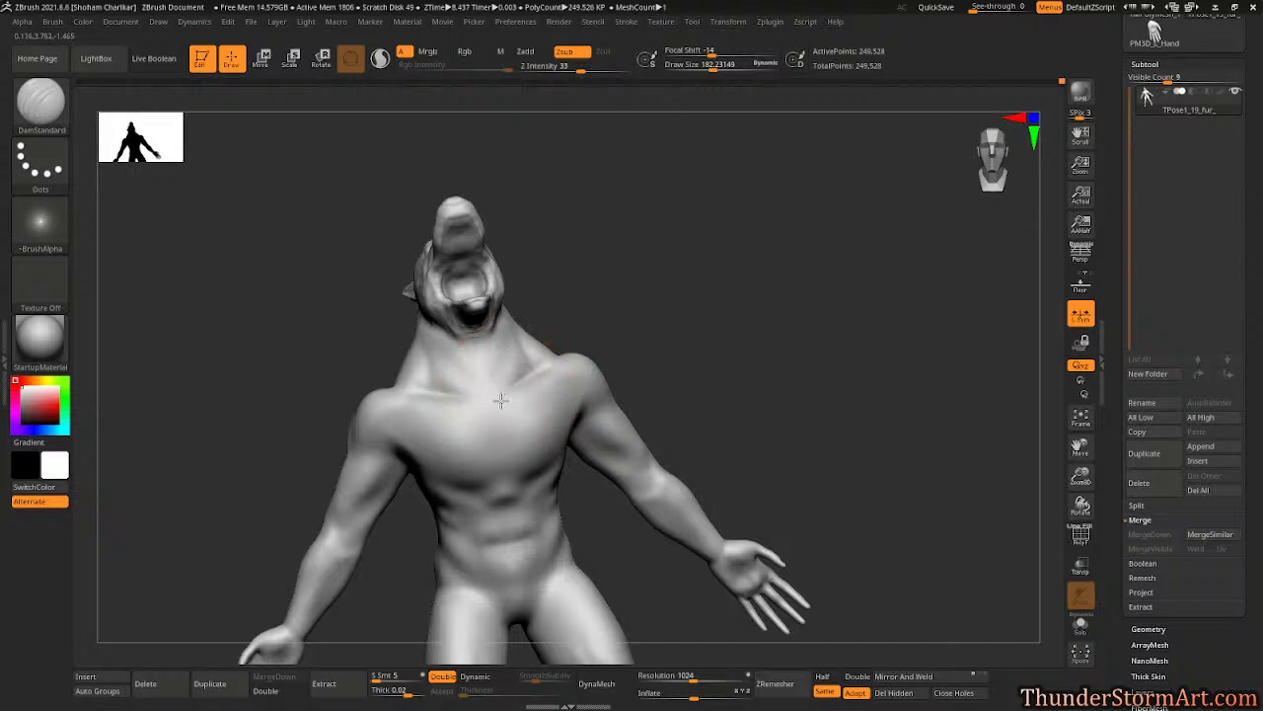
- Carve the collarbone line and the diagonal muscle creases across the pectorals towards the shoulder with DamStandard
mouse_move(668, 287)
left_mouse_down()
mouse_move(618, 293)
mouse_move(714, 280)
mouse_move(750, 298)
left_mouse_up()
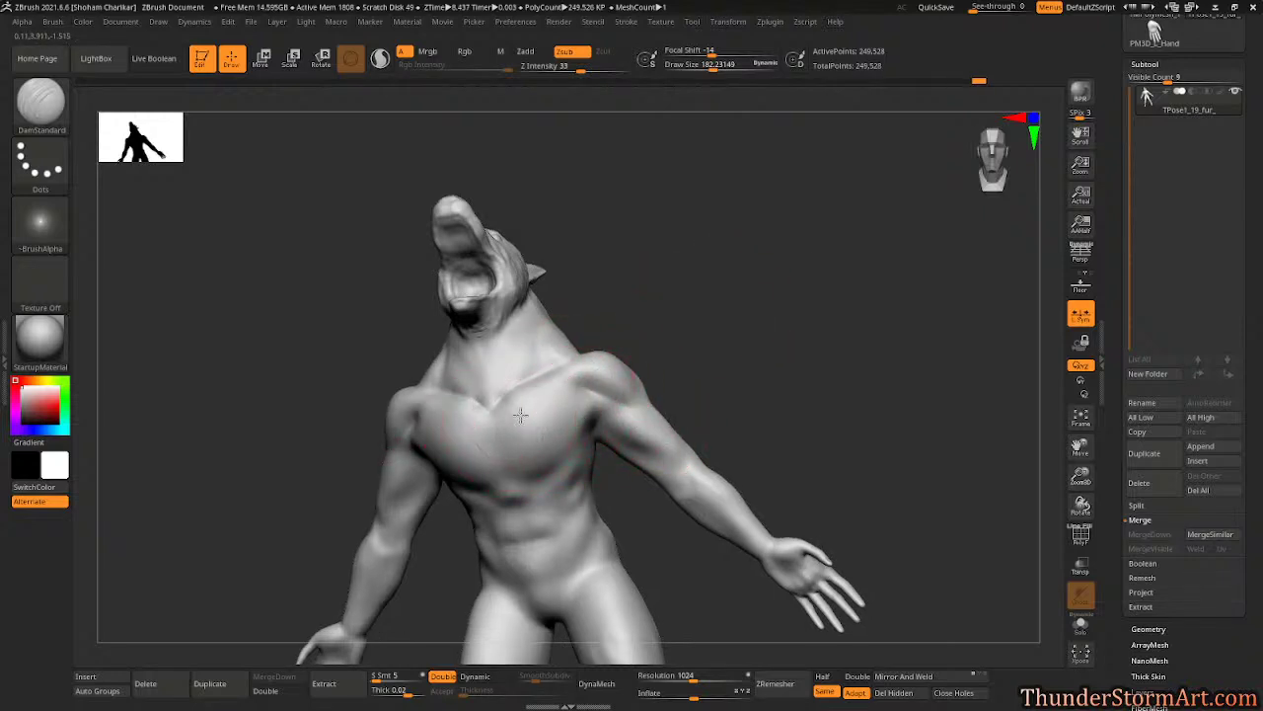
left_click_drag(520, 415, 639, 397)
left_click_drag(527, 469, 604, 406)
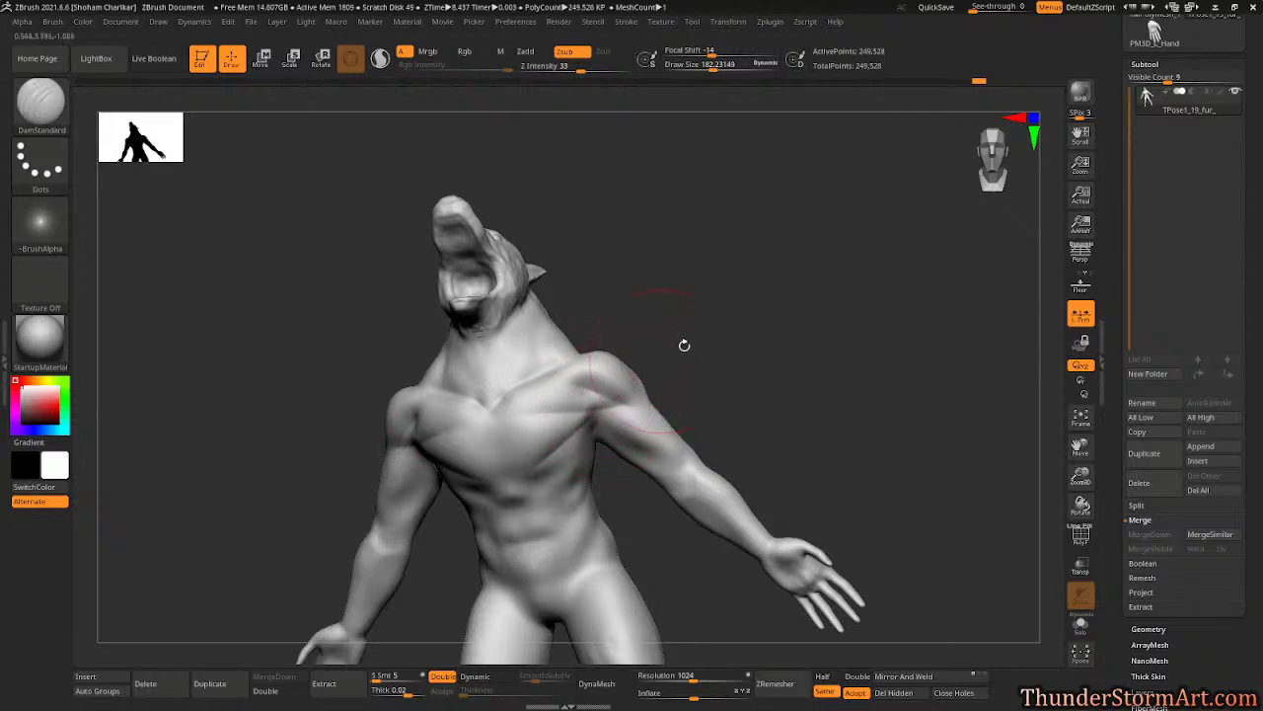
mouse_move(684, 345)
left_mouse_down()
mouse_move(669, 293)
mouse_move(720, 316)
mouse_move(699, 344)
mouse_move(728, 299)
mouse_move(779, 287)
mouse_move(780, 271)
mouse_move(770, 389)
left_mouse_up()
left_click_drag(555, 468, 621, 412)
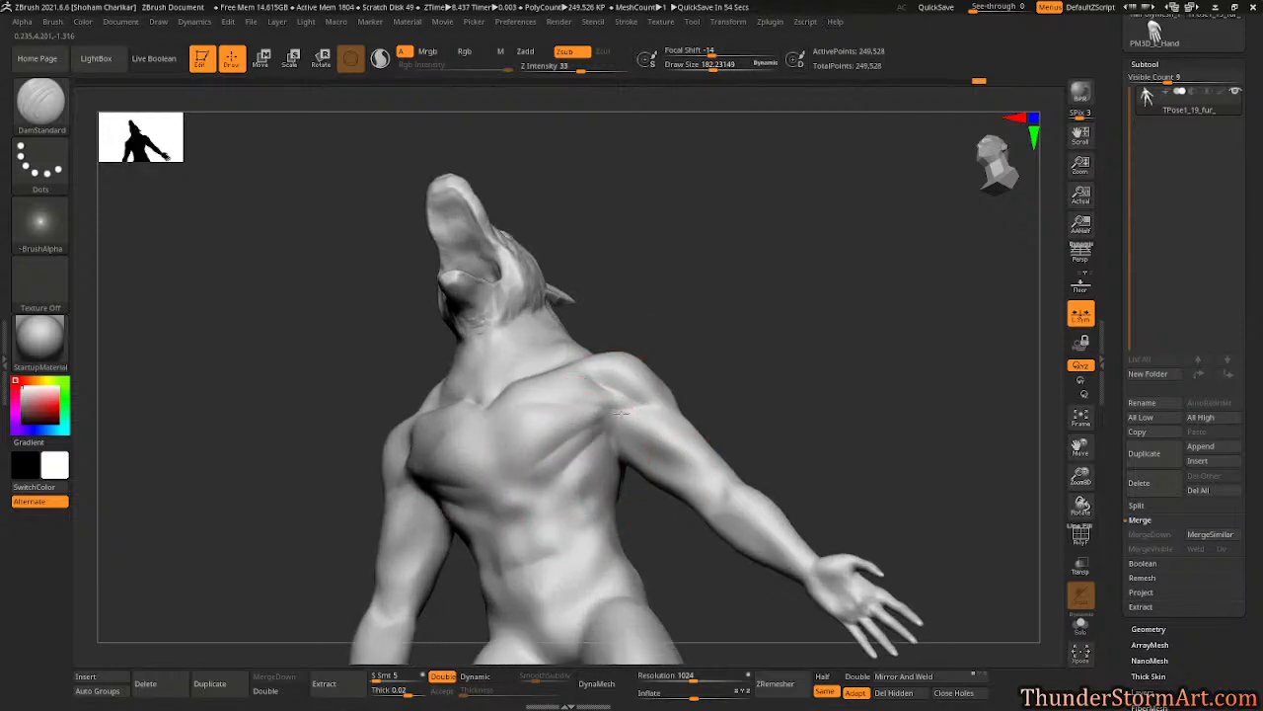
- Carve the armpit crease between the pectoral and upper arm at a draw size of about 71, softening the inner arm
mouse_move(764, 283)
left_mouse_down()
mouse_move(787, 329)
mouse_move(621, 445)
left_mouse_up()
key("s")
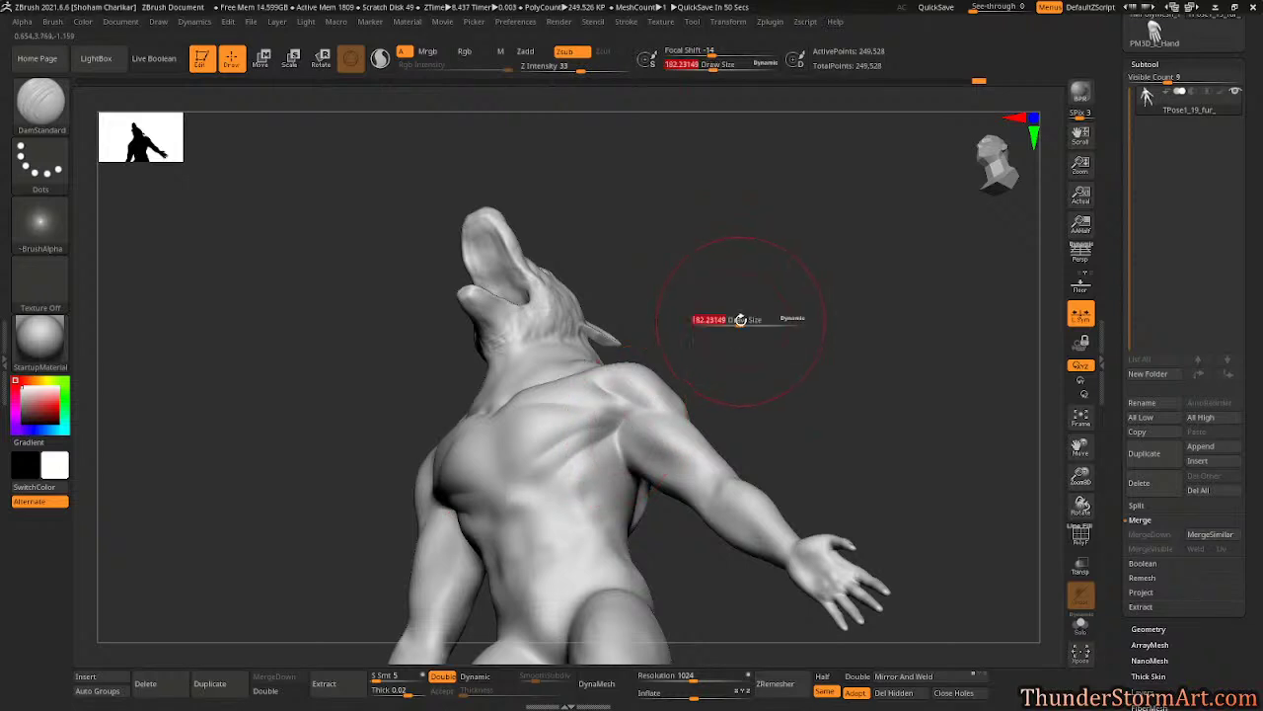
left_click_drag(704, 324, 693, 324)
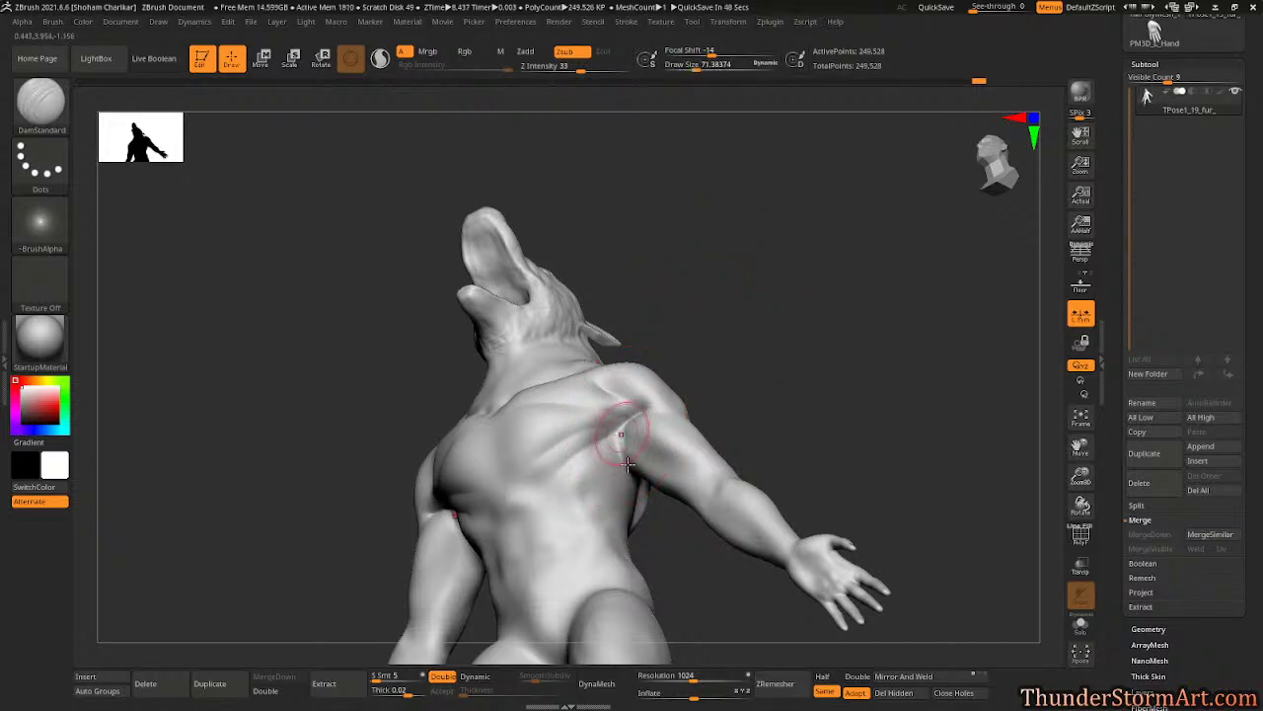
right_click_drag(628, 464, 643, 424)
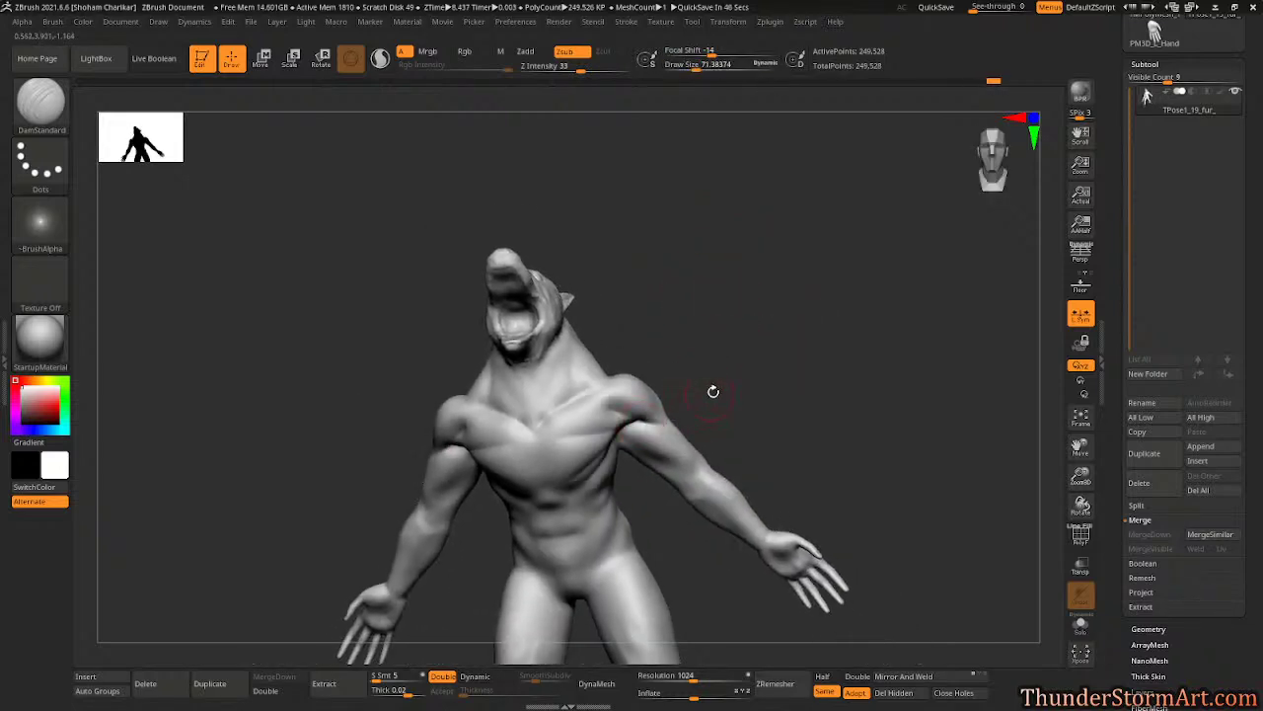
right_click_drag(712, 391, 630, 436)
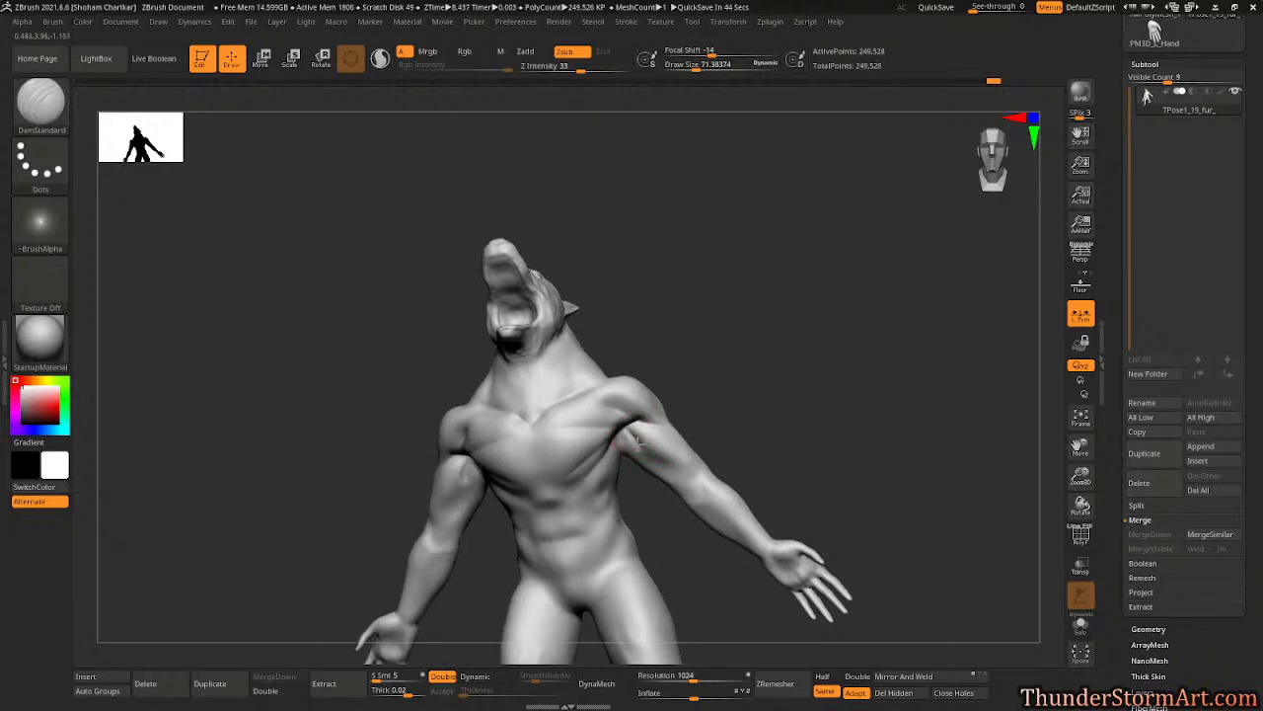
key("shift")
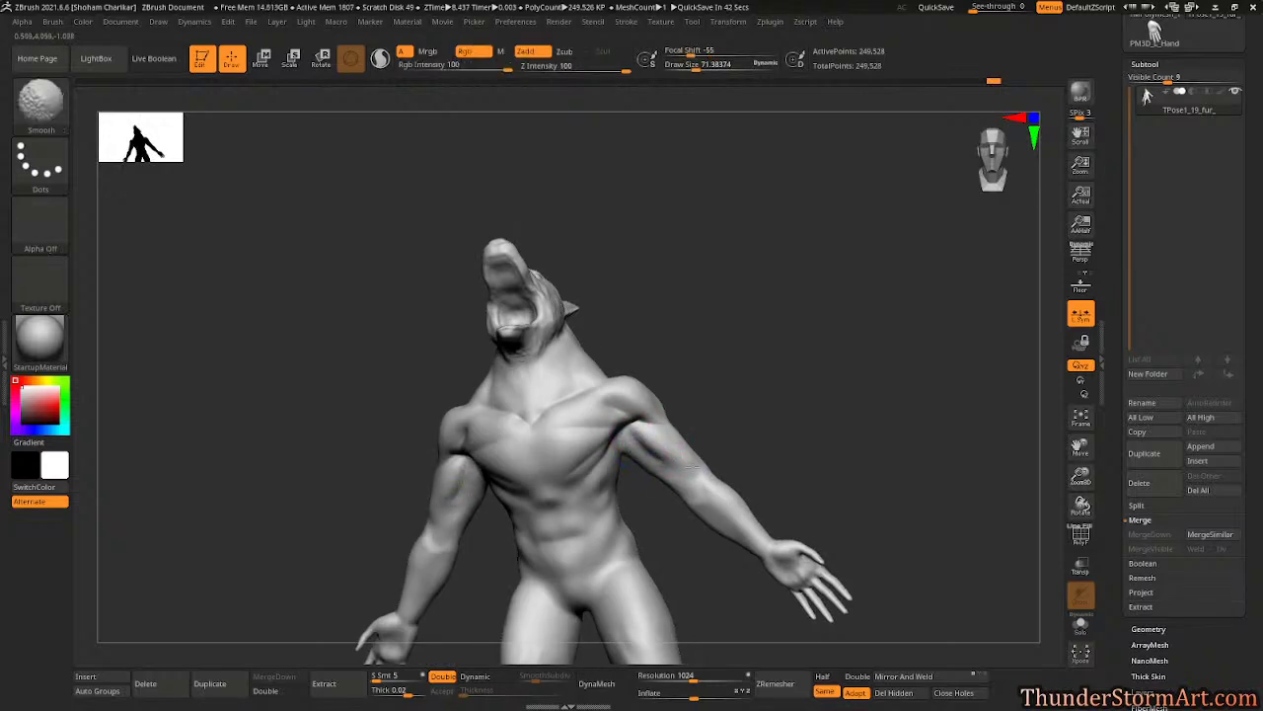
- Reshape the front of the shoulder from the side with the Move Topological brush at a draw size of about 167
mouse_move(691, 465)
right_mouse_down()
mouse_move(838, 217)
mouse_move(897, 273)
mouse_move(894, 298)
right_mouse_up()
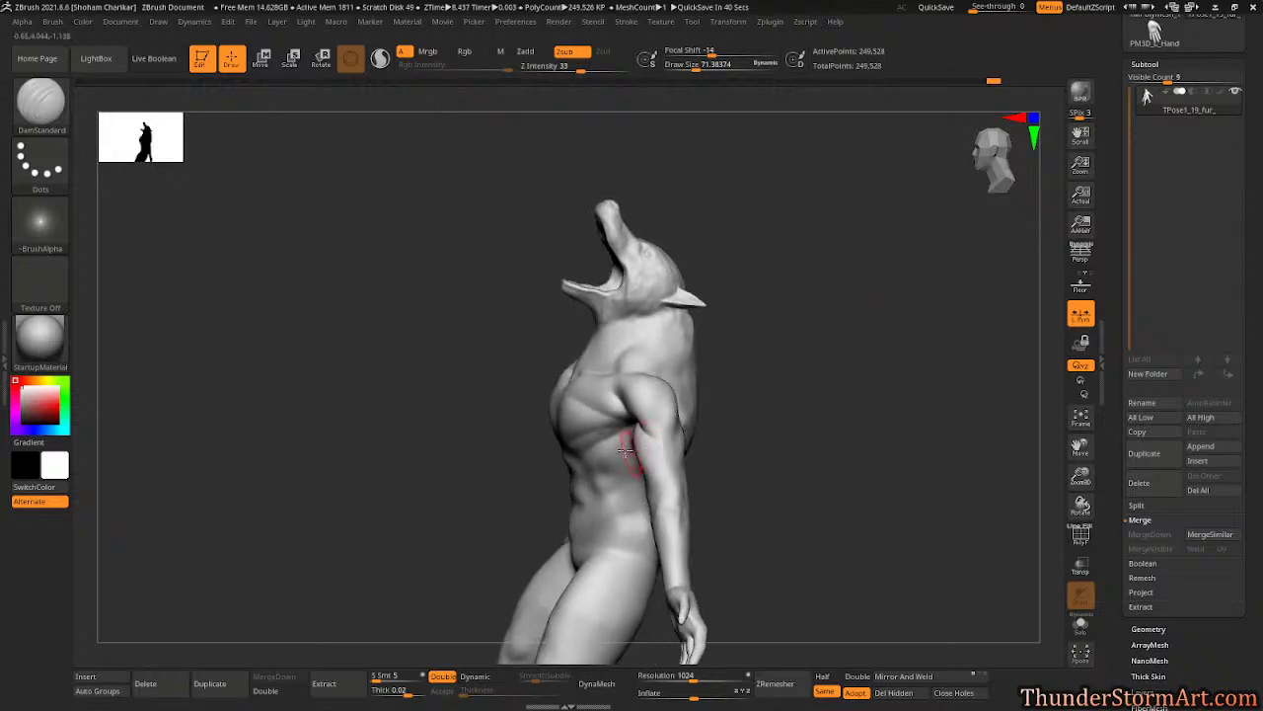
mouse_move(625, 450)
right_mouse_down()
mouse_move(764, 279)
mouse_move(779, 305)
mouse_move(756, 310)
mouse_move(766, 310)
right_mouse_up()
key("b")
key("m")
key("t")
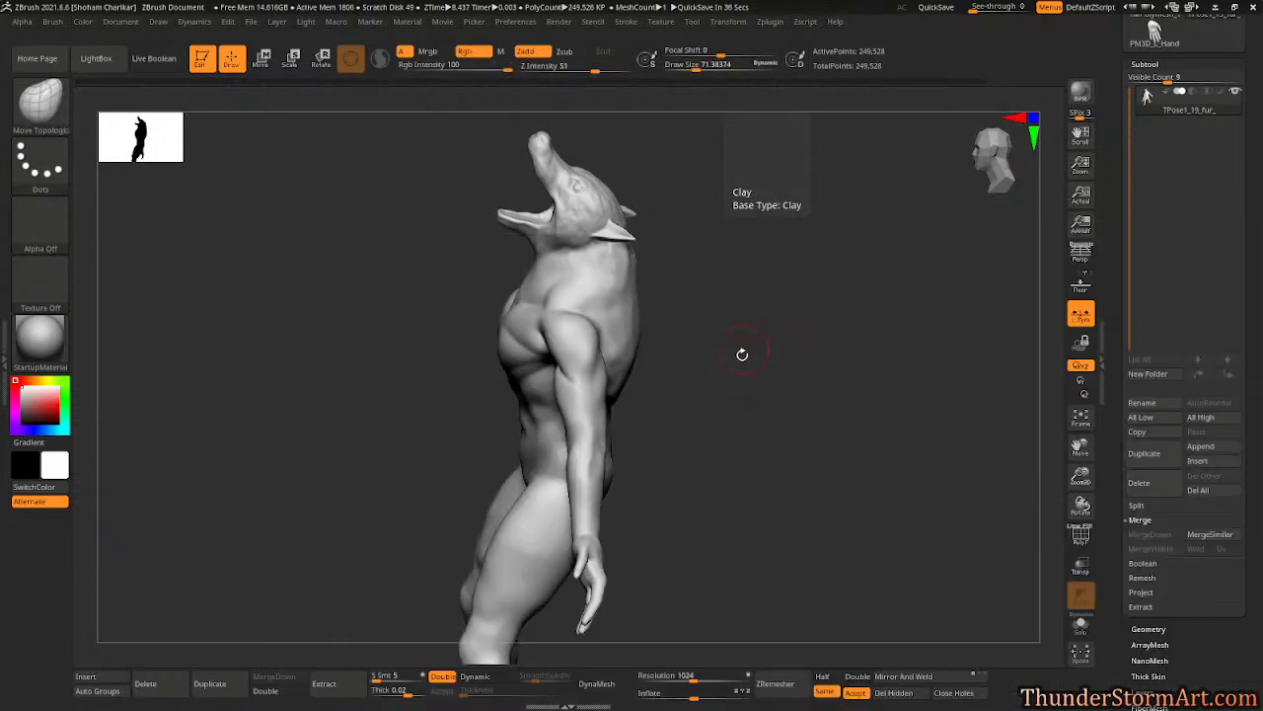
key("s")
left_click_drag(761, 362, 750, 361)
mouse_move(595, 333)
left_mouse_down()
mouse_move(579, 319)
mouse_move(550, 345)
left_mouse_up()
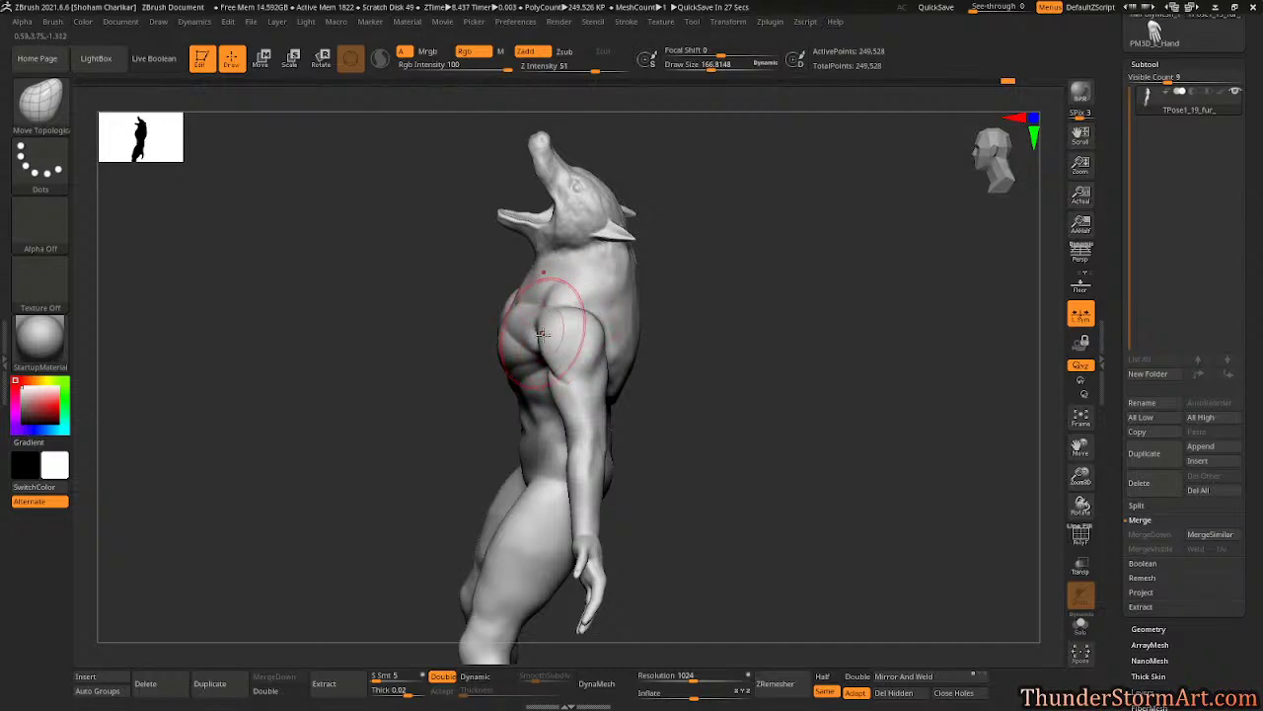
- Reshape the outer contour of the upper arm and shoulder from behind with the Move Topological brush
left_click_drag(795, 296, 800, 270)
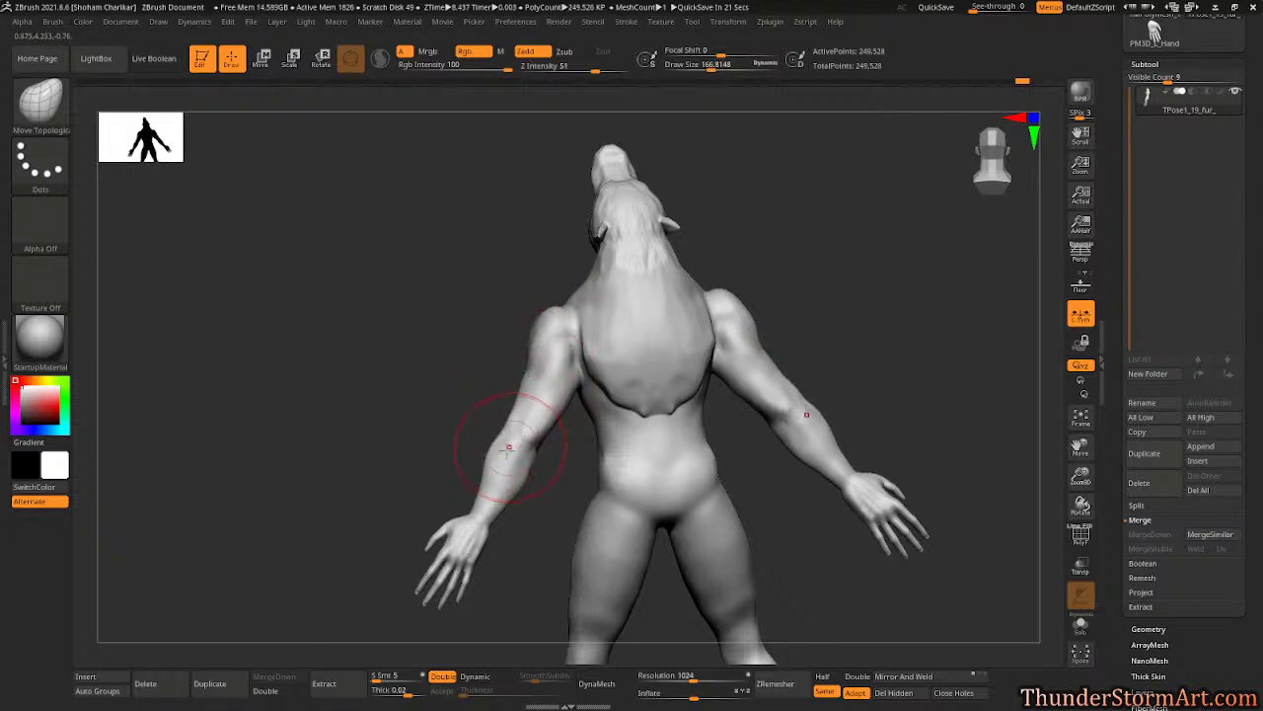
left_click_drag(861, 229, 834, 239)
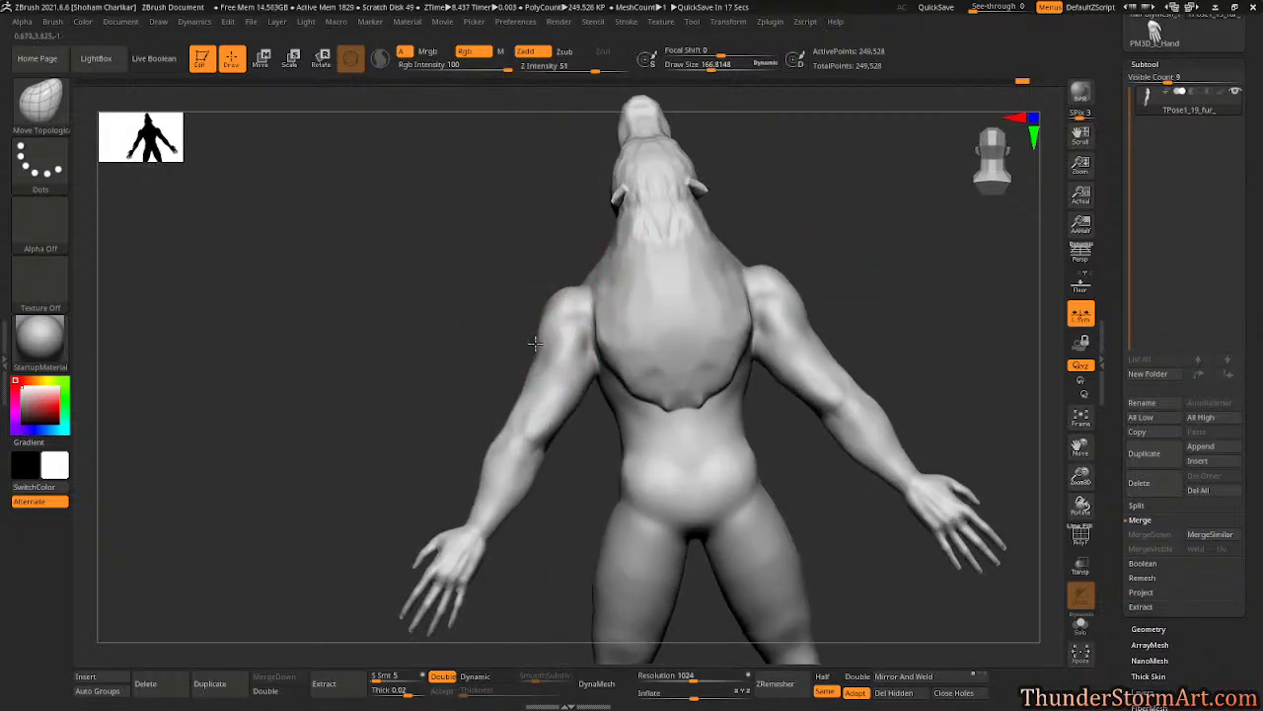
left_click_drag(533, 352, 526, 361)
left_click_drag(550, 296, 597, 268)
left_click_drag(845, 206, 807, 195, "alt")
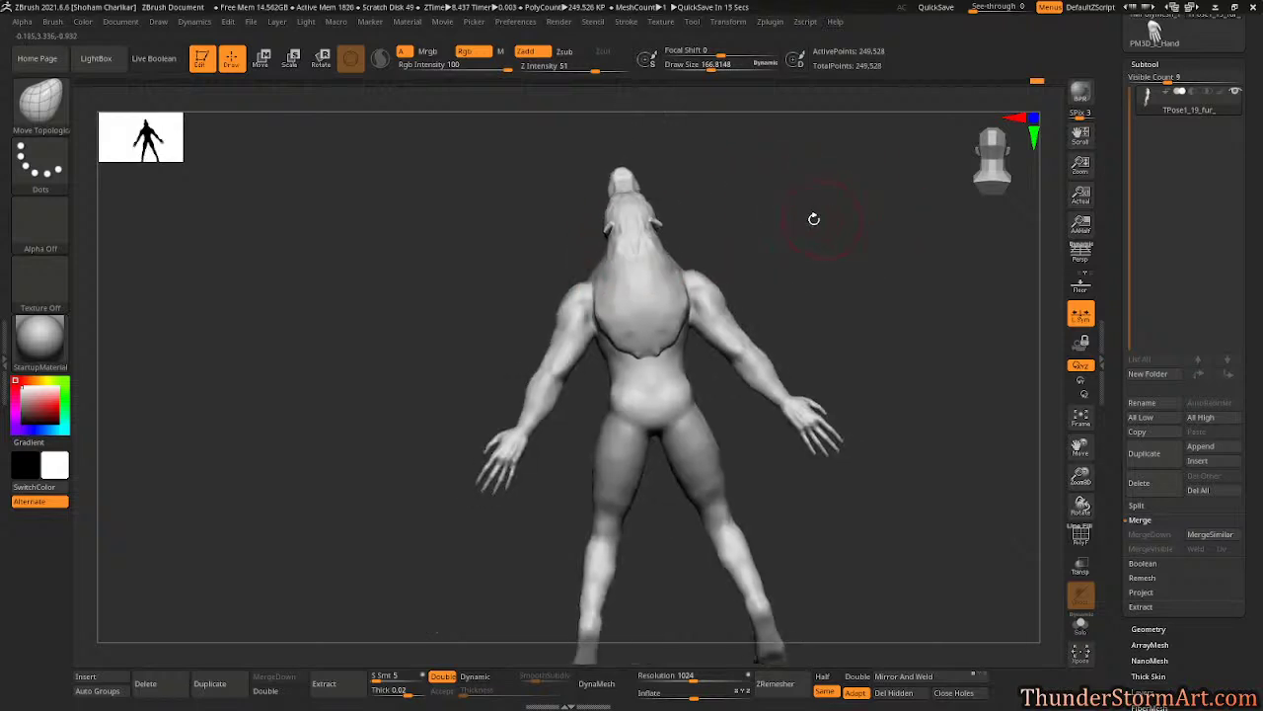
- Refine the shoulder and upper-arm outline from behind and above with Move Topological at a draw size of about 134
key("shift")
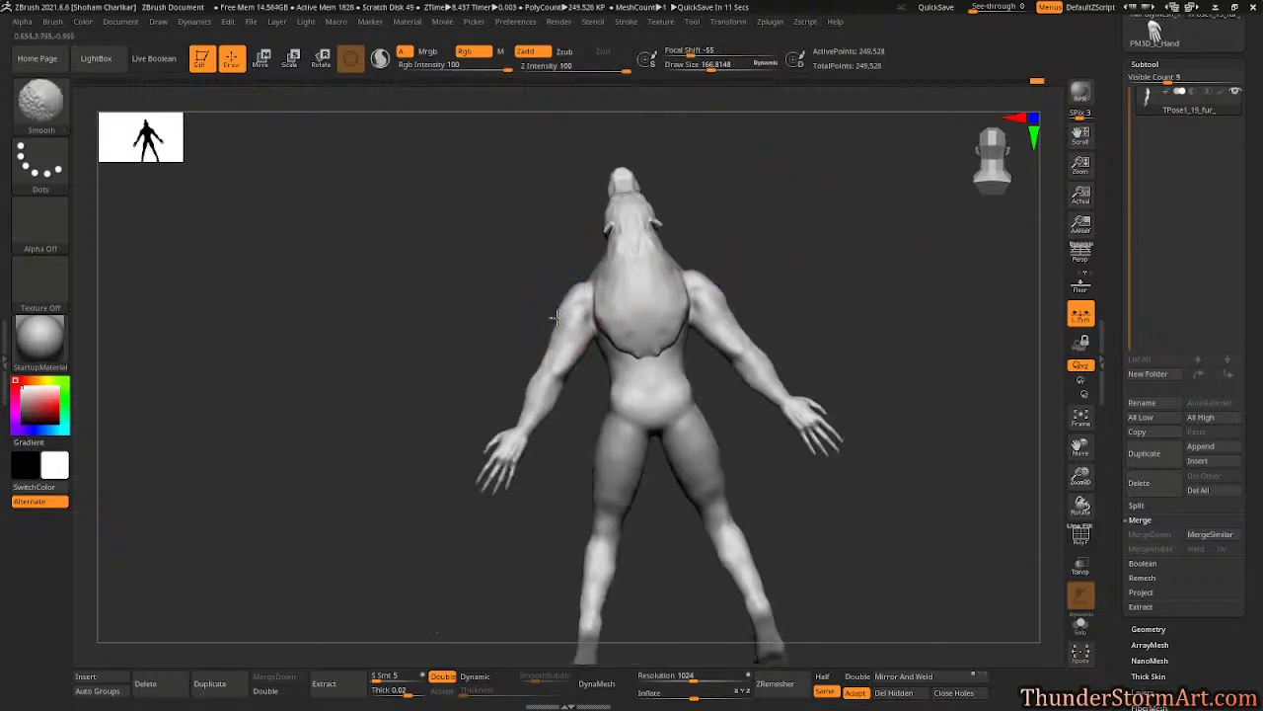
key("s")
left_click_drag(564, 275, 559, 275)
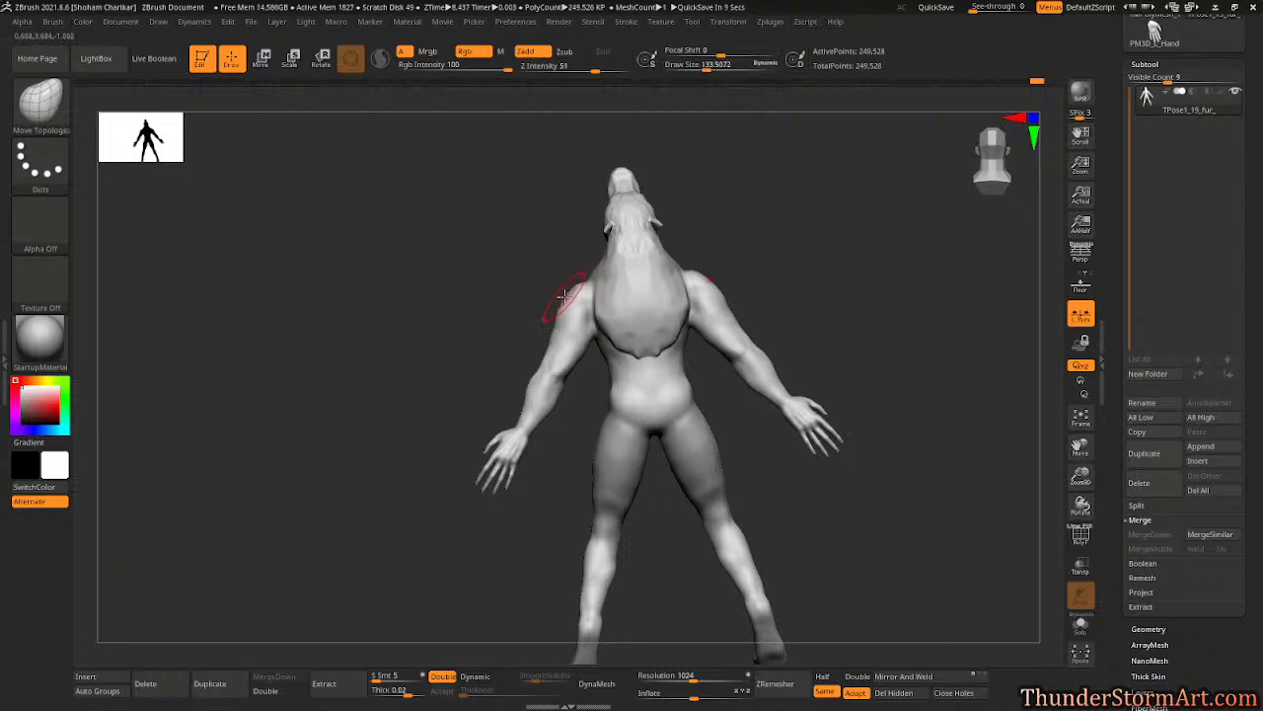
left_click_drag(819, 218, 781, 408)
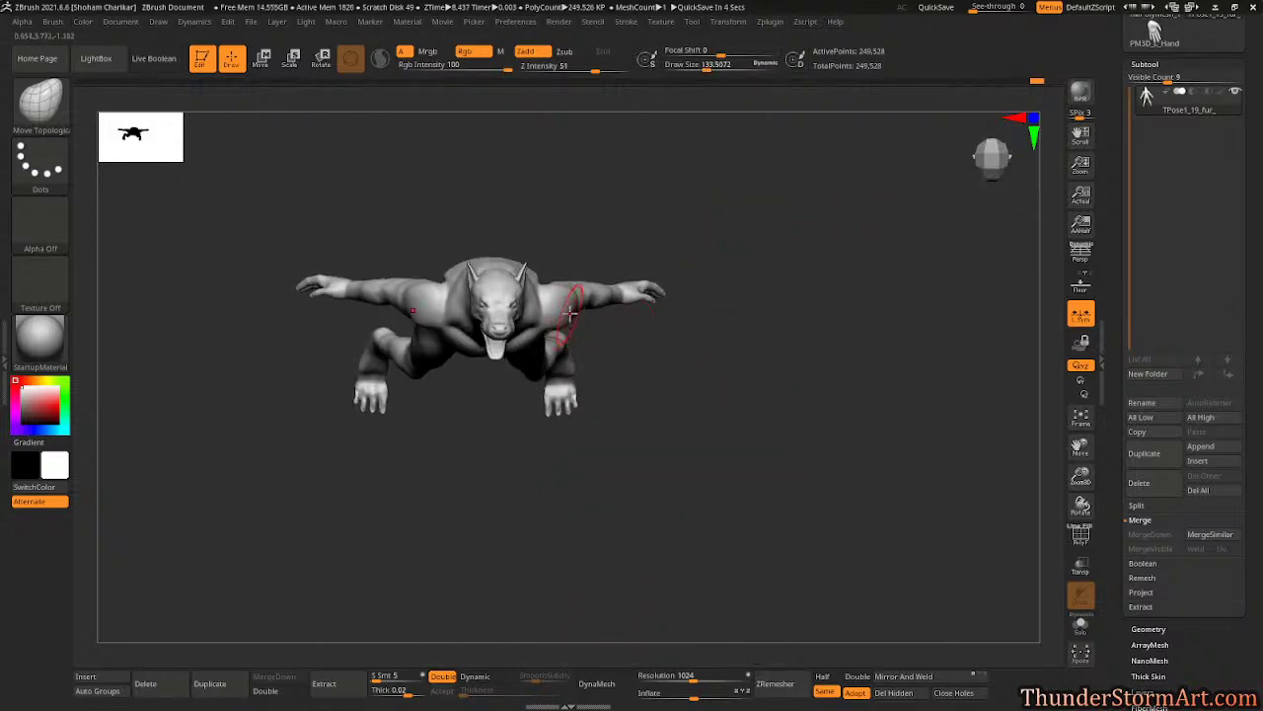
left_click_drag(588, 336, 582, 316)
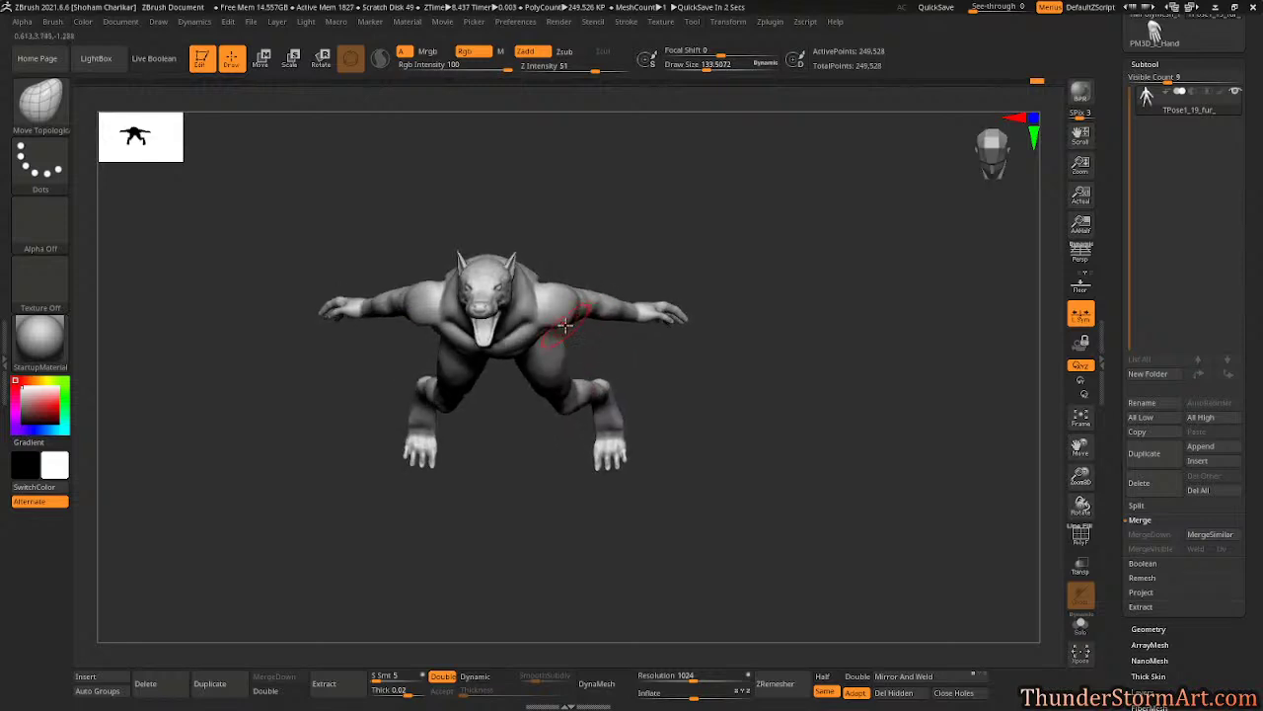
left_click_drag(685, 242, 736, 233, "alt")
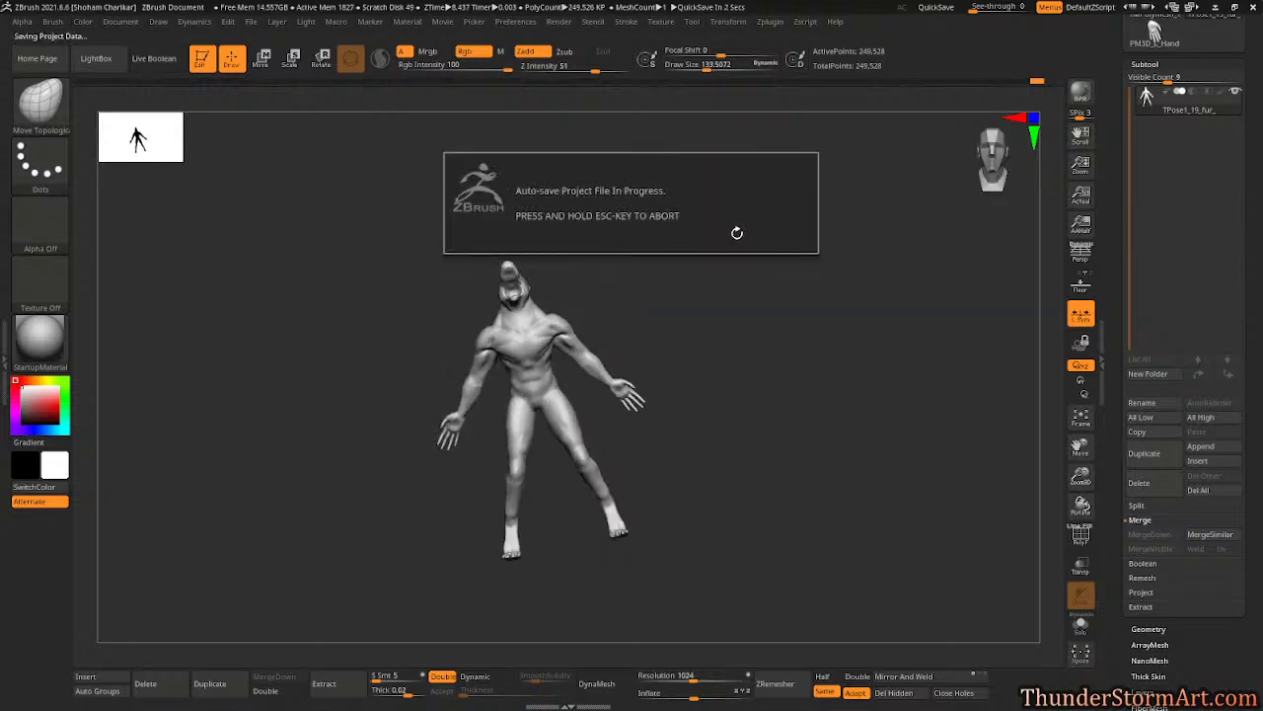
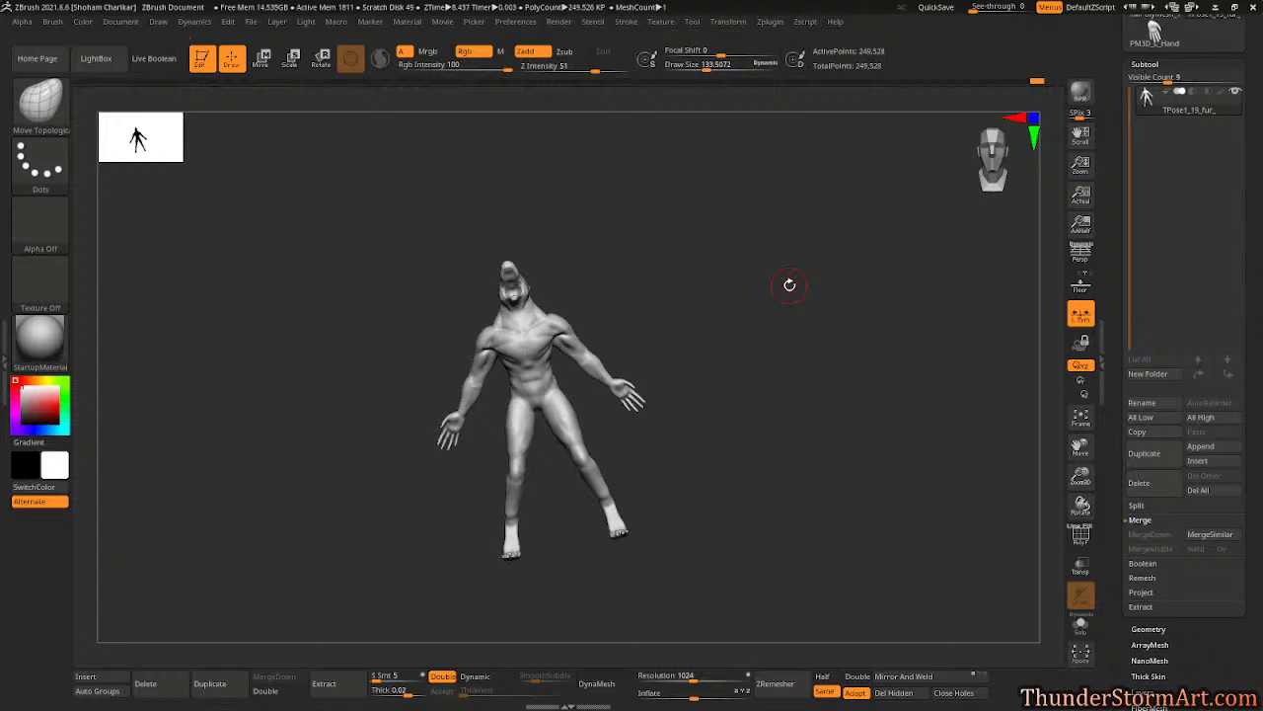
- Mask the head along the jaw and neck line with the MaskLasso brush and invert the mask to protect the body
left_click_drag(784, 284, 638, 302)
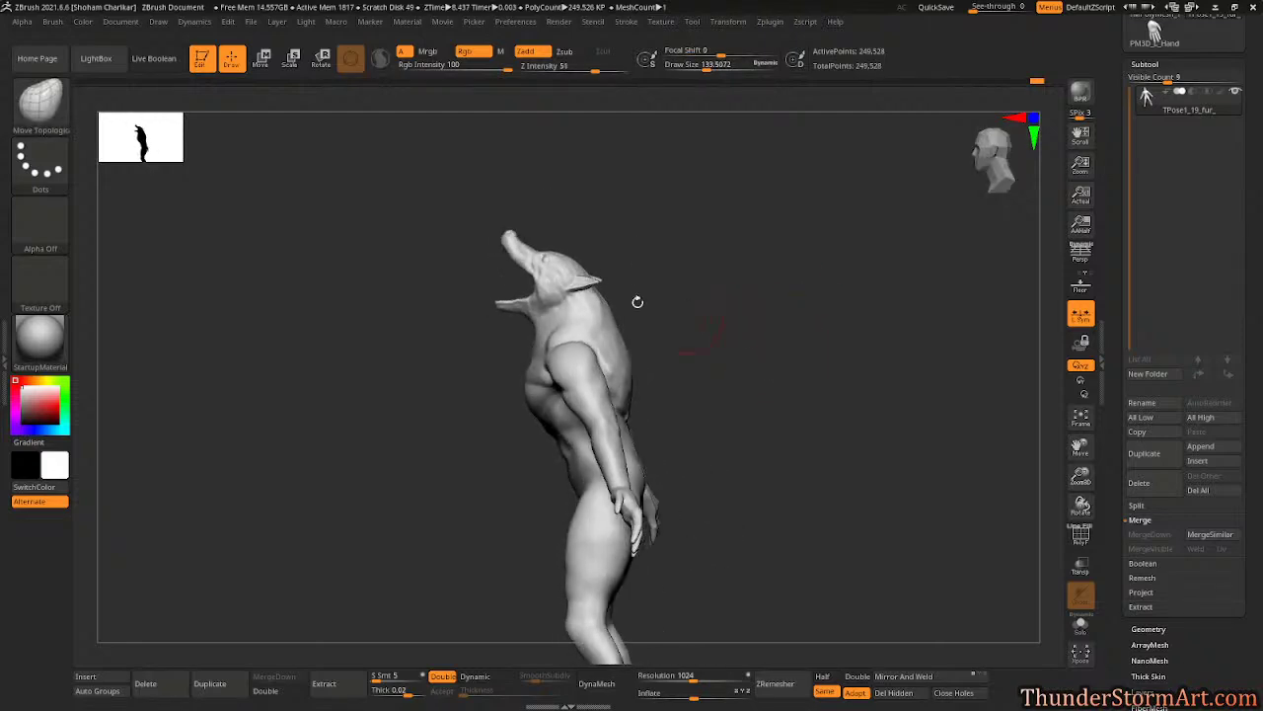
left_click_drag(713, 257, 702, 246)
mouse_move(443, 187)
left_mouse_down("ctrl")
mouse_move(445, 237)
mouse_move(527, 310)
mouse_move(638, 330)
mouse_move(649, 346)
left_mouse_up("ctrl")
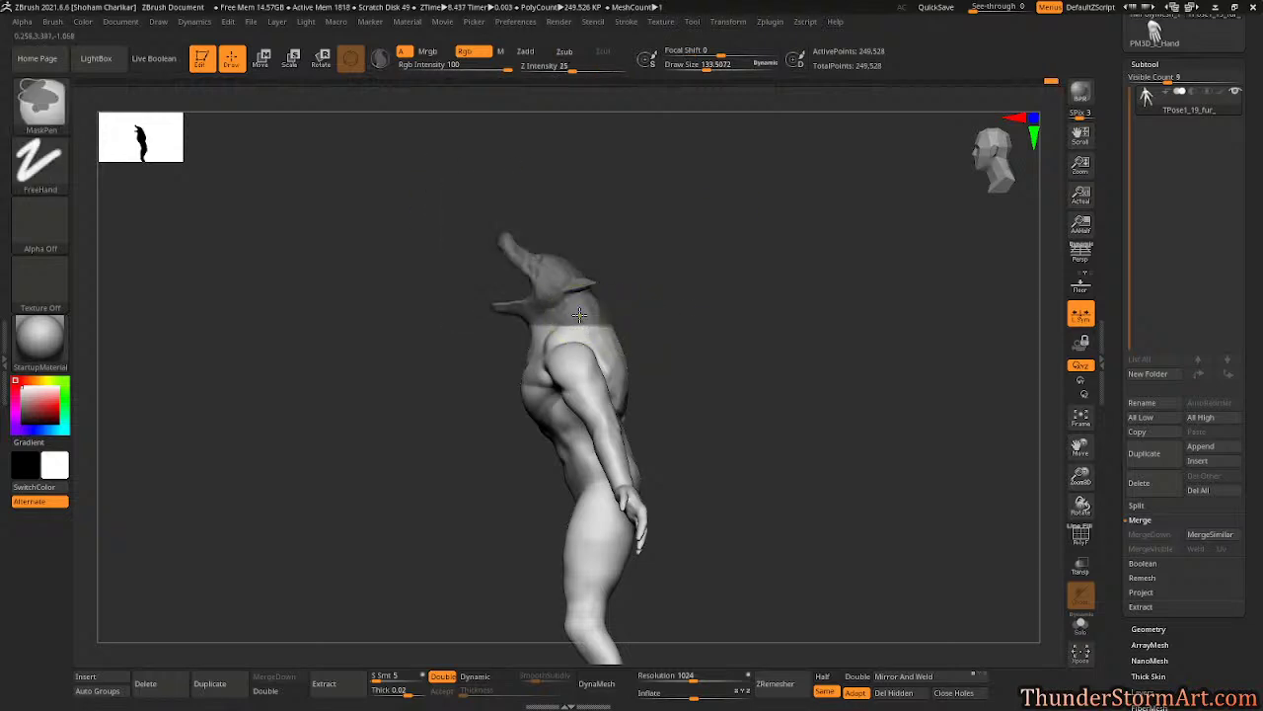
left_click_drag(695, 306, 780, 304, "shift")
left_click(39, 99, "ctrl")
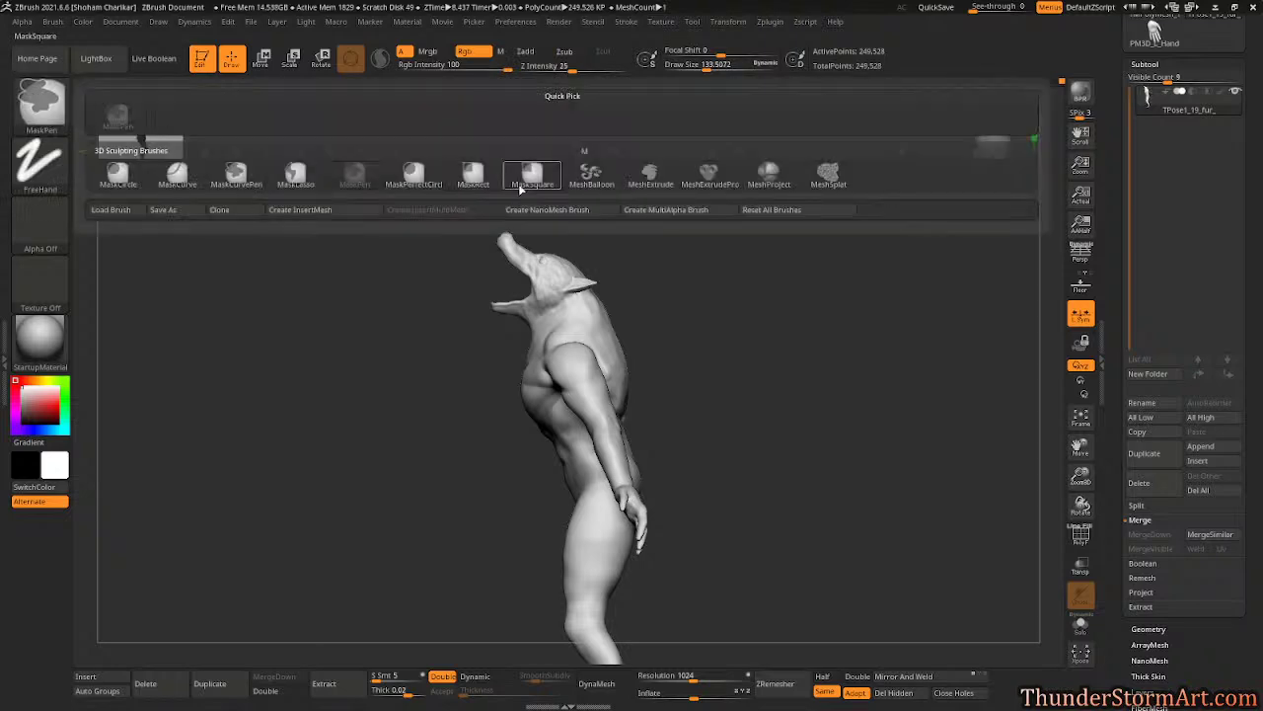
left_click(296, 176)
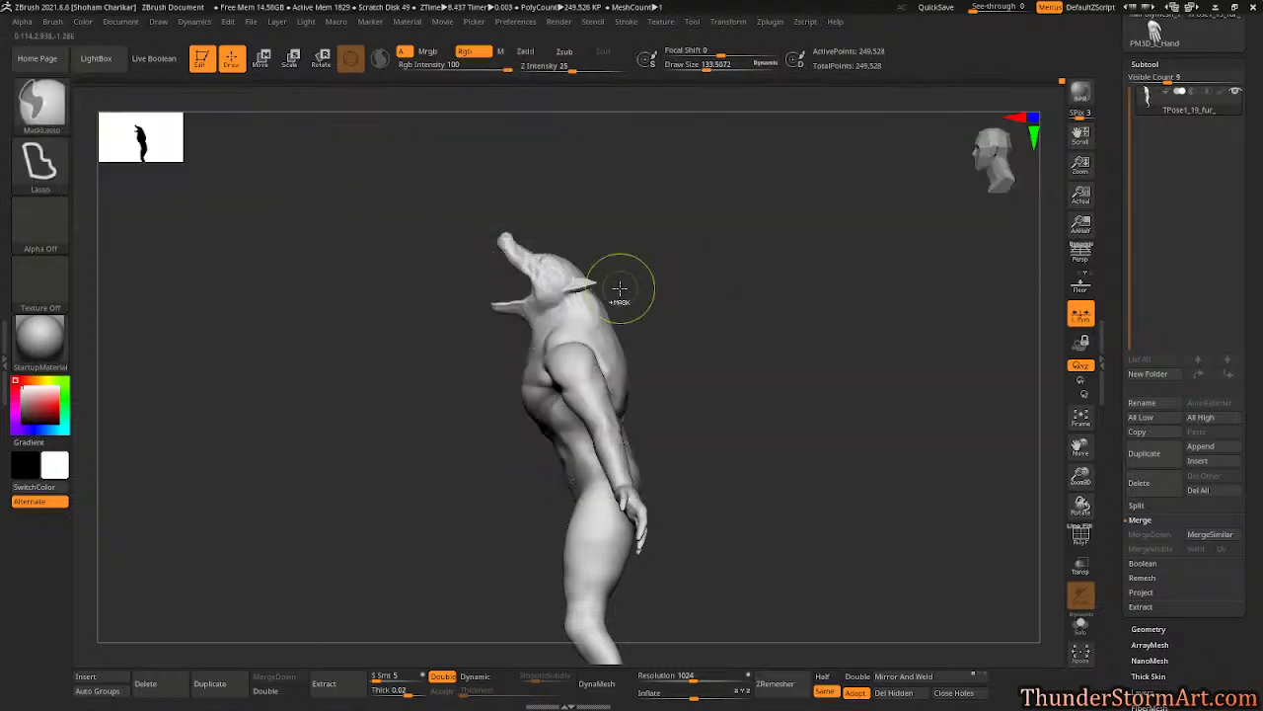
mouse_move(546, 327)
left_mouse_down("ctrl")
mouse_move(425, 207)
mouse_move(654, 273)
left_mouse_up("ctrl")
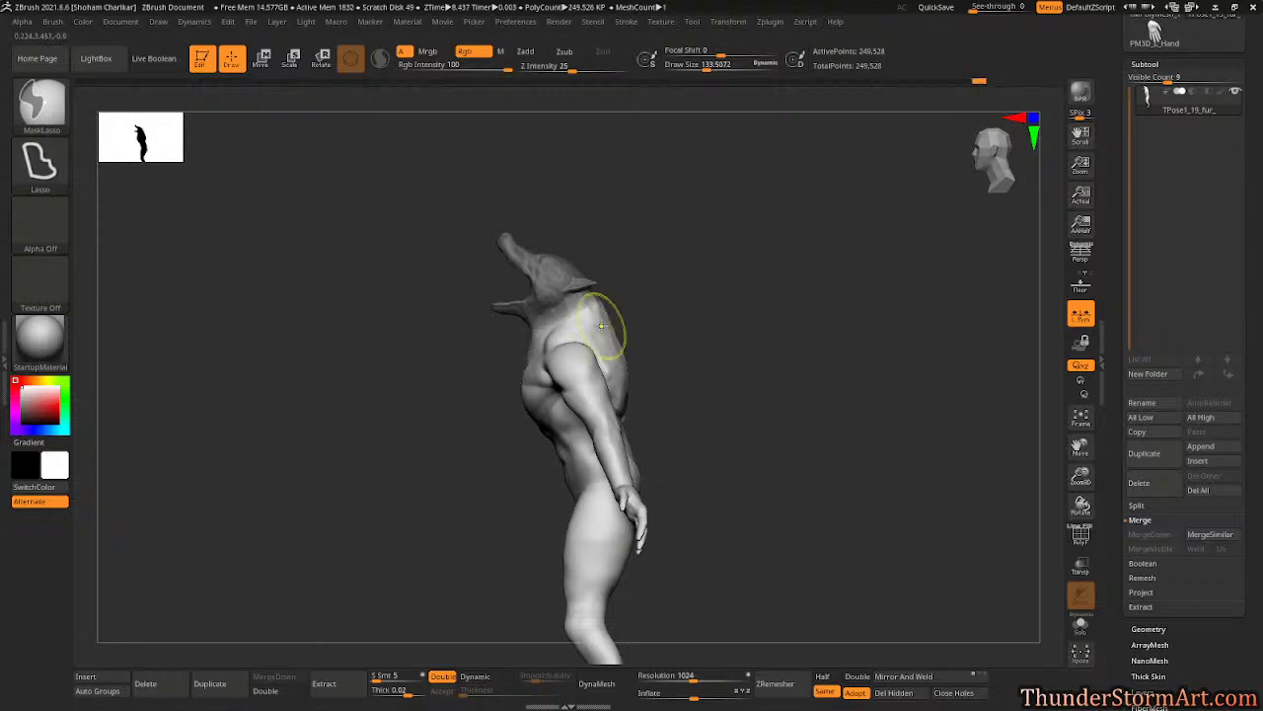
left_click(716, 309, "ctrl")
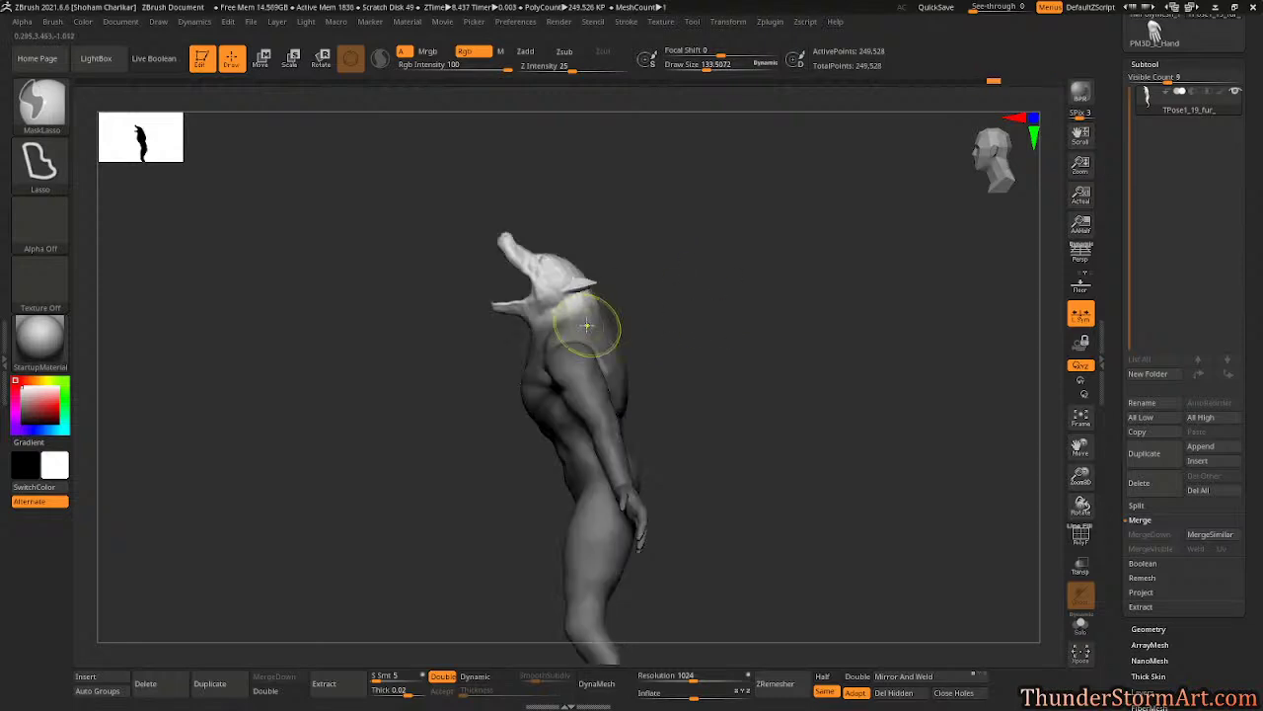
- Relocate the transform gizmo from the hips onto the unmasked head
key("w")
left_click_drag(691, 313, 790, 299)
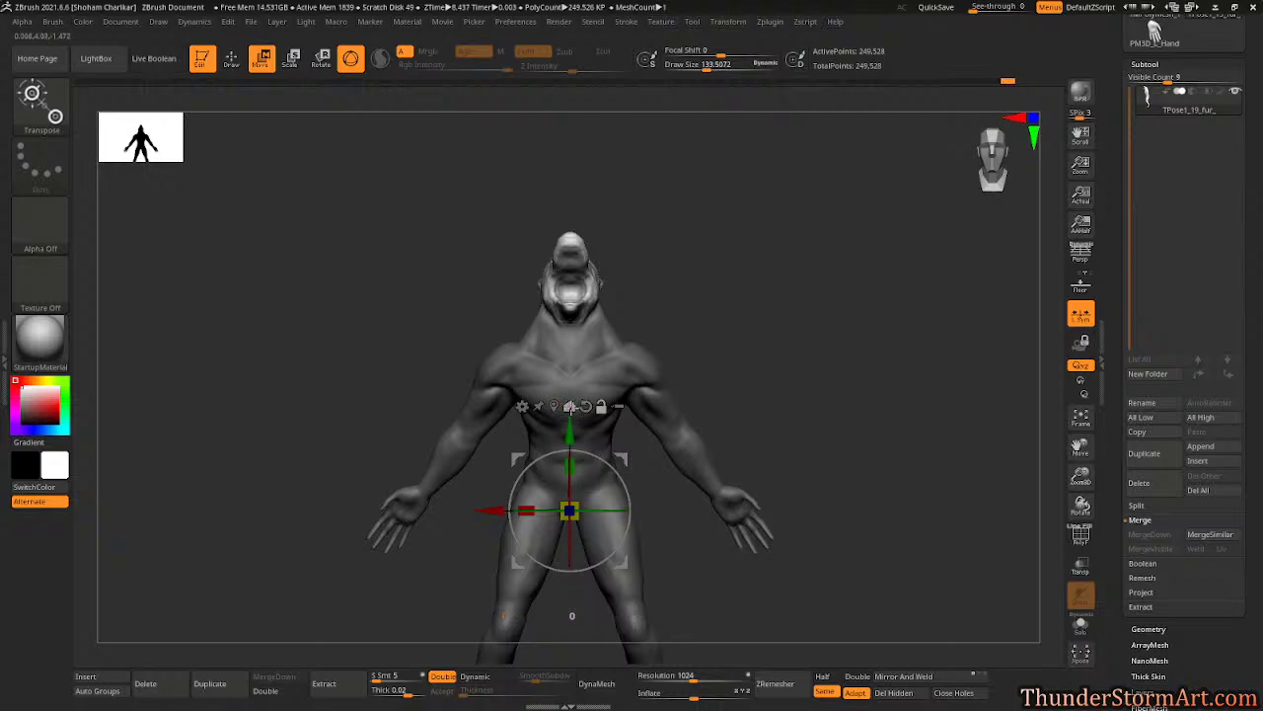
left_click(577, 408)
left_click_drag(780, 355, 694, 303)
left_click(614, 216, "alt")
left_click(583, 216)
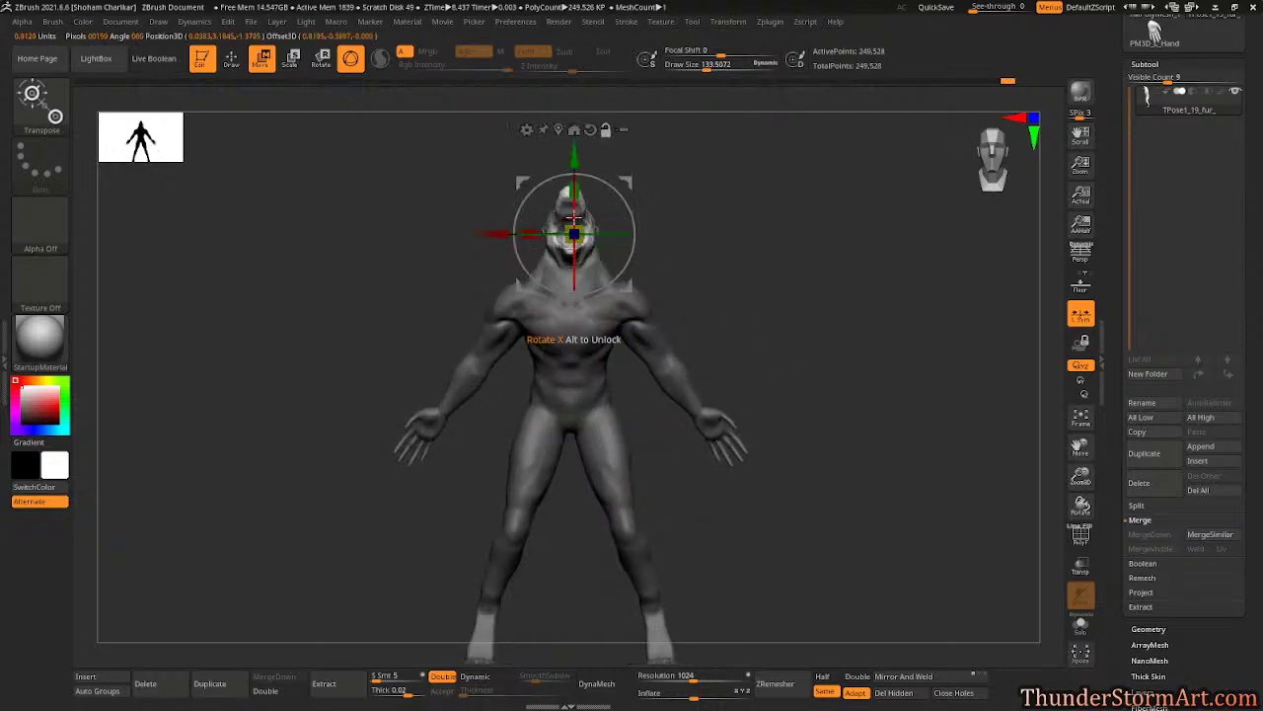
left_click_drag(717, 248, 696, 357, "alt")
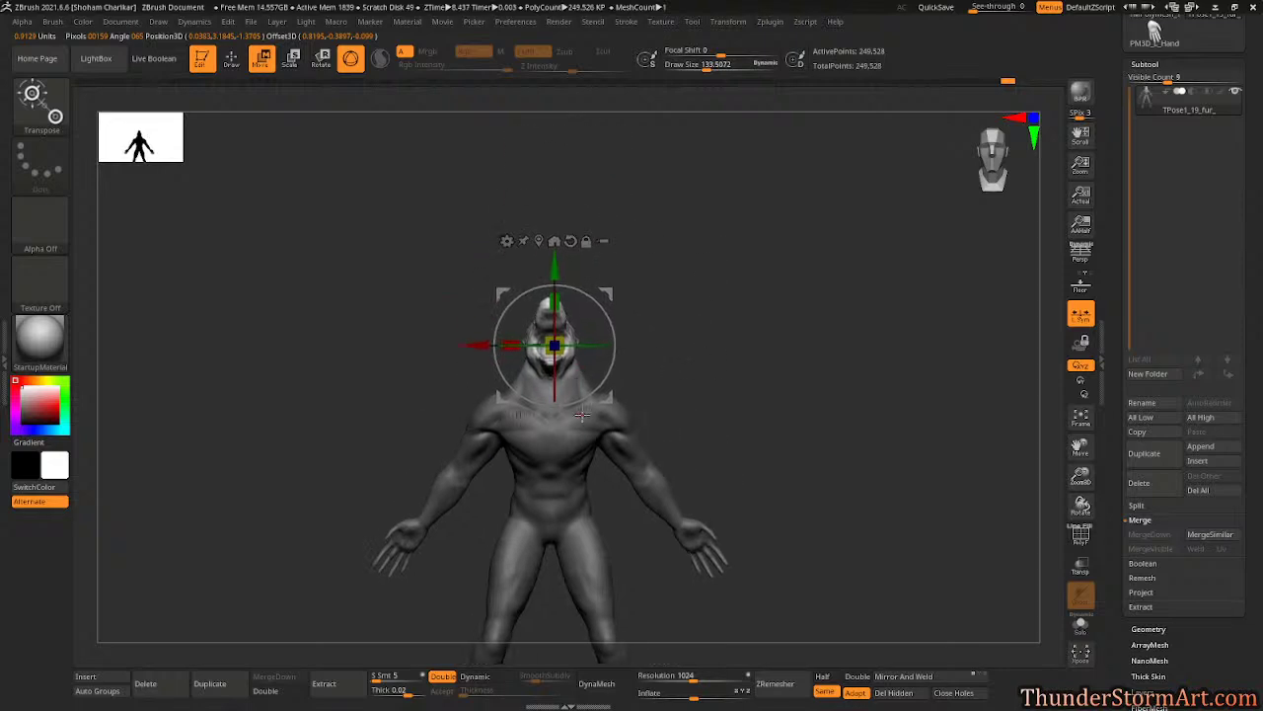
left_click(540, 242)
- Adjust the unmasked head slightly with the gizmo and clear the mask
left_click_drag(717, 353, 722, 424, "alt")
left_click_drag(550, 349, 542, 371)
left_click_drag(868, 375, 795, 367)
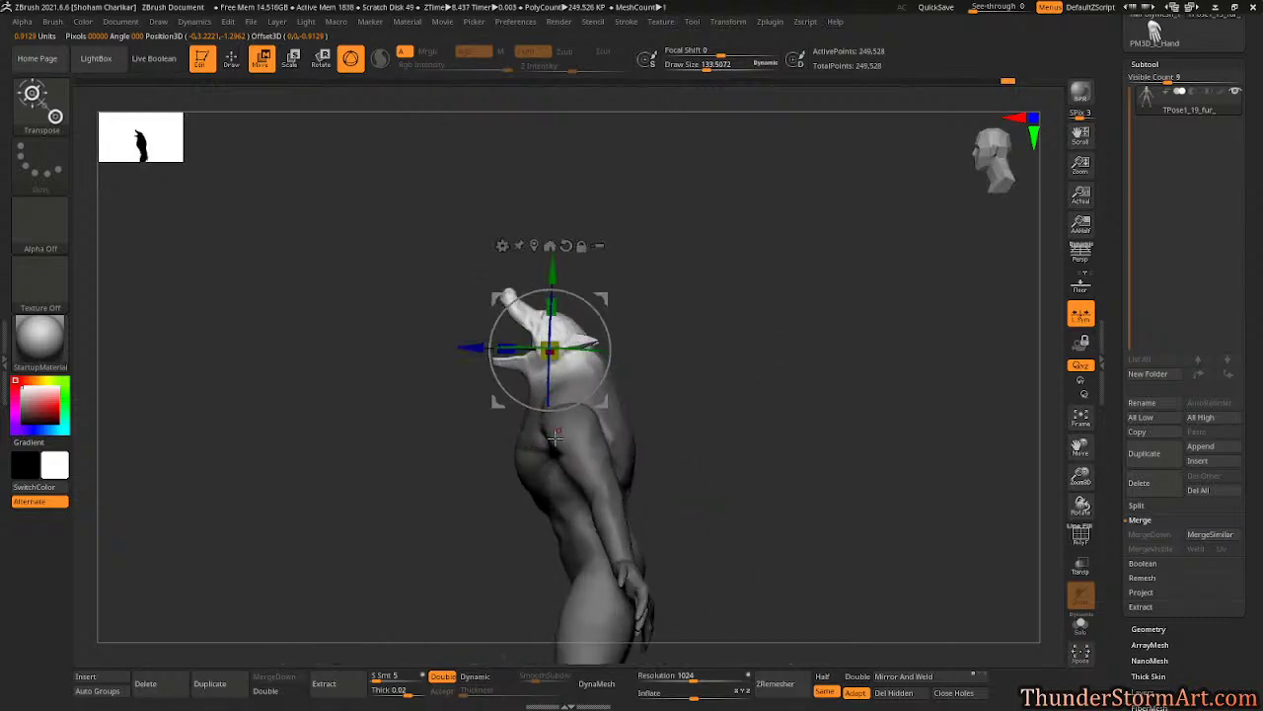
left_click(825, 384, "ctrl")
key("q")
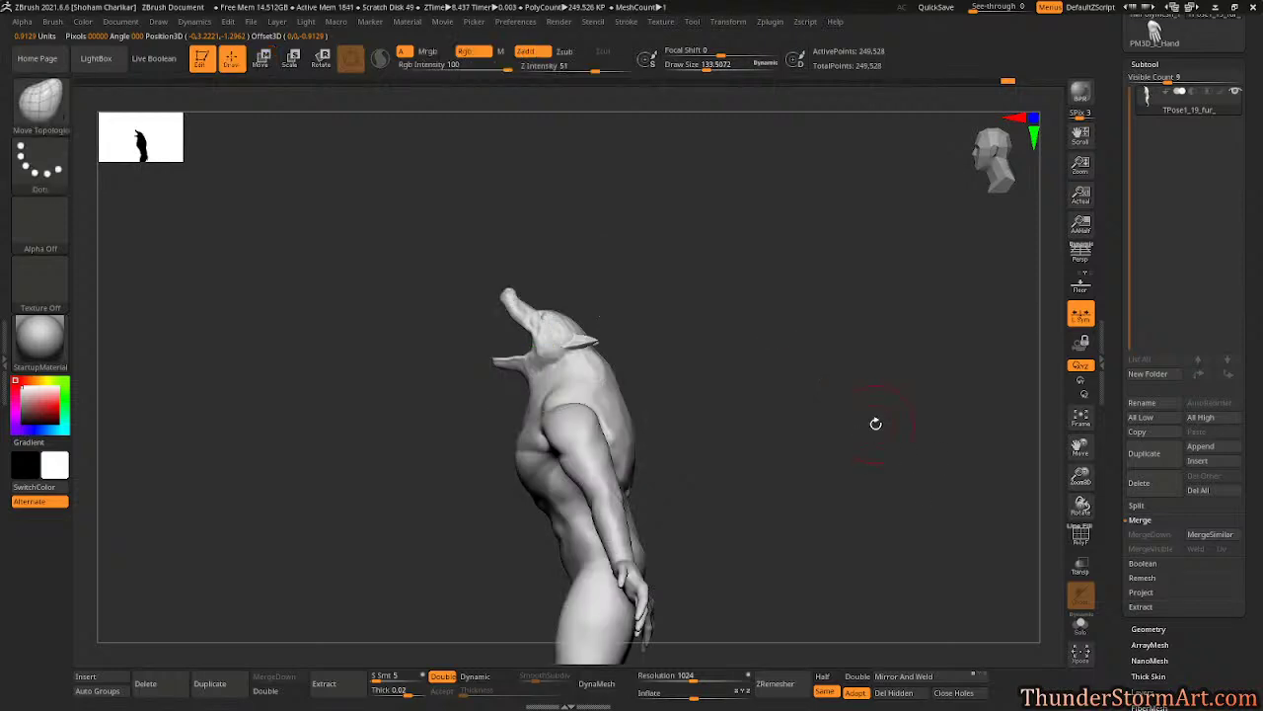
- Smooth the leftover fur clumps on the back of the neck with the Smooth brush
key("b")
key("d")
key("s")
mouse_move(727, 319)
left_mouse_down()
mouse_move(719, 307)
mouse_move(743, 299)
mouse_move(677, 313)
mouse_move(700, 312)
mouse_move(691, 321)
left_mouse_up()
key("shift")
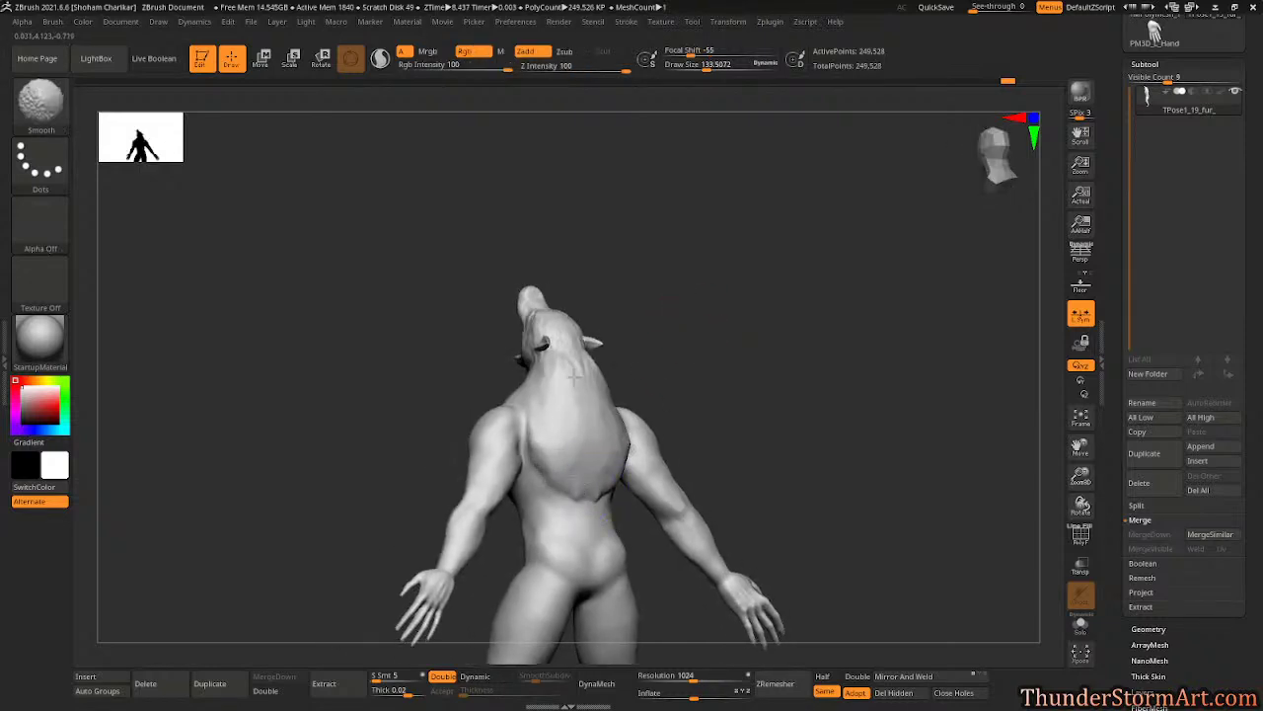
left_click_drag(574, 377, 582, 353, "shift")
mouse_move(697, 308)
left_mouse_down()
mouse_move(750, 291)
mouse_move(775, 326)
mouse_move(778, 359)
mouse_move(689, 352)
left_mouse_up()
- Carve the neck muscle crease from behind the jaw down to the collarbone with DamStandard, using draw sizes of about 31 and 96
key("b")
key("s")
key("s")
left_click_drag(583, 264, 589, 258)
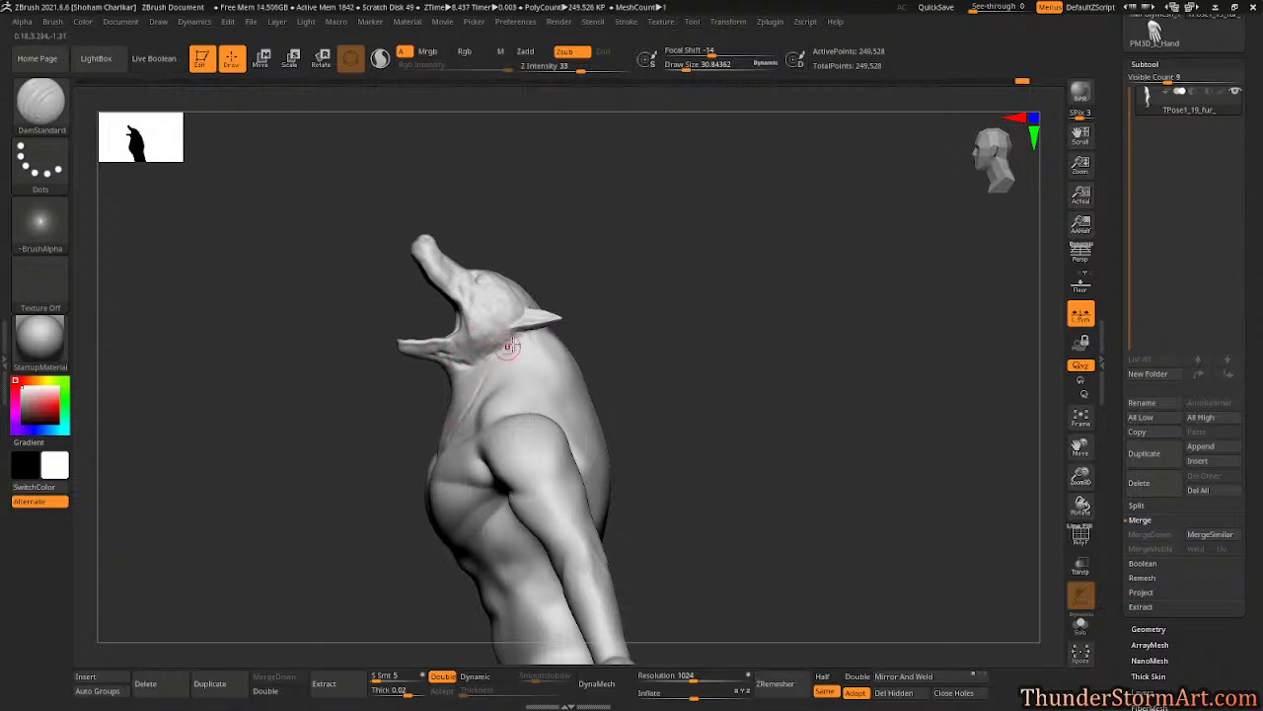
mouse_move(680, 273)
left_mouse_down()
mouse_move(604, 326)
mouse_move(652, 329)
mouse_move(512, 400)
left_mouse_up()
key("s")
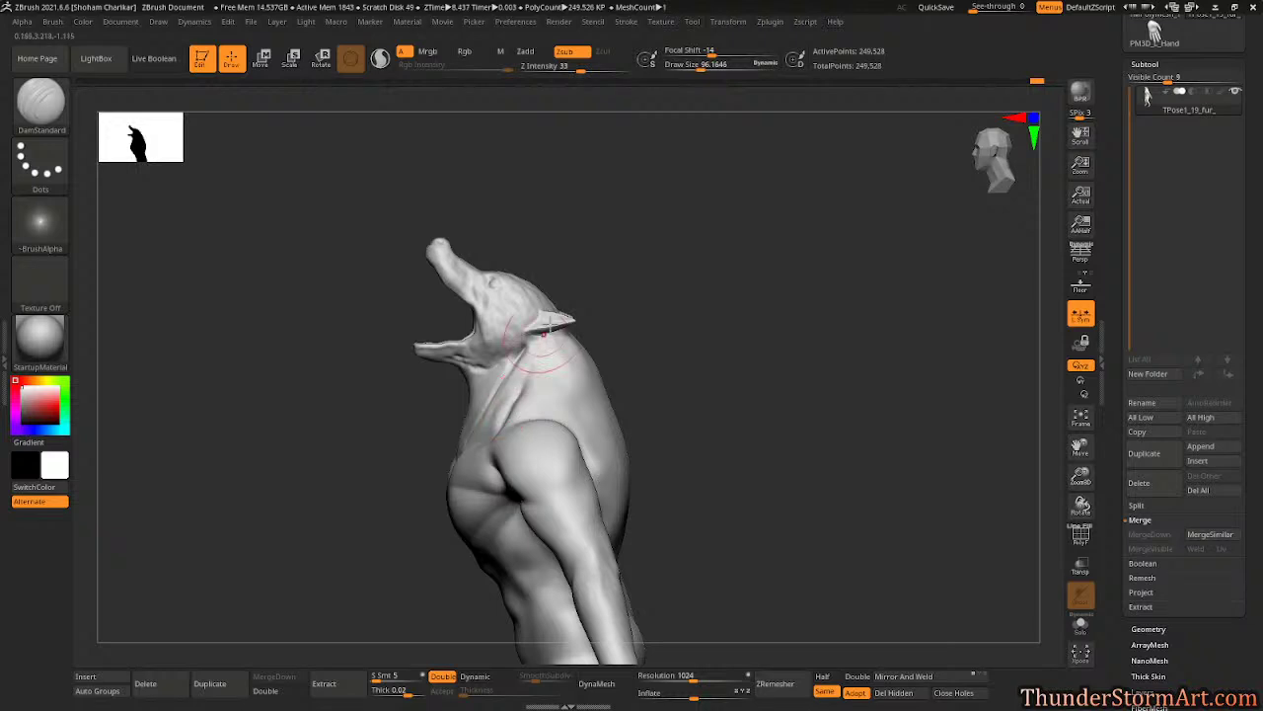
mouse_move(602, 317)
left_mouse_down()
mouse_move(677, 286)
mouse_move(636, 289)
mouse_move(611, 318)
left_mouse_up()
- Build up the neck muscle strands from below the ear to the collarbone with ClayBuildup at a draw size of about 29
key("b")
key("c")
key("b")
key("s")
key("s")
left_click_drag(502, 399, 480, 437)
left_click_drag(509, 367, 489, 442)
left_click_drag(510, 388, 502, 439)
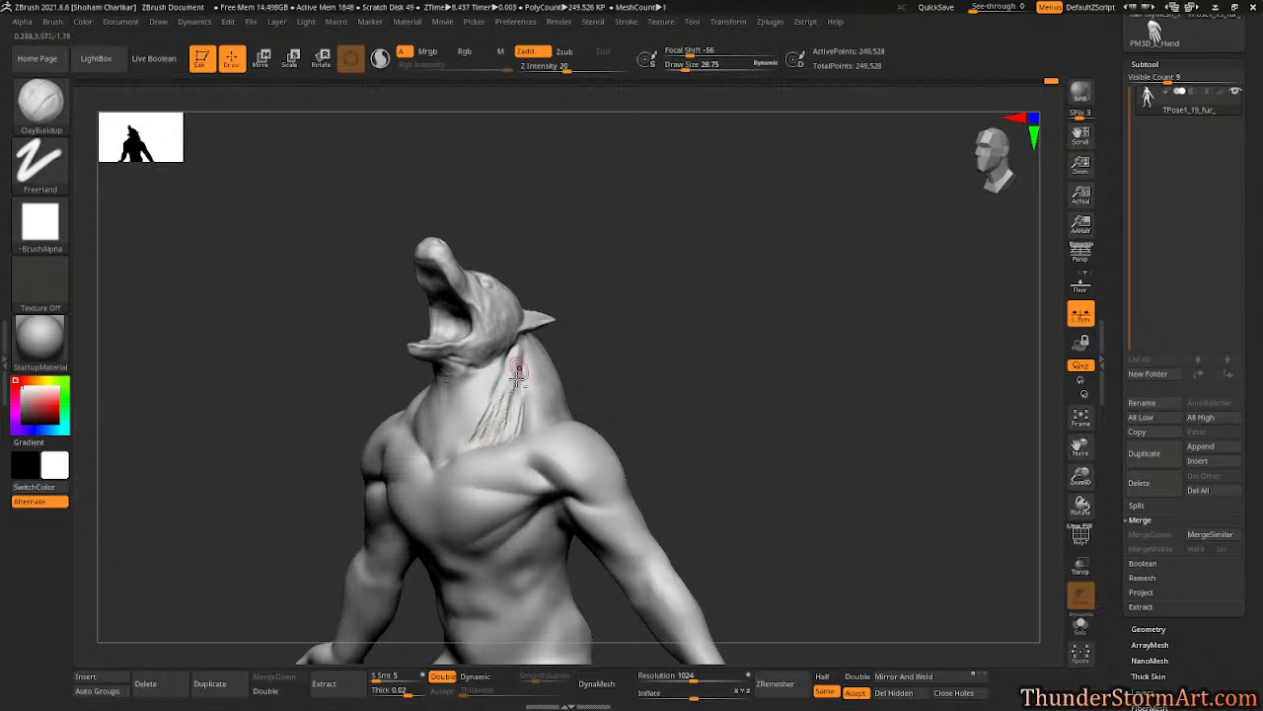
mouse_move(517, 373)
left_mouse_down()
mouse_move(493, 443)
mouse_move(481, 434)
left_mouse_up()
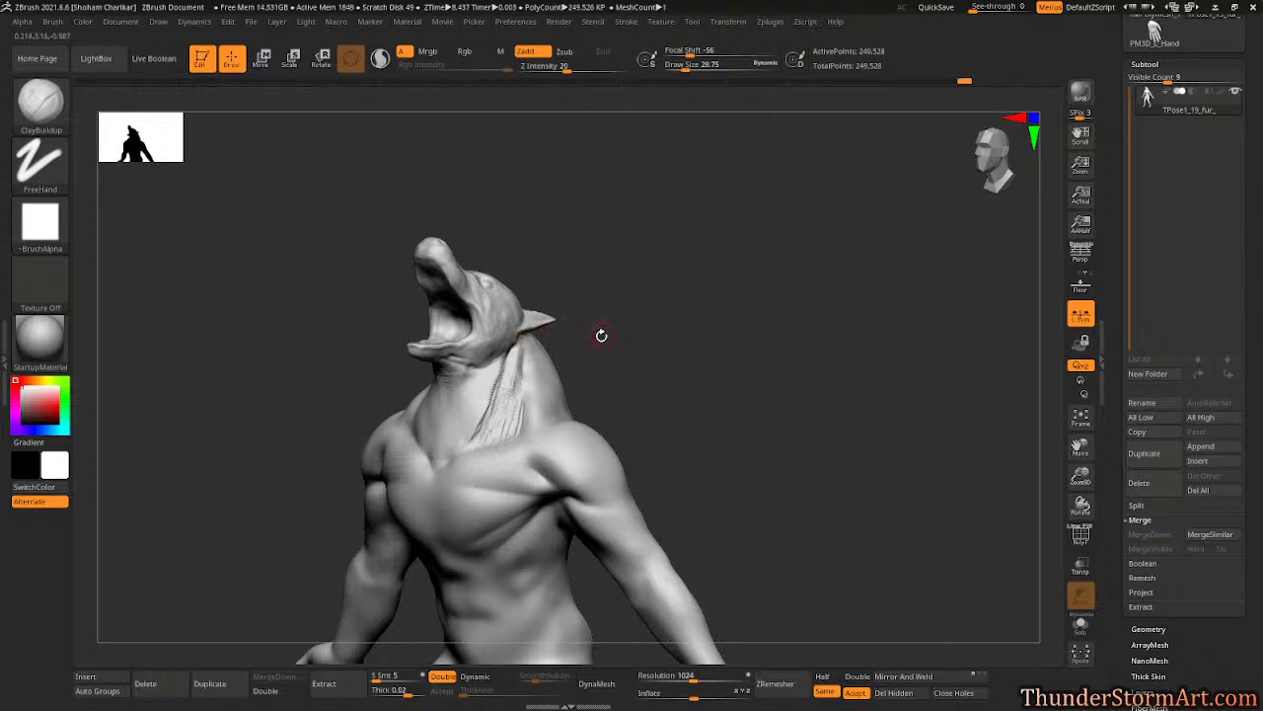
- Add ClayBuildup strokes behind the ear and down the back of the neck to the mane's lower edge
left_click_drag(601, 336, 534, 390)
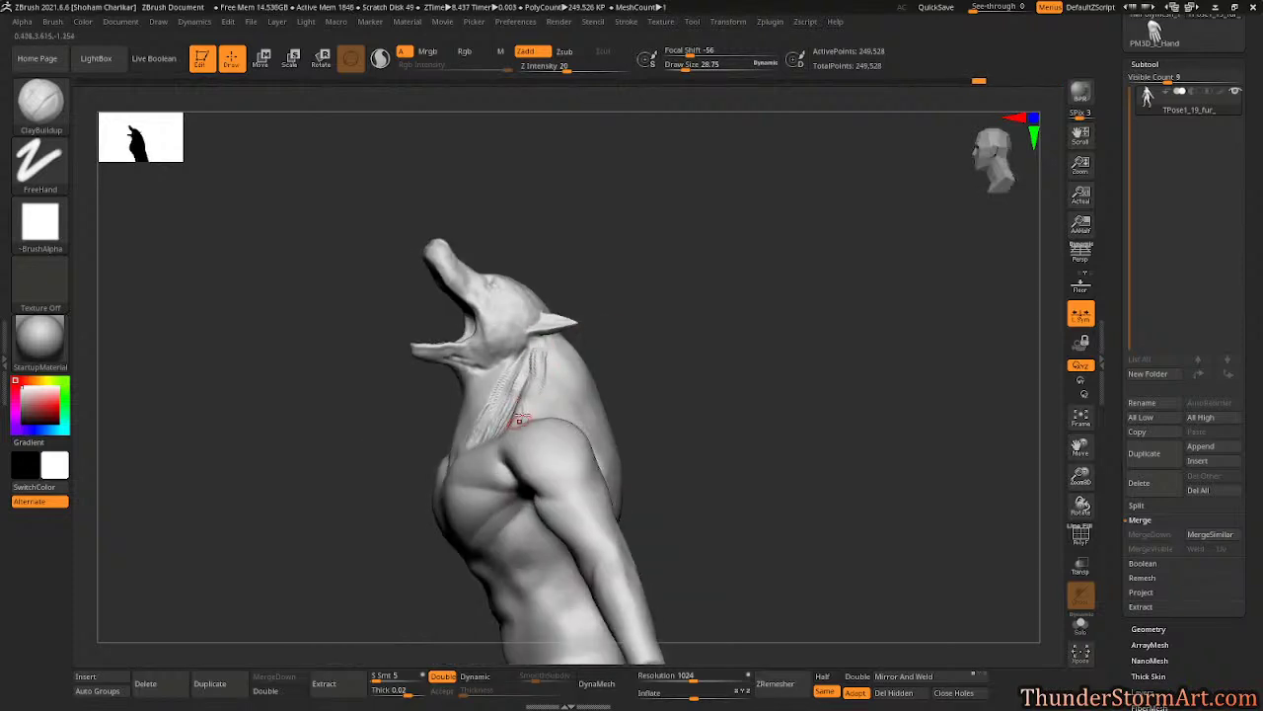
left_click_drag(634, 296, 606, 289)
mouse_move(603, 342)
left_mouse_down()
mouse_move(620, 422)
mouse_move(600, 413)
left_mouse_up()
mouse_move(607, 367)
left_mouse_down()
mouse_move(587, 419)
mouse_move(617, 440)
mouse_move(584, 520)
mouse_move(564, 531)
mouse_move(584, 539)
left_mouse_up()
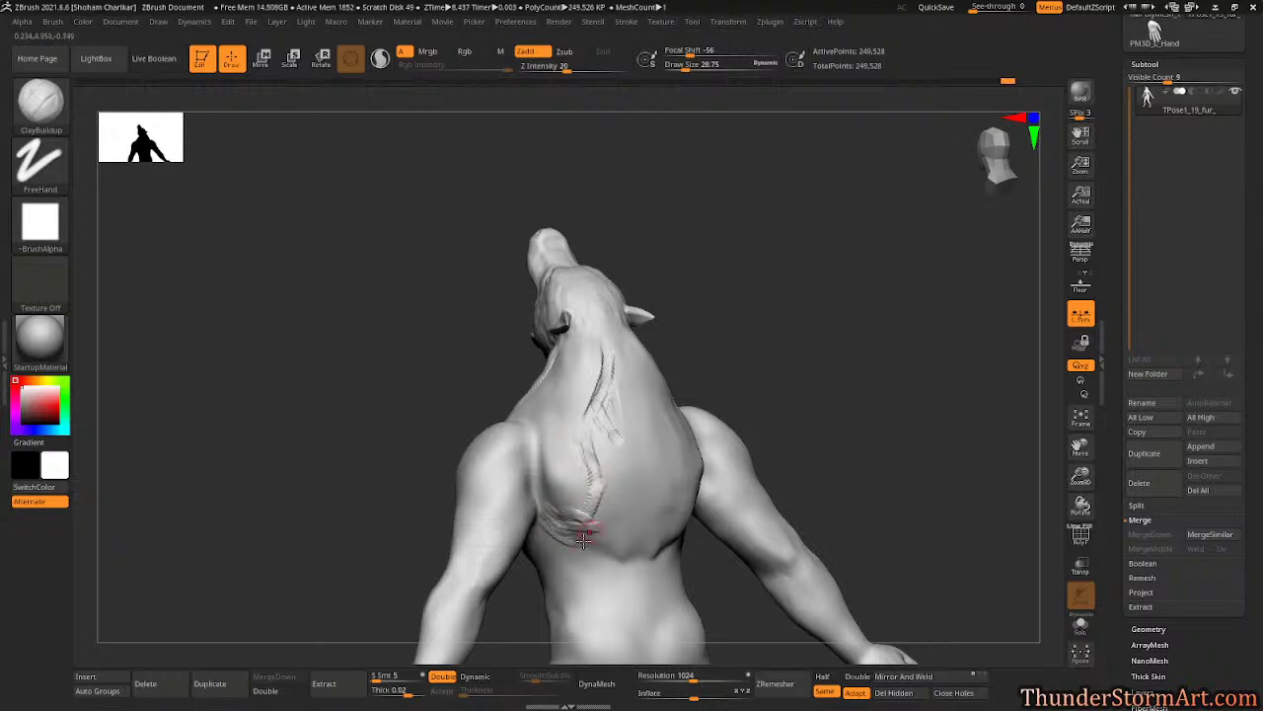
- Build up the mane's lower edge and the back muscle below the armpit with ClayBuildup at a draw size of about 68
mouse_move(746, 294)
left_mouse_down()
mouse_move(742, 237)
mouse_move(754, 240)
left_mouse_up()
key("s")
mouse_move(756, 240)
left_mouse_down()
mouse_move(777, 247)
mouse_move(765, 209)
mouse_move(615, 332)
mouse_move(733, 234)
left_mouse_up()
key("s")
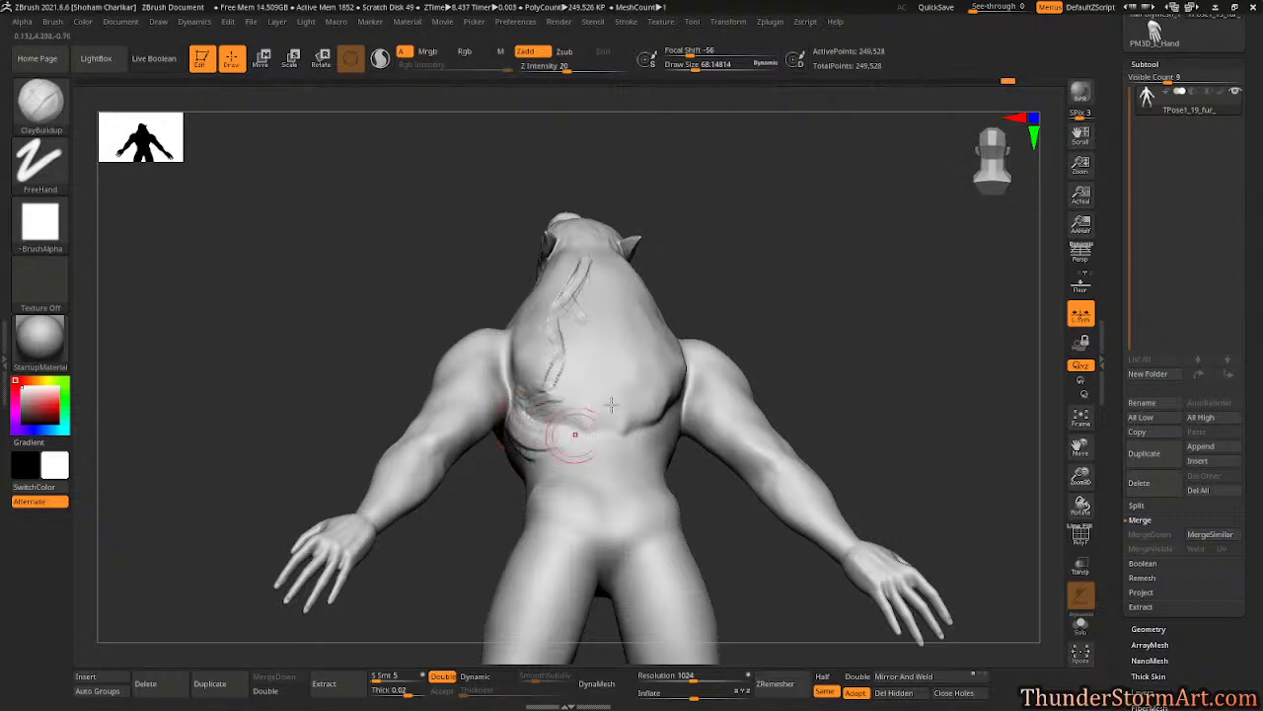
mouse_move(761, 233)
left_mouse_down()
mouse_move(744, 293)
mouse_move(786, 232)
mouse_move(879, 631)
left_mouse_up()
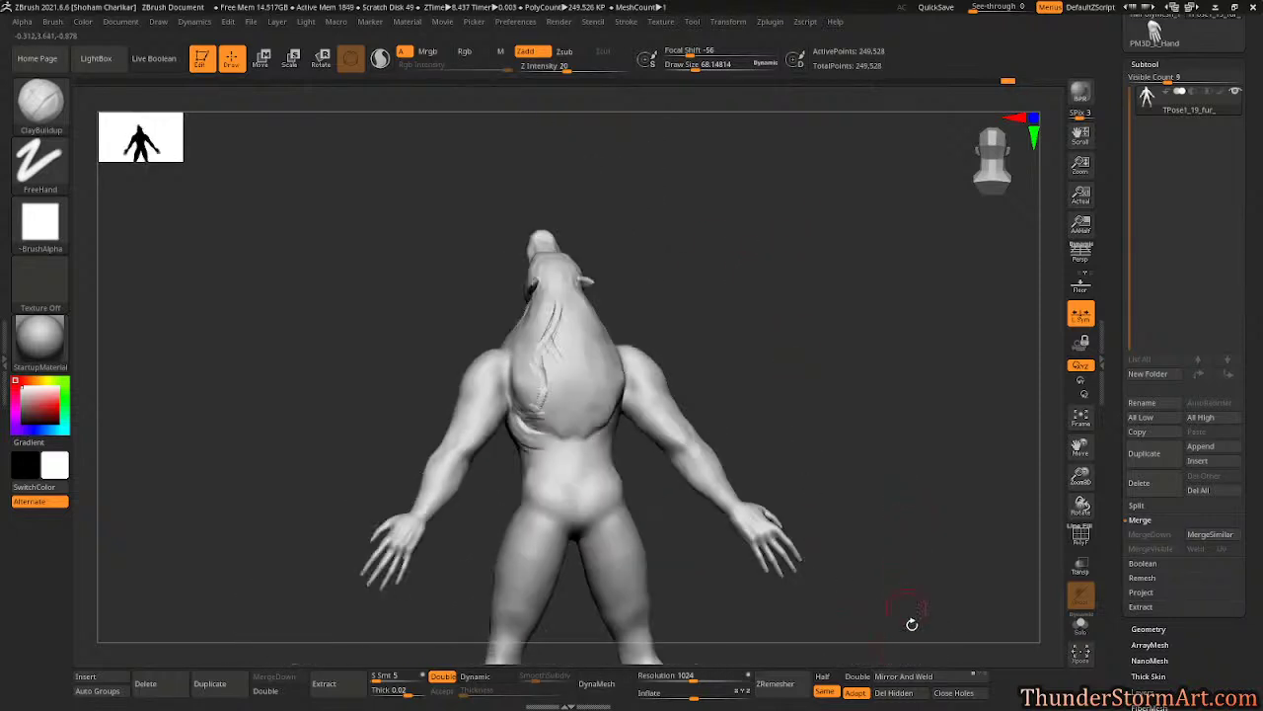
- Try Mirror And Weld on the body, and flip the body to its opposite side with the Deformation Mirror
left_click(928, 677)
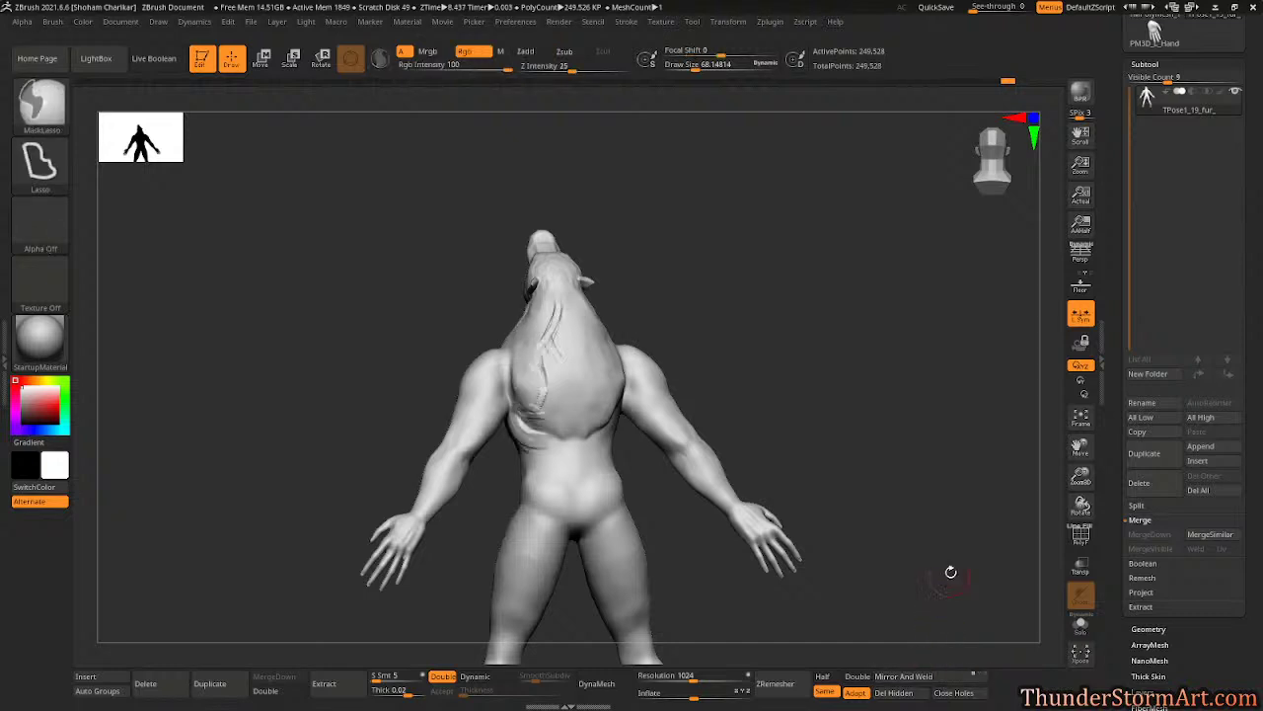
scroll(1152, 445, "down", 4)
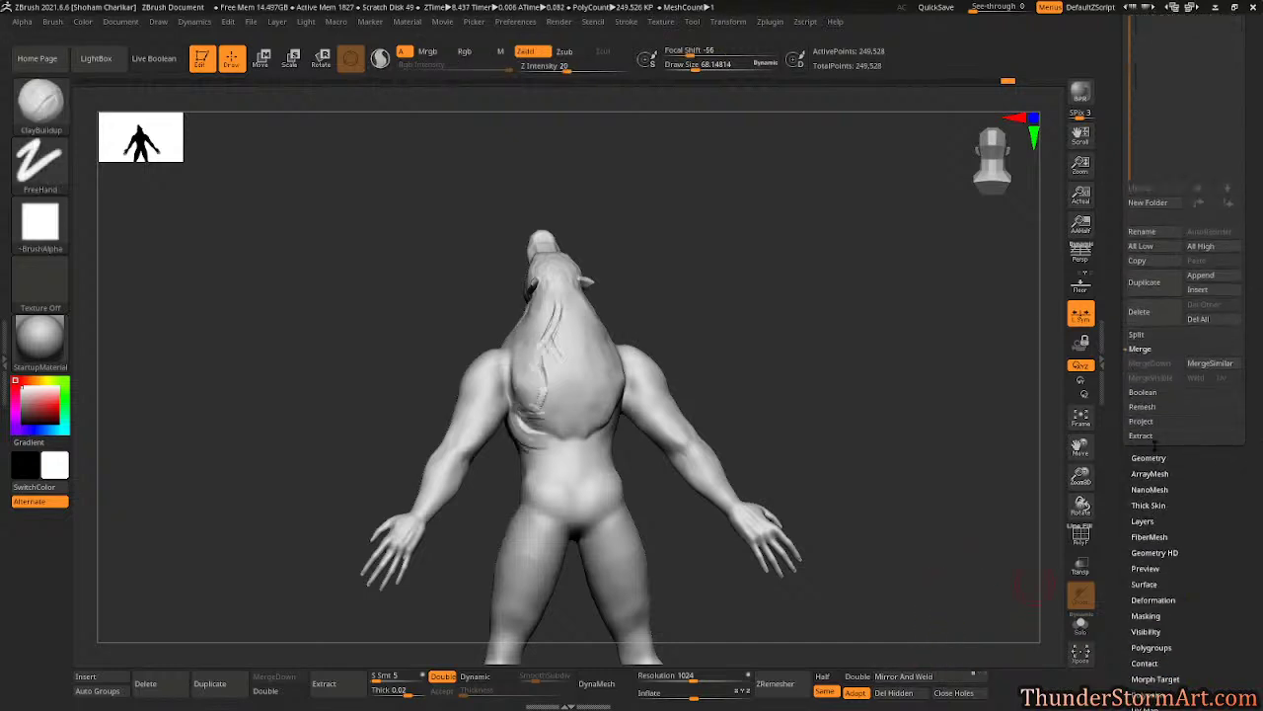
scroll(1164, 483, "down", 2)
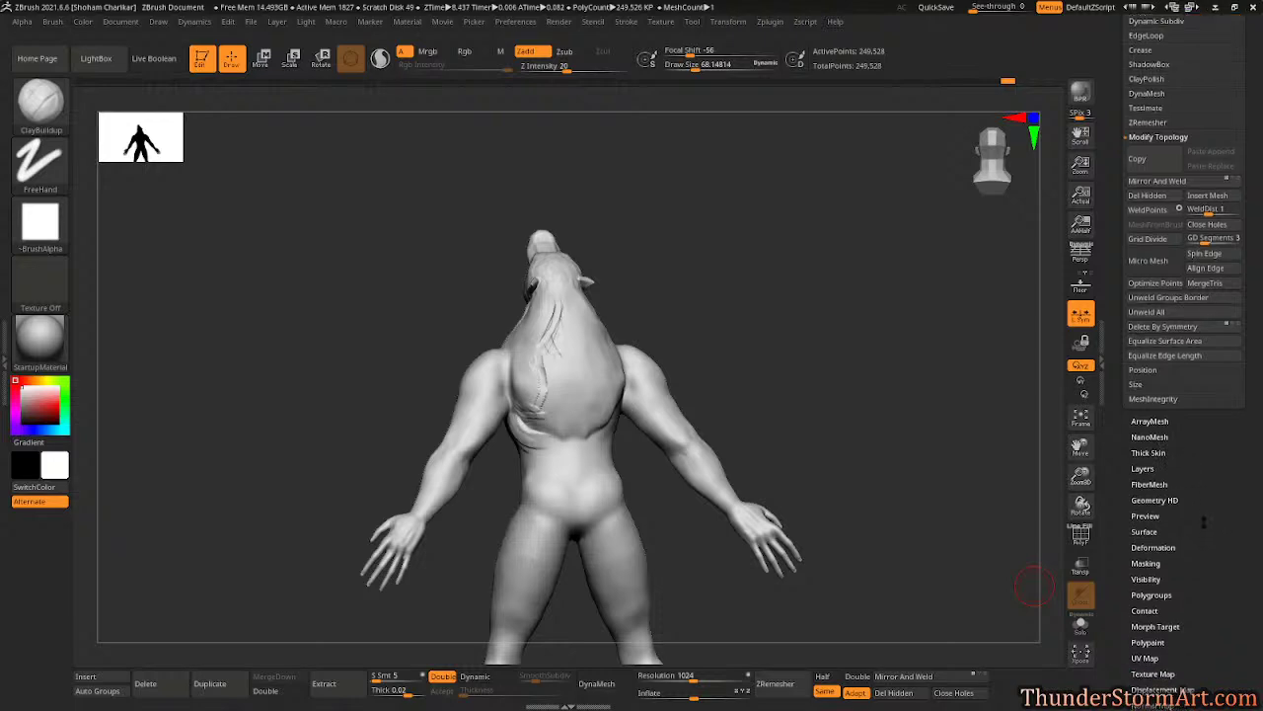
left_click(1161, 533)
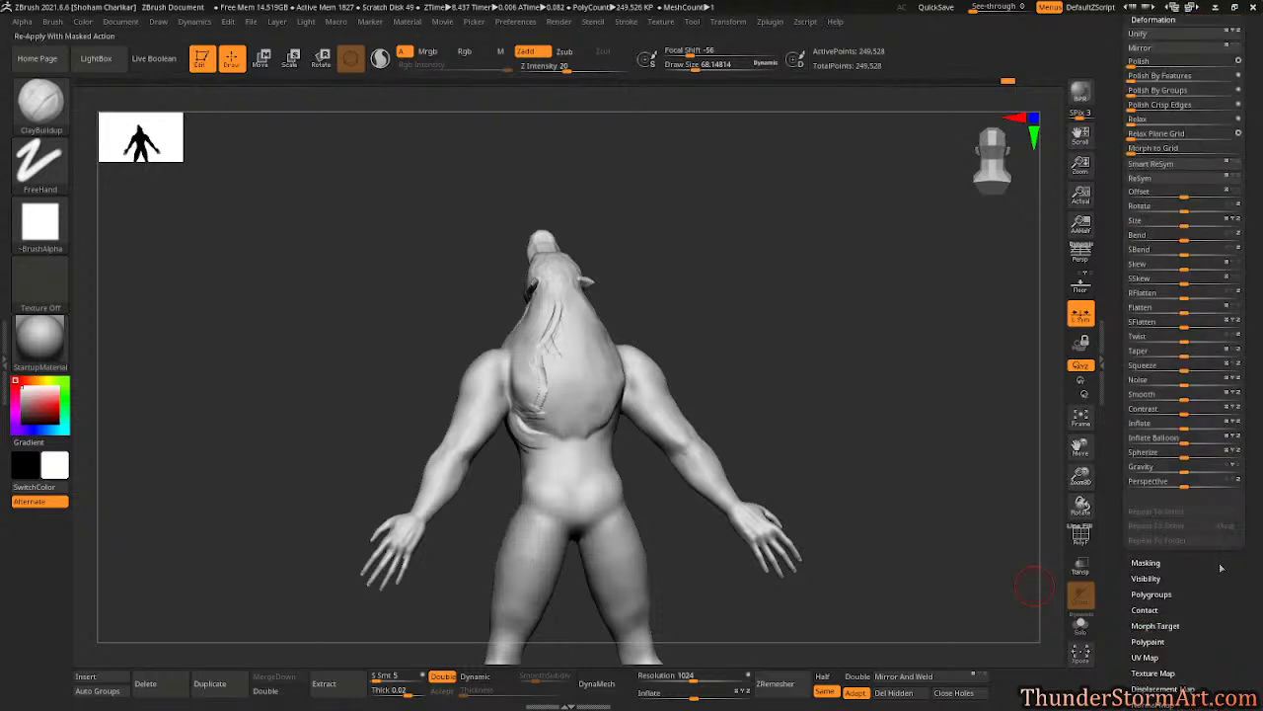
left_click_drag(1251, 202, 1252, 671)
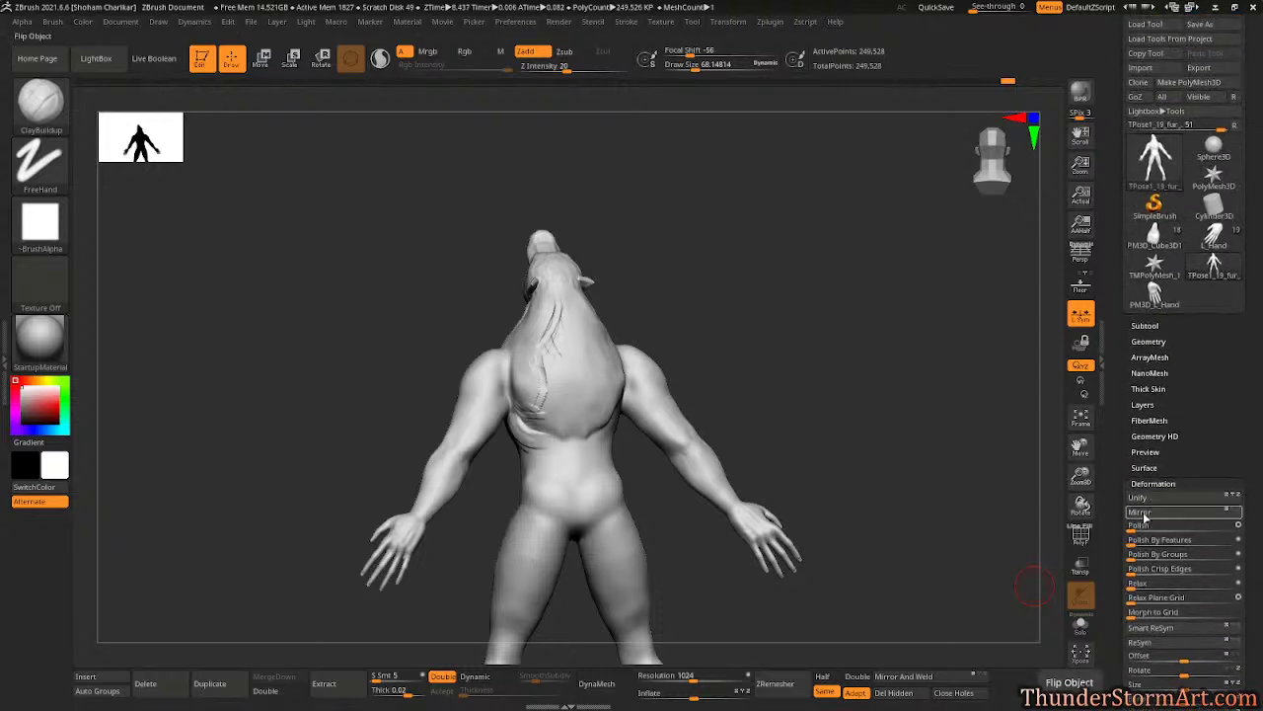
left_click(1145, 514)
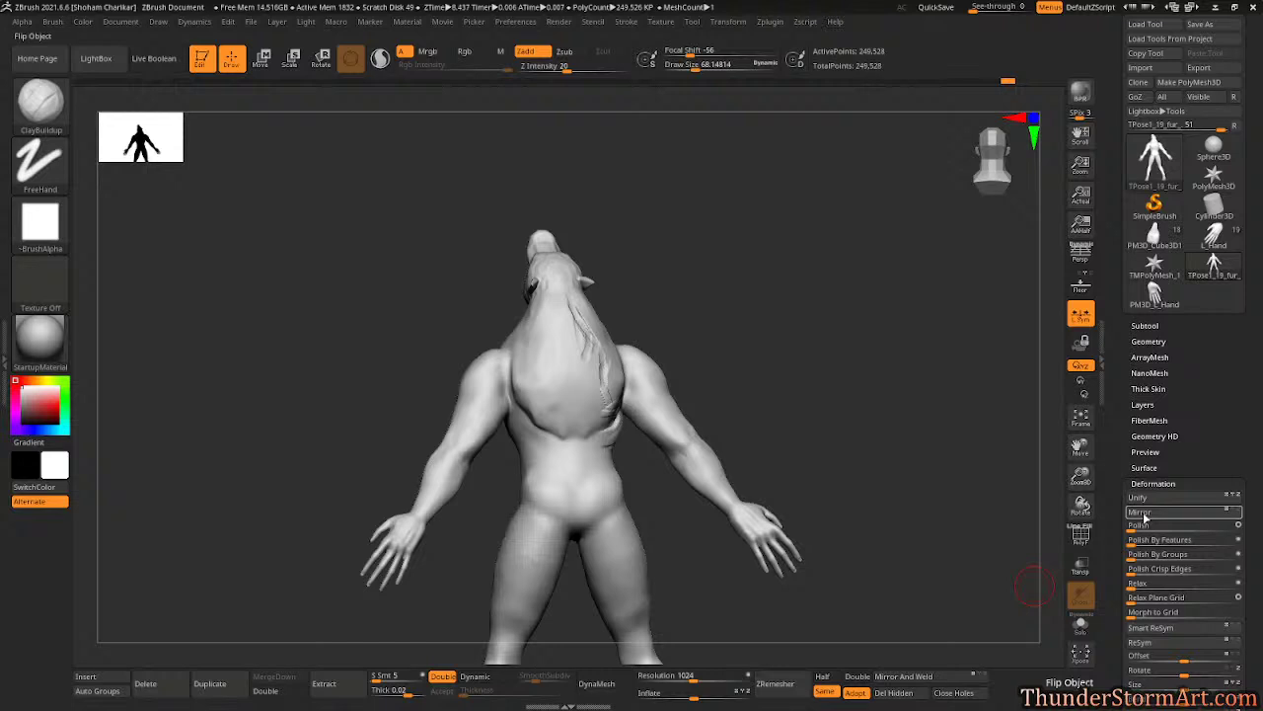
- Mirror and weld the body, and smooth away the rough mane strands and edges across the upper back
left_click(903, 676)
left_click_drag(800, 366, 672, 296)
key("shift")
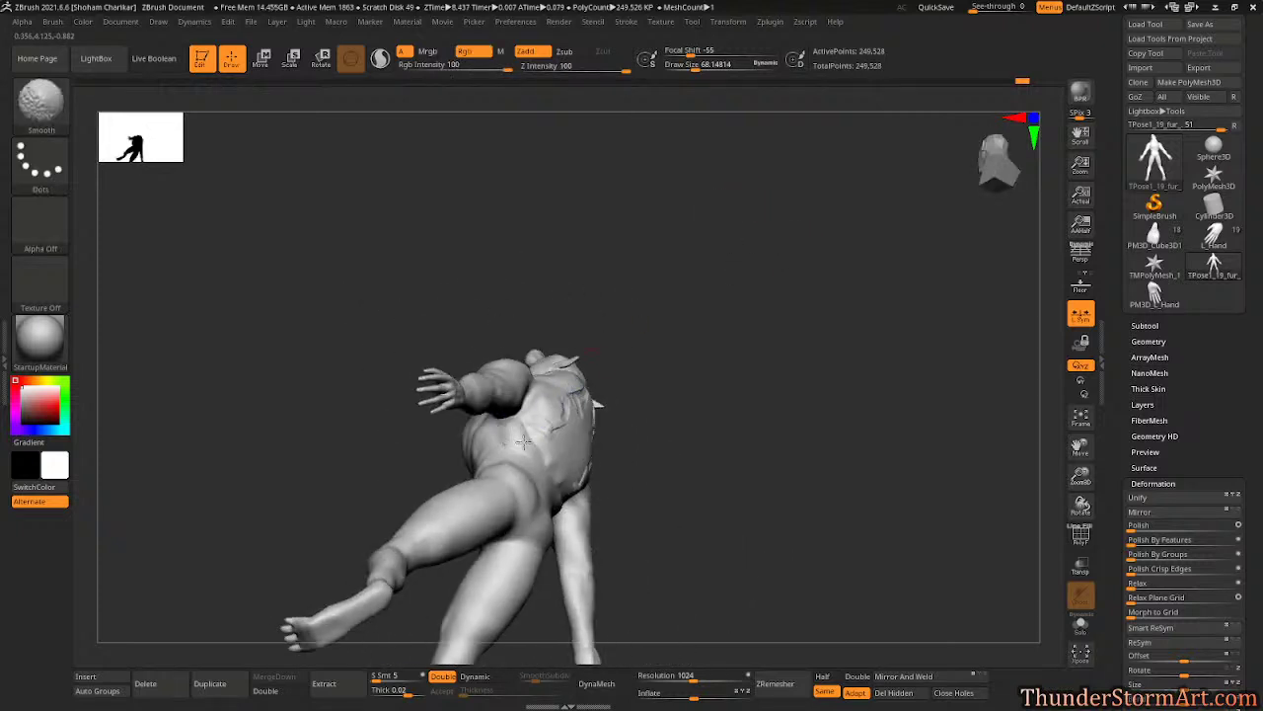
left_click_drag(524, 442, 538, 437, "shift")
left_click_drag(697, 318, 646, 380)
left_click_drag(546, 430, 536, 419, "shift")
left_click_drag(672, 320, 632, 343)
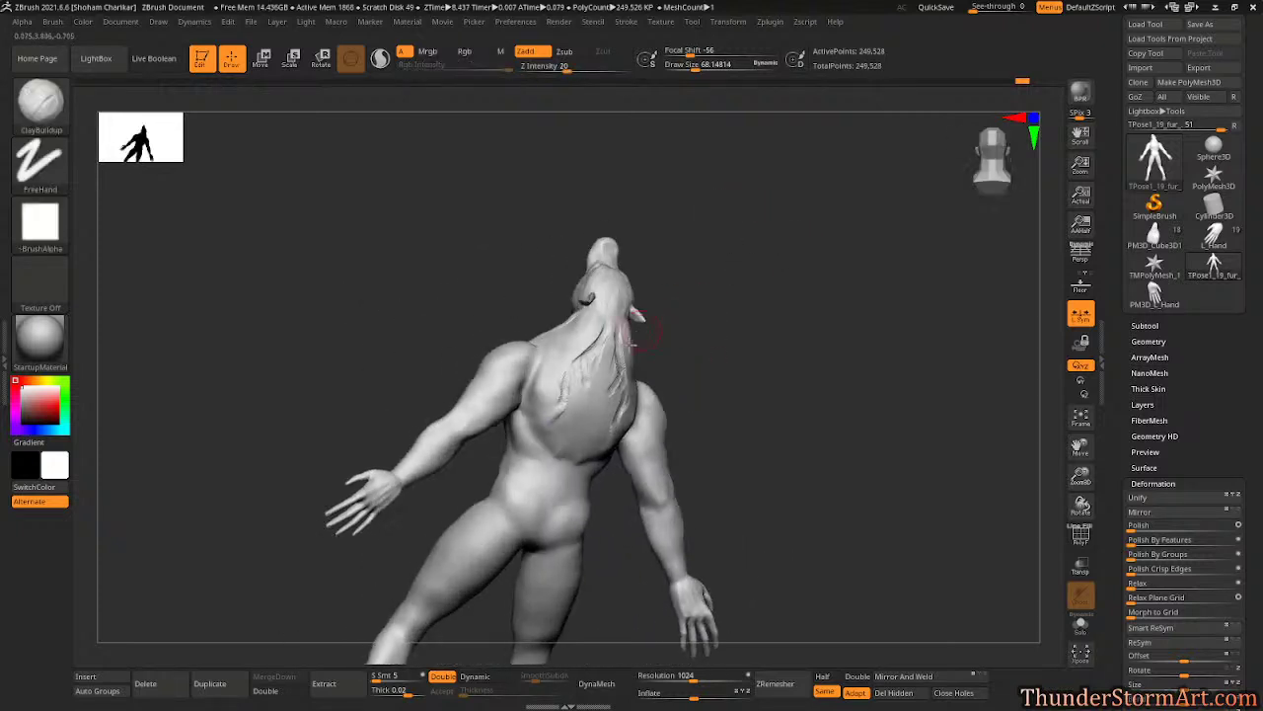
left_click_drag(561, 411, 604, 326, "shift")
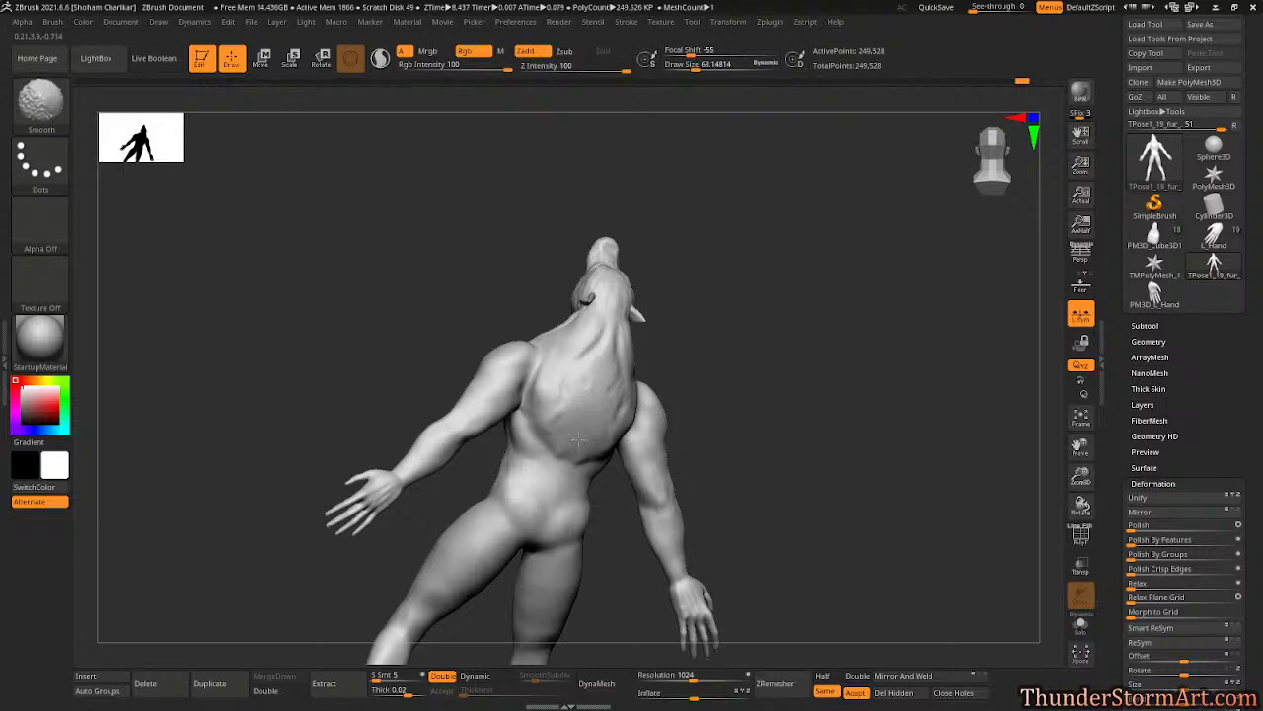
mouse_move(750, 280)
left_mouse_down()
mouse_move(761, 290)
mouse_move(754, 273)
mouse_move(720, 277)
left_mouse_up()
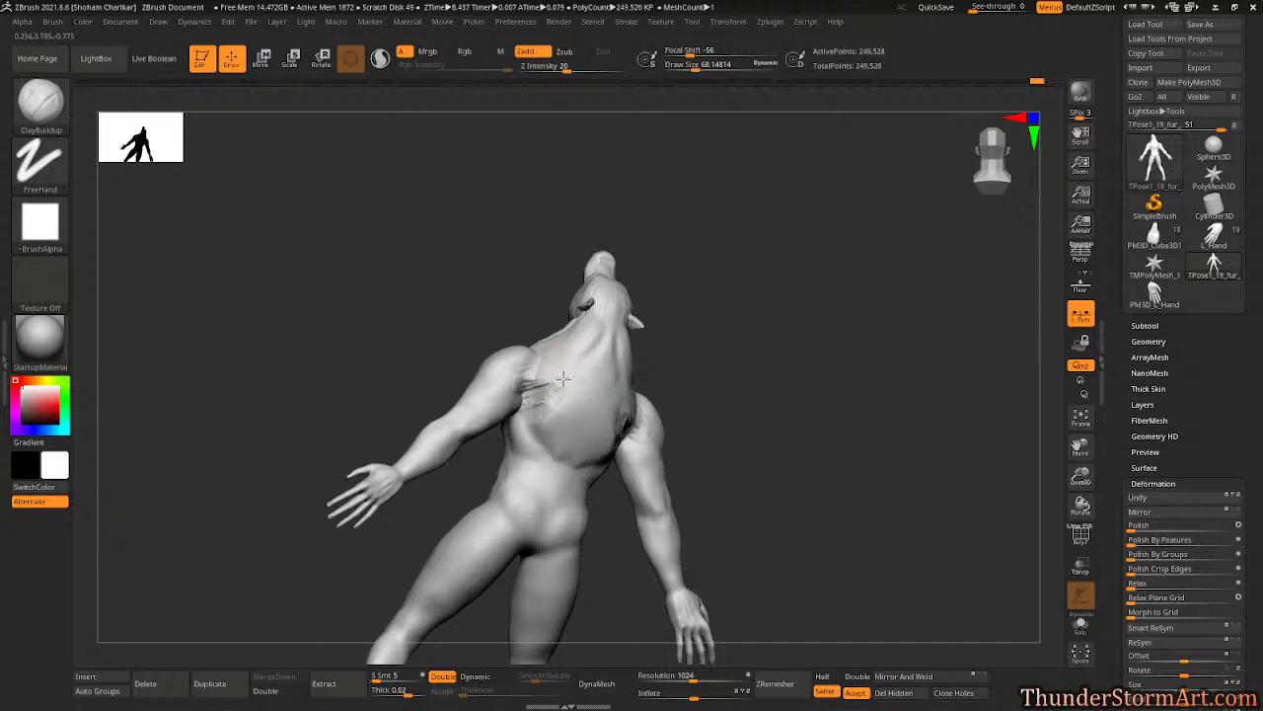
- Build up the shoulder-blade and spine muscles with ClayBuildup at a draw size of about 68, and smooth the strokes
mouse_move(563, 378)
left_mouse_down()
mouse_move(570, 365)
mouse_move(538, 430)
left_mouse_up()
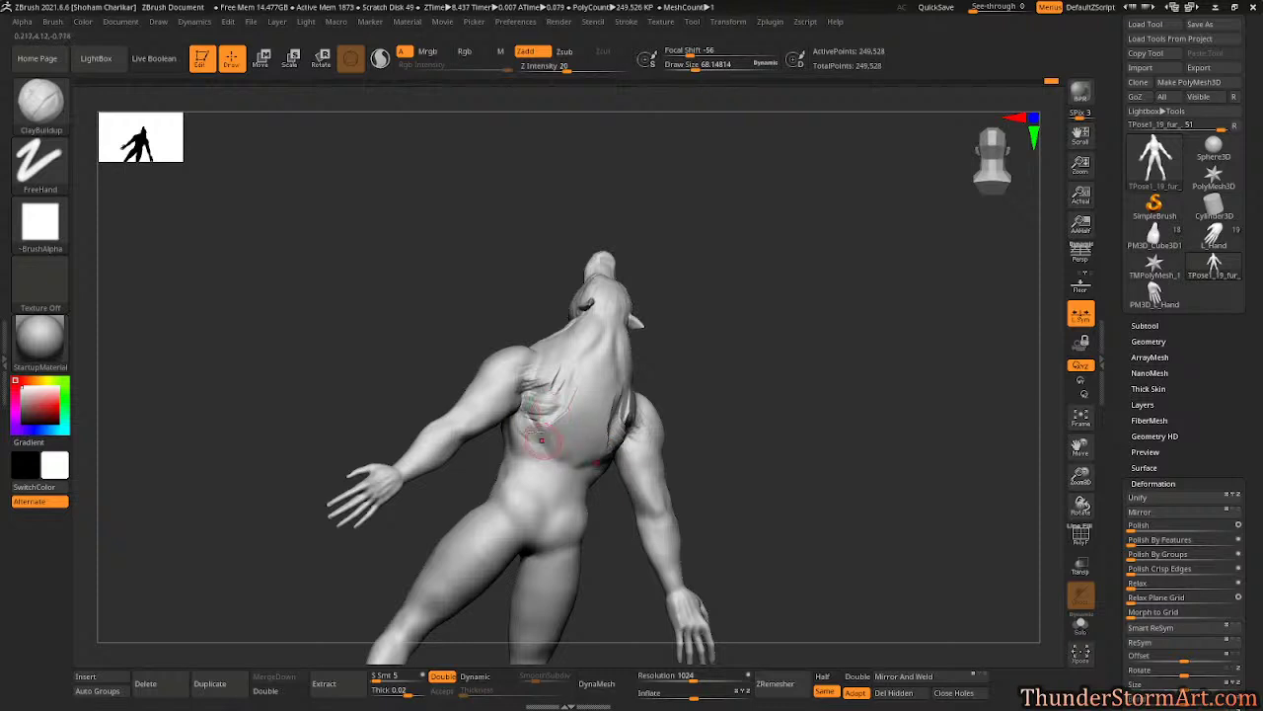
mouse_move(595, 345)
left_mouse_down()
mouse_move(579, 362)
mouse_move(592, 349)
mouse_move(598, 363)
mouse_move(592, 387)
mouse_move(584, 368)
mouse_move(552, 495)
left_mouse_up()
mouse_move(556, 437)
left_mouse_down()
mouse_move(536, 502)
mouse_move(577, 499)
left_mouse_up()
key("shift")
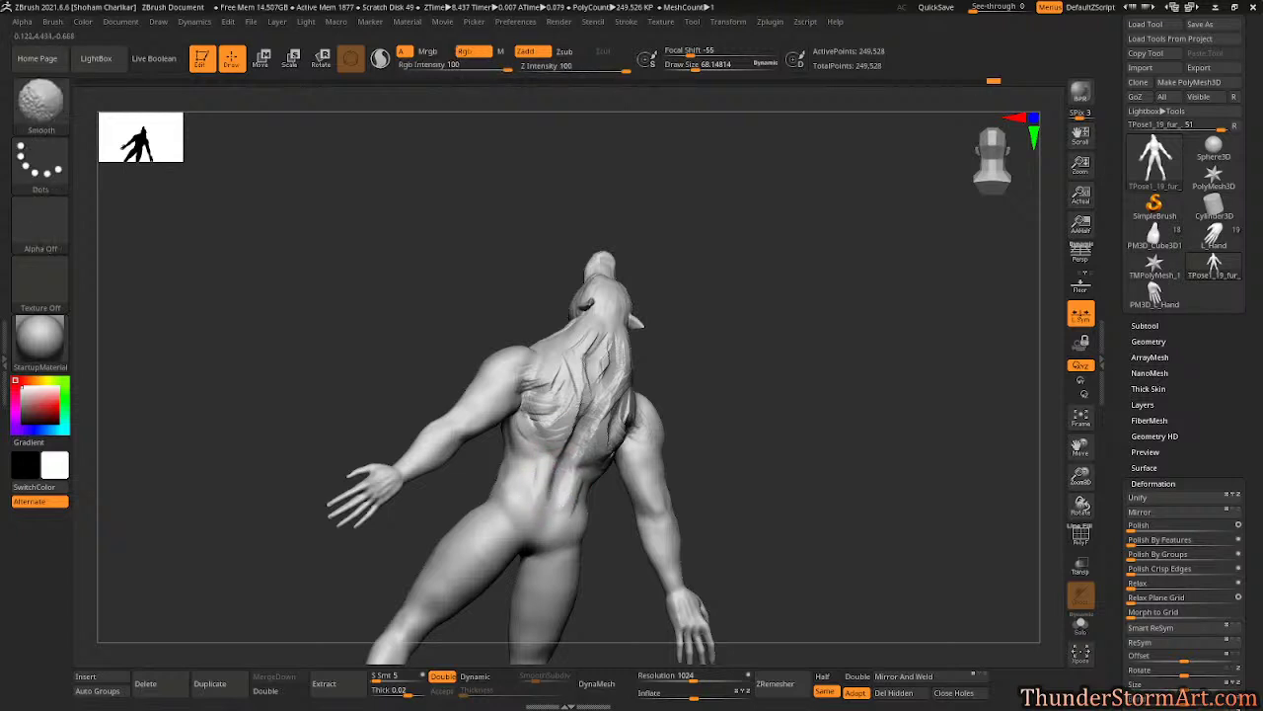
left_click_drag(602, 423, 541, 413, "shift")
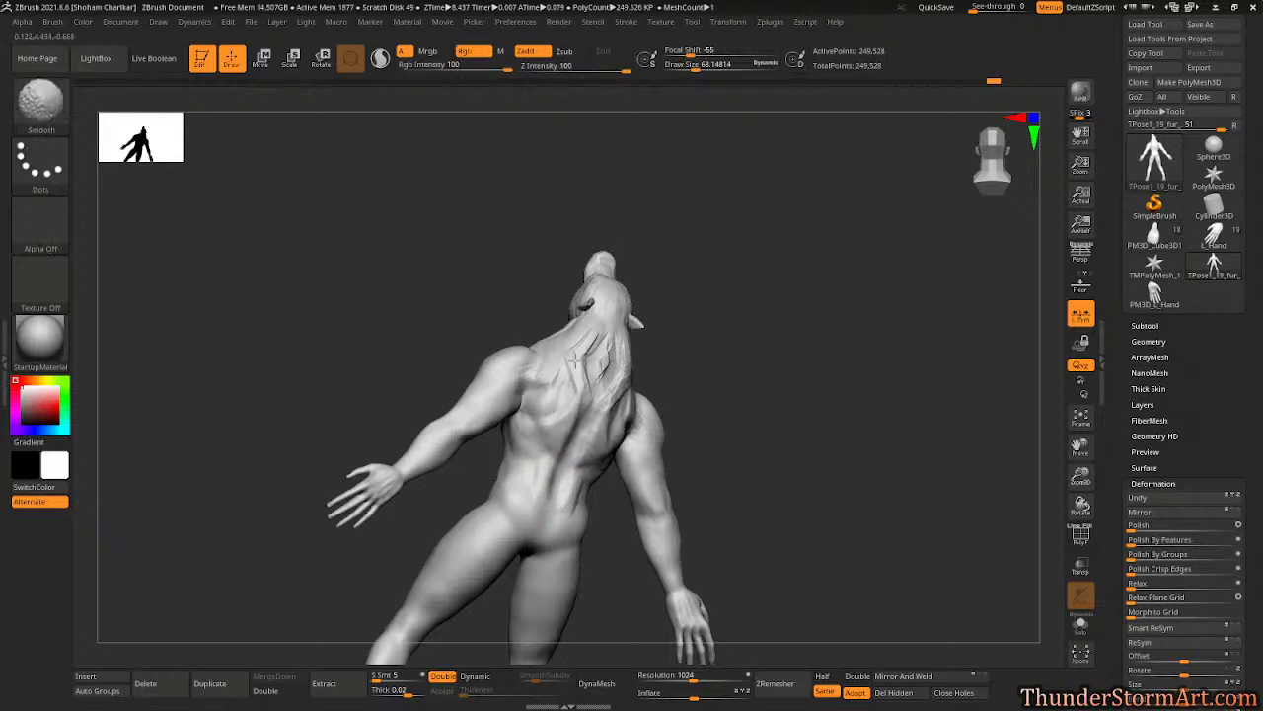
left_click_drag(575, 357, 546, 399, "shift")
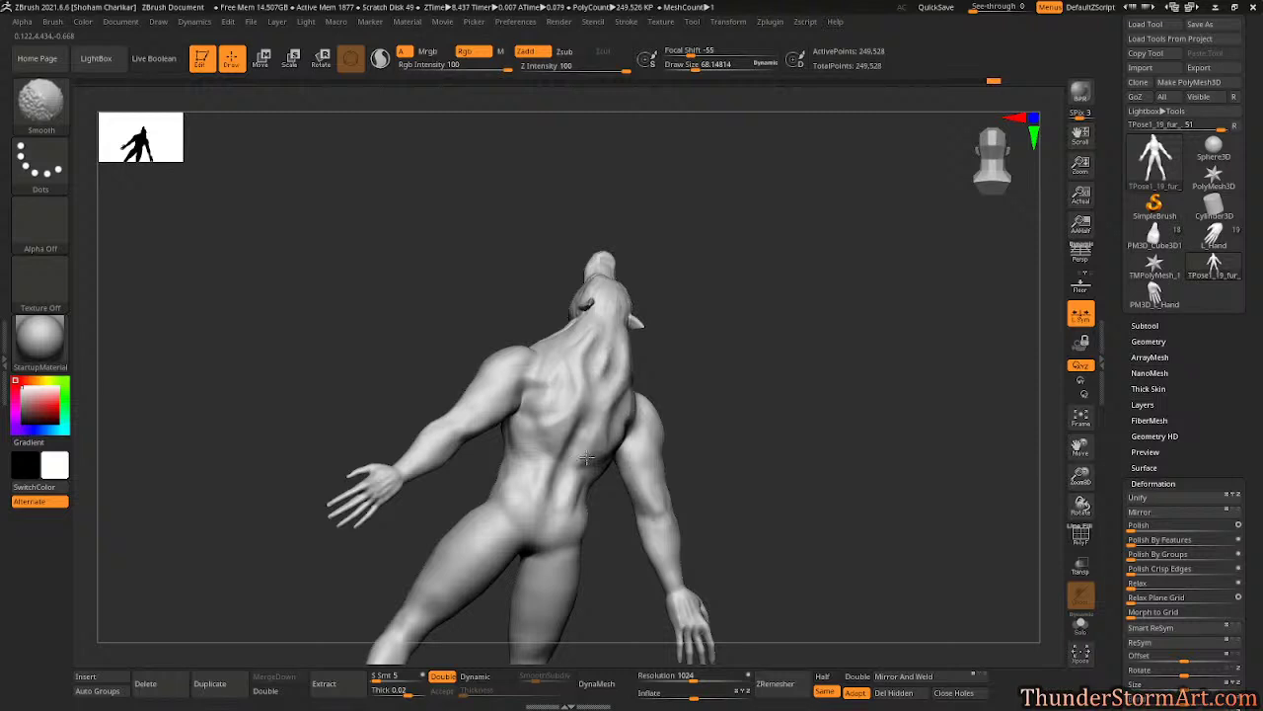
left_click_drag(727, 322, 614, 345)
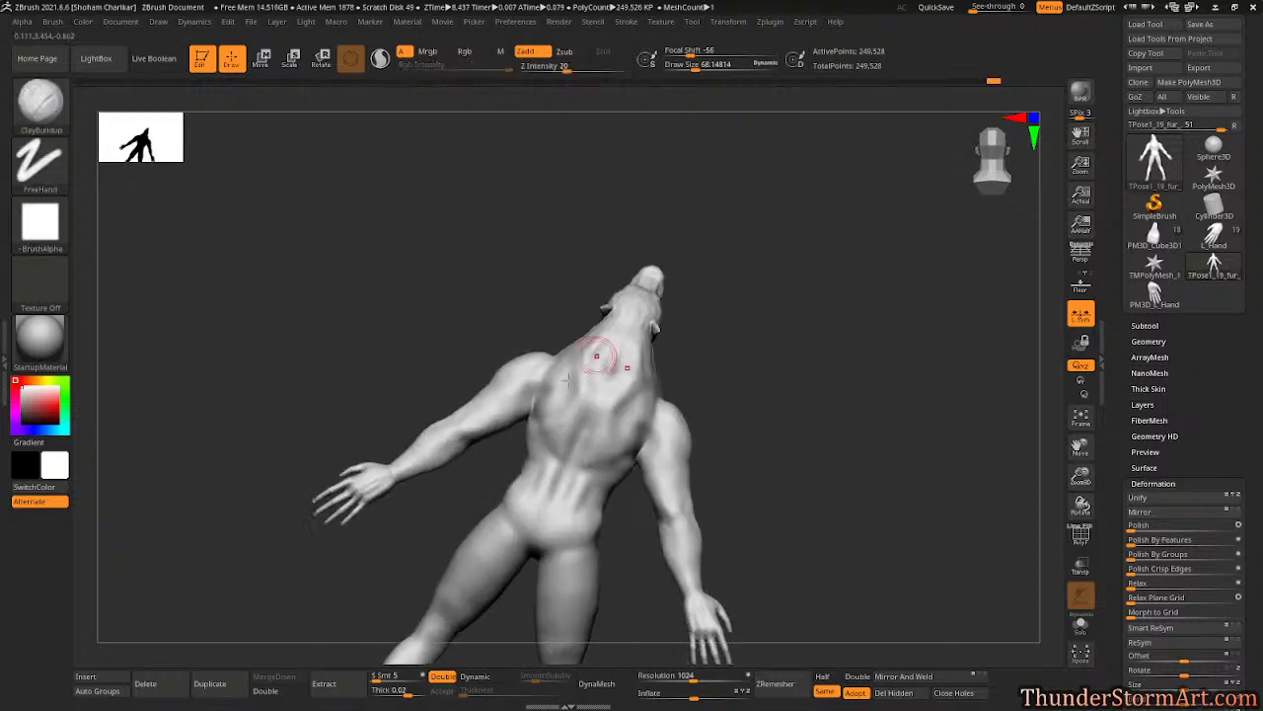
- Build up the rear shoulder muscles where they join the back with ClayBuildup, and smooth them into the upper arm
left_click_drag(692, 304, 757, 302)
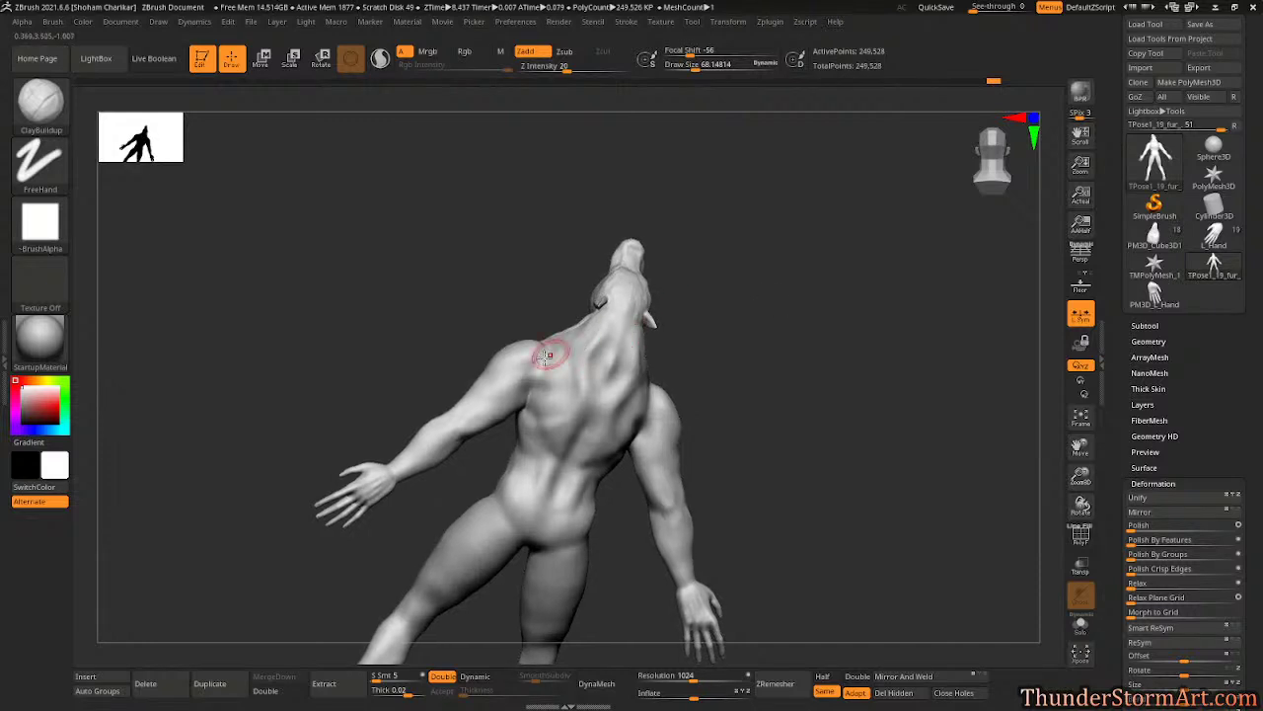
left_click_drag(730, 254, 718, 262)
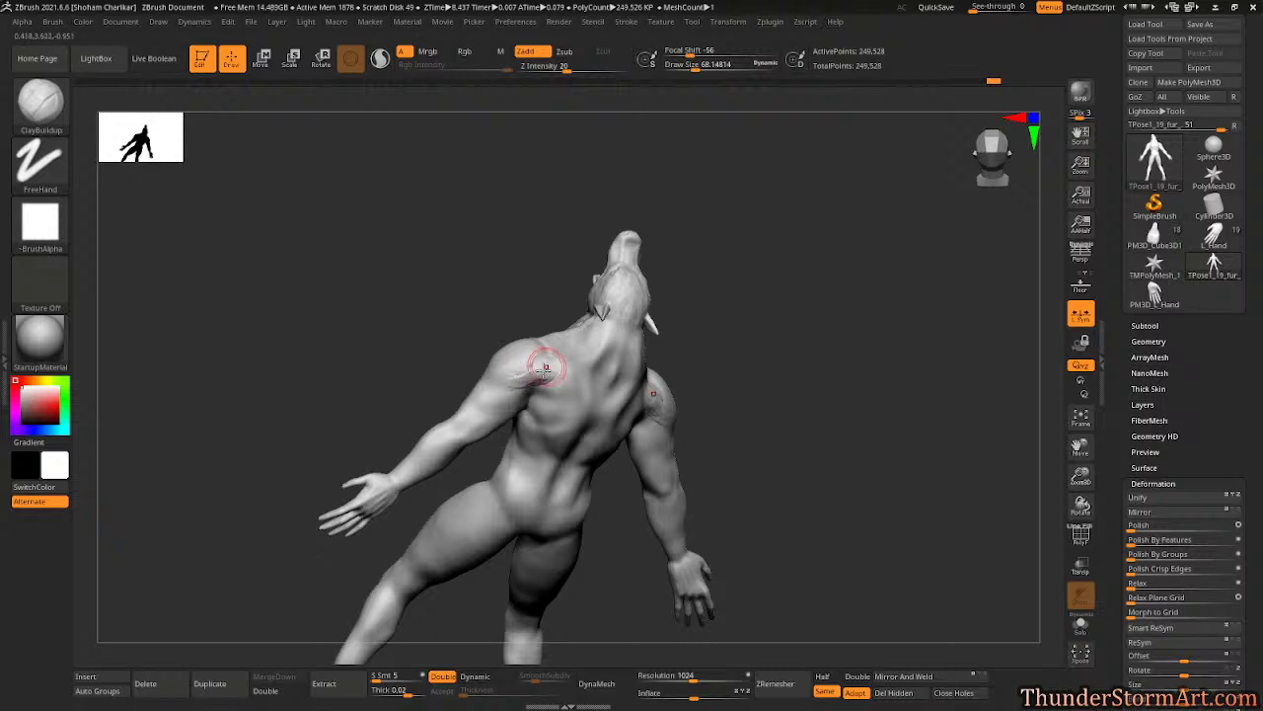
key("shift")
left_click_drag(736, 268, 727, 292)
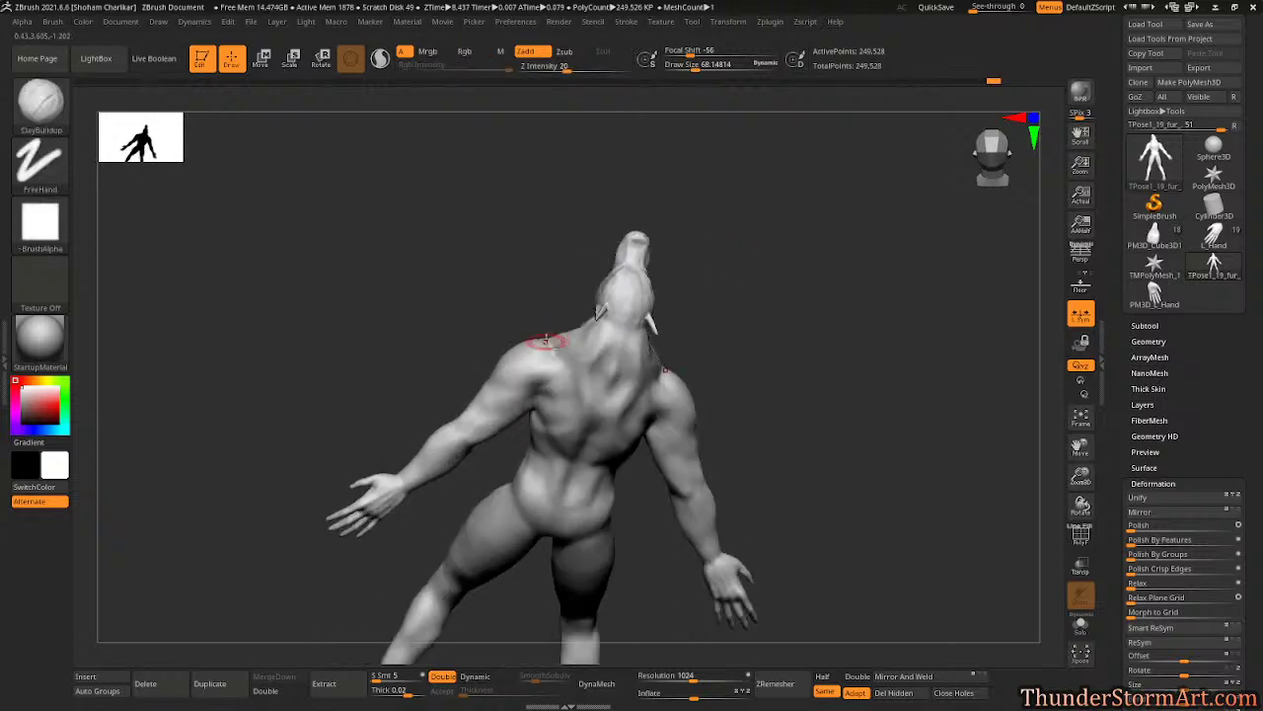
mouse_move(703, 209)
left_mouse_down()
mouse_move(697, 265)
mouse_move(761, 287)
mouse_move(776, 200)
mouse_move(799, 257)
mouse_move(799, 344)
mouse_move(579, 357)
mouse_move(533, 381)
left_mouse_up()
key("shift")
key("shift")
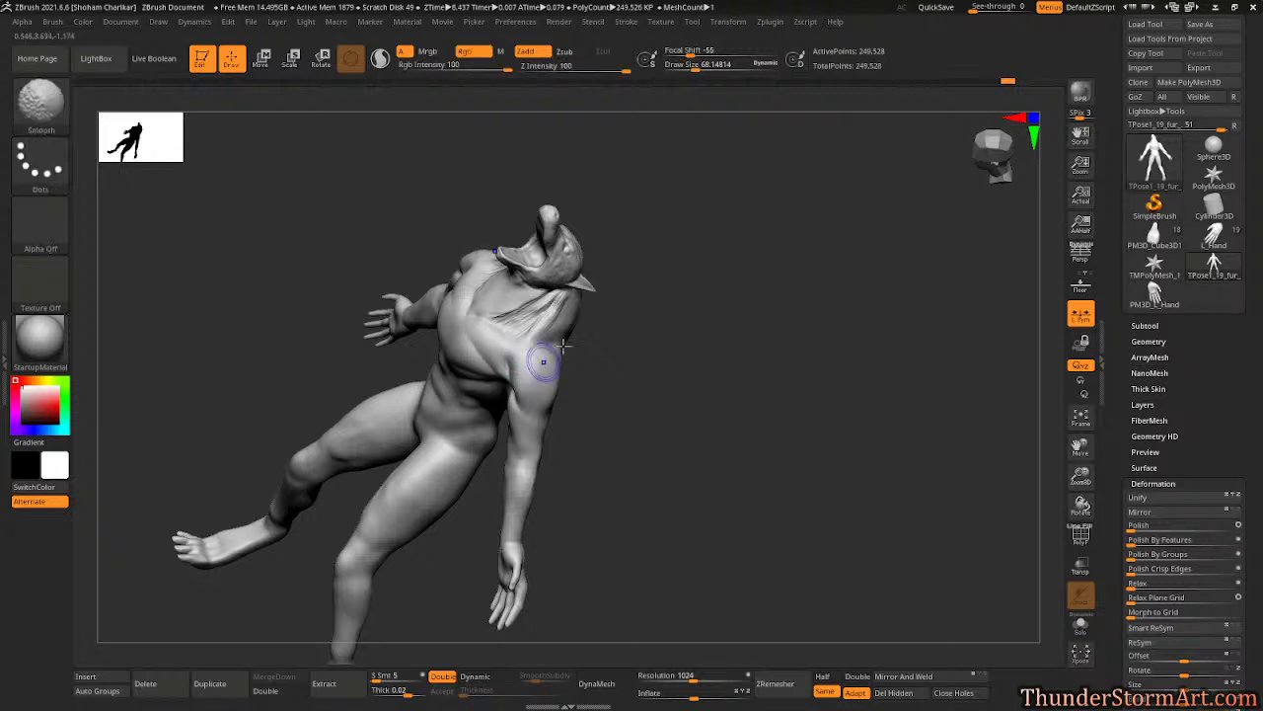
- Add ClayBuildup volume to the front shoulder, upper chest and collarbone area, and smooth the transitions
mouse_move(624, 329)
left_mouse_down()
mouse_move(688, 307)
mouse_move(664, 320)
left_mouse_up()
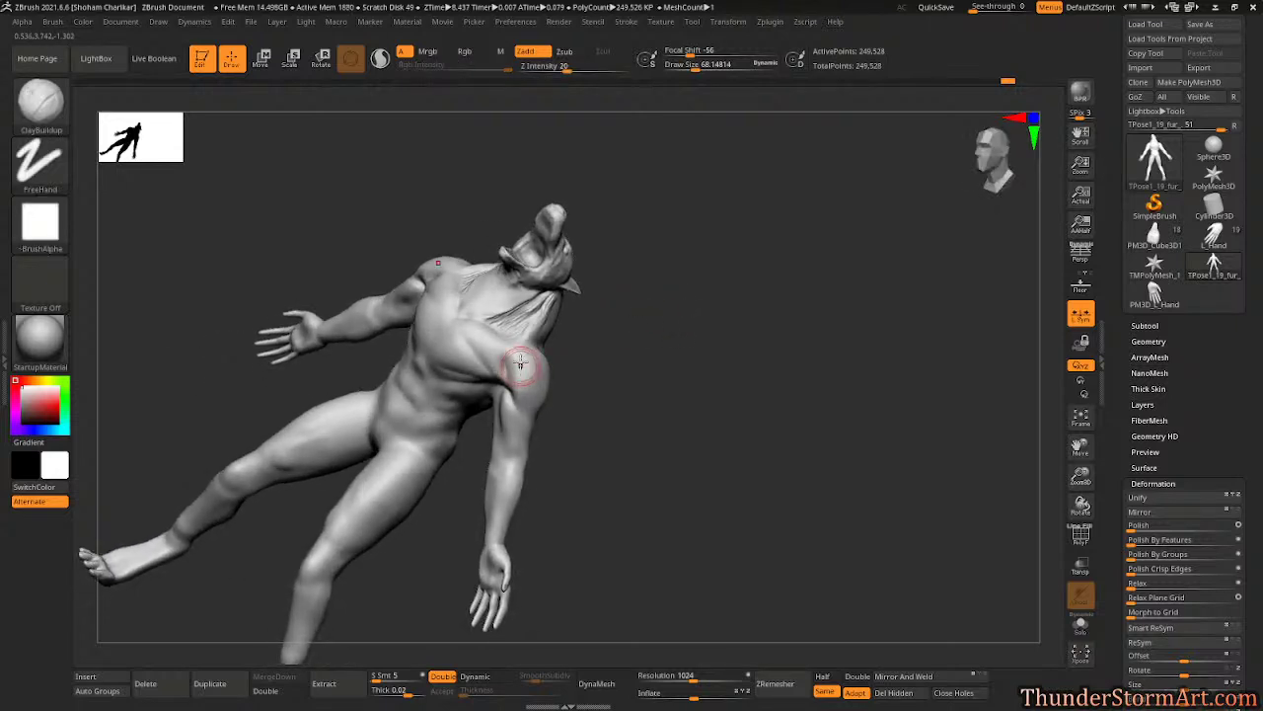
left_click_drag(512, 381, 515, 379)
left_click_drag(594, 330, 639, 328)
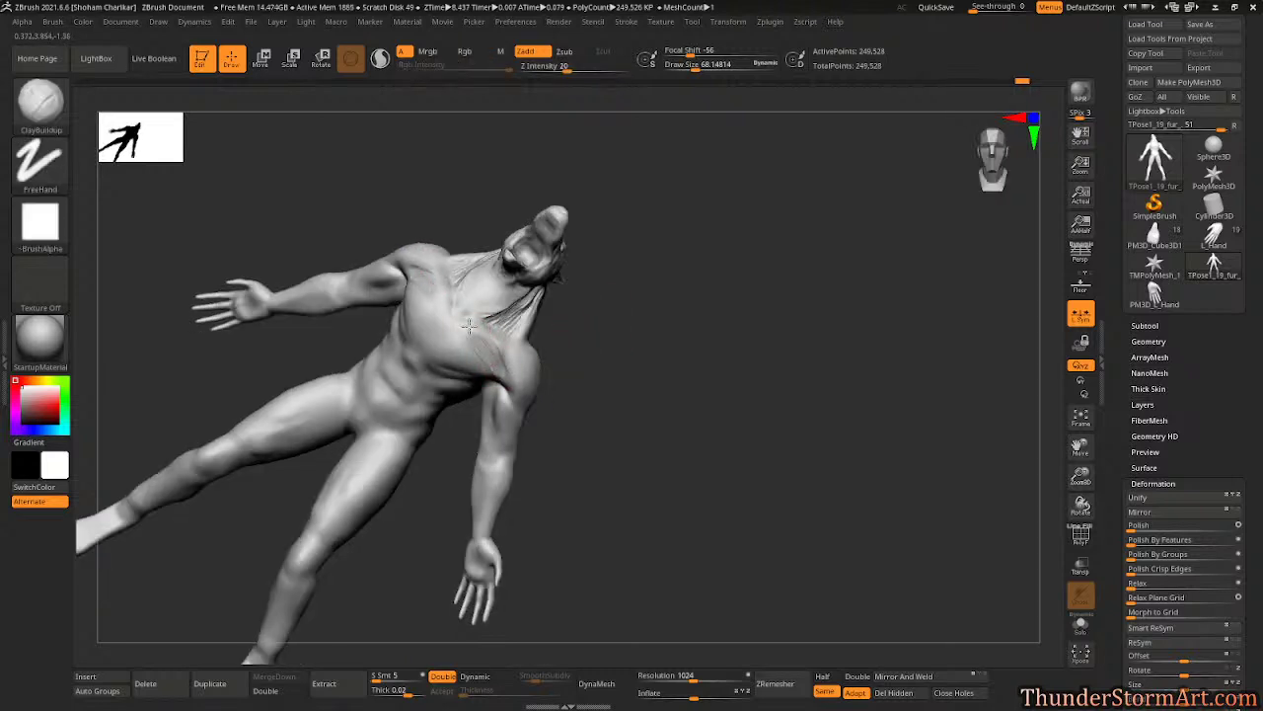
key("shift")
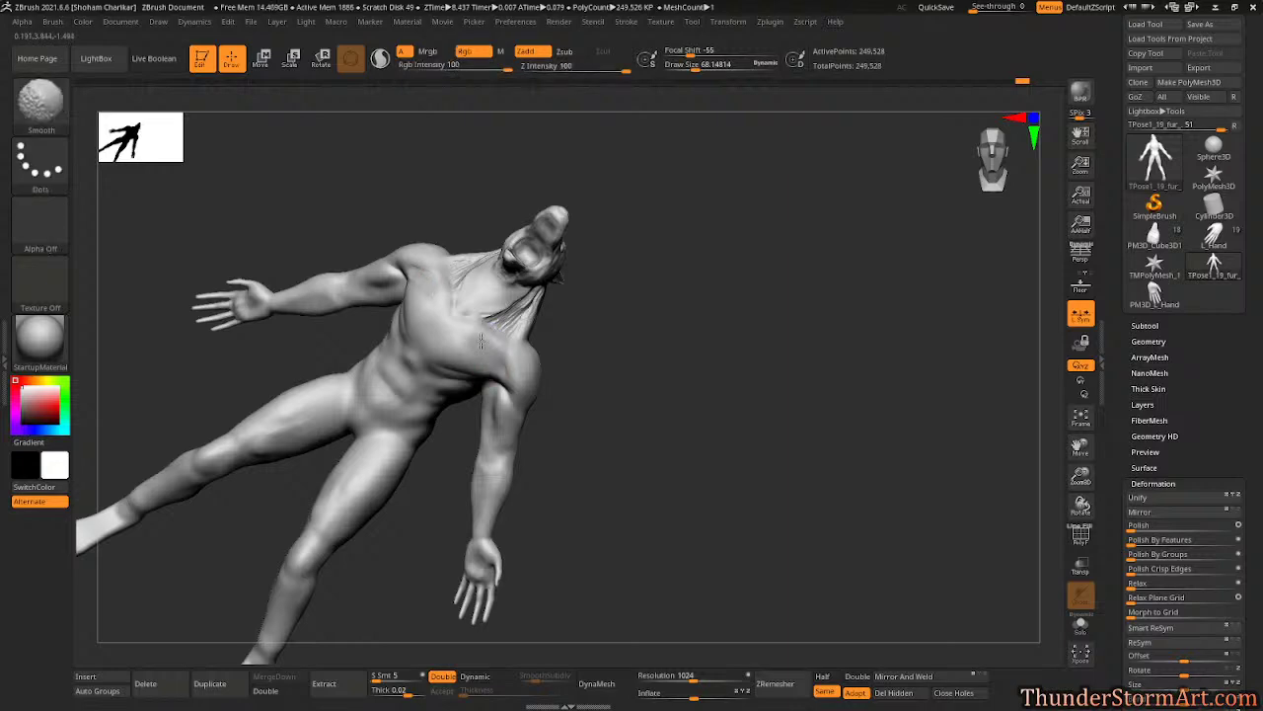
mouse_move(633, 338)
left_mouse_down()
mouse_move(626, 310)
mouse_move(590, 328)
mouse_move(621, 346)
mouse_move(618, 299)
mouse_move(587, 324)
left_mouse_up()
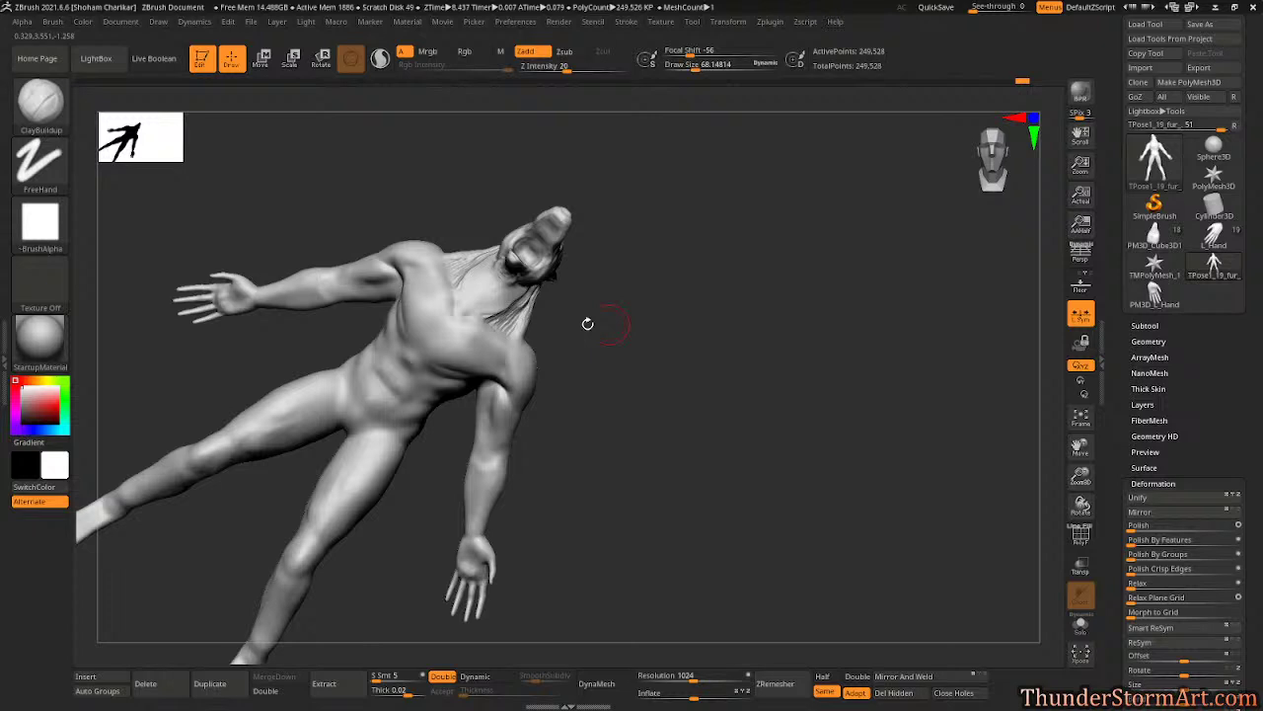
left_click(487, 311)
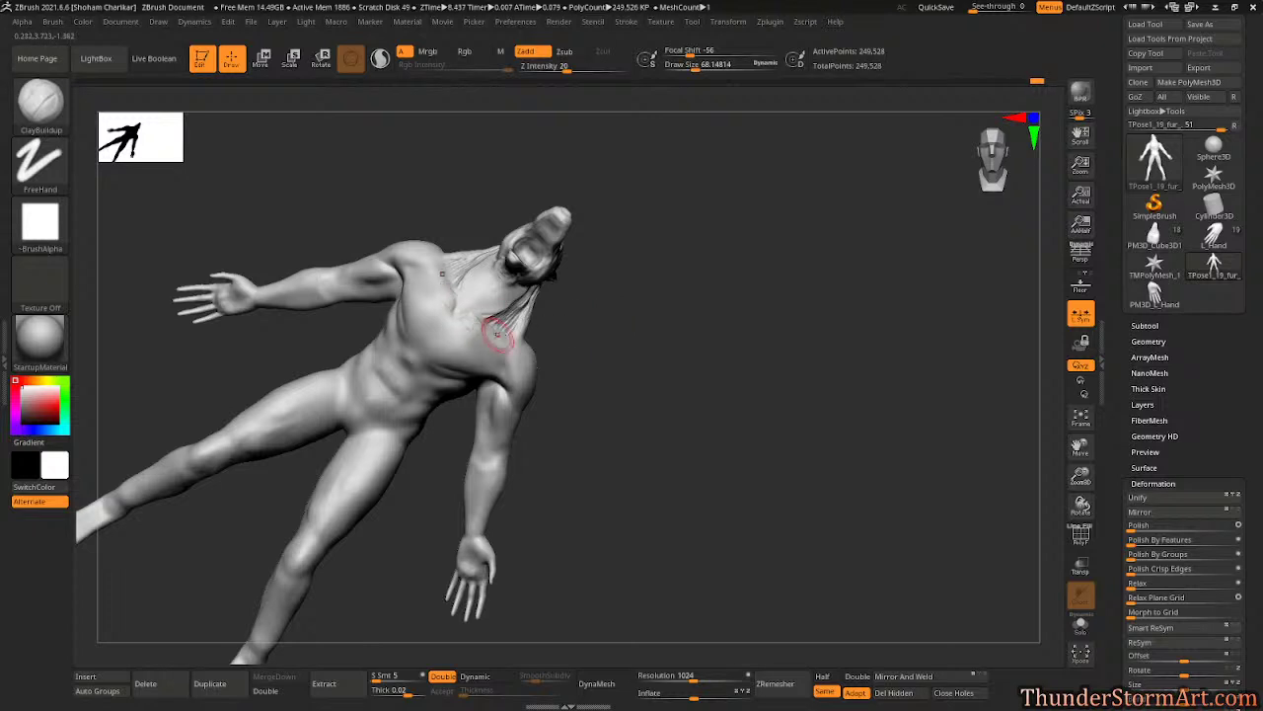
key("shift")
- Build up the lower and outer chest muscles toward the armpit with ClayBuildup, and smooth the strokes
mouse_move(703, 333)
left_mouse_down()
mouse_move(683, 327)
mouse_move(687, 296)
mouse_move(747, 285)
mouse_move(776, 364)
mouse_move(724, 333)
mouse_move(790, 299)
mouse_move(814, 357)
mouse_move(725, 298)
left_mouse_up()
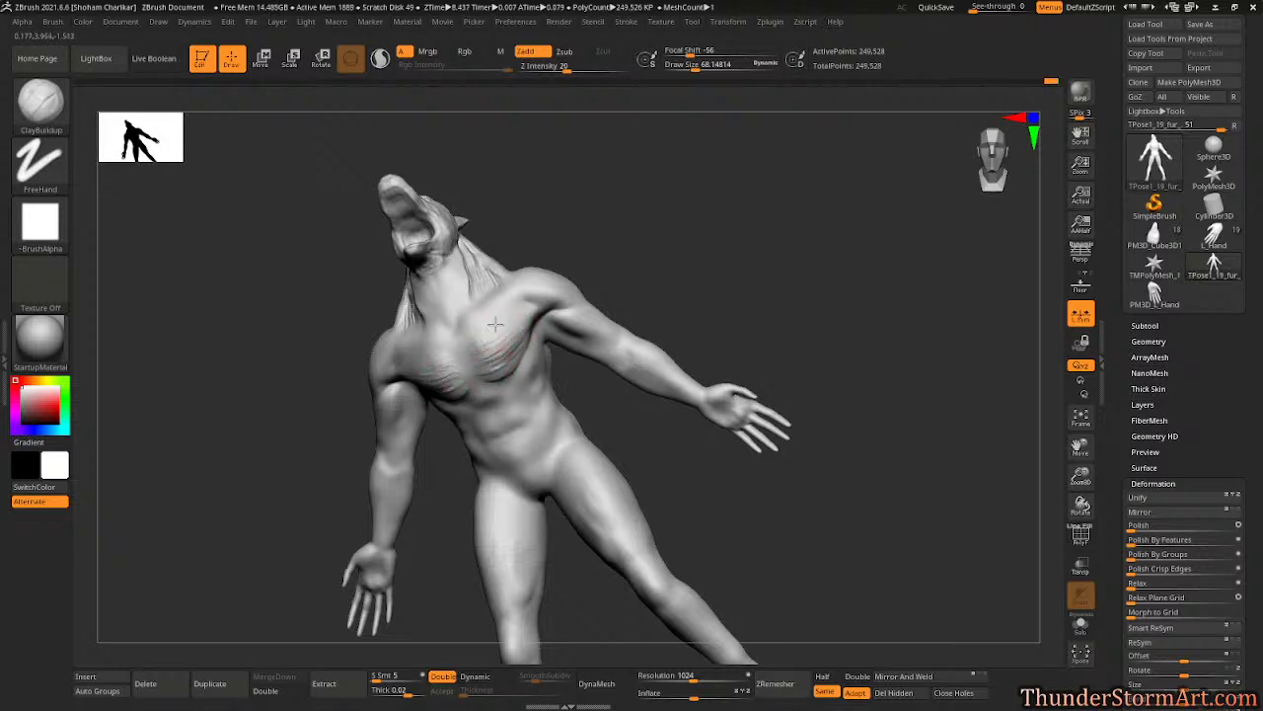
key("shift")
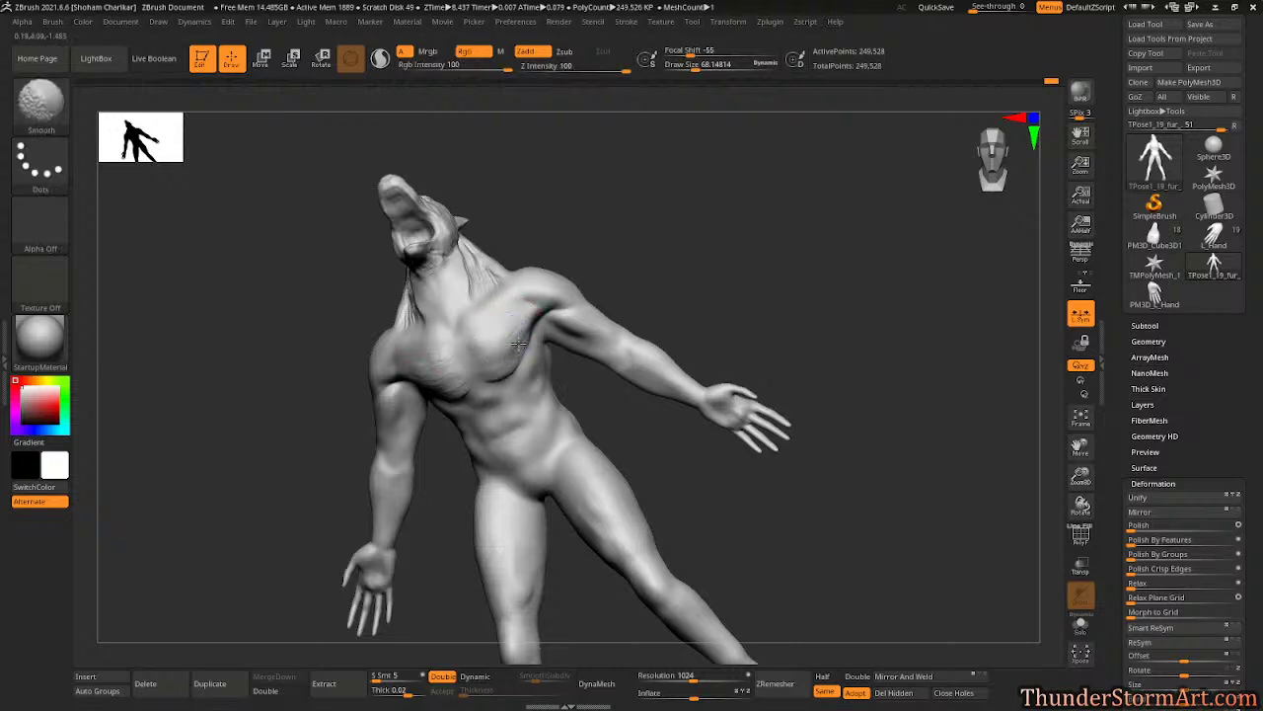
left_click_drag(508, 352, 518, 345, "shift")
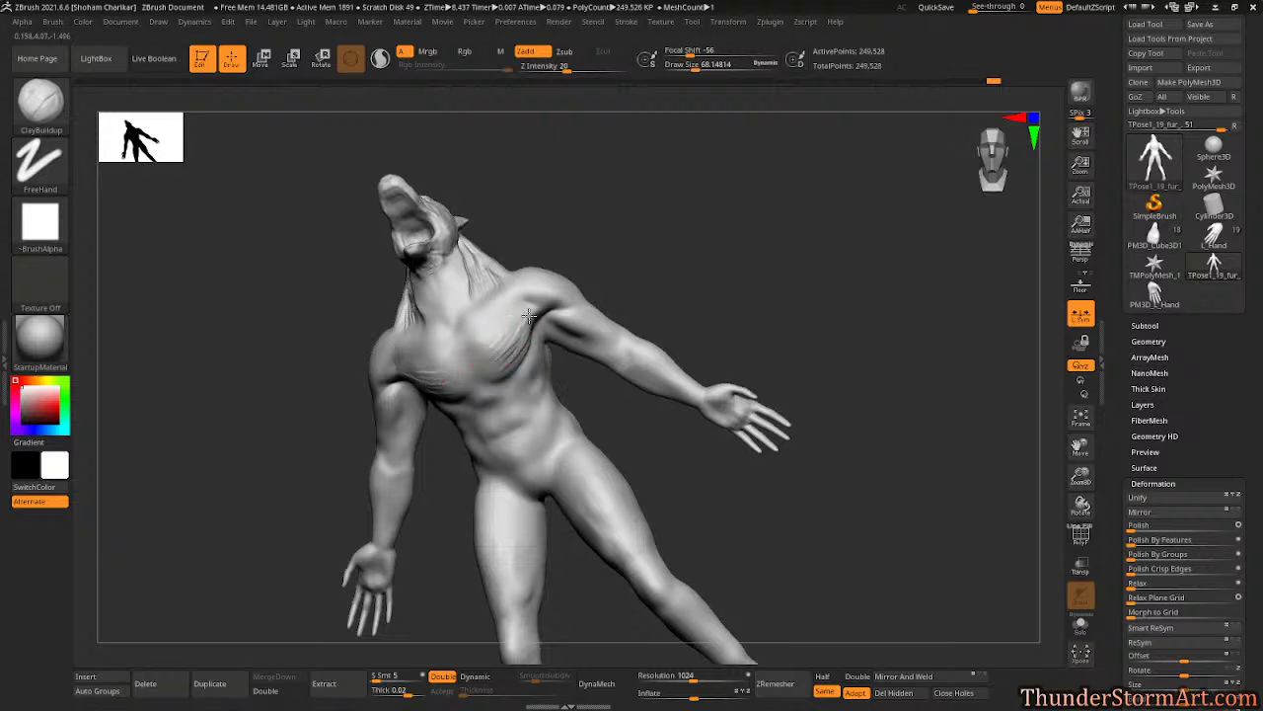
key("shift")
- Reshape the chest contour from below with the Move Topological brush at a draw size of about 108
mouse_move(626, 282)
left_mouse_down()
mouse_move(629, 211)
mouse_move(642, 206)
mouse_move(603, 217)
mouse_move(661, 234)
left_mouse_up()
key("b")
key("m")
key("t")
key("s")
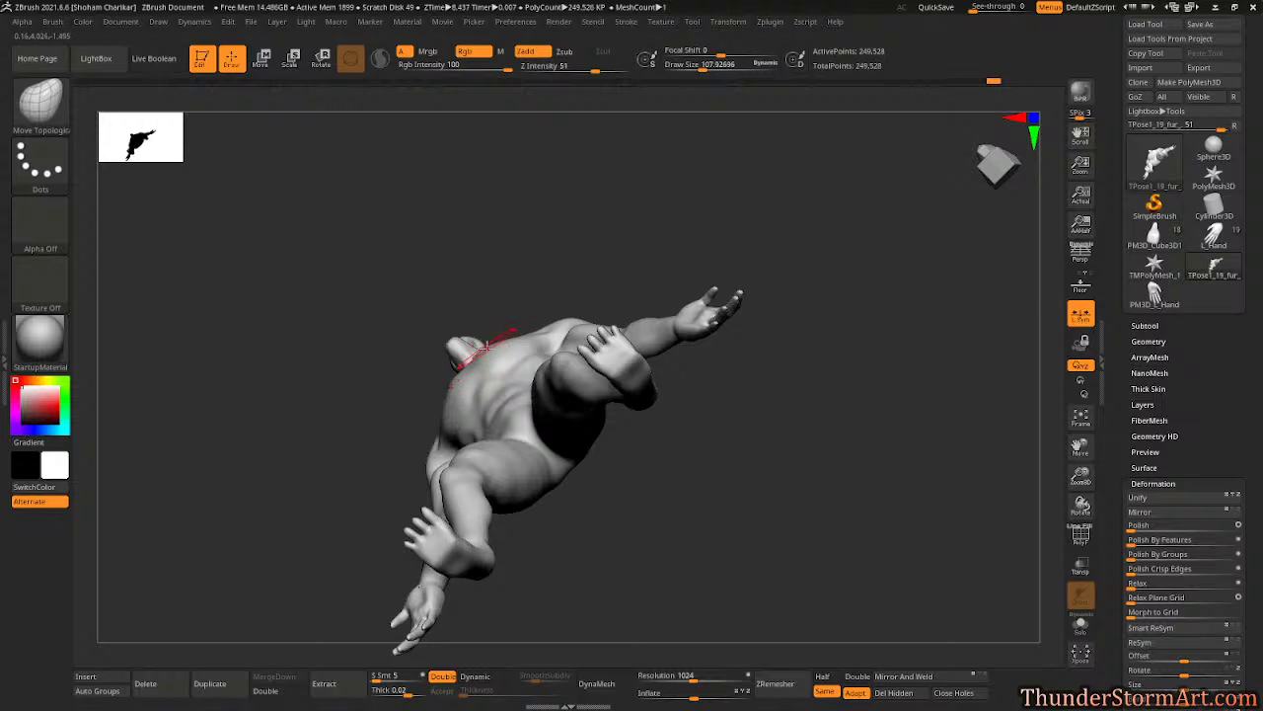
mouse_move(486, 346)
left_mouse_down()
mouse_move(593, 325)
mouse_move(632, 369)
mouse_move(756, 262)
mouse_move(762, 271)
mouse_move(731, 207)
left_mouse_up()
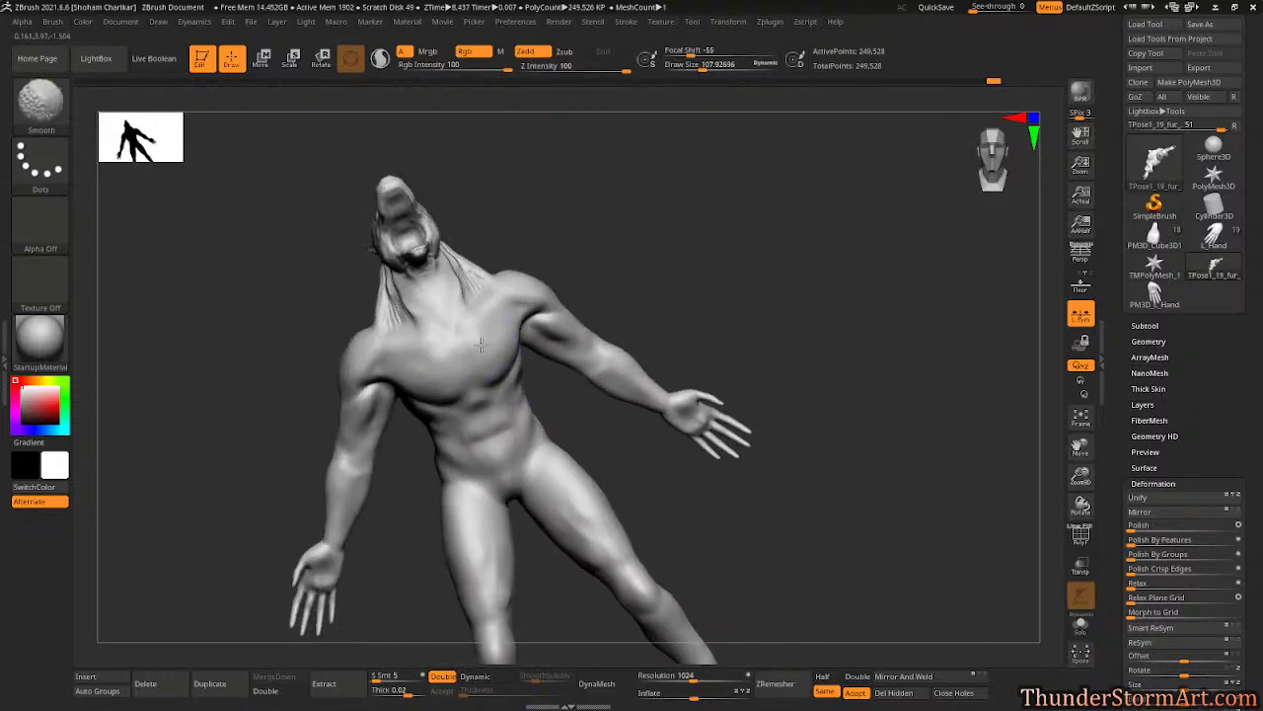
- Reshape the throat in profile with Move Topological at a draw size of about 104, and smooth the strands along the neck
mouse_move(638, 260)
left_mouse_down()
mouse_move(665, 203)
mouse_move(776, 262)
mouse_move(717, 352)
mouse_move(764, 309)
mouse_move(717, 305)
mouse_move(747, 291)
mouse_move(780, 342)
mouse_move(792, 314)
left_mouse_up()
key("s")
key("s")
mouse_move(488, 290)
left_mouse_down()
mouse_move(474, 291)
mouse_move(516, 258)
left_mouse_up()
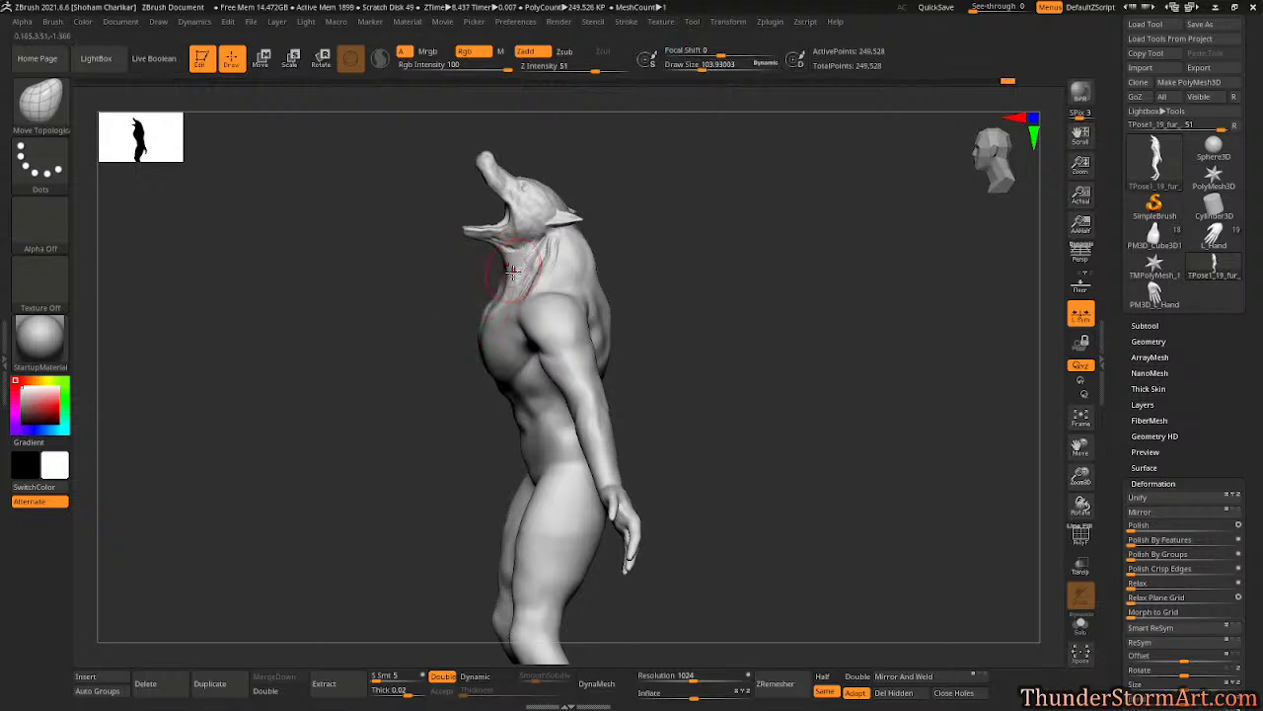
left_click_drag(632, 246, 843, 207)
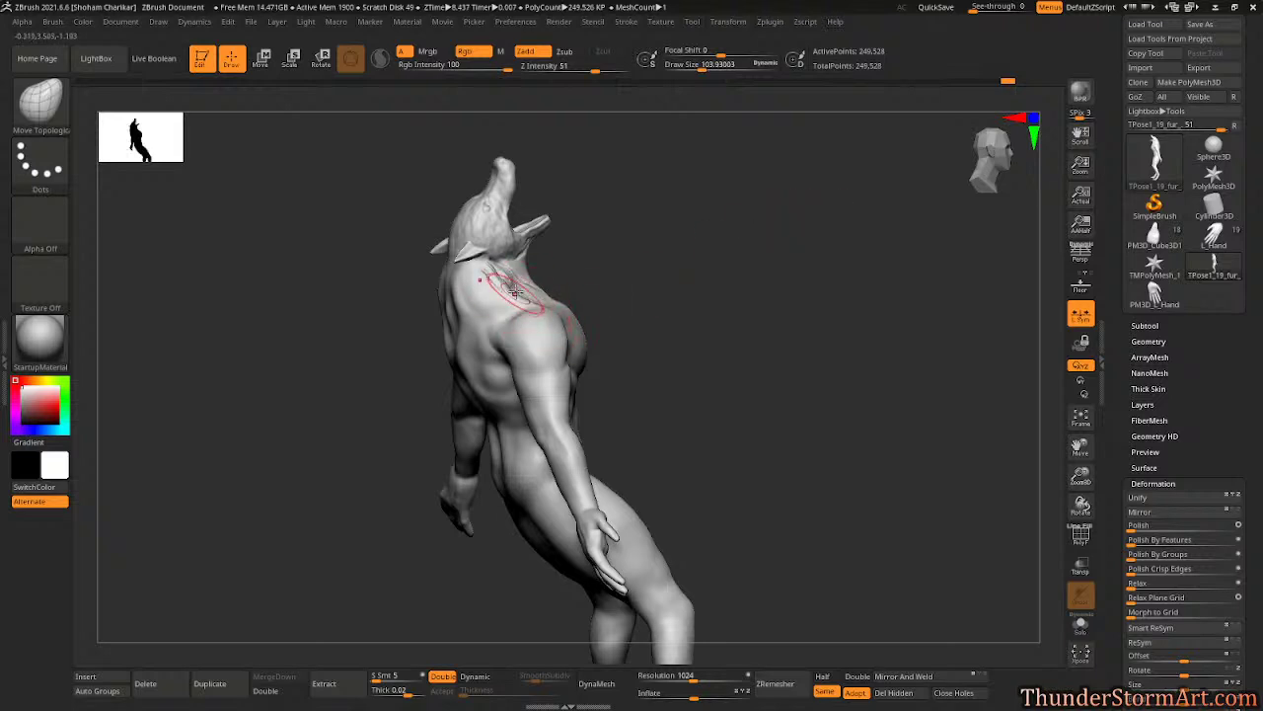
left_click_drag(522, 274, 515, 268, "shift")
mouse_move(671, 242)
left_mouse_down()
mouse_move(603, 248)
mouse_move(539, 276)
left_mouse_up()
left_click_drag(691, 219, 722, 222)
- Sculpt the front neck muscles running down to the collarbone with ClayBuildup at a draw size of about 48, and smooth them
key("b")
key("c")
key("b")
key("s")
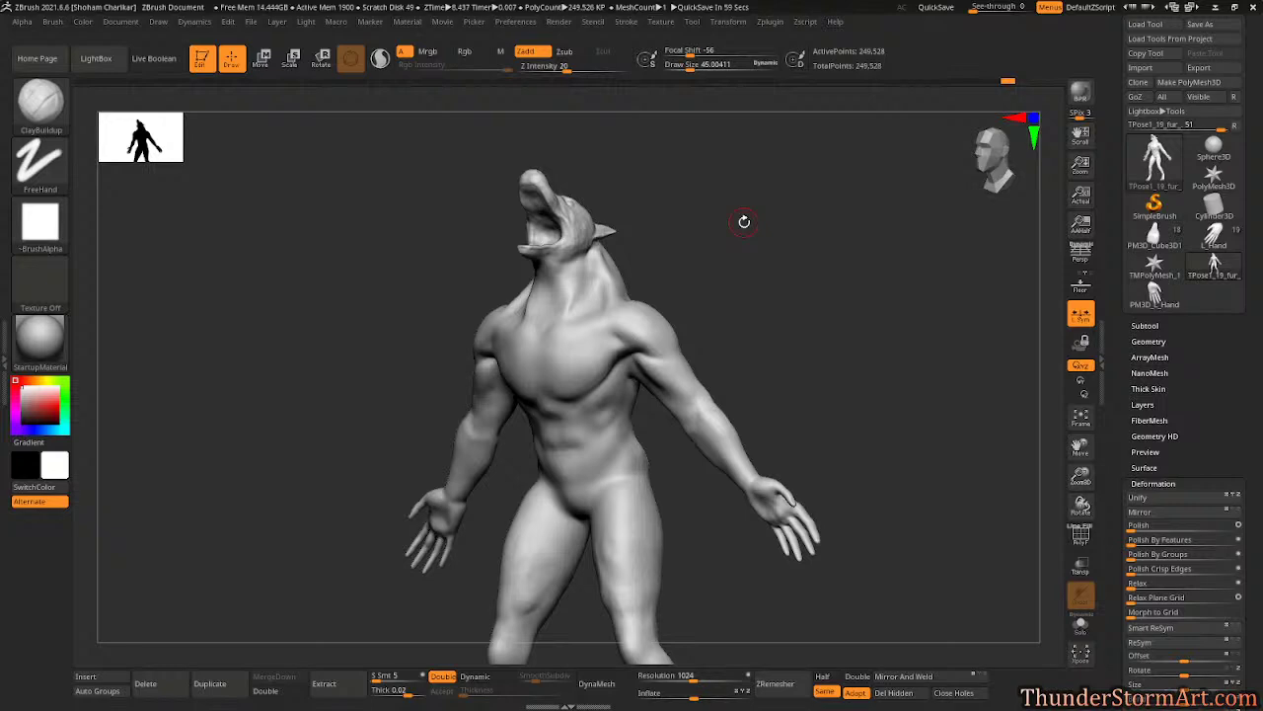
mouse_move(860, 281)
left_mouse_down()
mouse_move(879, 274)
mouse_move(824, 292)
left_mouse_up()
key("s")
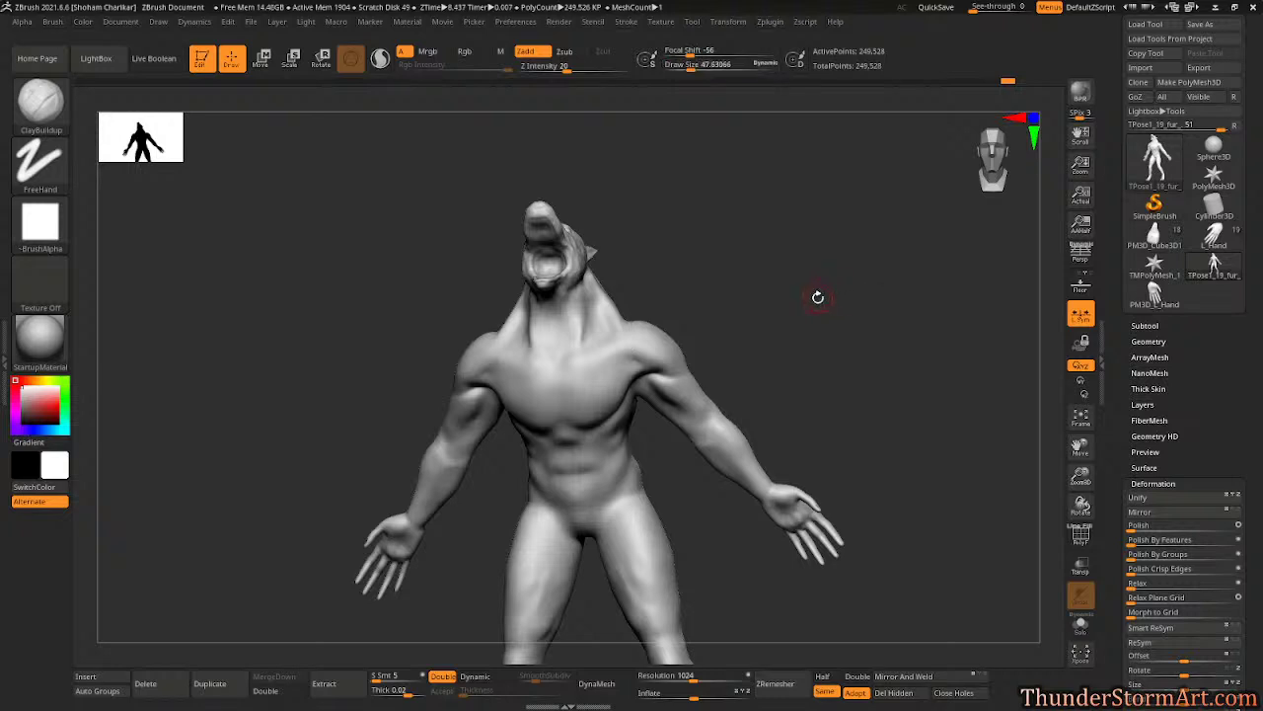
mouse_move(39, 341)
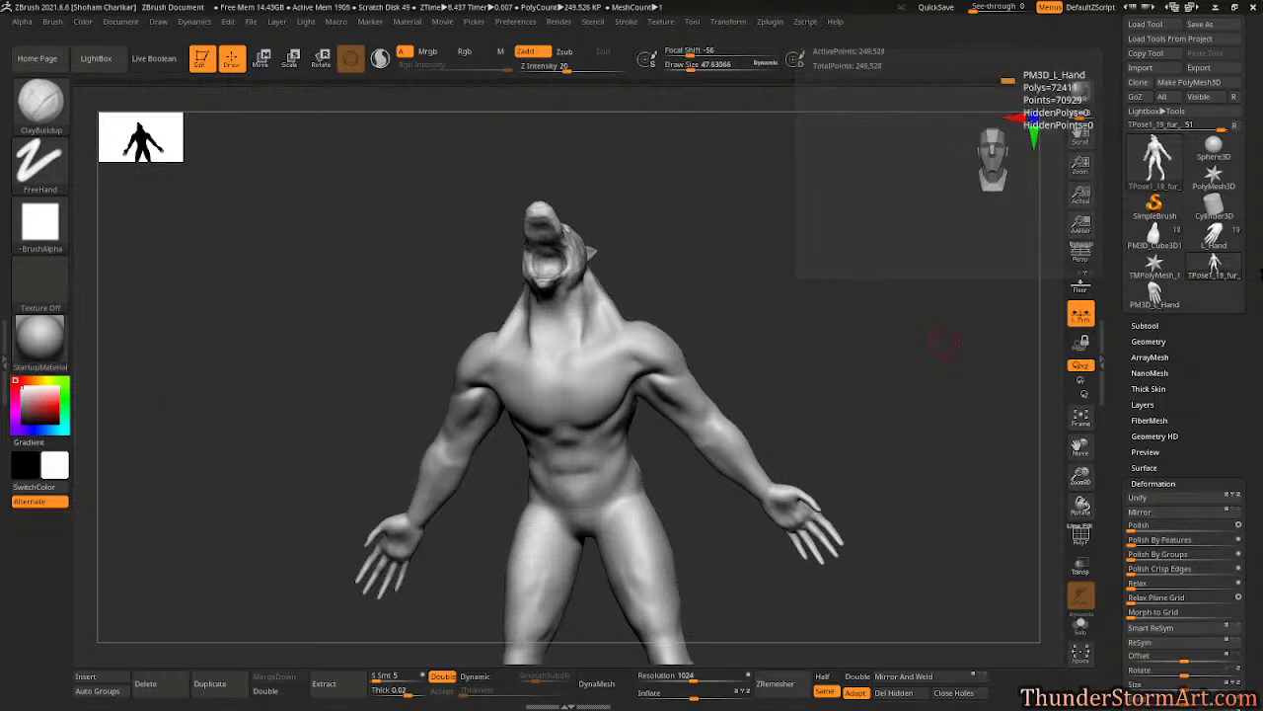
left_click_drag(938, 352, 813, 285)
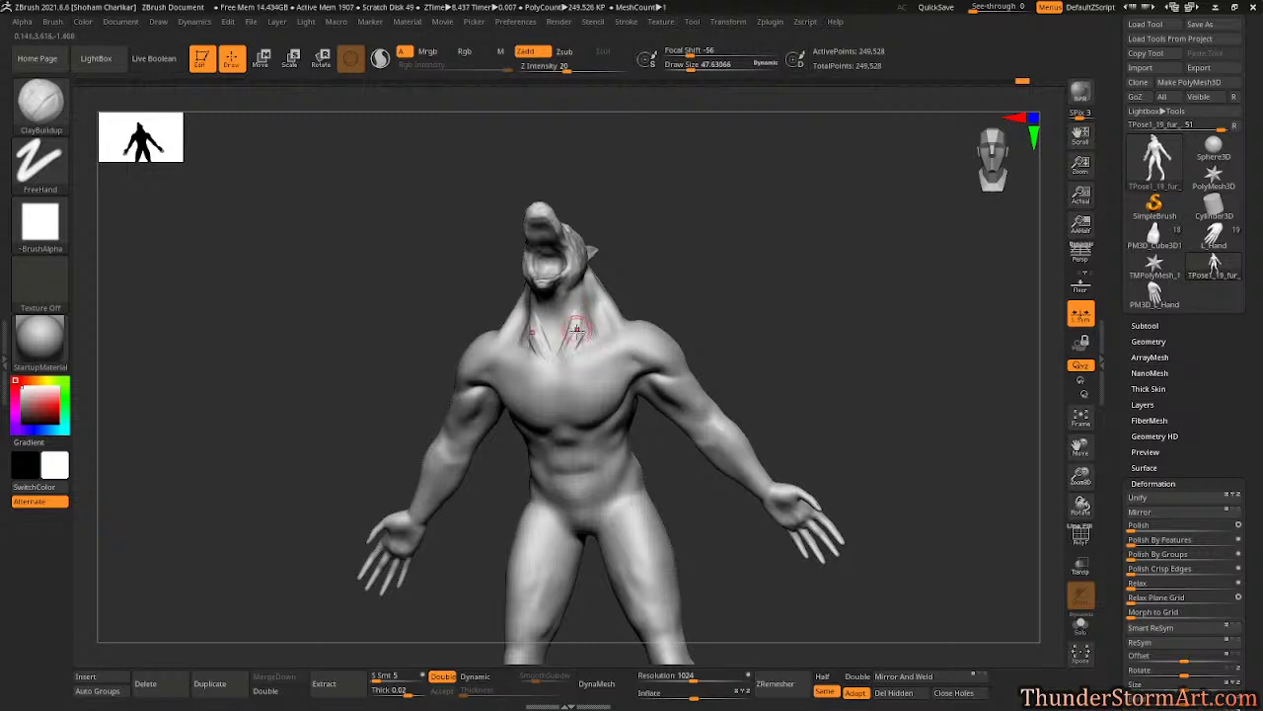
left_click_drag(683, 228, 664, 200)
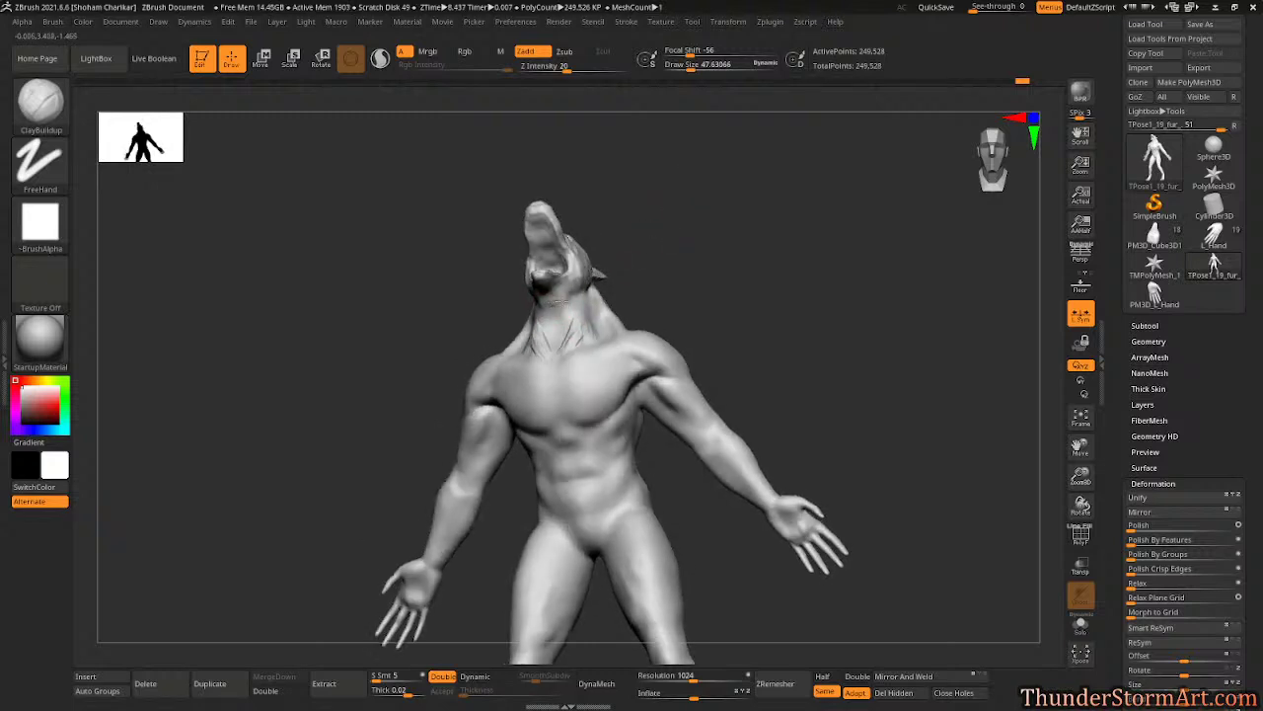
left_click_drag(557, 313, 556, 328)
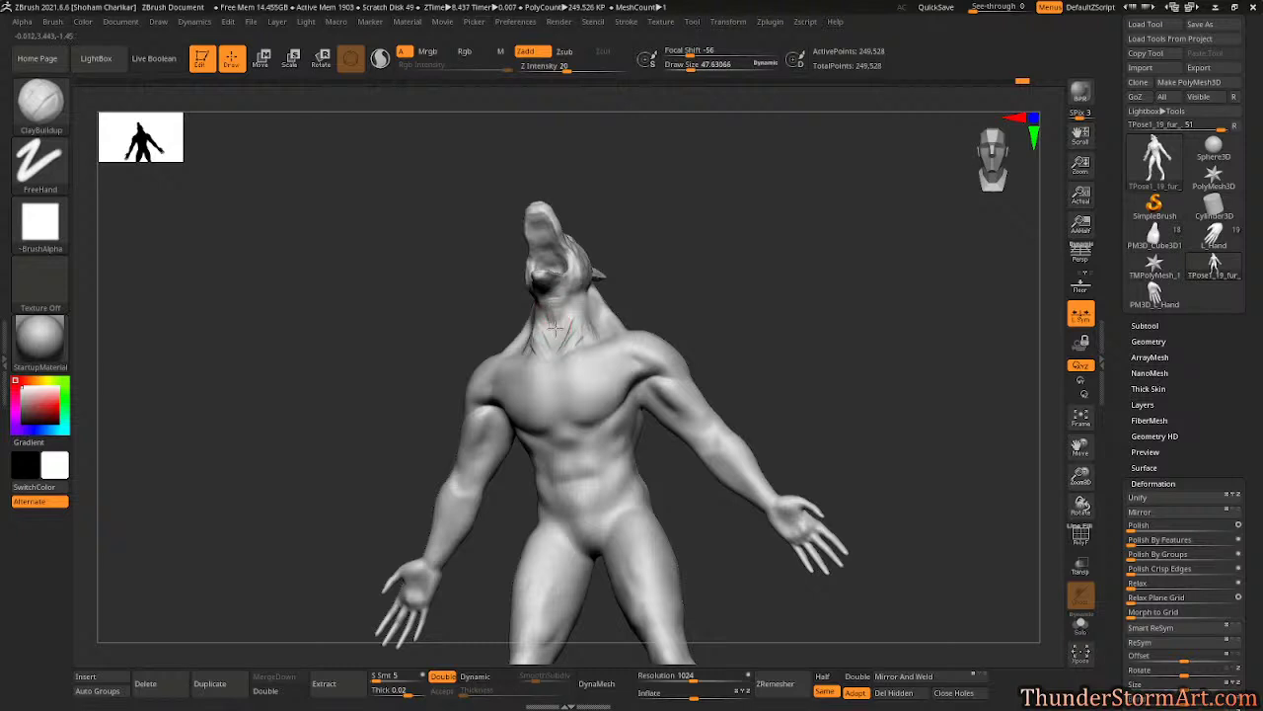
key("shift")
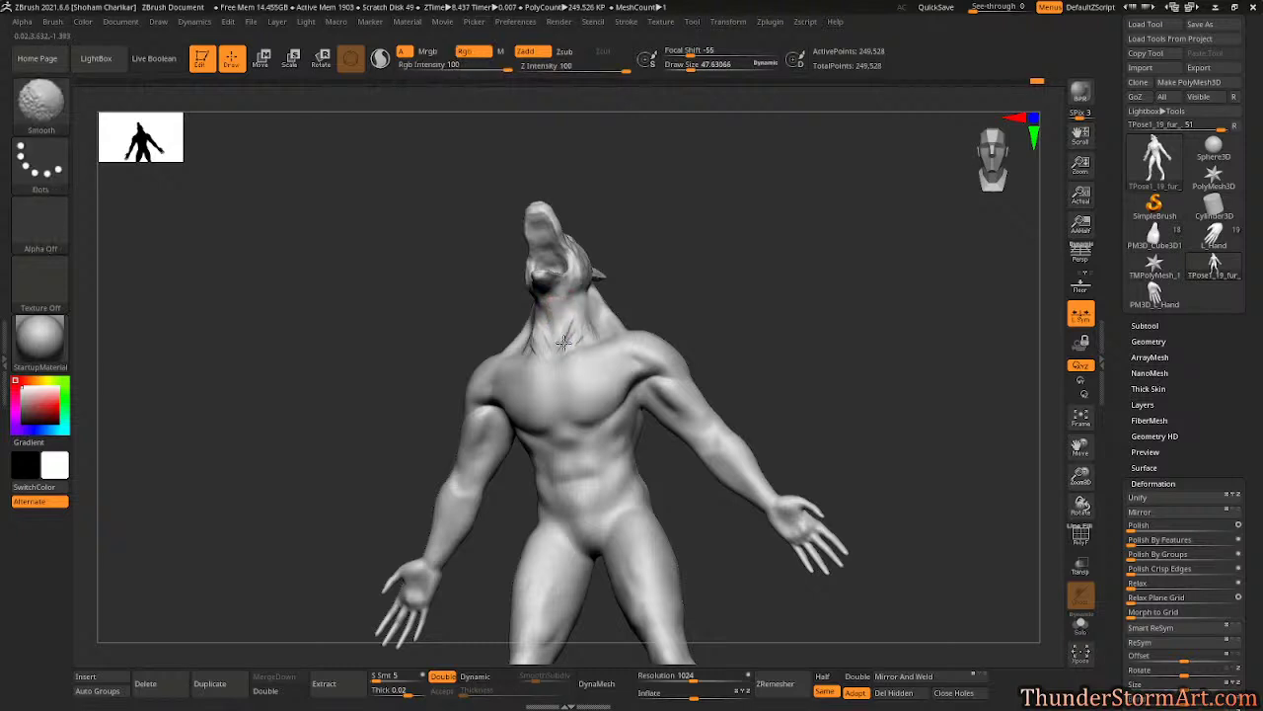
- Define the collarbone at the base of the neck with ClayBuildup strokes, and soften them
mouse_move(691, 253)
left_mouse_down()
mouse_move(747, 206)
mouse_move(747, 262)
mouse_move(730, 286)
left_mouse_up()
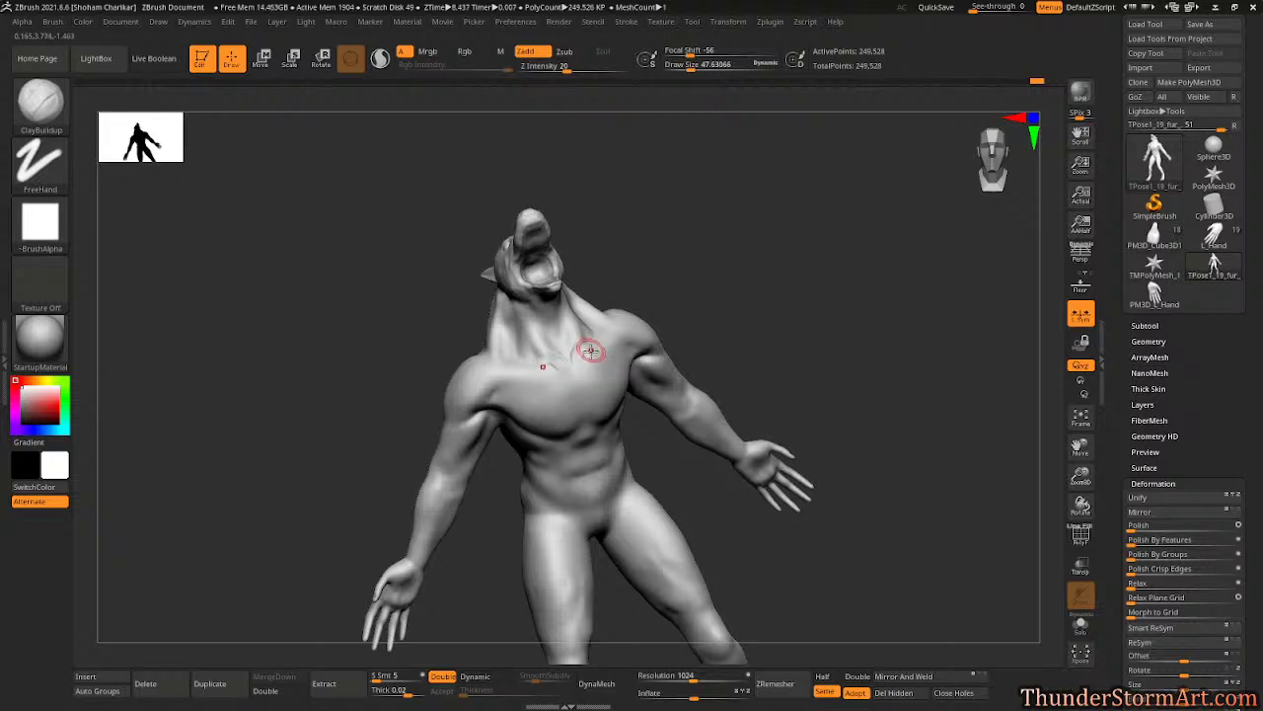
mouse_move(587, 353)
left_mouse_down()
mouse_move(576, 362)
mouse_move(609, 325)
mouse_move(585, 366)
left_mouse_up()
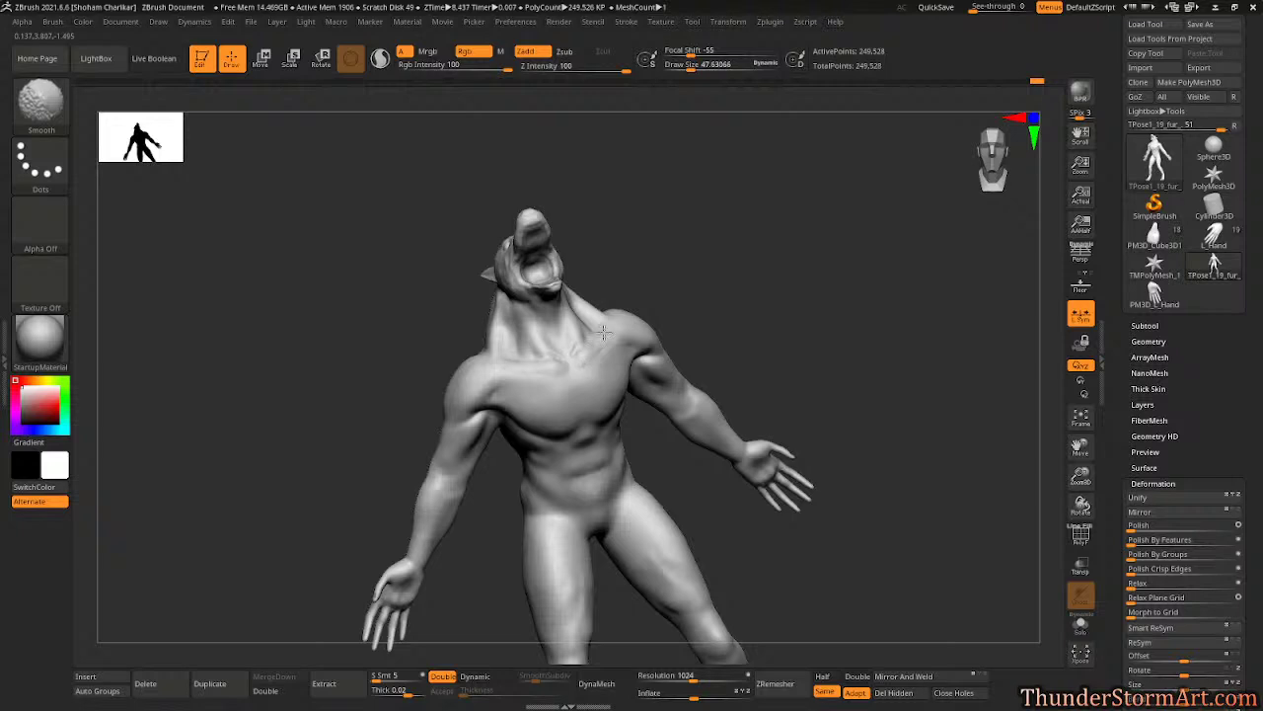
mouse_move(603, 334)
right_mouse_down()
mouse_move(711, 246)
mouse_move(613, 293)
right_mouse_up()
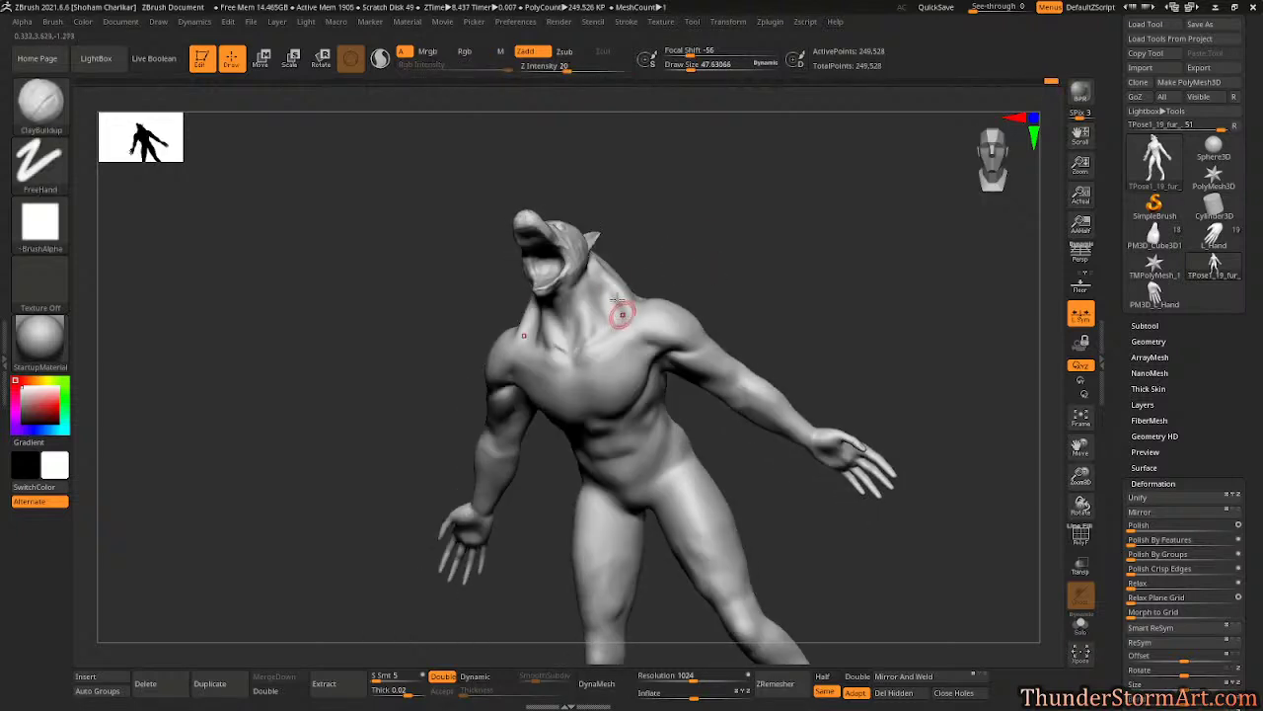
- Build up the muscle along the side of the neck below the ear with ClayBuildup at a draw size of about 48, and smooth it
left_click_drag(617, 299, 610, 279)
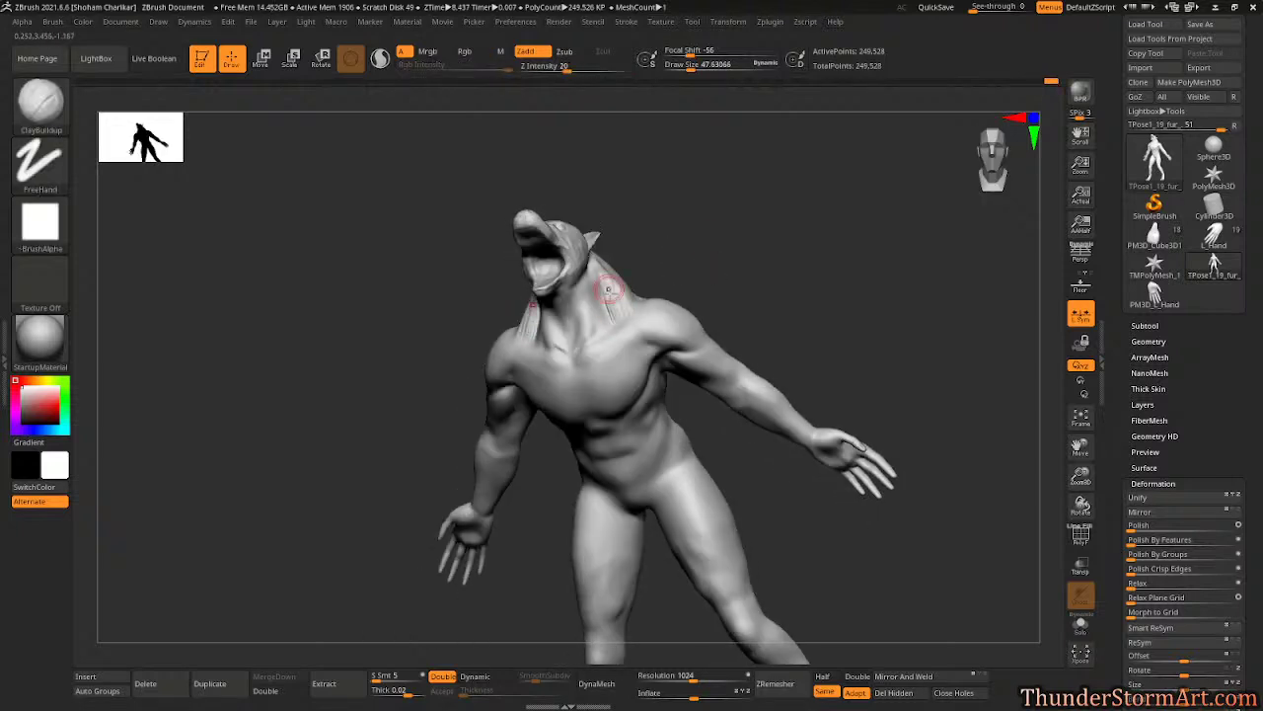
mouse_move(609, 289)
right_mouse_down()
mouse_move(666, 207)
mouse_move(741, 214)
mouse_move(617, 300)
right_mouse_up()
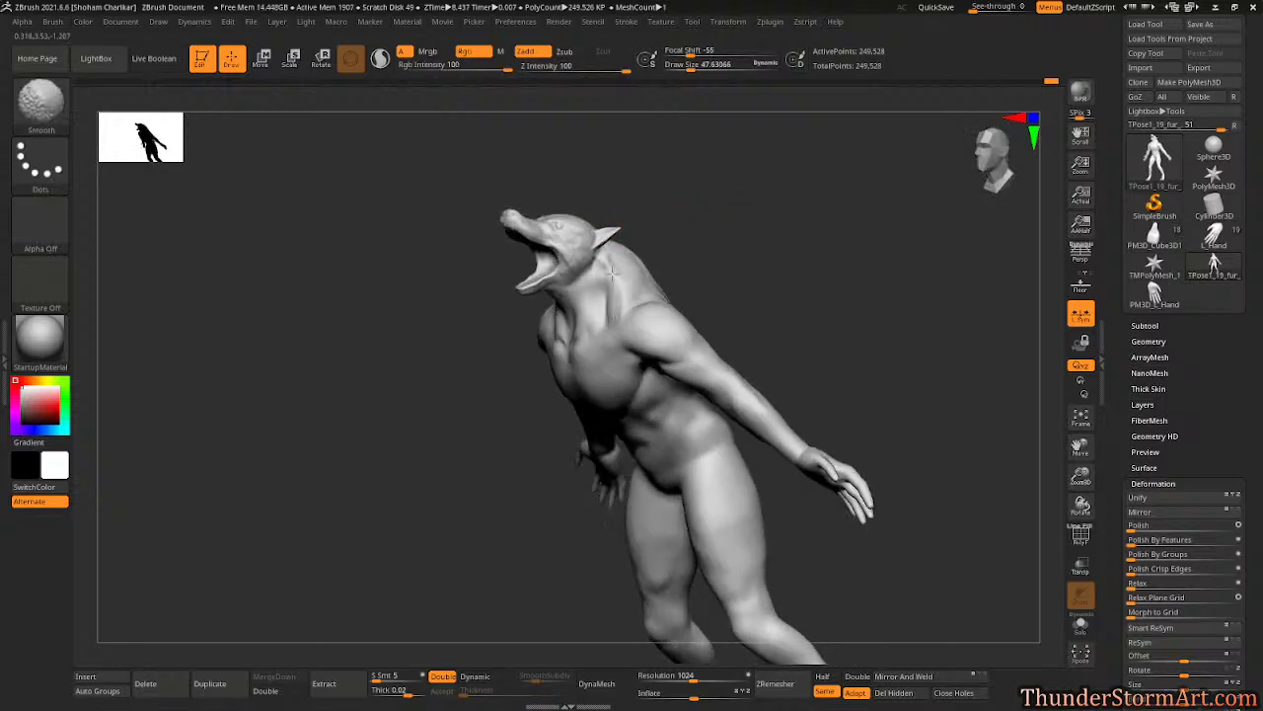
left_click(600, 270)
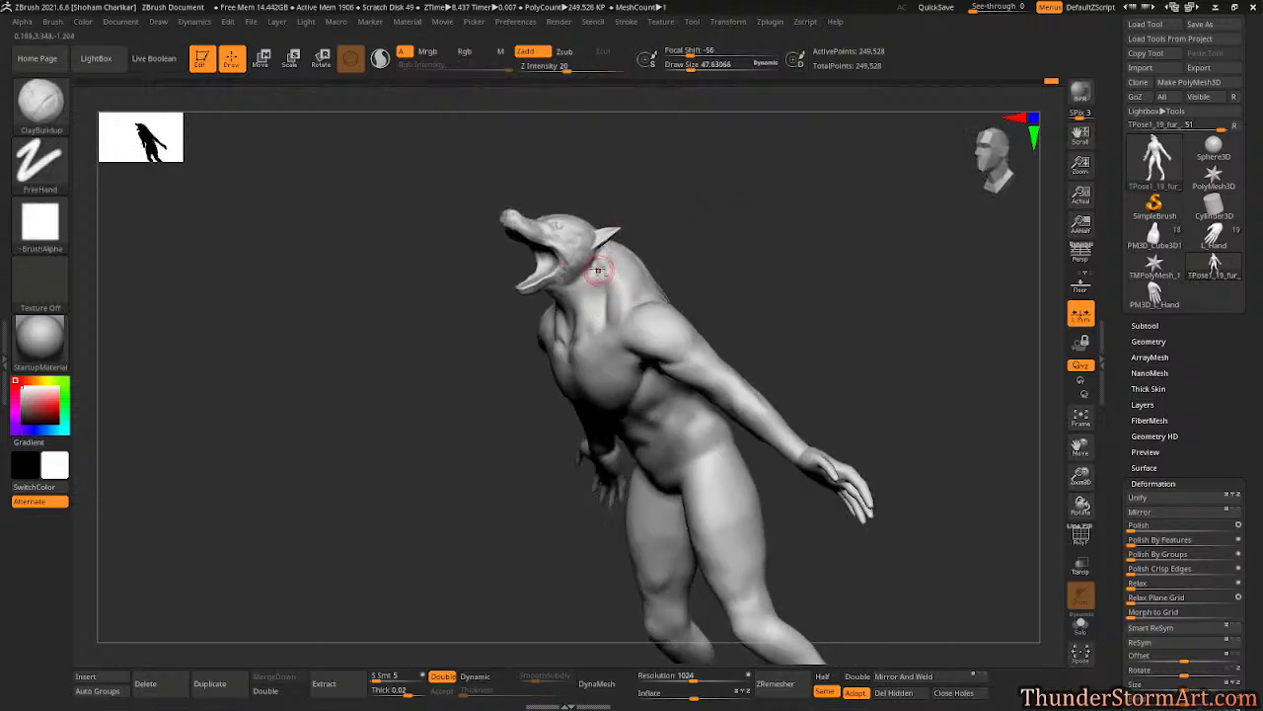
mouse_move(596, 279)
left_mouse_down()
mouse_move(600, 316)
mouse_move(592, 293)
left_mouse_up()
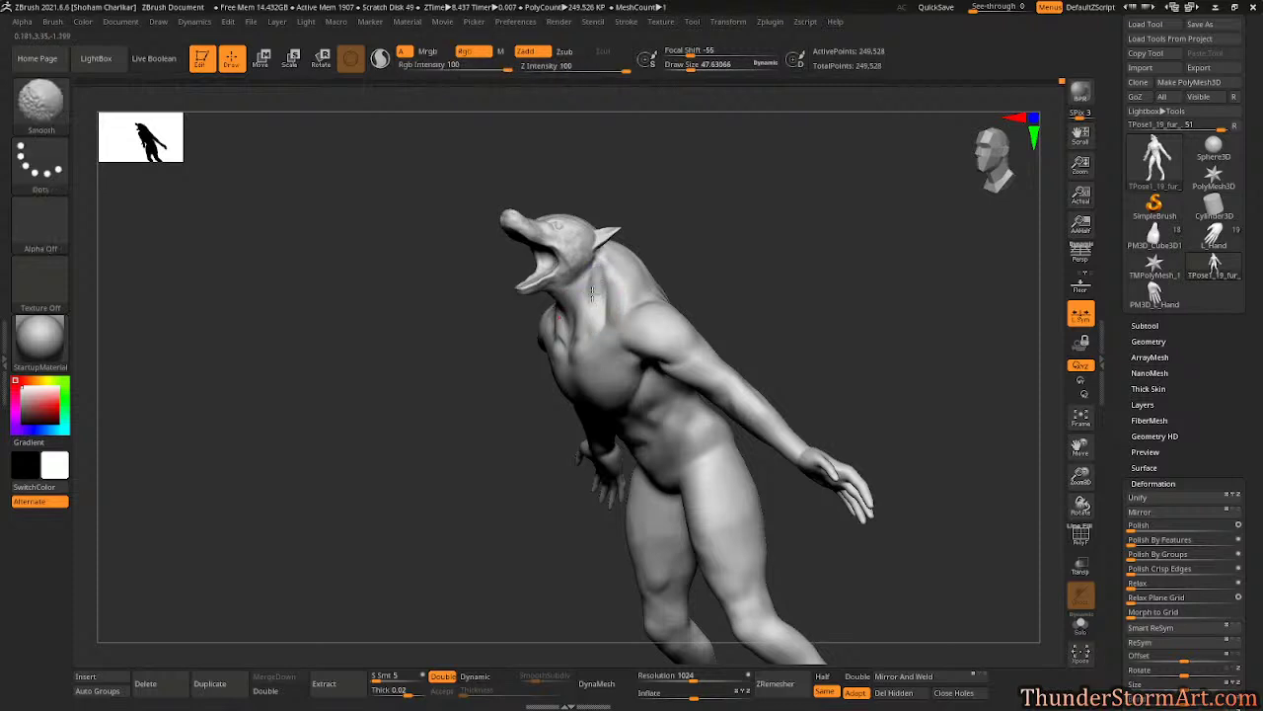
- Fill out the back and side of the neck from behind the ear to the shoulder with ClayBuildup strokes, and smooth them
mouse_move(709, 191)
right_mouse_down()
mouse_move(770, 220)
mouse_move(775, 267)
mouse_move(833, 305)
right_mouse_up()
left_click_drag(833, 306, 845, 283)
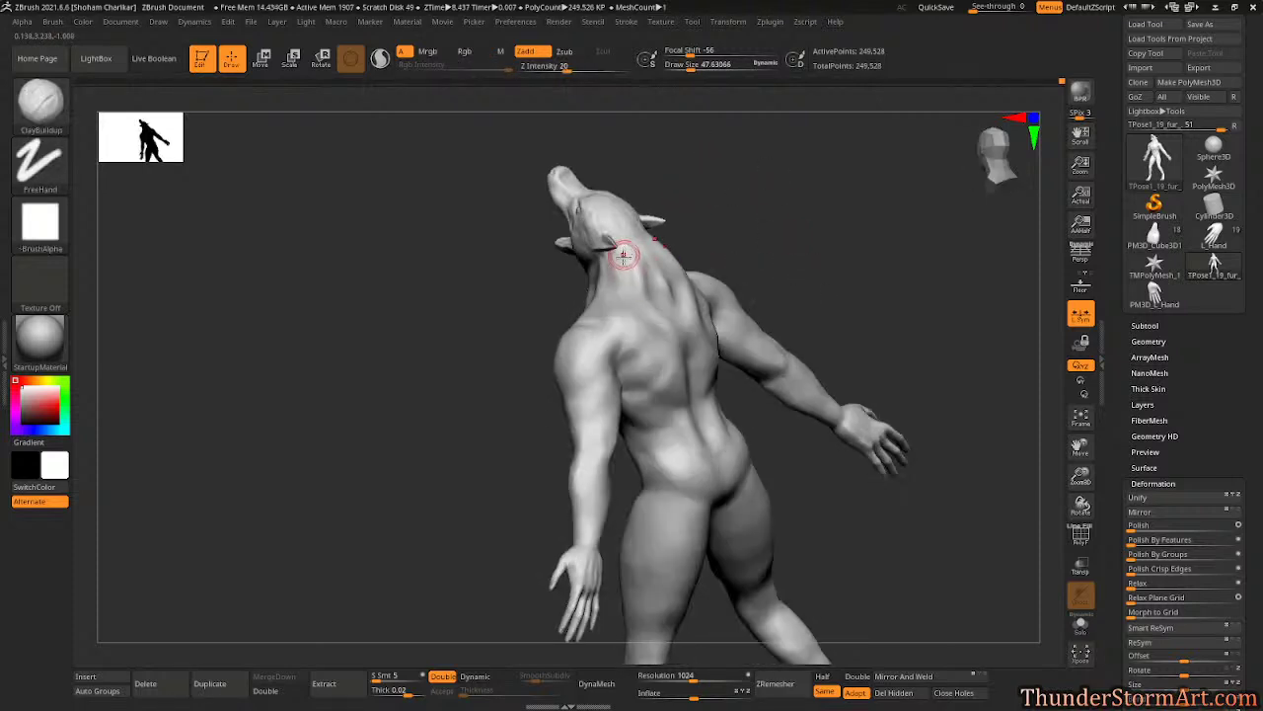
mouse_move(626, 255)
left_mouse_down()
mouse_move(622, 278)
mouse_move(623, 264)
left_mouse_up()
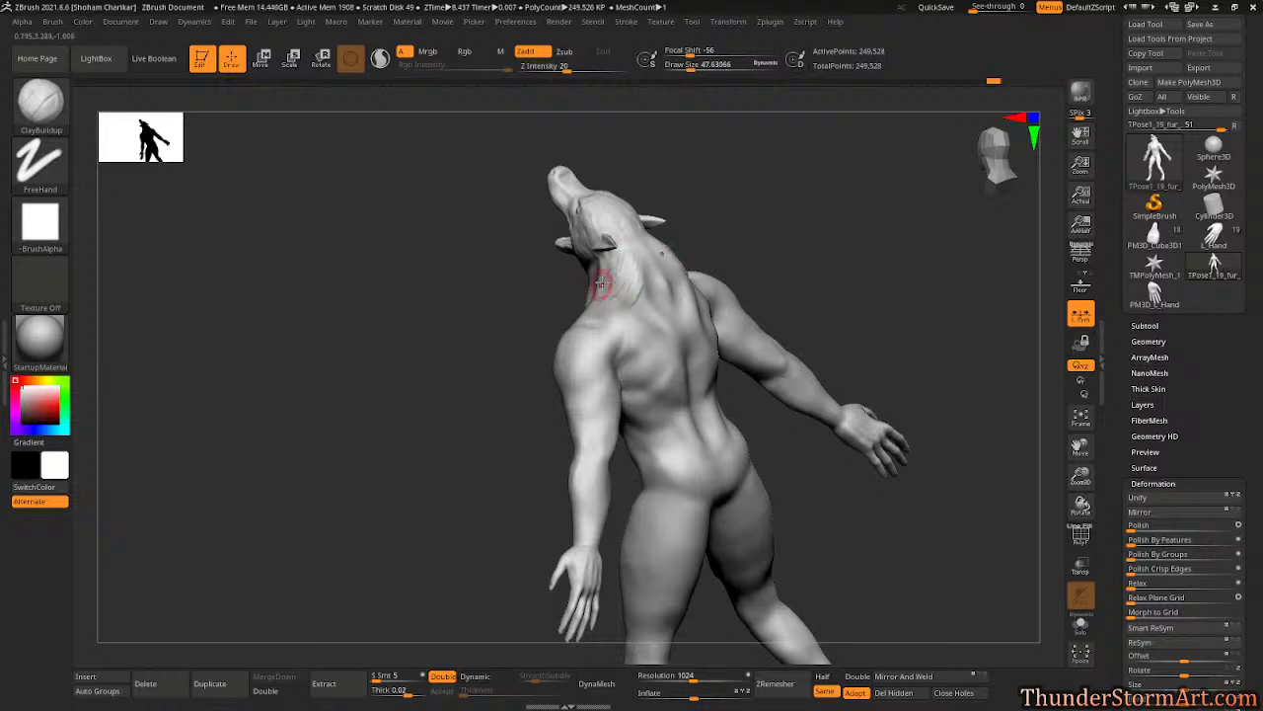
right_click_drag(602, 285, 626, 271)
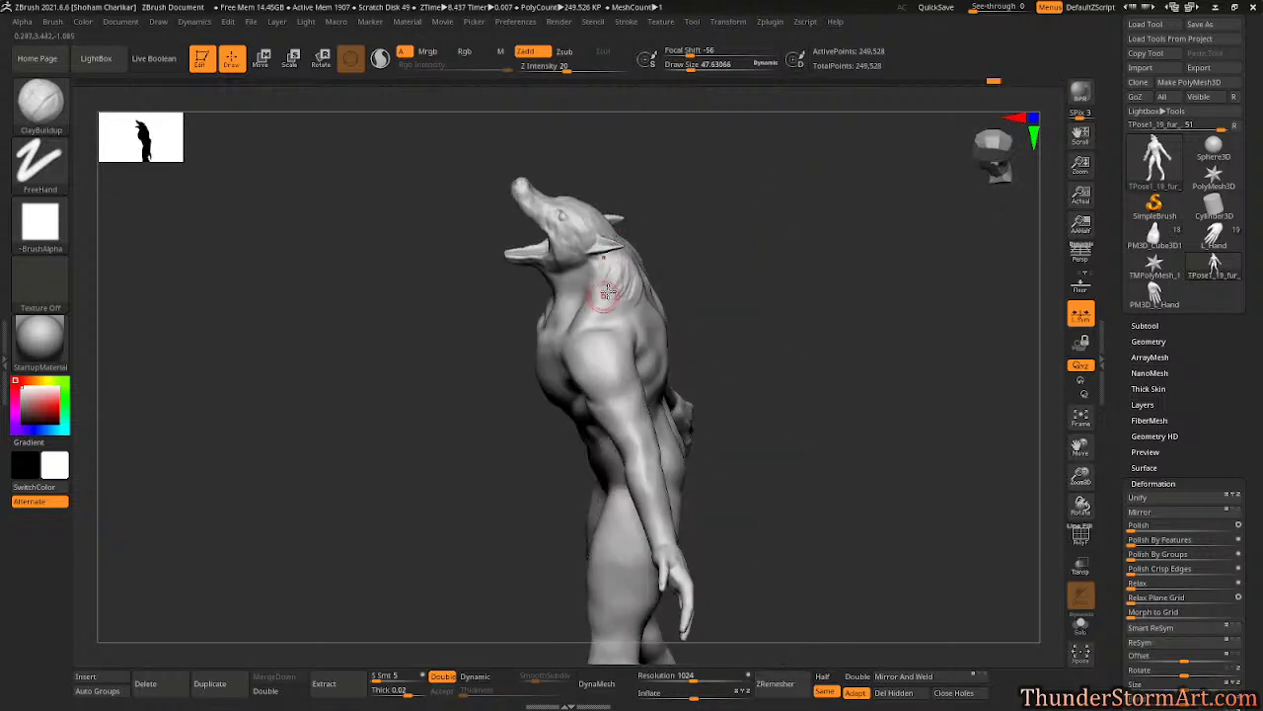
right_click_drag(711, 263, 633, 309)
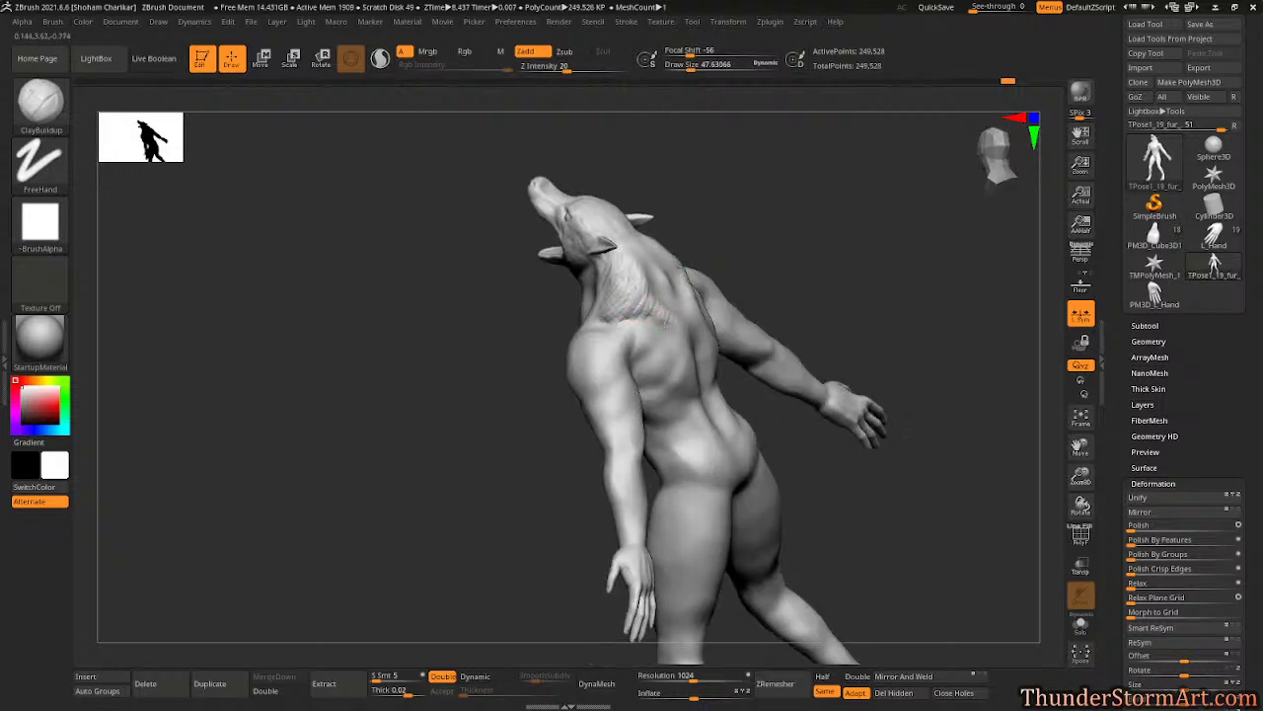
key("shift")
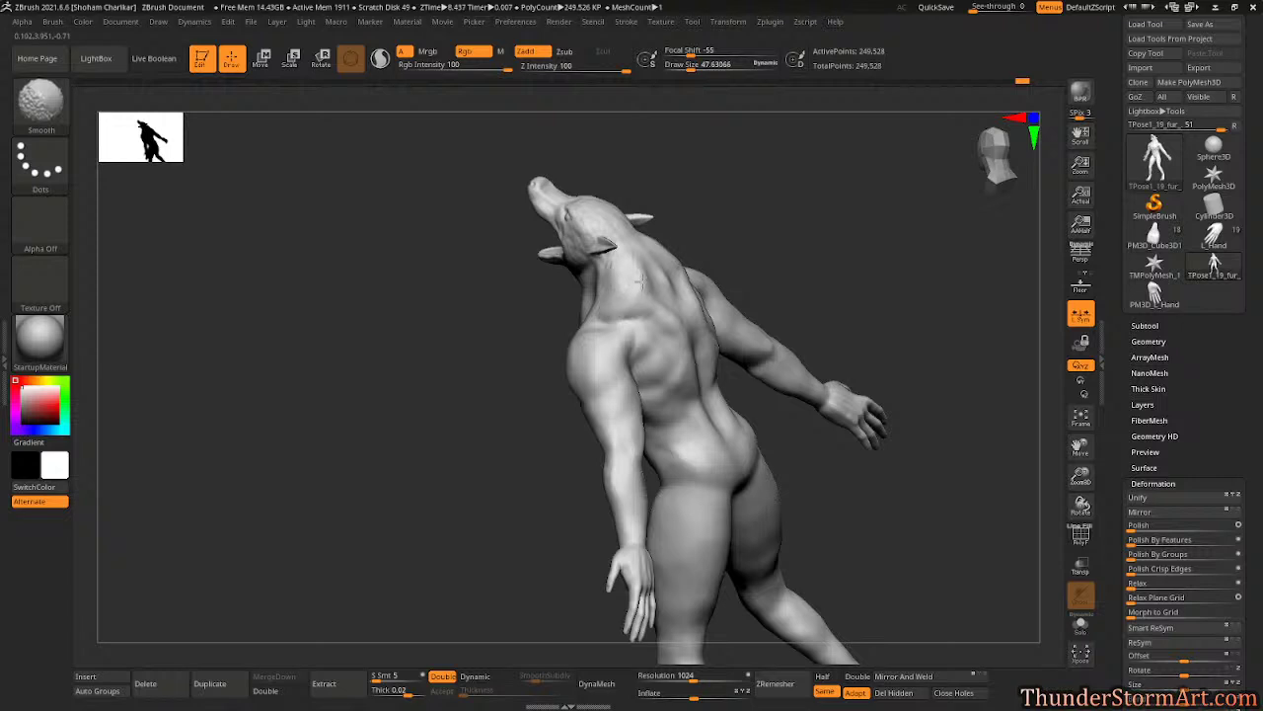
- Sculpt the trapezius across the upper back and onto the top of the shoulder with ClayBuildup, and blend the strokes smooth
right_click_drag(640, 280, 767, 211)
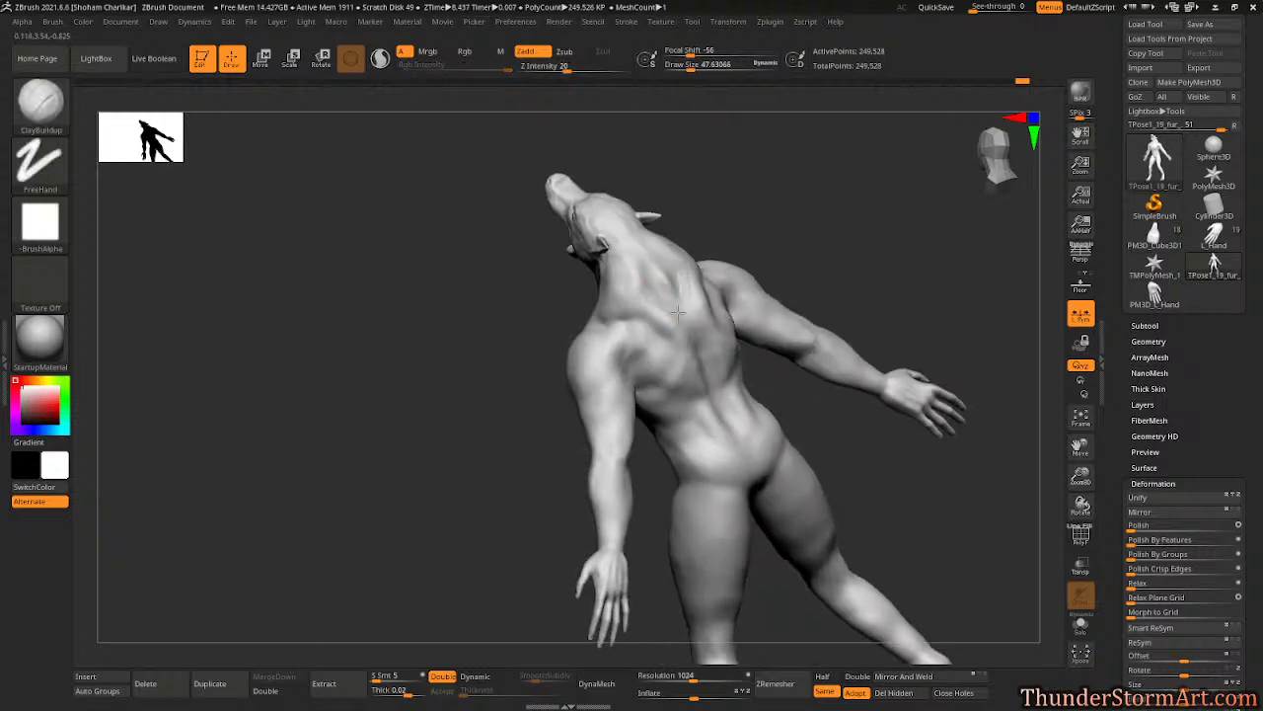
key("shift")
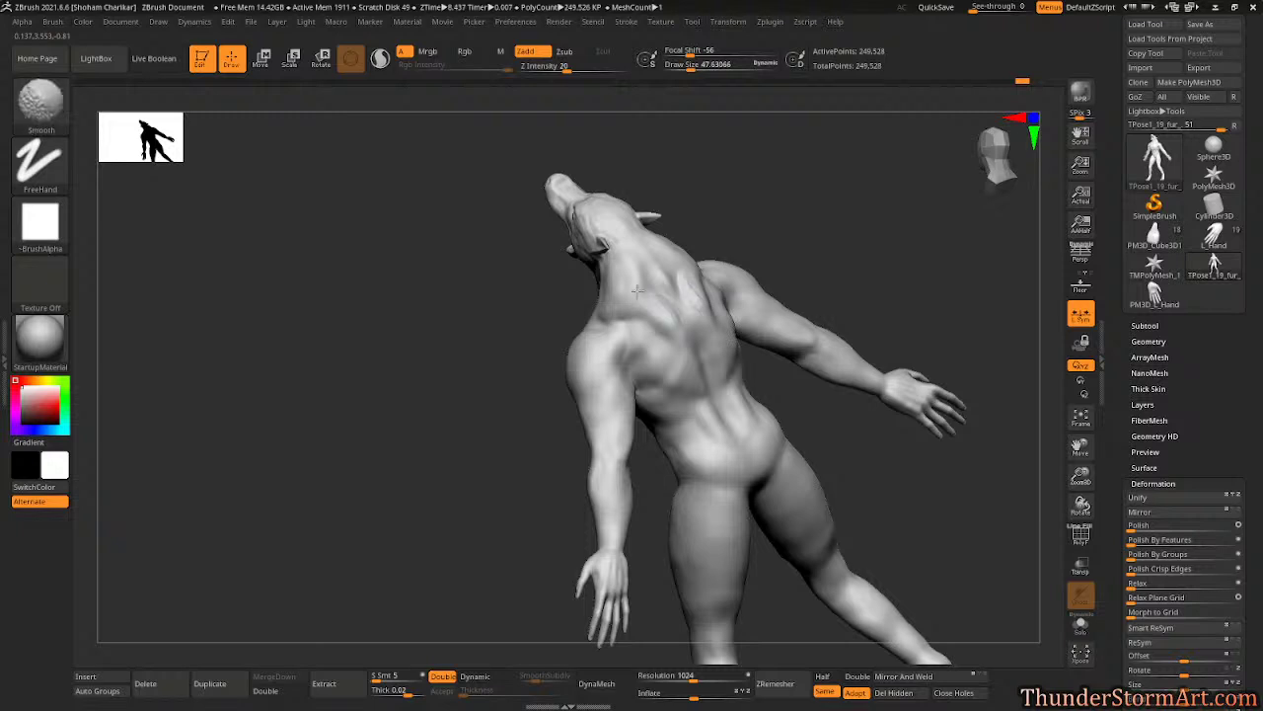
mouse_move(656, 219)
left_mouse_down()
mouse_move(813, 189)
mouse_move(626, 312)
left_mouse_up()
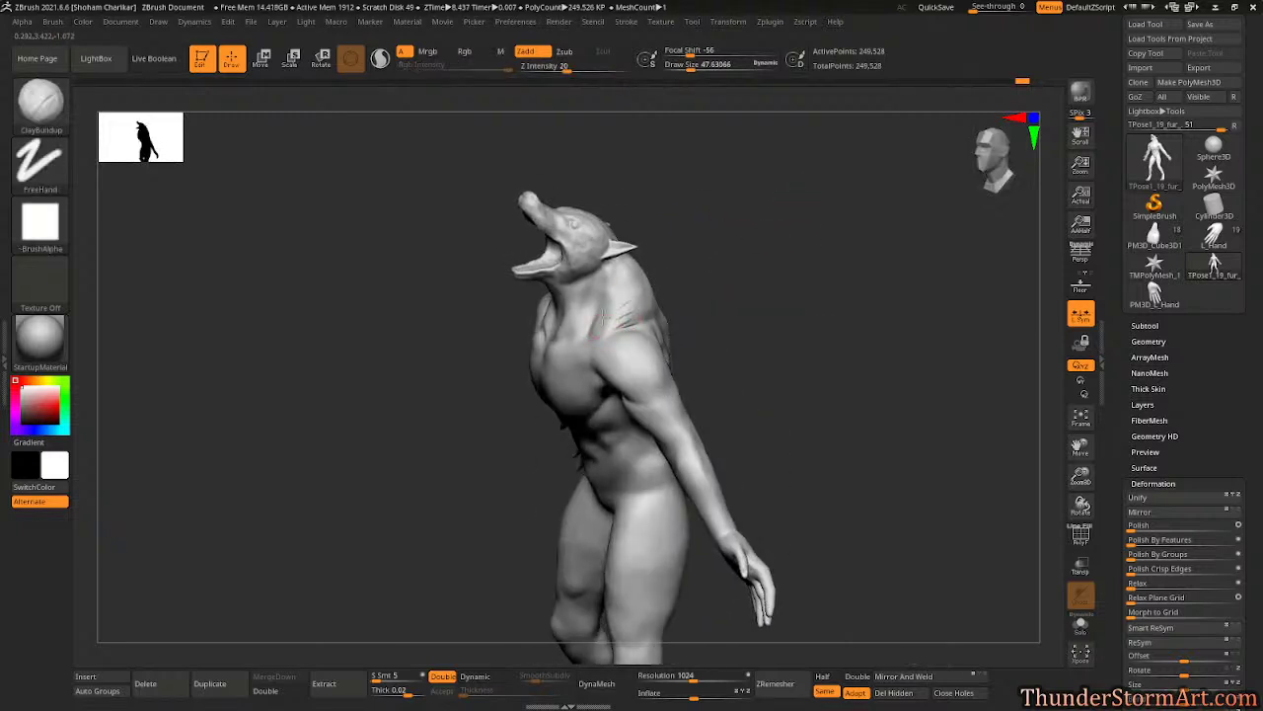
key("shift")
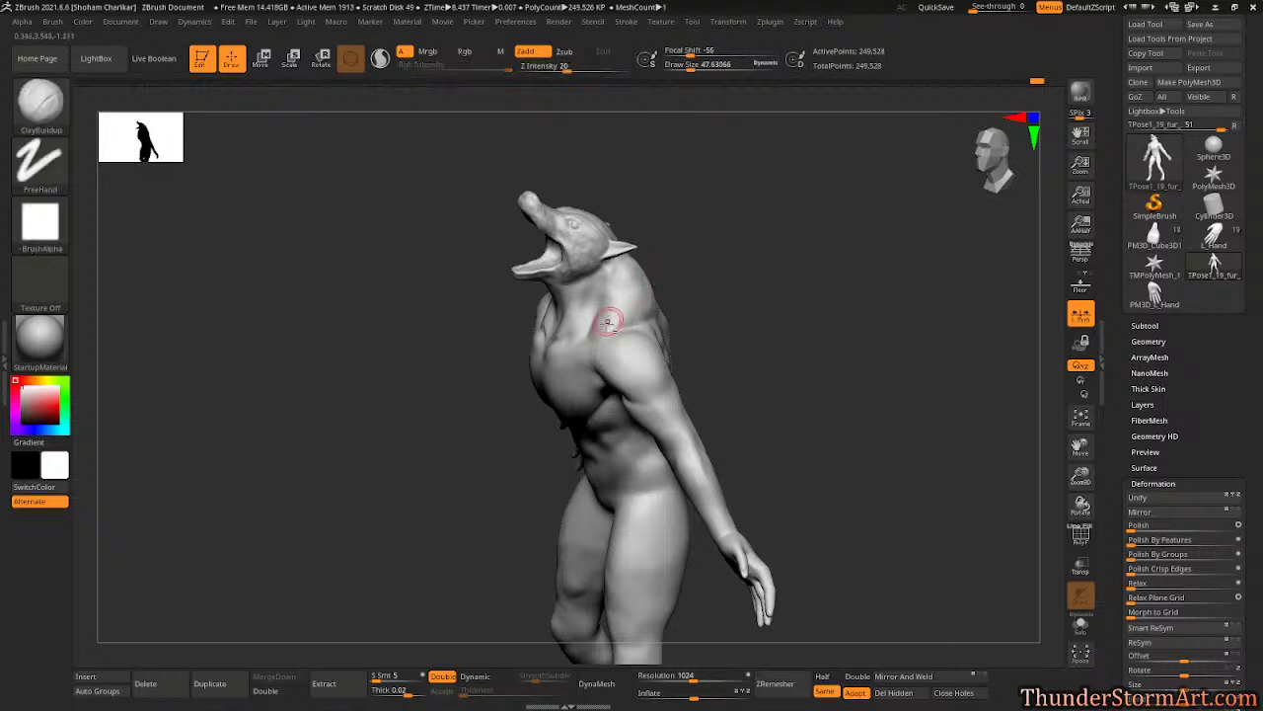
key("shift")
- Reshape the shoulders from the front with the Move Topological brush at a draw size of about 522
mouse_move(773, 231)
left_mouse_down()
mouse_move(776, 194)
mouse_move(829, 254)
mouse_move(823, 273)
mouse_move(835, 260)
mouse_move(793, 256)
left_mouse_up()
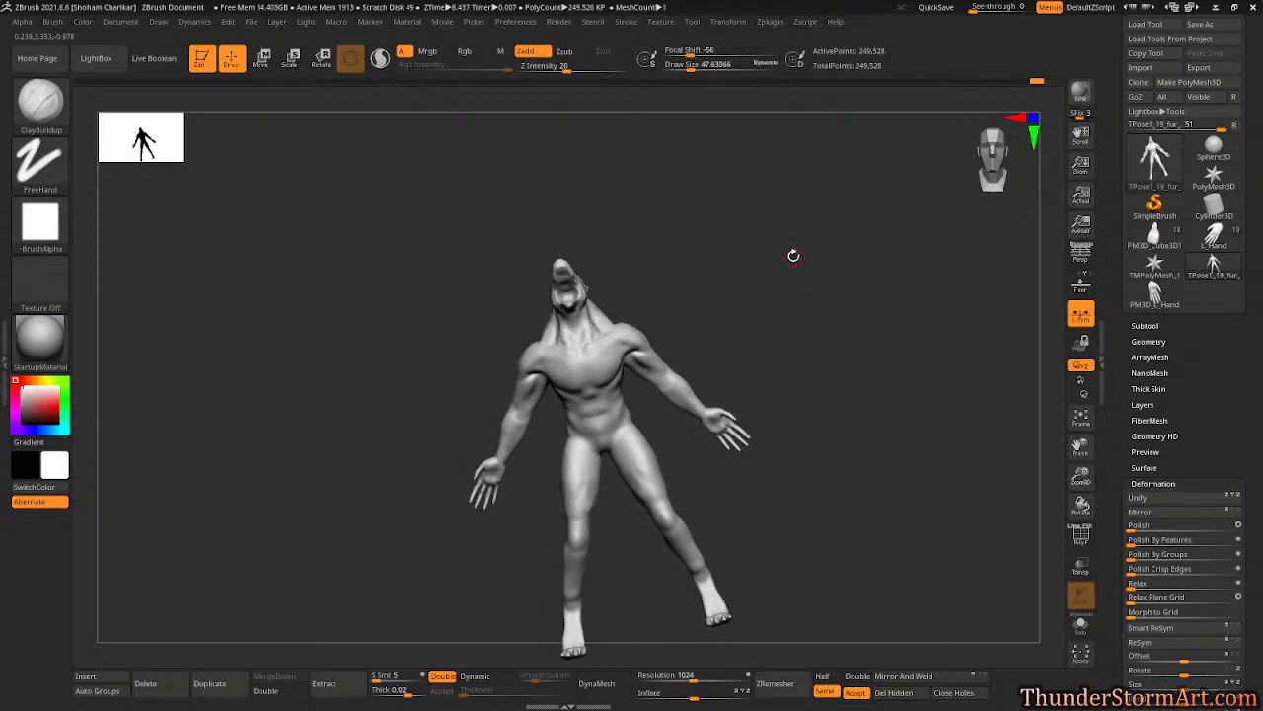
mouse_move(863, 280)
left_mouse_down()
mouse_move(843, 287)
mouse_move(855, 288)
left_mouse_up()
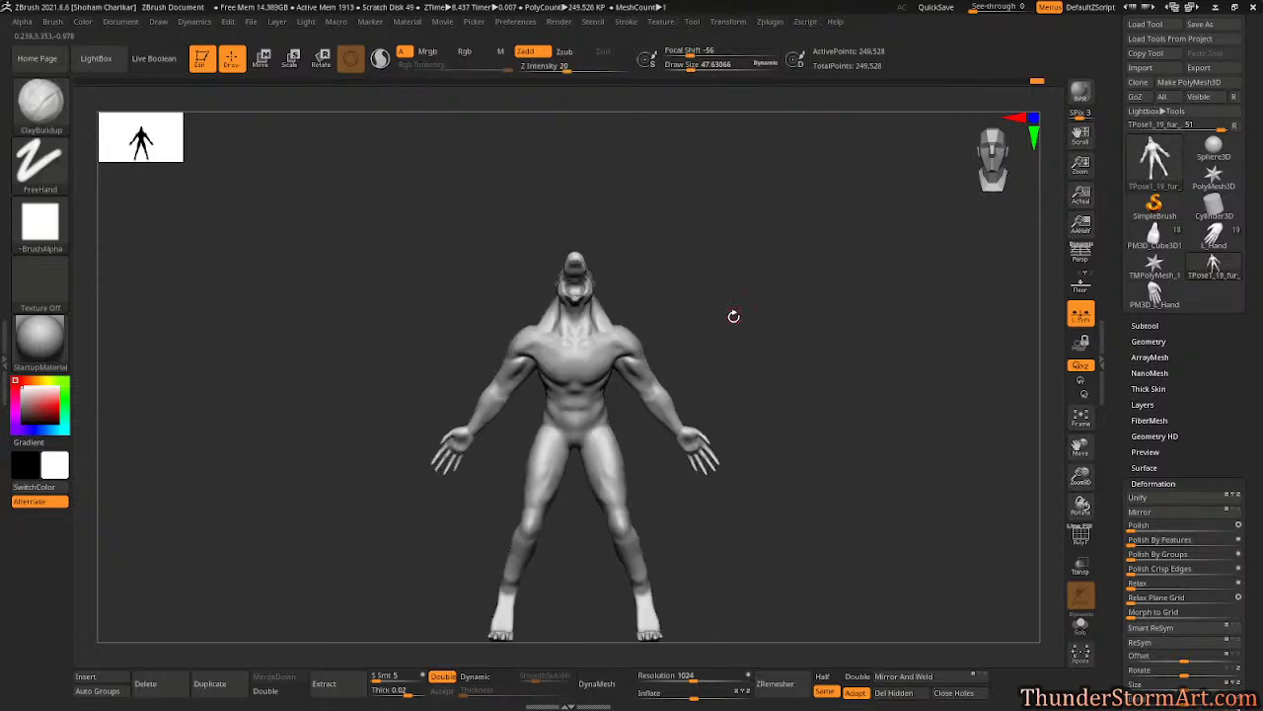
key("b")
key("m")
key("t")
key("s")
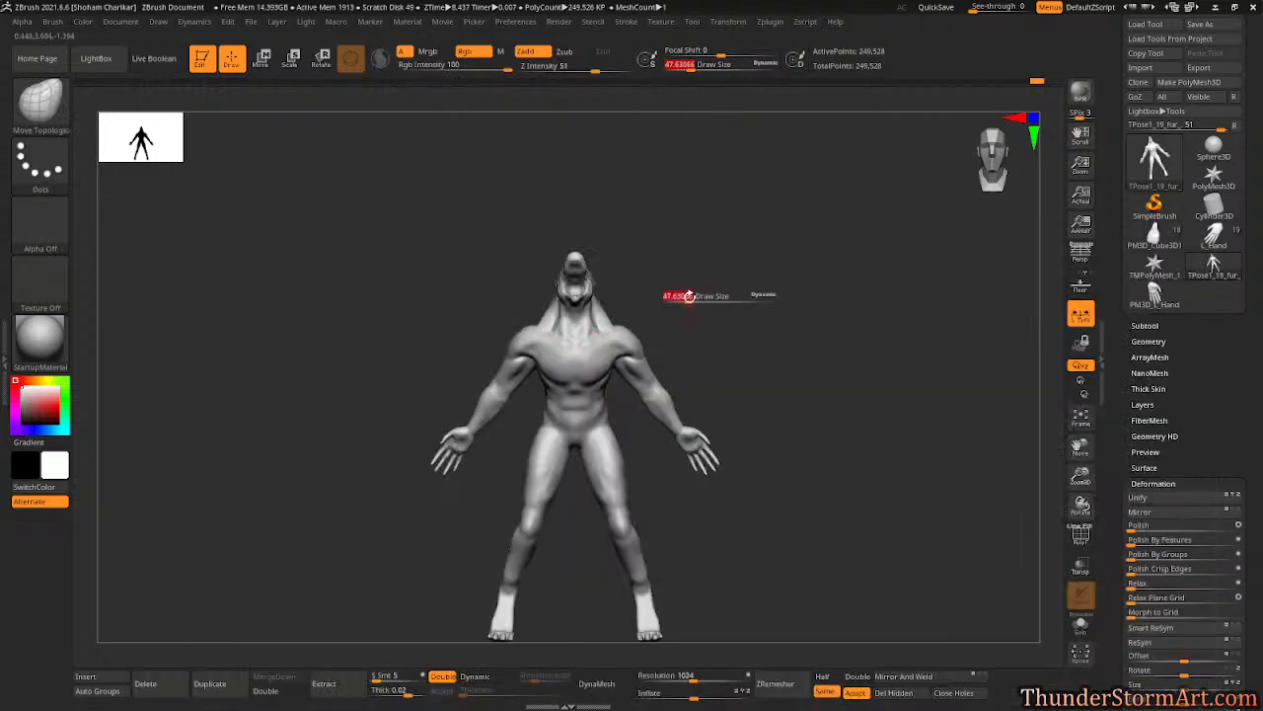
mouse_move(688, 297)
left_mouse_down()
mouse_move(733, 300)
mouse_move(725, 331)
left_mouse_up()
key("s")
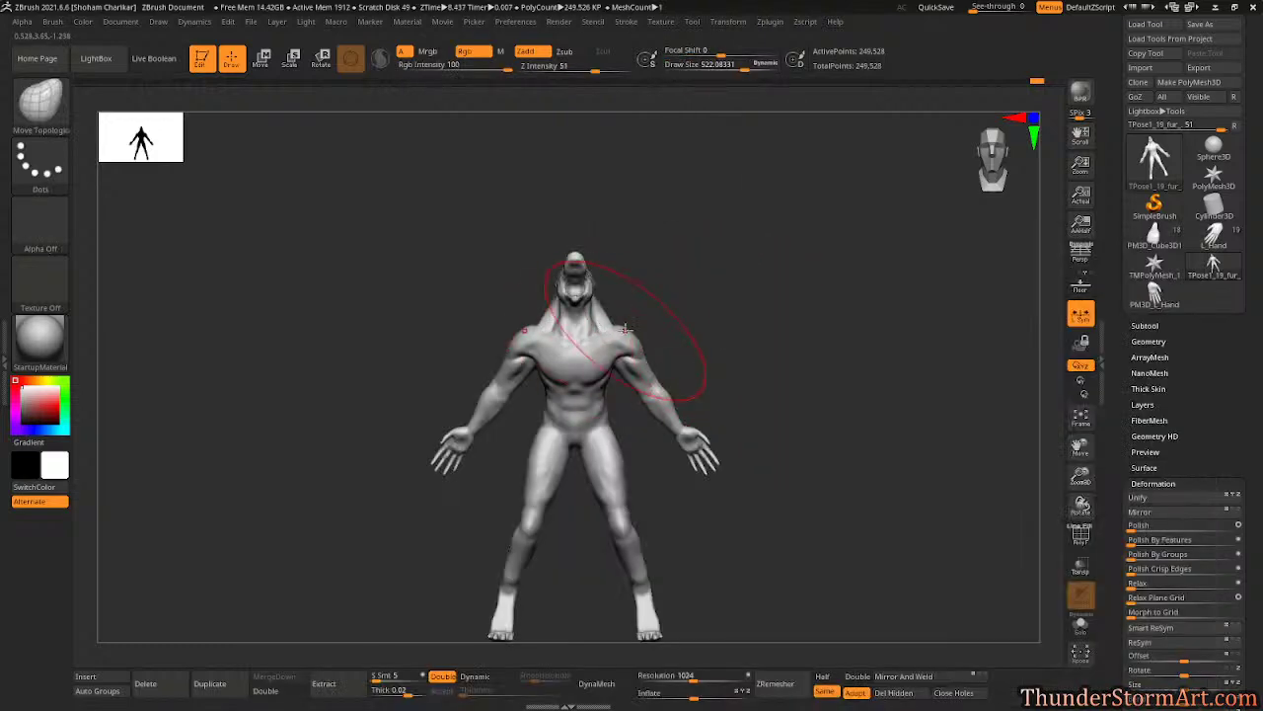
left_click_drag(629, 330, 640, 329)
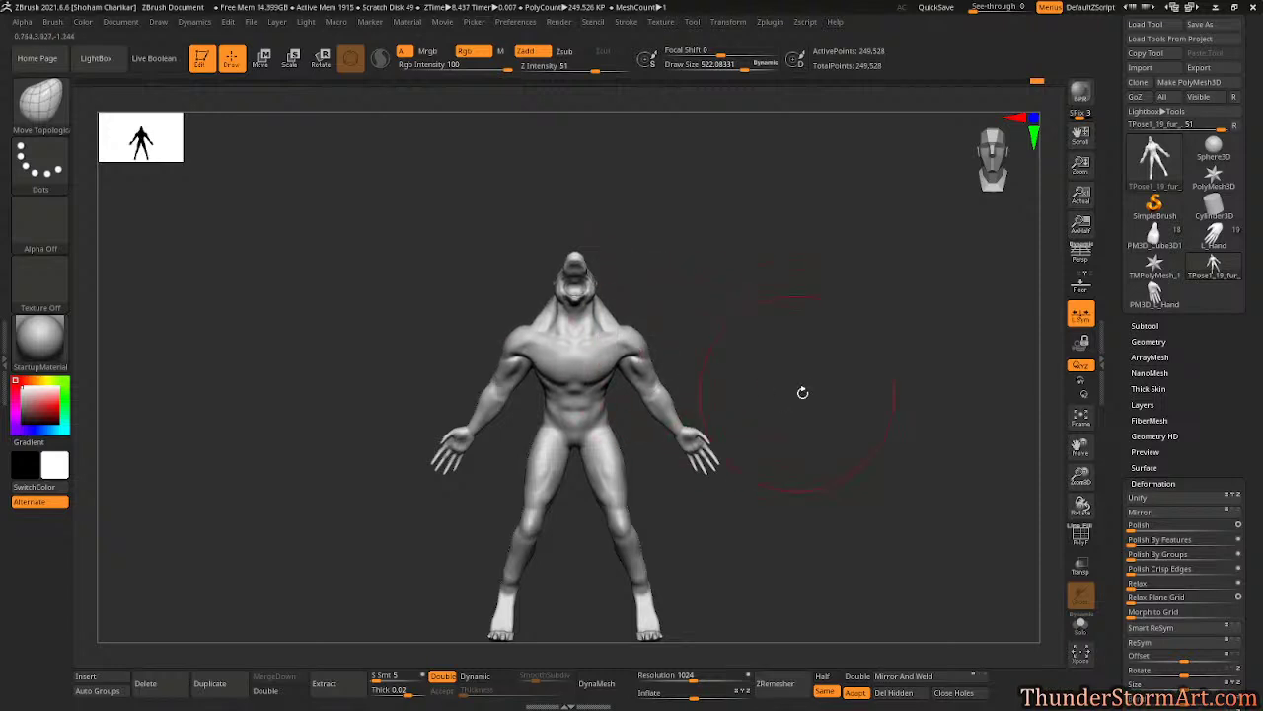
- Reshape the upper back and torso contour in profile with the large Move Topological brush
mouse_move(802, 393)
left_mouse_down()
mouse_move(696, 400)
mouse_move(739, 395)
mouse_move(628, 356)
mouse_move(838, 385)
mouse_move(734, 373)
left_mouse_up()
left_click_drag(727, 314, 703, 315)
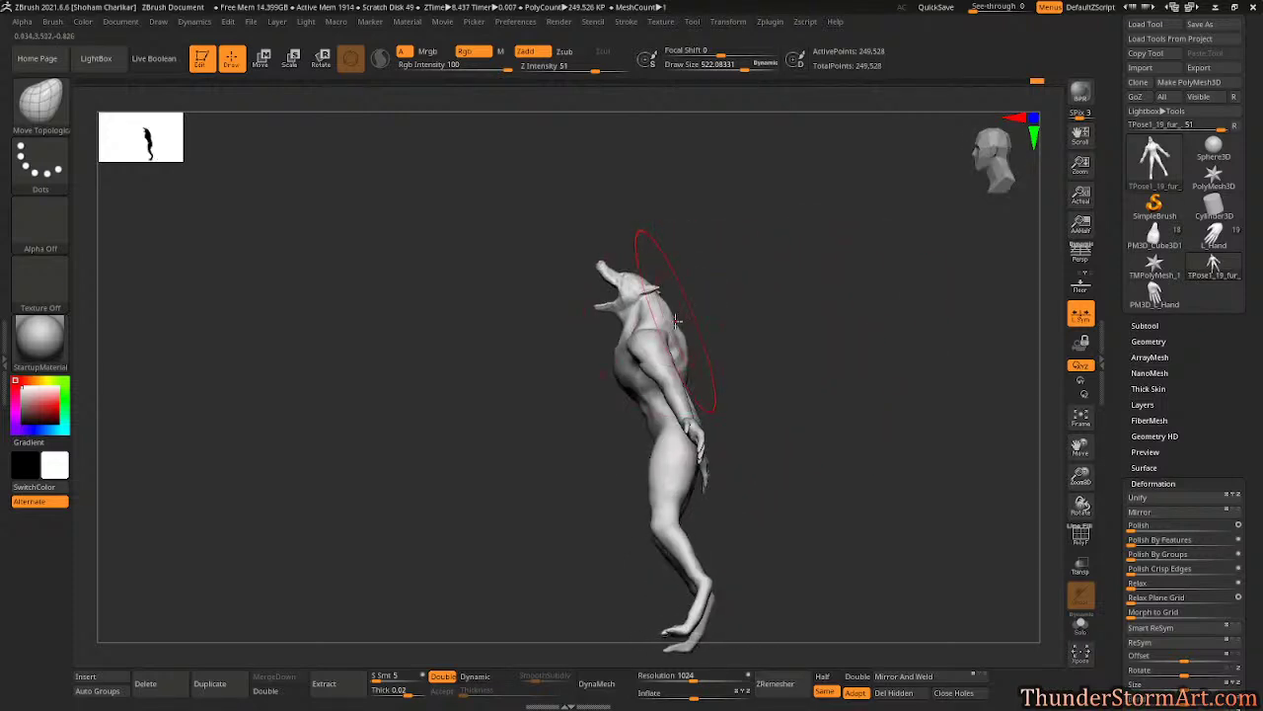
mouse_move(693, 358)
left_mouse_down()
mouse_move(792, 397)
mouse_move(741, 414)
left_mouse_up()
left_click_drag(820, 401, 801, 403)
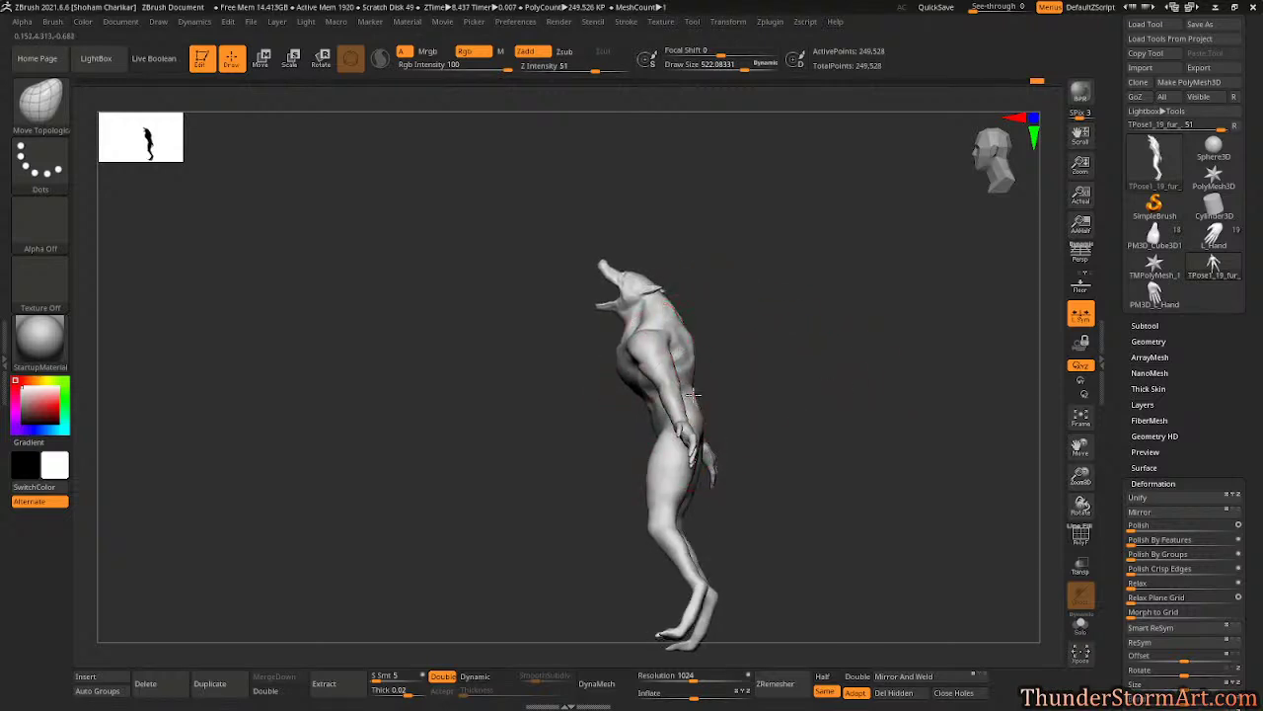
- Reshape the creature's chest profile from the side with the Move Topological brush, reducing the draw size to about 330 and about 167
left_click_drag(721, 393, 825, 409)
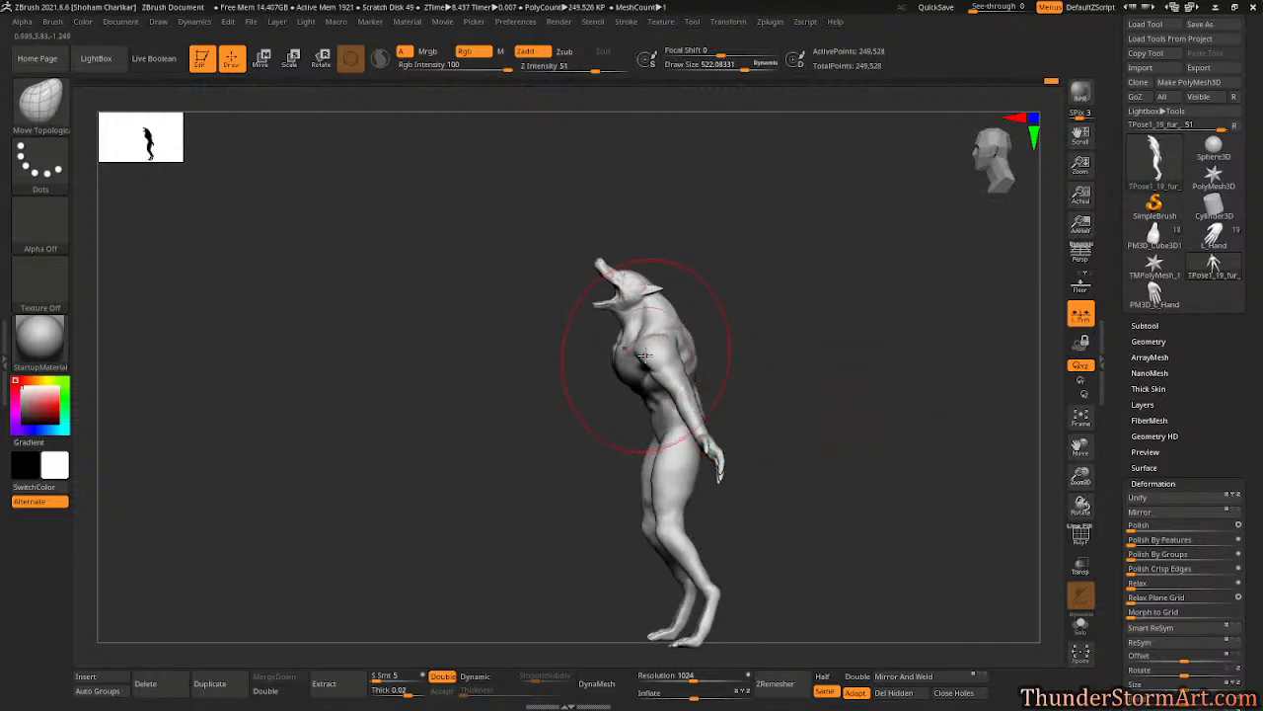
left_click_drag(721, 367, 767, 361)
mouse_move(727, 286)
left_mouse_down("alt")
mouse_move(826, 416)
mouse_move(815, 361)
mouse_move(860, 342)
mouse_move(795, 355)
mouse_move(831, 334)
mouse_move(792, 338)
mouse_move(869, 471)
mouse_move(852, 378)
left_mouse_up("alt")
key("s")
left_click_drag(441, 440, 440, 440)
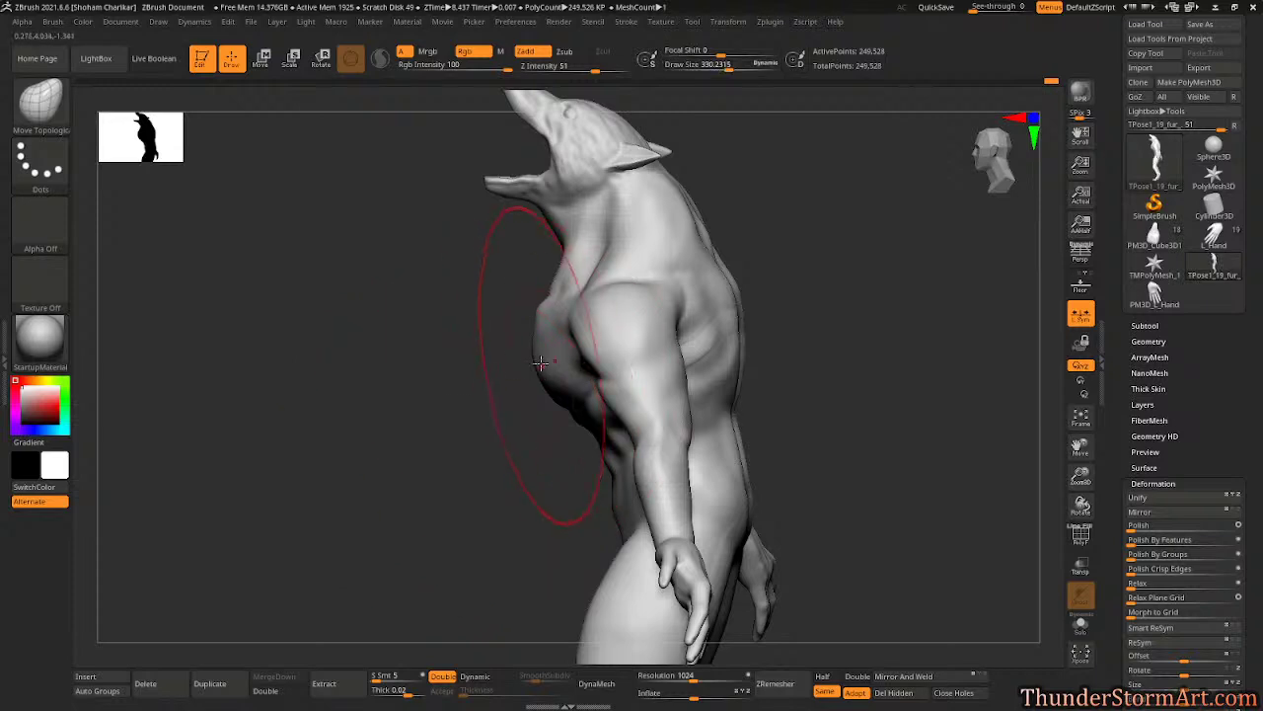
key("s")
left_click_drag(504, 379, 465, 369)
key("s")
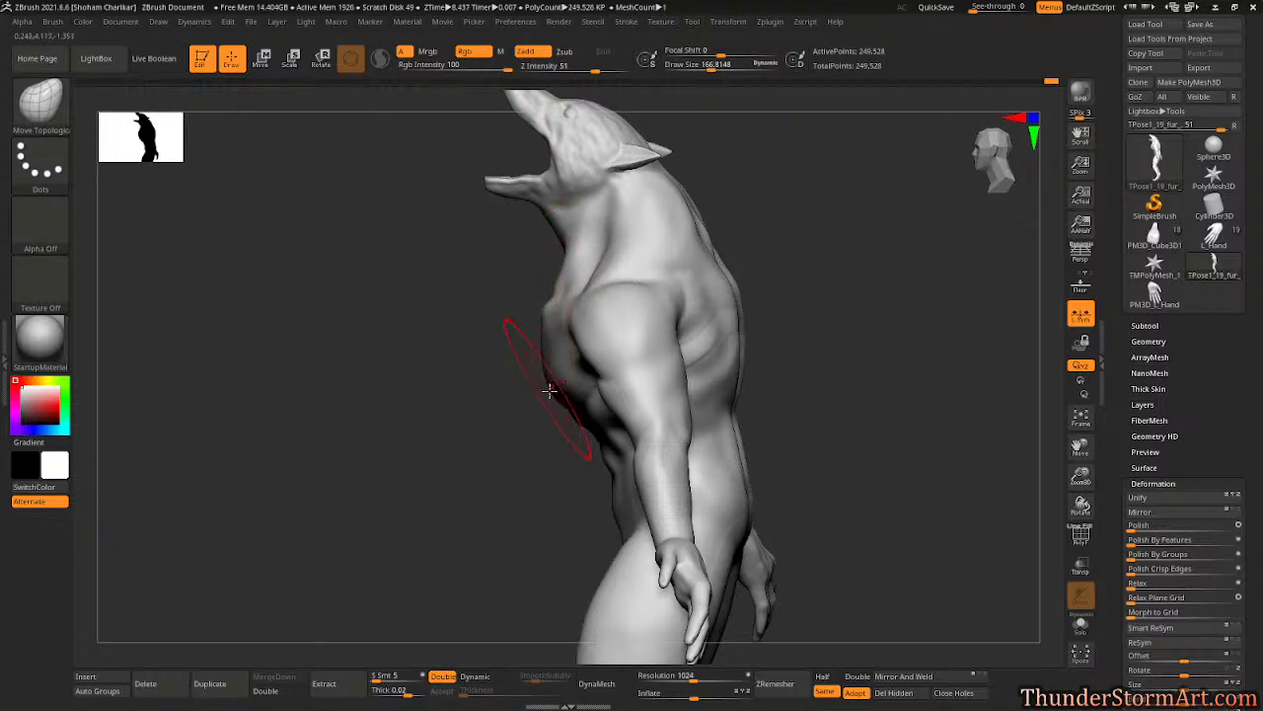
- Carve the centre groove between the pectoral muscles with the DamStandard brush at a draw size of about 167
mouse_move(521, 405)
left_mouse_down()
mouse_move(513, 415)
mouse_move(539, 395)
mouse_move(602, 437)
mouse_move(734, 352)
mouse_move(721, 260)
mouse_move(725, 375)
left_mouse_up()
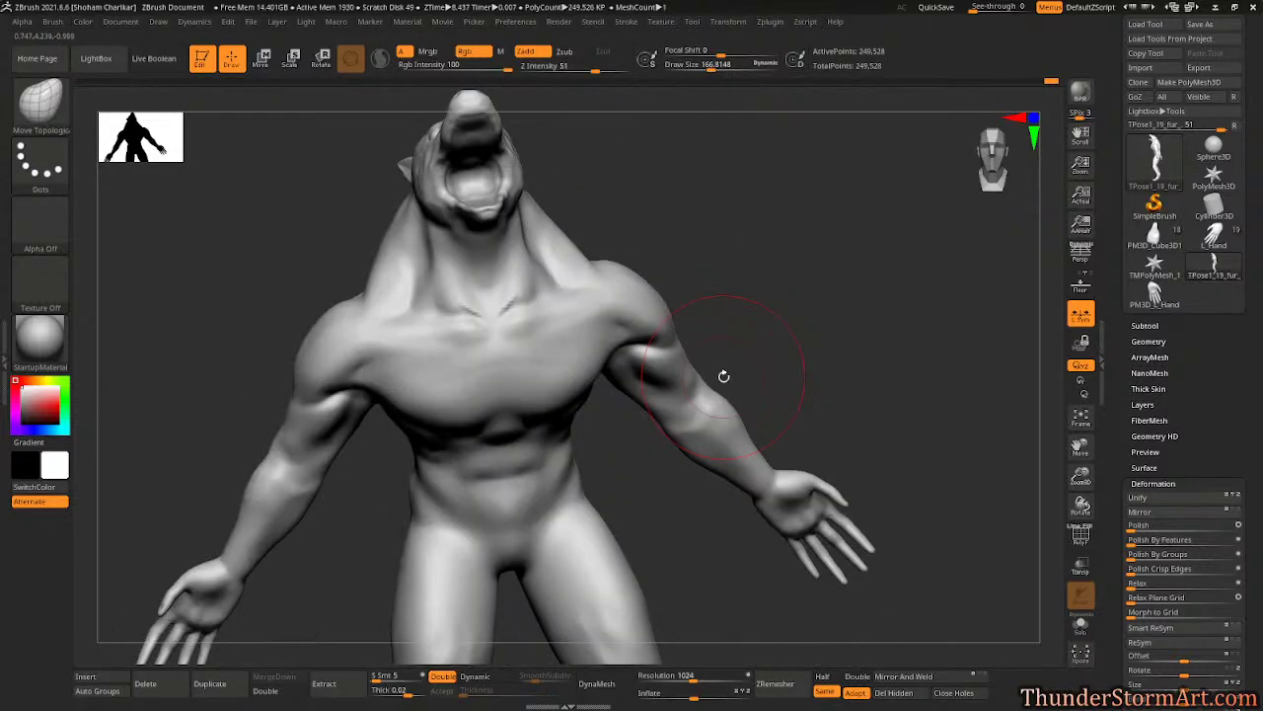
key("b")
key("d")
key("s")
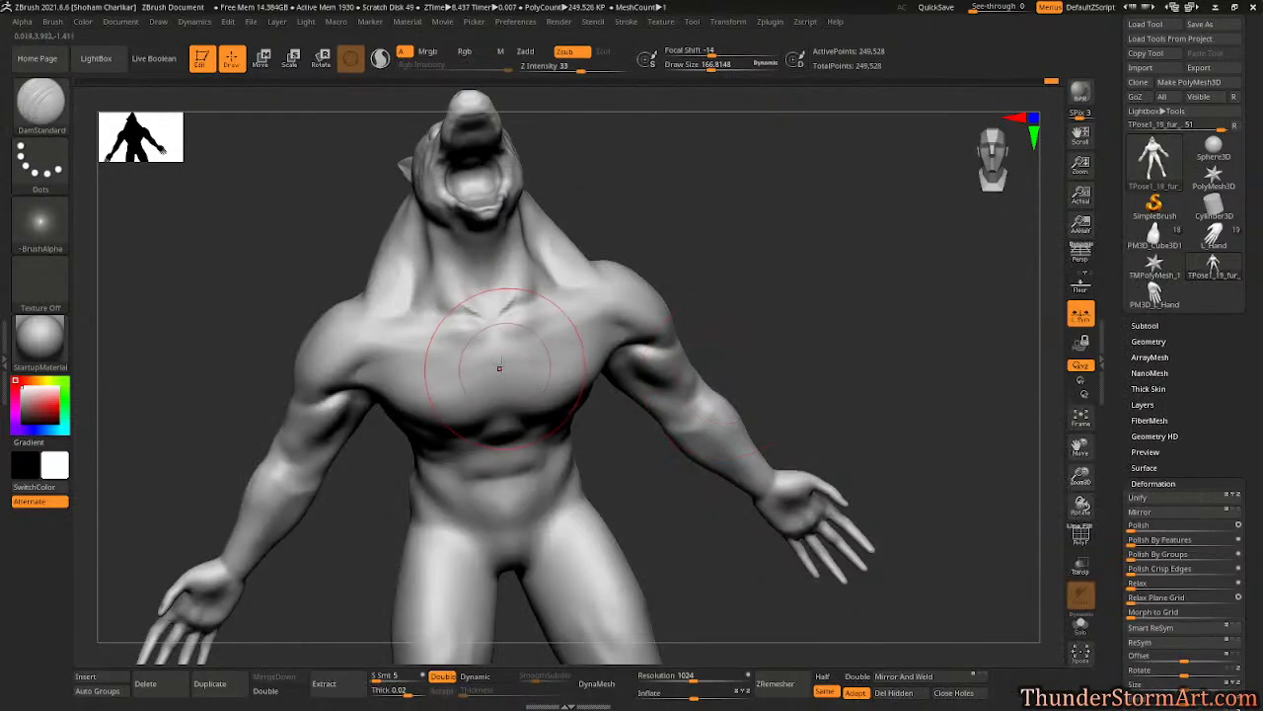
right_click_drag(561, 328, 588, 278)
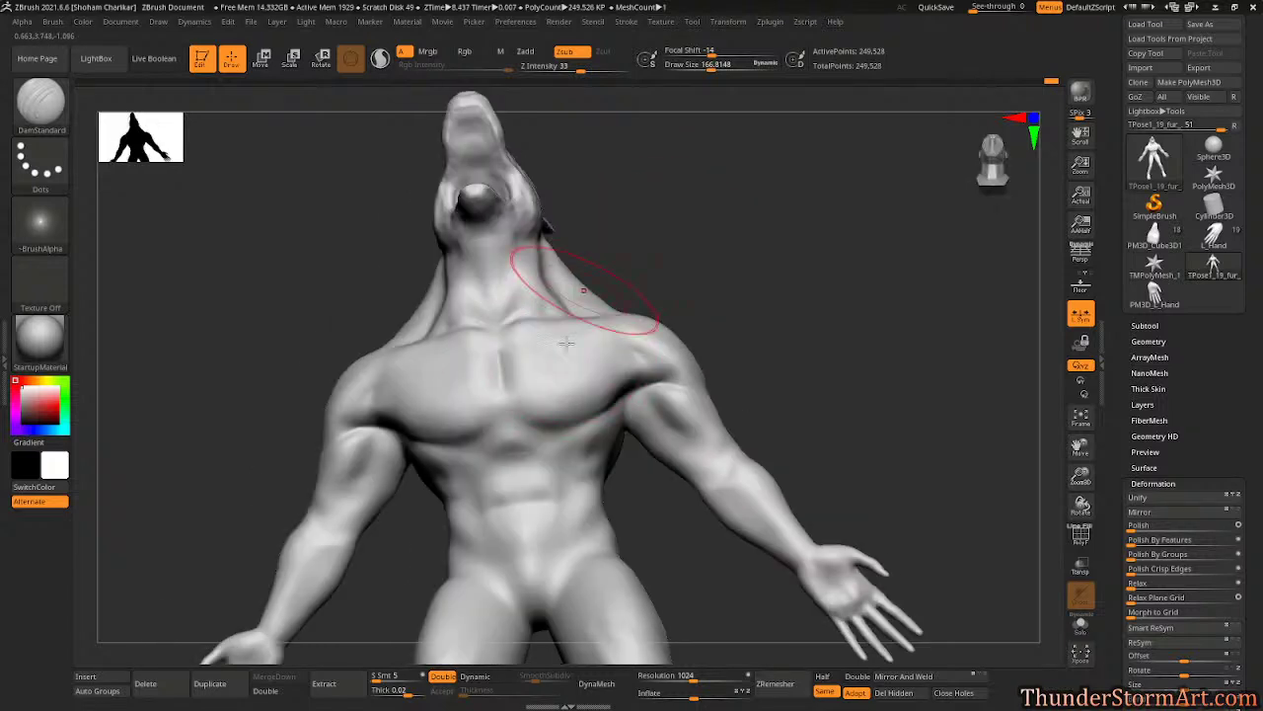
mouse_move(504, 381)
left_mouse_down()
mouse_move(513, 421)
mouse_move(545, 418)
left_mouse_up()
right_click_drag(585, 371, 711, 254)
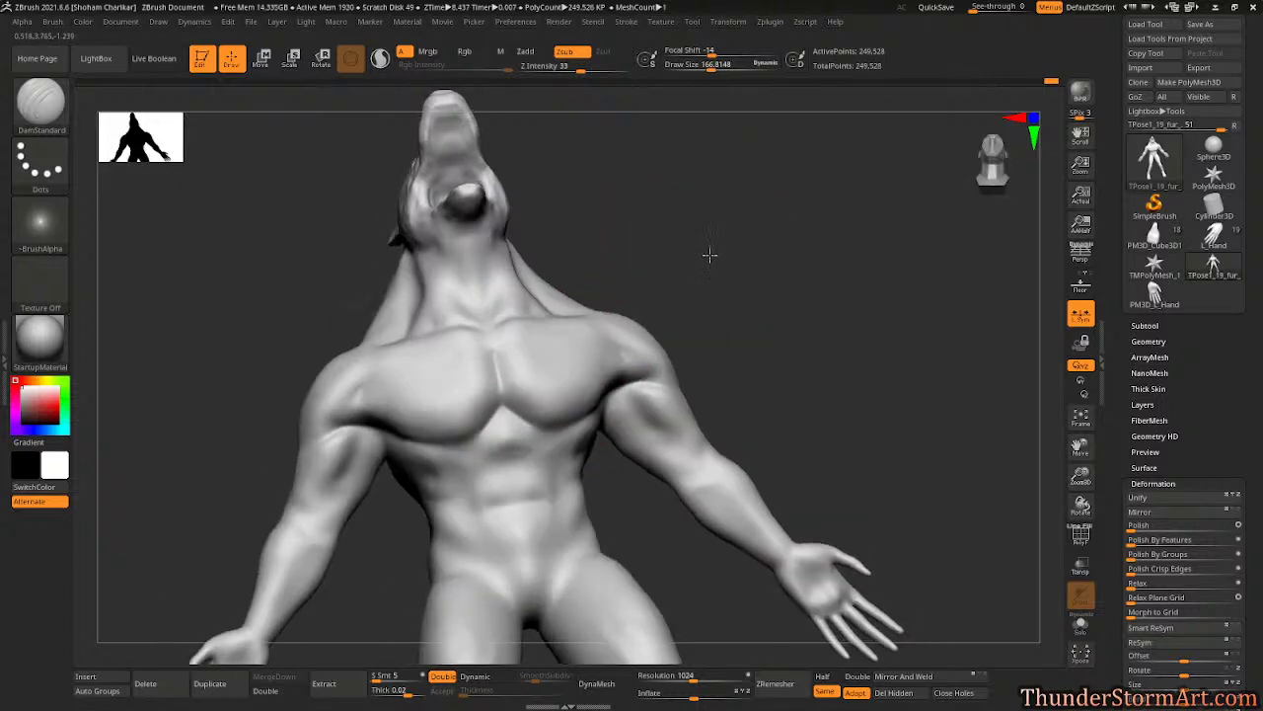
- Carve the abdominal midline and muscle separations with DamStandard, reducing the draw size to about 92 for the finer cuts
right_click_drag(702, 319, 623, 367)
mouse_move(517, 446)
left_mouse_down()
mouse_move(545, 458)
mouse_move(530, 437)
left_mouse_up()
right_click_drag(757, 310, 687, 312)
right_click_drag(673, 234, 569, 287)
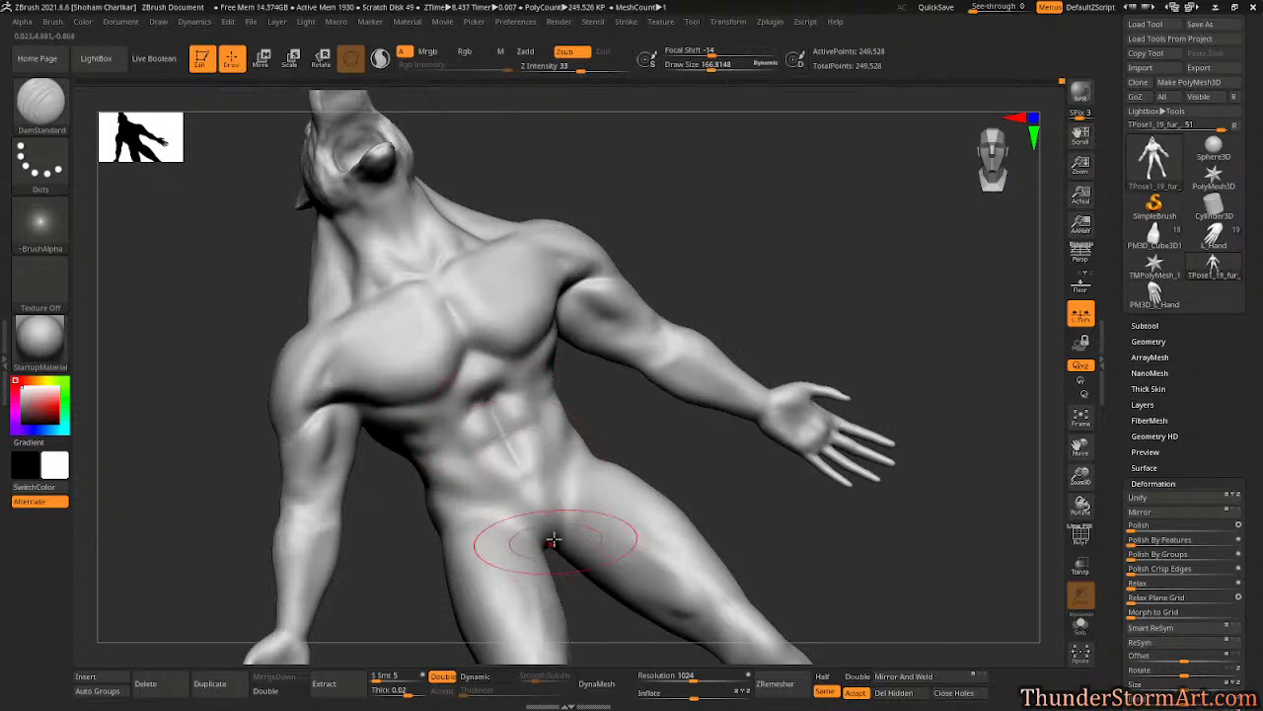
right_click_drag(722, 274, 744, 243)
key("s")
left_click_drag(744, 243, 731, 246)
mouse_move(531, 423)
left_mouse_down()
mouse_move(527, 401)
mouse_move(535, 416)
mouse_move(508, 436)
mouse_move(545, 440)
mouse_move(533, 459)
left_mouse_up()
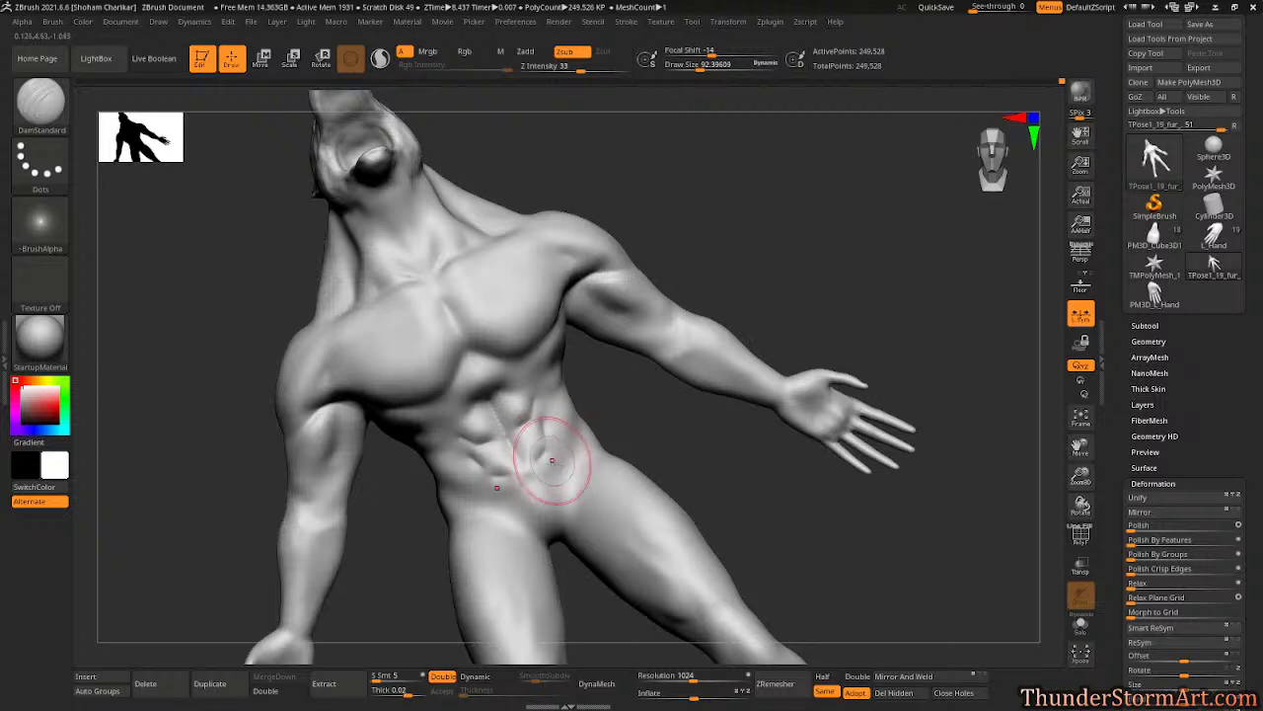
- Reduce the draw size to about 18 and smooth the carved grooves between the abdominal muscles
key("s")
left_click_drag(736, 259, 710, 263)
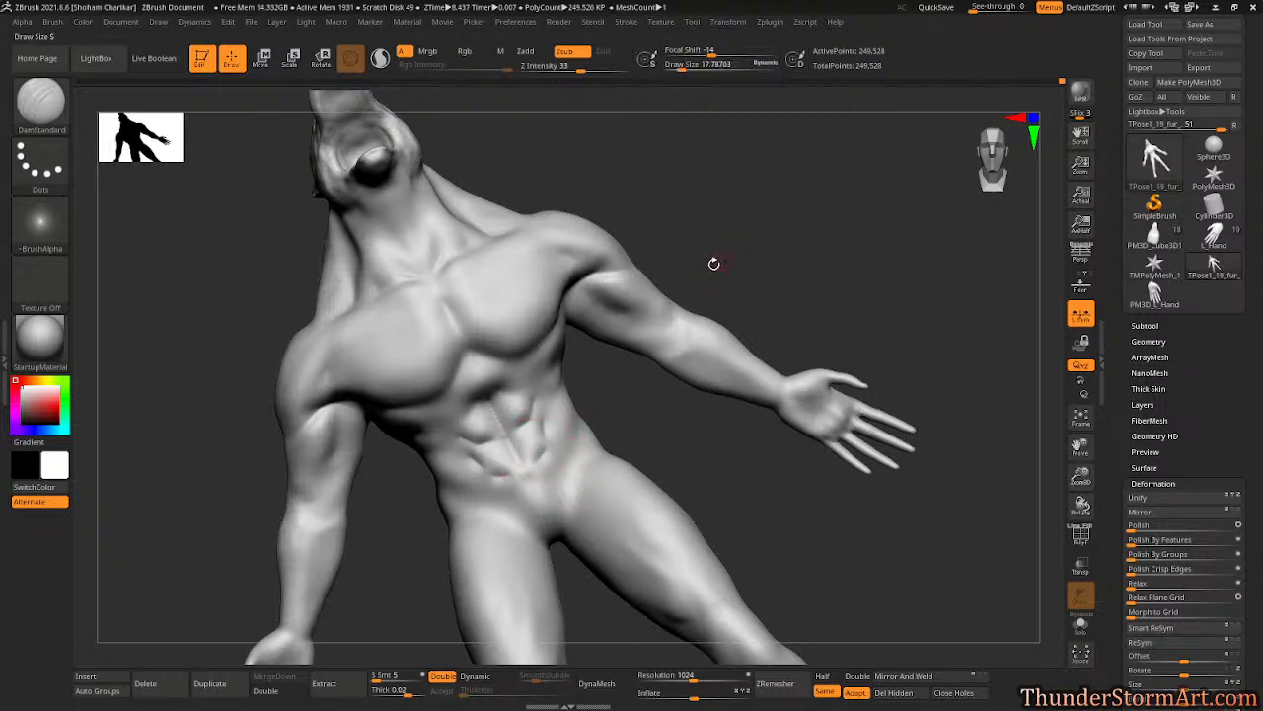
key("shift")
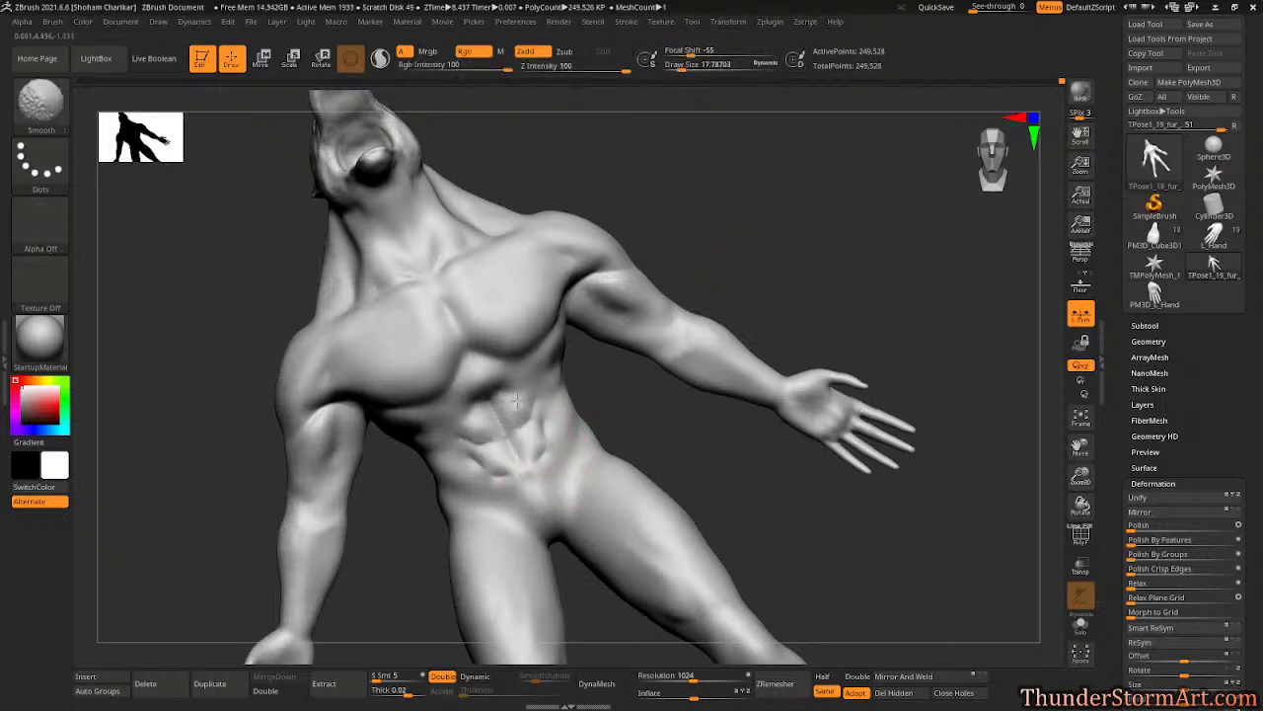
left_click_drag(513, 416, 525, 452, "shift")
mouse_move(677, 234)
left_mouse_down()
mouse_move(669, 226)
mouse_move(475, 381)
left_mouse_up()
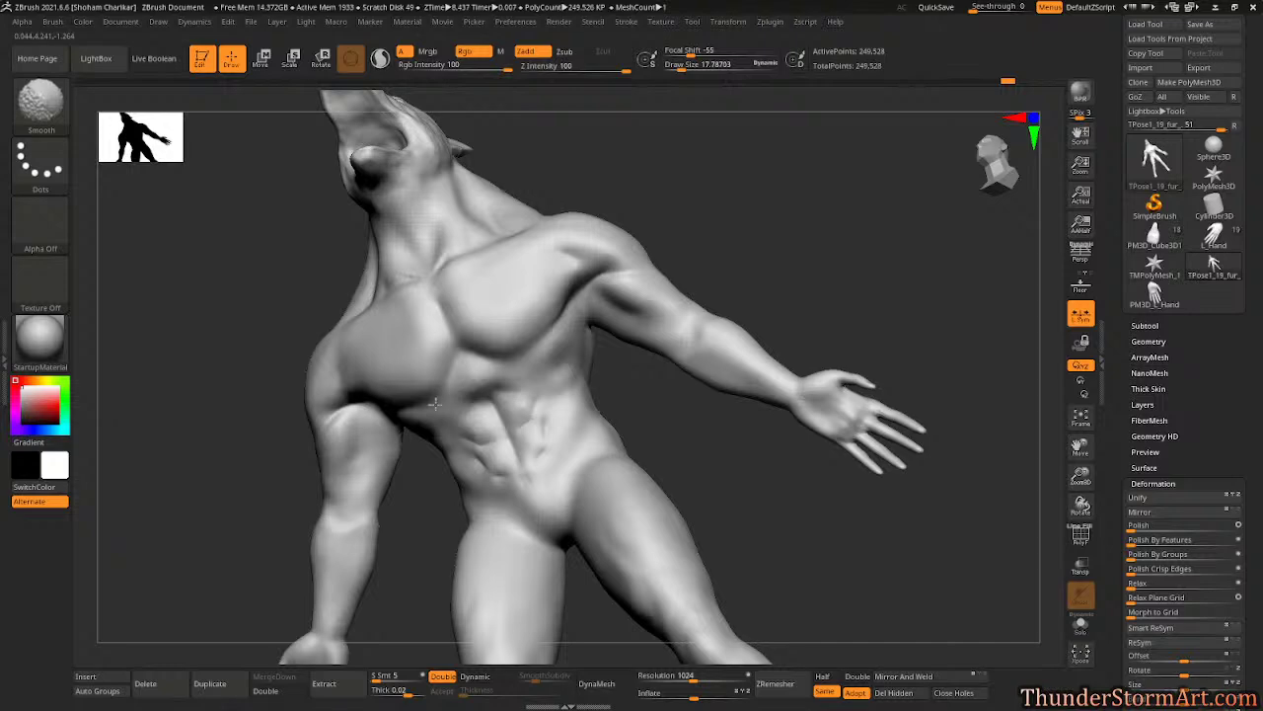
mouse_move(735, 219)
left_mouse_down()
mouse_move(747, 211)
mouse_move(718, 217)
left_mouse_up()
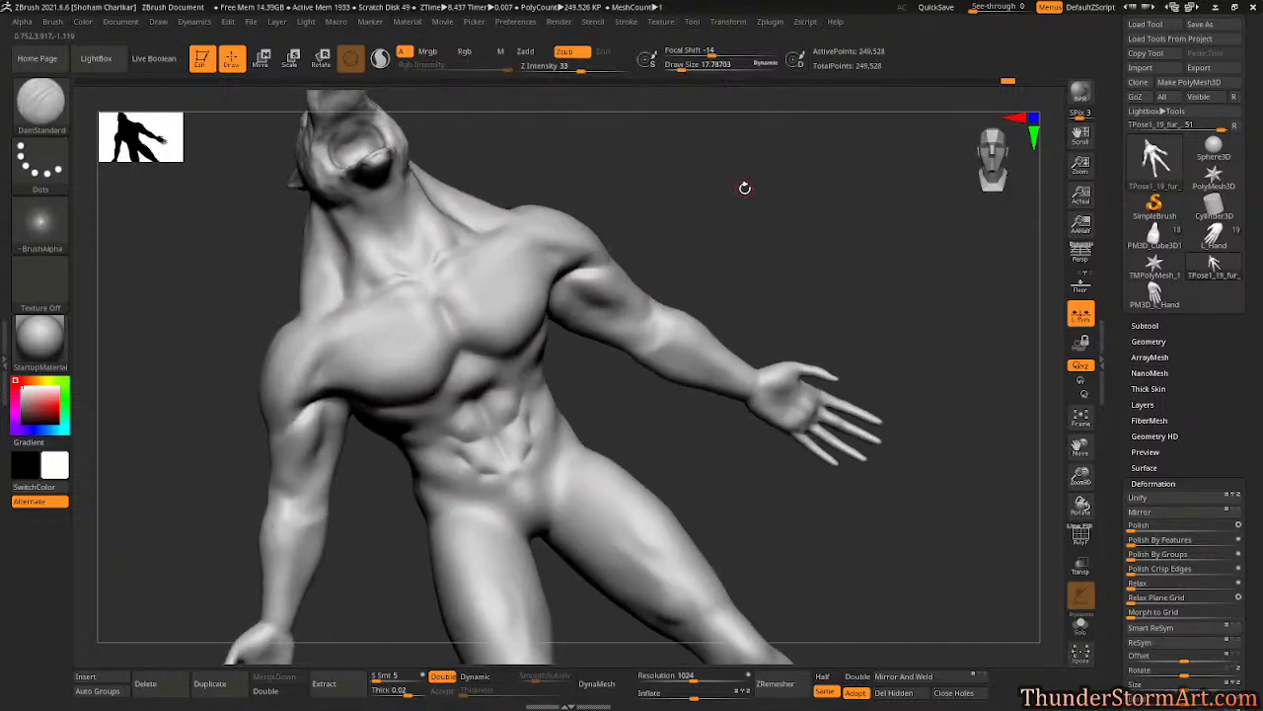
- Build up muscle fibres across the sternum and upper chest with ClayBuildup at a draw size of about 27, and smooth them
key("b")
key("c")
key("b")
left_click_drag(463, 287, 440, 288)
key("s")
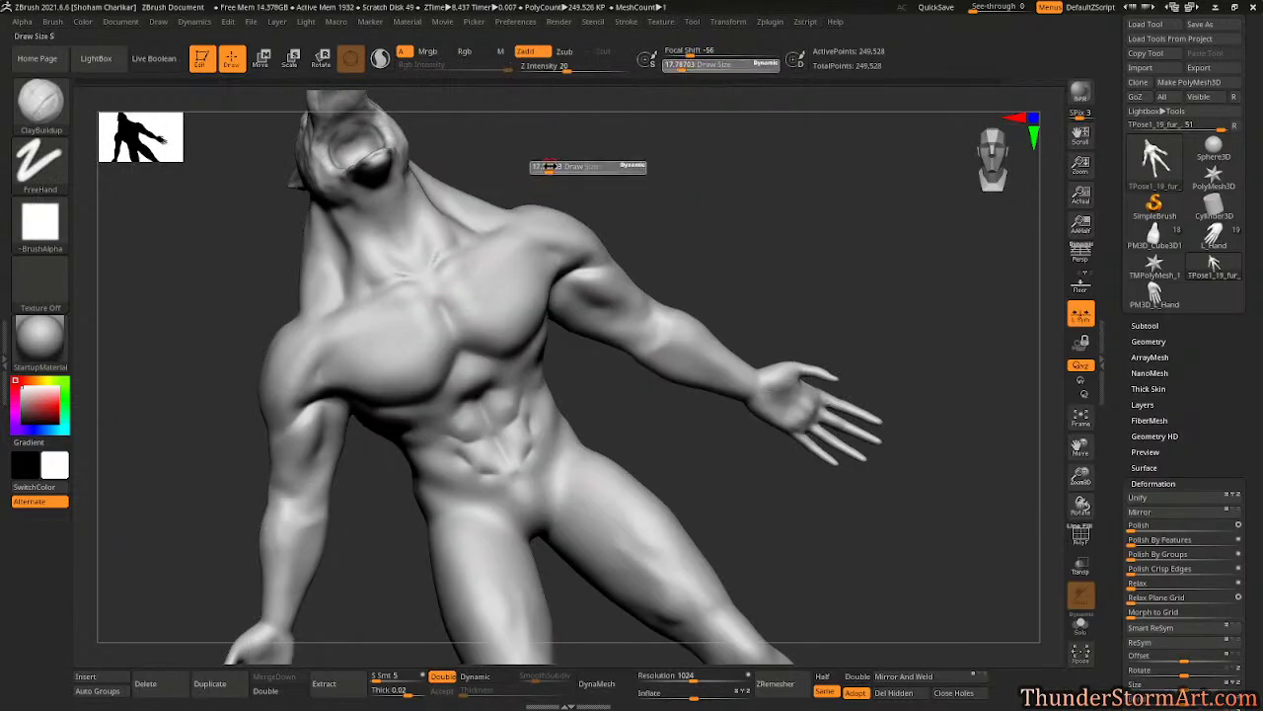
left_click_drag(544, 169, 551, 169)
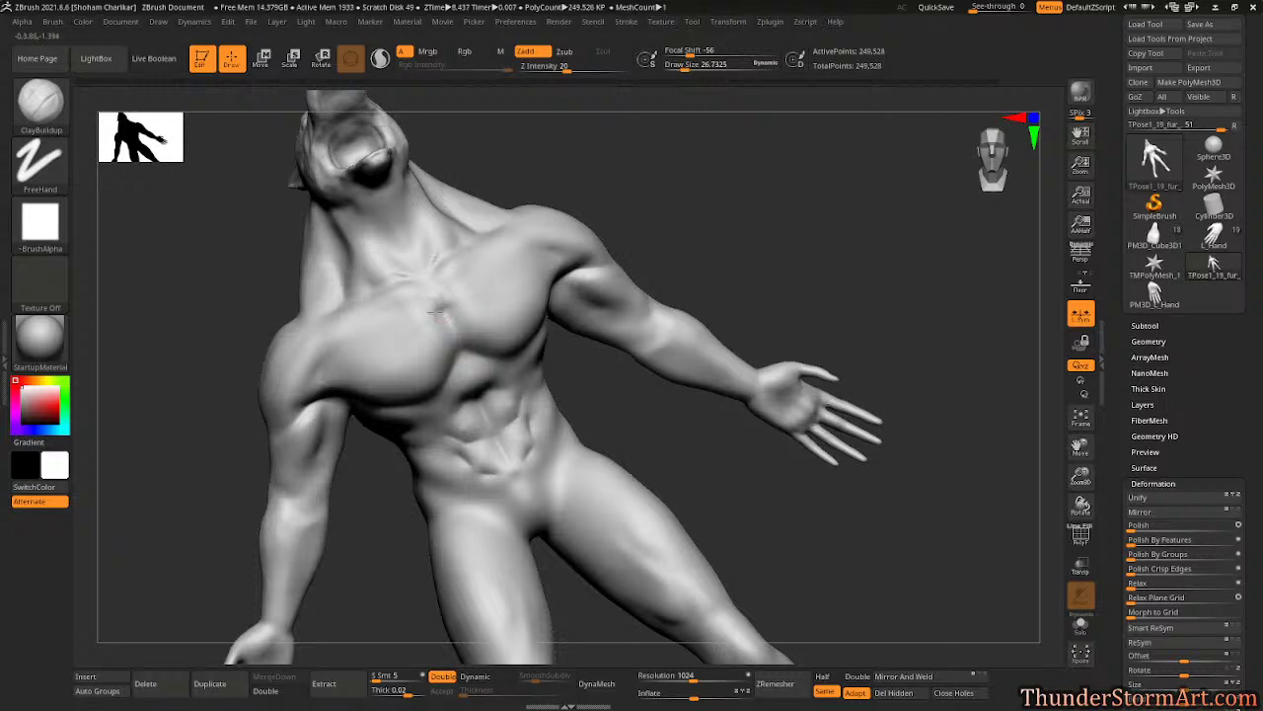
mouse_move(614, 197)
left_mouse_down()
mouse_move(639, 183)
mouse_move(637, 207)
mouse_move(437, 290)
mouse_move(504, 260)
left_mouse_up()
left_click_drag(446, 299, 499, 266)
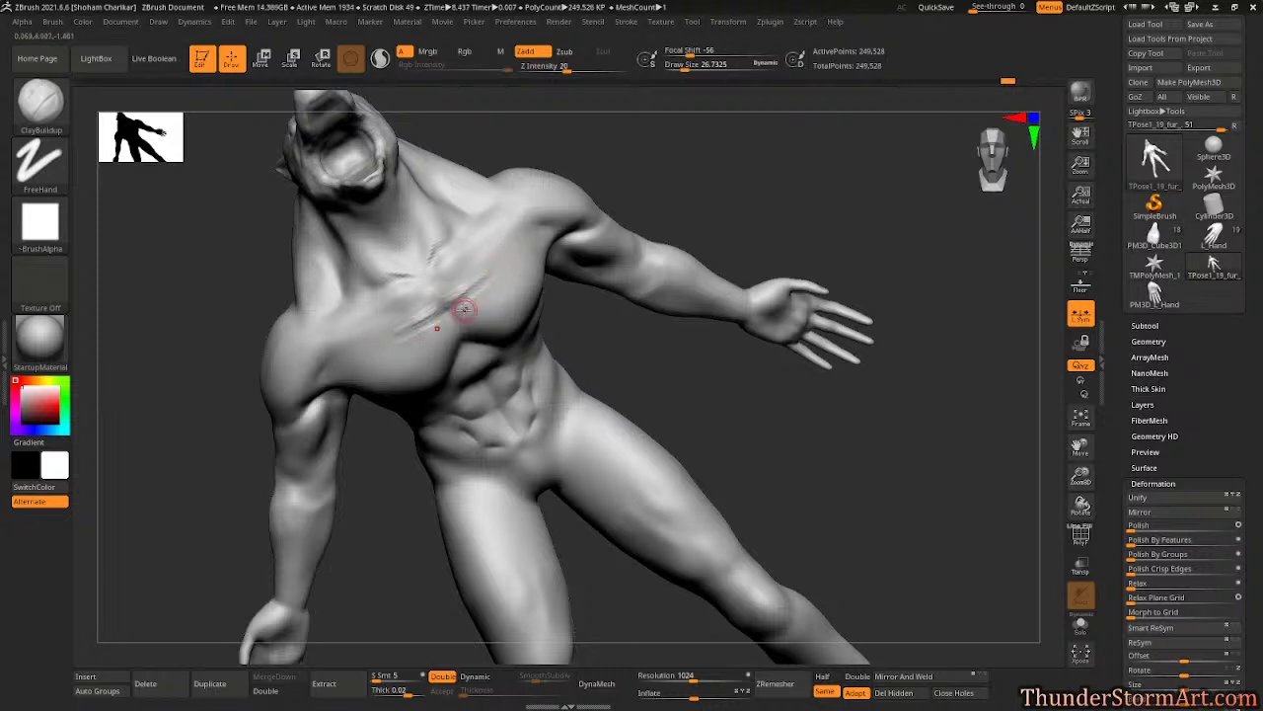
mouse_move(464, 309)
left_mouse_down()
mouse_move(506, 269)
mouse_move(453, 289)
left_mouse_up()
key("shift")
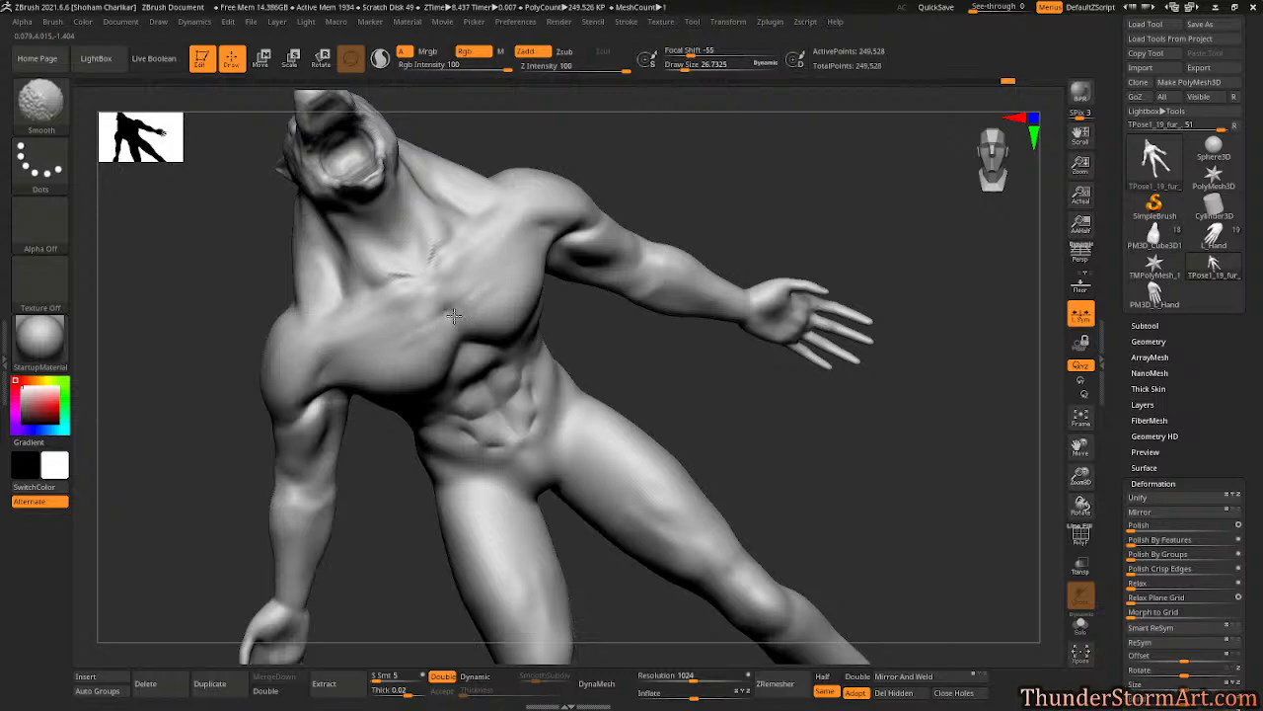
key("shift")
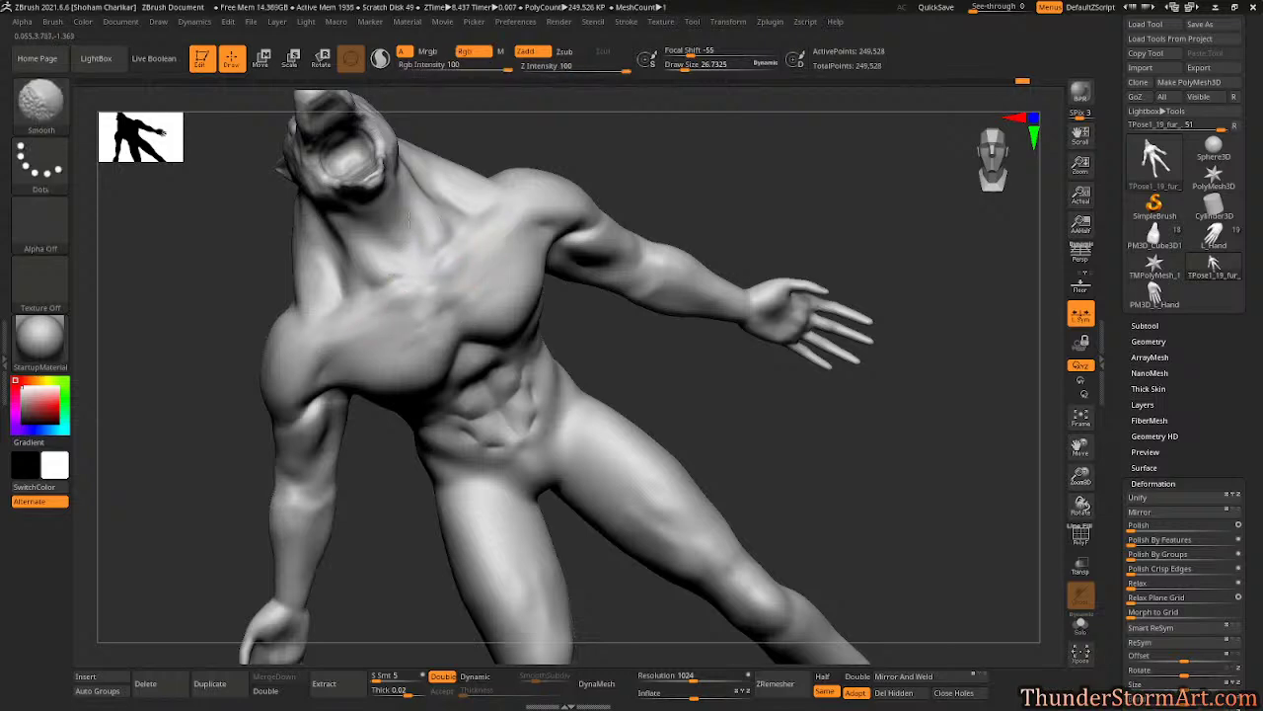
- Add ClayBuildup strokes where the pectoral muscle meets the armpit and smooth the transition
mouse_move(832, 161)
left_mouse_down()
mouse_move(818, 168)
mouse_move(847, 168)
mouse_move(669, 217)
left_mouse_up()
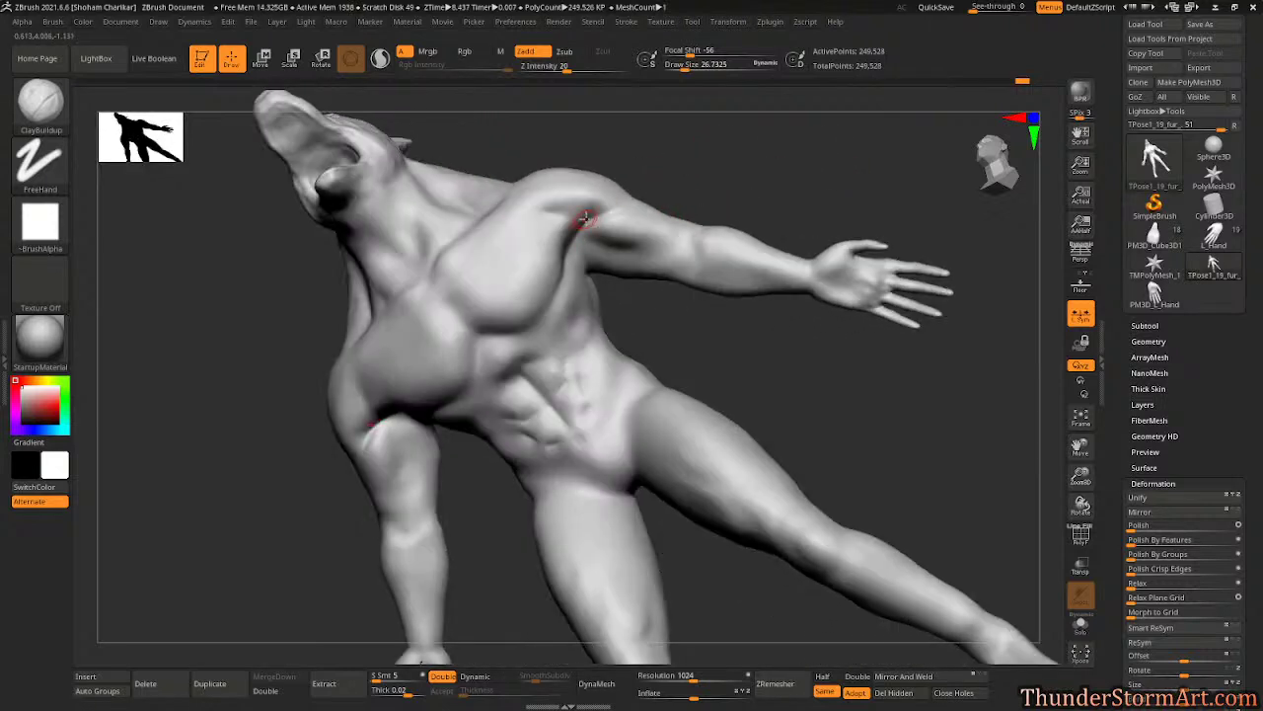
mouse_move(585, 218)
left_mouse_down()
mouse_move(524, 285)
mouse_move(546, 235)
left_mouse_up()
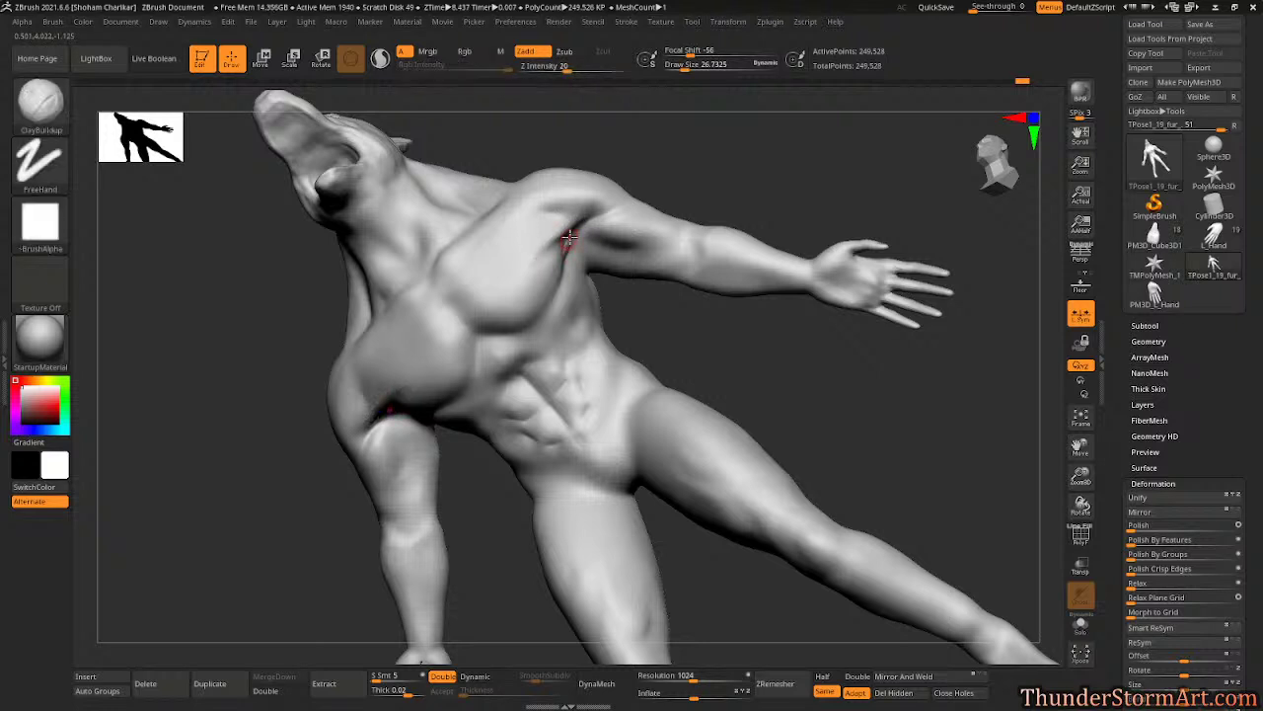
left_click_drag(556, 268, 558, 253, "shift")
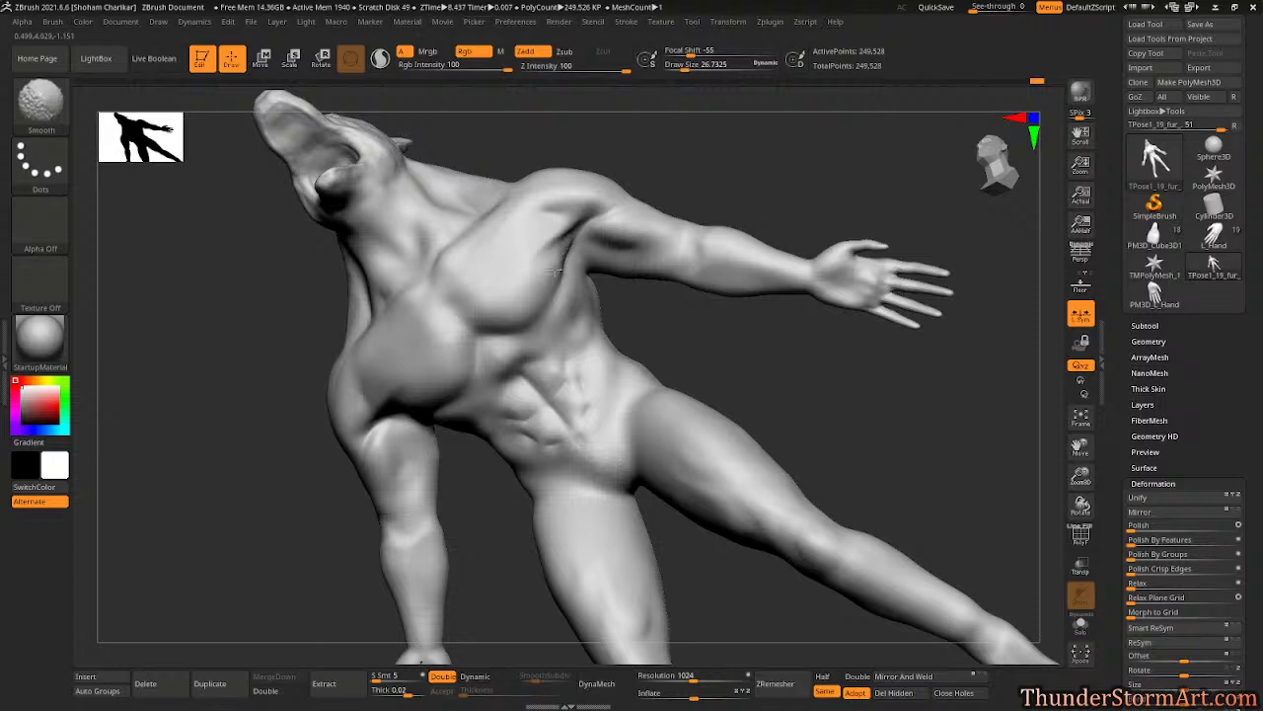
mouse_move(632, 192)
left_mouse_down()
mouse_move(674, 141)
mouse_move(674, 161)
mouse_move(569, 246)
left_mouse_up()
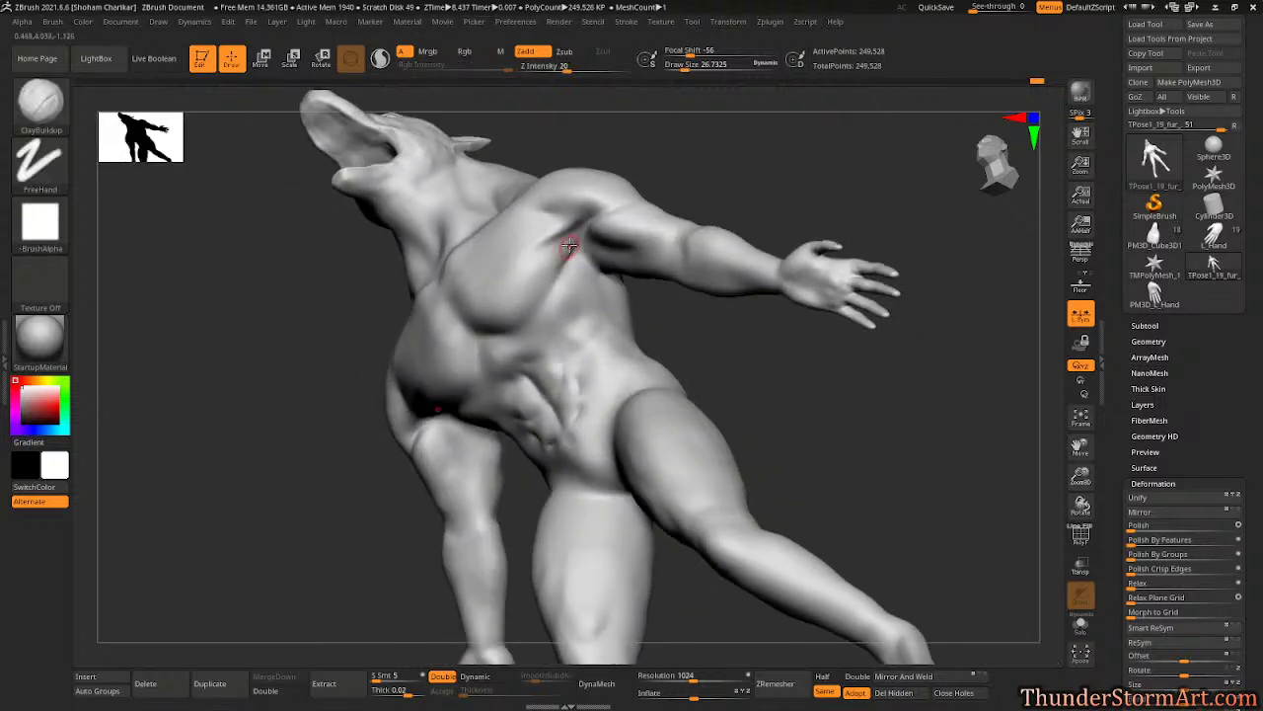
key("shift")
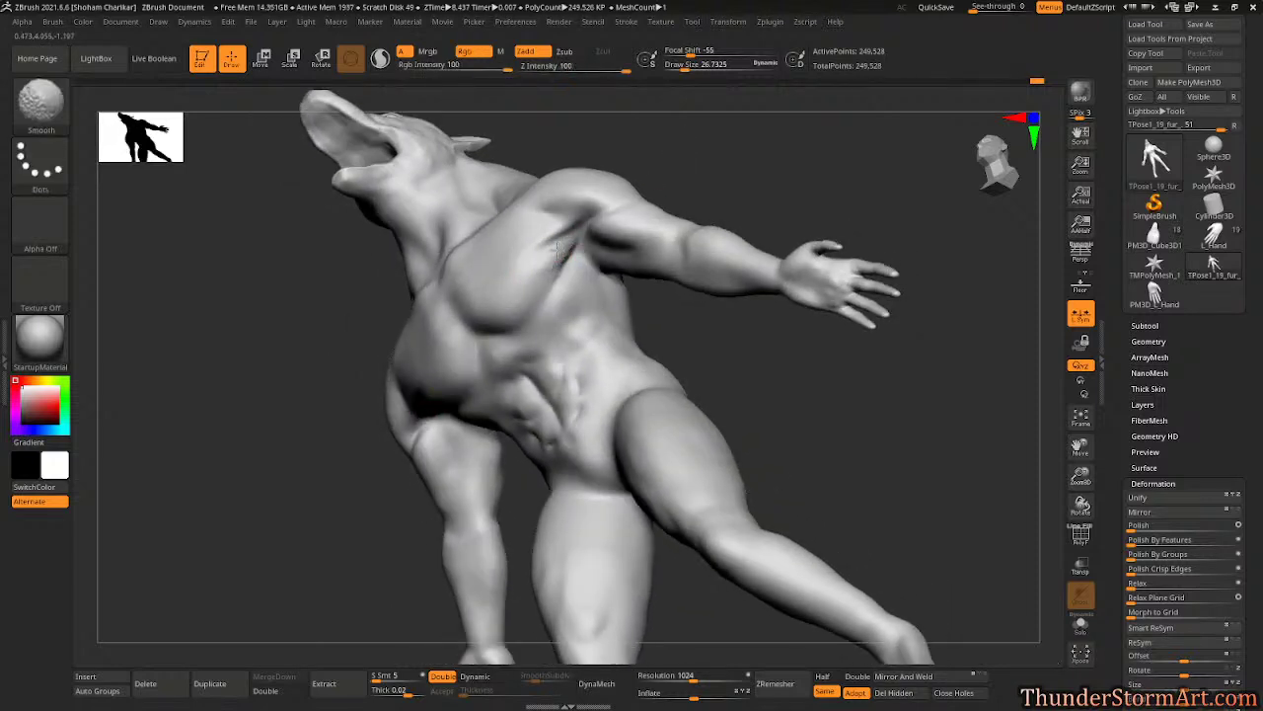
- Build up the rib and side muscles below the armpit with ClayBuildup and smooth them into the torso
mouse_move(717, 161)
left_mouse_down()
mouse_move(714, 171)
mouse_move(698, 135)
mouse_move(705, 161)
mouse_move(626, 203)
mouse_move(587, 270)
mouse_move(674, 161)
mouse_move(671, 139)
mouse_move(600, 276)
left_mouse_up()
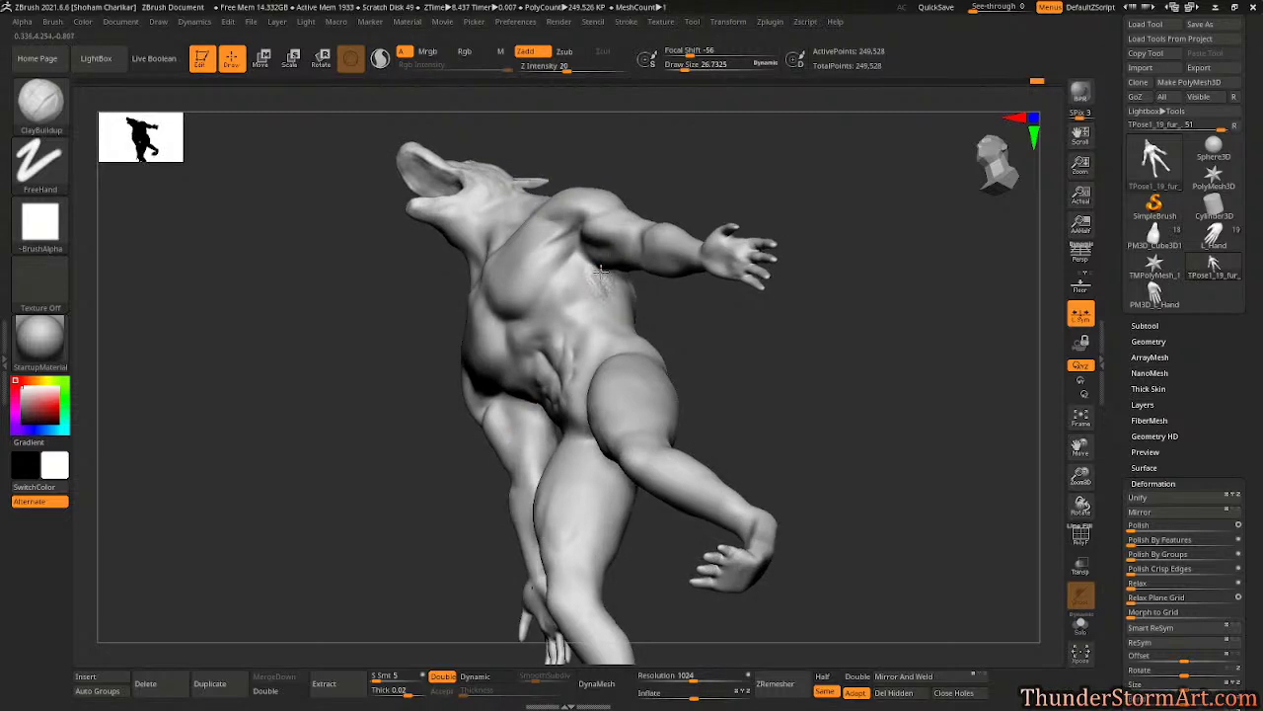
key("shift")
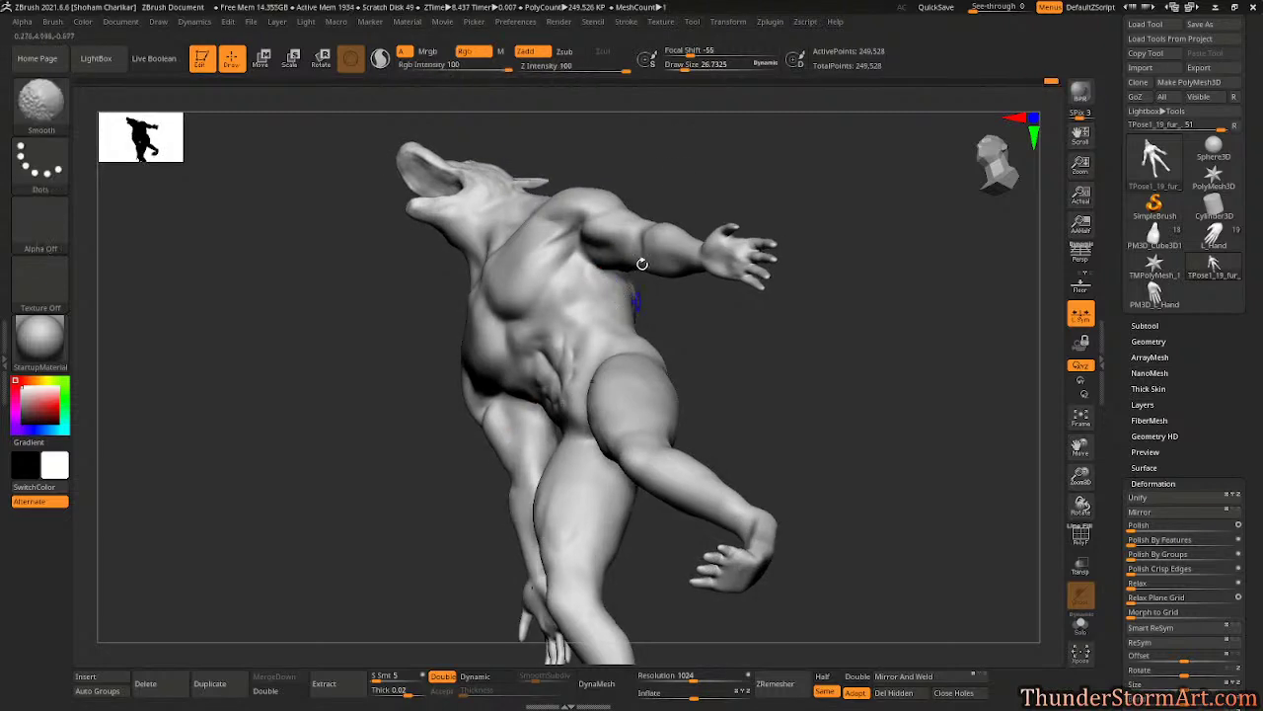
left_click_drag(641, 264, 688, 208)
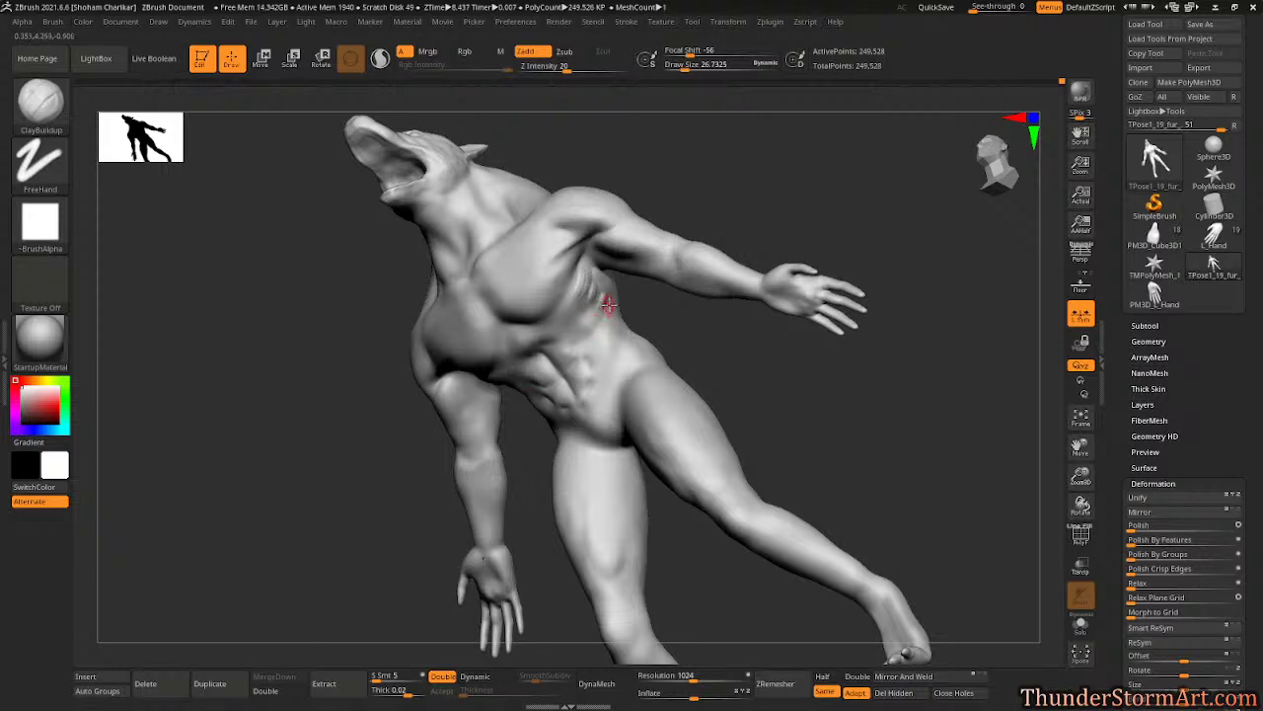
key("shift")
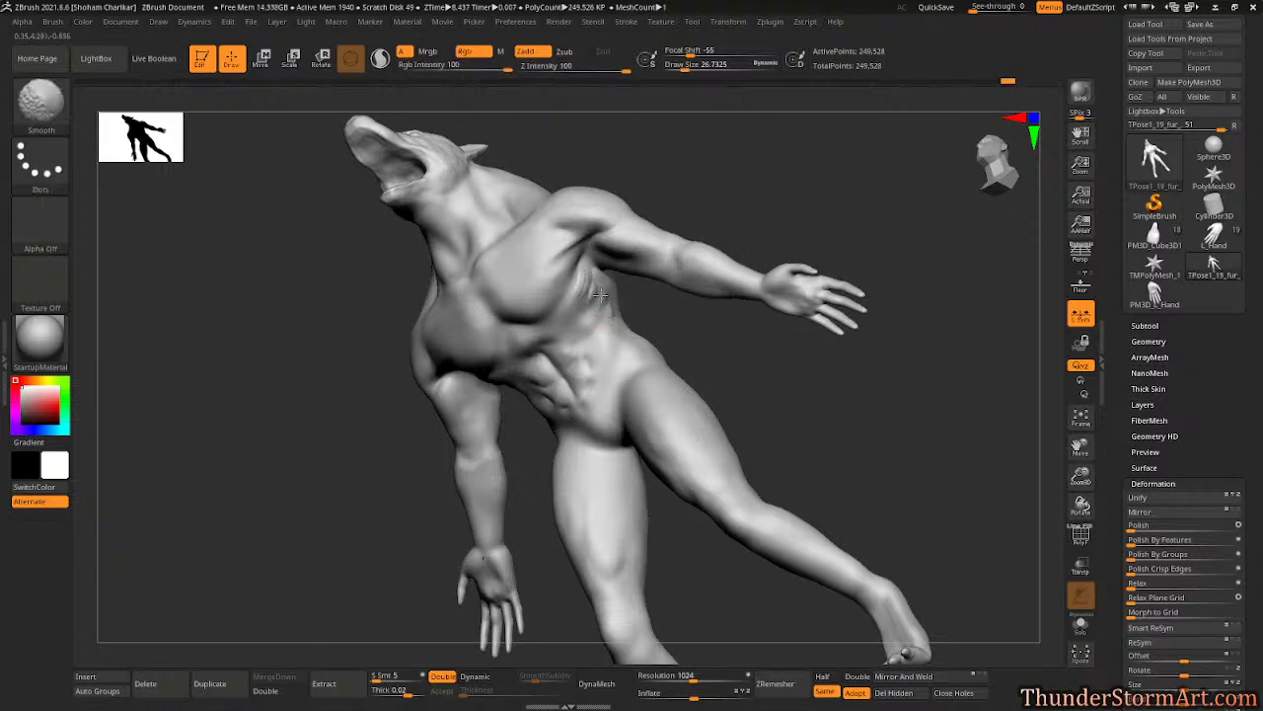
mouse_move(572, 298)
right_mouse_down()
mouse_move(721, 186)
mouse_move(620, 313)
right_mouse_up()
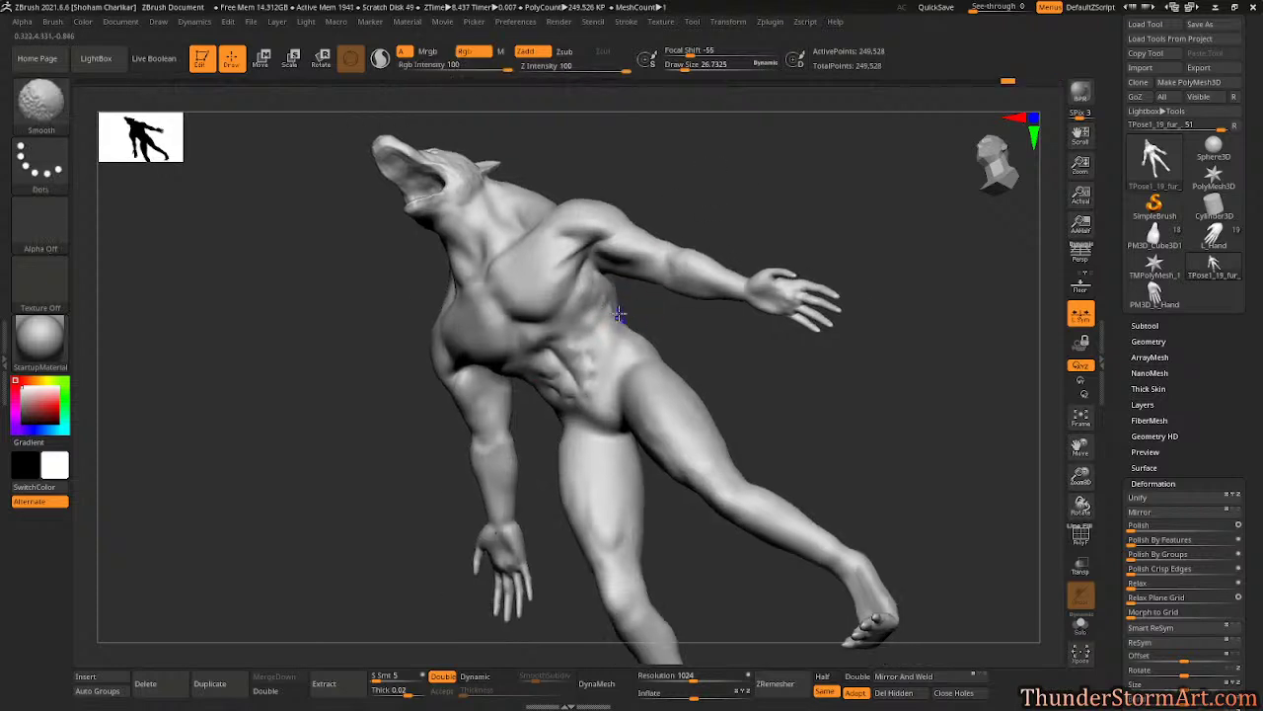
- Build up the glutes from behind with ClayBuildup at a draw size of about 62 and smooth the strokes
mouse_move(739, 172)
right_mouse_down()
mouse_move(733, 198)
mouse_move(789, 176)
mouse_move(702, 223)
mouse_move(804, 216)
mouse_move(797, 191)
right_mouse_up()
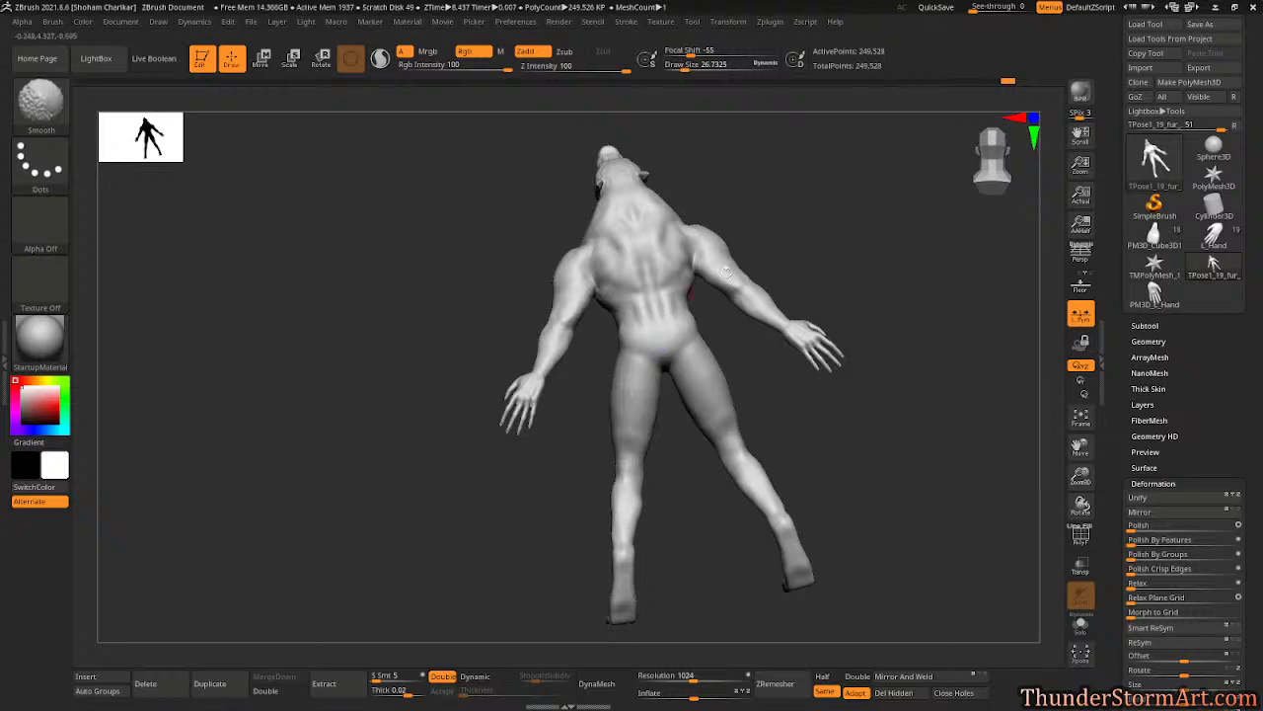
mouse_move(726, 272)
right_mouse_down()
mouse_move(823, 231)
mouse_move(677, 437)
mouse_move(685, 451)
mouse_move(657, 474)
mouse_move(655, 380)
right_mouse_up()
key("s")
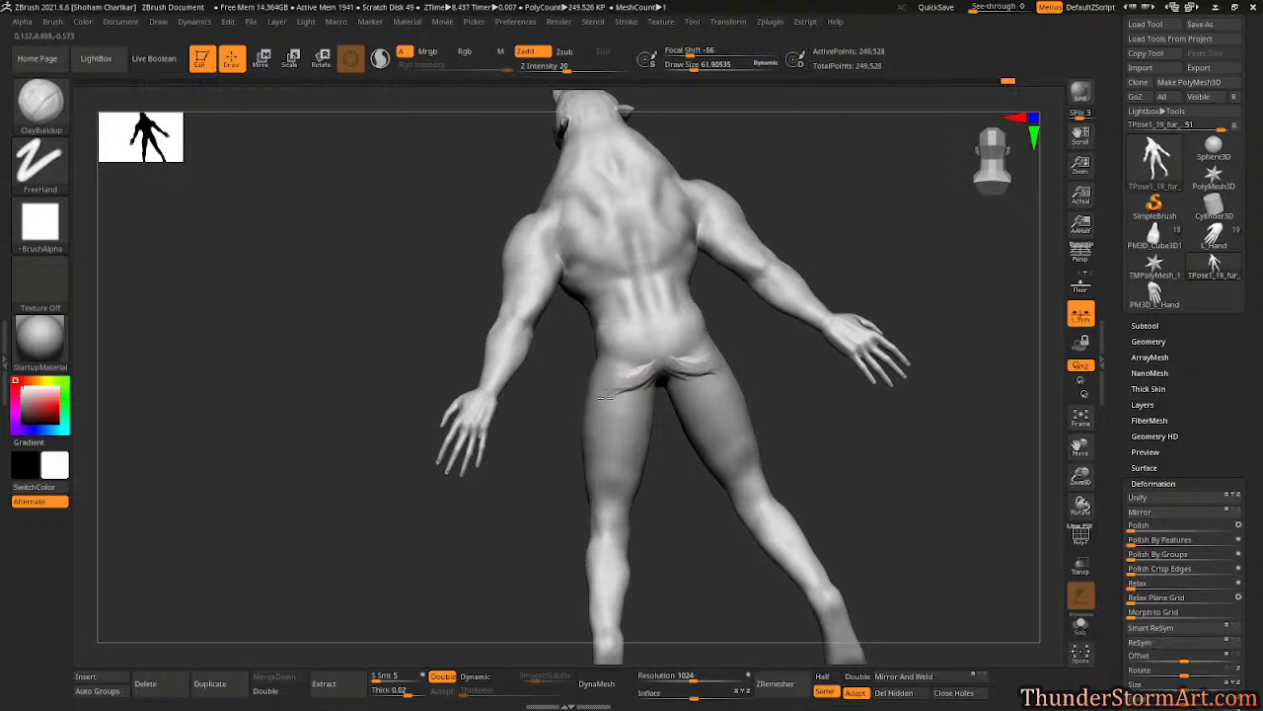
left_click_drag(696, 368, 622, 382)
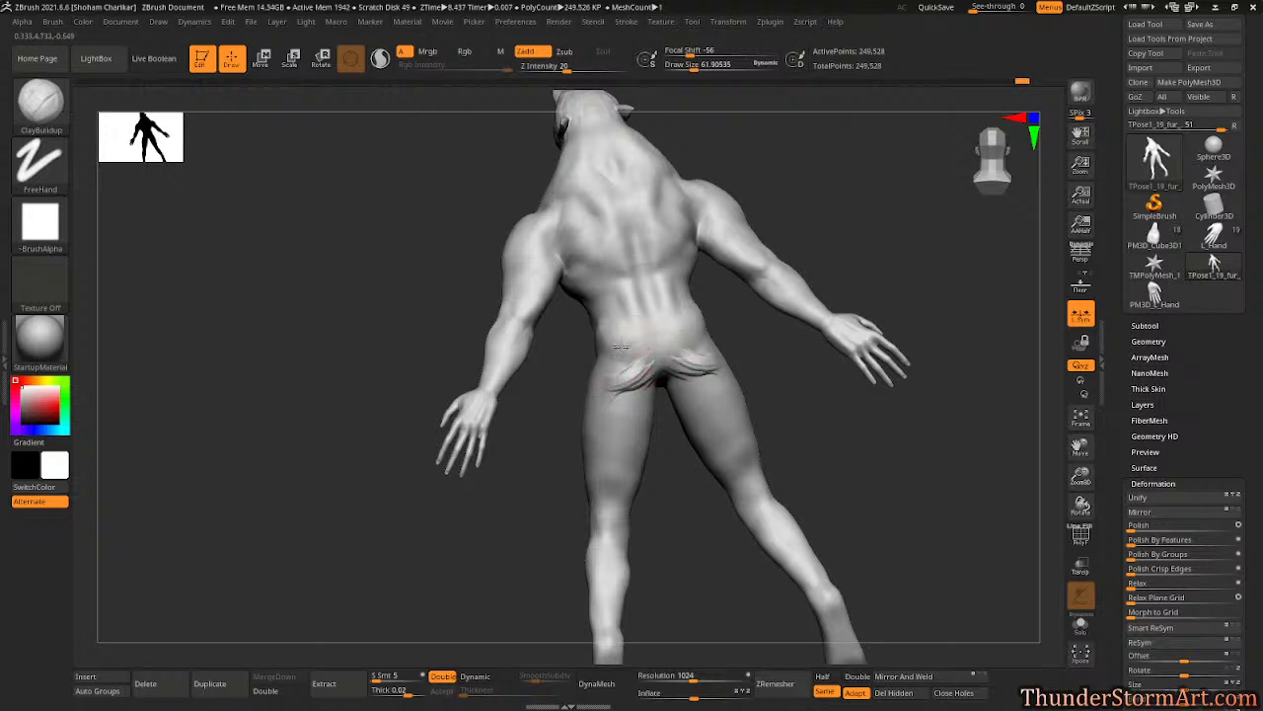
left_click_drag(641, 337, 618, 359)
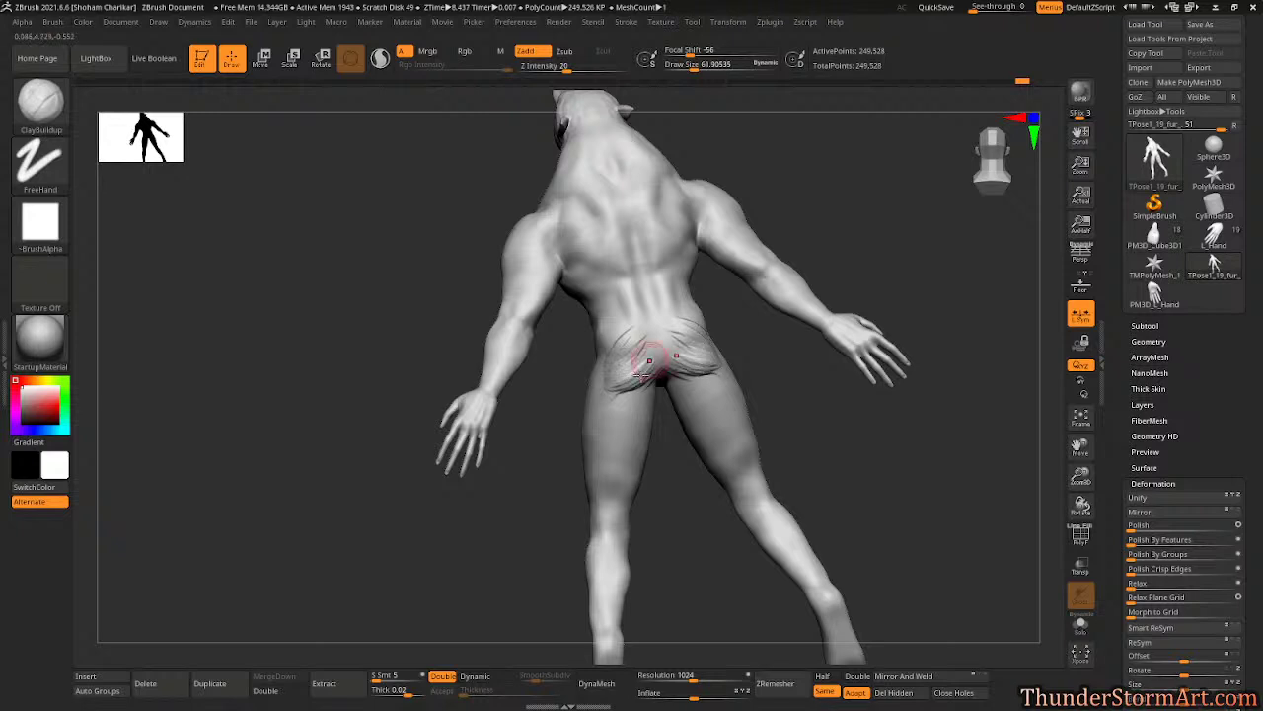
key("shift")
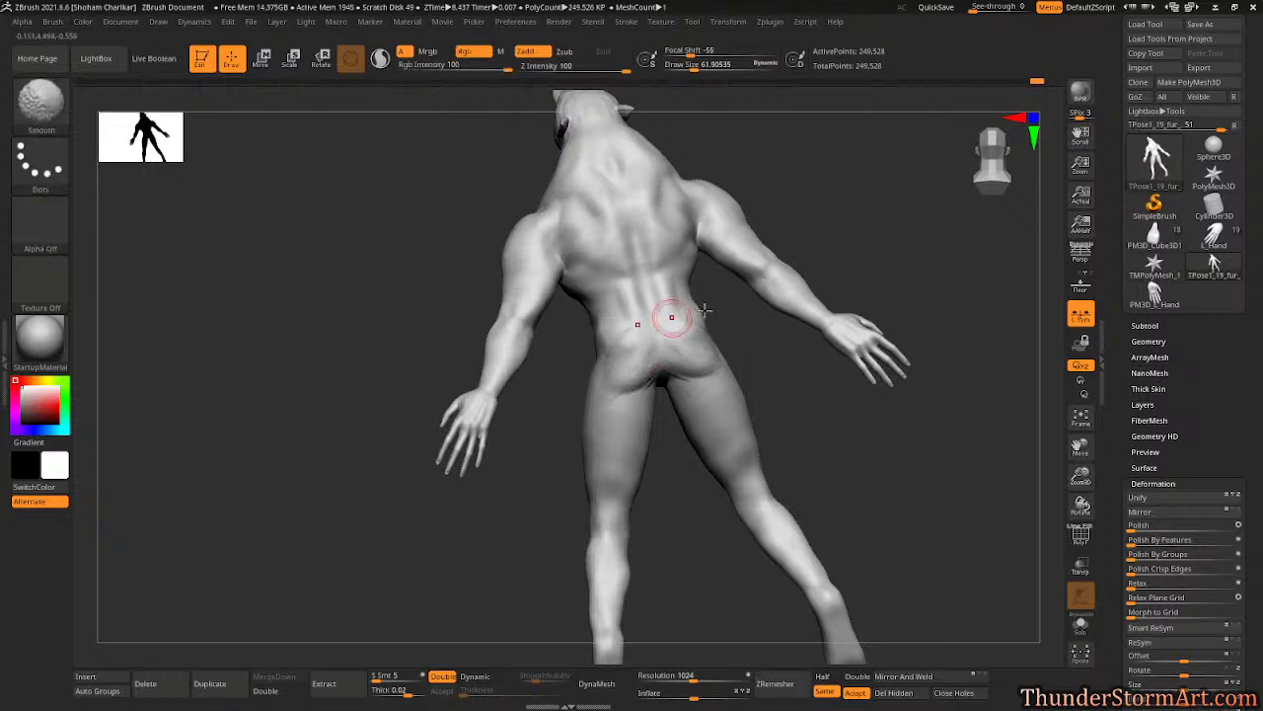
- Add ClayBuildup strokes along the lower glute fold where it meets the thigh and smooth the transition
left_click_drag(846, 231, 799, 252)
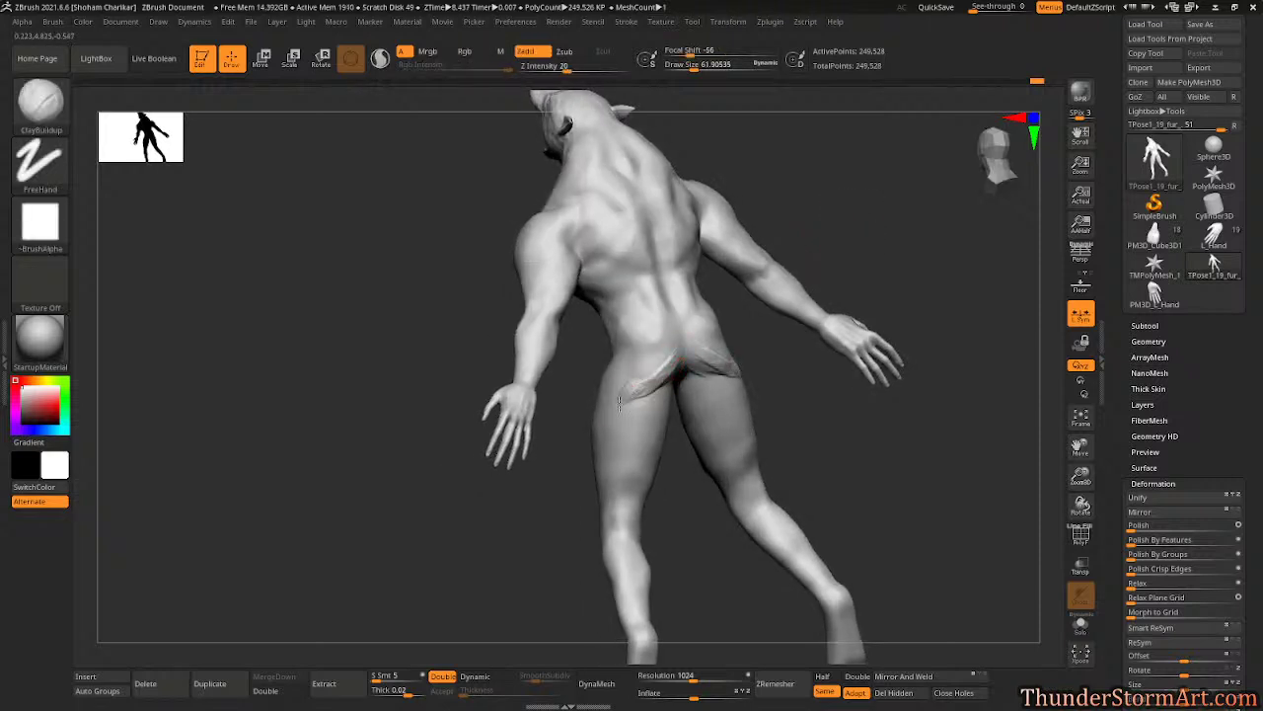
mouse_move(628, 385)
left_mouse_down()
mouse_move(615, 372)
mouse_move(667, 353)
left_mouse_up()
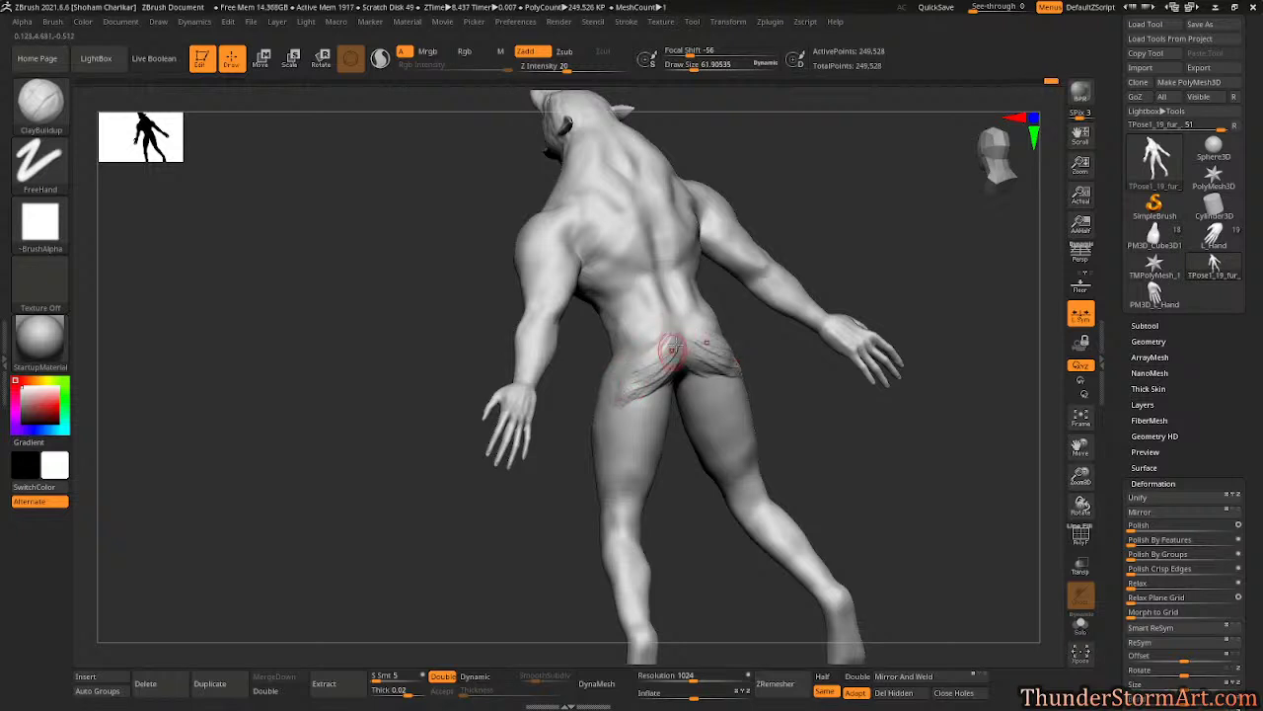
key("shift")
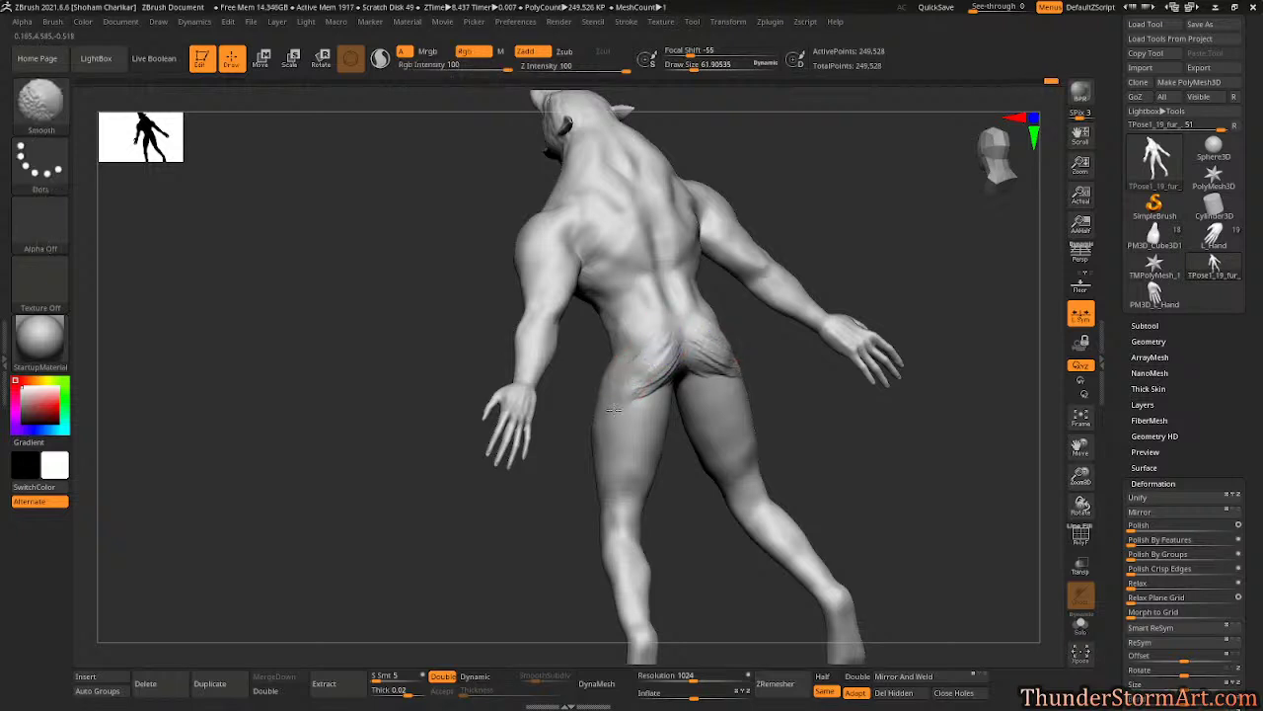
mouse_move(626, 392)
left_mouse_down()
mouse_move(668, 367)
mouse_move(633, 395)
left_mouse_up()
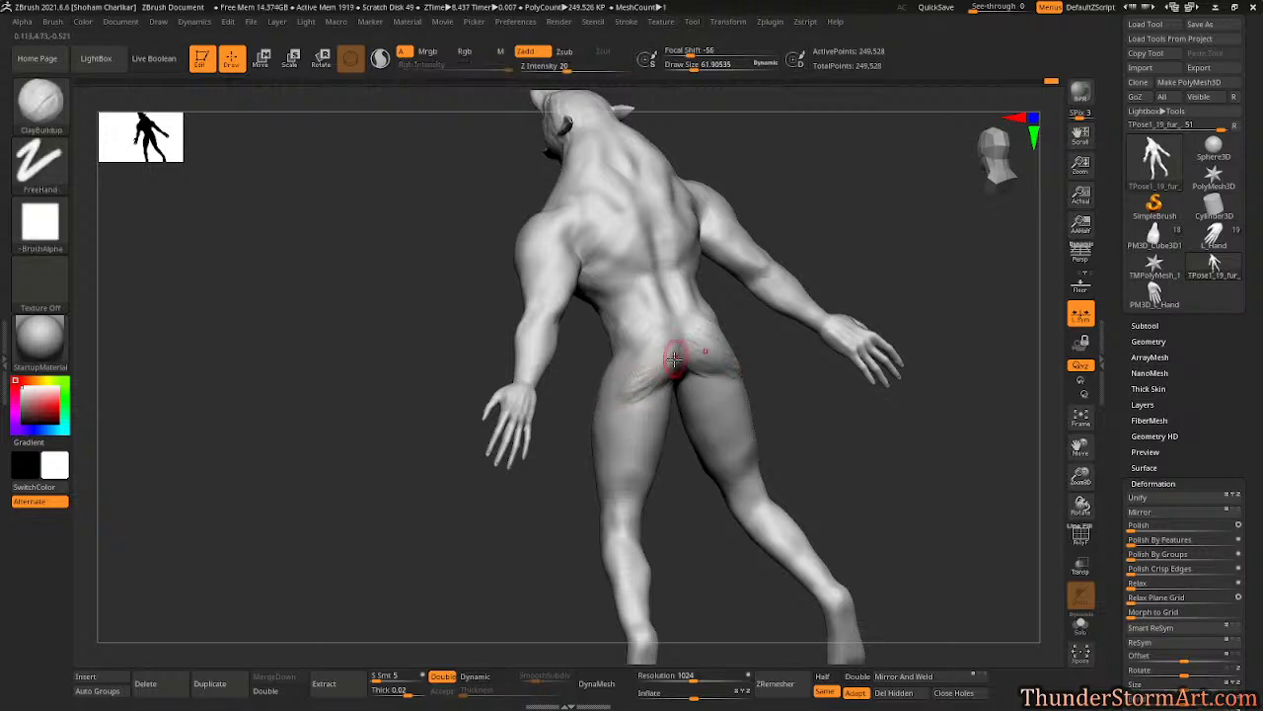
key("shift")
mouse_move(769, 279)
left_mouse_down()
mouse_move(835, 220)
mouse_move(710, 365)
mouse_move(747, 371)
mouse_move(708, 364)
left_mouse_up()
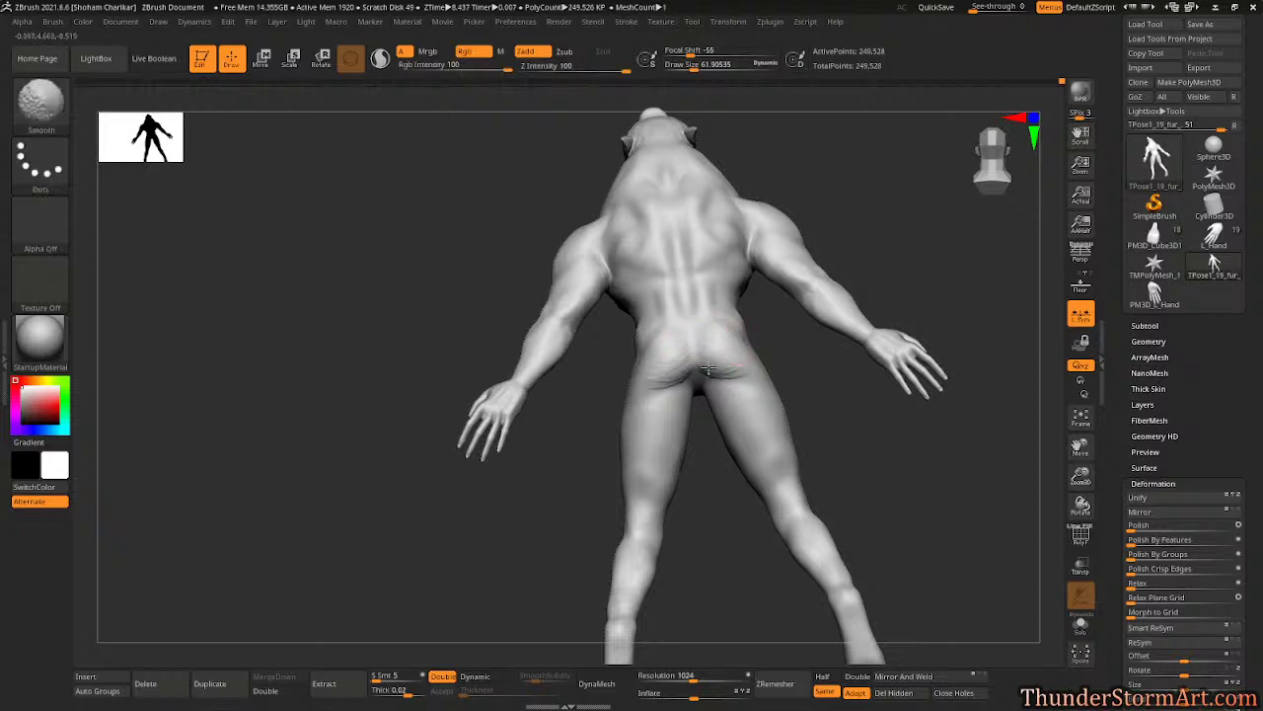
- Reshape the side profile of the buttocks with Move Topological at a draw size of about 157
left_click_drag(871, 217, 793, 229)
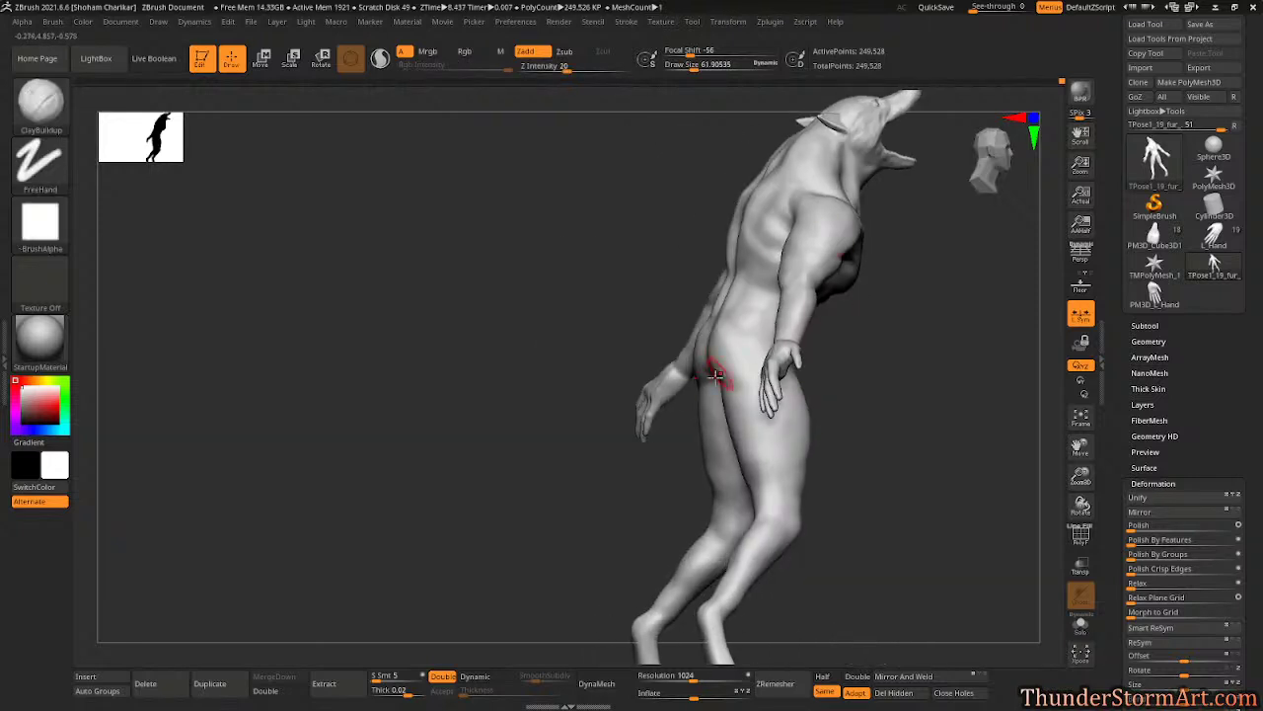
mouse_move(596, 491)
left_mouse_down()
mouse_move(629, 497)
mouse_move(595, 507)
mouse_move(642, 464)
mouse_move(685, 451)
mouse_move(694, 389)
mouse_move(754, 389)
mouse_move(685, 388)
left_mouse_up()
key("b")
key("m")
key("t")
key("s")
left_click_drag(664, 451, 675, 390)
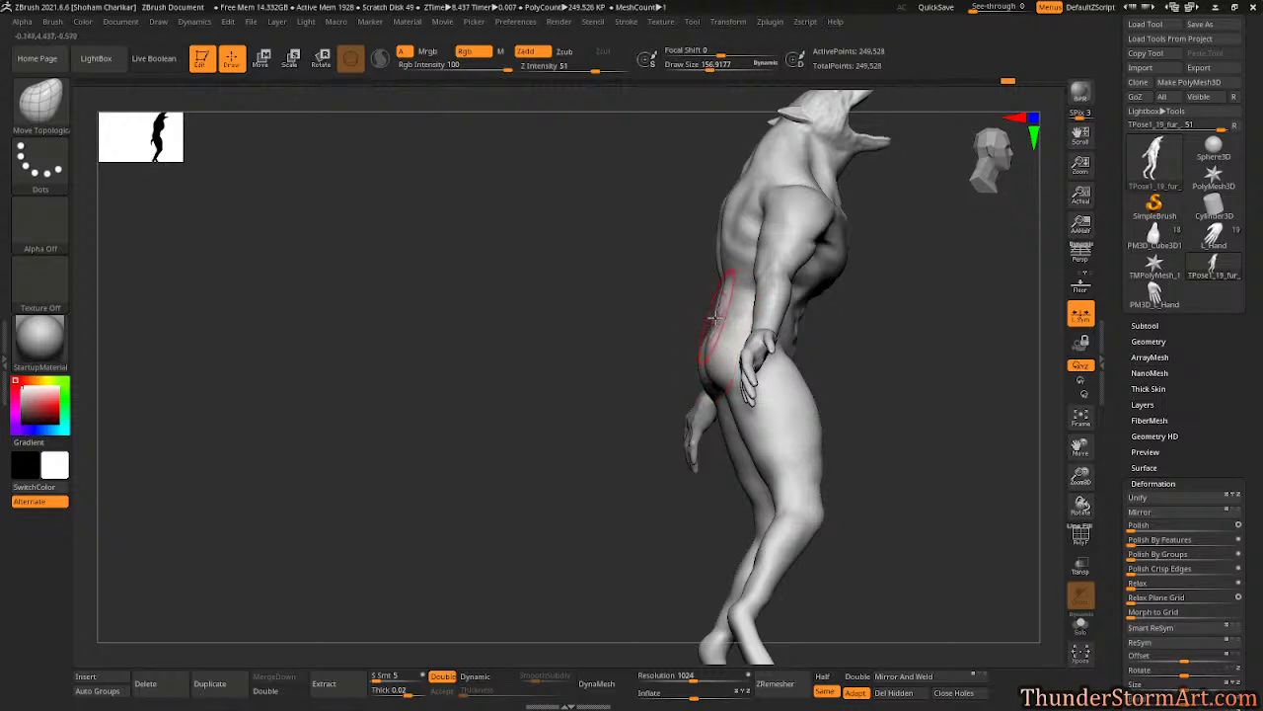
left_click_drag(806, 345, 765, 346)
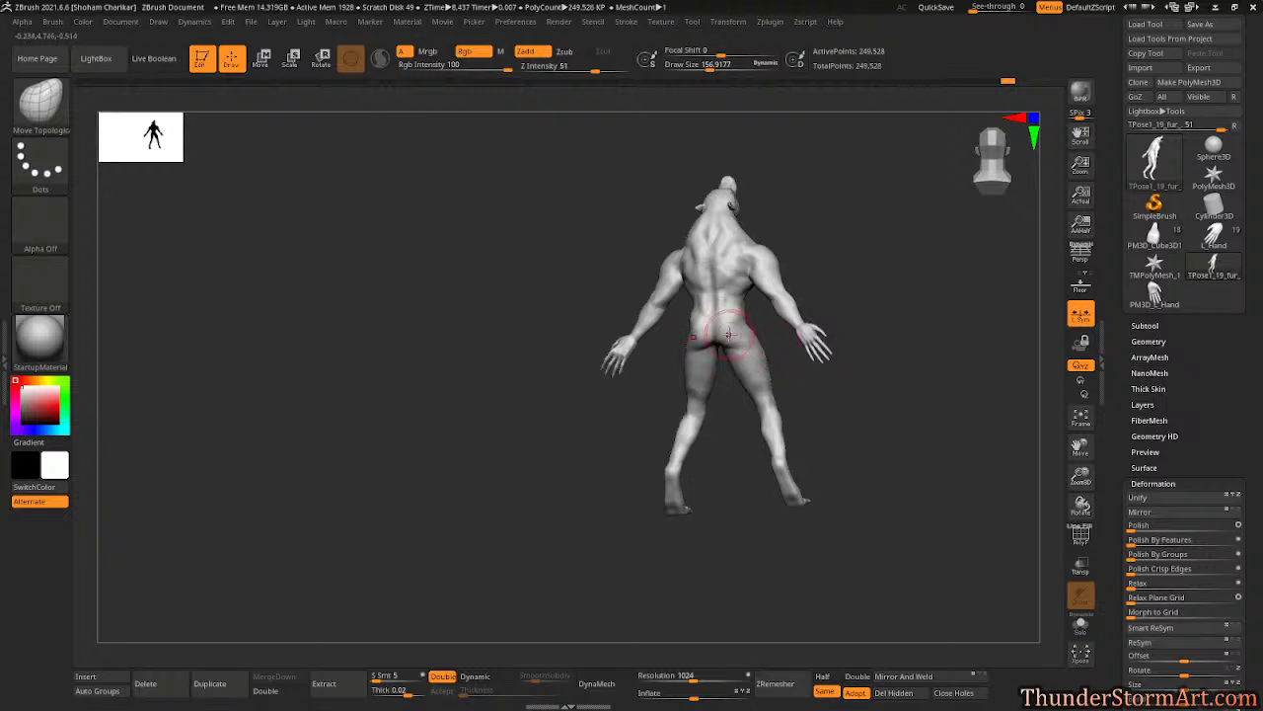
- Adjust the outer contour of the hips and glutes from behind with the Move Topological brush
left_click_drag(809, 389, 794, 457)
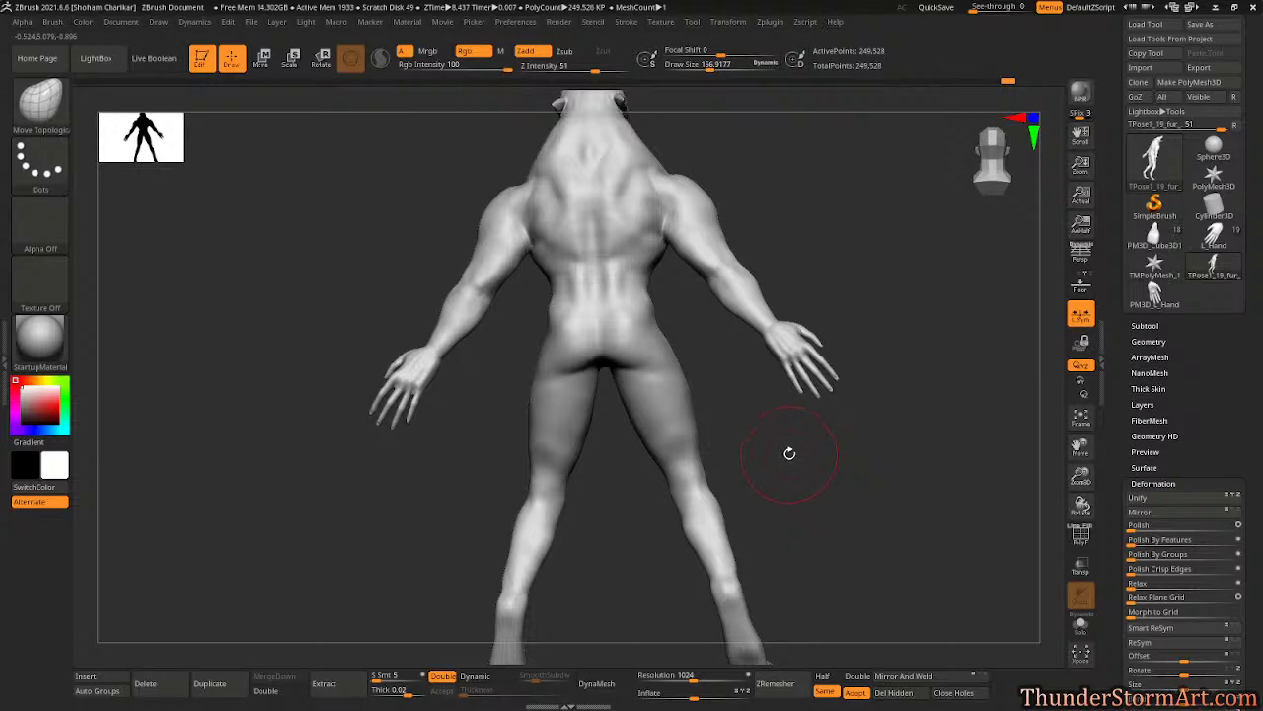
key("b")
key("m")
key("t")
left_click_drag(680, 366, 648, 363)
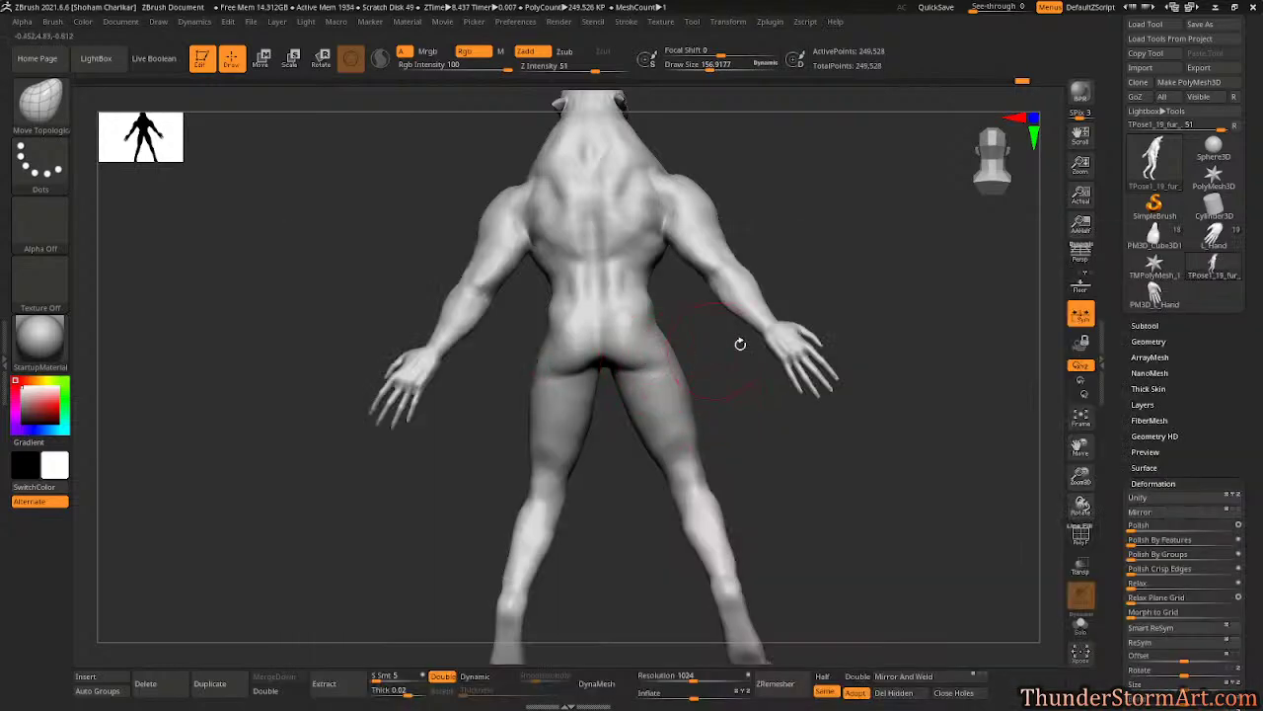
- Trim the upper glute surface with TrimDynamic at a draw size of about 157 and smooth it
left_click_drag(832, 242, 803, 338)
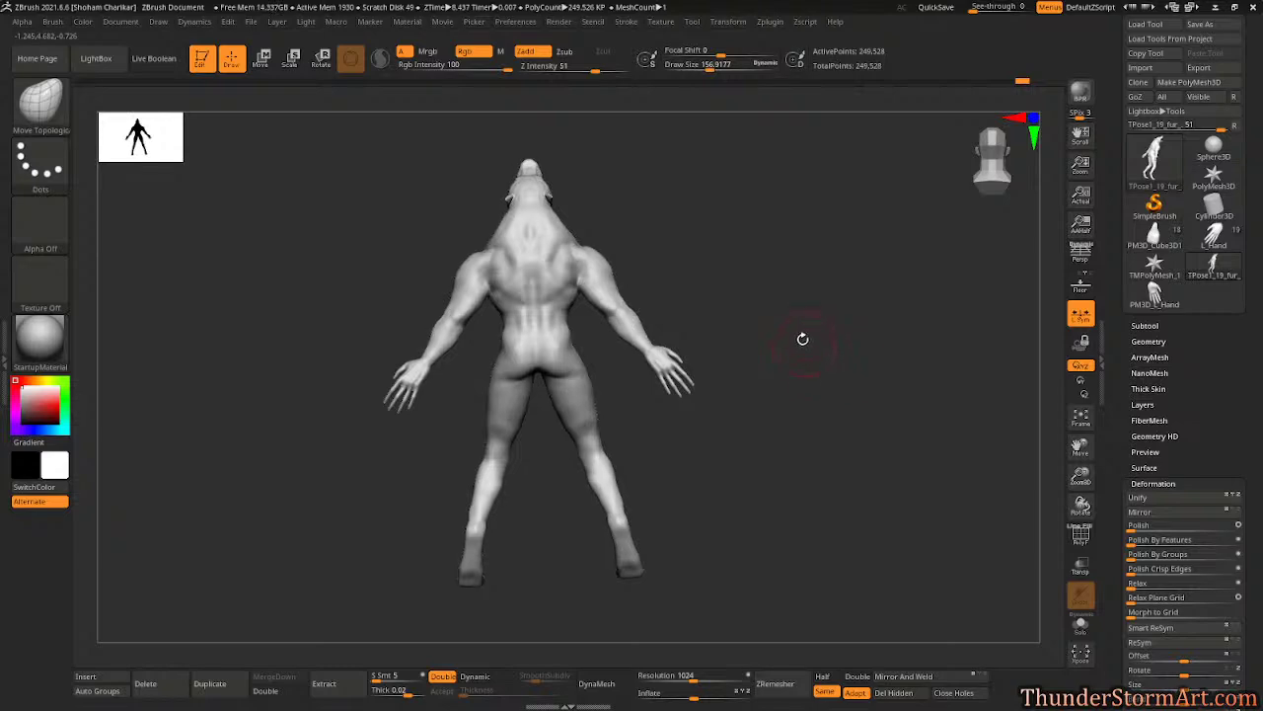
key("b")
key("t")
key("d")
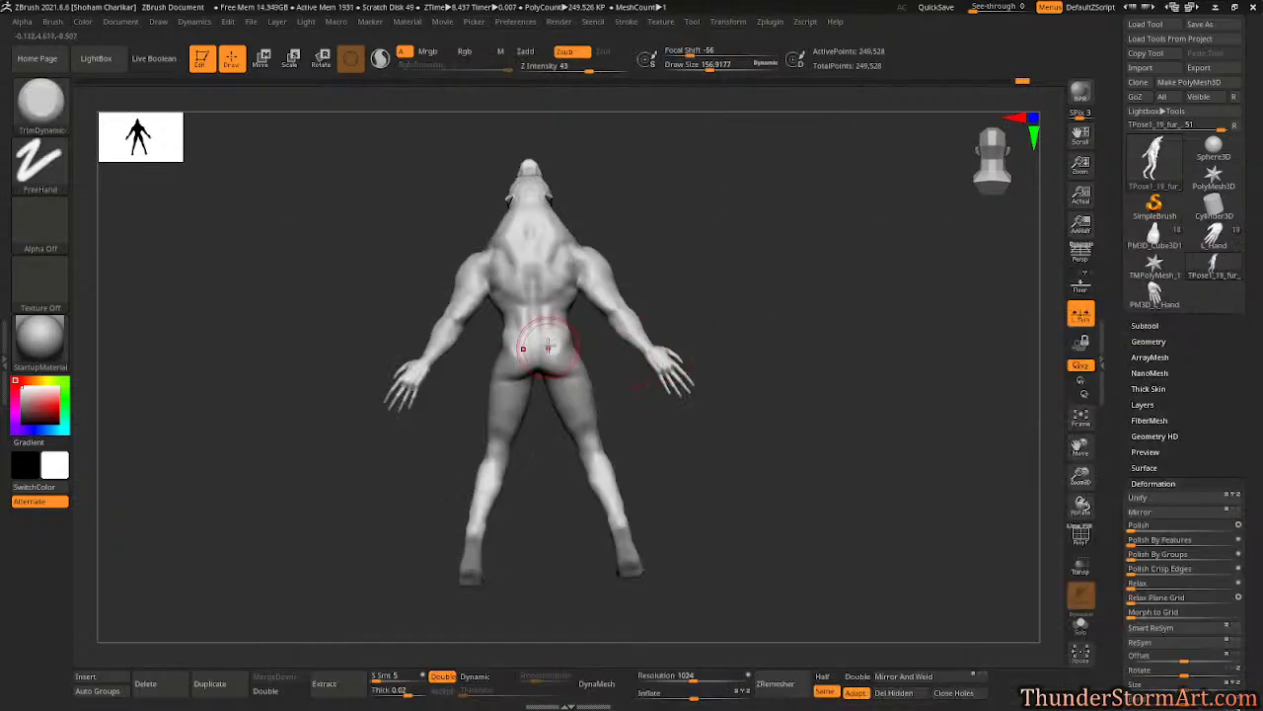
key("shift")
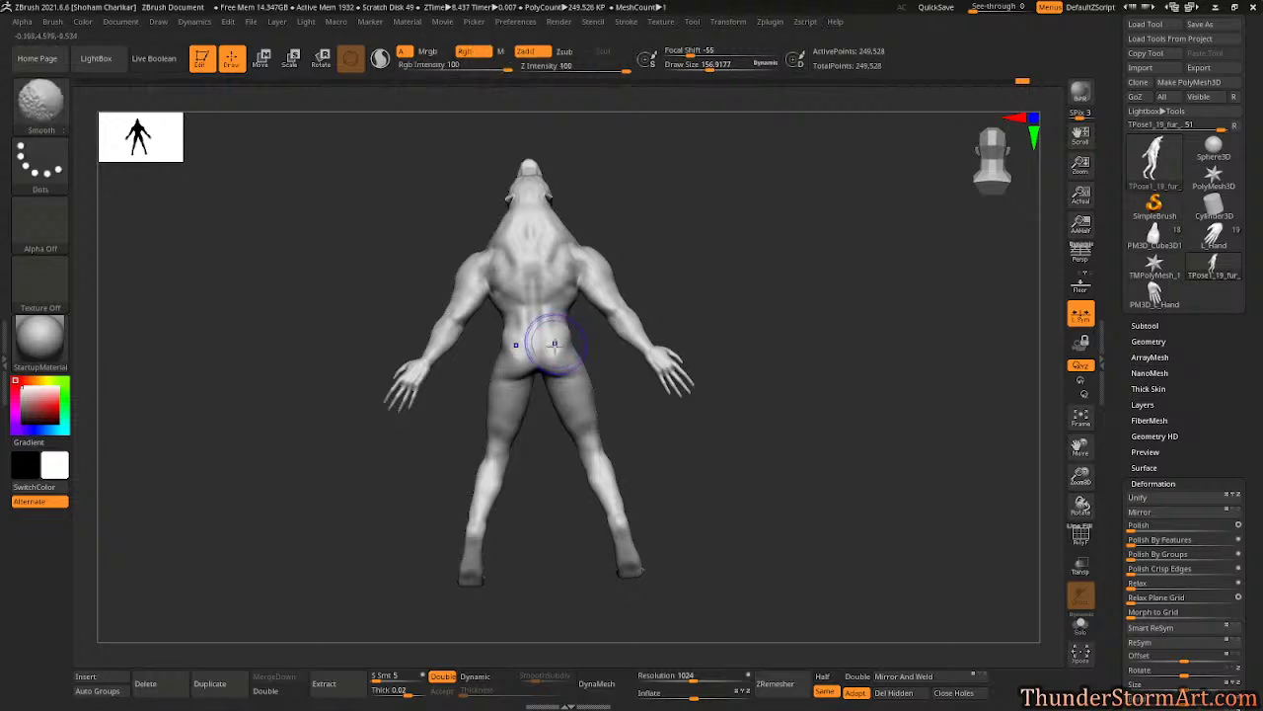
- Reduce the draw size to about 75 and plane the hips and the area above the gluteal cleft with TrimDynamic
mouse_move(697, 248)
left_mouse_down()
mouse_move(636, 261)
mouse_move(685, 273)
mouse_move(708, 254)
mouse_move(638, 378)
mouse_move(627, 374)
left_mouse_up()
key("f")
key("s")
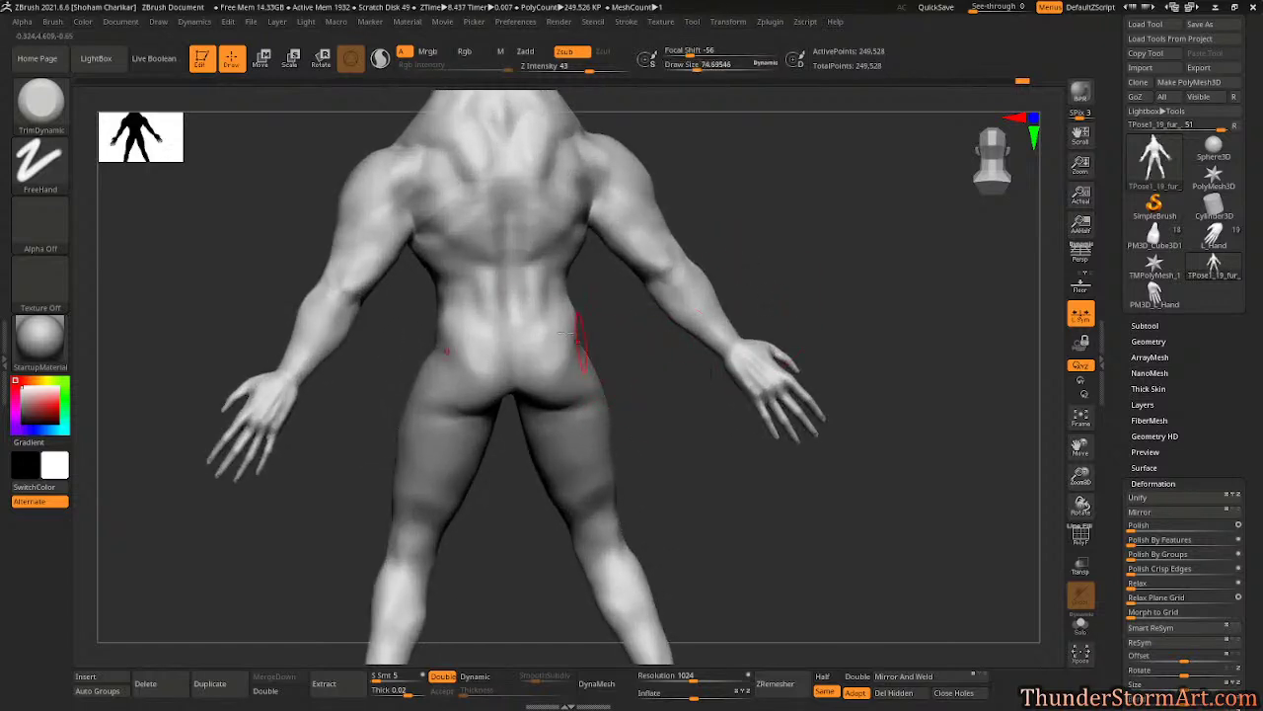
left_click_drag(516, 339, 510, 343)
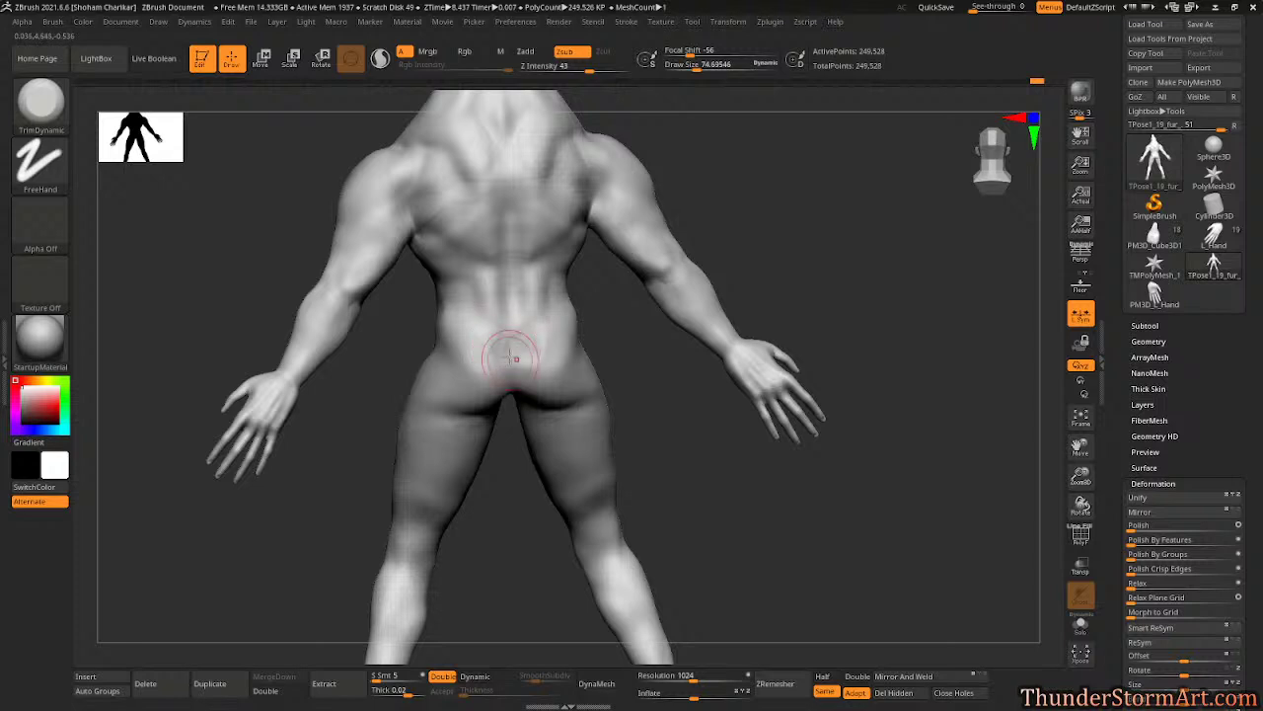
- Level the sacral area above the glutes with the Flatten brush at a draw size of about 35 and smooth it
left_click_drag(750, 237, 819, 227)
key("b")
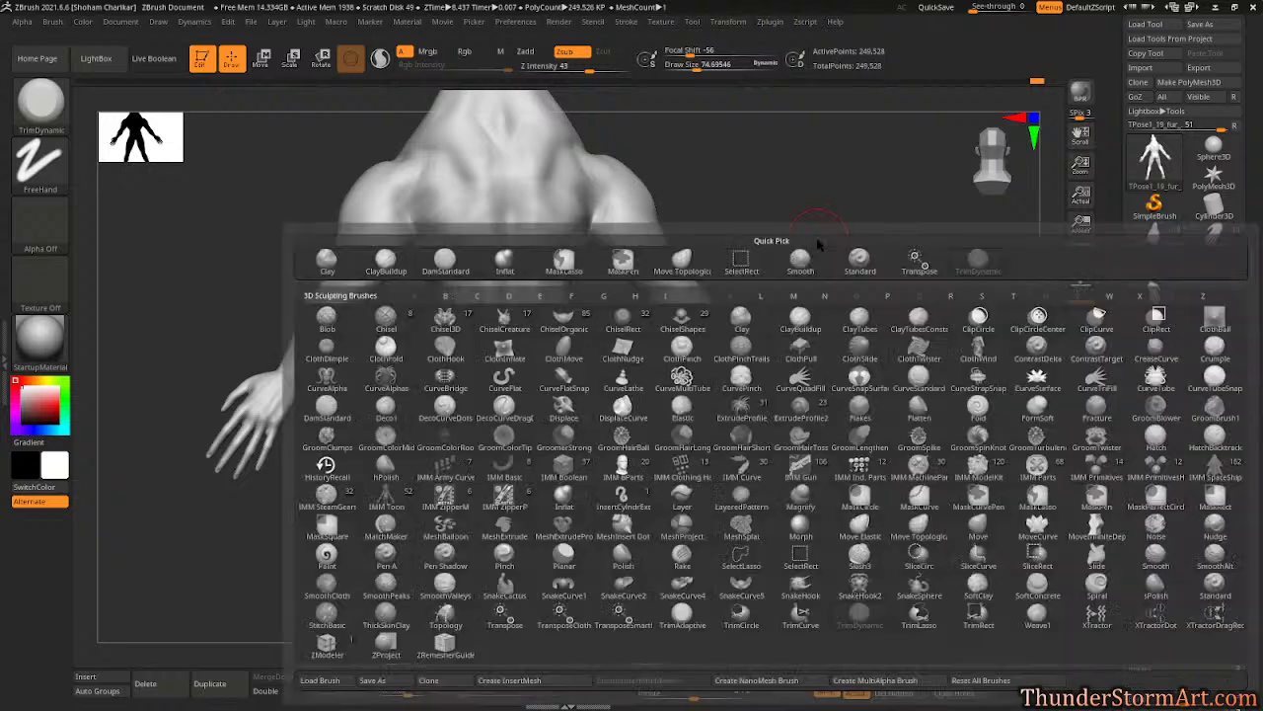
key("f")
key("l")
key("s")
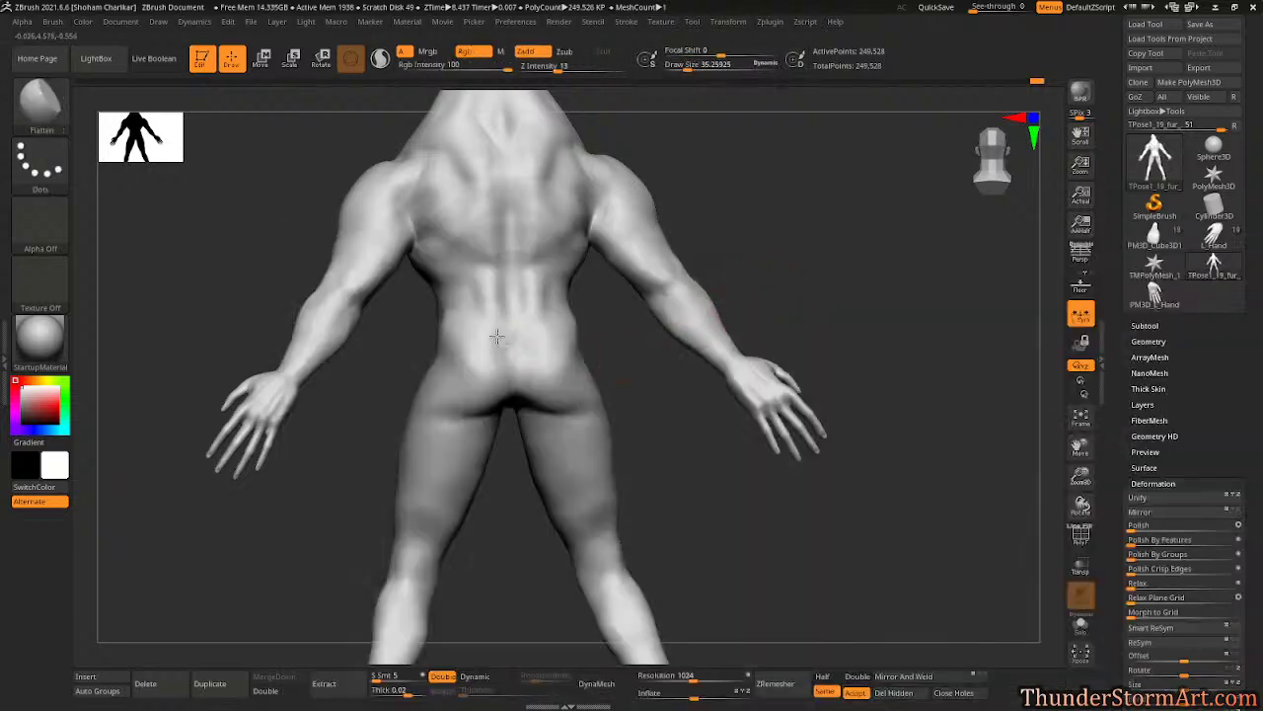
mouse_move(497, 337)
left_mouse_down()
mouse_move(533, 340)
mouse_move(511, 344)
left_mouse_up()
key("shift")
key("shift")
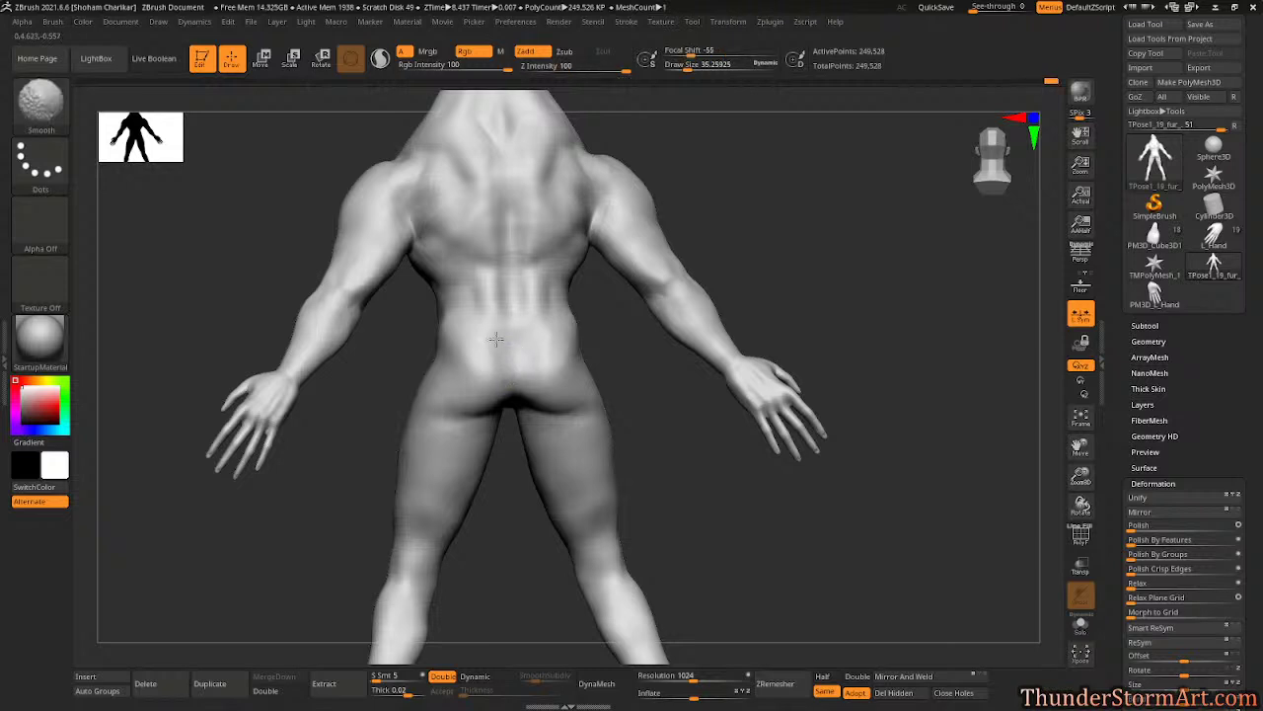
- Mark the upper inner edges of the glutes with diagonal ClayBuildup strokes and smooth them
mouse_move(826, 226)
left_mouse_down()
mouse_move(860, 223)
mouse_move(829, 237)
left_mouse_up()
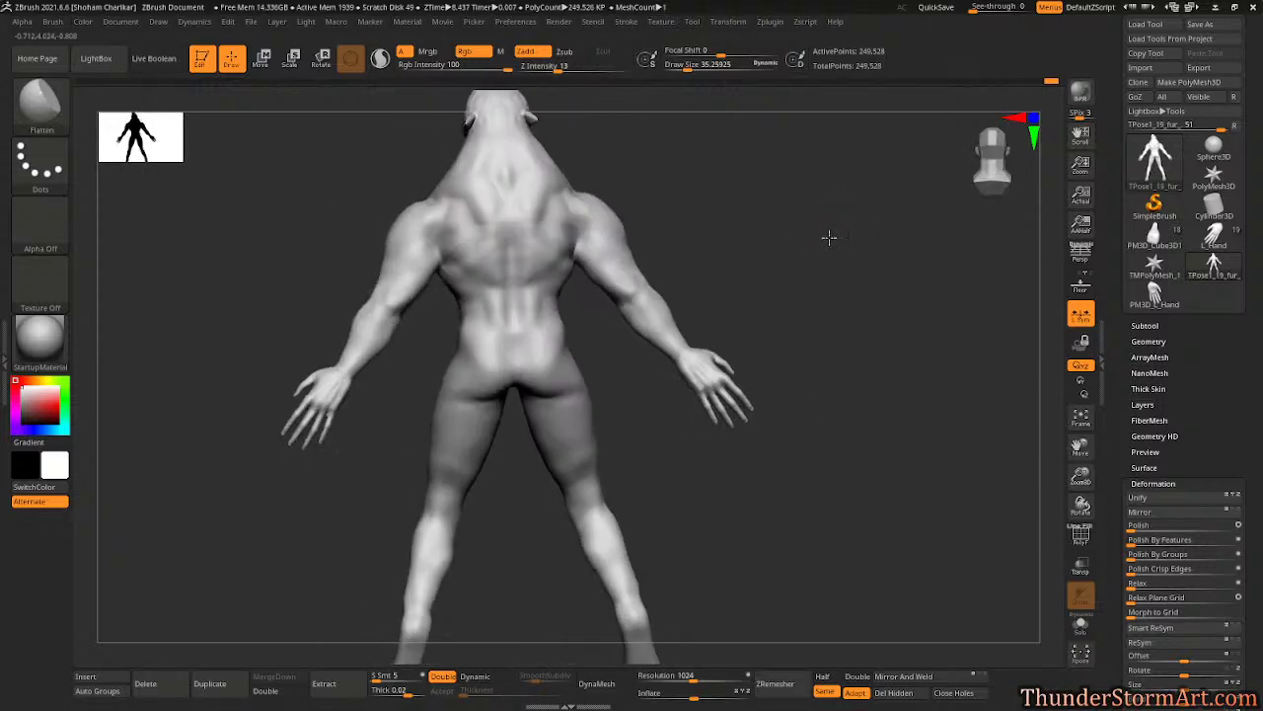
key("b")
key("c")
key("b")
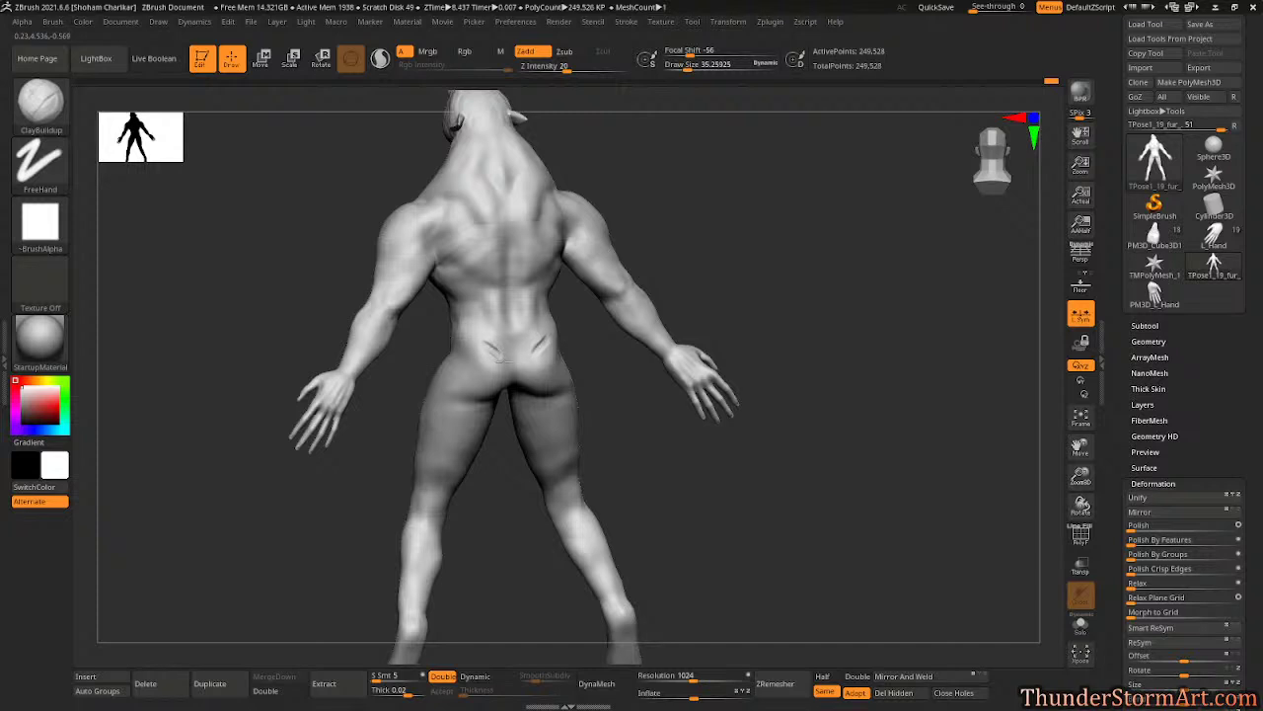
key("shift")
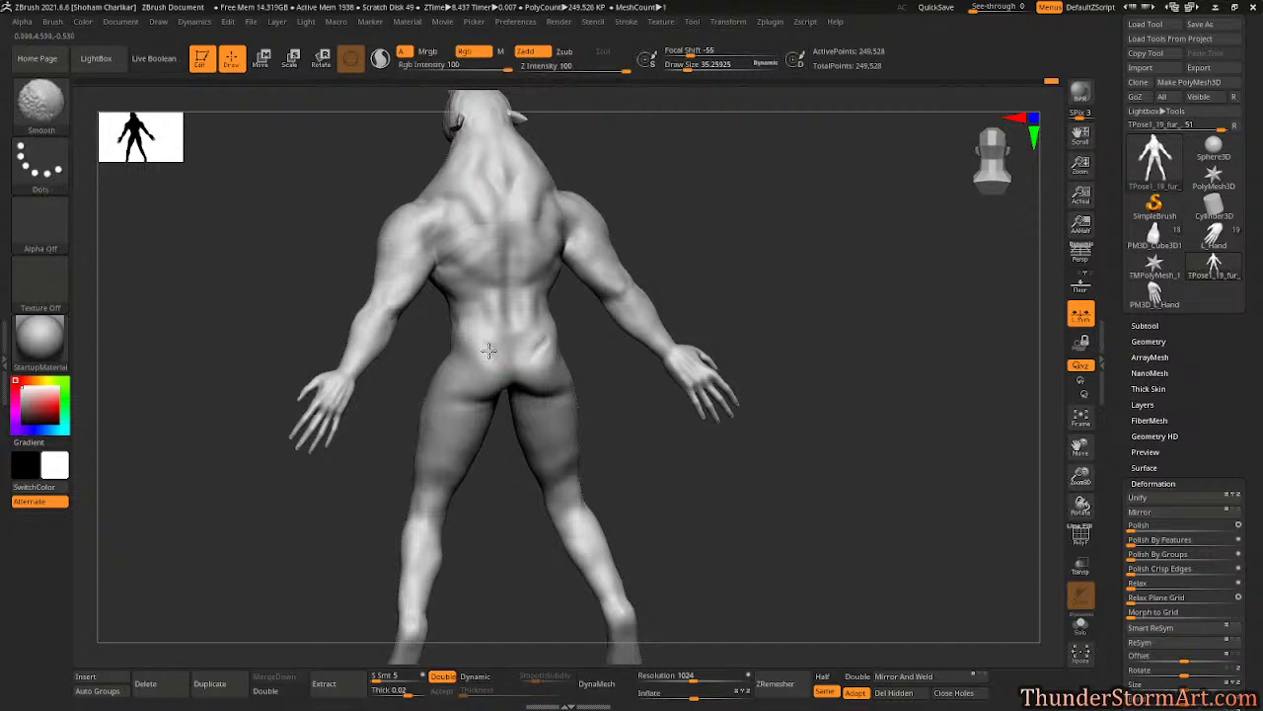
left_click_drag(491, 332, 491, 324)
- Rework the sacral area between the upper glutes with ClayBuildup at a draw size of about 65 and smooth it
mouse_move(688, 240)
left_mouse_down()
mouse_move(714, 207)
mouse_move(747, 228)
mouse_move(748, 217)
mouse_move(767, 247)
mouse_move(760, 240)
left_mouse_up()
key("s")
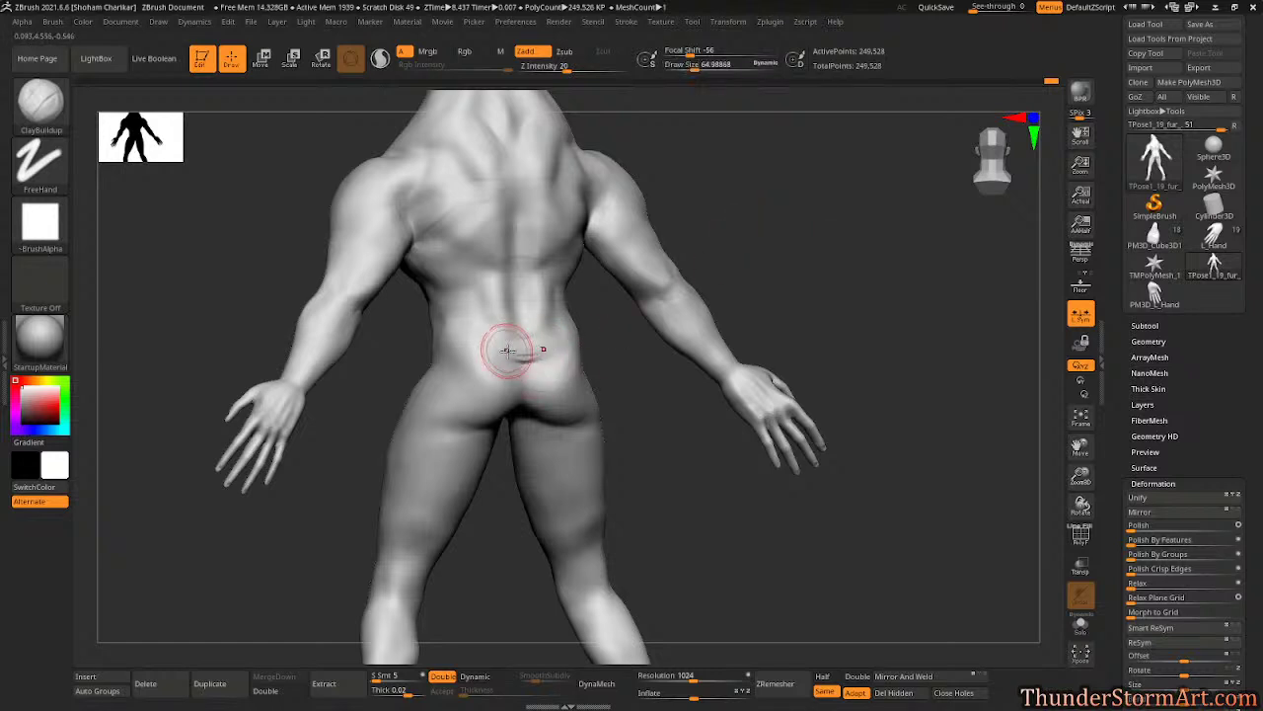
left_click_drag(525, 364, 527, 377)
key("ctrl+z")
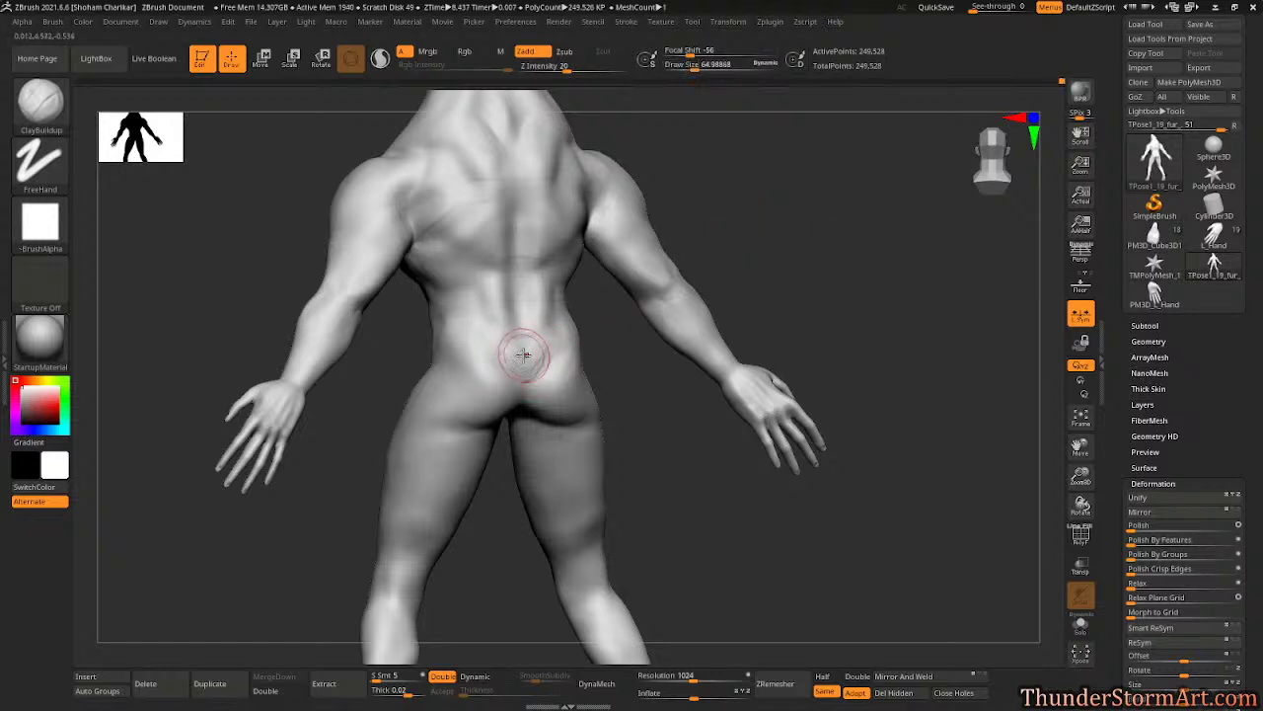
key("shift")
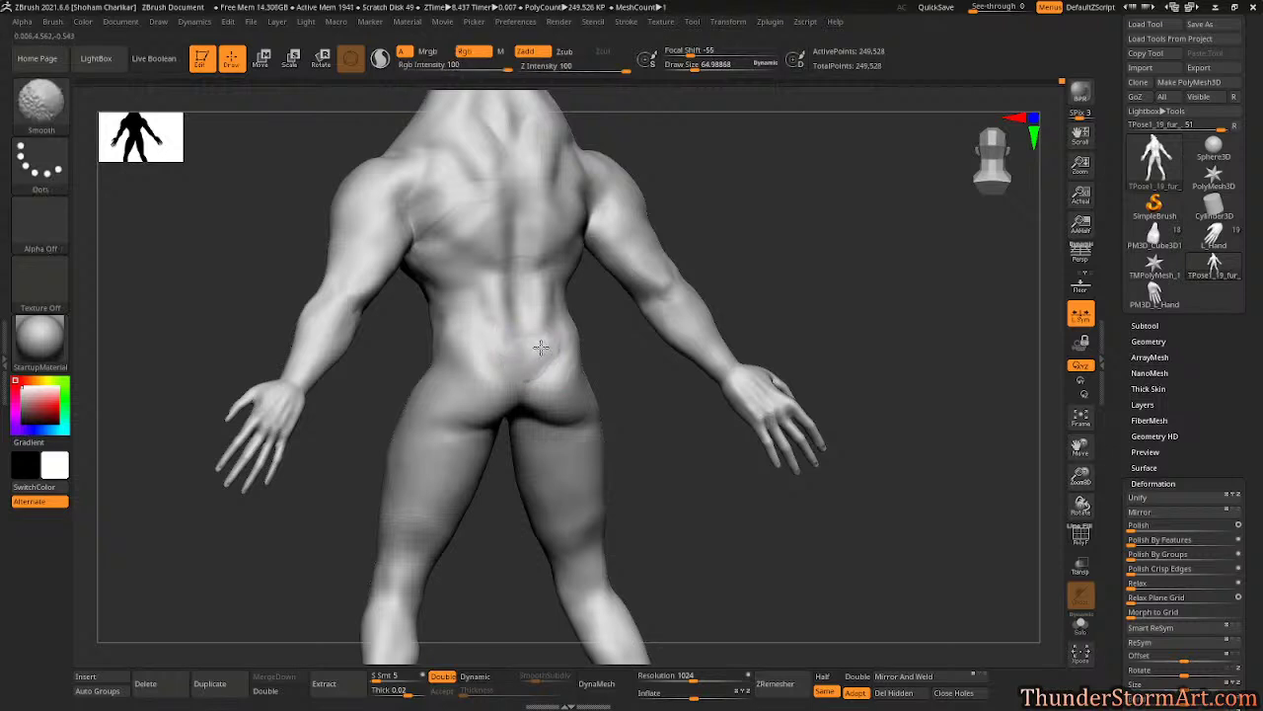
mouse_move(524, 343)
left_mouse_down()
mouse_move(517, 352)
mouse_move(561, 360)
left_mouse_up()
- Build up the hip muscles above the glutes at the sides of the waist with ClayBuildup
mouse_move(761, 207)
left_mouse_down("alt")
mouse_move(692, 188)
mouse_move(748, 223)
mouse_move(698, 223)
mouse_move(764, 220)
mouse_move(720, 239)
left_mouse_up("alt")
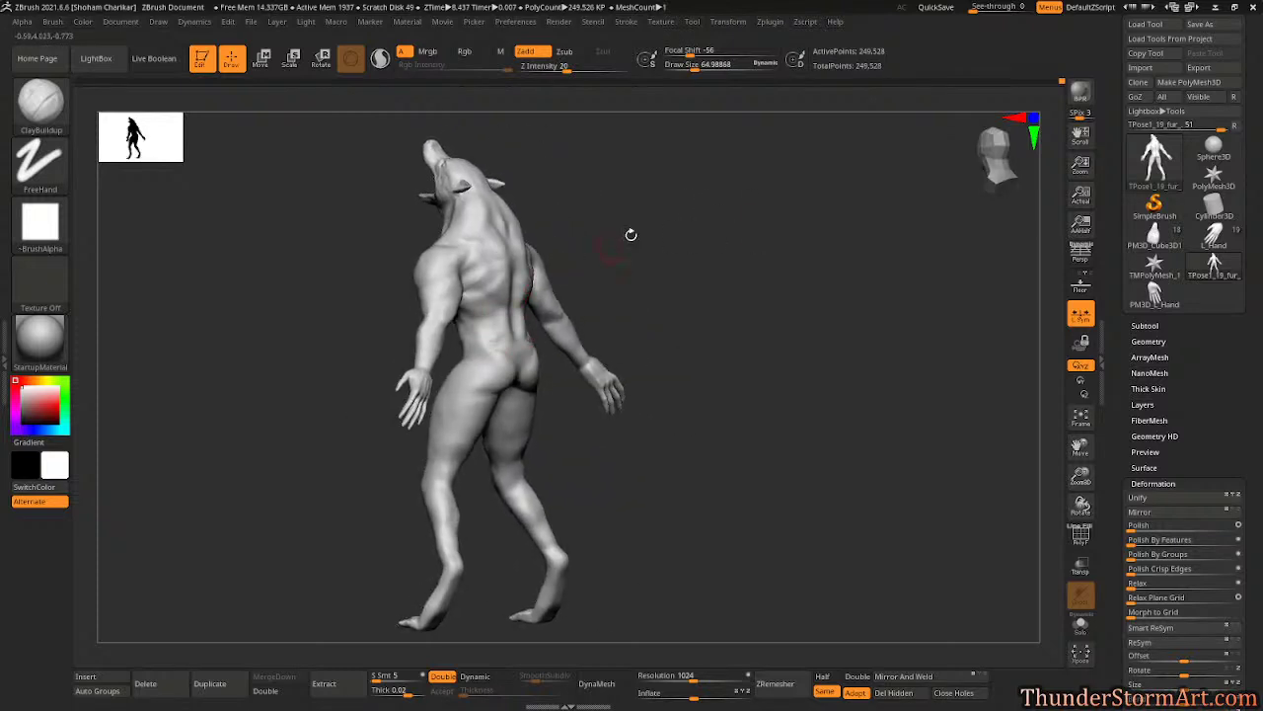
left_click_drag(630, 234, 632, 230)
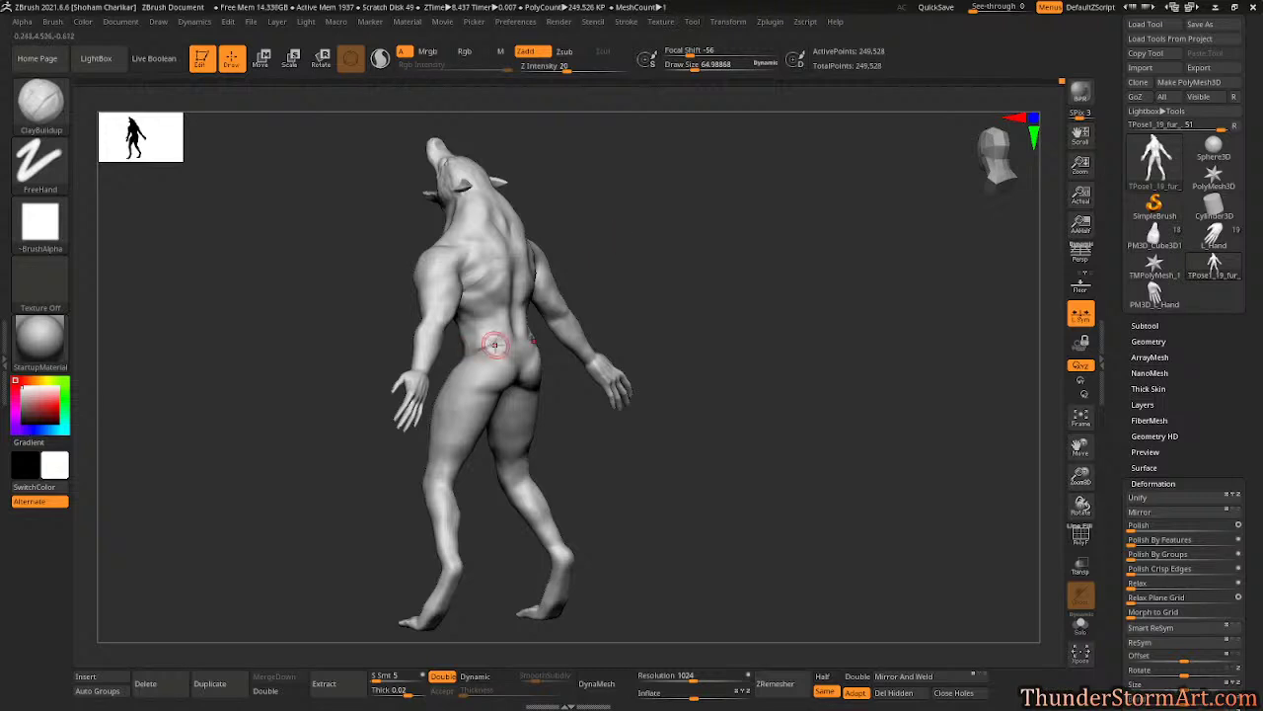
left_click_drag(583, 237, 529, 240)
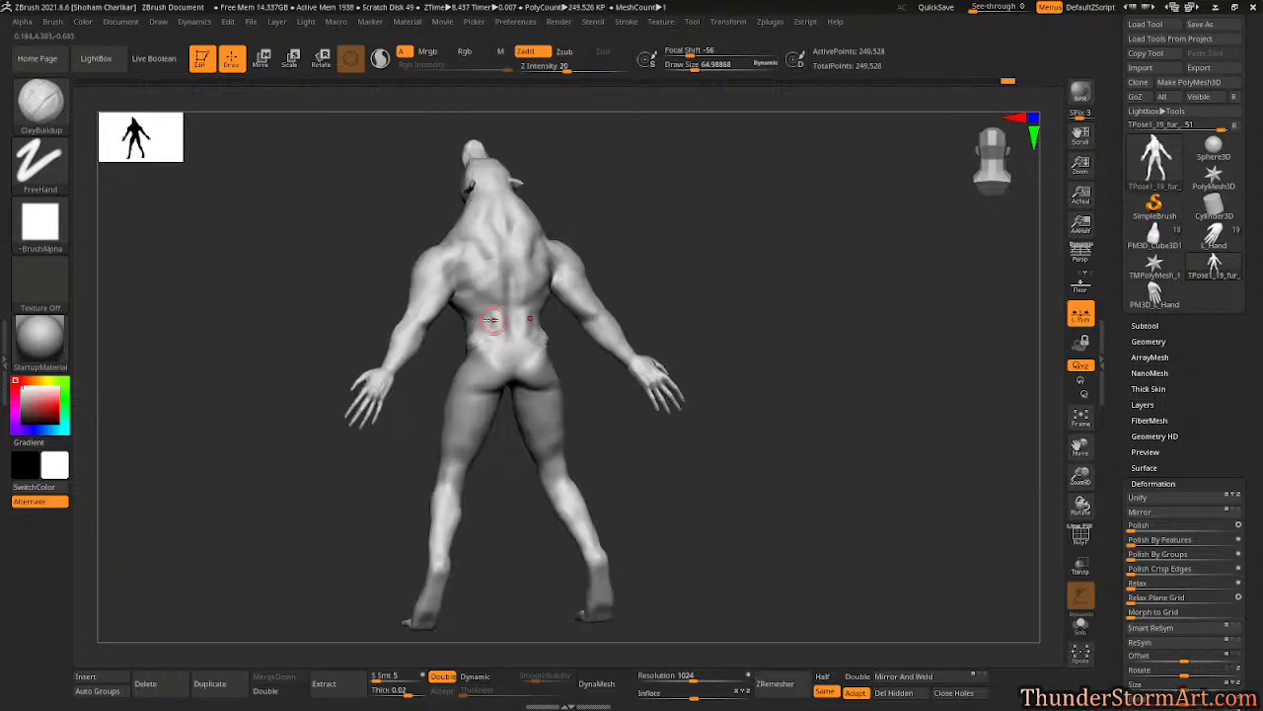
- Add ClayBuildup strokes on the flanks below the back muscles and smooth them into the lower back
left_click_drag(605, 191, 588, 192)
left_click_drag(456, 301, 487, 316)
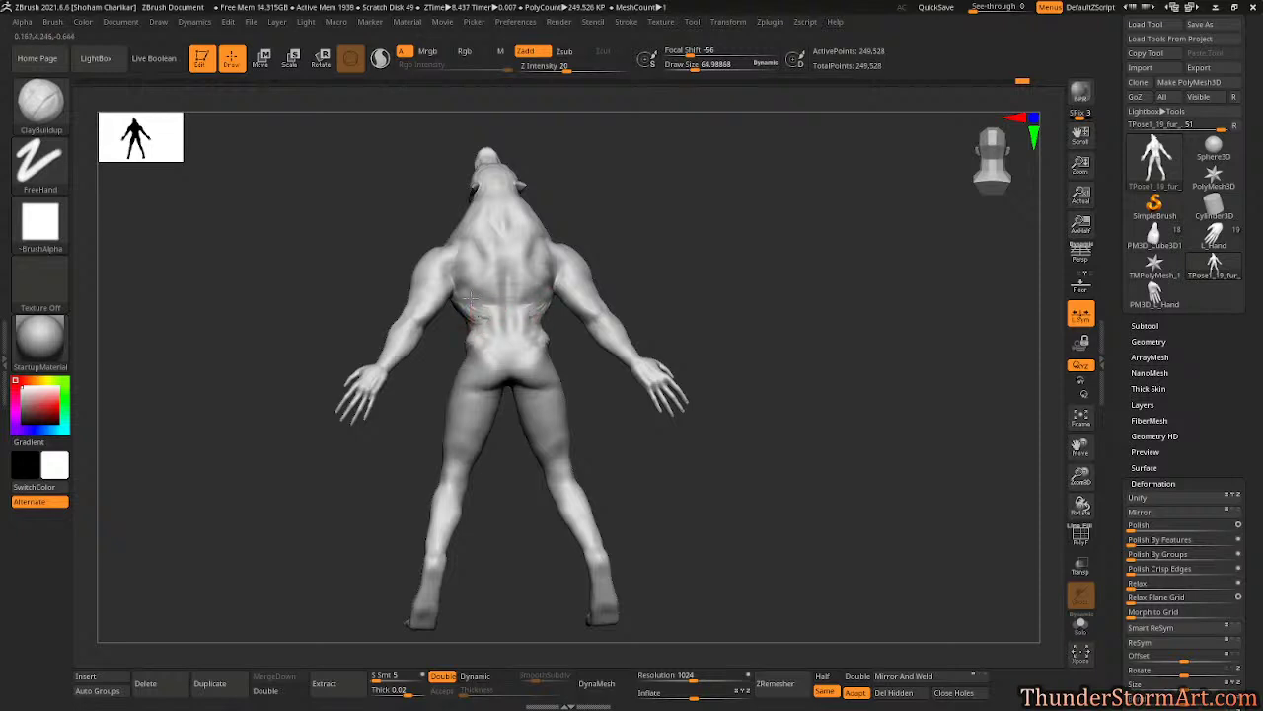
mouse_move(477, 316)
left_mouse_down()
mouse_move(456, 292)
mouse_move(494, 293)
left_mouse_up()
key("shift")
key("shift")
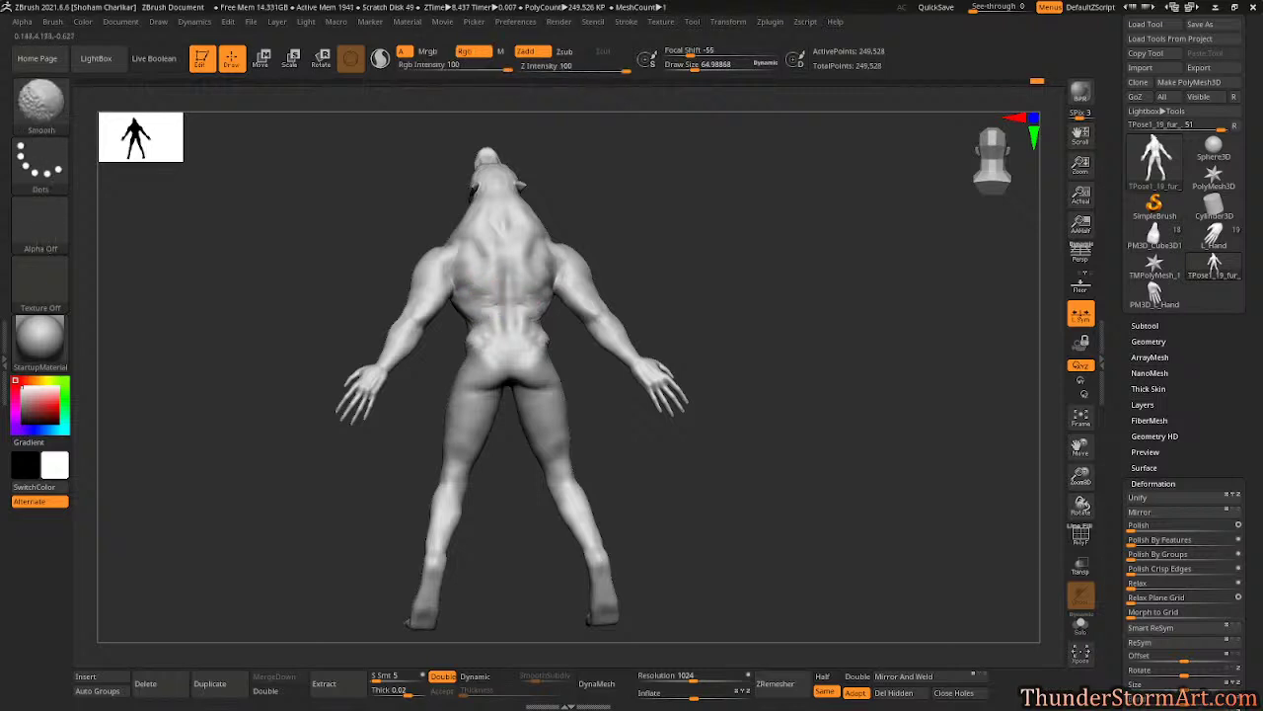
right_click_drag(519, 274, 592, 275)
key("shift")
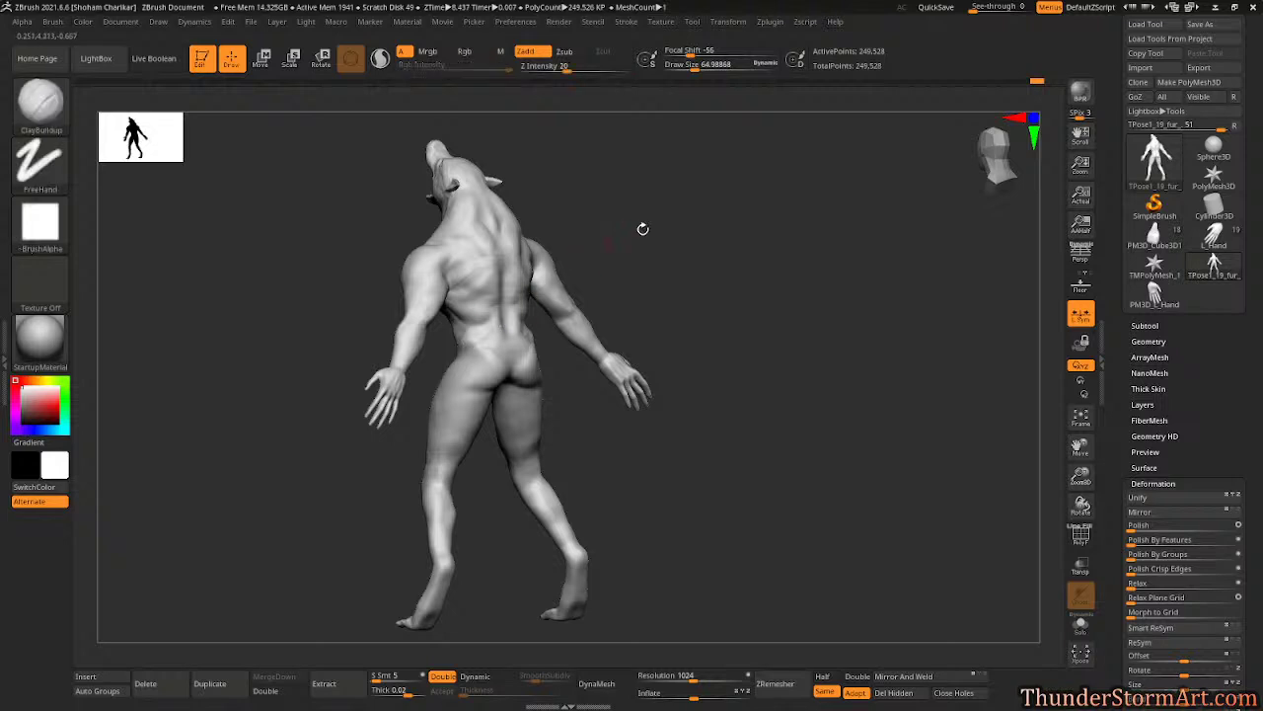
- Smooth the flanks and sides of the waist from the abdomen around to the lower back
mouse_move(642, 228)
left_mouse_down()
mouse_move(662, 221)
mouse_move(645, 217)
mouse_move(640, 239)
left_mouse_up()
mouse_move(487, 329)
right_mouse_down()
mouse_move(658, 208)
mouse_move(668, 246)
mouse_move(490, 351)
right_mouse_up()
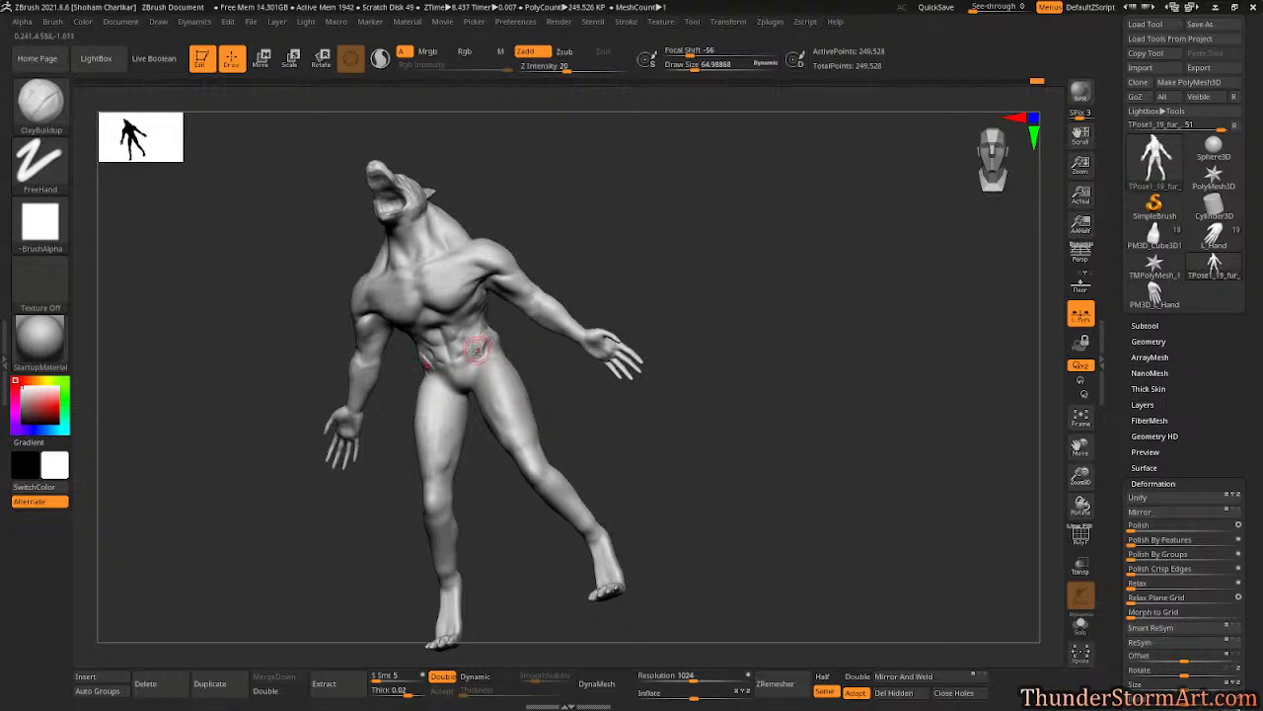
key("shift")
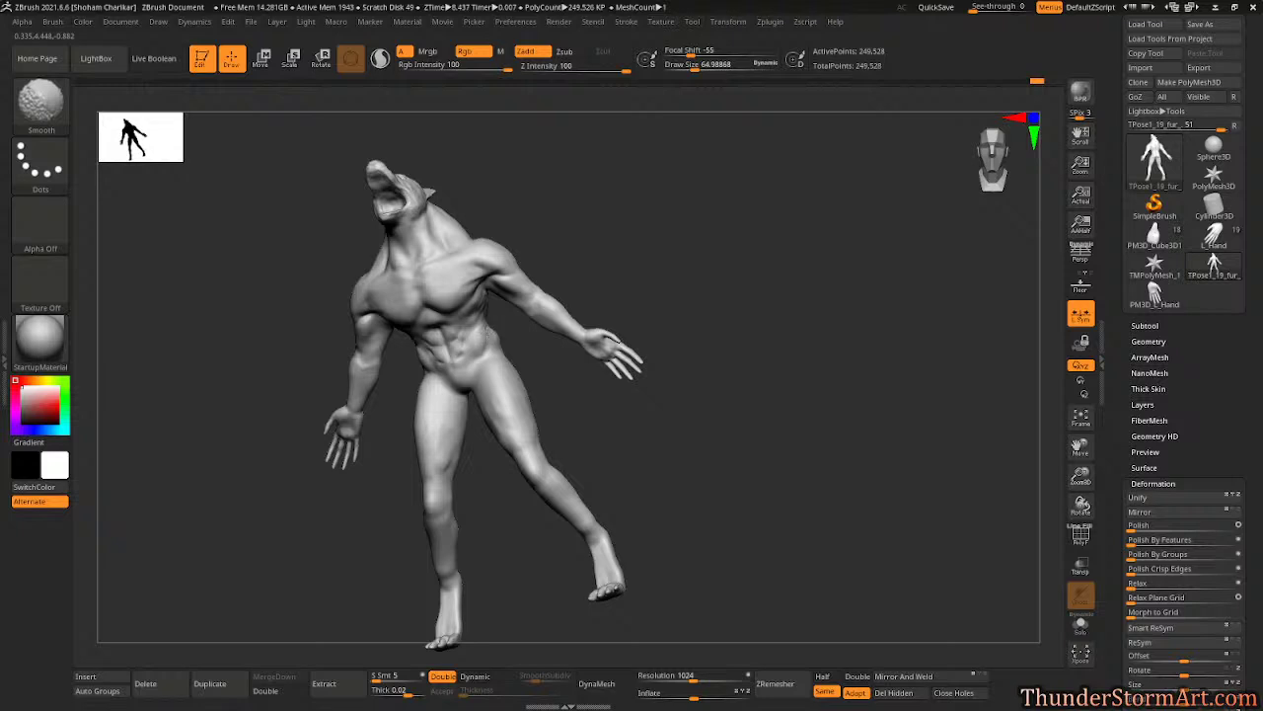
left_click_drag(486, 332, 528, 340, "shift")
left_click_drag(528, 340, 335, 352)
left_click_drag(484, 357, 486, 335, "shift")
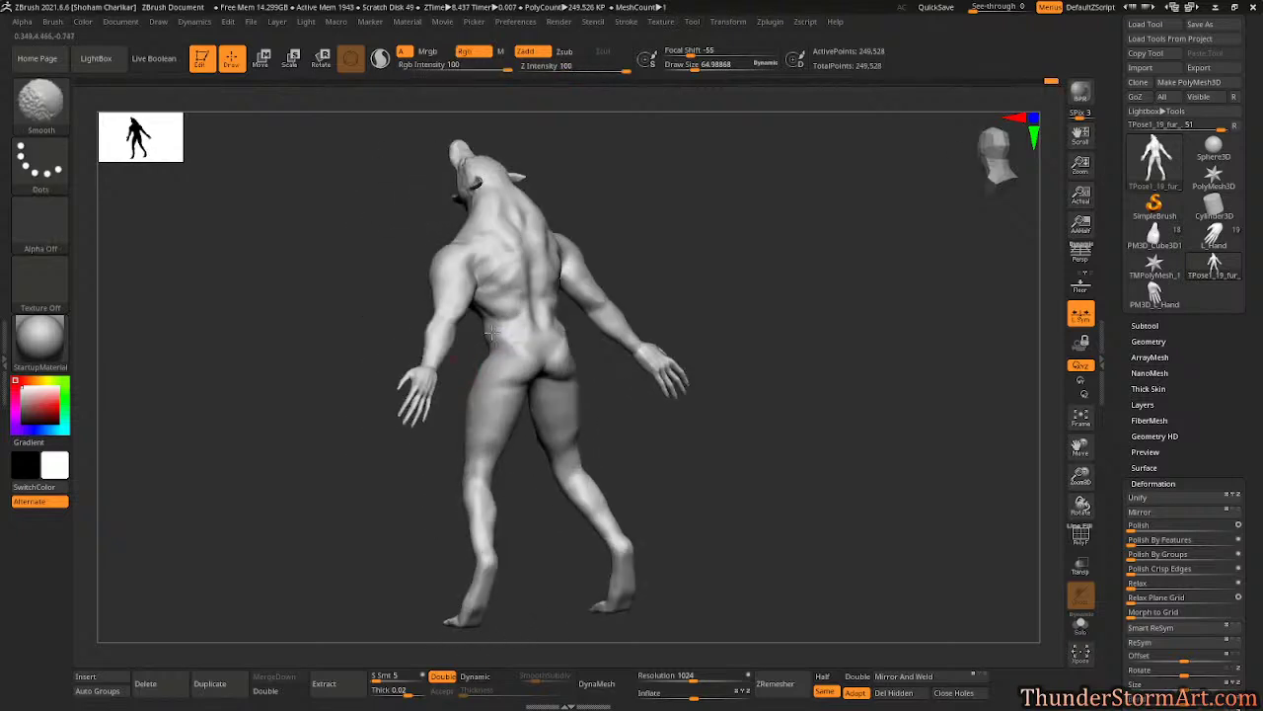
key("shift")
mouse_move(682, 223)
left_mouse_down()
mouse_move(756, 208)
mouse_move(521, 351)
left_mouse_up()
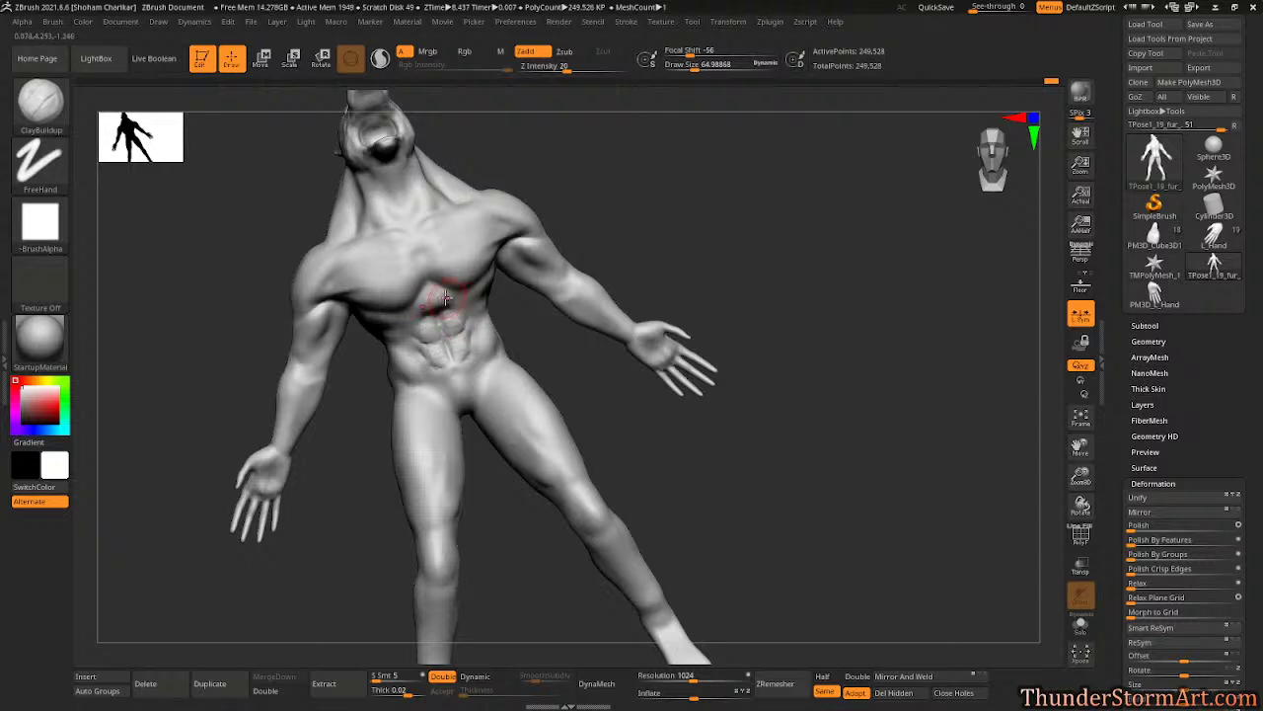
- Refine the abdominal muscles below the chest with ClayBuildup strokes and smooth them
key("shift")
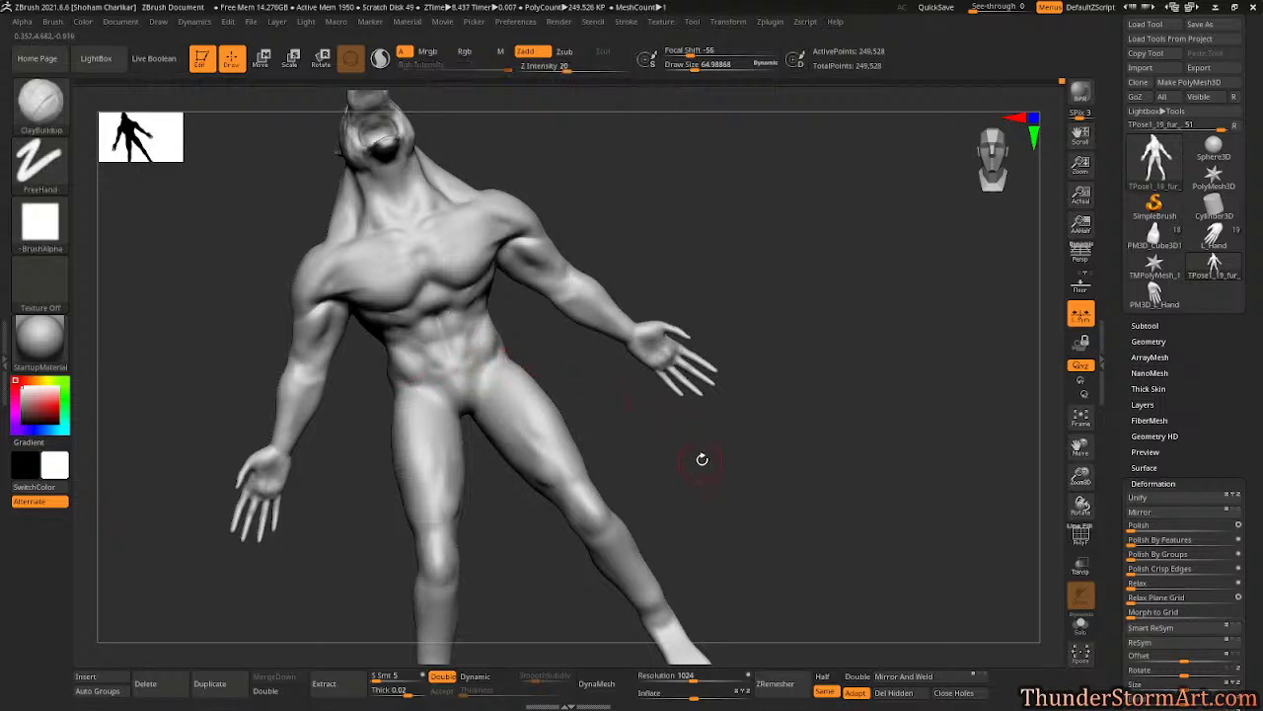
left_click_drag(701, 459, 632, 428, "alt")
left_click_drag(804, 343, 808, 373, "alt")
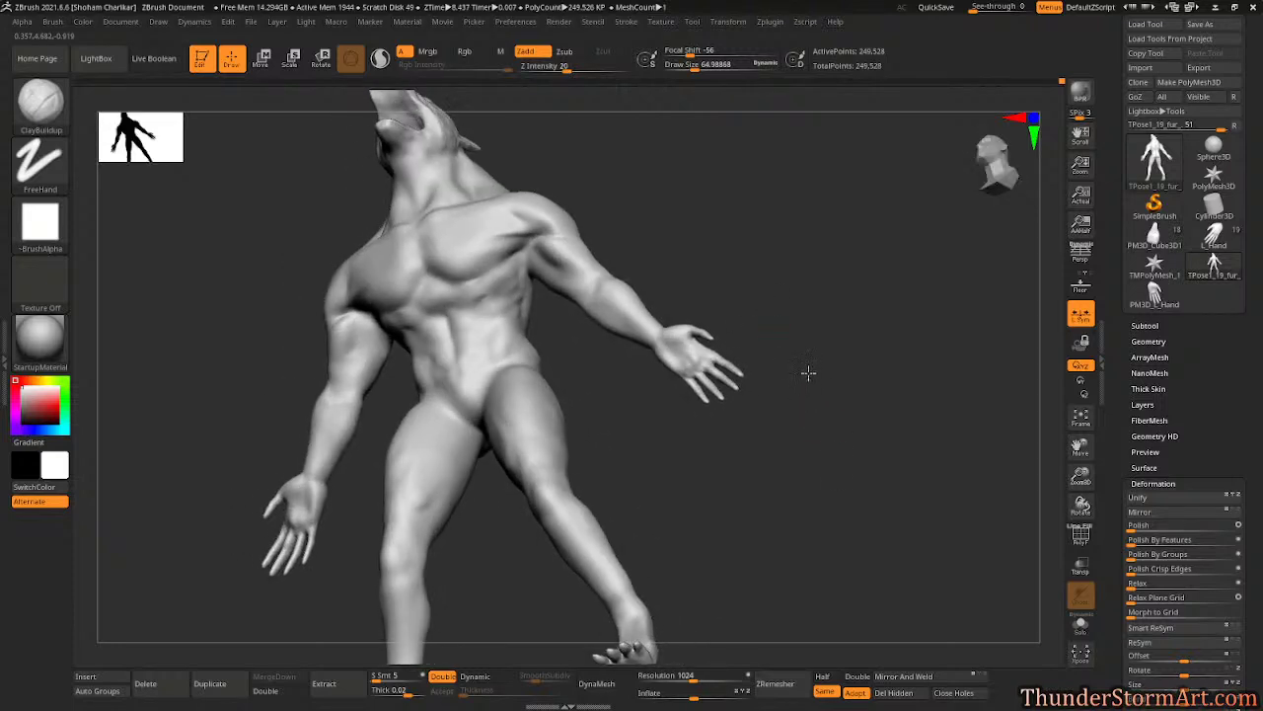
left_click_drag(473, 299, 488, 308, "shift")
- Carve the grooves between the upper pectorals and front deltoids with DamStandard at a draw size of about 65 and soften them
mouse_move(755, 183)
left_mouse_down("alt")
mouse_move(701, 170)
mouse_move(744, 228)
mouse_move(714, 211)
mouse_move(721, 277)
mouse_move(743, 276)
left_mouse_up("alt")
key("b")
key("d")
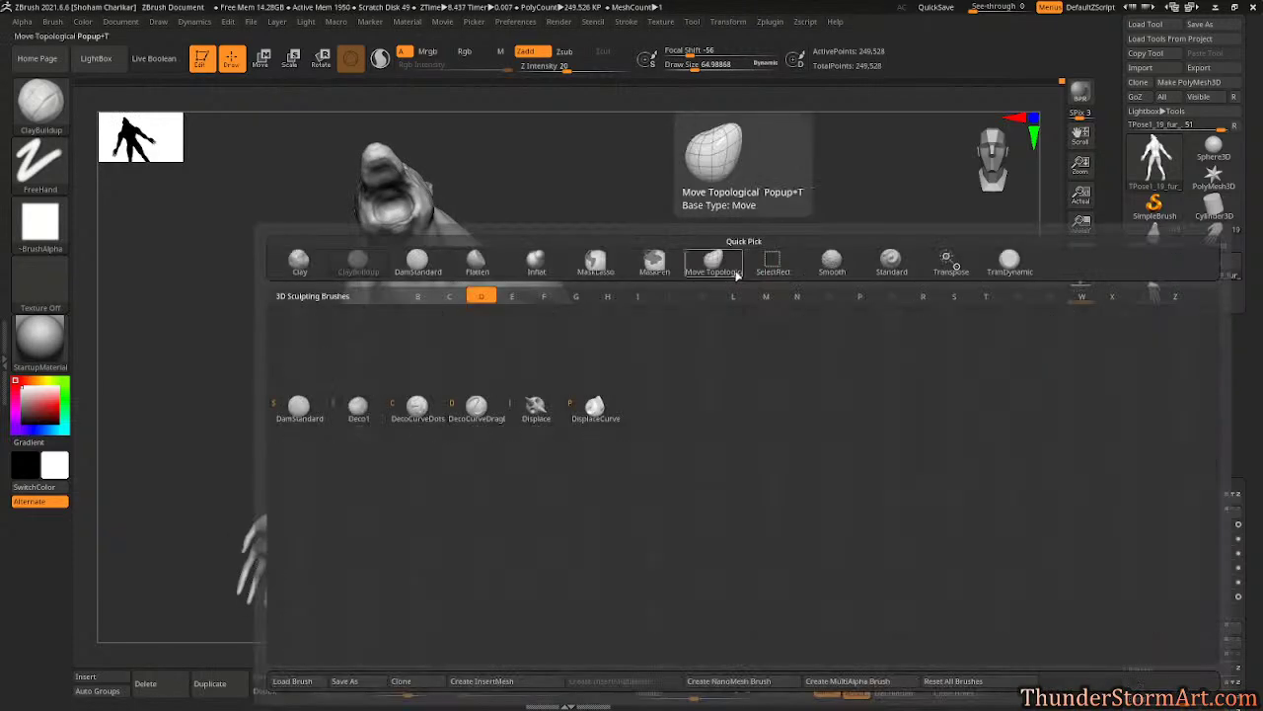
key("s")
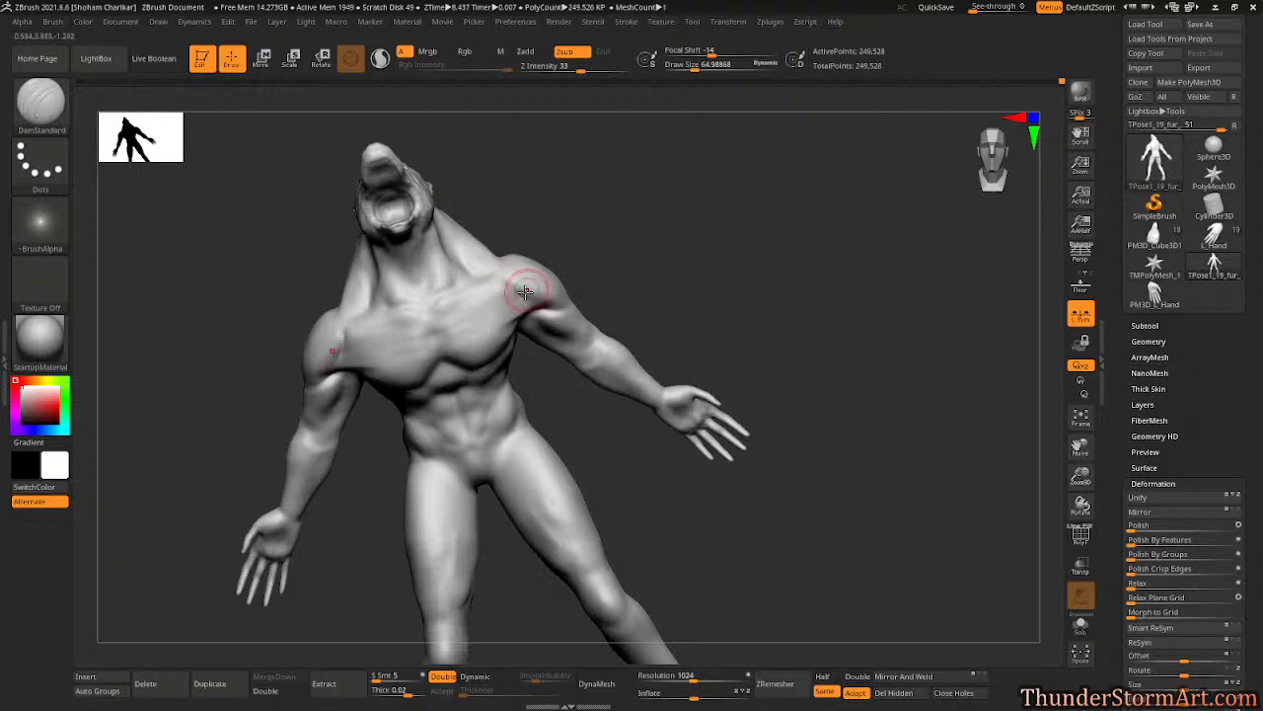
left_click_drag(522, 294, 495, 287)
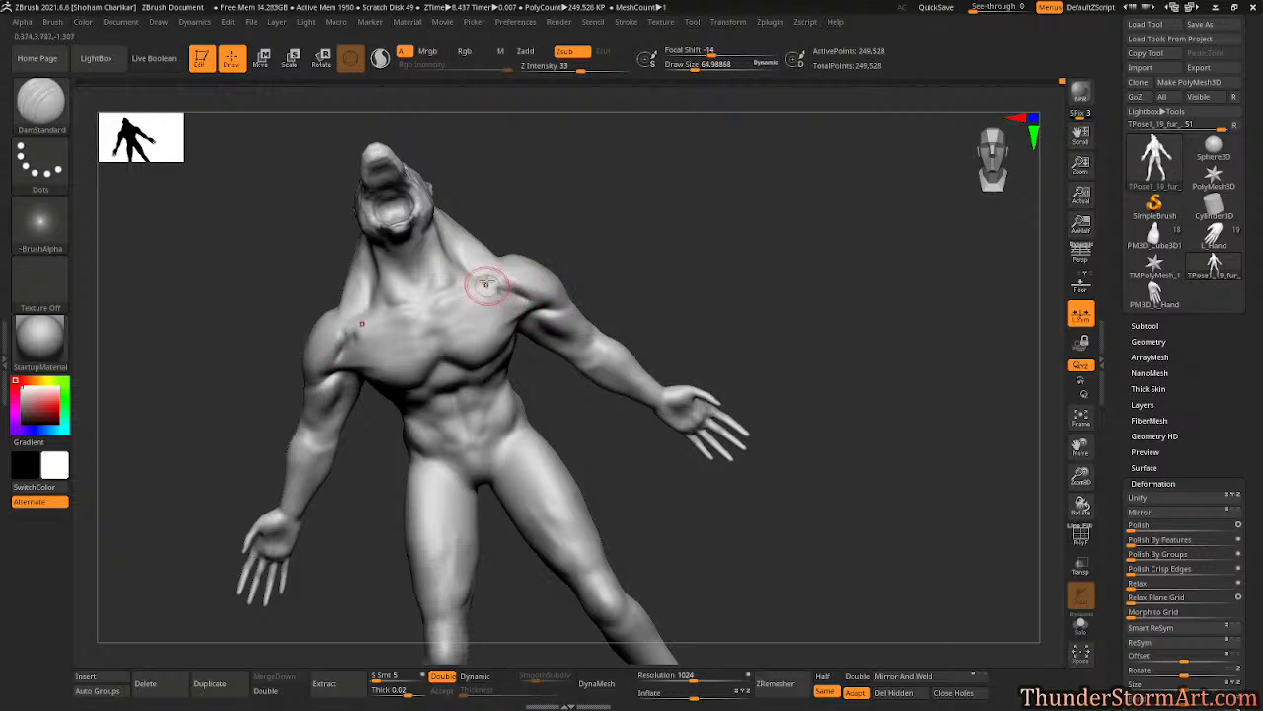
mouse_move(576, 243)
left_mouse_down()
mouse_move(583, 208)
mouse_move(578, 241)
left_mouse_up()
left_click_drag(448, 310, 535, 305)
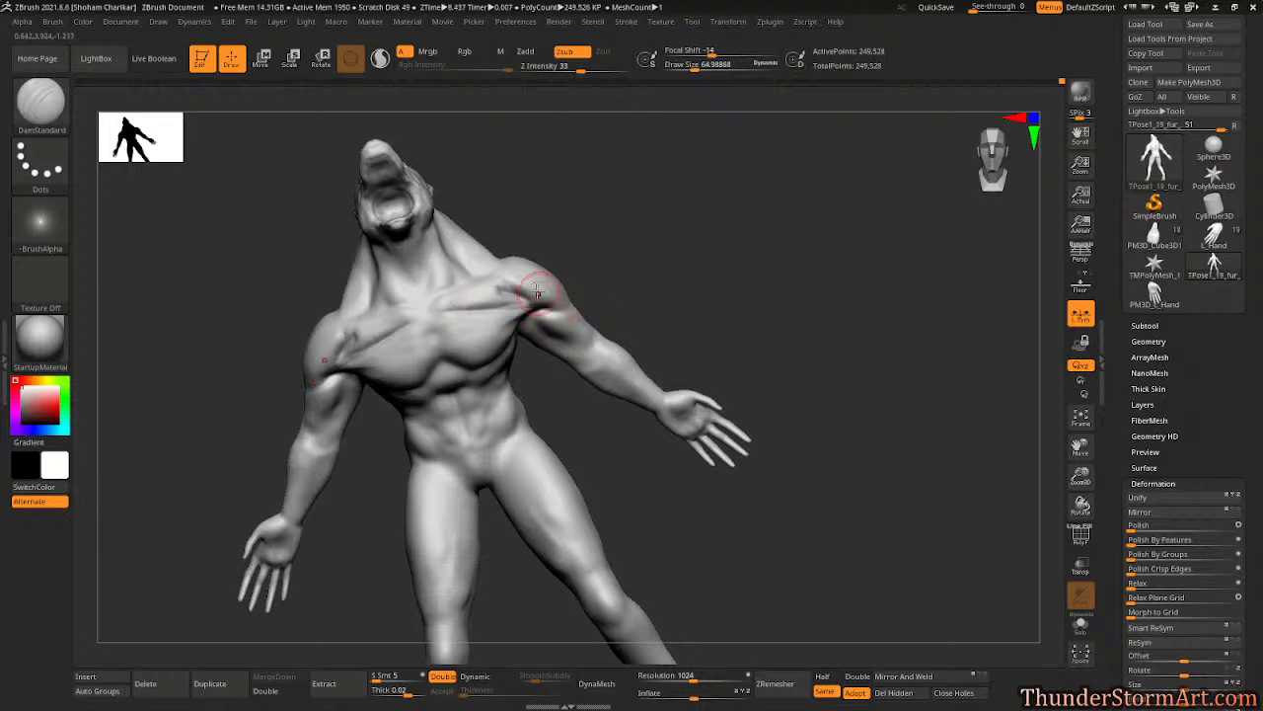
mouse_move(443, 302)
left_mouse_down("shift")
mouse_move(375, 341)
mouse_move(351, 336)
left_mouse_up("shift")
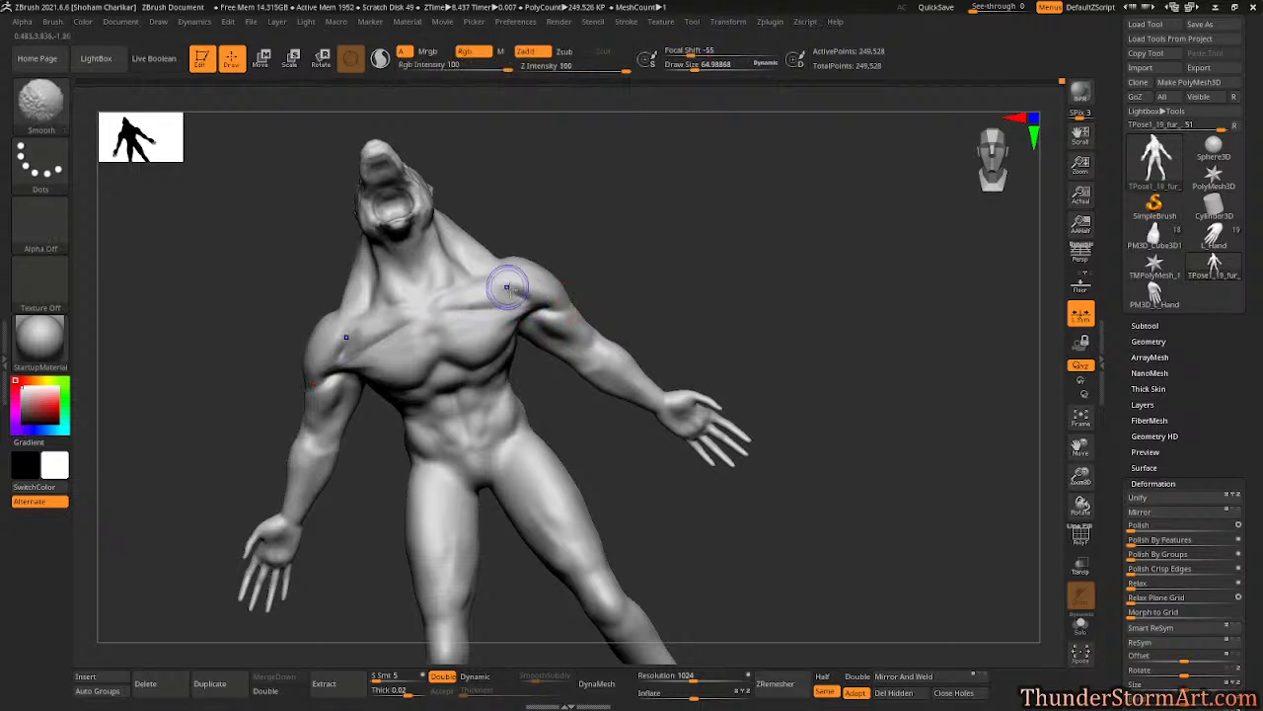
- Adjust the shape of the front shoulder near the armpit with Move Topological at a draw size of about 96
mouse_move(638, 224)
left_mouse_down()
mouse_move(621, 234)
mouse_move(632, 246)
mouse_move(604, 223)
mouse_move(624, 228)
mouse_move(624, 274)
mouse_move(626, 248)
left_mouse_up()
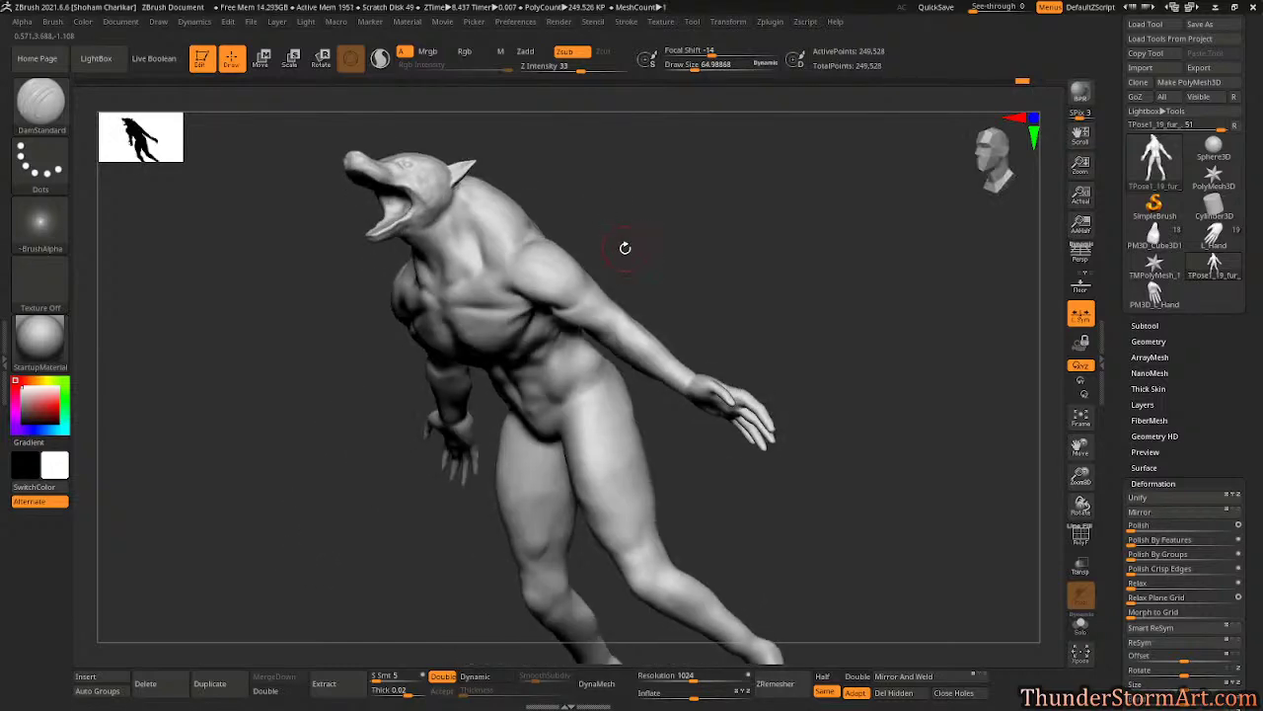
key("b")
key("m")
key("t")
key("s")
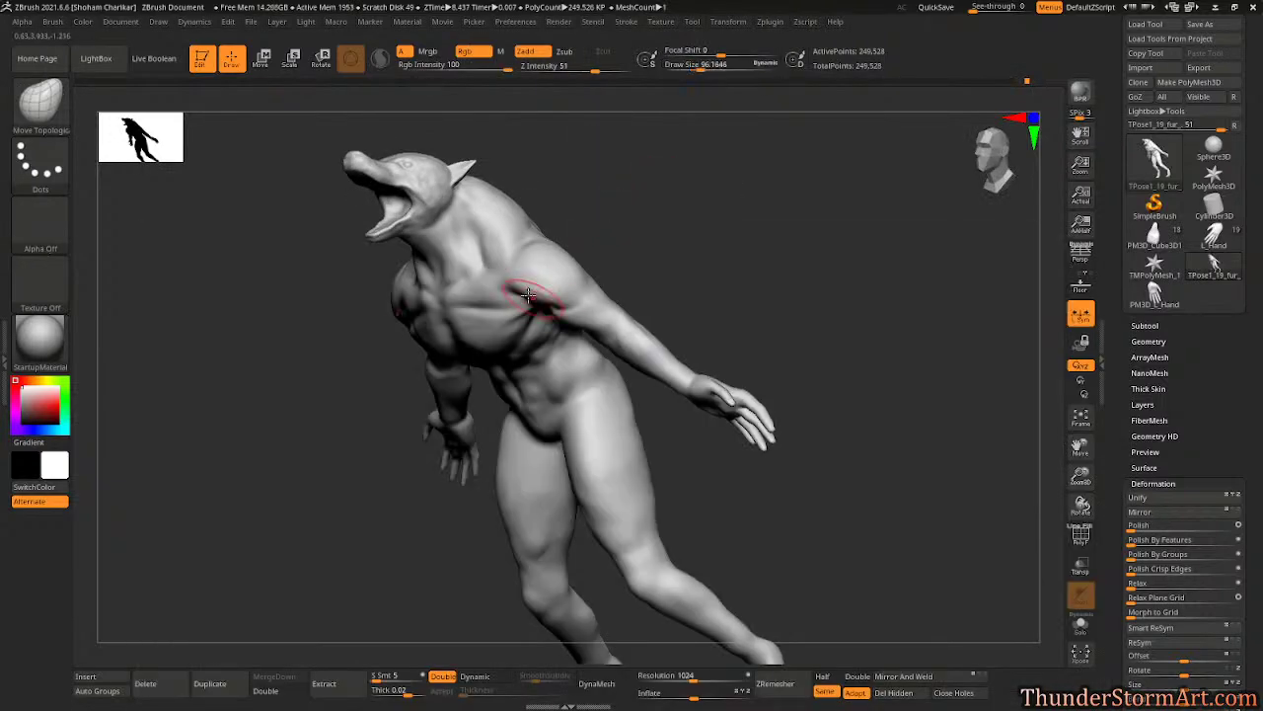
- Carve the shoulder creases near the outer ends of the collarbones with DamStandard at a draw size of about 42 and smooth them
mouse_move(576, 239)
left_mouse_down()
mouse_move(661, 188)
mouse_move(657, 177)
mouse_move(612, 240)
left_mouse_up()
key("b")
key("s")
key("s")
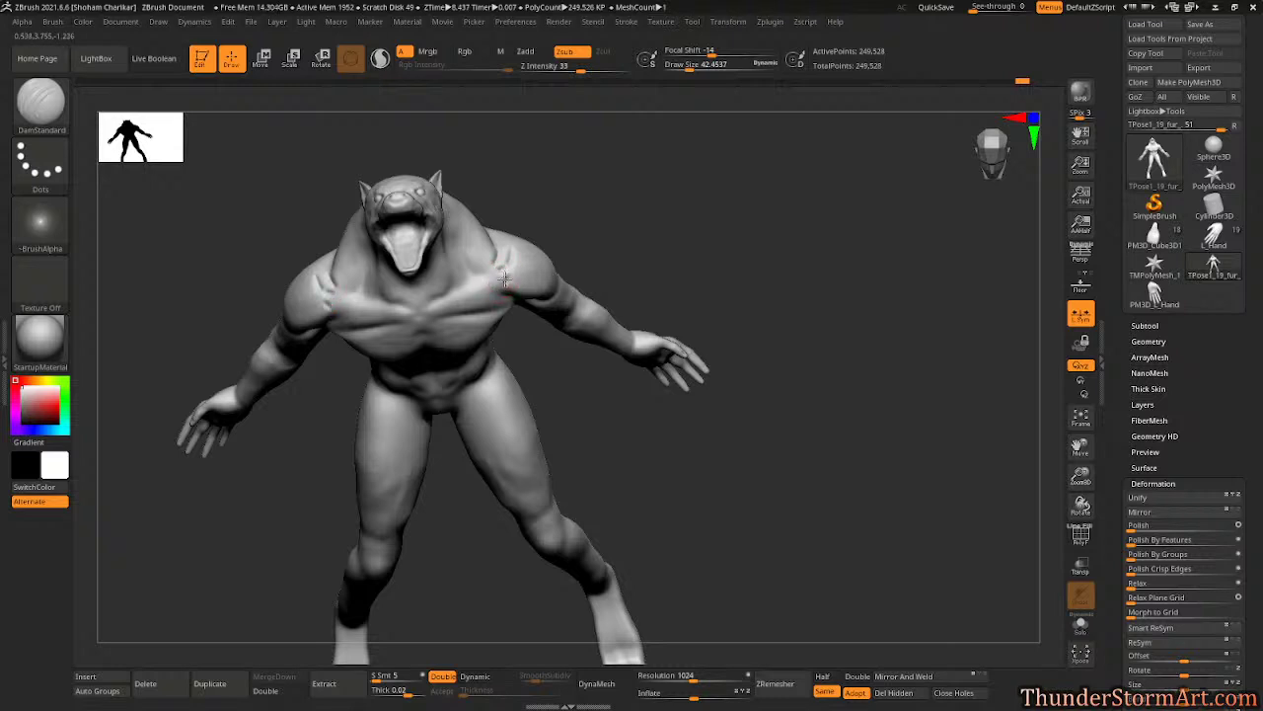
key("shift")
mouse_move(510, 247)
left_mouse_down()
mouse_move(536, 239)
mouse_move(578, 121)
mouse_move(549, 259)
left_mouse_up()
- Build up the front deltoids where they meet the chest with ClayBuildup at a draw size of about 35 and smooth them
key("b")
key("c")
key("b")
key("s")
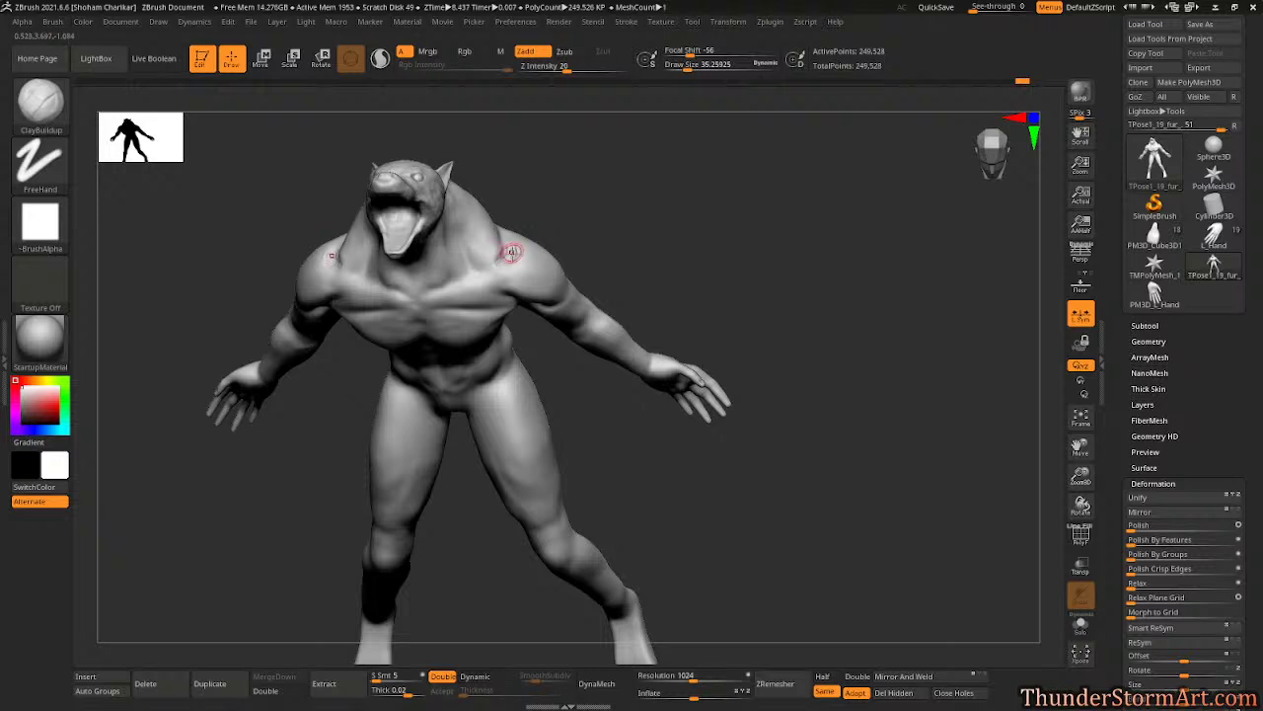
left_click_drag(500, 283, 529, 299)
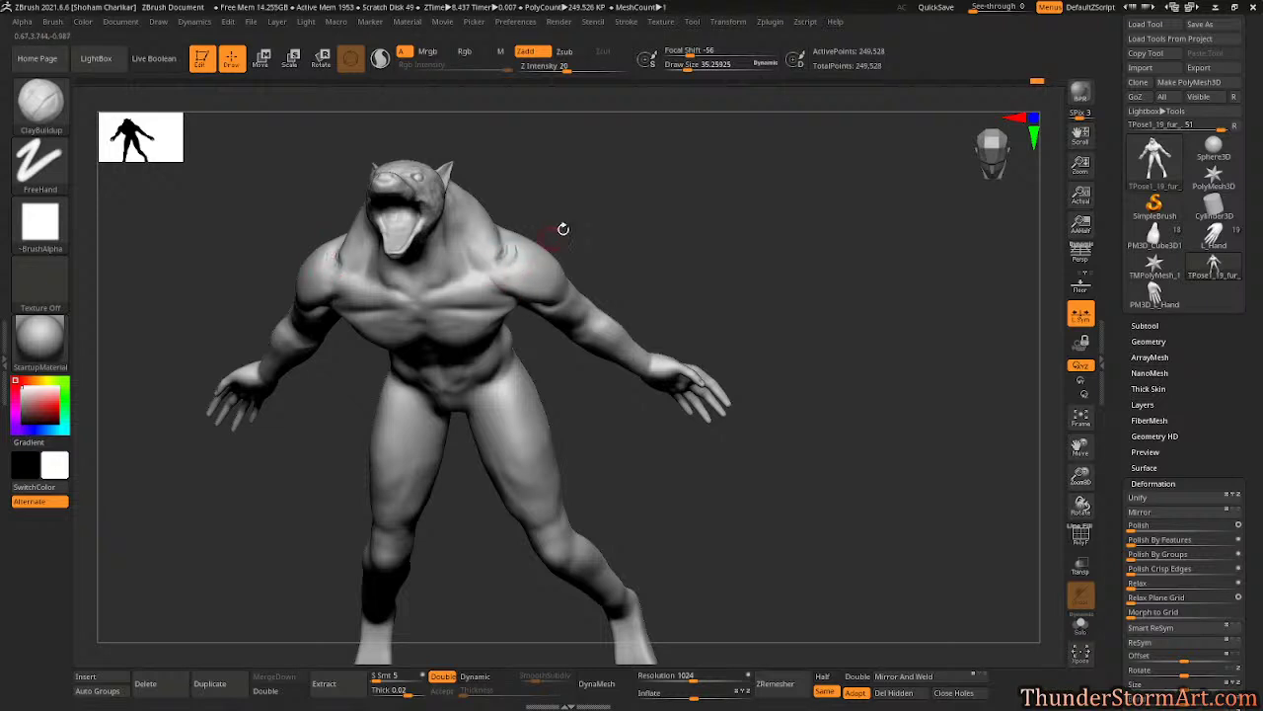
left_click_drag(561, 230, 503, 215)
left_click_drag(508, 291, 545, 307)
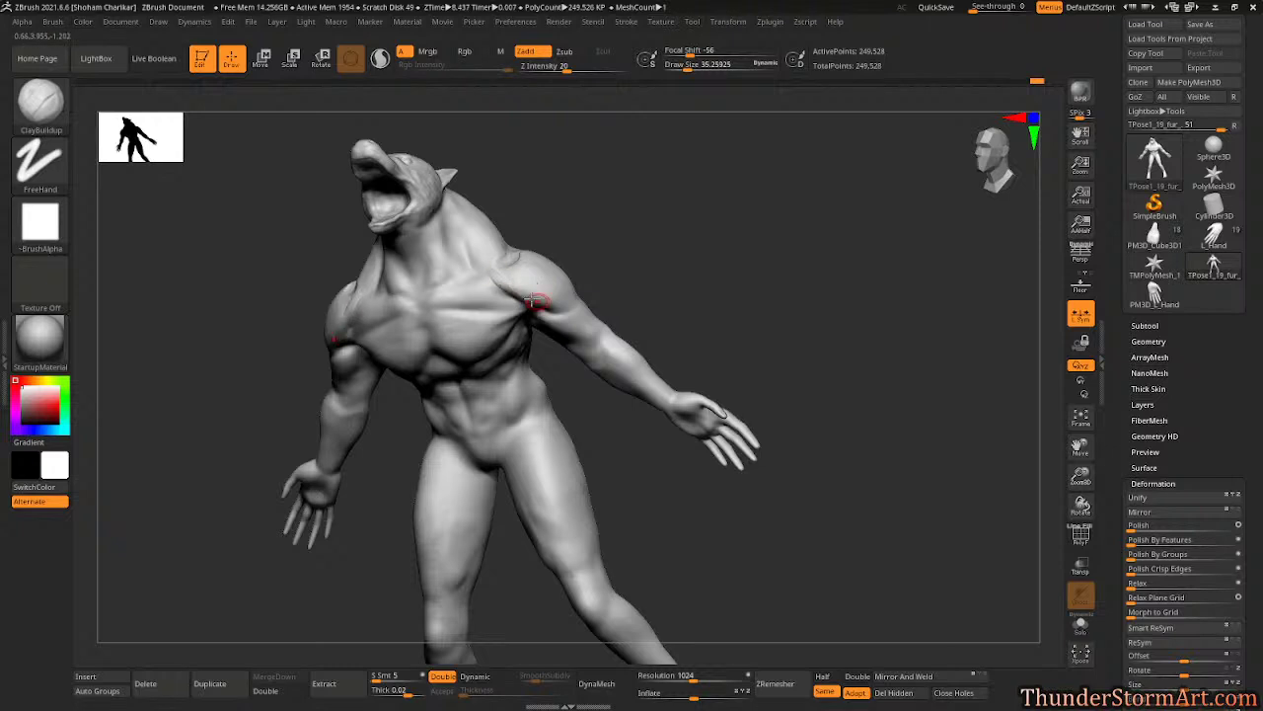
key("shift")
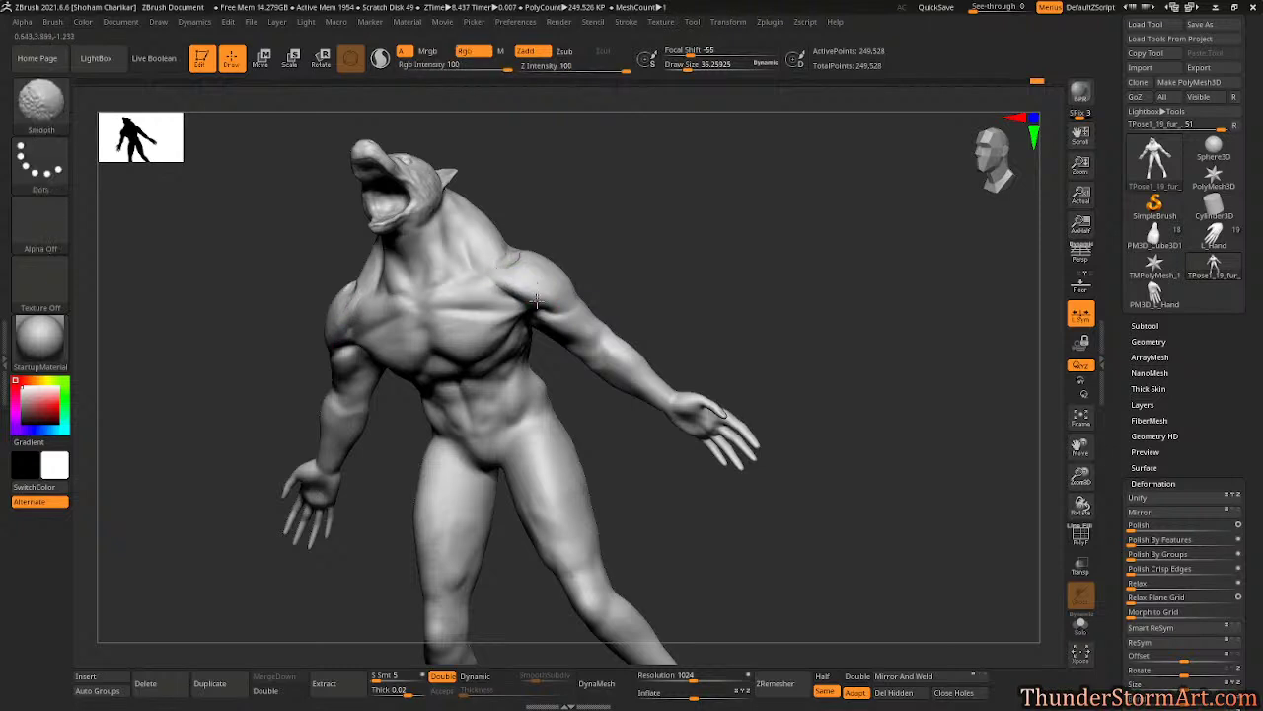
- Add ClayBuildup strokes over the top and outer side of the deltoids and smooth them into the shoulders
left_click_drag(593, 202, 570, 265)
key("shift")
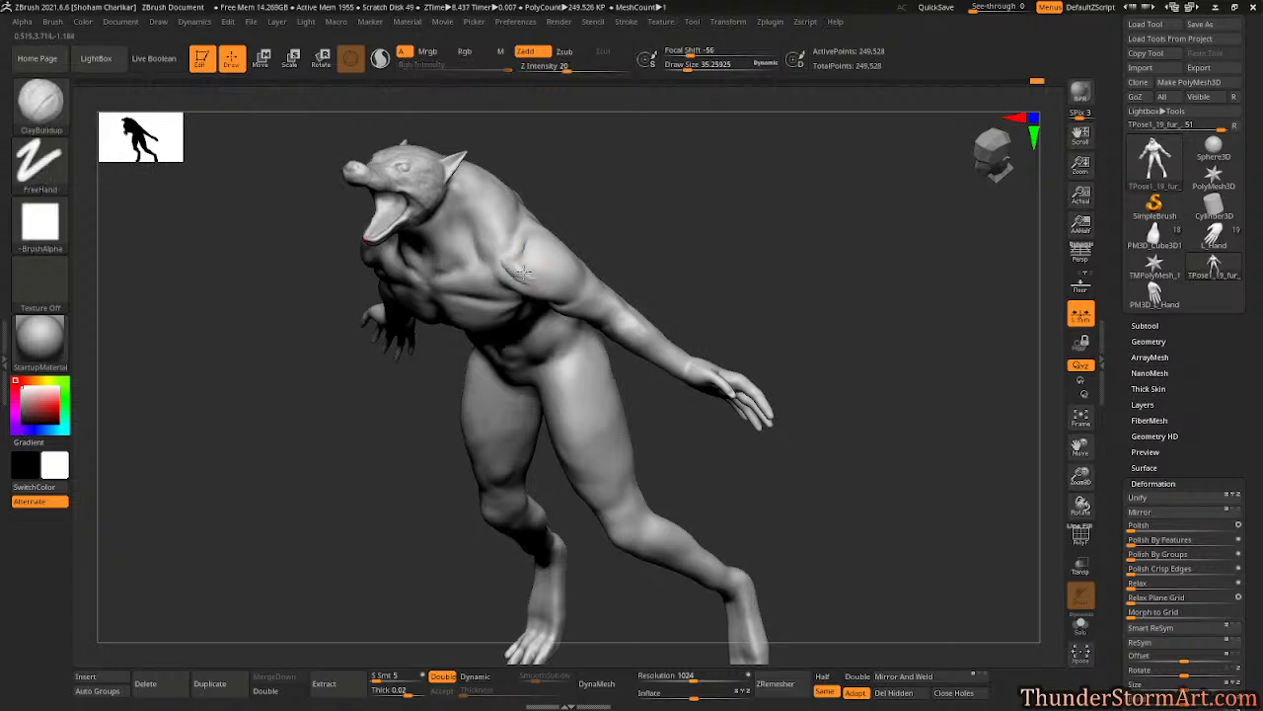
key("shift")
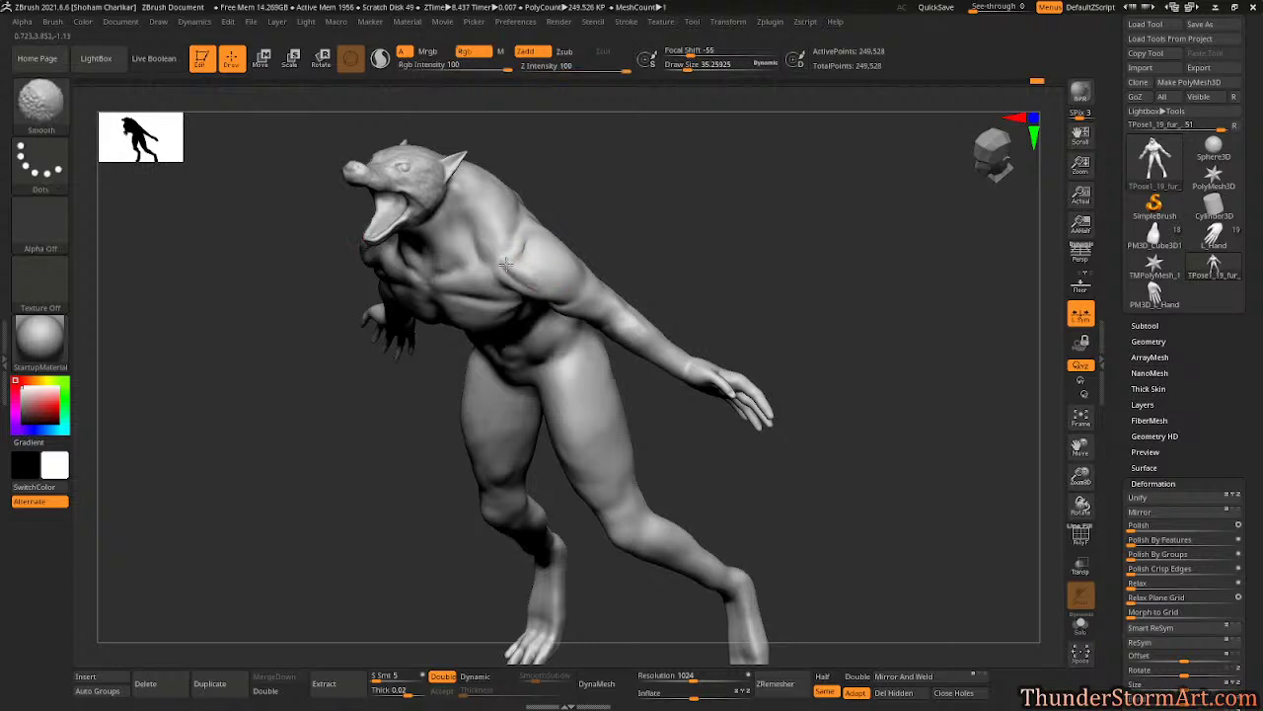
mouse_move(504, 262)
left_mouse_down()
mouse_move(548, 237)
mouse_move(543, 223)
left_mouse_up()
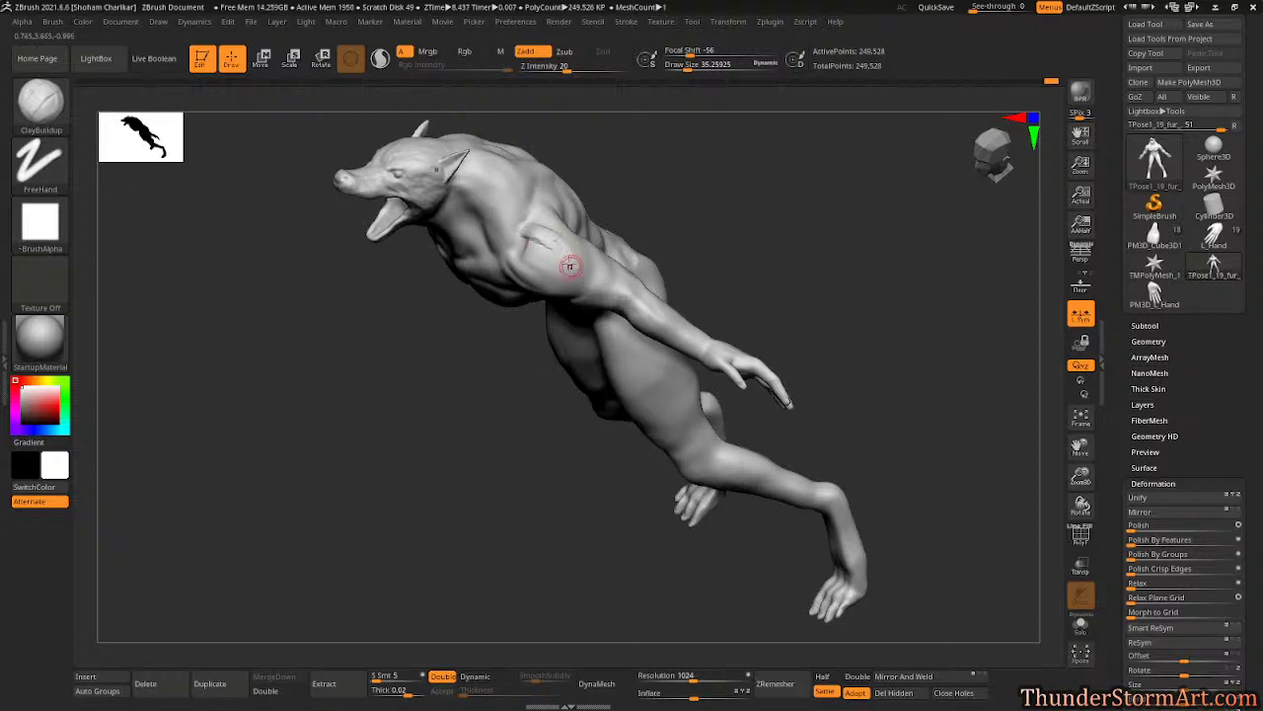
key("shift")
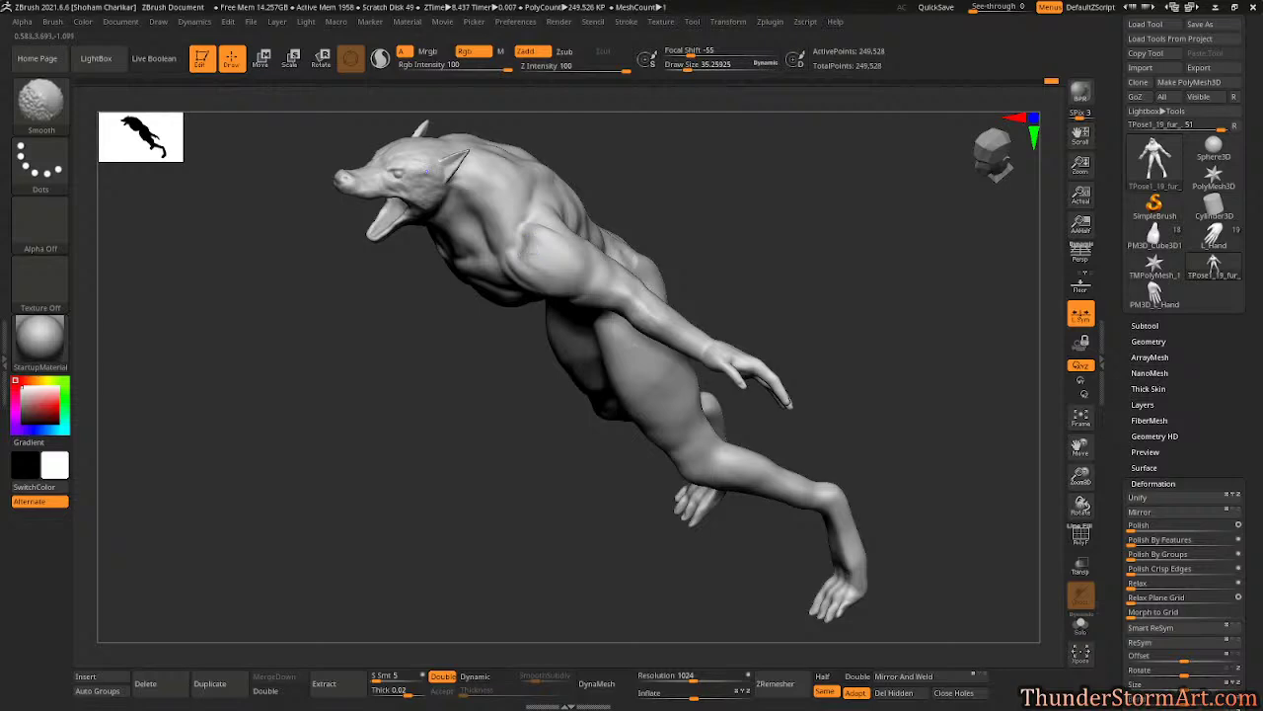
- Define the rear deltoids and upper arms from behind with ClayBuildup and smooth the strokes
mouse_move(610, 188)
left_mouse_down()
mouse_move(705, 141)
mouse_move(527, 404)
mouse_move(553, 231)
mouse_move(582, 244)
mouse_move(578, 256)
left_mouse_up()
mouse_move(567, 213)
left_mouse_down()
mouse_move(575, 226)
mouse_move(563, 212)
mouse_move(575, 199)
mouse_move(576, 223)
left_mouse_up()
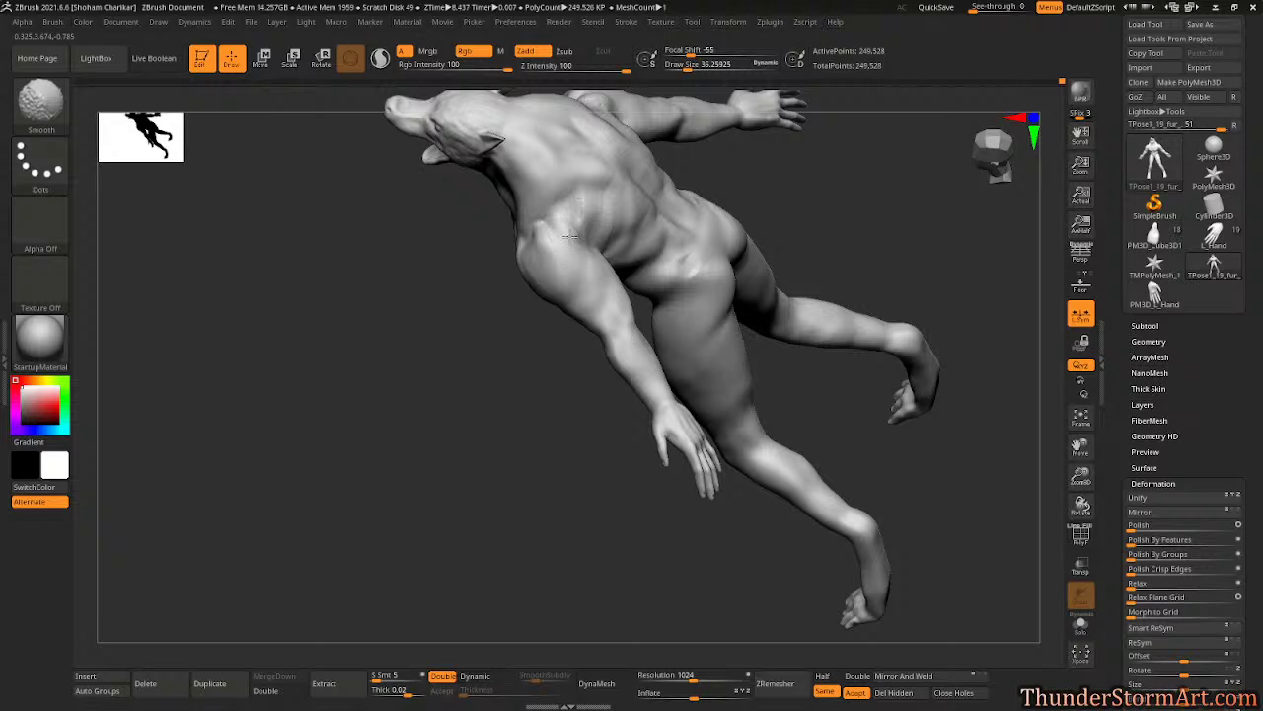
left_click_drag(544, 404, 575, 255)
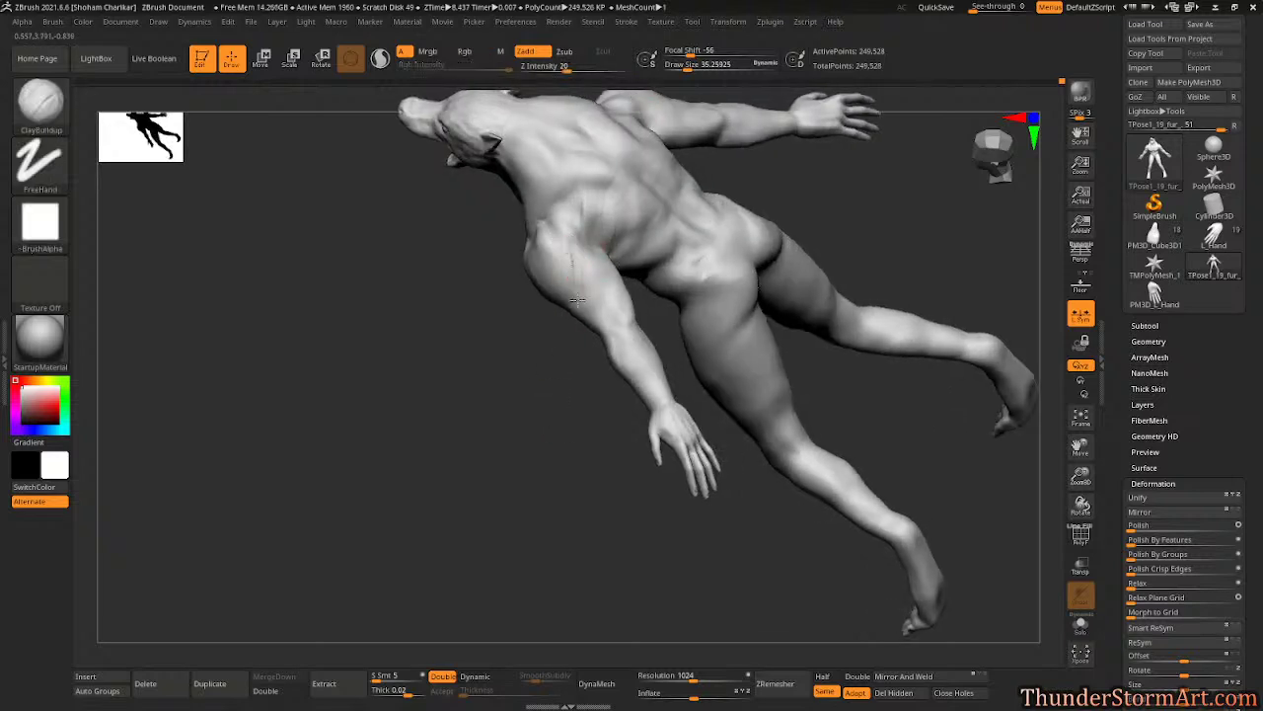
left_click_drag(578, 300, 573, 248, "shift")
- Reshape the rear shoulders and upper arms with Move Topological at a draw size of about 167
mouse_move(556, 443)
left_mouse_down()
mouse_move(547, 460)
mouse_move(553, 435)
left_mouse_up()
key("b")
key("m")
key("t")
key("s")
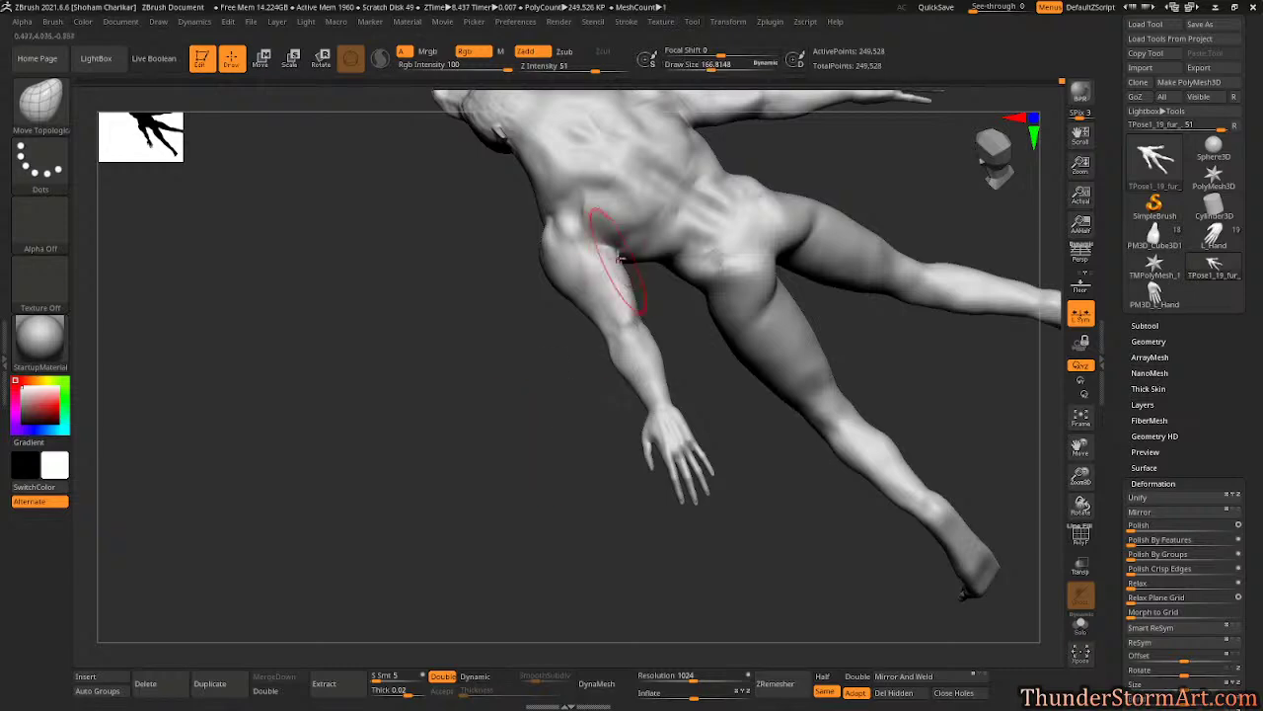
left_click_drag(620, 258, 610, 245)
mouse_move(657, 280)
left_mouse_down()
mouse_move(717, 128)
mouse_move(714, 141)
mouse_move(637, 161)
mouse_move(716, 220)
mouse_move(796, 203)
mouse_move(783, 175)
mouse_move(643, 203)
left_mouse_up()
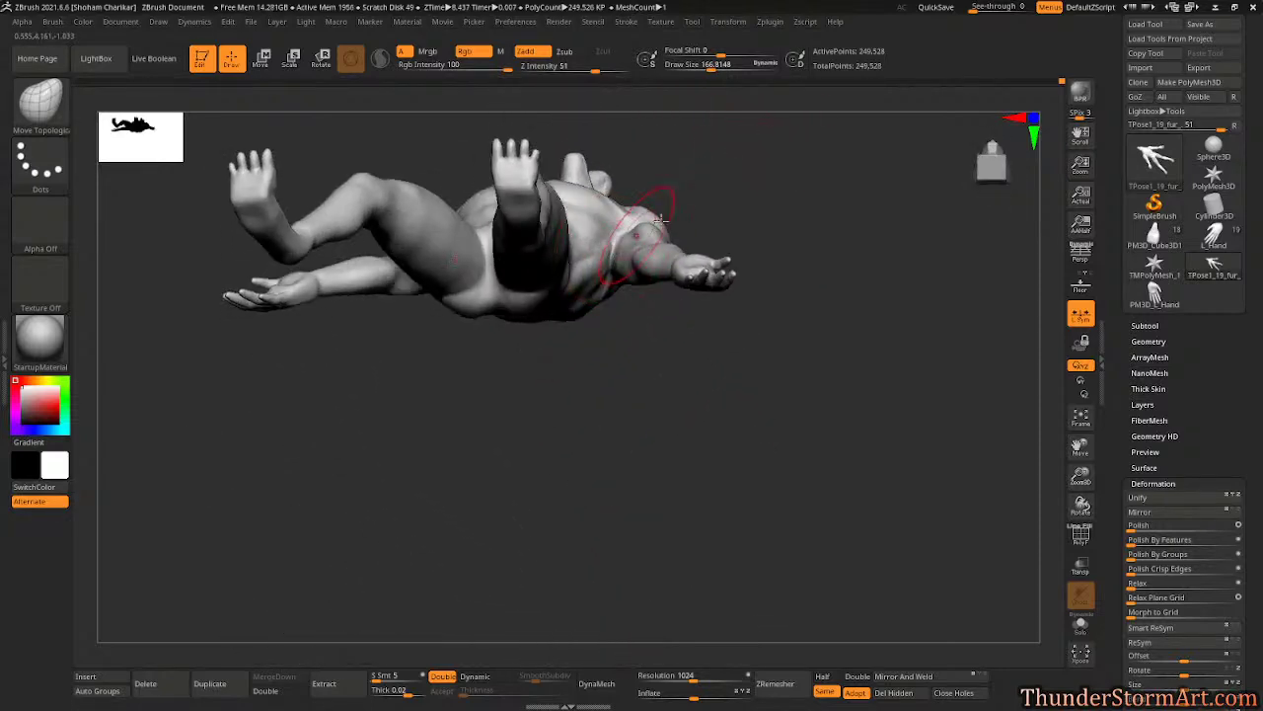
left_click_drag(753, 216, 845, 272)
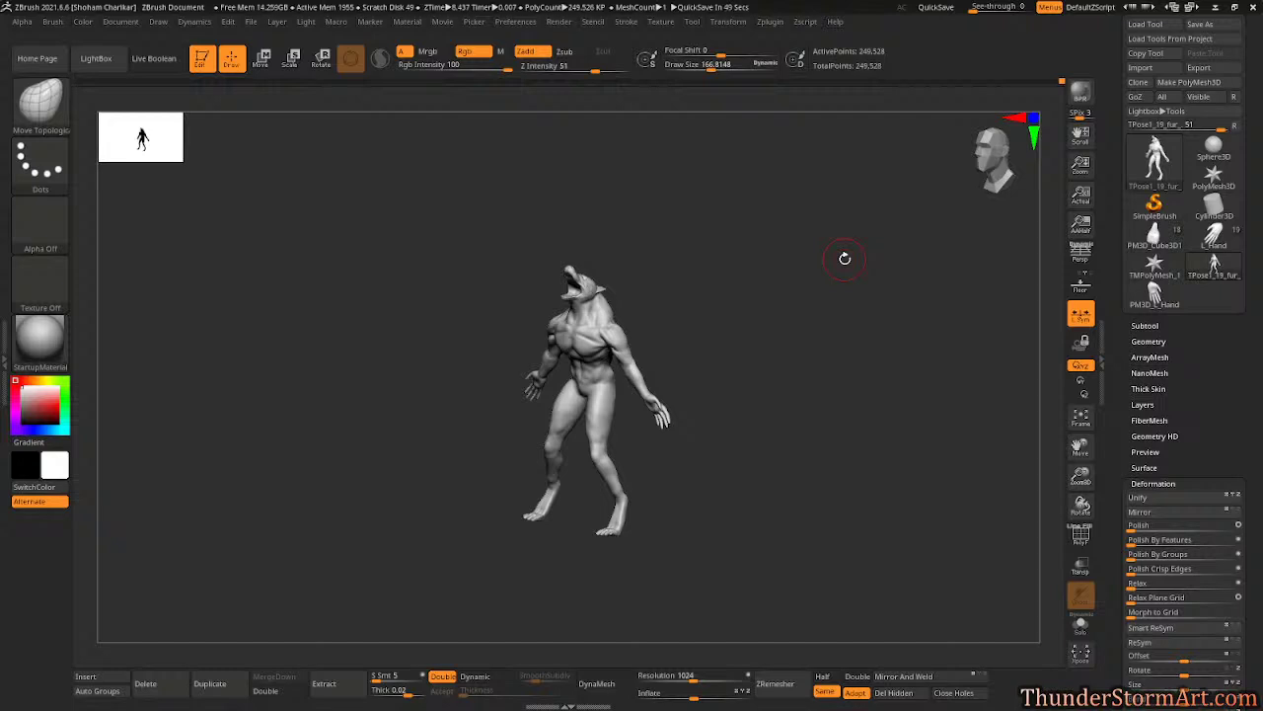
- Flatten the pectoral surfaces with TrimDynamic, reducing the draw size to about 40, and smooth the chest
mouse_move(845, 258)
left_mouse_down()
mouse_move(855, 404)
mouse_move(776, 231)
mouse_move(815, 285)
mouse_move(840, 393)
mouse_move(826, 366)
mouse_move(713, 363)
left_mouse_up()
key("b")
key("t")
key("d")
mouse_move(538, 364)
left_mouse_down()
mouse_move(561, 391)
mouse_move(489, 355)
mouse_move(591, 391)
mouse_move(563, 378)
left_mouse_up()
mouse_move(765, 338)
left_mouse_down()
mouse_move(781, 312)
mouse_move(753, 307)
left_mouse_up()
key("s")
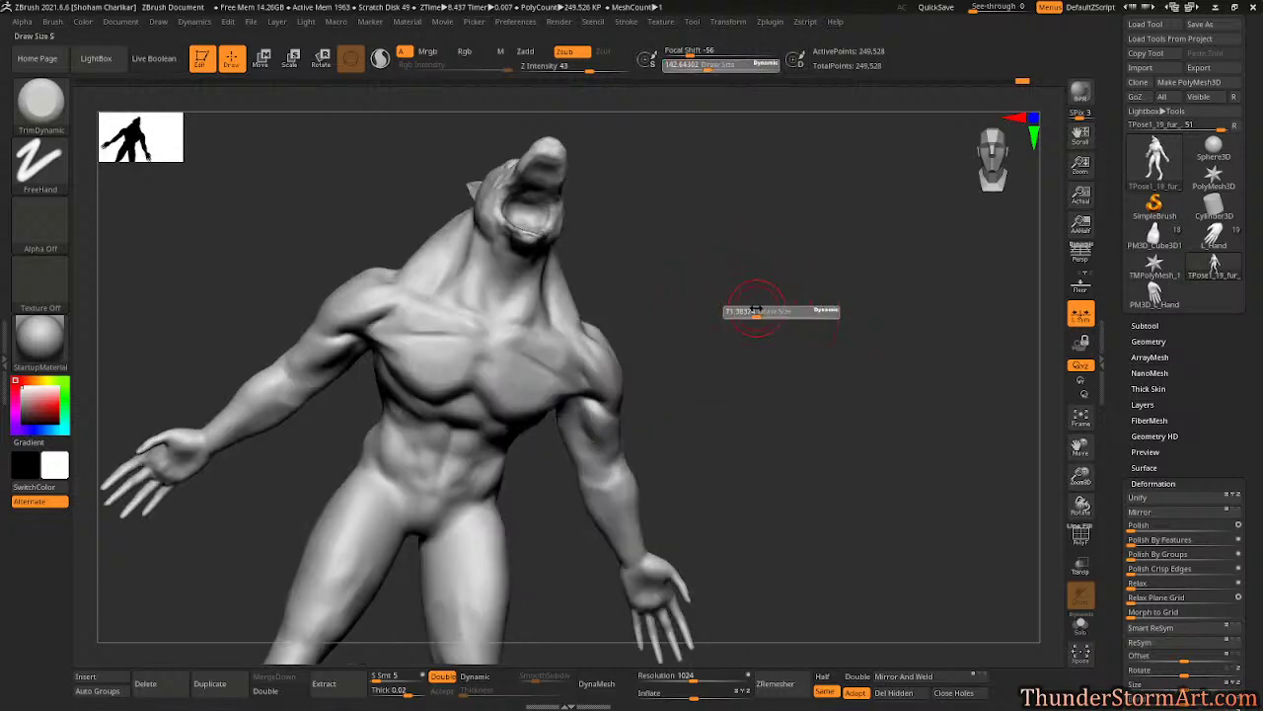
key("shift")
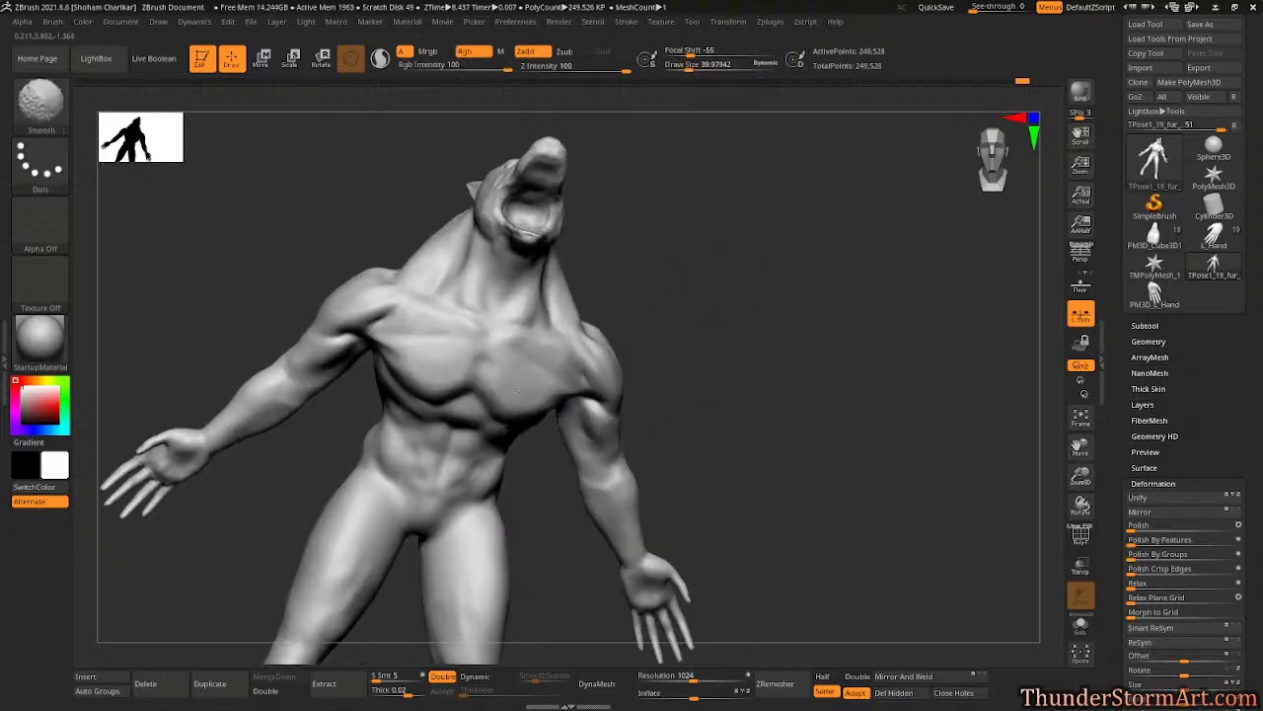
- Adjust the upper chest and neck profile from the side with Move Topological at a draw size of about 283
mouse_move(604, 296)
left_mouse_down()
mouse_move(649, 240)
mouse_move(680, 301)
mouse_move(702, 254)
mouse_move(706, 281)
left_mouse_up()
key("b")
key("m")
key("t")
key("s")
mouse_move(705, 274)
left_mouse_down()
mouse_move(750, 263)
mouse_move(720, 299)
mouse_move(731, 283)
mouse_move(741, 290)
mouse_move(688, 296)
mouse_move(688, 285)
mouse_move(739, 294)
mouse_move(740, 271)
left_mouse_up()
key("s")
key("s")
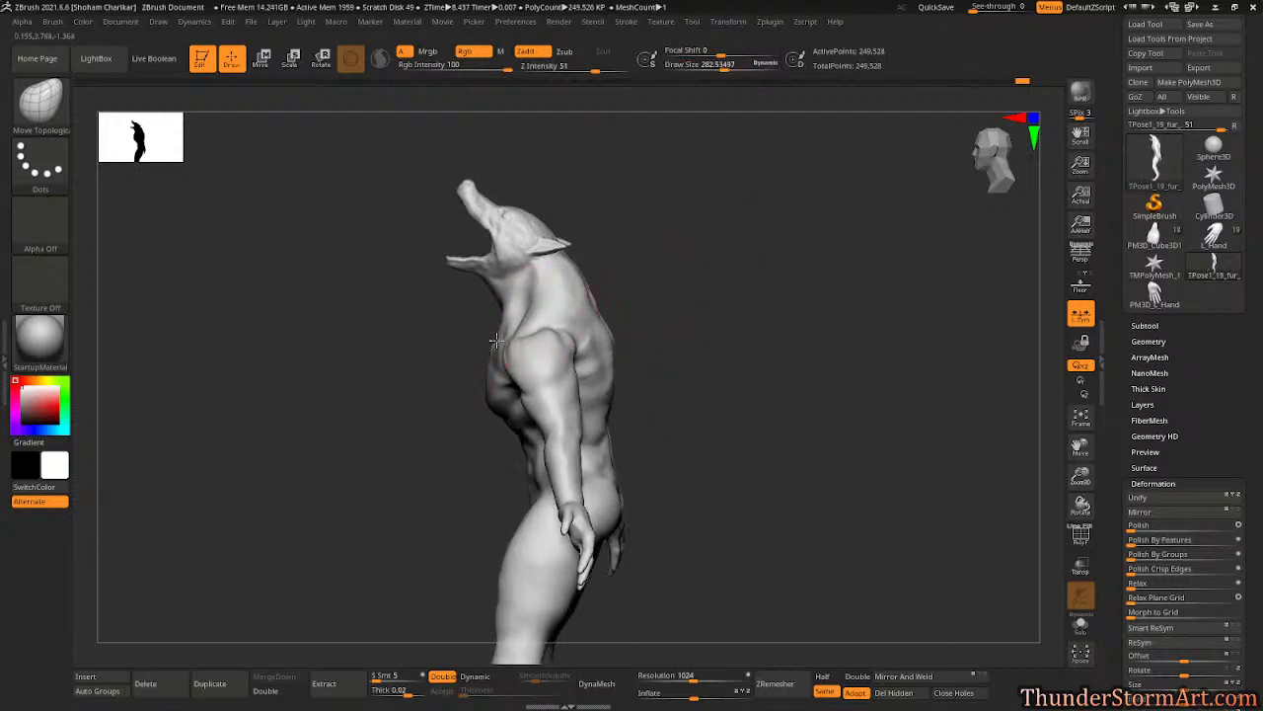
- Reshape the chest contour as seen from below with Move Topological at a draw size of about 129
mouse_move(812, 259)
left_mouse_down()
mouse_move(812, 246)
mouse_move(835, 270)
mouse_move(801, 286)
mouse_move(818, 310)
mouse_move(767, 349)
mouse_move(752, 259)
mouse_move(753, 302)
mouse_move(738, 291)
mouse_move(723, 303)
left_mouse_up()
key("s")
key("s")
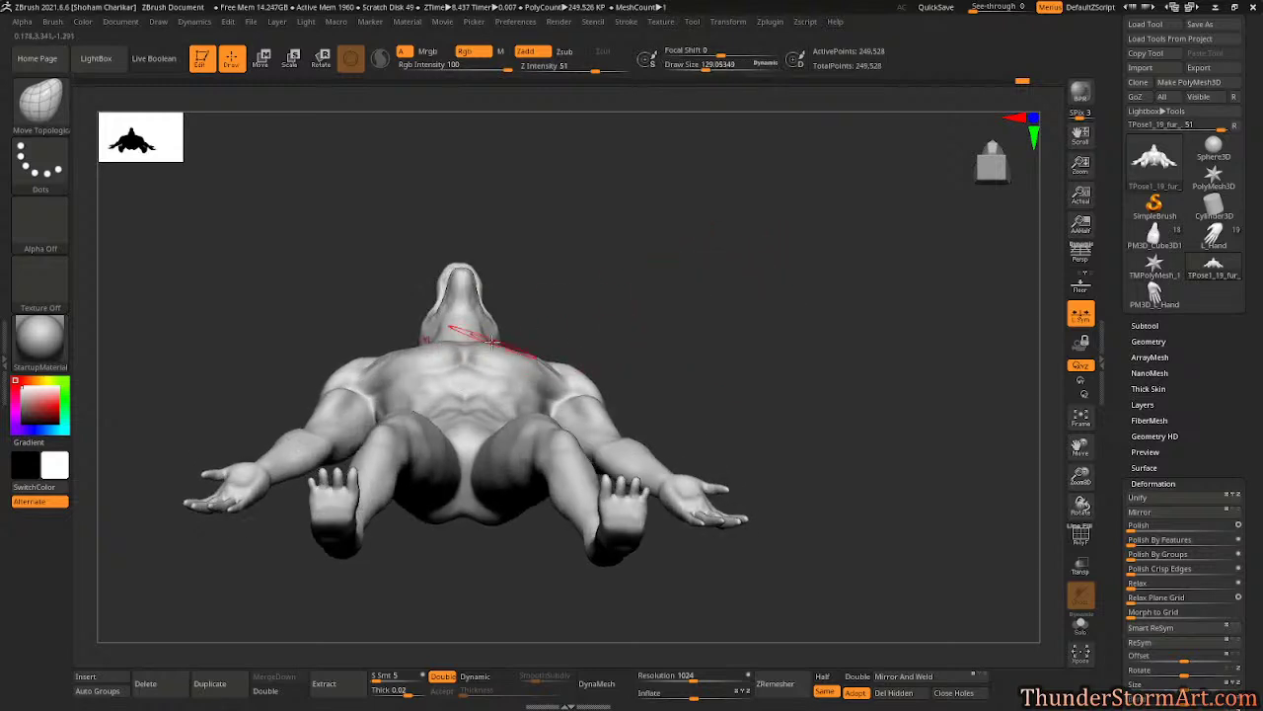
left_click_drag(541, 287, 496, 336)
left_click_drag(568, 249, 495, 333)
left_click_drag(609, 260, 543, 347)
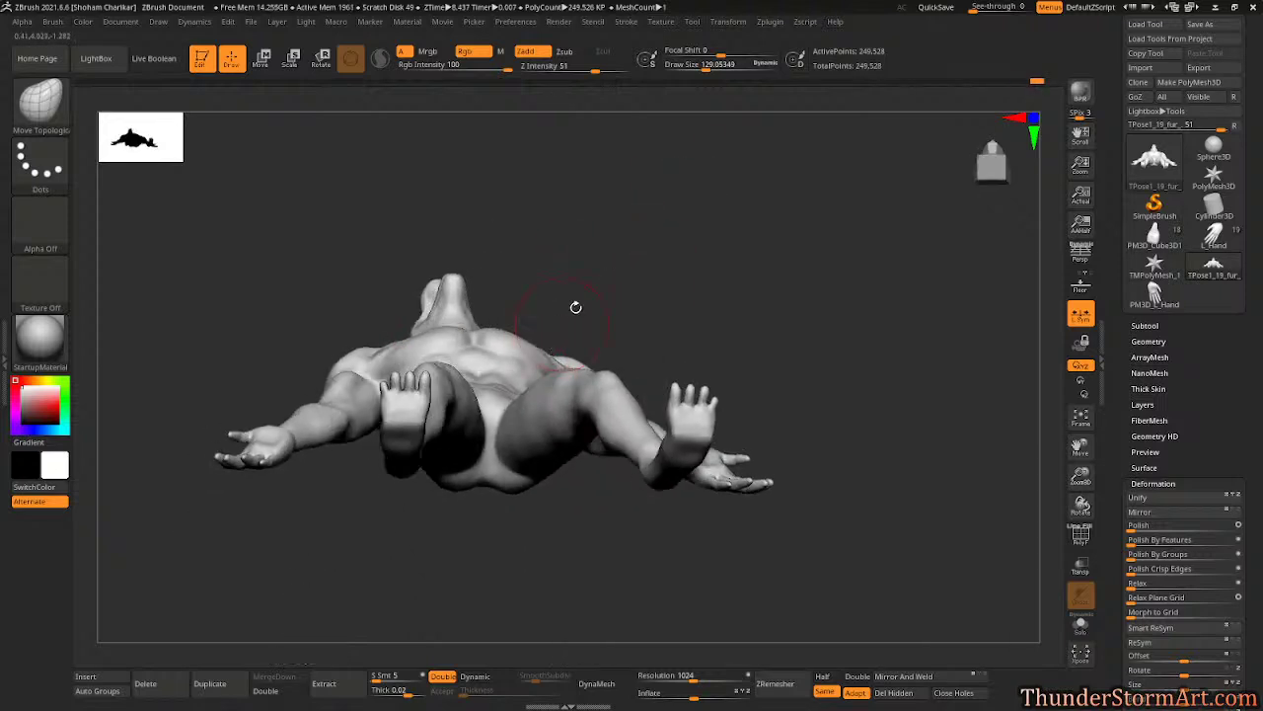
left_click_drag(576, 307, 564, 356)
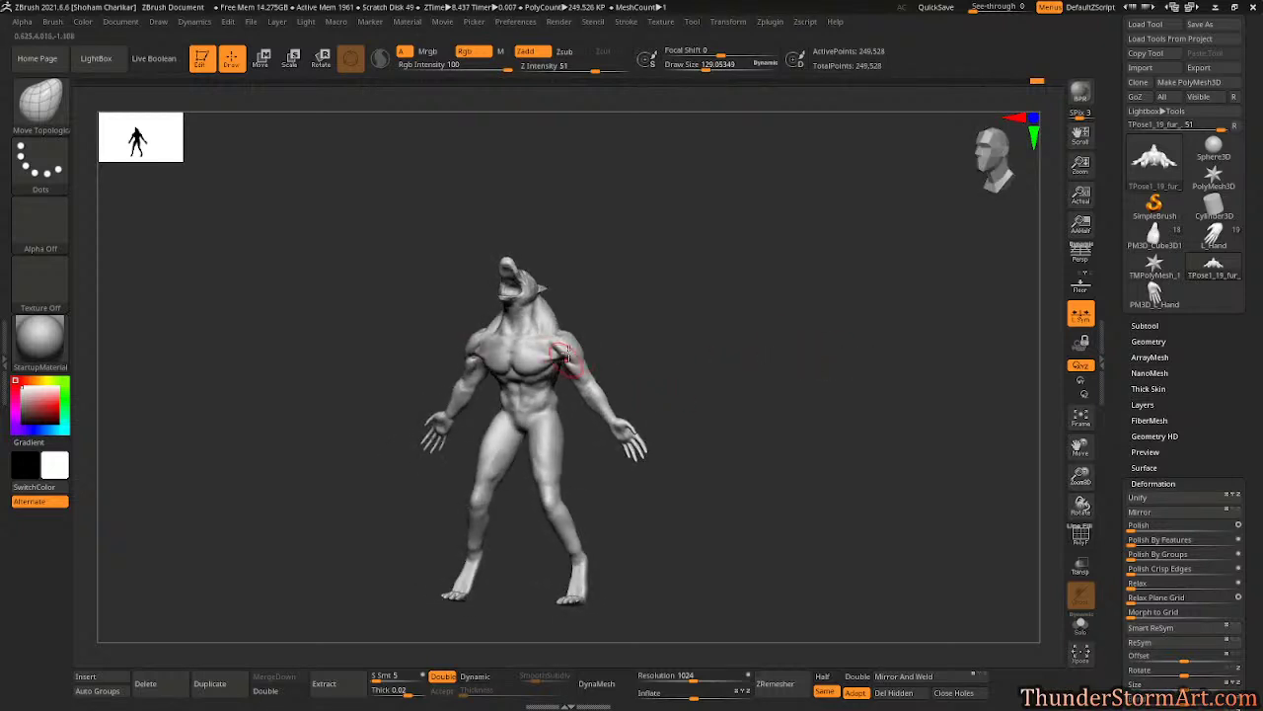
- Build up the deltoids where they meet the chest with ClayBuildup at a draw size of about 71, and smooth them
mouse_move(675, 338)
left_mouse_down()
mouse_move(747, 364)
mouse_move(761, 352)
mouse_move(764, 418)
mouse_move(753, 352)
mouse_move(778, 367)
mouse_move(777, 387)
mouse_move(748, 391)
mouse_move(767, 342)
mouse_move(796, 356)
mouse_move(798, 342)
mouse_move(752, 317)
left_mouse_up()
key("b")
key("c")
key("b")
key("s")
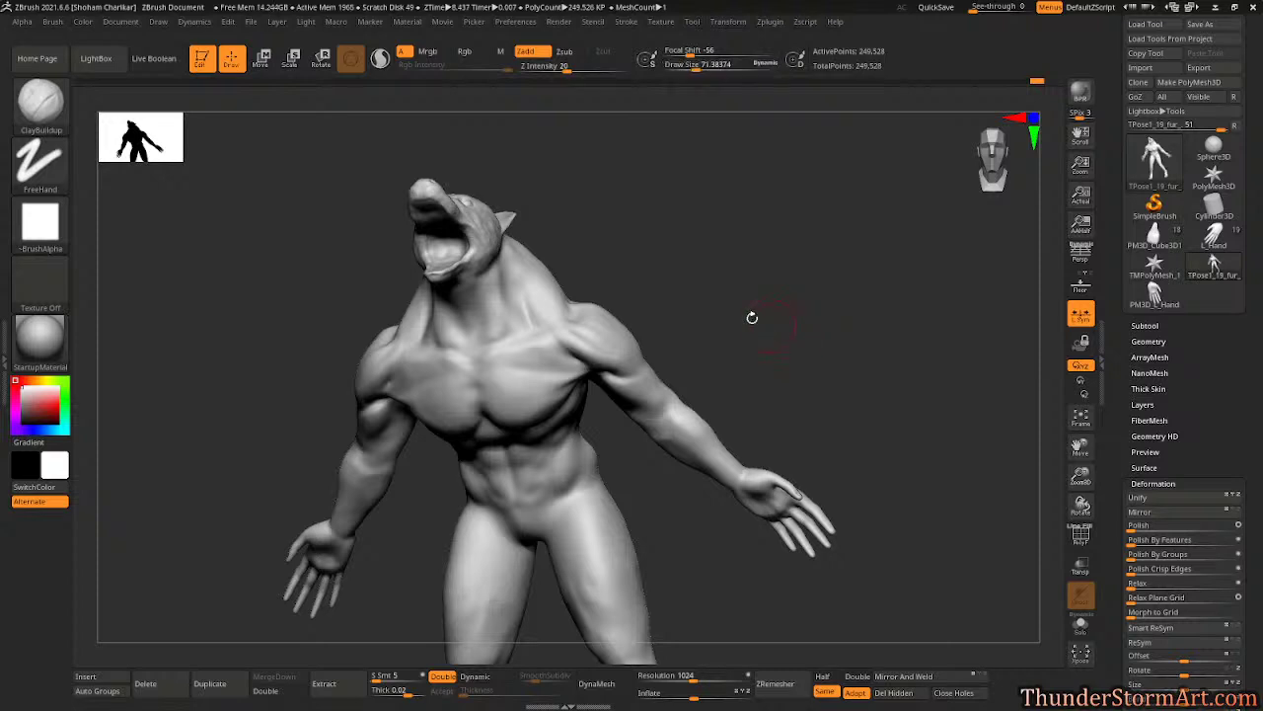
left_click_drag(673, 290, 586, 342)
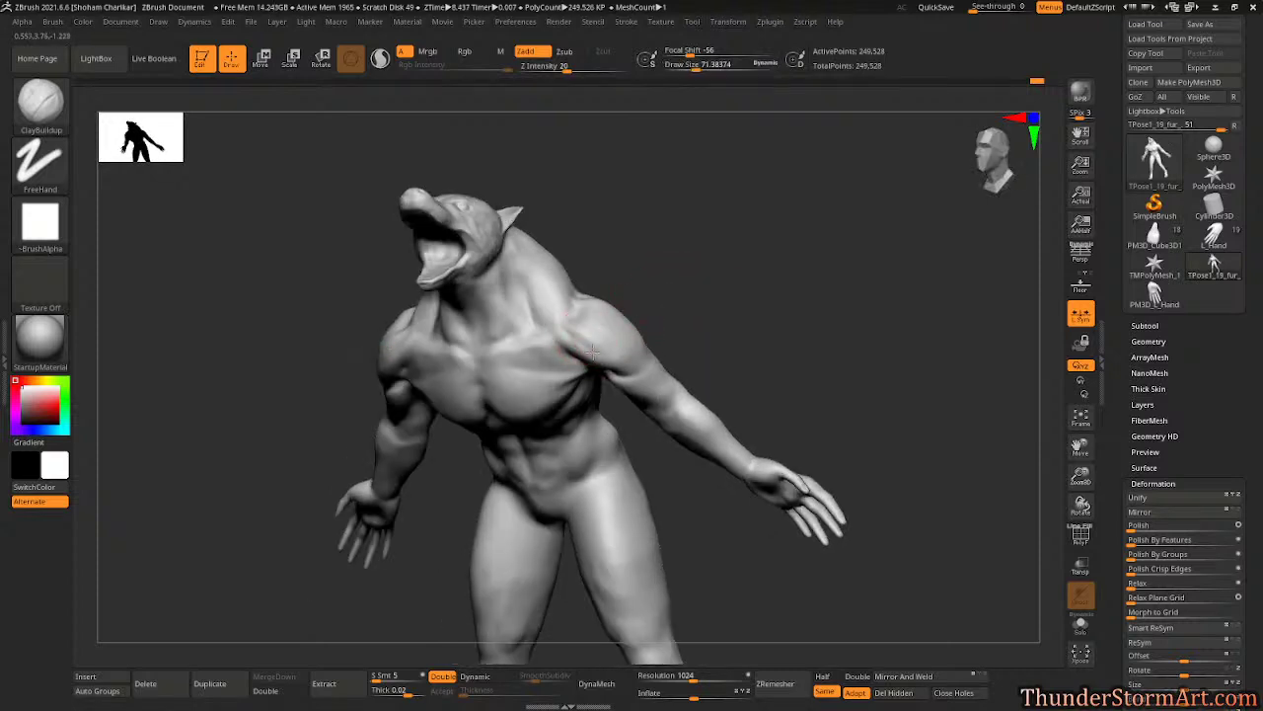
mouse_move(598, 357)
left_mouse_down()
mouse_move(661, 231)
mouse_move(587, 353)
left_mouse_up()
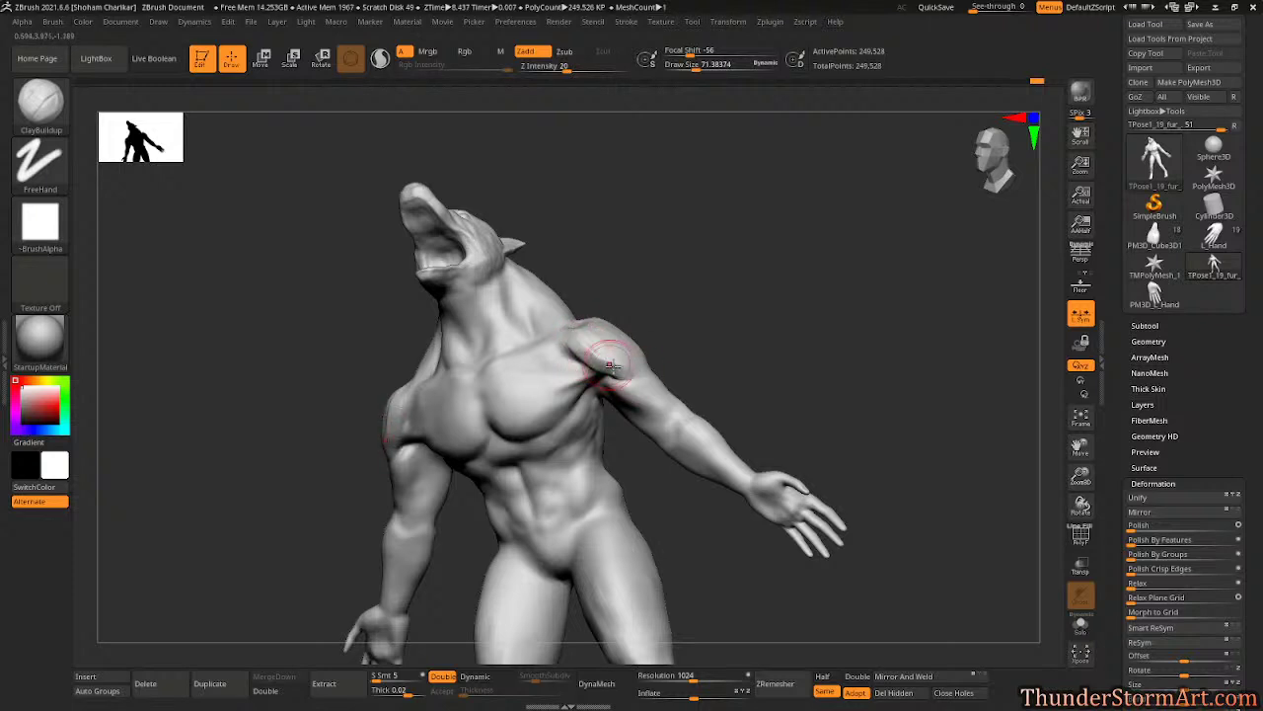
key("shift")
mouse_move(633, 363)
left_mouse_down()
mouse_move(657, 270)
mouse_move(631, 326)
mouse_move(666, 307)
mouse_move(660, 316)
left_mouse_up()
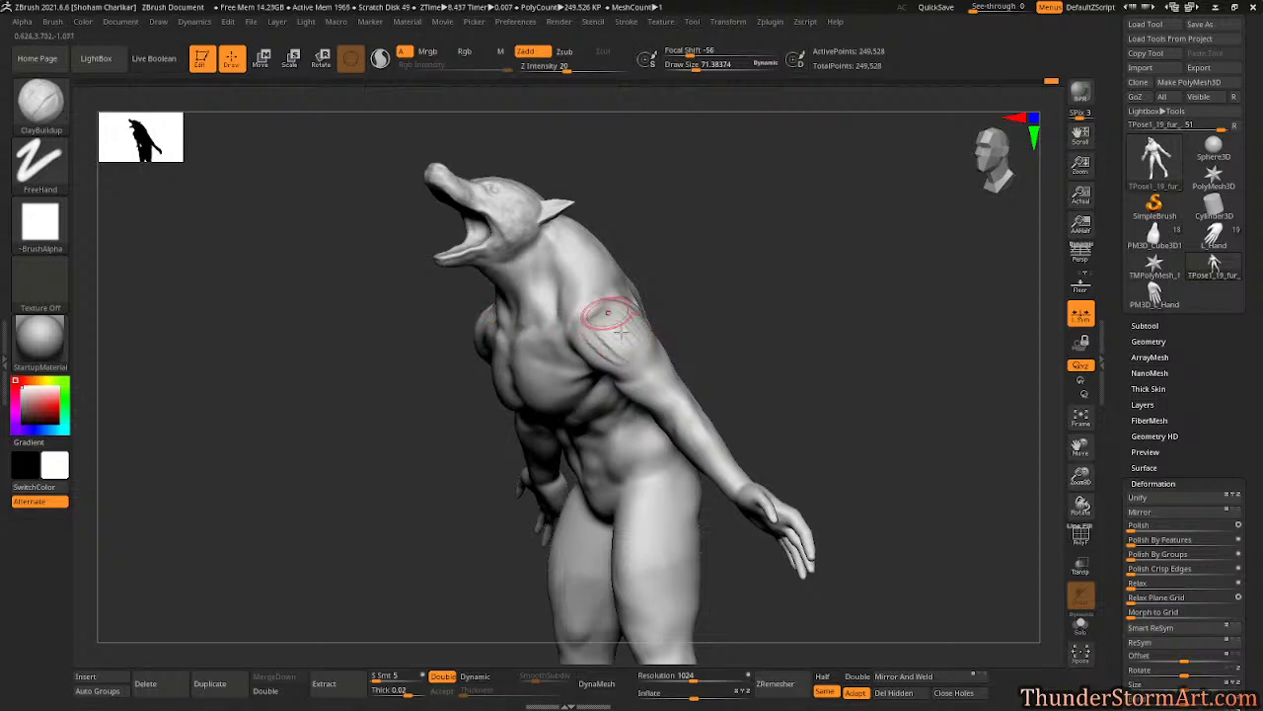
key("shift")
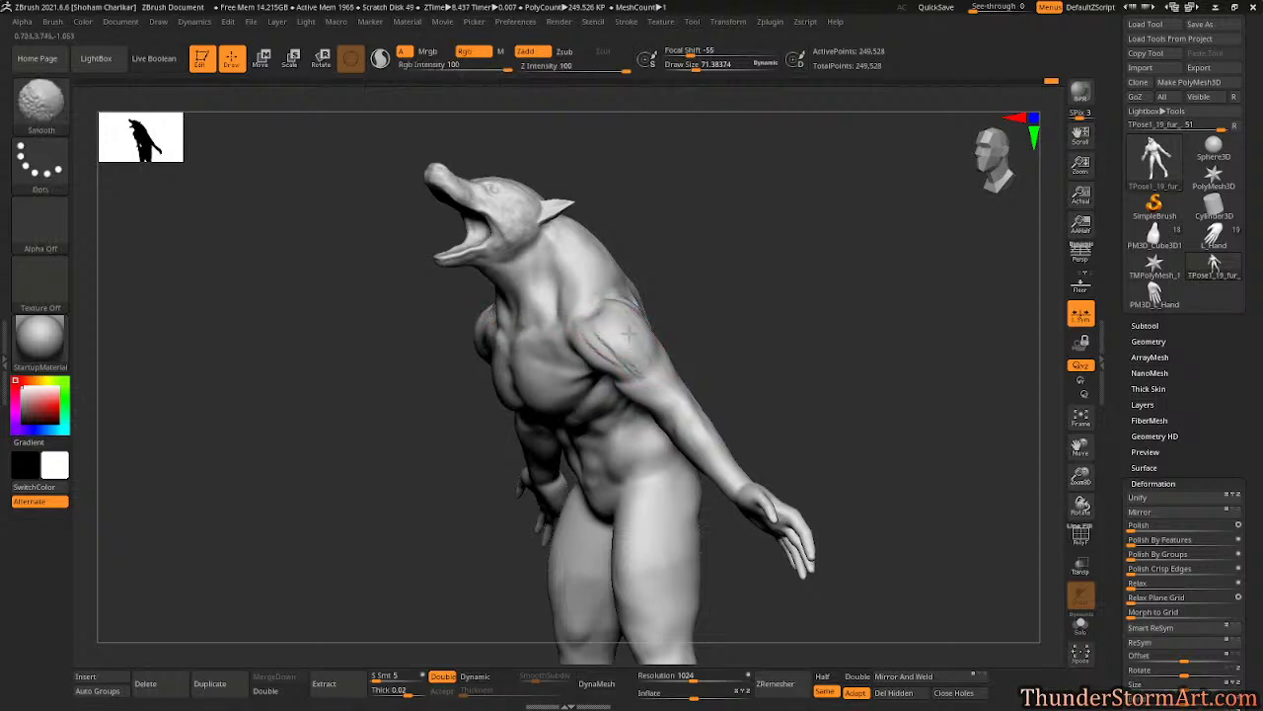
- Reshape the backs of the upper arms with Move Topological at a draw size of 112
mouse_move(736, 217)
left_mouse_down()
mouse_move(790, 247)
mouse_move(731, 223)
mouse_move(714, 234)
mouse_move(803, 218)
mouse_move(792, 222)
left_mouse_up()
key("b")
key("m")
key("t")
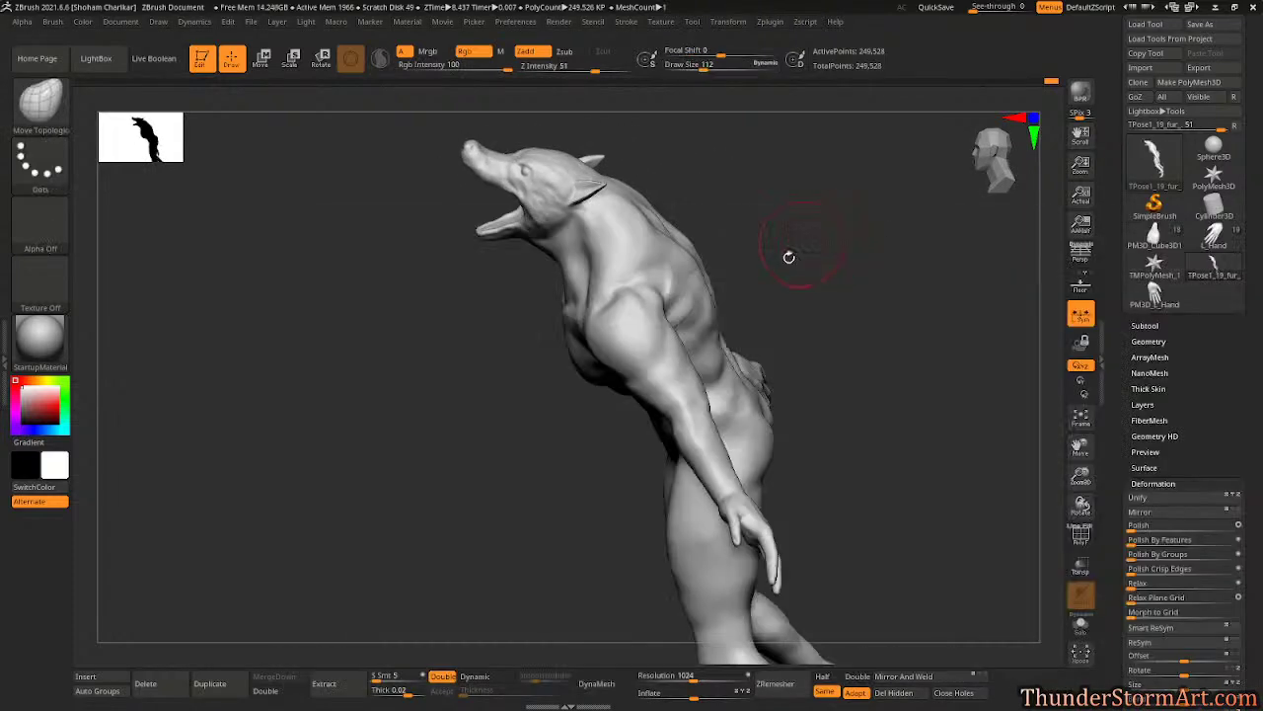
mouse_move(818, 243)
left_mouse_down()
mouse_move(790, 296)
mouse_move(717, 371)
mouse_move(756, 431)
left_mouse_up()
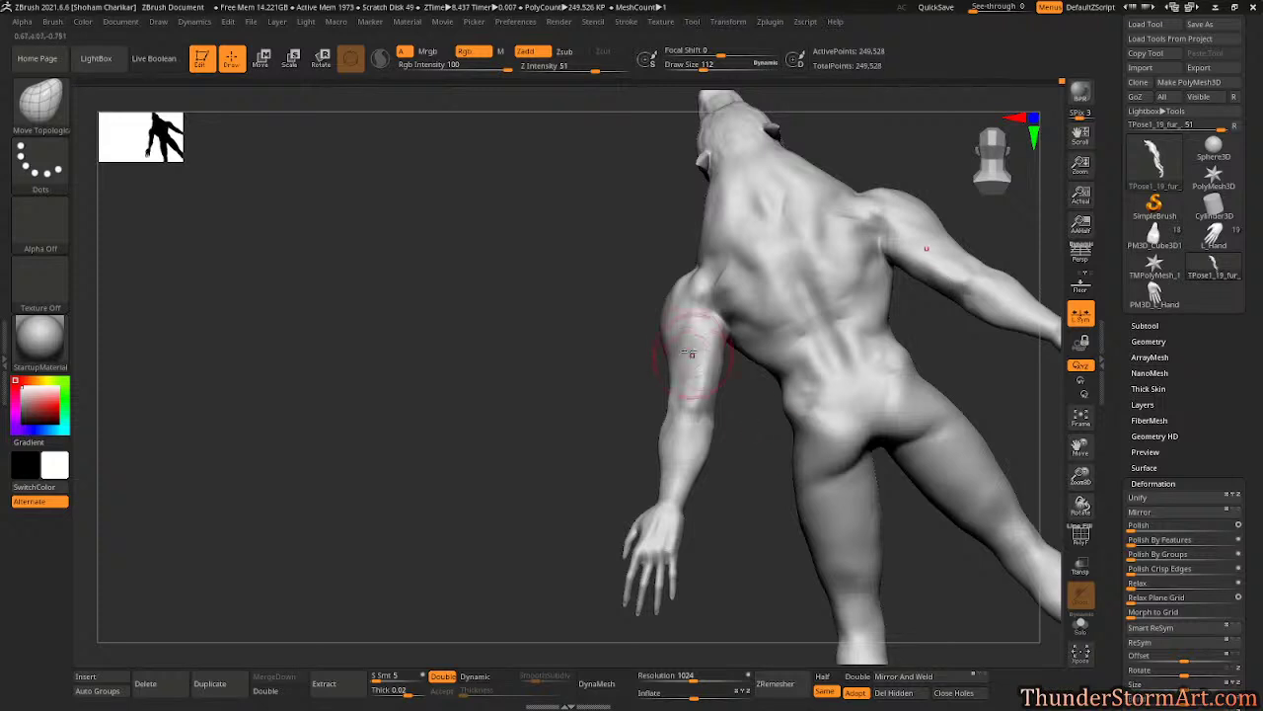
mouse_move(706, 383)
left_mouse_down()
mouse_move(739, 417)
mouse_move(578, 482)
mouse_move(694, 356)
mouse_move(705, 386)
mouse_move(811, 351)
mouse_move(710, 355)
left_mouse_up()
key("s")
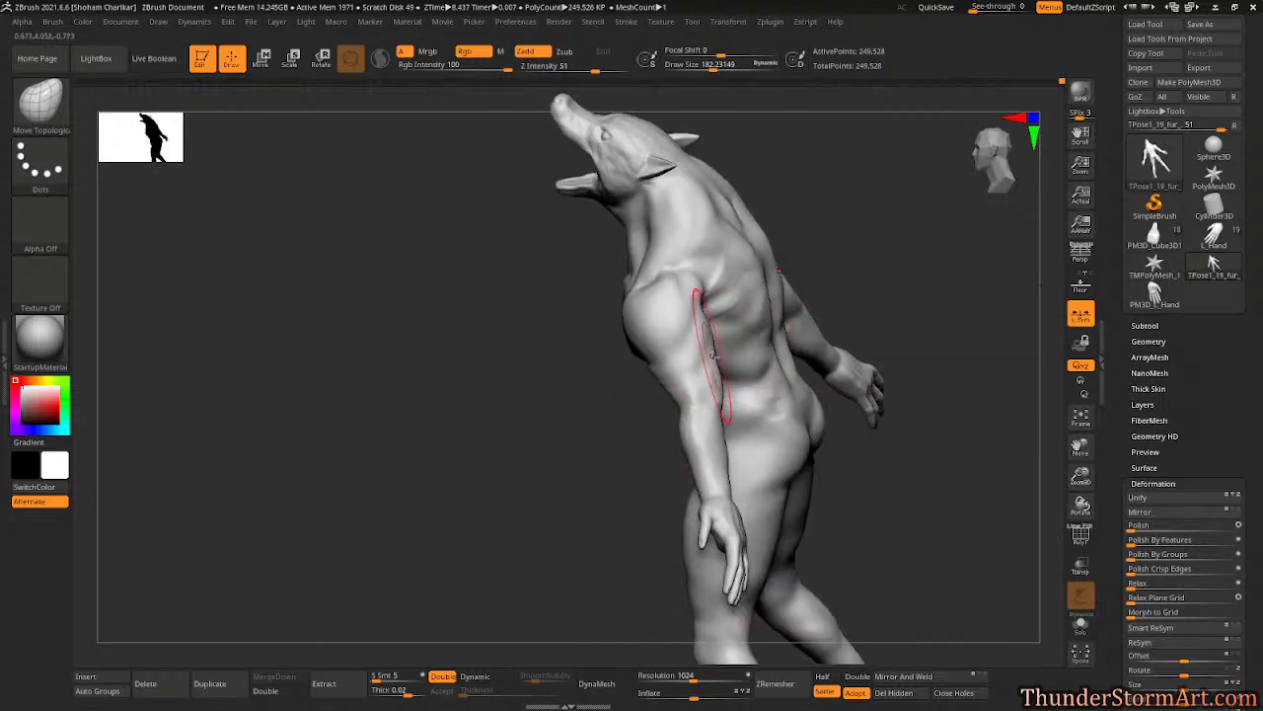
- Refine the arm contour from the elbow up to the armpit with Move Topological at a draw size of about 129
key("s")
left_click_drag(861, 241, 847, 253)
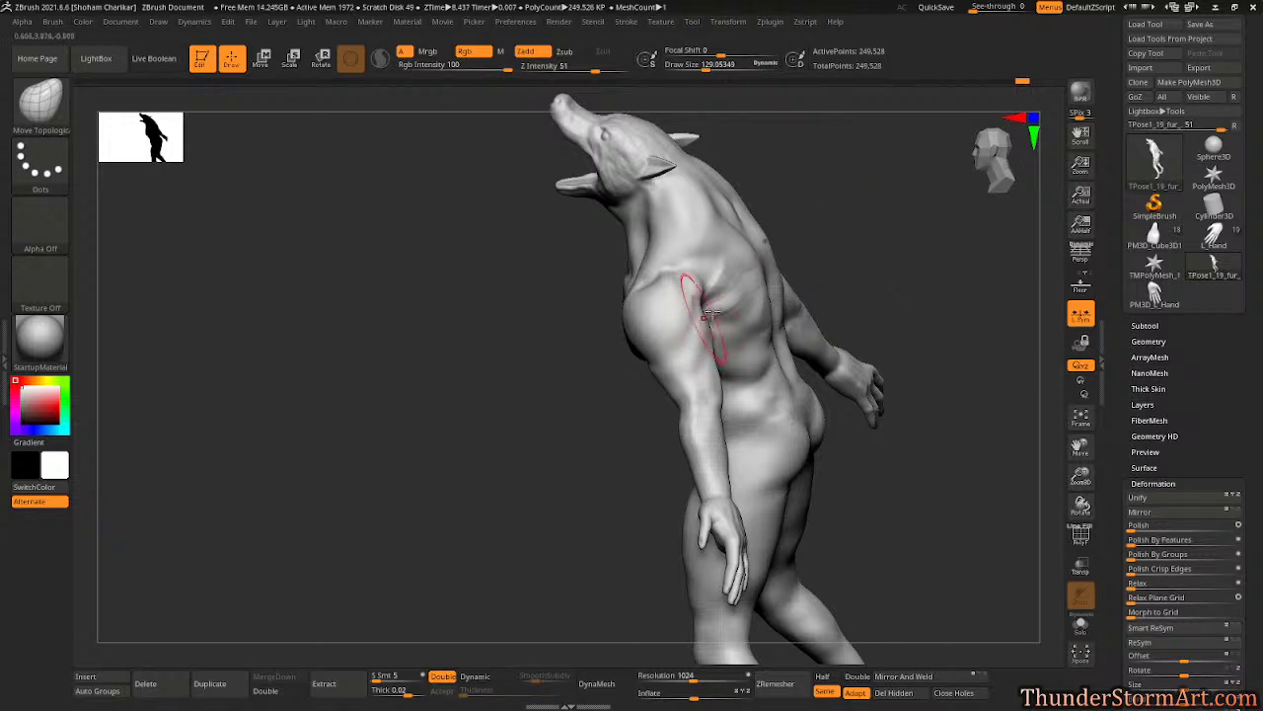
mouse_move(710, 314)
right_mouse_down()
mouse_move(732, 364)
mouse_move(711, 371)
right_mouse_up()
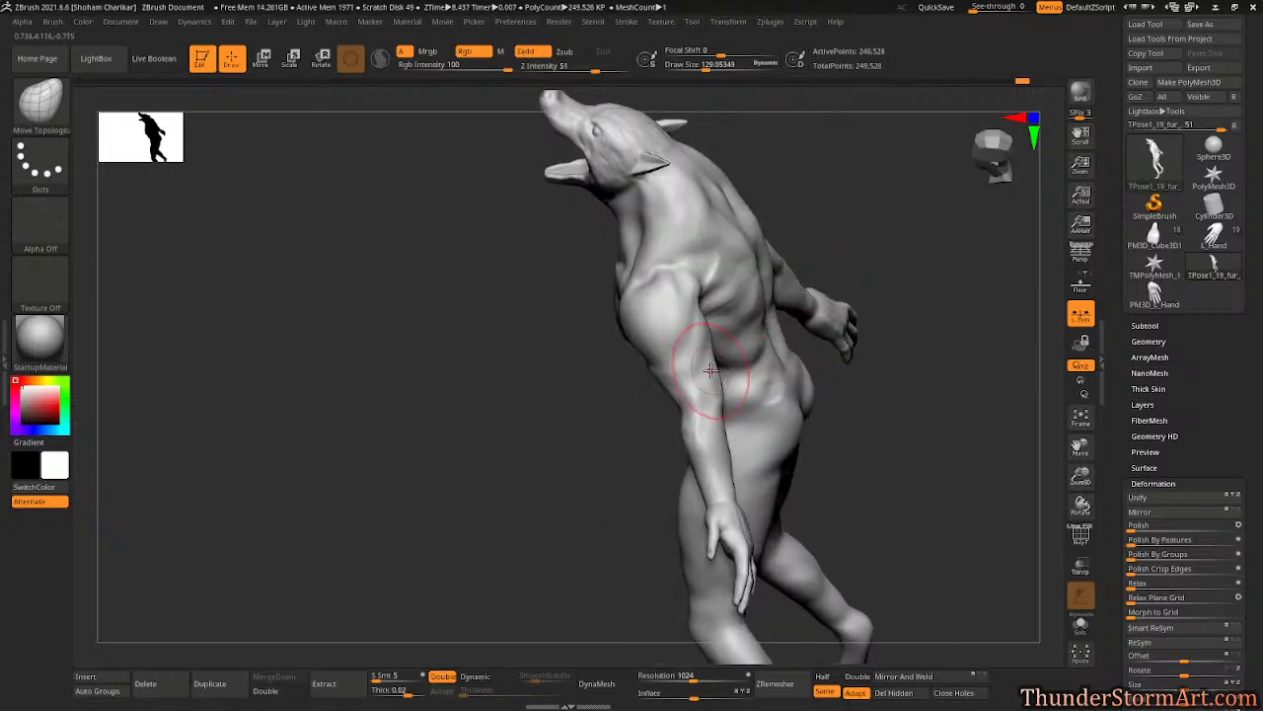
right_click_drag(826, 262, 874, 226)
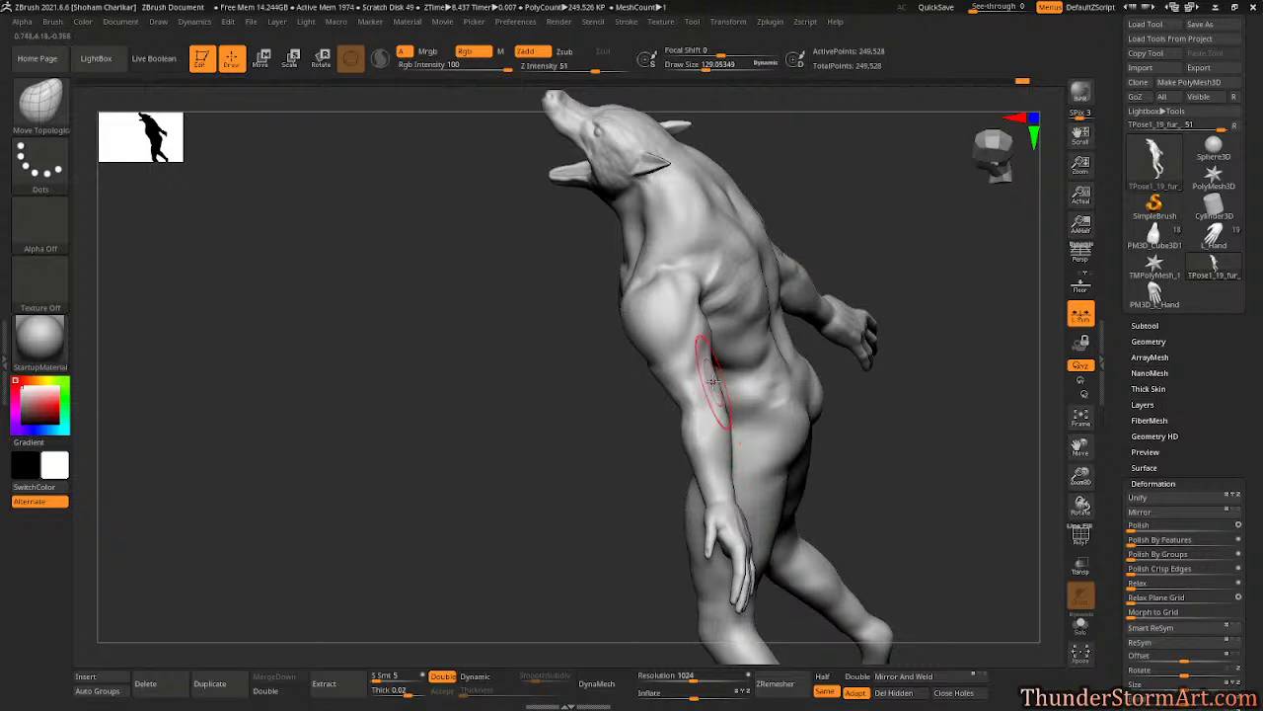
right_click_drag(860, 225, 738, 287)
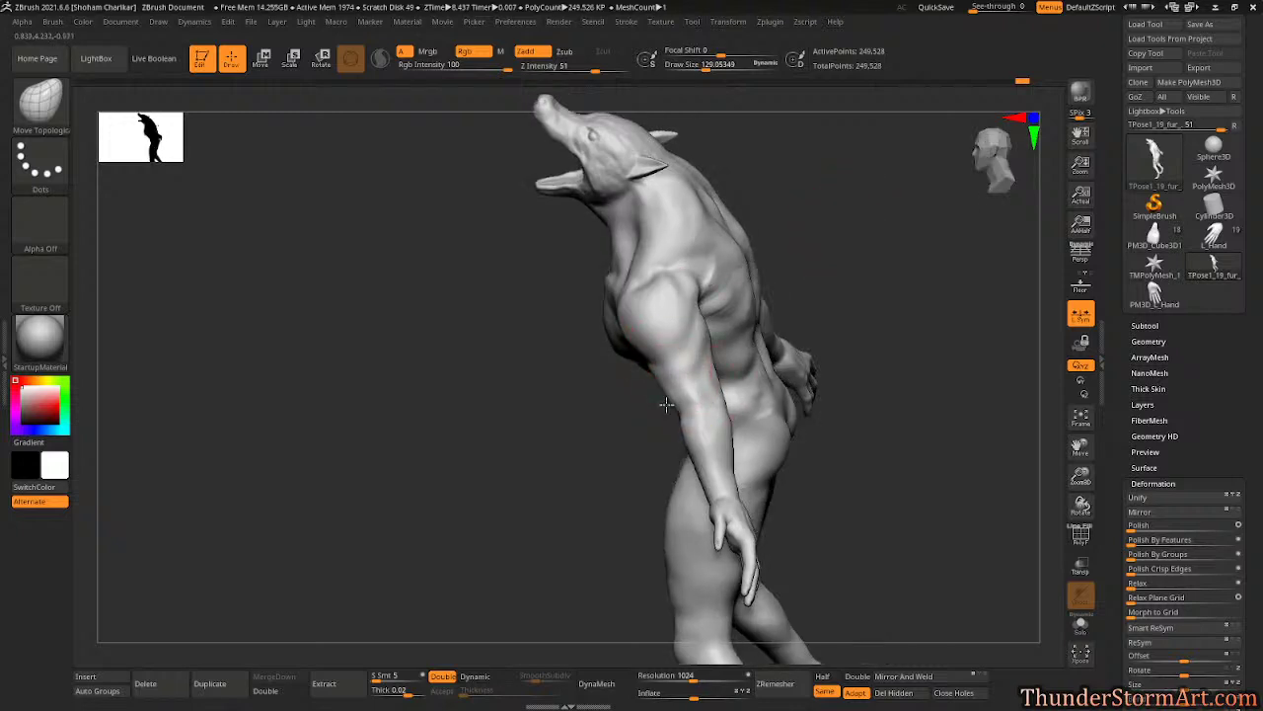
mouse_move(824, 242)
right_mouse_down()
mouse_move(866, 208)
mouse_move(840, 254)
mouse_move(855, 270)
mouse_move(815, 325)
mouse_move(810, 285)
mouse_move(869, 250)
mouse_move(800, 259)
mouse_move(699, 399)
right_mouse_up()
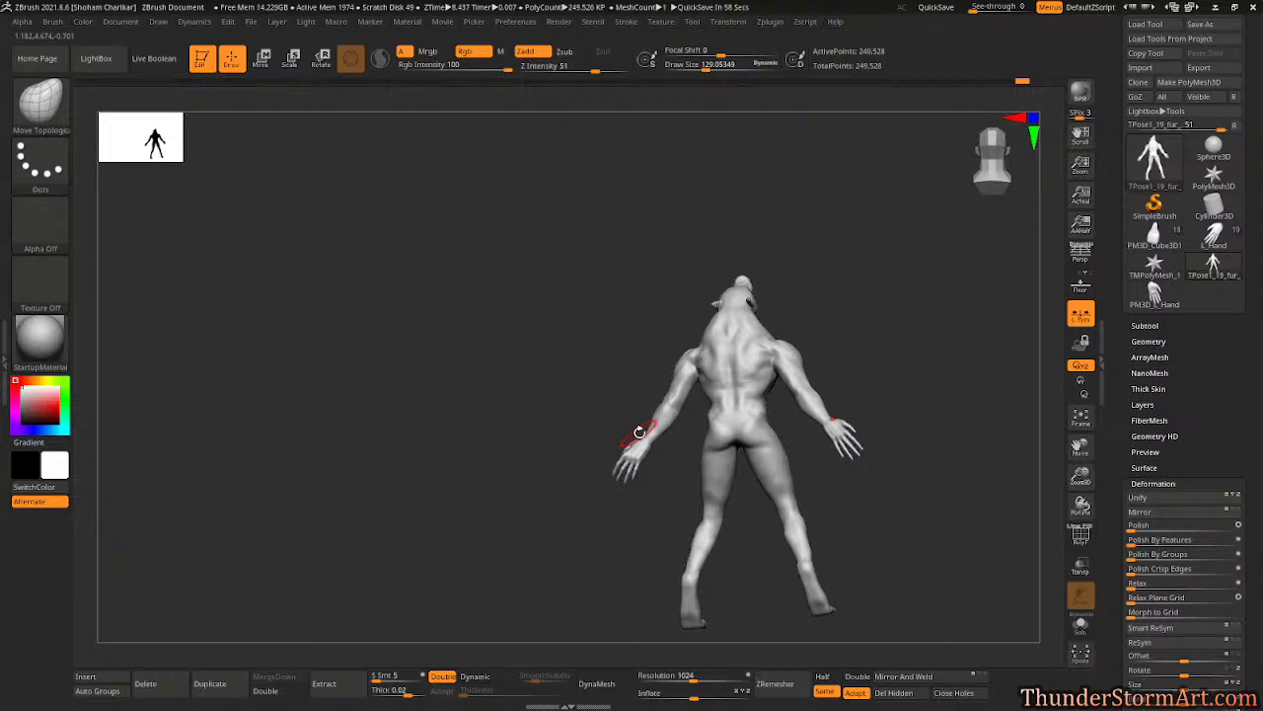
right_click_drag(640, 432, 818, 361)
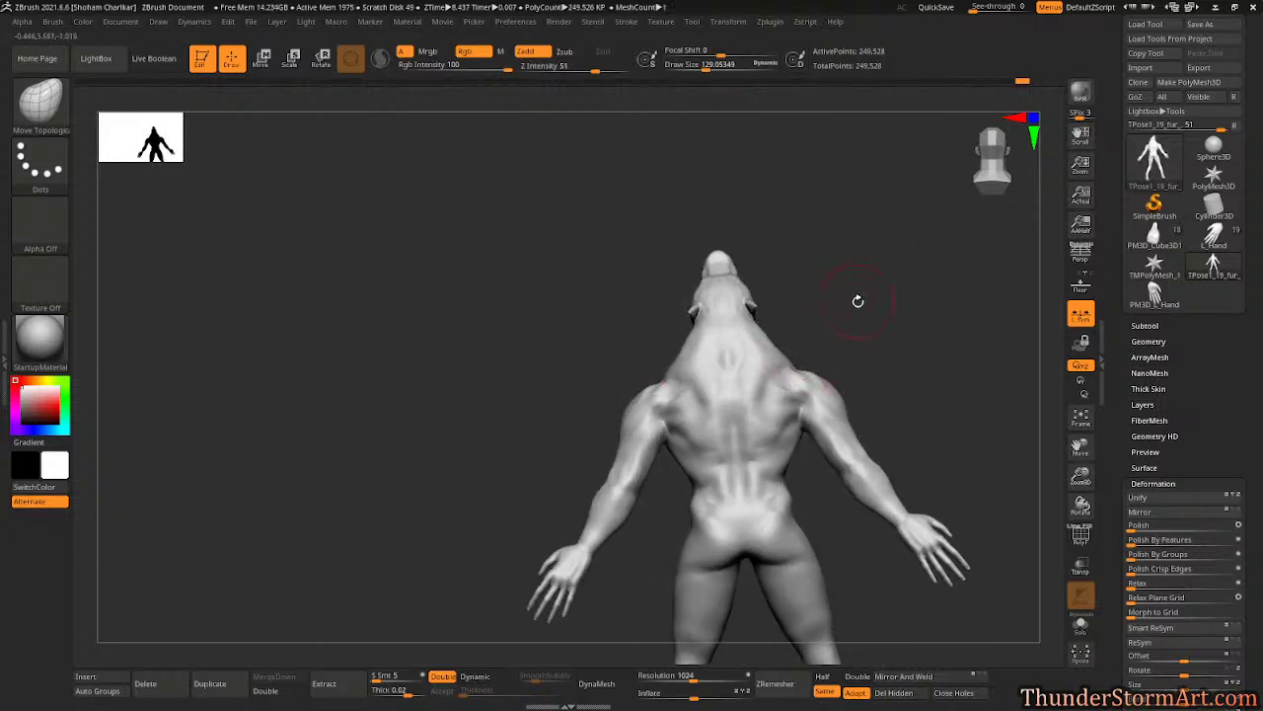
- Adjust the trapezius and shoulder line from behind with Move Topological at a draw size of about 276
key("s")
left_click_drag(841, 317, 855, 317)
left_click_drag(789, 367, 805, 348)
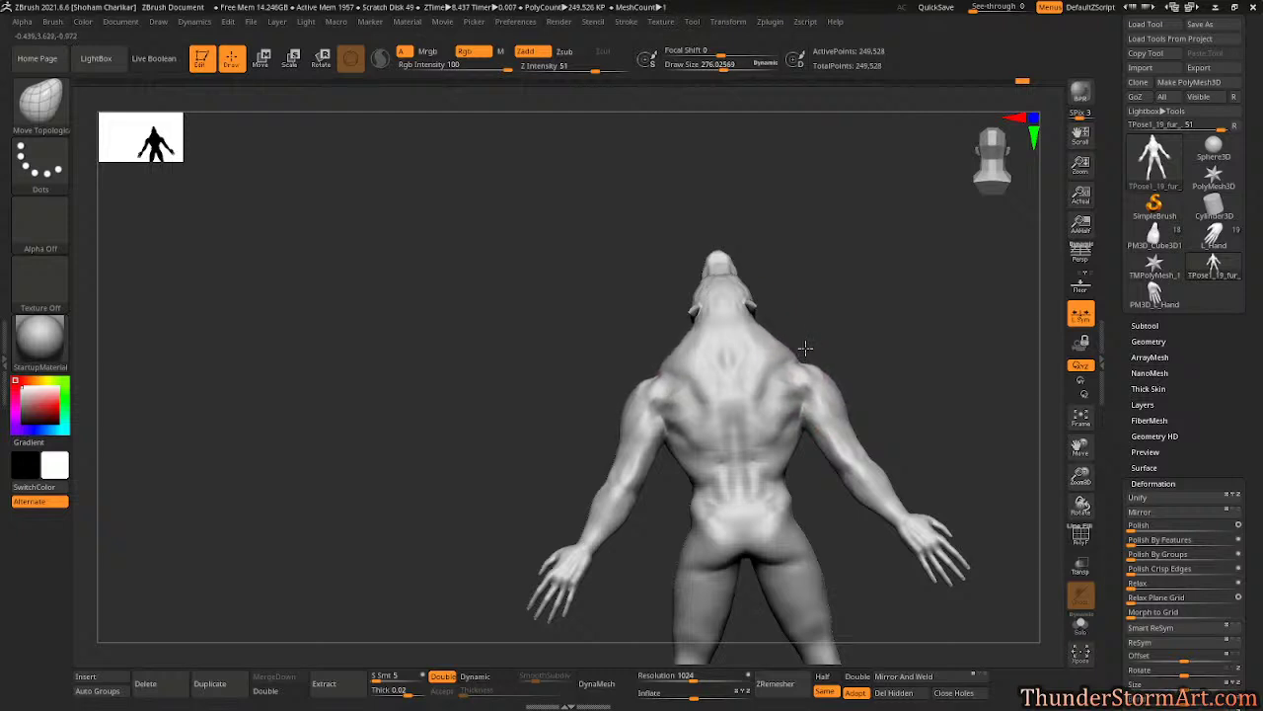
mouse_move(805, 347)
right_mouse_down()
mouse_move(832, 333)
mouse_move(747, 305)
mouse_move(911, 237)
mouse_move(784, 203)
mouse_move(875, 231)
right_mouse_up()
left_click_drag(780, 355, 795, 345)
mouse_move(867, 305)
right_mouse_down("ctrl")
mouse_move(798, 272)
mouse_move(809, 263)
mouse_move(840, 279)
mouse_move(902, 259)
mouse_move(843, 293)
mouse_move(905, 293)
mouse_move(885, 292)
right_mouse_up("ctrl")
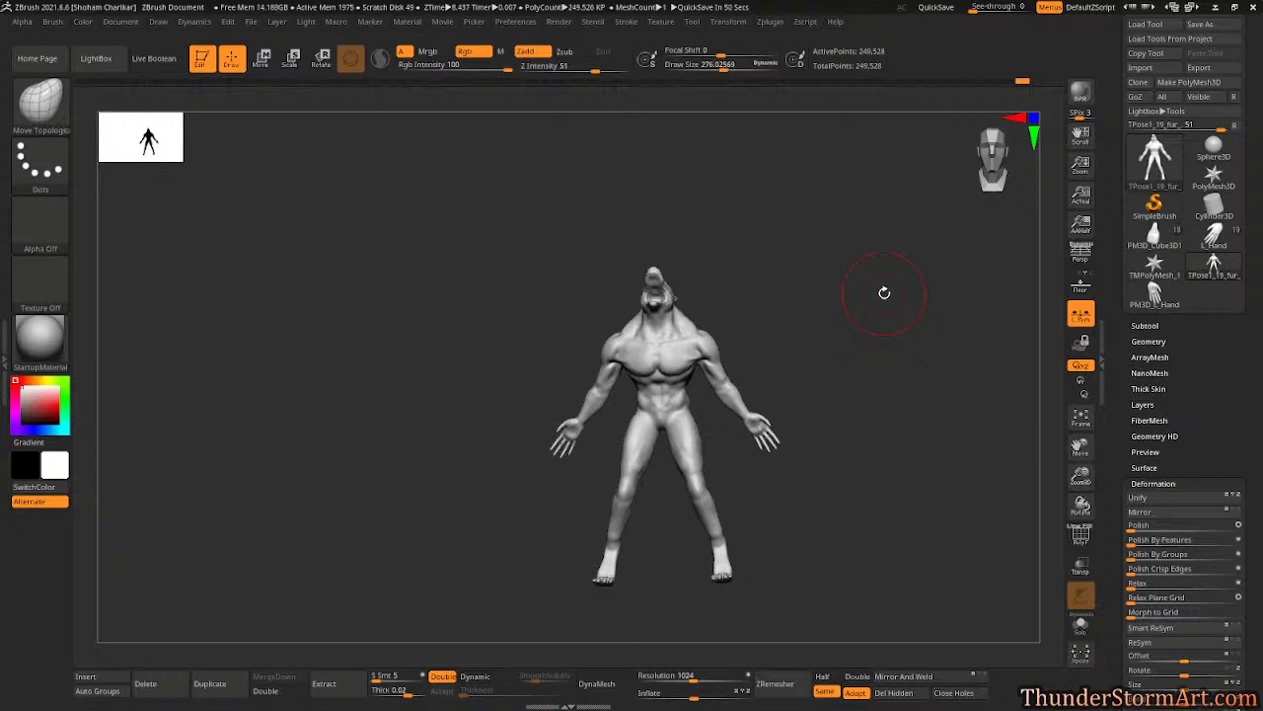
mouse_move(884, 292)
left_mouse_down()
mouse_move(829, 310)
mouse_move(826, 330)
mouse_move(849, 336)
mouse_move(781, 375)
mouse_move(823, 414)
mouse_move(807, 357)
mouse_move(869, 421)
left_mouse_up()
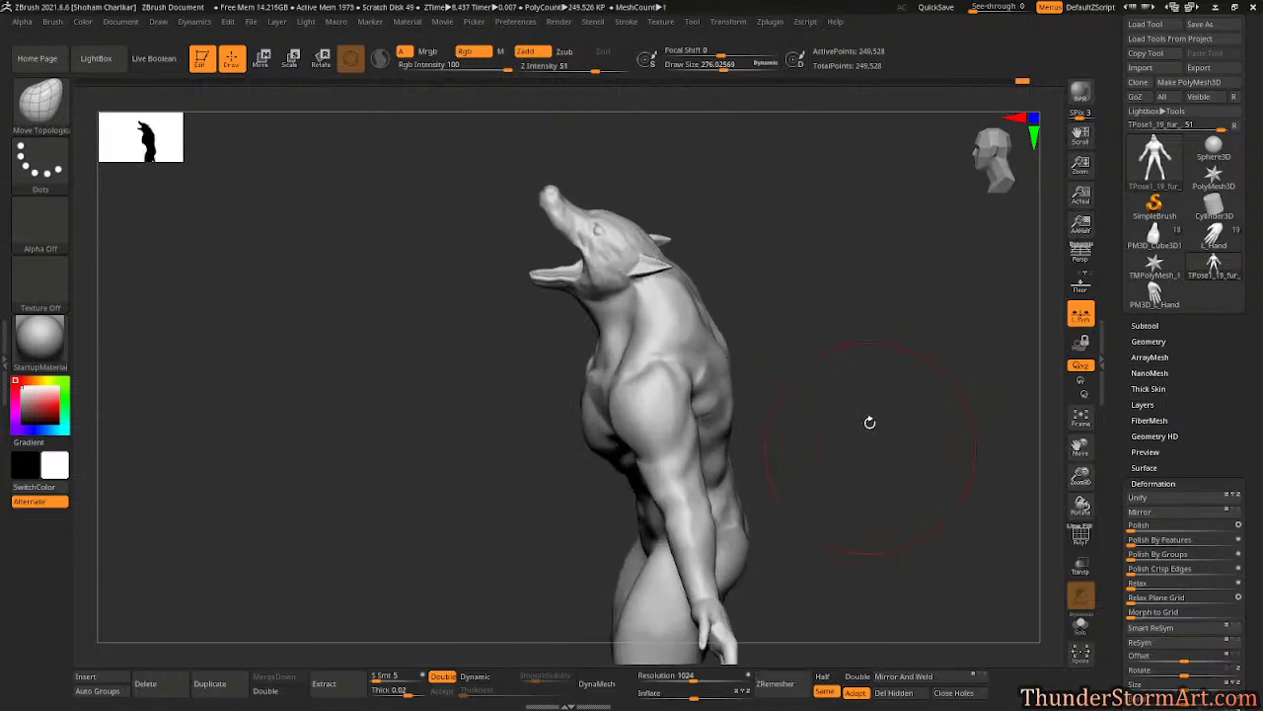
- Carve the creases along the neck and throat above the collarbones with DamStandard at a draw size of 112
key("s")
left_click_drag(845, 353, 863, 358)
mouse_move(844, 356)
left_mouse_down()
mouse_move(816, 359)
mouse_move(841, 349)
mouse_move(849, 299)
mouse_move(846, 327)
mouse_move(790, 296)
mouse_move(835, 318)
mouse_move(840, 305)
left_mouse_up()
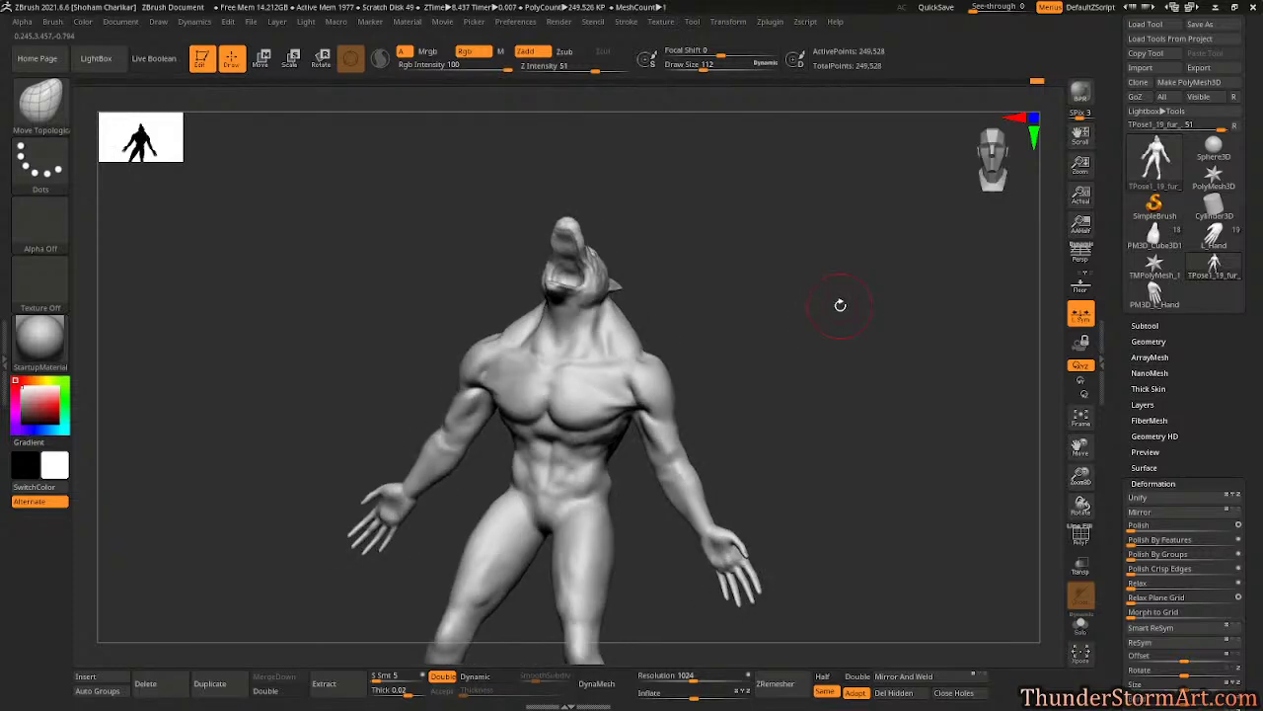
key("b")
key("d")
key("s")
left_click_drag(729, 273, 599, 322)
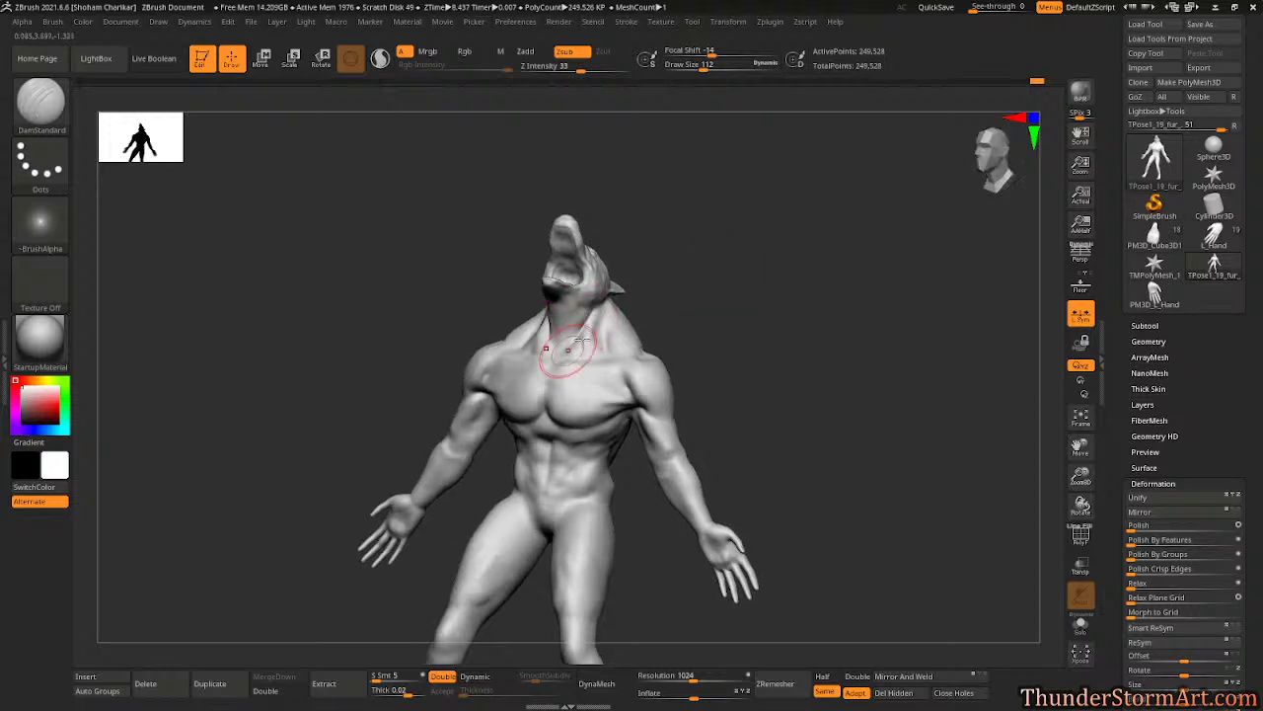
left_click_drag(729, 267, 609, 304)
left_click_drag(743, 251, 813, 339)
- Reshape the muzzle near the corner of the open mouth with Move Topological at a draw size of about 71
key("b")
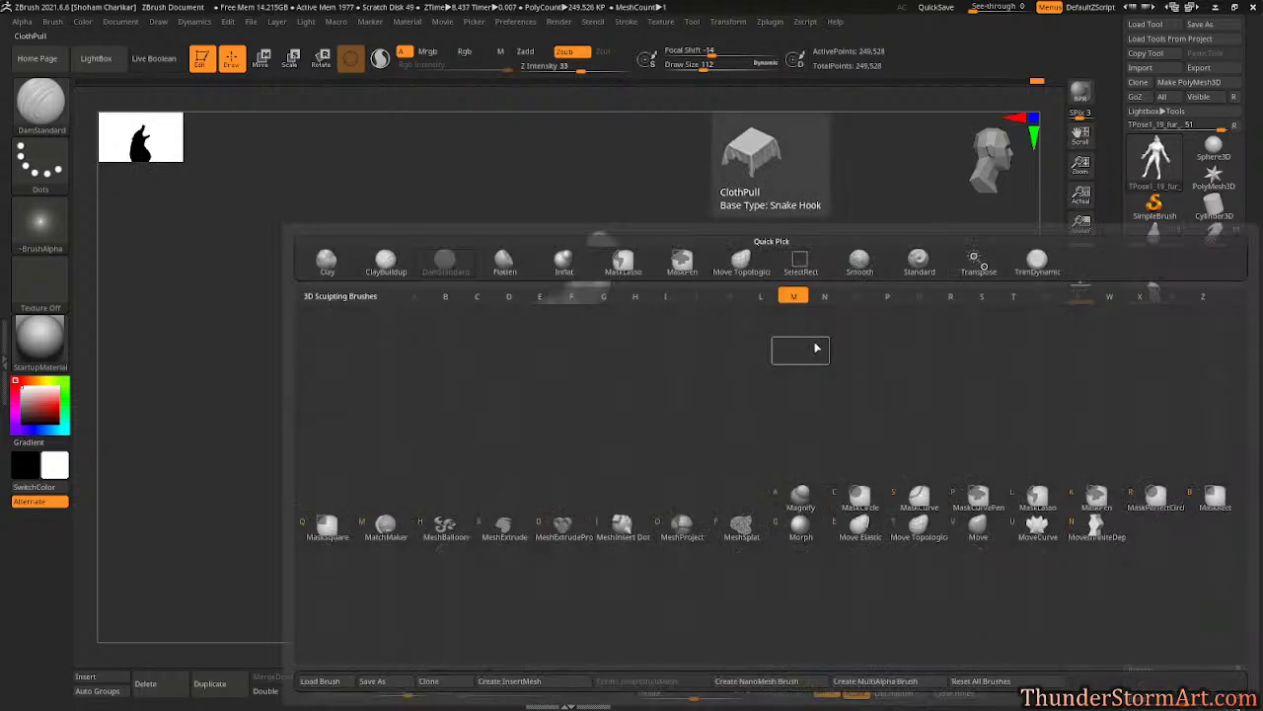
key("m")
key("t")
key("s")
left_click_drag(792, 294, 781, 293)
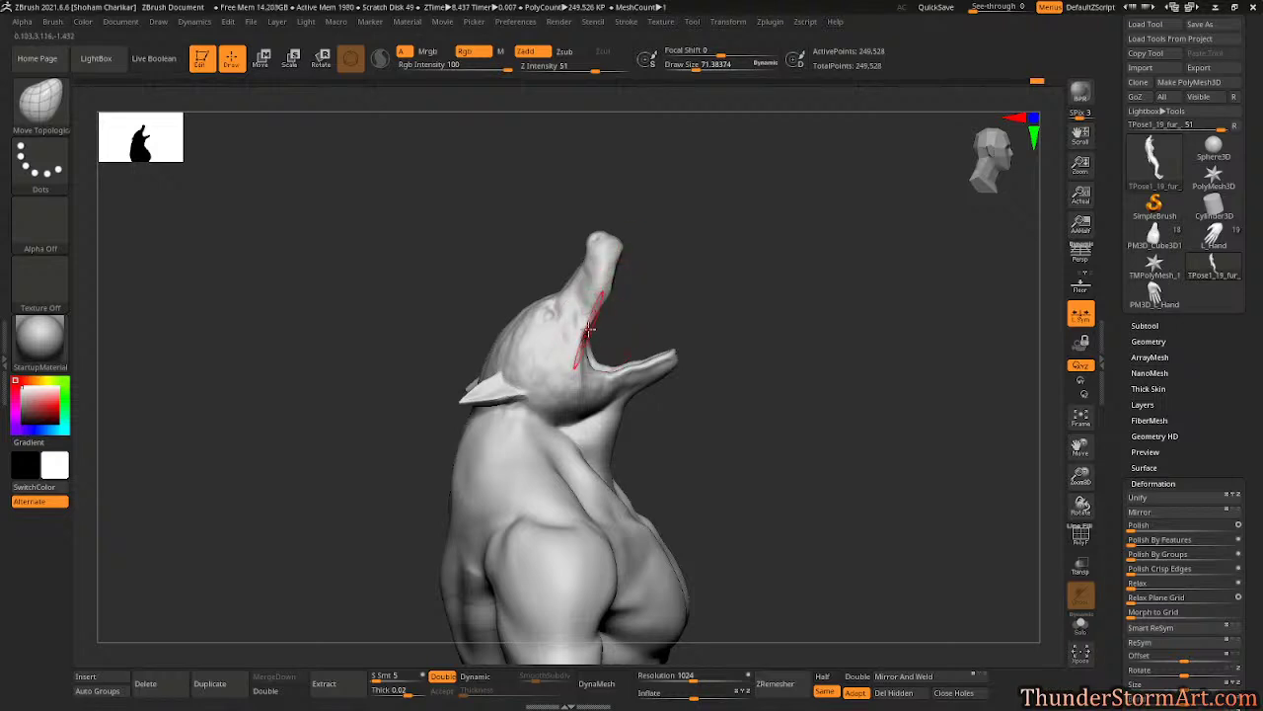
- Adjust the base of the ears with Move Topological at a draw size of about 38, and smooth the rough surface there
mouse_move(680, 272)
left_mouse_down()
mouse_move(685, 259)
mouse_move(677, 326)
mouse_move(694, 340)
mouse_move(717, 298)
mouse_move(669, 300)
mouse_move(714, 222)
mouse_move(721, 247)
mouse_move(679, 392)
mouse_move(753, 247)
mouse_move(754, 197)
mouse_move(801, 246)
mouse_move(787, 208)
mouse_move(846, 296)
left_mouse_up()
key("s")
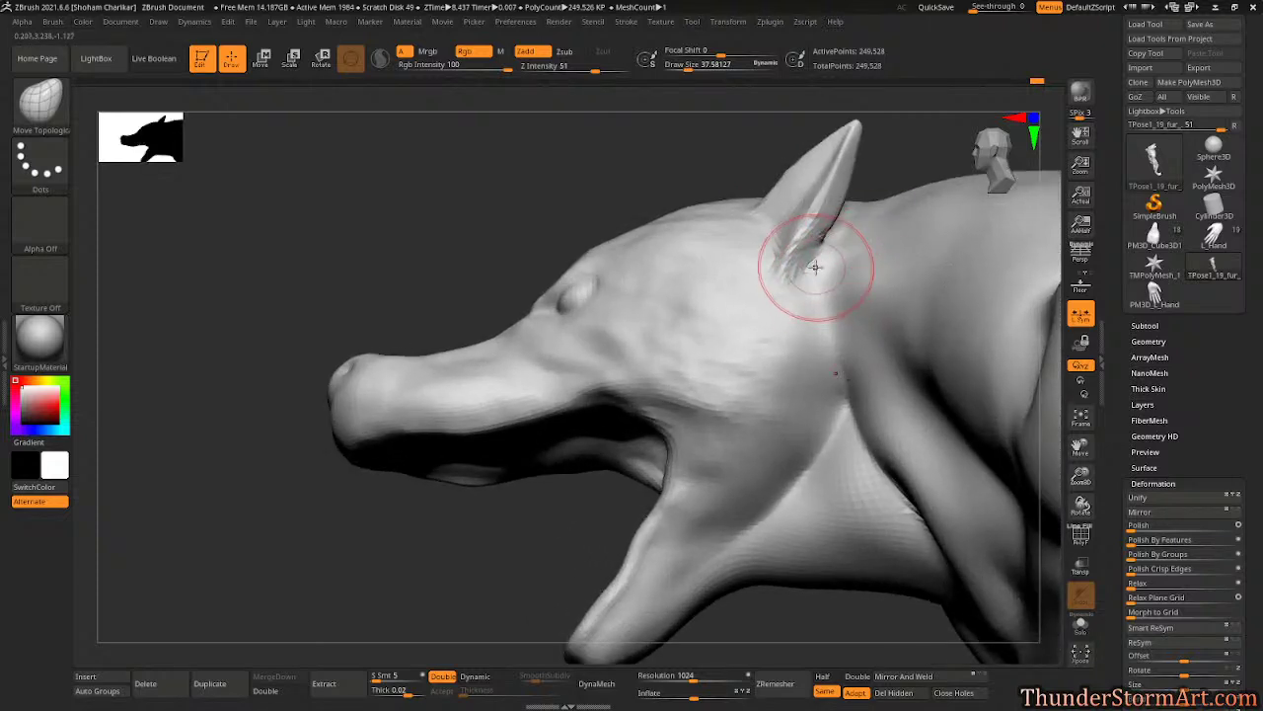
left_click_drag(883, 166, 792, 226)
key("shift")
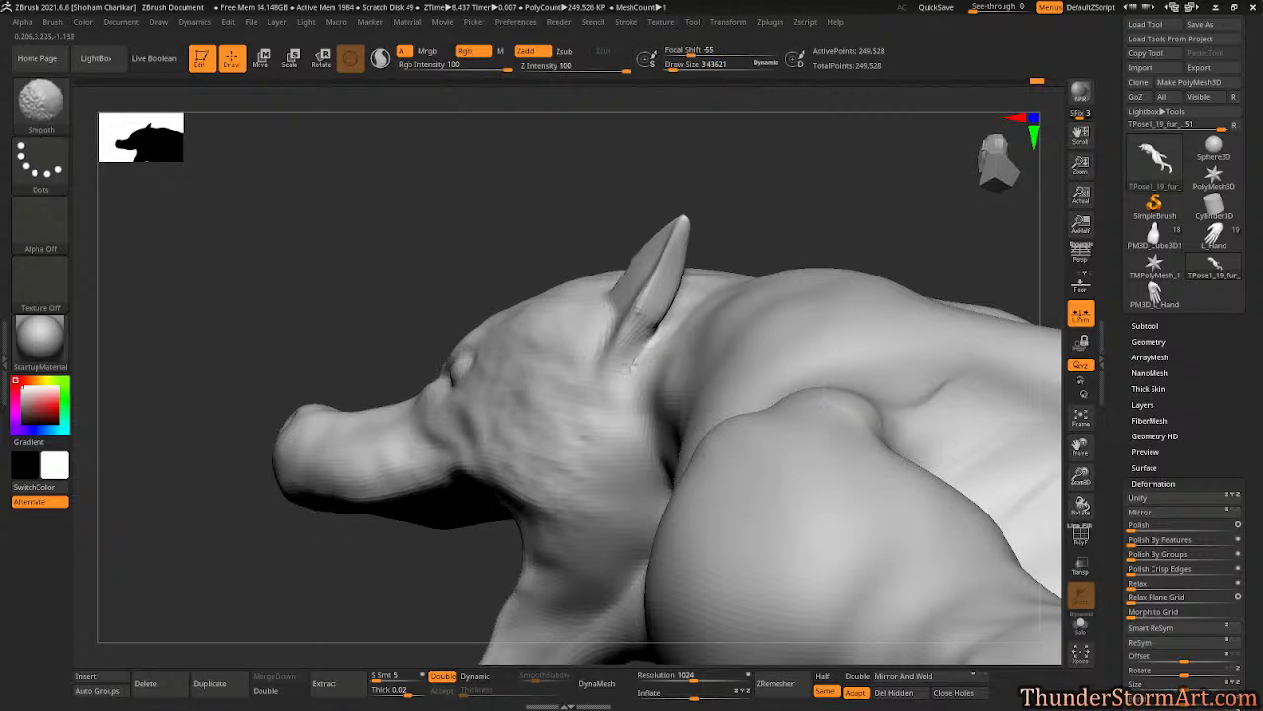
left_click_drag(648, 347, 658, 325, "shift")
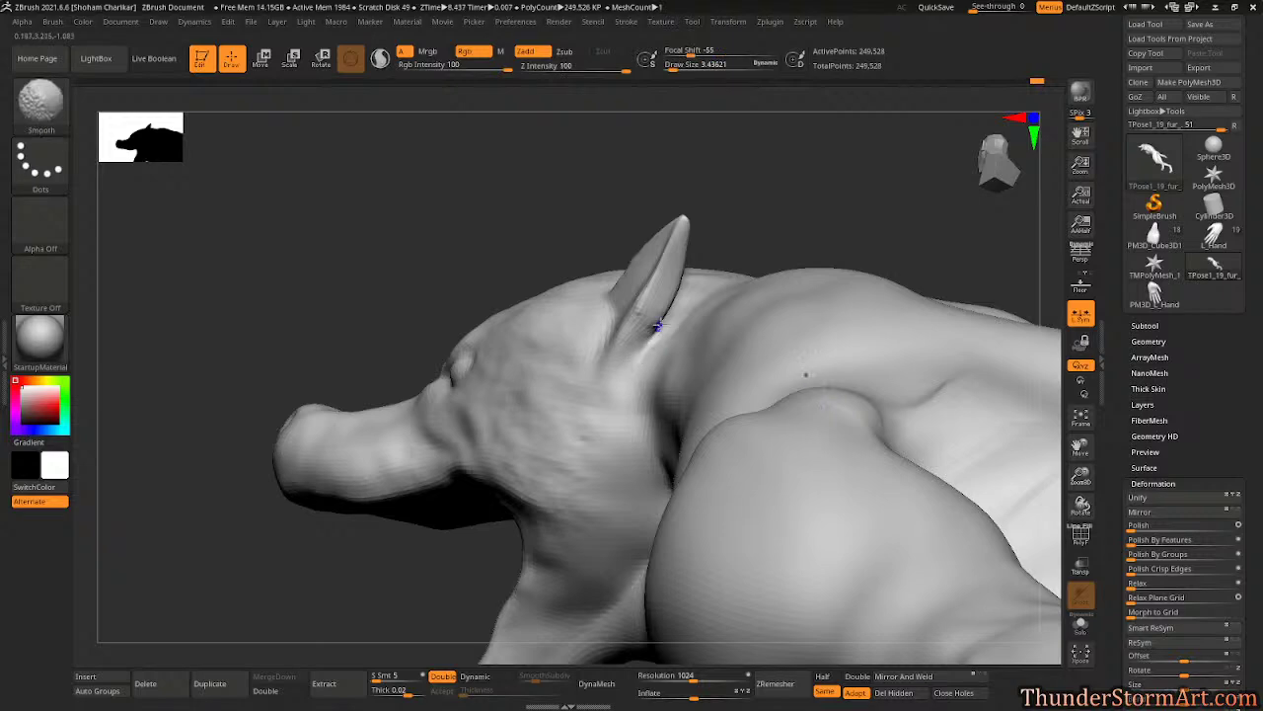
- Fill in the base of the ears with ClayBuildup at a draw size of about 23
key("b")
key("c")
key("b")
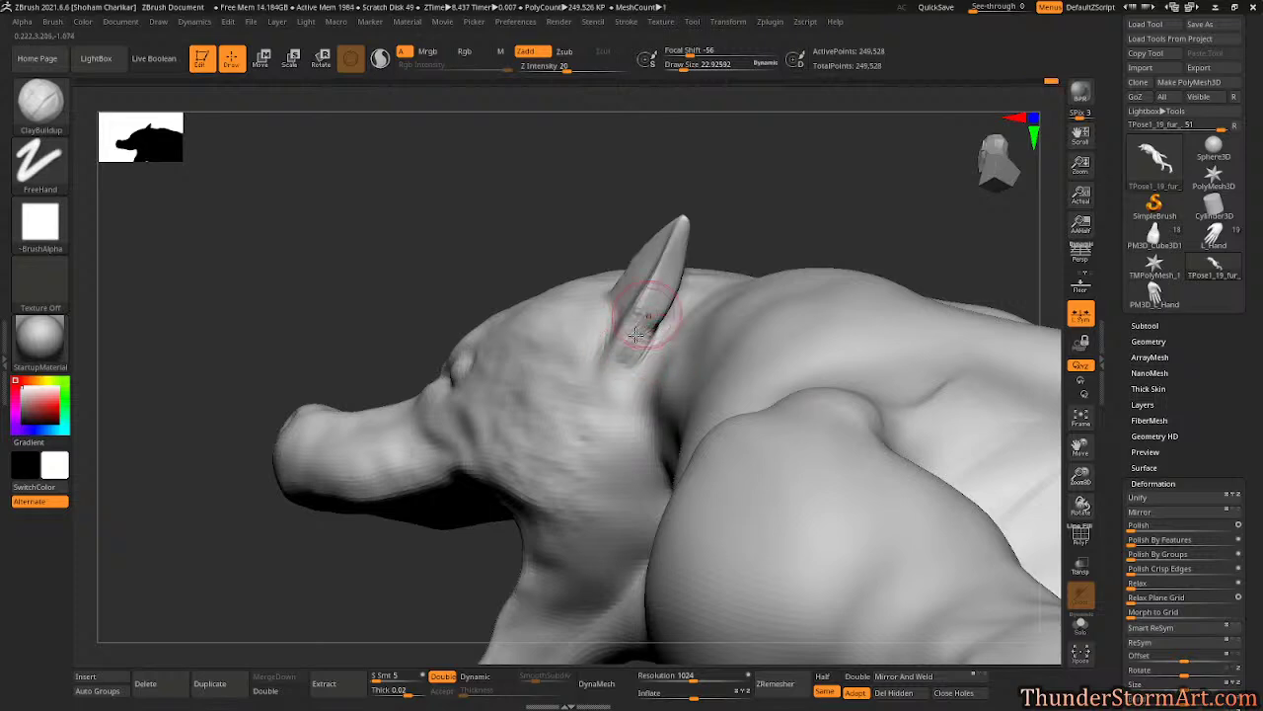
- Build up the biceps toward the elbow with ClayBuildup at a draw size of about 45, and smooth the strokes
mouse_move(816, 161)
left_mouse_down()
mouse_move(681, 182)
mouse_move(829, 257)
mouse_move(749, 210)
mouse_move(803, 260)
mouse_move(797, 206)
mouse_move(797, 259)
mouse_move(809, 251)
mouse_move(779, 240)
mouse_move(854, 302)
mouse_move(720, 285)
mouse_move(769, 301)
mouse_move(781, 325)
mouse_move(673, 358)
mouse_move(697, 365)
left_mouse_up()
key("s")
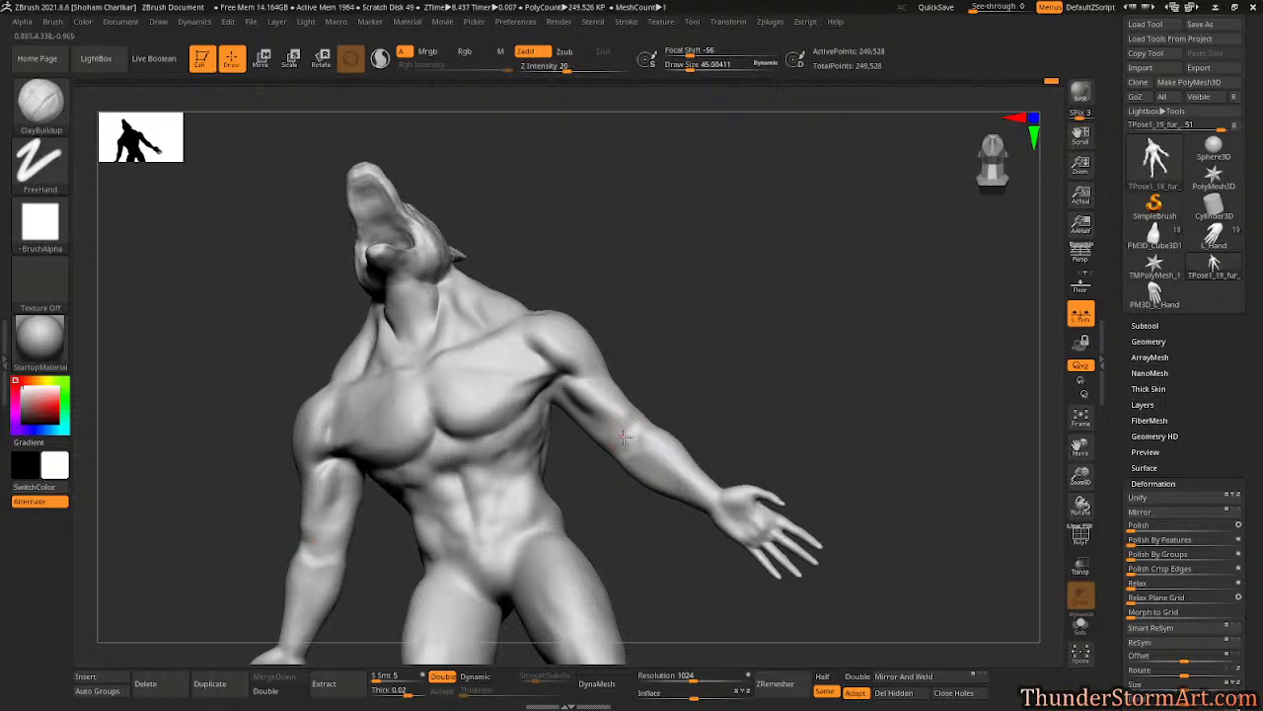
mouse_move(624, 437)
left_mouse_down()
mouse_move(570, 393)
mouse_move(628, 430)
left_mouse_up()
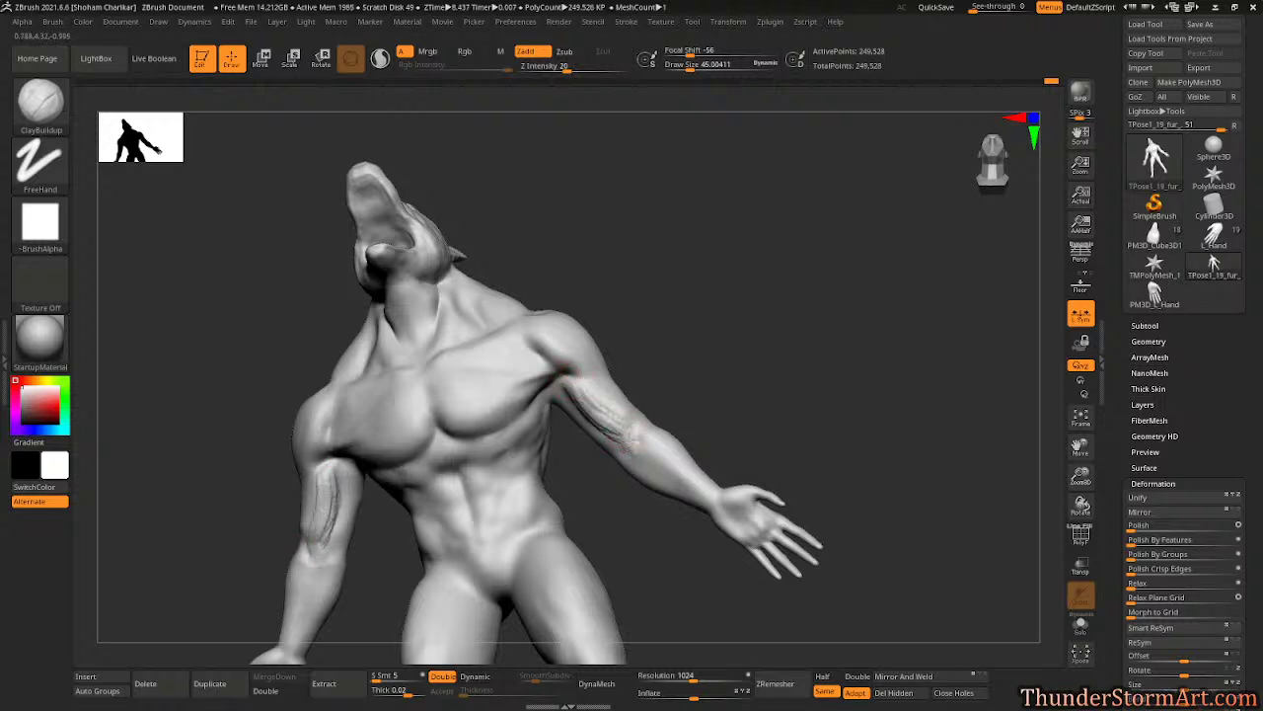
left_click_drag(685, 319, 671, 358)
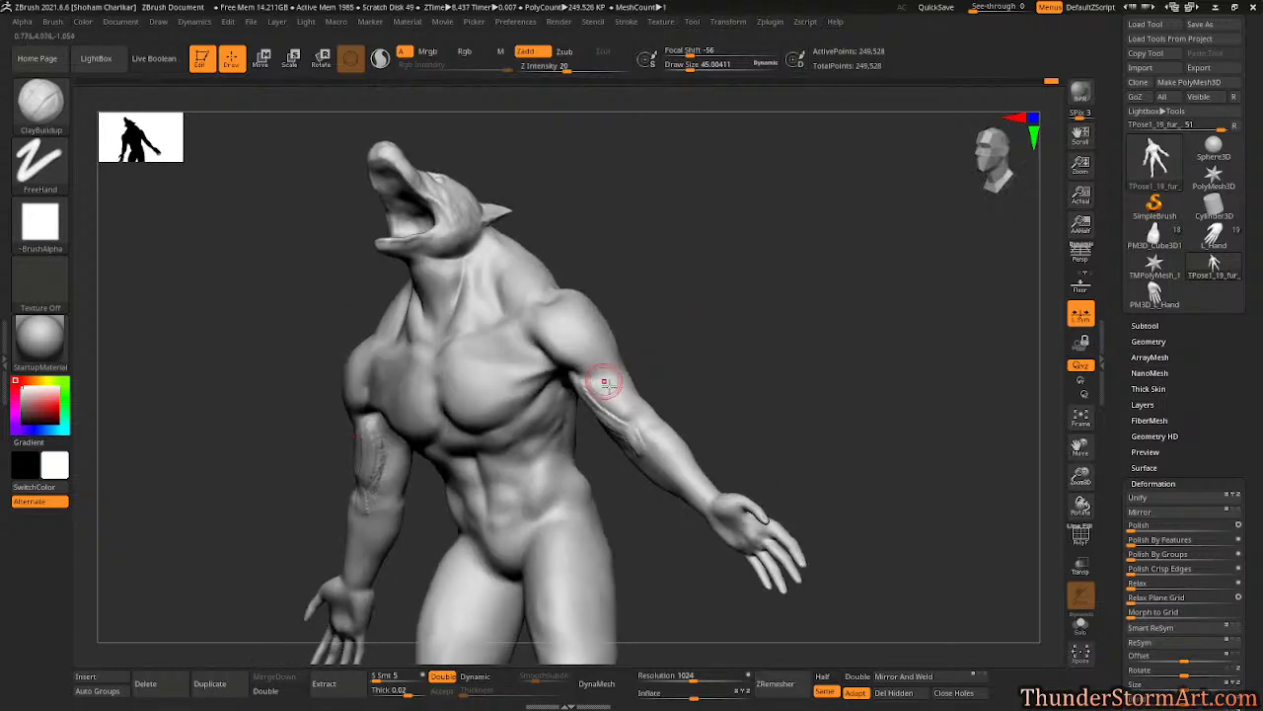
left_click_drag(694, 294, 646, 365)
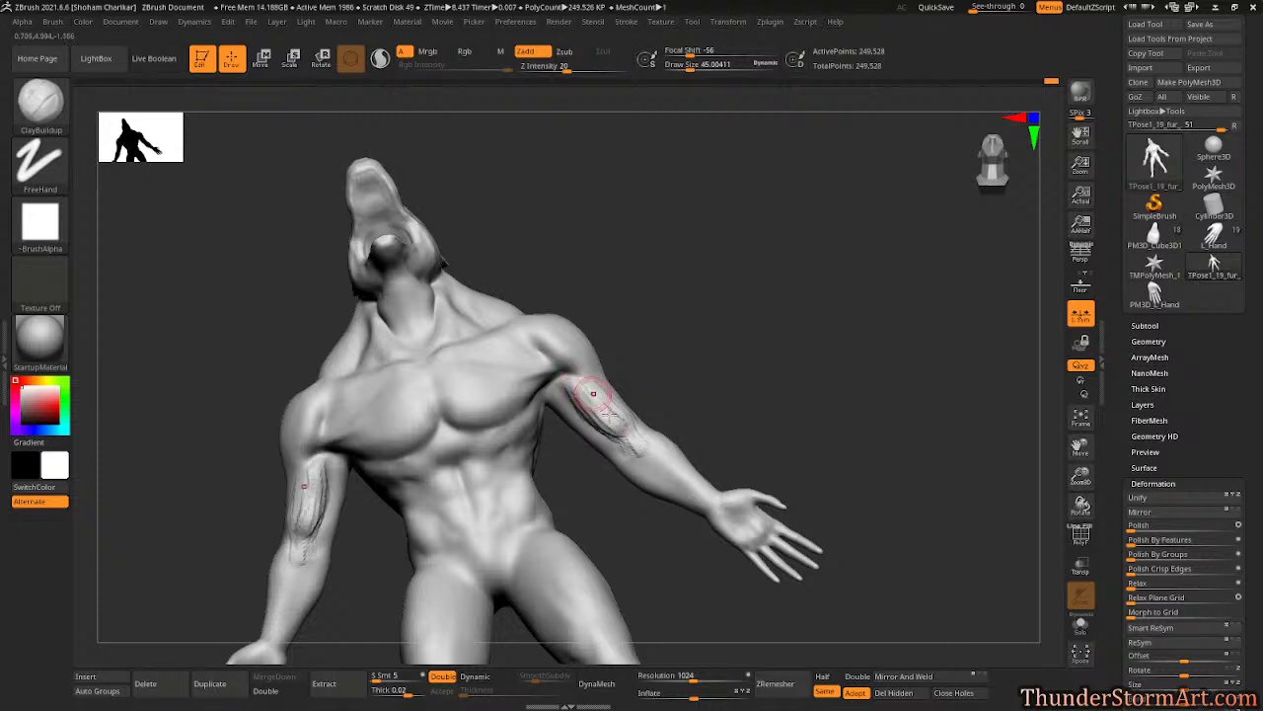
key("shift")
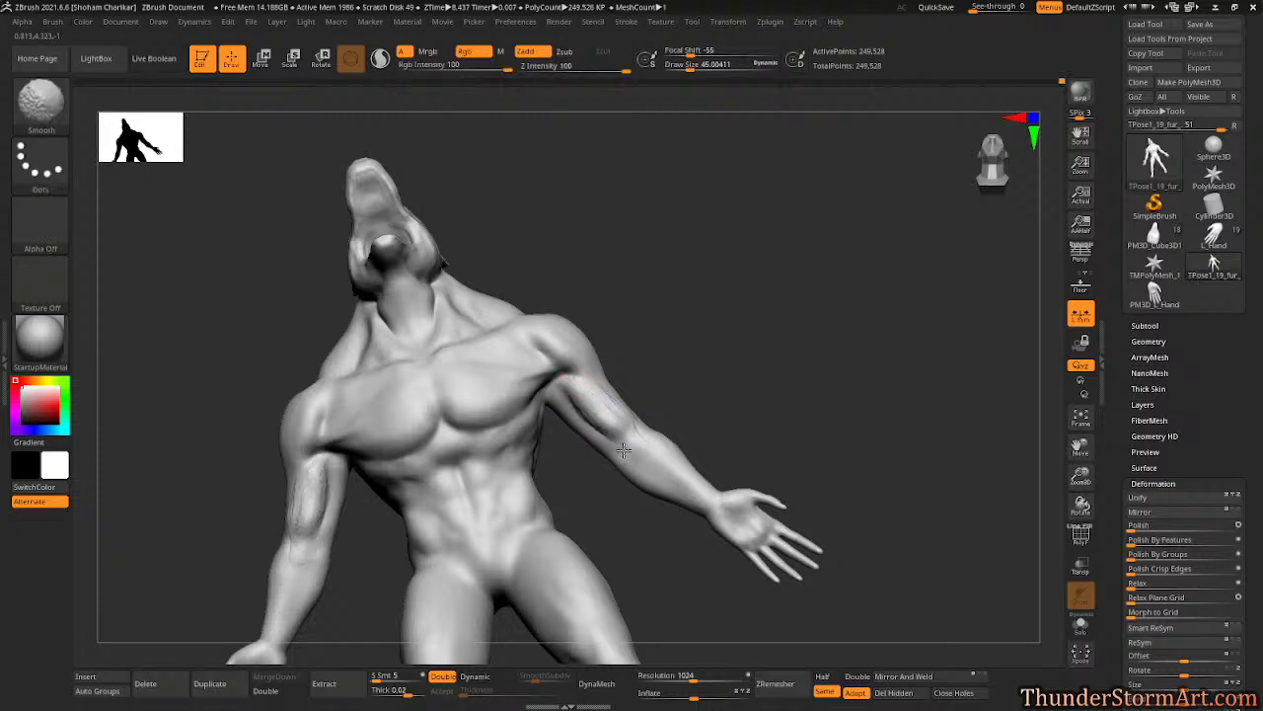
mouse_move(624, 450)
left_mouse_down()
mouse_move(671, 355)
mouse_move(611, 402)
left_mouse_up()
- Add volume to the upper biceps near the armpit with ClayBuildup and blend it into the arm by smoothing
mouse_move(636, 300)
left_mouse_down()
mouse_move(655, 270)
mouse_move(655, 338)
mouse_move(654, 313)
mouse_move(632, 336)
left_mouse_up()
key("shift")
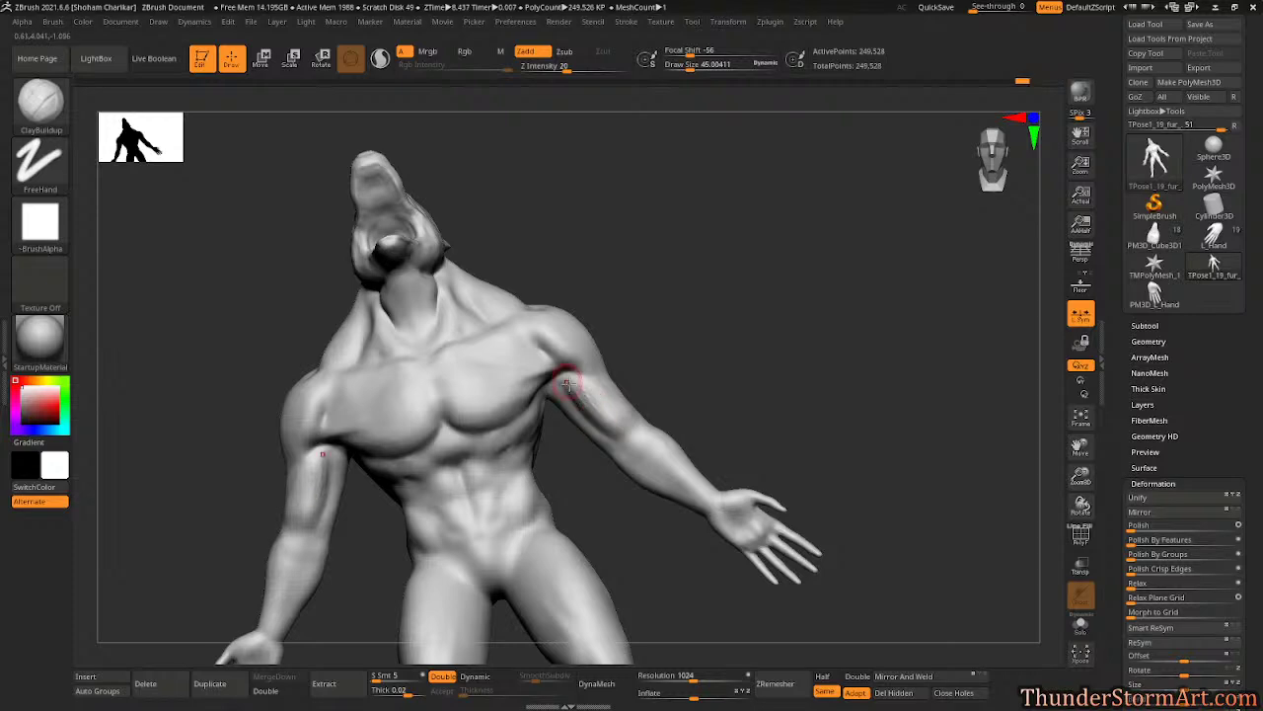
key("shift")
mouse_move(663, 366)
left_mouse_down("shift")
mouse_move(710, 350)
mouse_move(648, 345)
mouse_move(606, 416)
left_mouse_up("shift")
- Define the underside of the upper arm near the elbow with ClayBuildup and smooth it from below and the side
left_click_drag(681, 300, 629, 396)
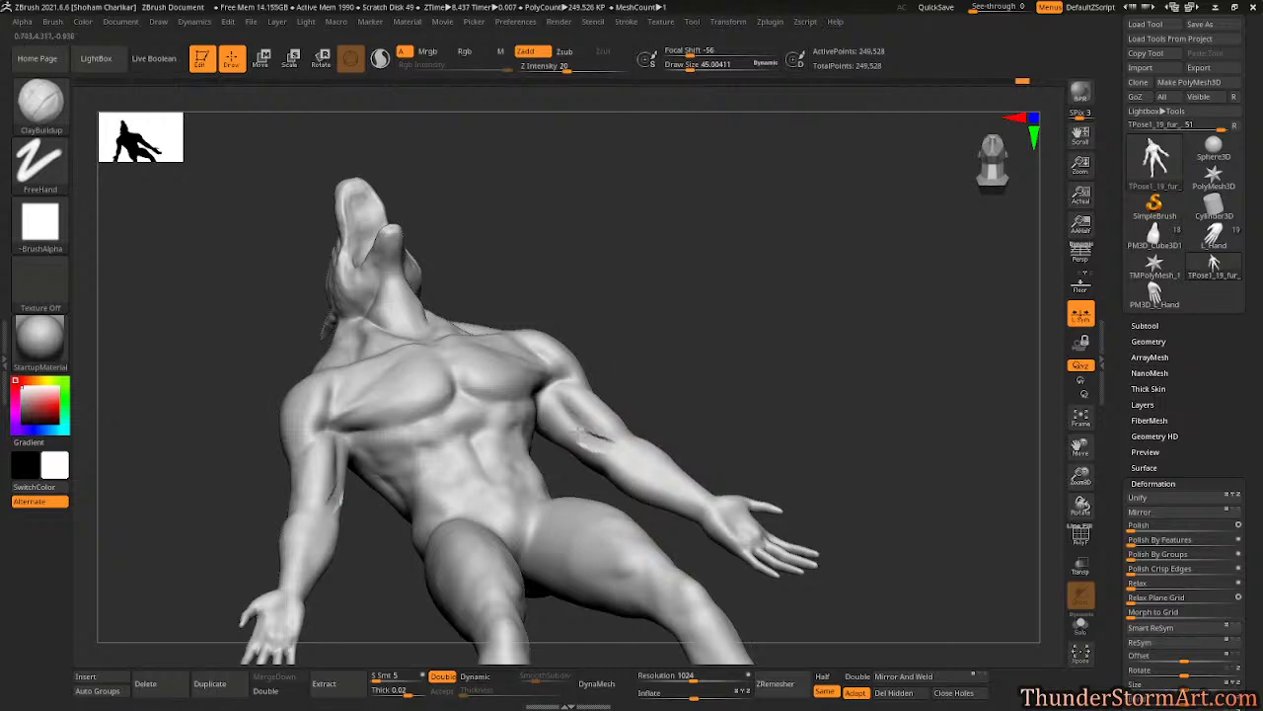
key("shift")
mouse_move(654, 330)
left_mouse_down()
mouse_move(699, 302)
mouse_move(688, 296)
mouse_move(655, 337)
left_mouse_up()
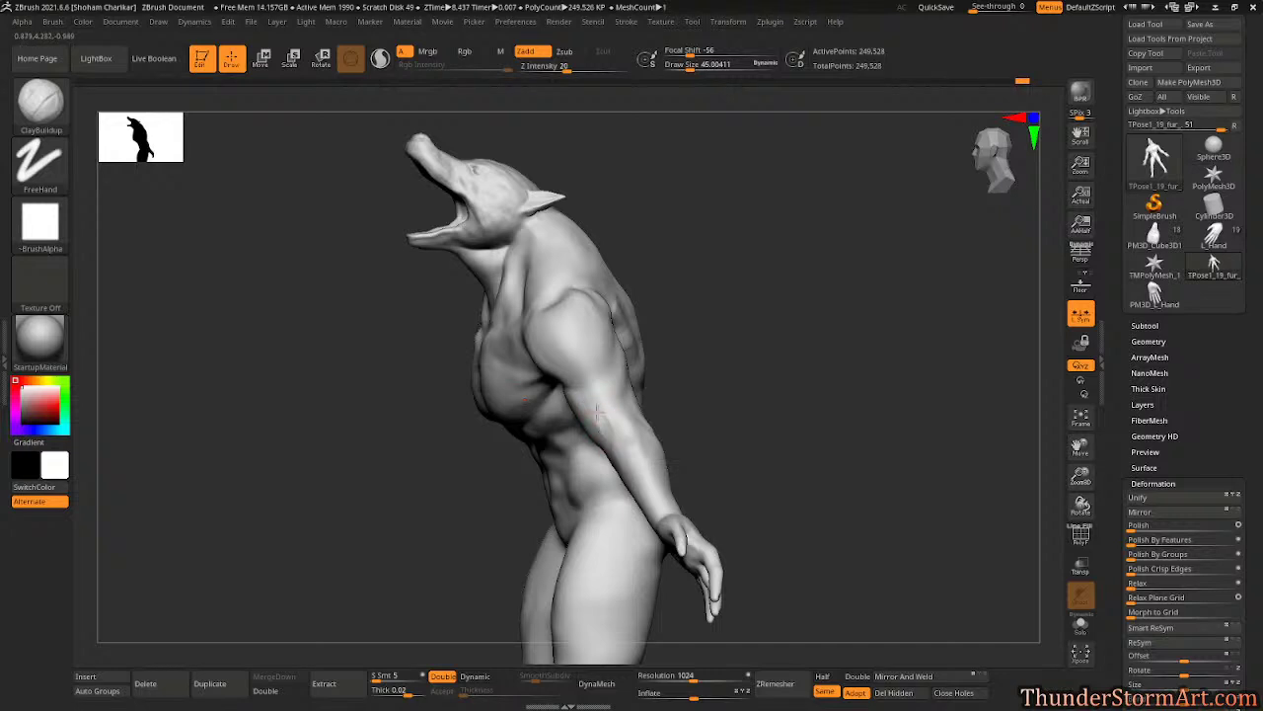
key("shift")
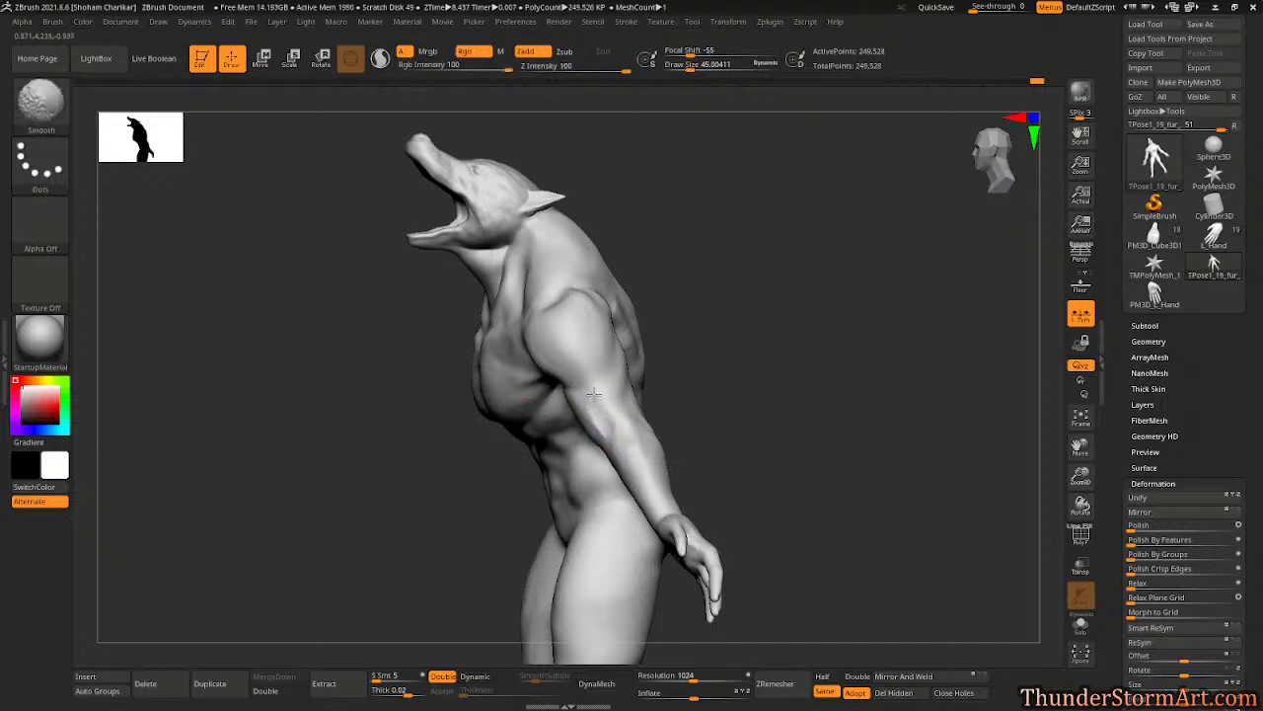
mouse_move(781, 273)
left_mouse_down()
mouse_move(767, 271)
mouse_move(806, 256)
mouse_move(815, 330)
mouse_move(789, 361)
mouse_move(829, 267)
mouse_move(782, 297)
left_mouse_up()
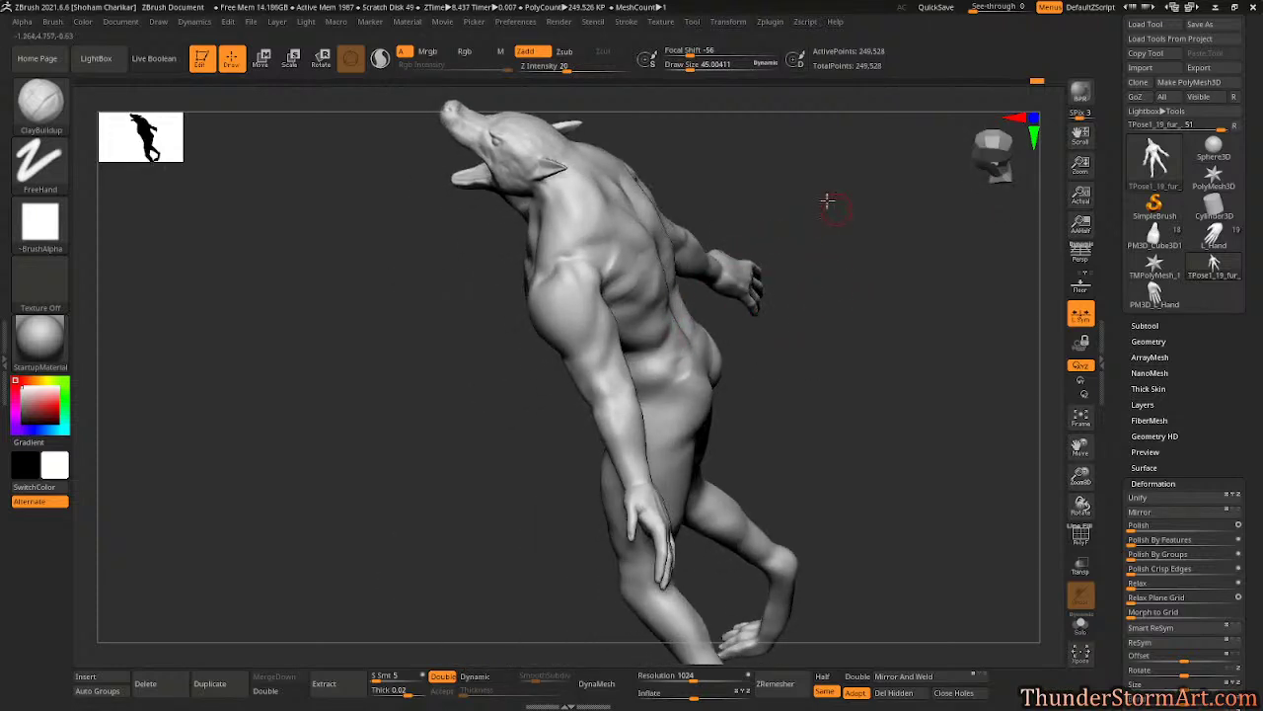
- Build up the outer forearm muscle from the elbow toward the wrist with ClayBuildup and smooth the strokes
mouse_move(827, 200)
left_mouse_down()
mouse_move(599, 333)
mouse_move(598, 319)
mouse_move(602, 360)
mouse_move(598, 335)
mouse_move(610, 339)
left_mouse_up()
mouse_move(726, 256)
left_mouse_down()
mouse_move(759, 203)
mouse_move(694, 267)
left_mouse_up()
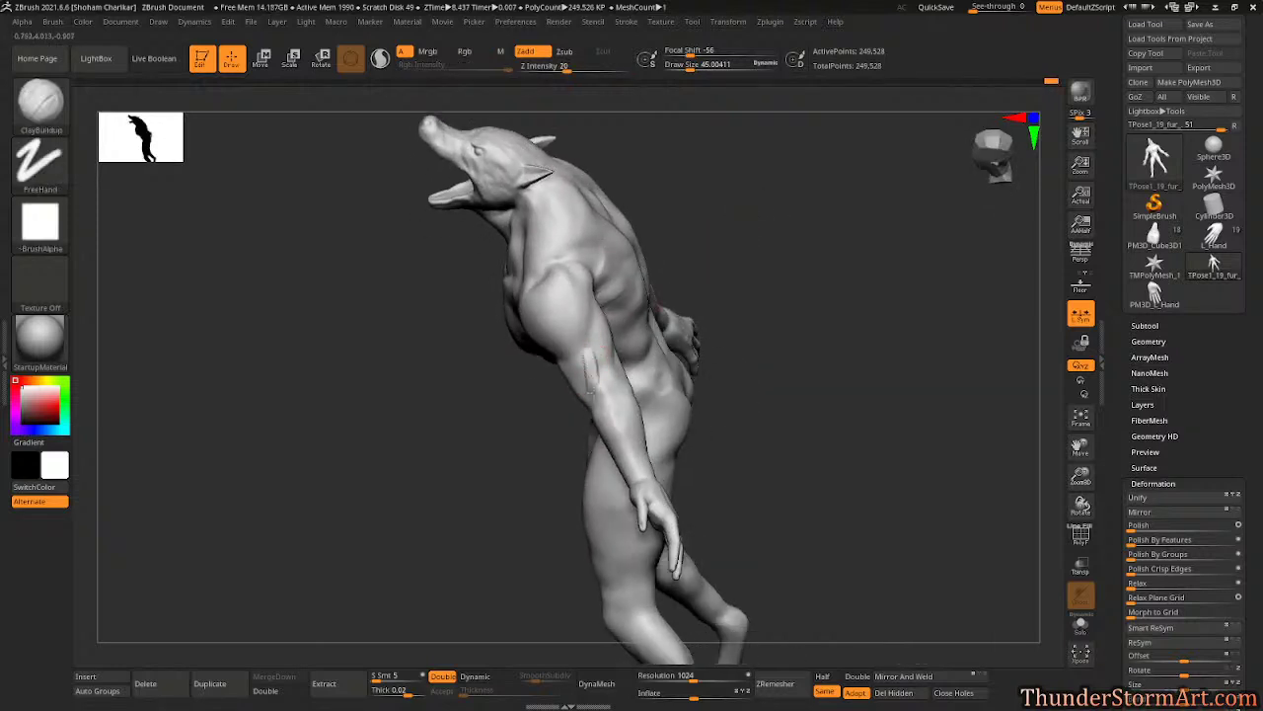
left_click_drag(688, 229, 589, 380)
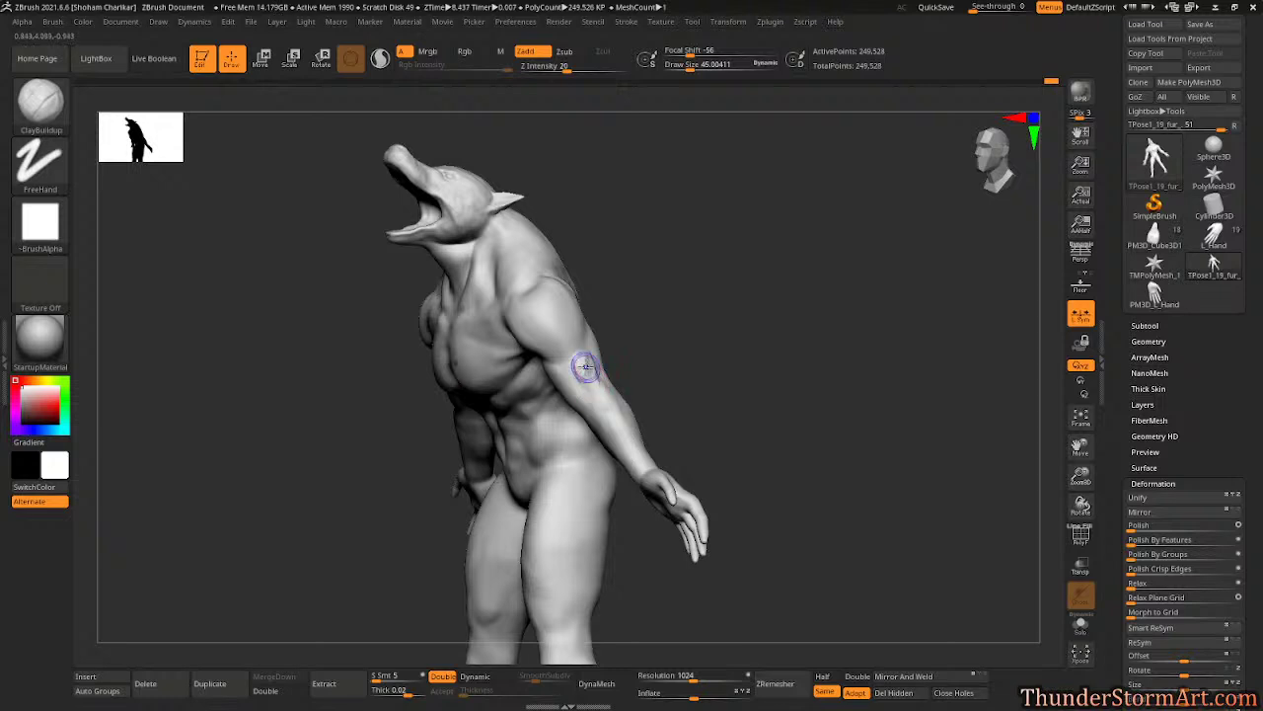
left_click_drag(654, 274, 600, 381, "shift")
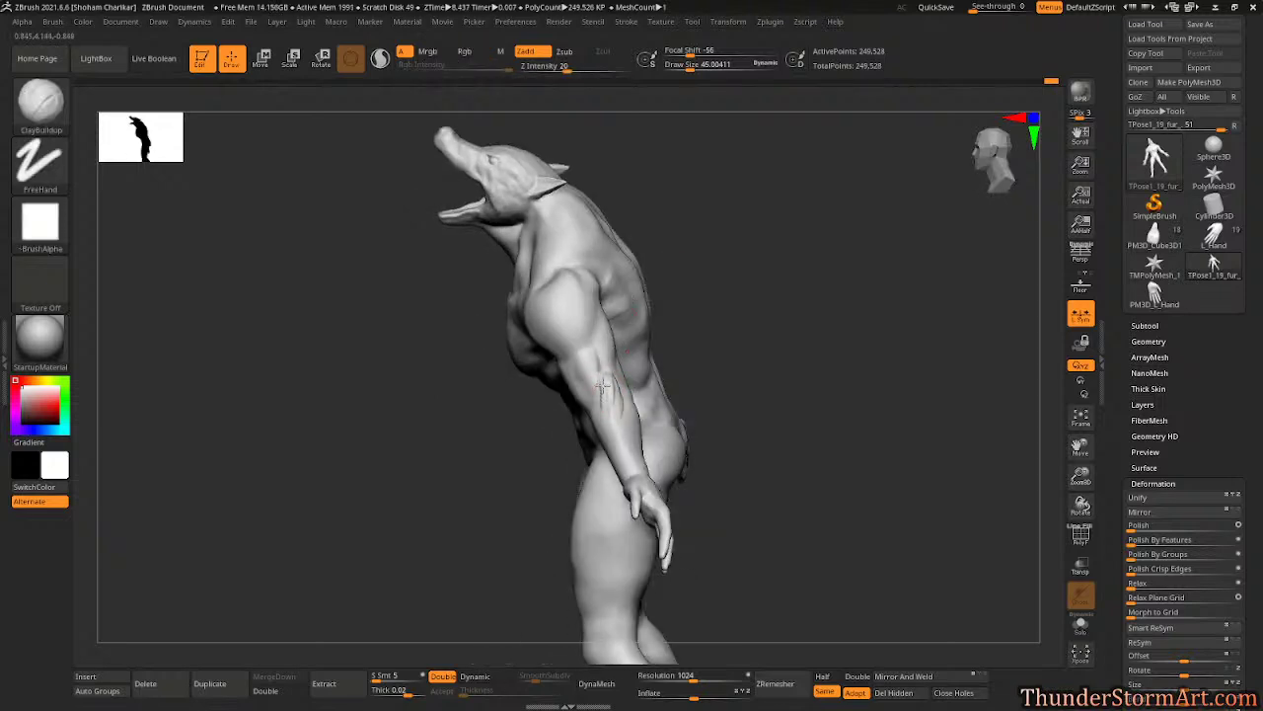
left_click_drag(626, 415, 626, 383)
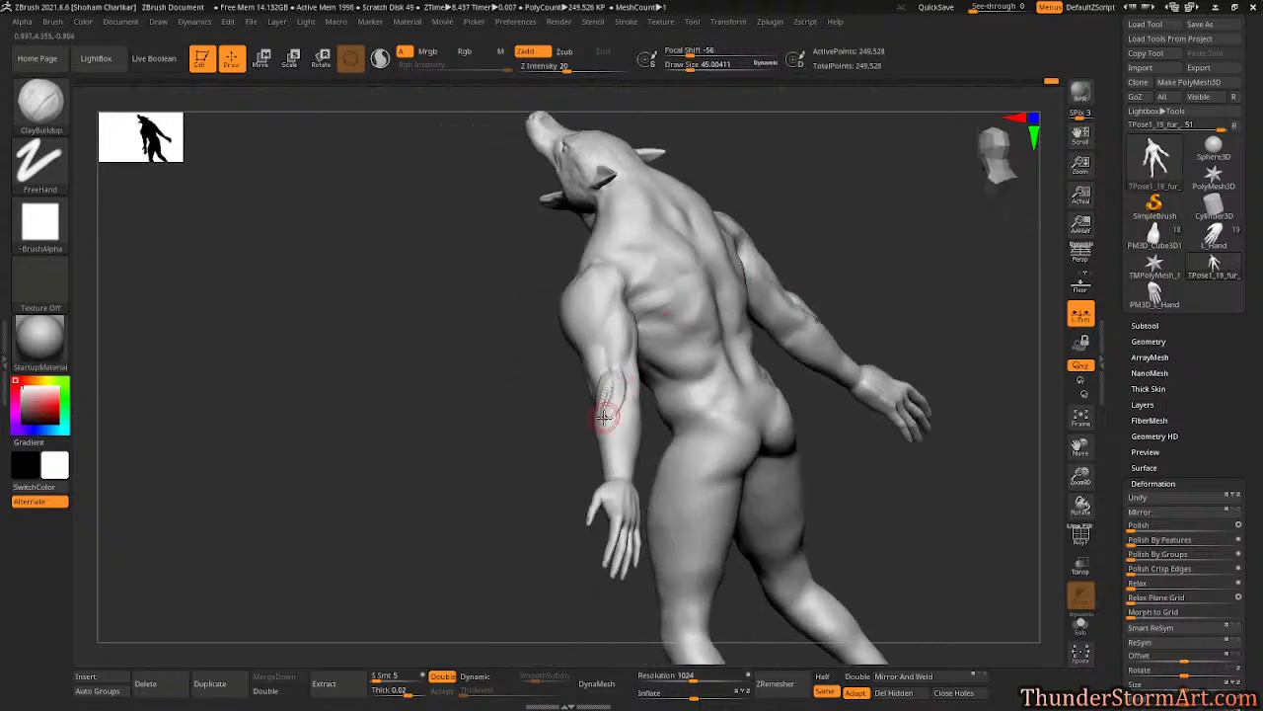
left_click_drag(778, 229, 621, 420)
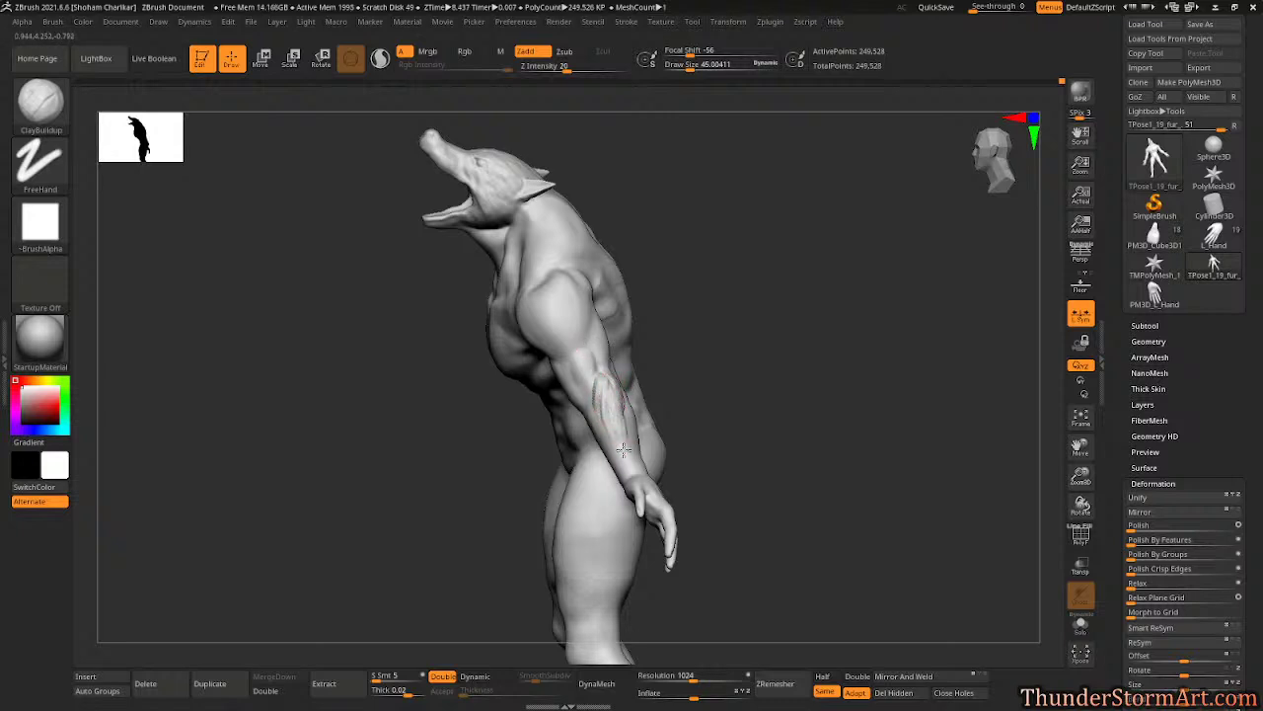
key("shift")
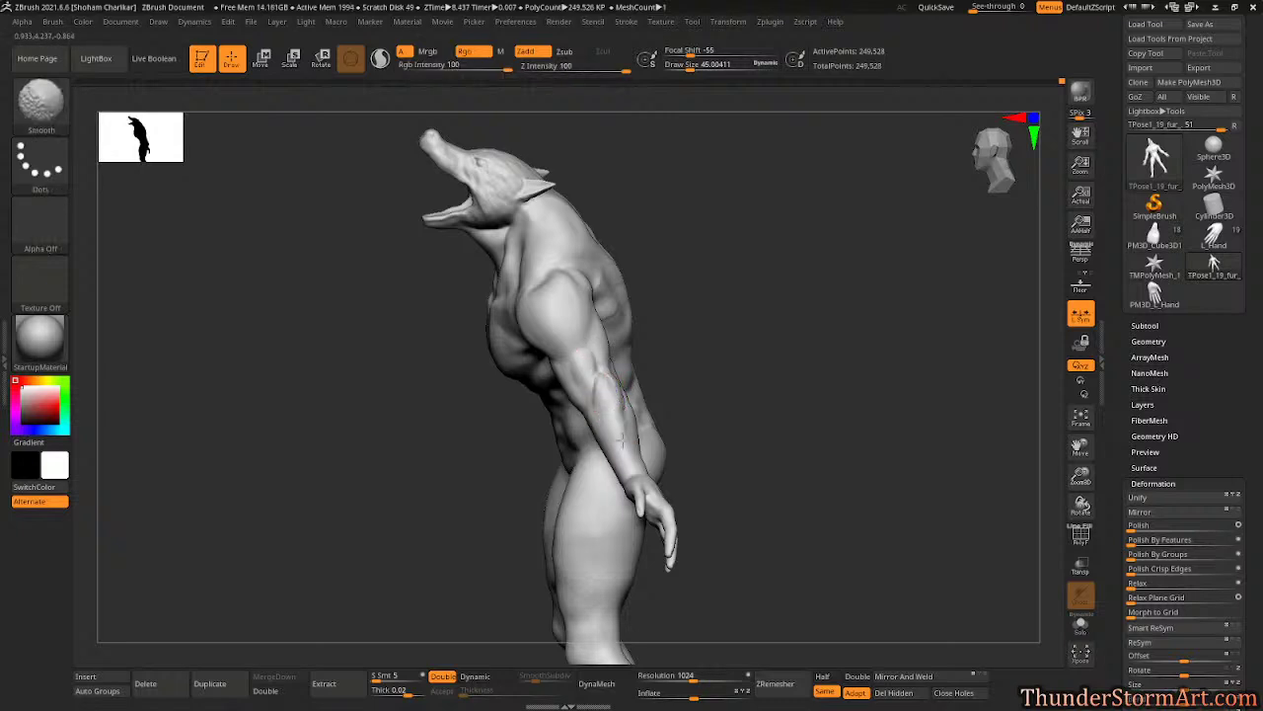
- Add volume to the inner forearm between the elbow crease and the wrist with ClayBuildup, smoothing it into the arm
mouse_move(695, 285)
left_mouse_down()
mouse_move(770, 226)
mouse_move(627, 368)
left_mouse_up()
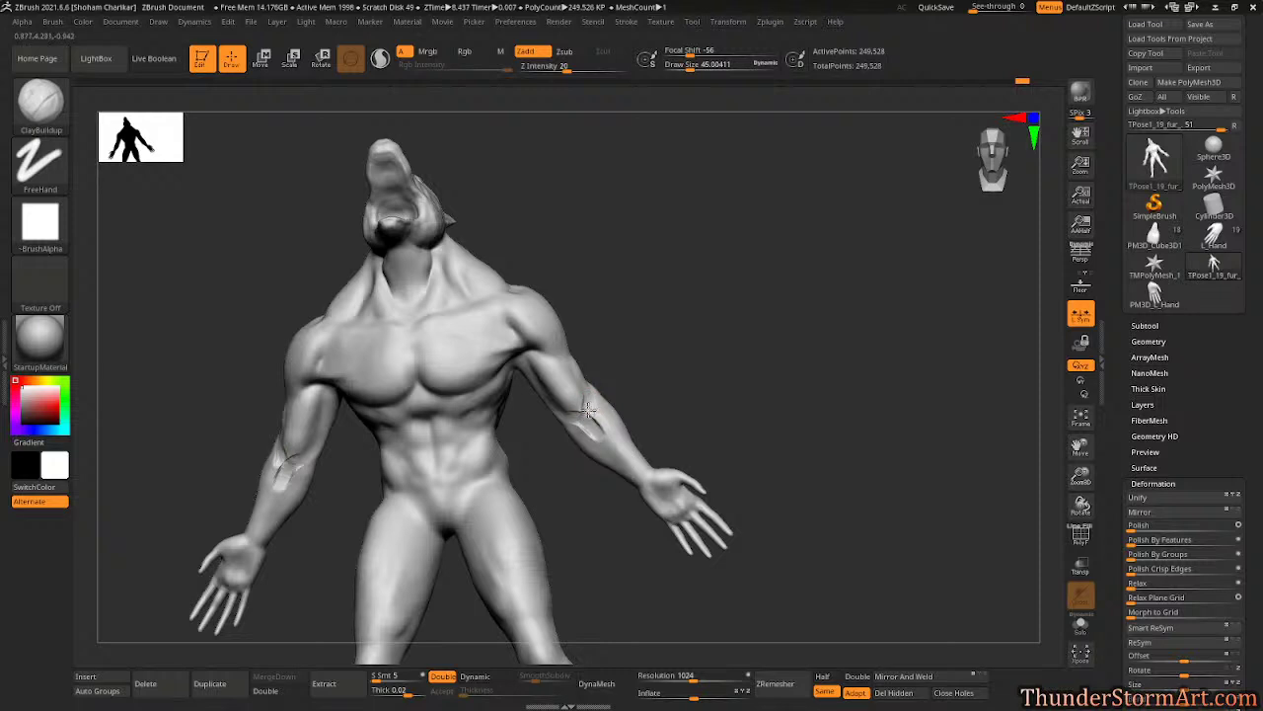
left_click_drag(587, 407, 629, 454)
key("shift")
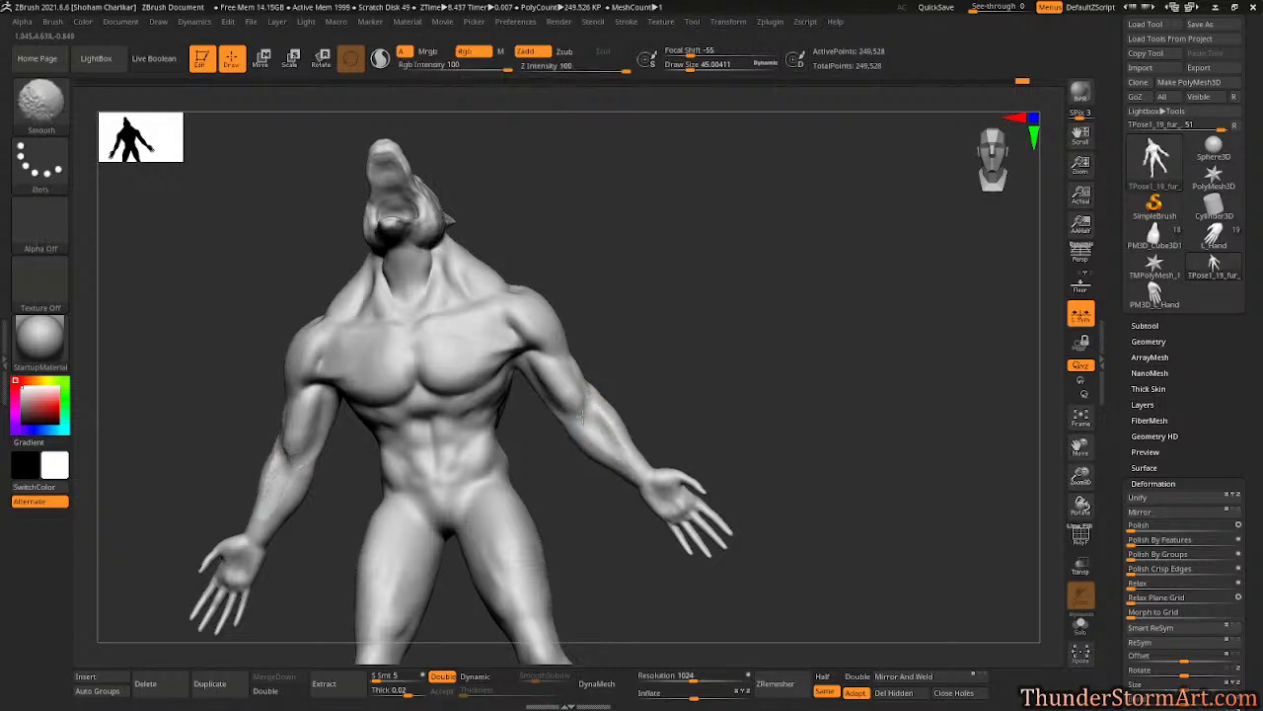
mouse_move(632, 332)
left_mouse_down()
mouse_move(668, 341)
mouse_move(680, 300)
mouse_move(606, 422)
left_mouse_up()
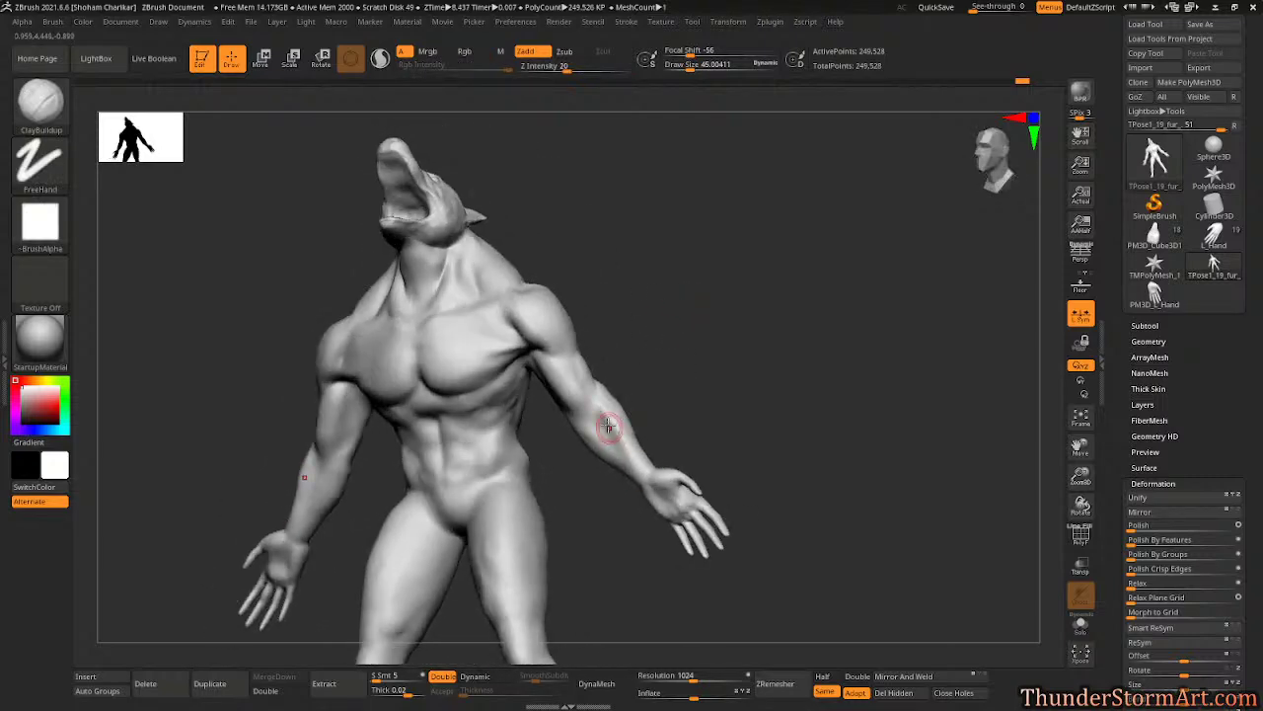
key("shift")
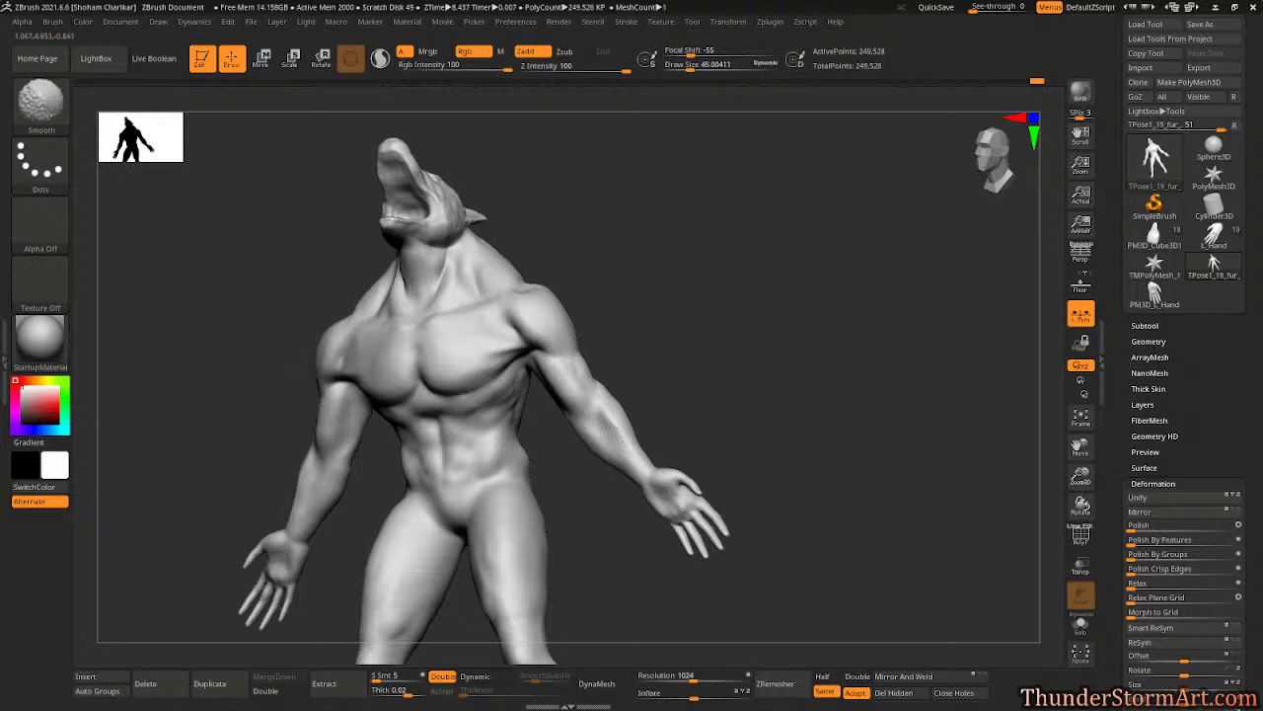
left_click_drag(667, 380, 705, 270)
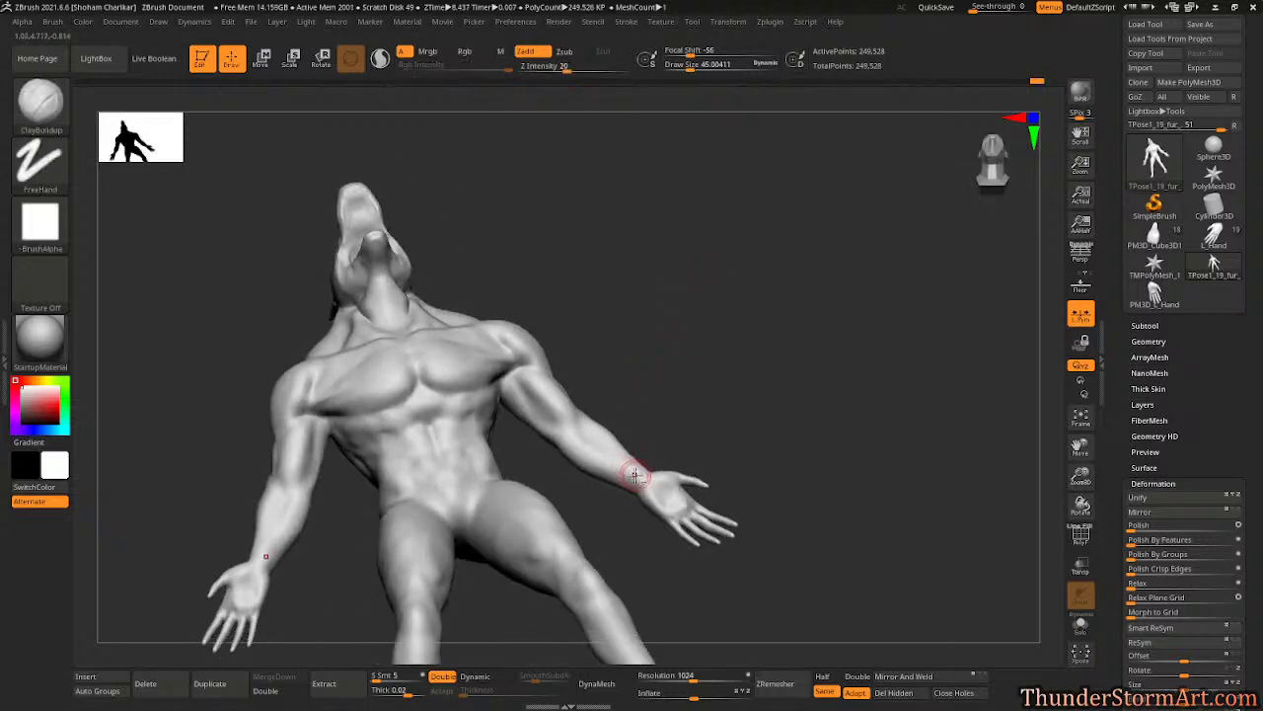
key("shift")
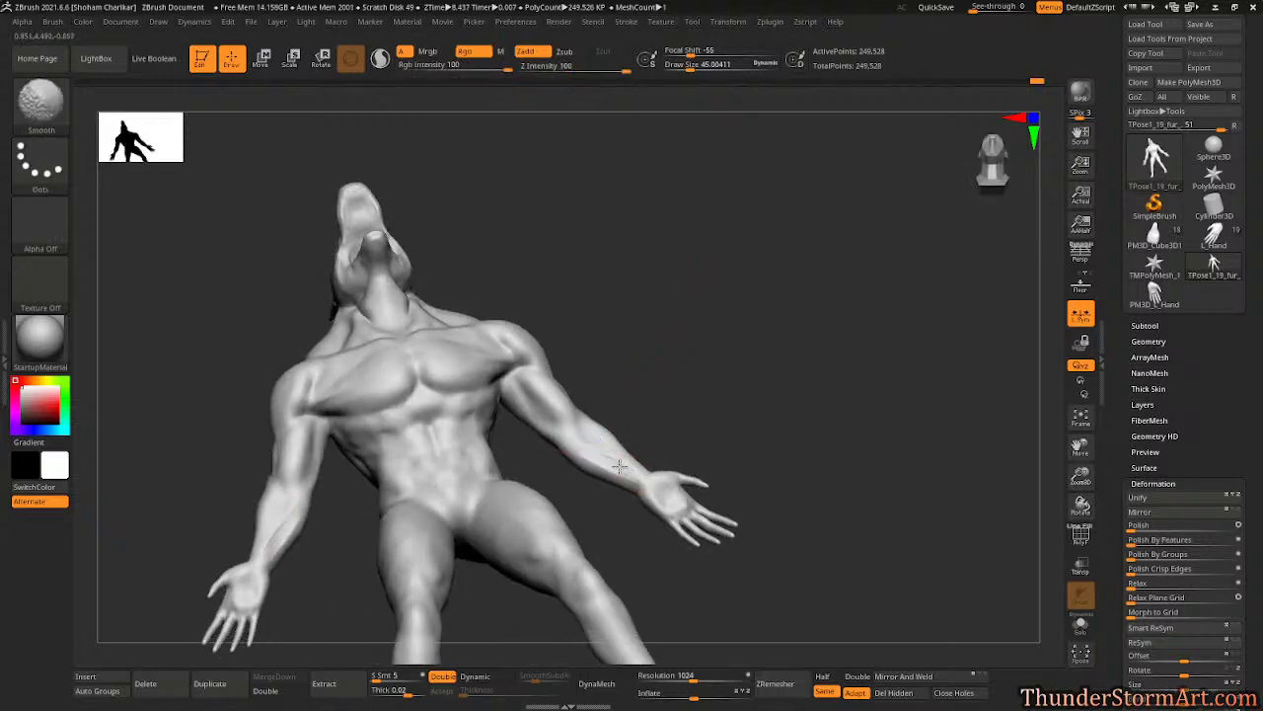
mouse_move(625, 460)
left_mouse_down()
mouse_move(655, 364)
mouse_move(772, 339)
mouse_move(761, 285)
mouse_move(804, 257)
mouse_move(792, 254)
mouse_move(812, 234)
mouse_move(806, 211)
mouse_move(807, 305)
mouse_move(754, 326)
mouse_move(799, 306)
mouse_move(812, 366)
left_mouse_up()
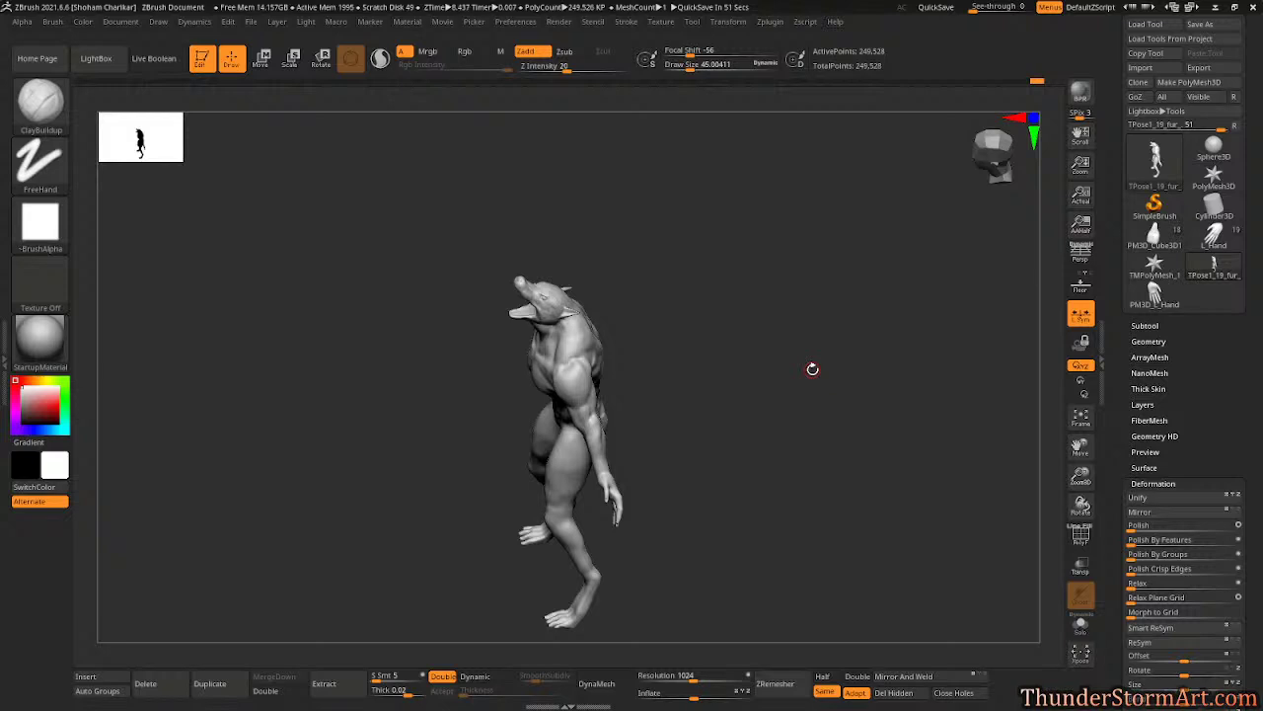
- Carve a groove along the back of the forearm just below the elbow with ClayBuildup and smooth it
left_click_drag(789, 368, 709, 335)
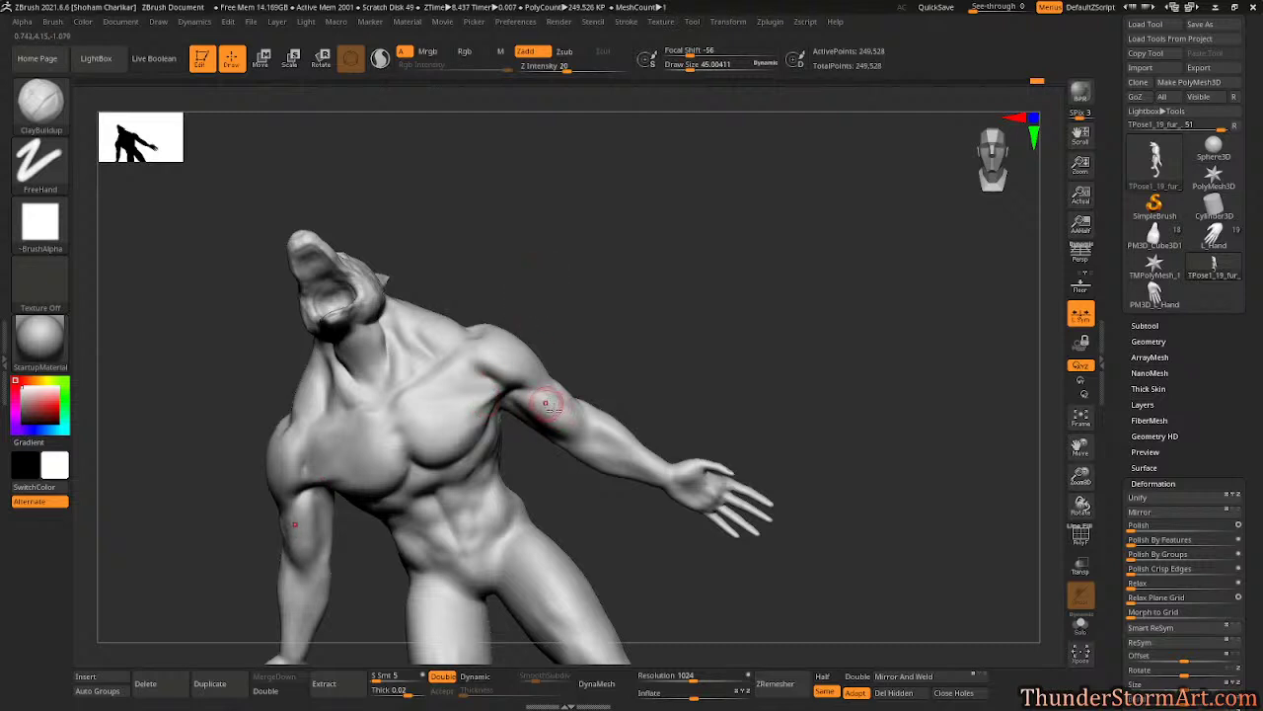
left_click_drag(677, 364, 536, 365)
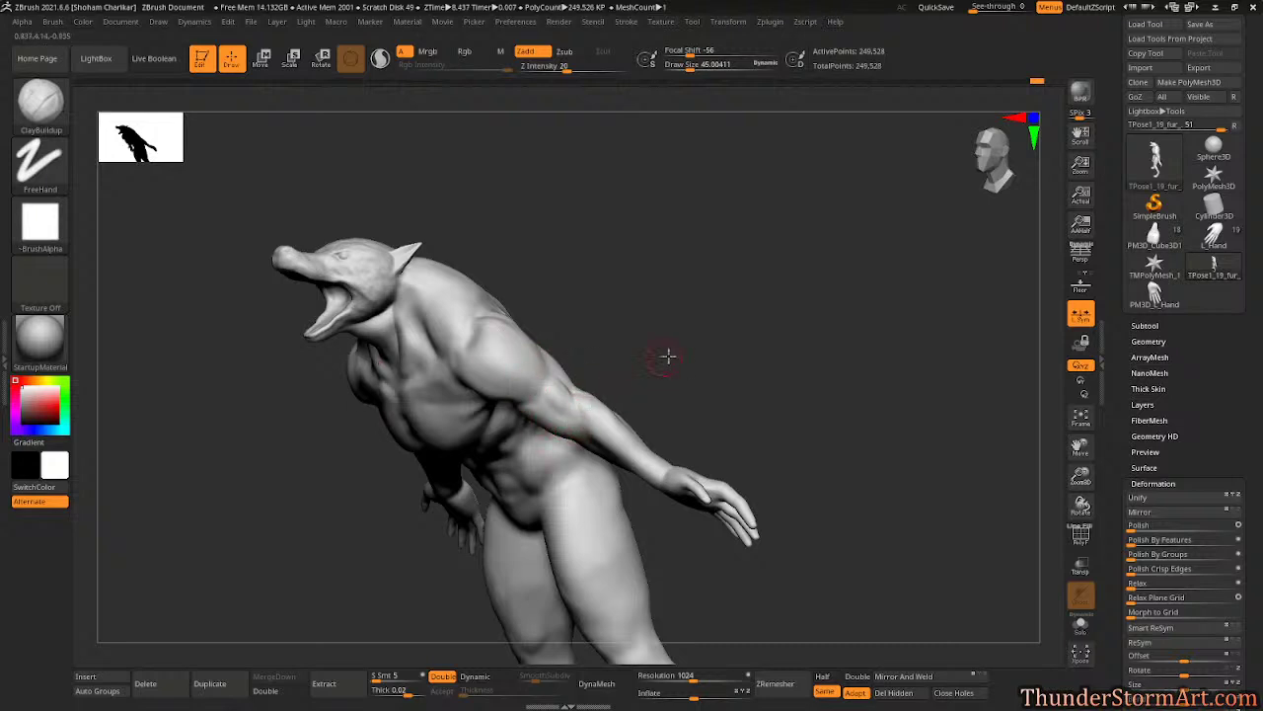
left_click_drag(668, 359, 665, 323)
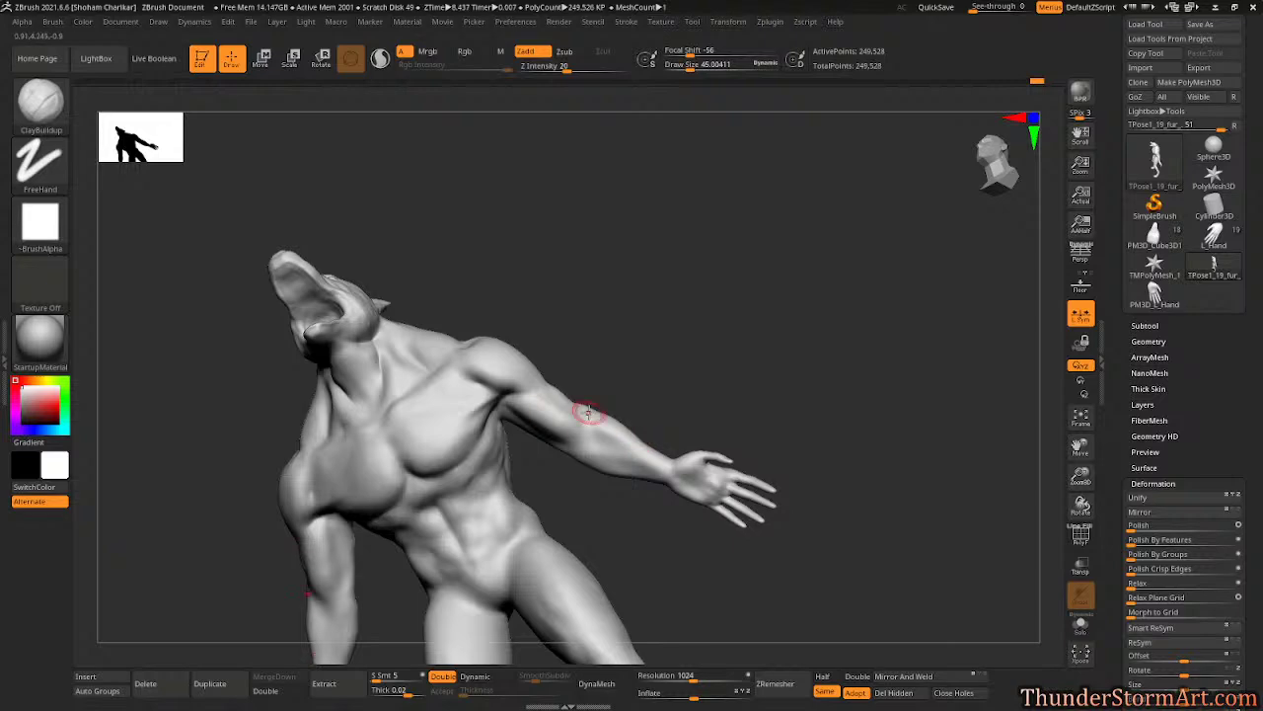
left_click_drag(823, 344, 850, 371)
left_click_drag(519, 339, 555, 393, "alt")
key("s")
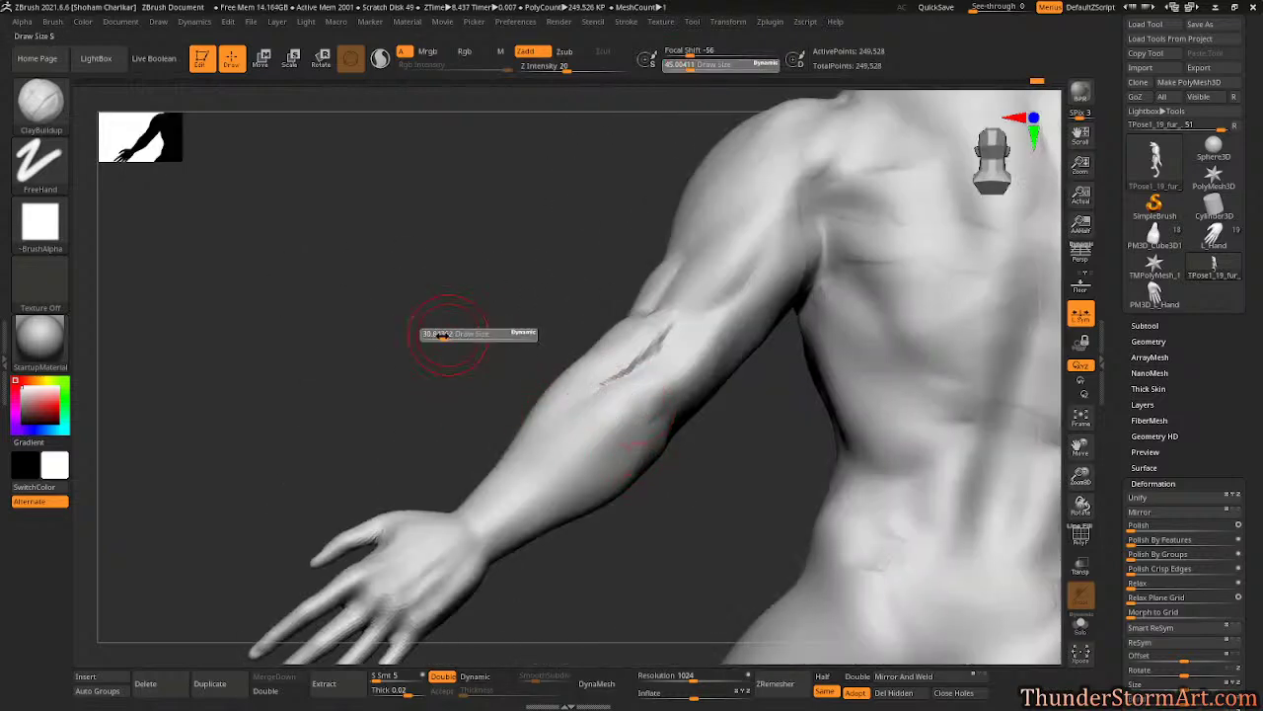
left_click_drag(448, 337, 431, 337)
key("s")
left_click_drag(431, 260, 448, 260)
mouse_move(659, 324)
left_mouse_down("shift")
mouse_move(612, 378)
mouse_move(575, 383)
left_mouse_up("shift")
mouse_move(431, 333)
left_mouse_down("alt")
mouse_move(403, 299)
mouse_move(432, 361)
mouse_move(425, 347)
left_mouse_up("alt")
left_click_drag(391, 368, 328, 332)
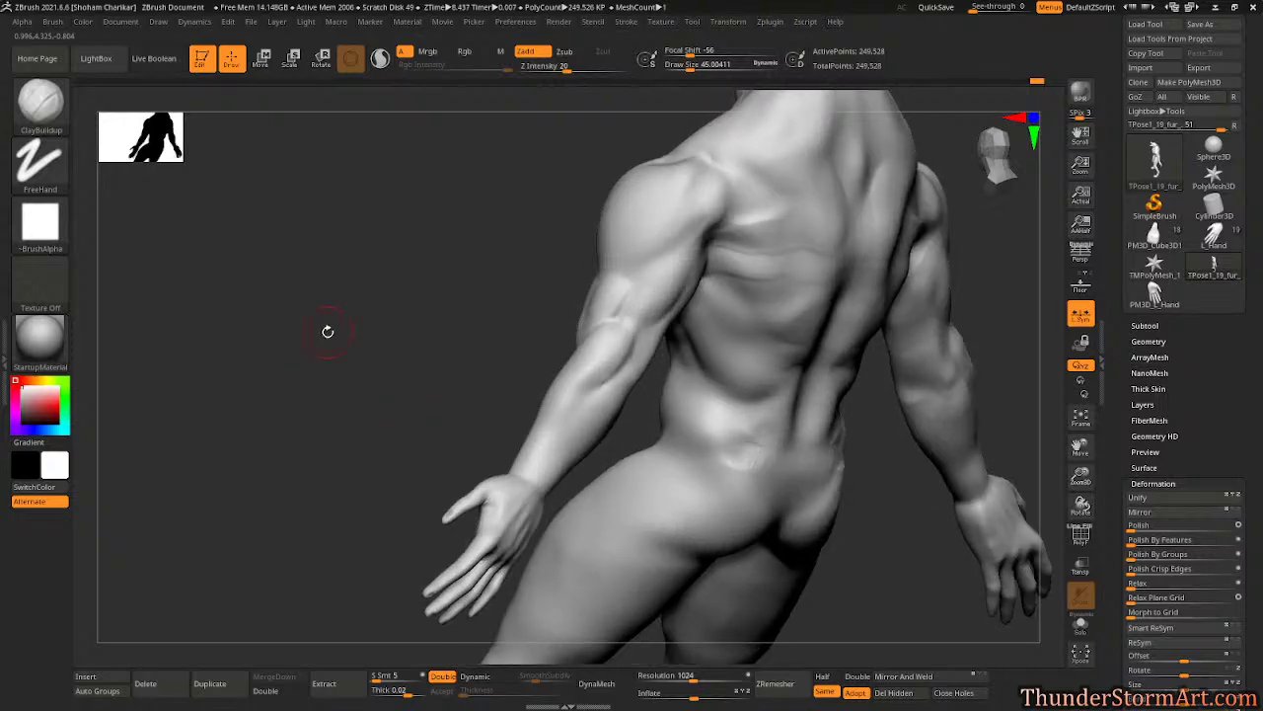
- Carve creases around the elbow and between the upper forearm muscles with DamStandard at a draw size of about 45, smoothing around them
key("b")
key("d")
key("s")
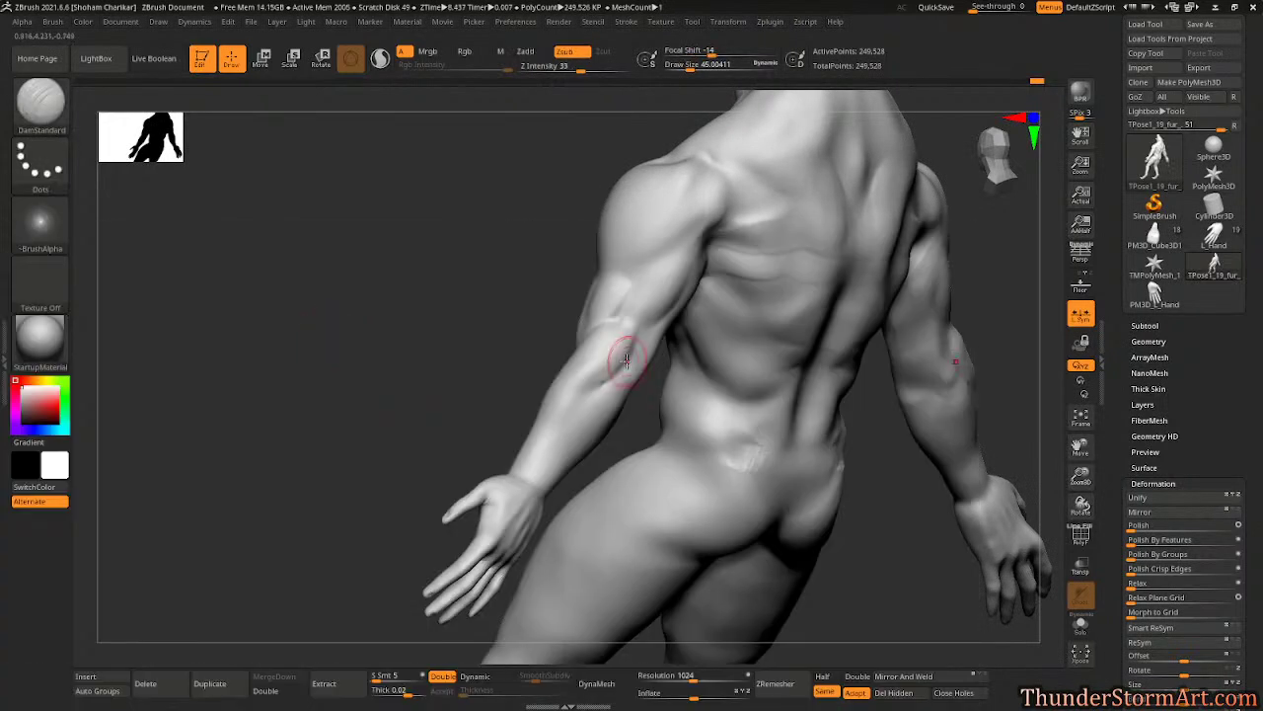
left_click_drag(632, 332, 619, 377)
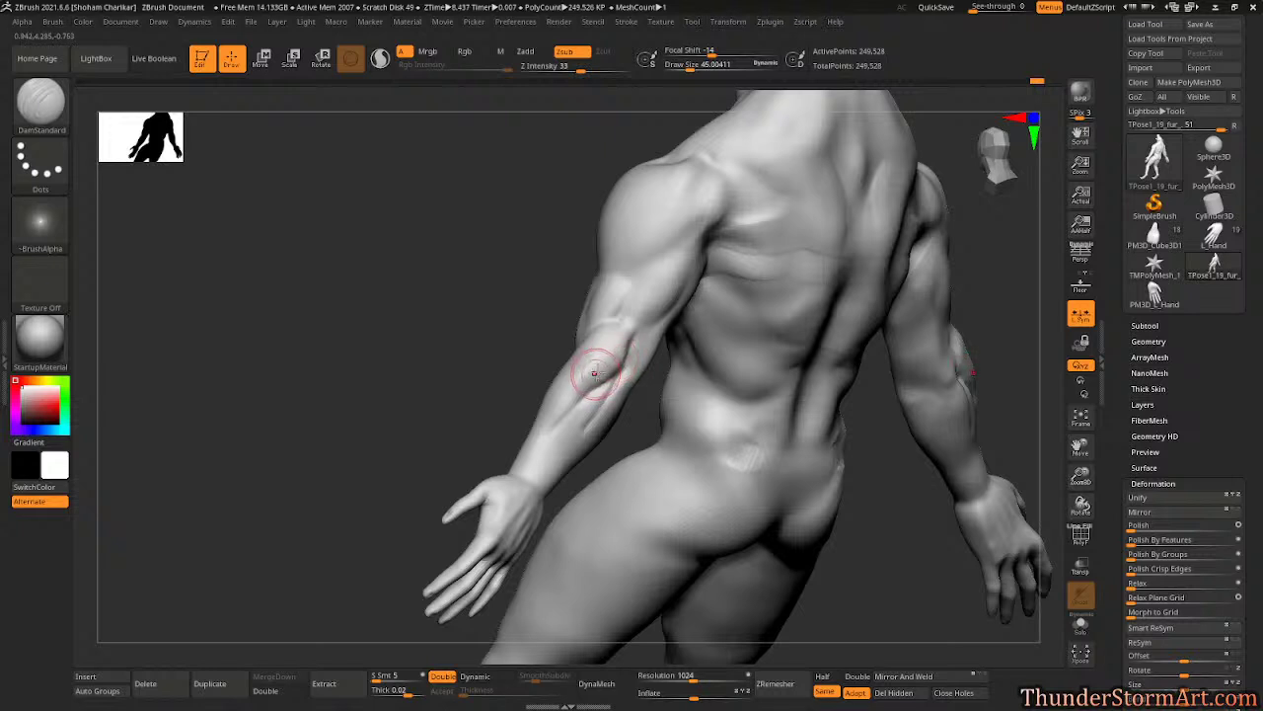
key("shift")
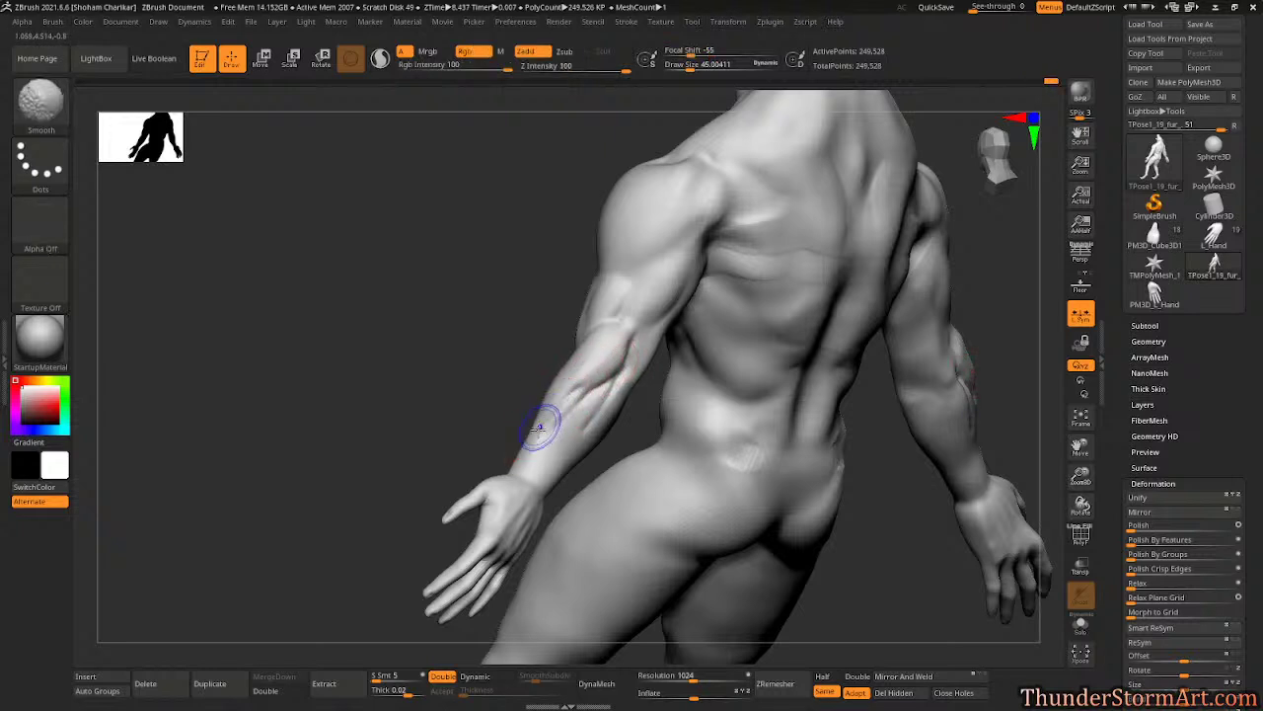
left_click_drag(545, 433, 652, 385, "shift")
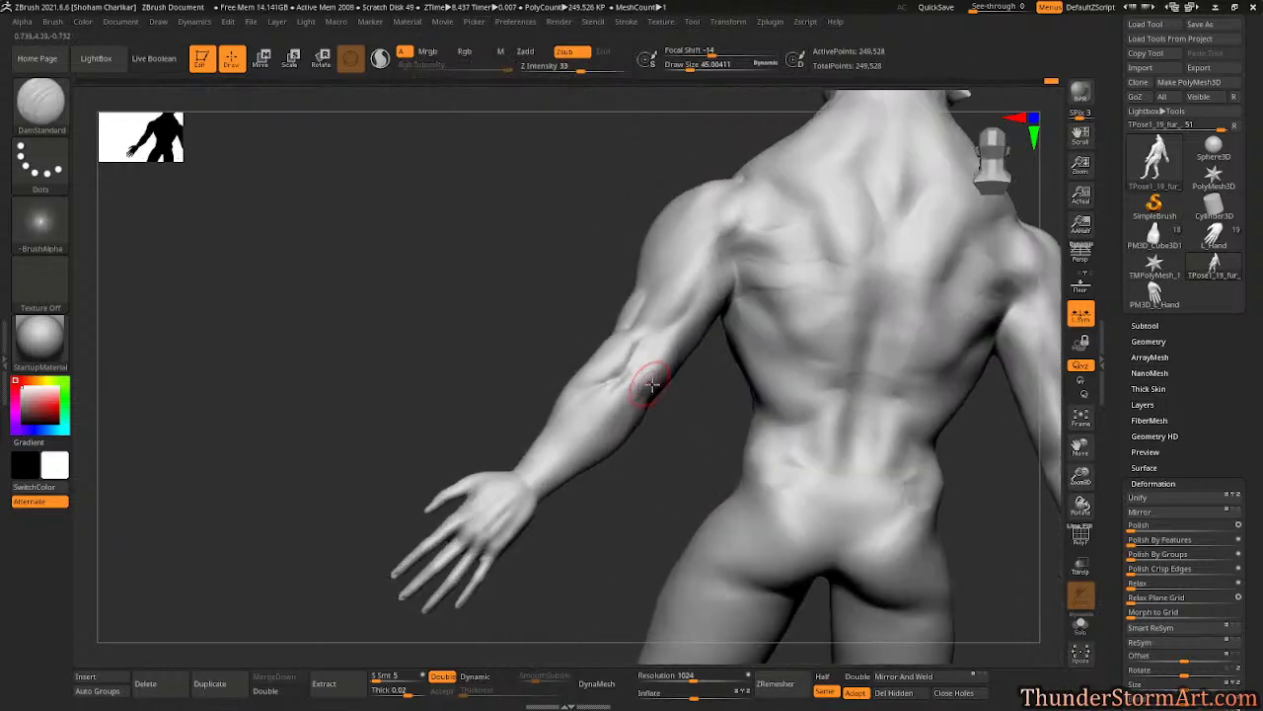
- Shape the underside of the elbow with ClayBuildup at a draw size of about 45 and smooth it
left_click_drag(650, 441, 672, 388)
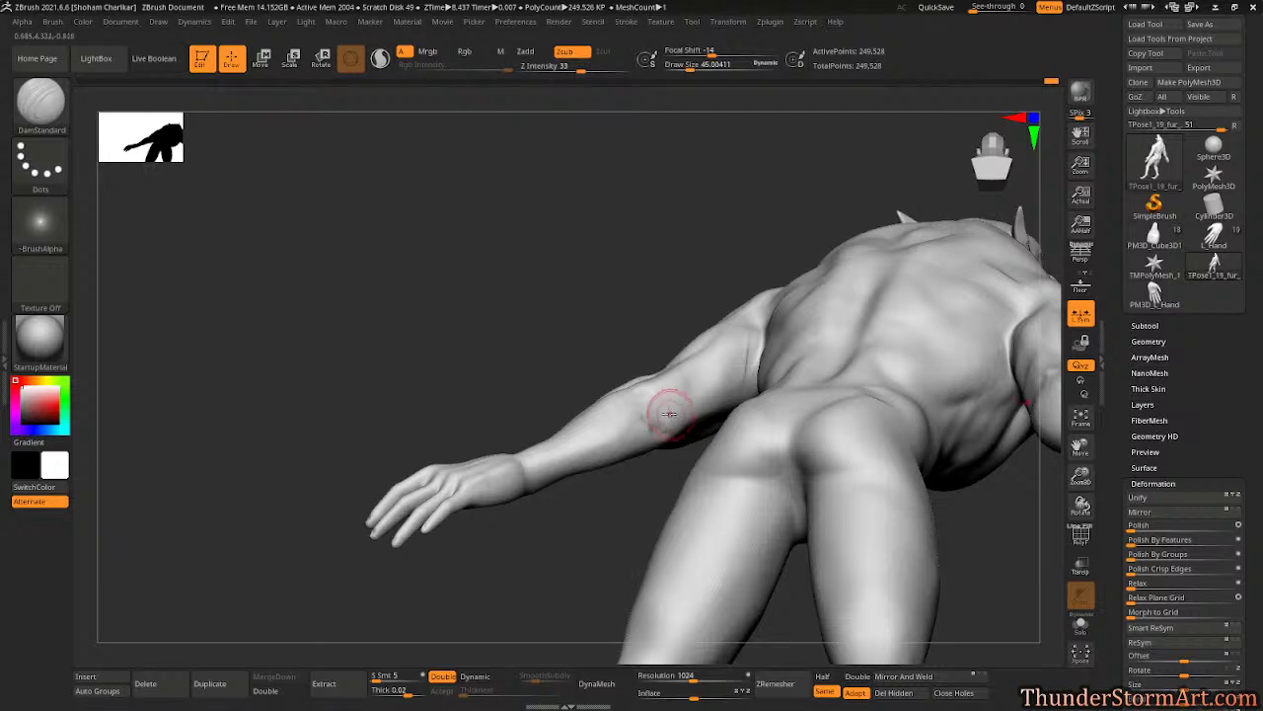
key("b")
key("c")
key("b")
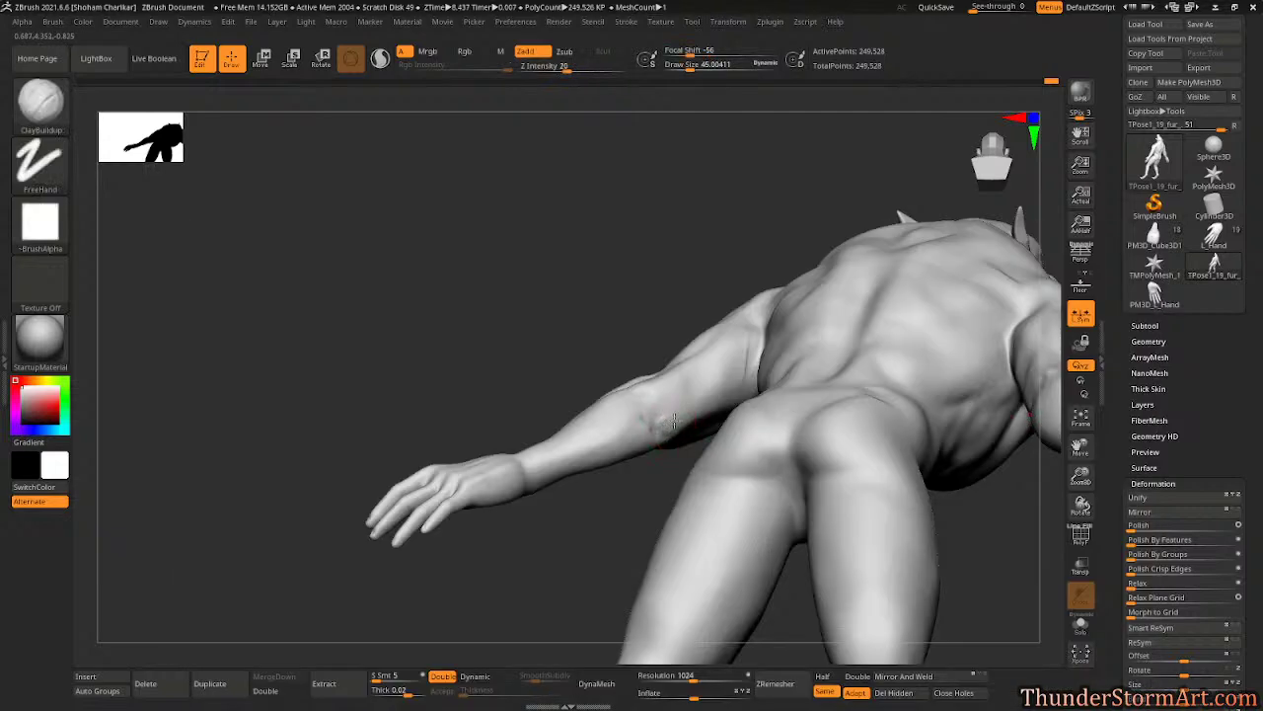
mouse_move(613, 500)
left_mouse_down()
mouse_move(622, 542)
mouse_move(666, 423)
left_mouse_up()
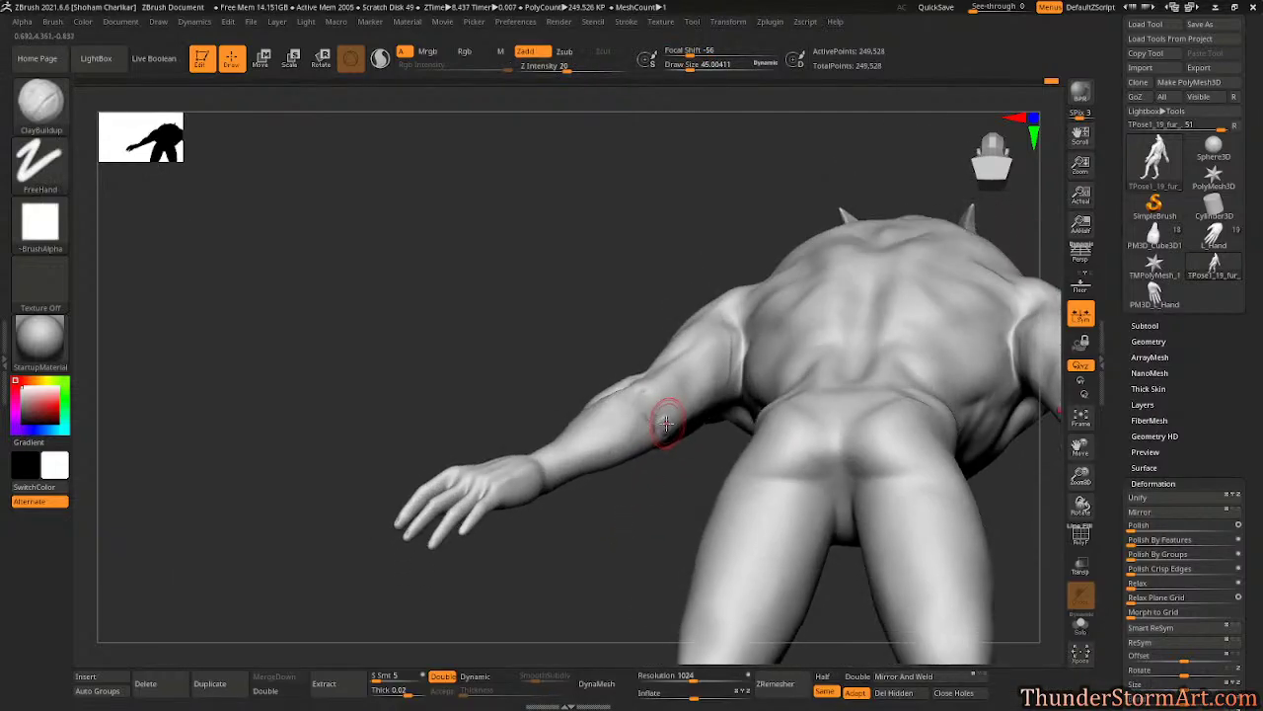
left_click_drag(657, 486, 665, 430)
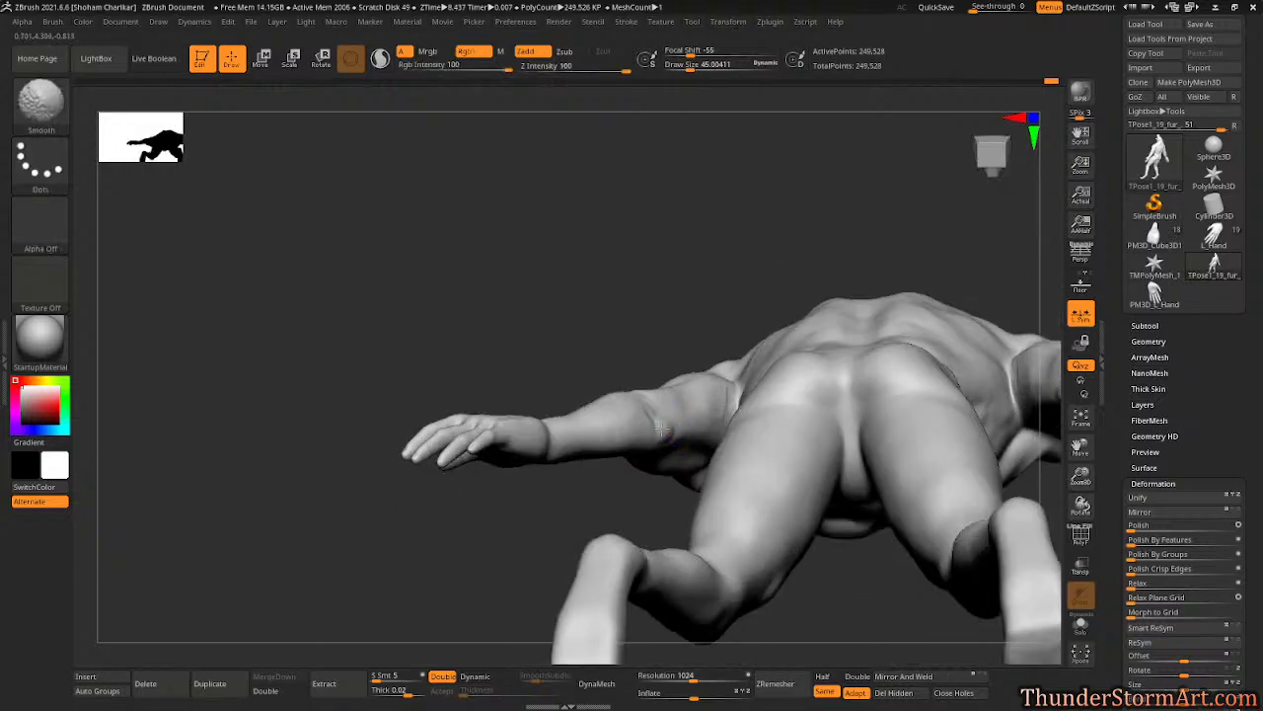
- Refine the back of the elbow with ClayBuildup at a draw size of about 18 and smooth the strokes
left_click_drag(677, 302, 614, 401)
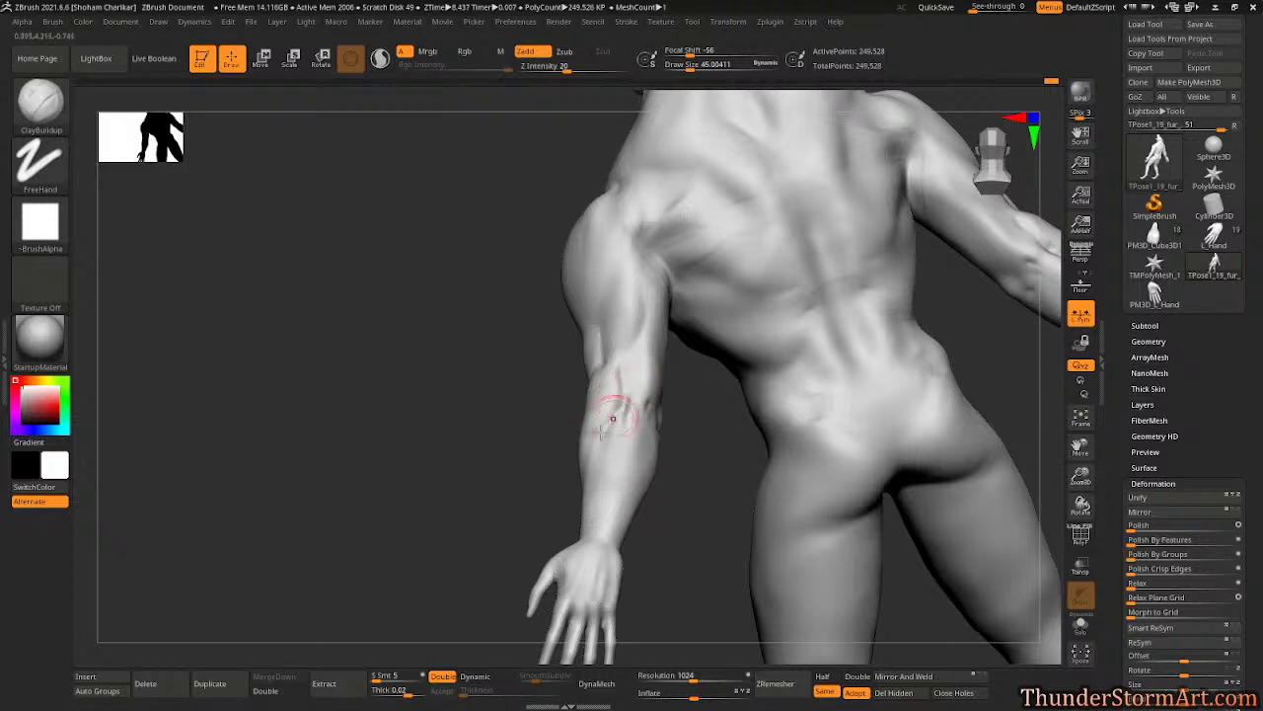
key("s")
left_click_drag(546, 478, 536, 479)
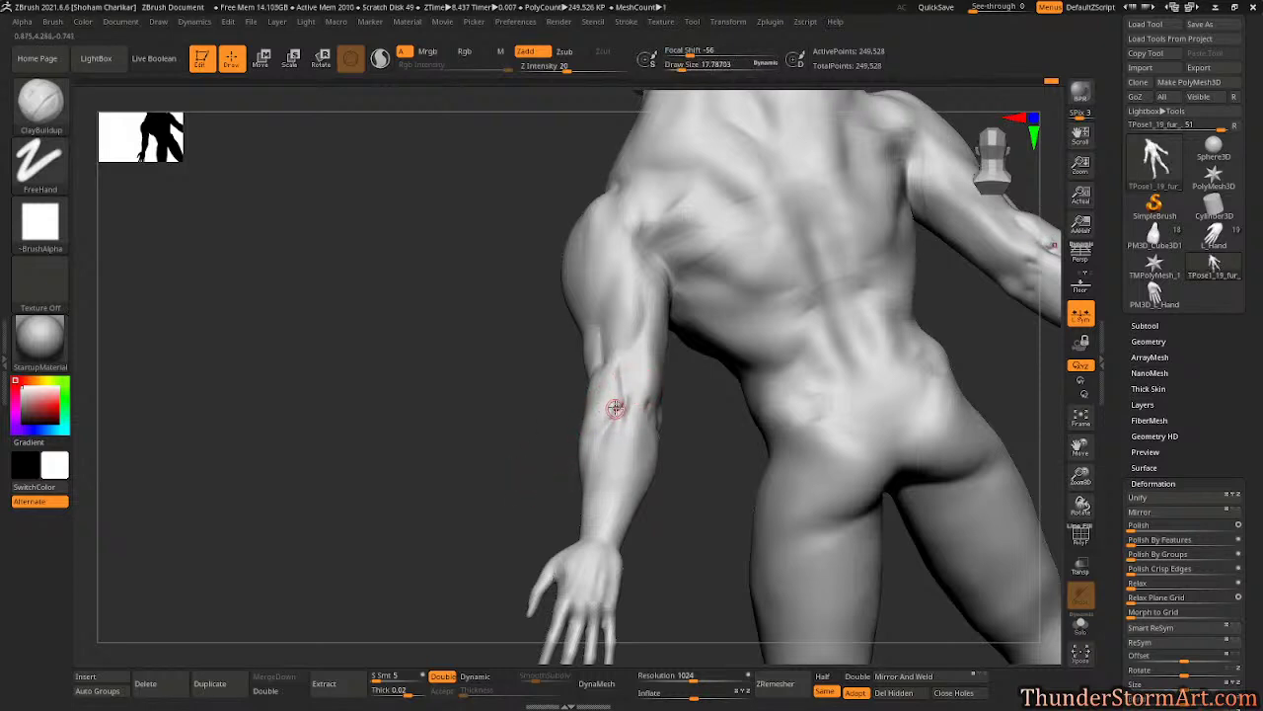
key("shift")
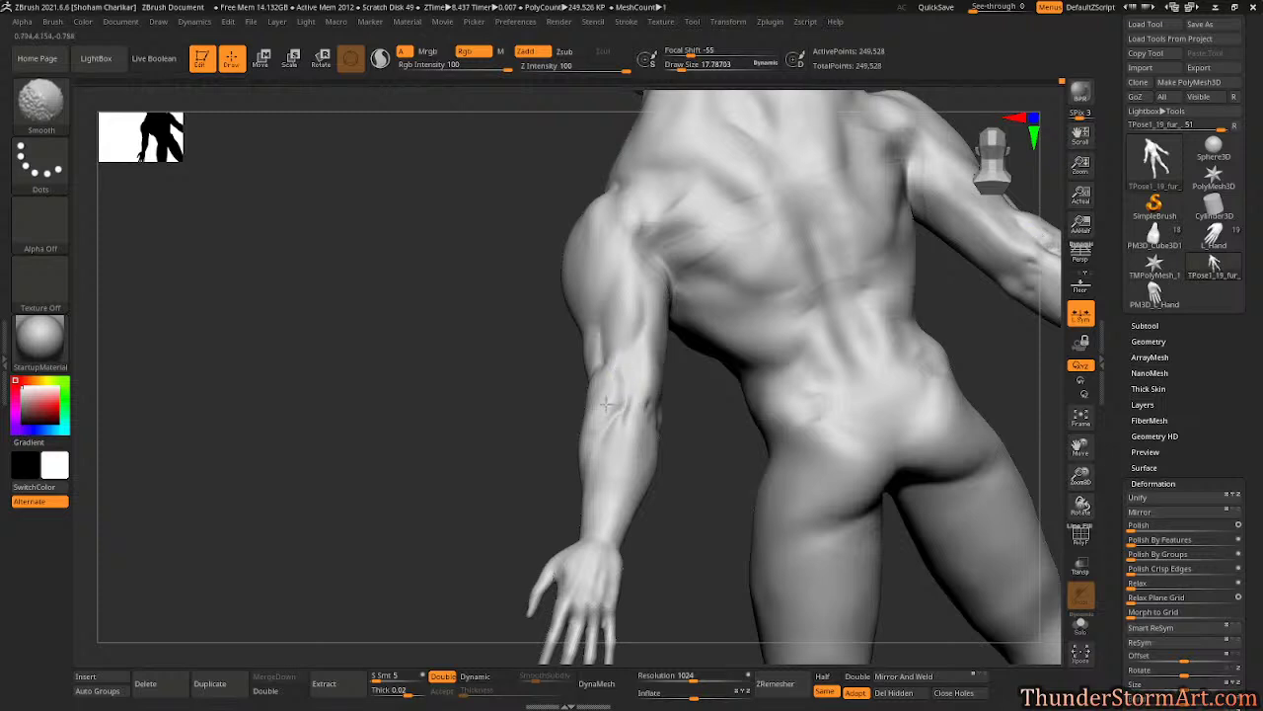
mouse_move(695, 438)
right_mouse_down()
mouse_move(680, 428)
mouse_move(643, 457)
mouse_move(668, 493)
mouse_move(621, 519)
mouse_move(635, 525)
mouse_move(621, 461)
right_mouse_up()
- Mask the hands with MaskLasso, invert the mask so only the hands are editable, and place the transform gizmo at the wrist
key("ctrl")
mouse_move(637, 457)
left_mouse_down("ctrl")
mouse_move(582, 589)
mouse_move(599, 449)
left_mouse_up("ctrl")
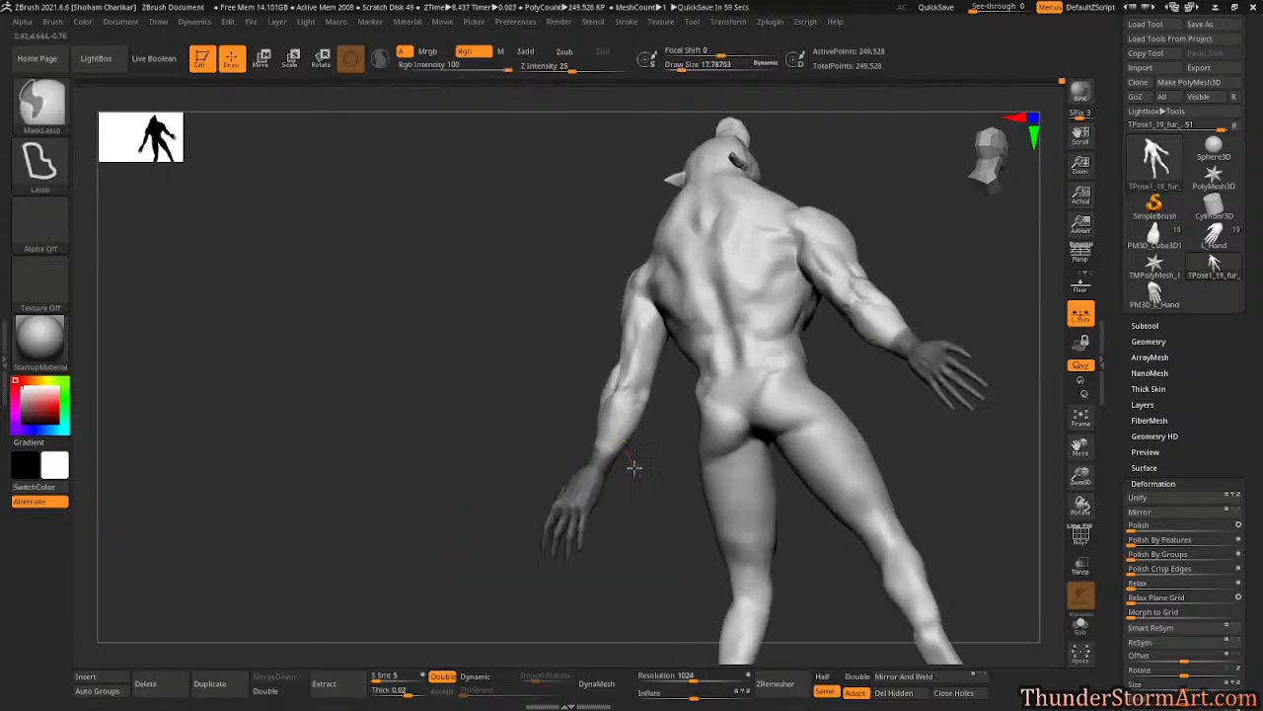
left_click(634, 468, "ctrl")
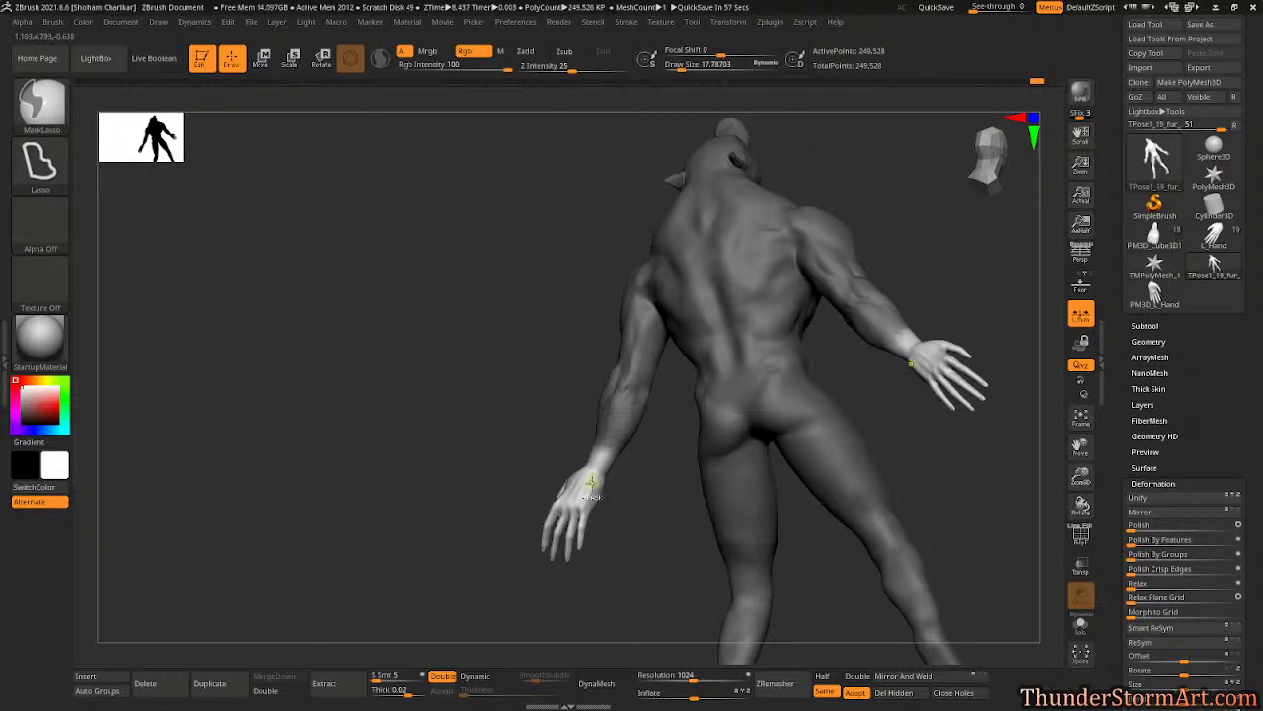
key("w")
left_click(595, 445)
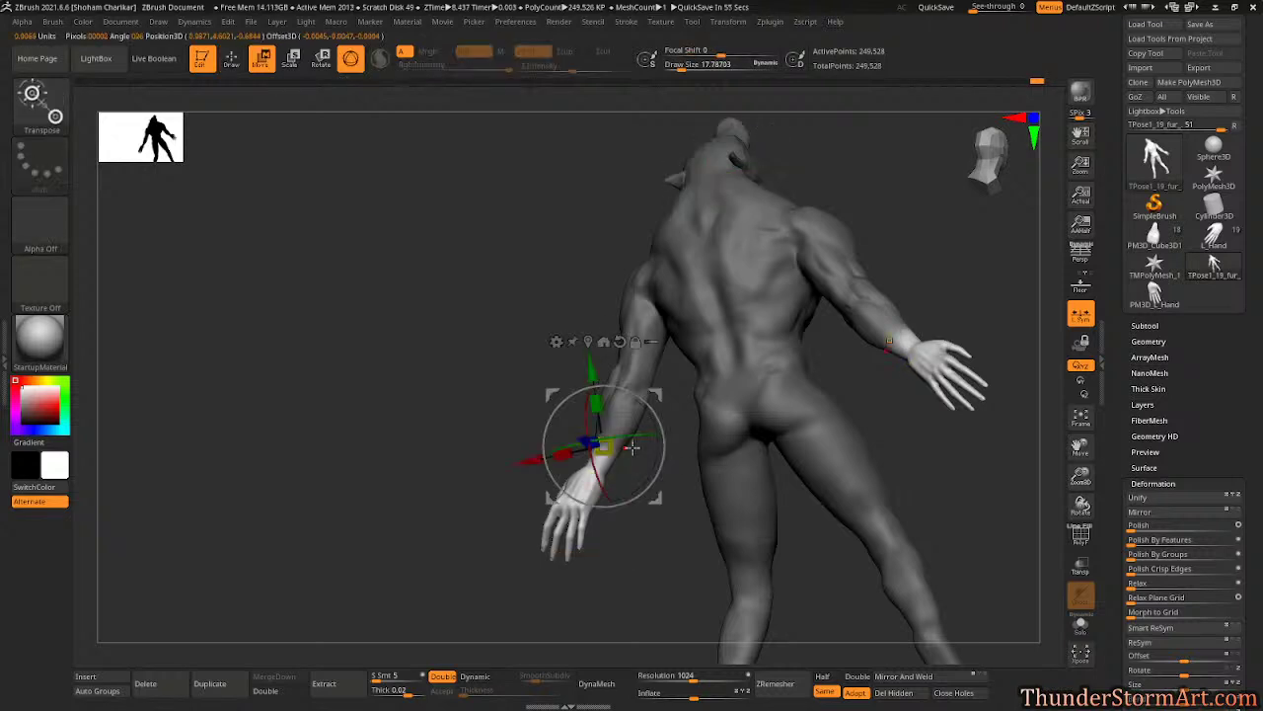
left_click_drag(661, 420, 803, 342)
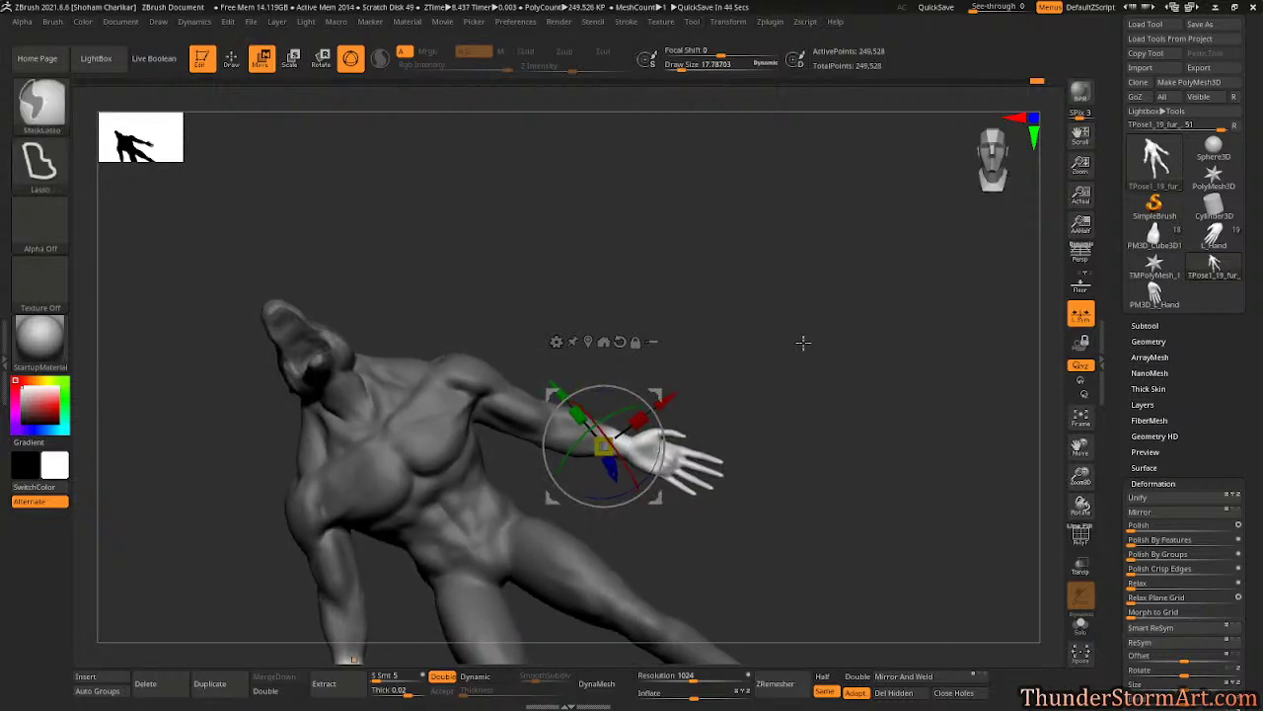
- Clear the mask and adjust the wrists and hands with Move Topological at a draw size of about 108
key("q")
key("b")
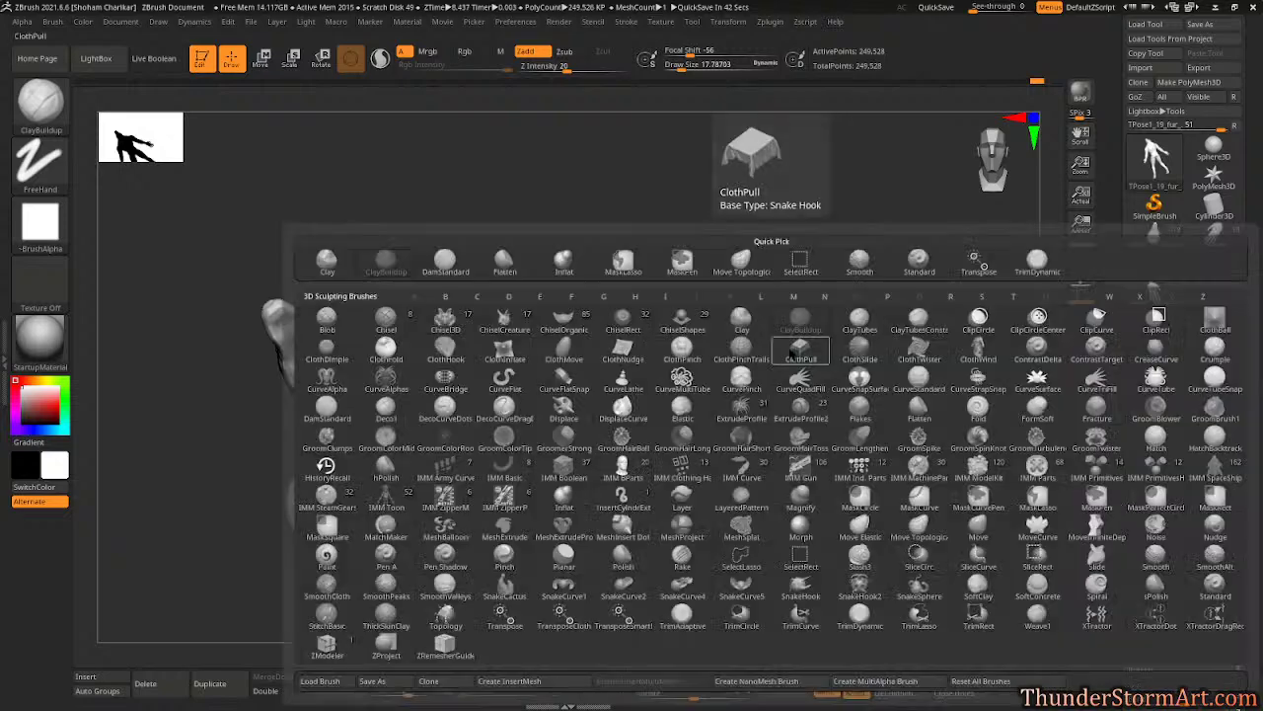
key("m")
key("t")
key("s")
left_click_drag(763, 363, 766, 363)
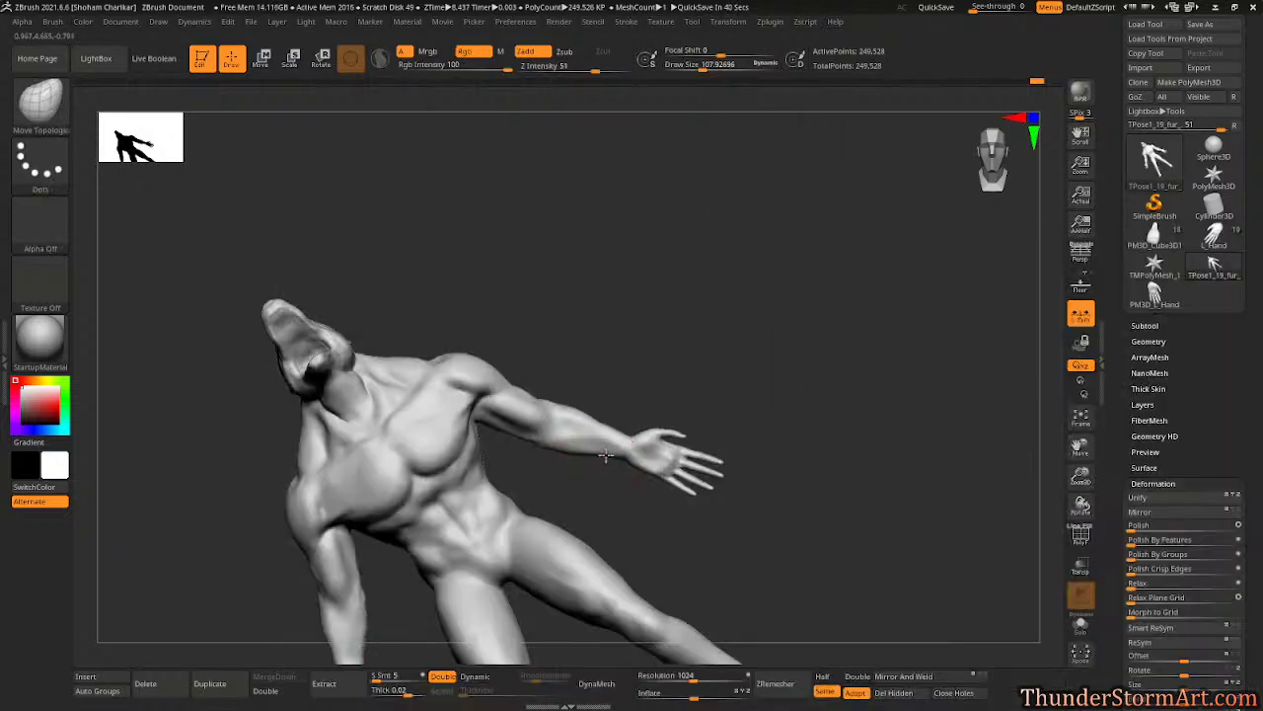
left_click_drag(677, 373, 675, 368)
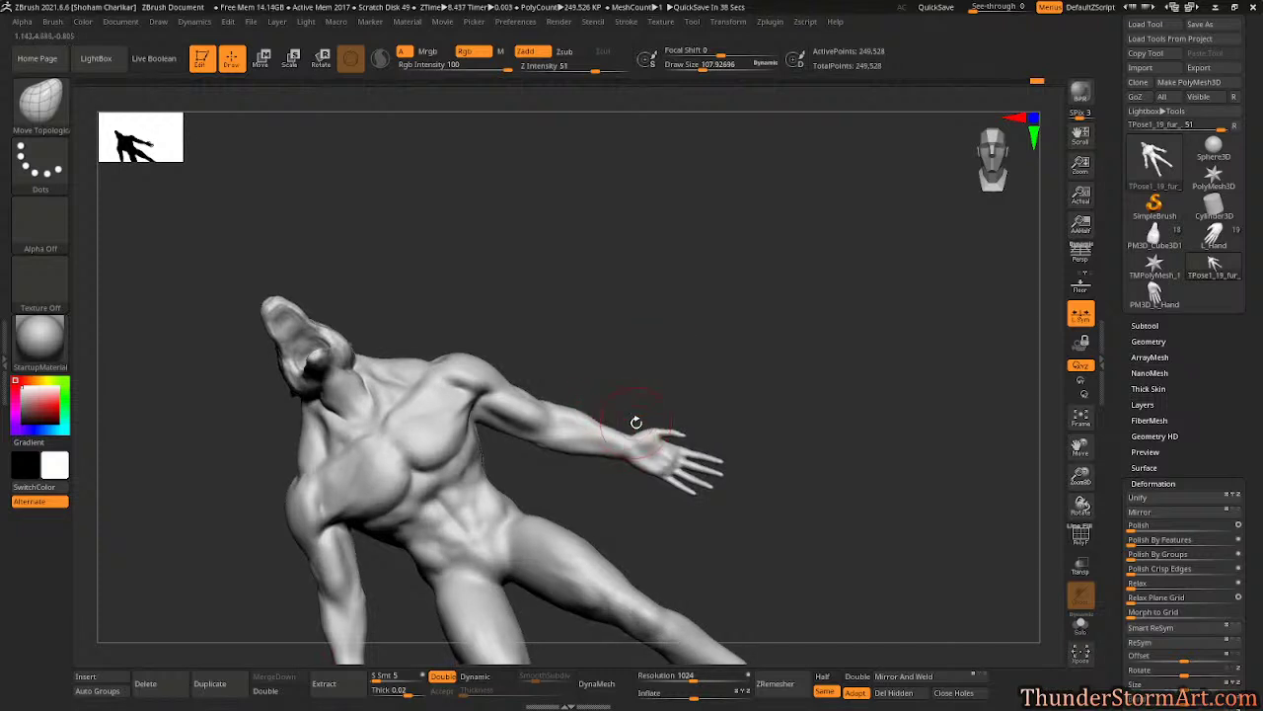
mouse_move(746, 308)
left_mouse_down()
mouse_move(747, 293)
mouse_move(736, 336)
mouse_move(764, 253)
mouse_move(799, 273)
mouse_move(780, 273)
mouse_move(778, 303)
mouse_move(712, 301)
mouse_move(717, 310)
mouse_move(663, 330)
mouse_move(754, 329)
left_mouse_up()
- Mask the head and neck with MaskLasso from the side and invert the mask so only they are editable
mouse_move(640, 270)
left_mouse_down("alt")
mouse_move(702, 352)
mouse_move(784, 417)
mouse_move(781, 364)
left_mouse_up("alt")
mouse_move(391, 180)
left_mouse_down("ctrl")
mouse_move(437, 417)
mouse_move(680, 290)
mouse_move(558, 388)
left_mouse_up("ctrl")
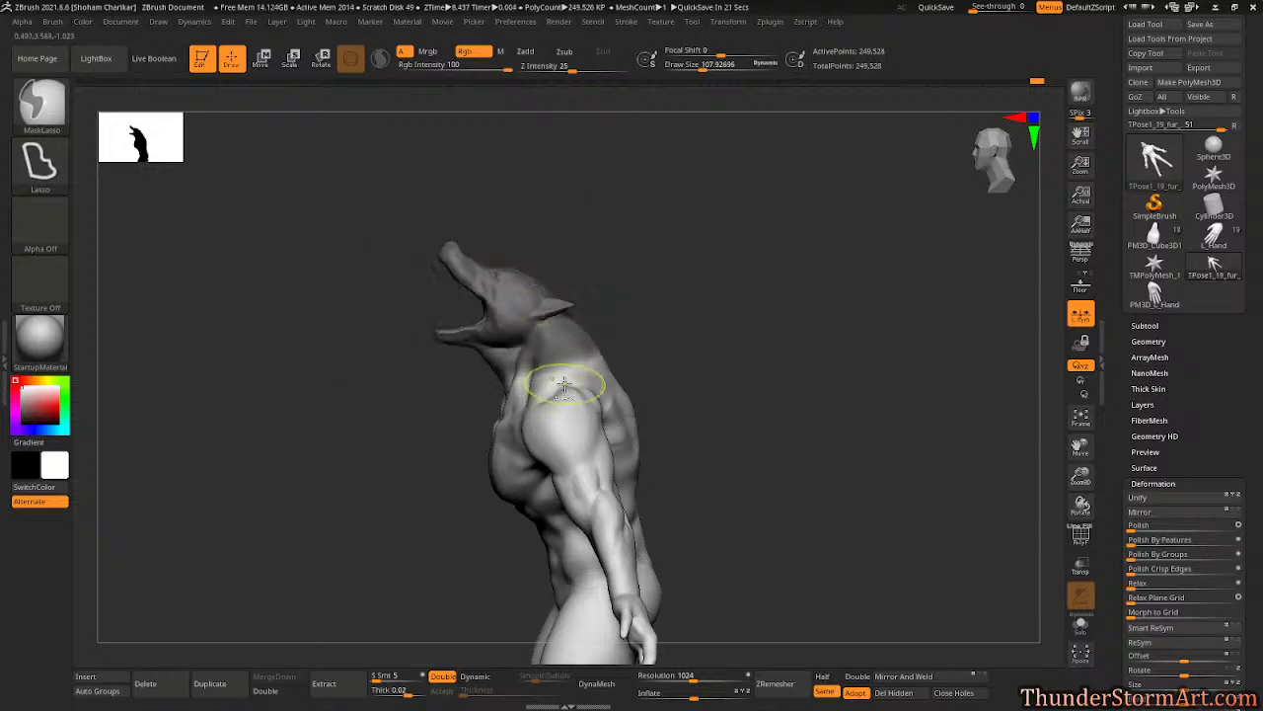
left_click_drag(669, 287, 678, 291, "ctrl")
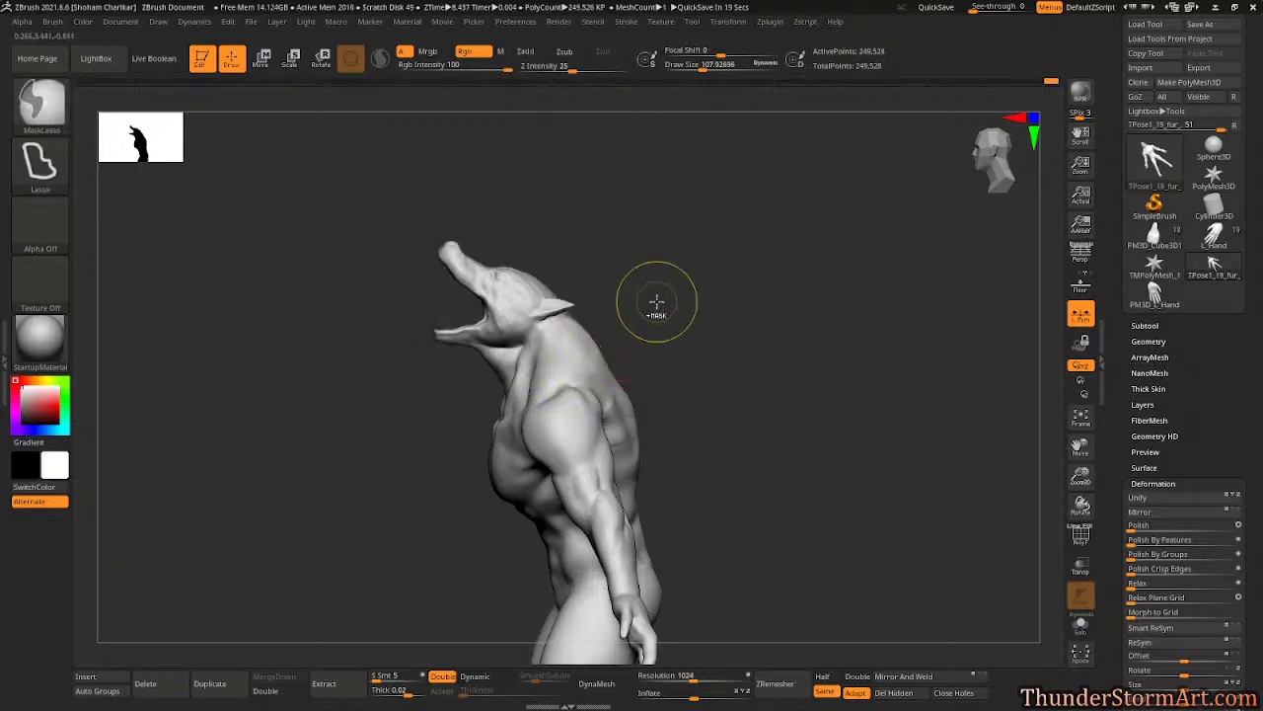
key("ctrl+z")
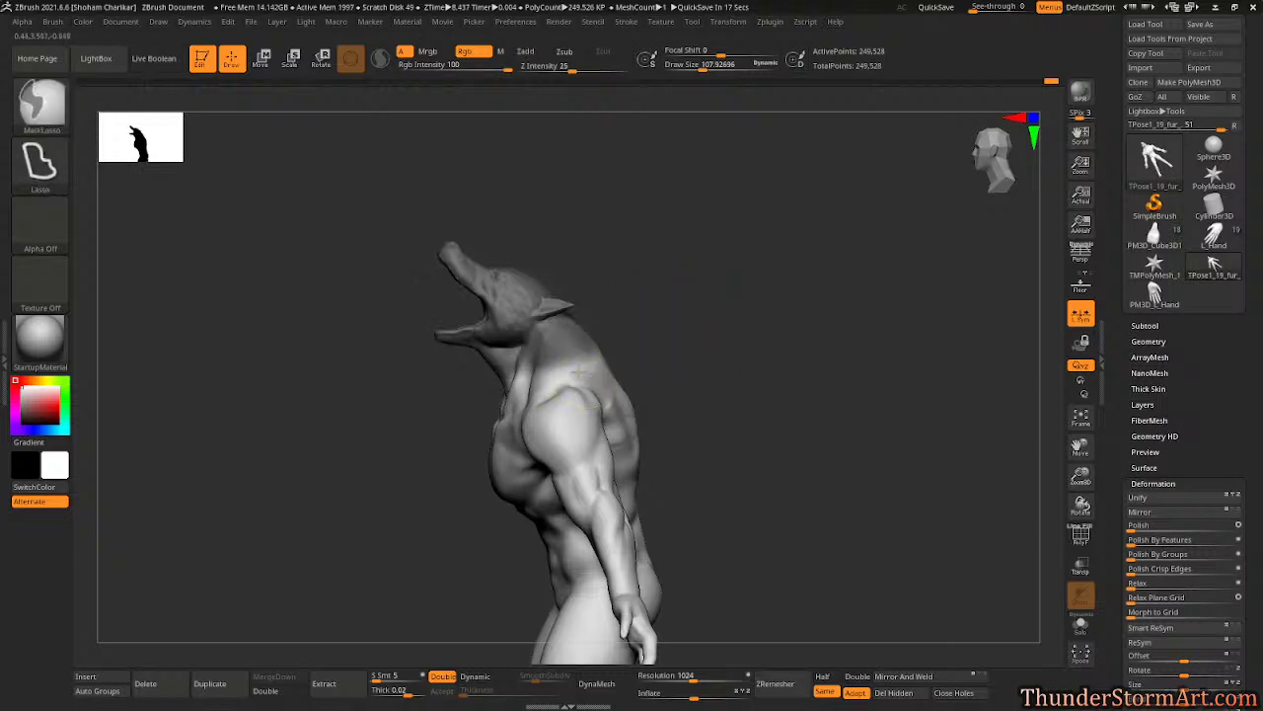
key("ctrl+i")
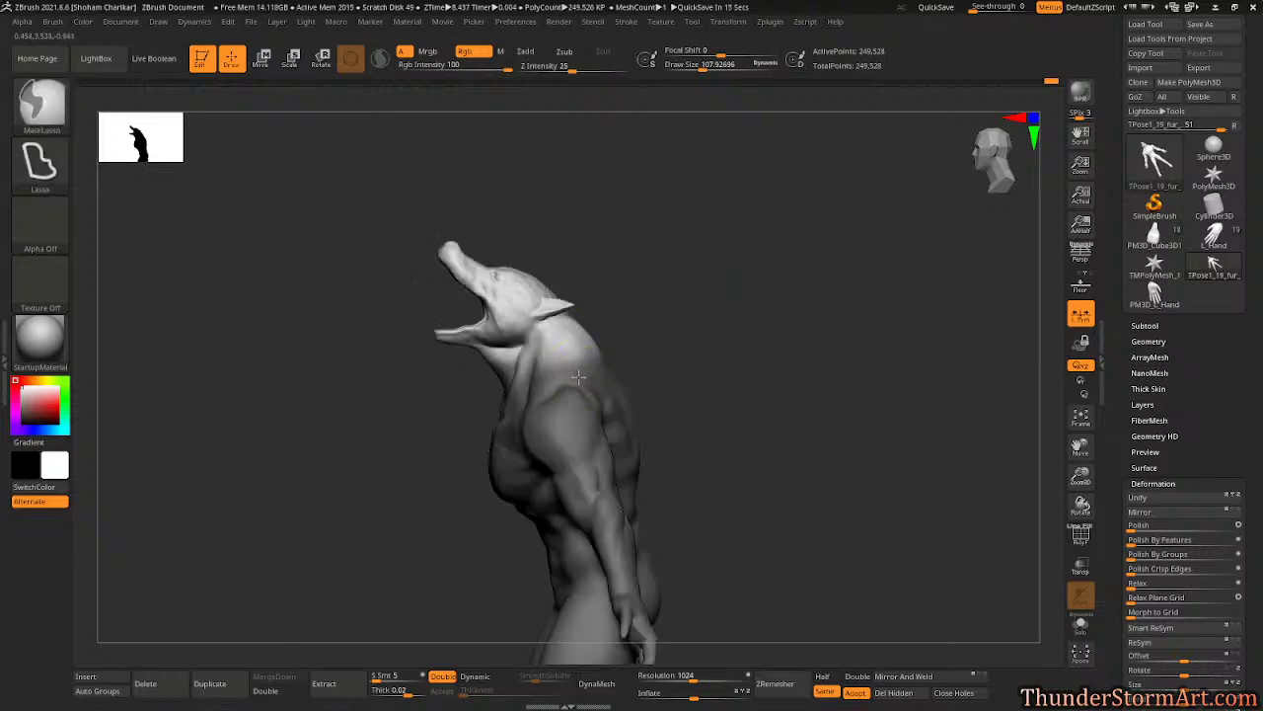
- Centre the transform gizmo on the unmasked head, raise the head and neck slightly, and clear the mask
key("w")
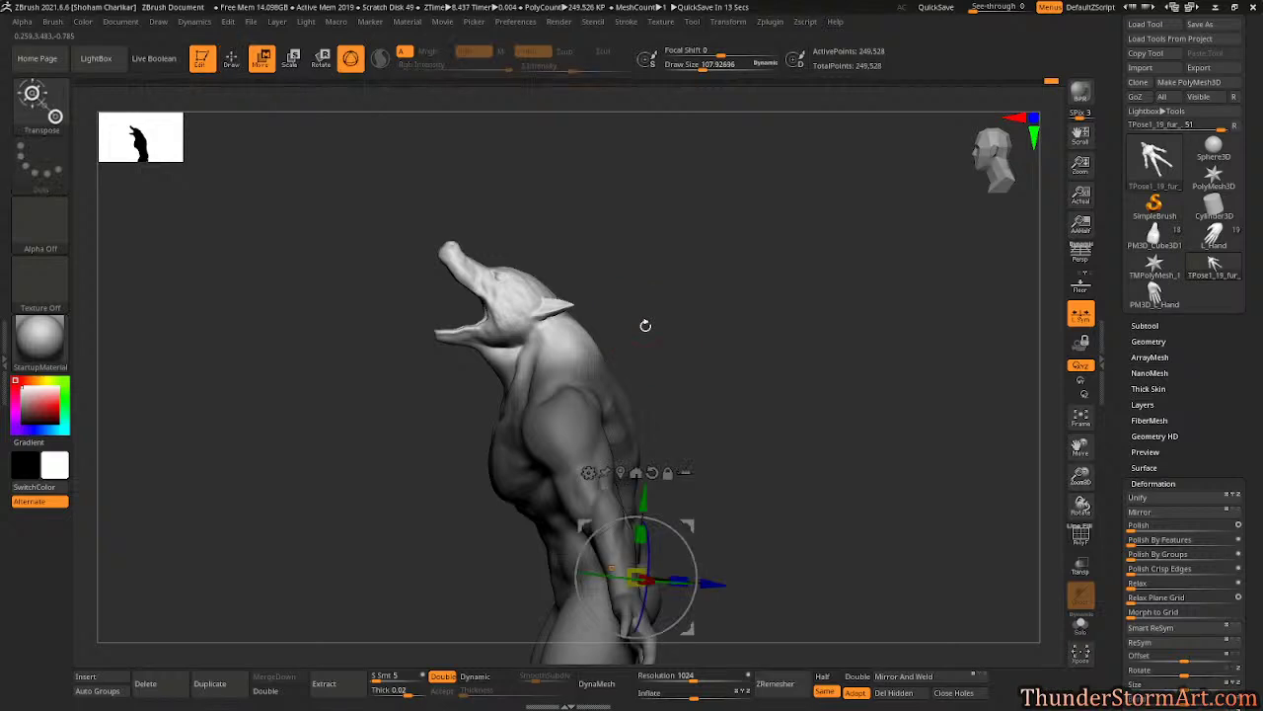
left_click(531, 340, "alt")
left_click(548, 239)
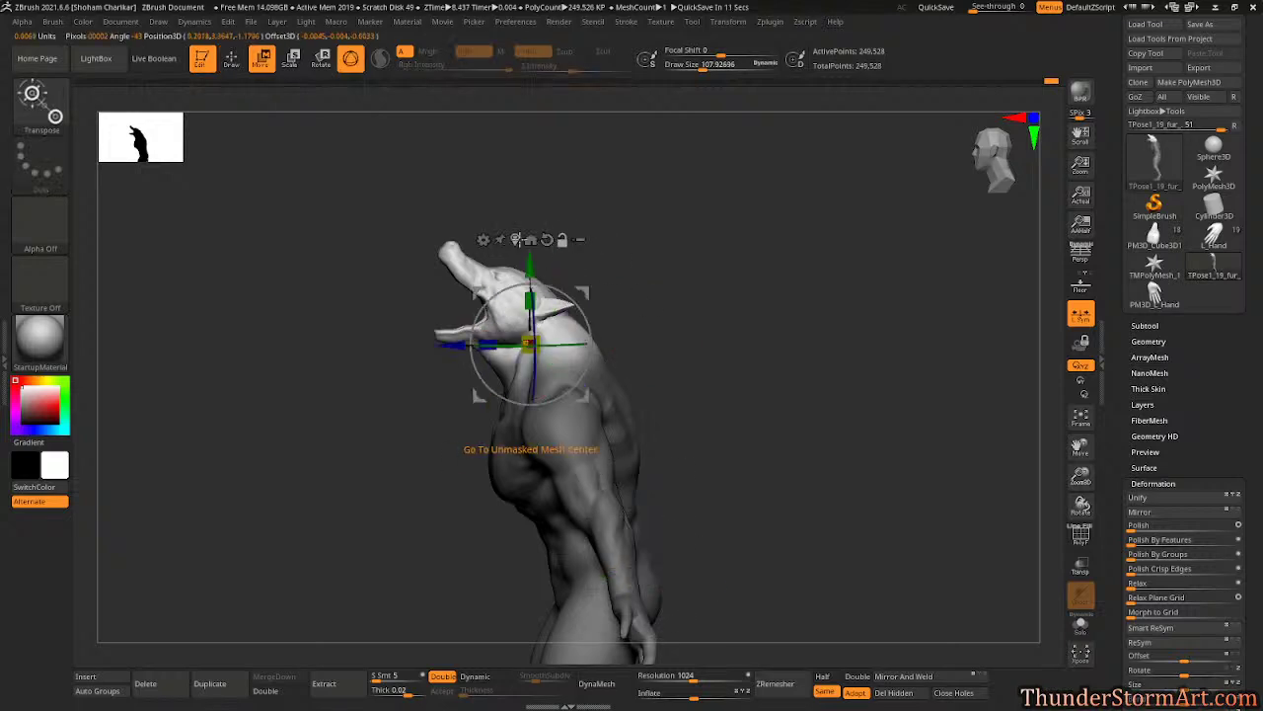
left_click(515, 239)
left_click_drag(671, 306, 888, 324)
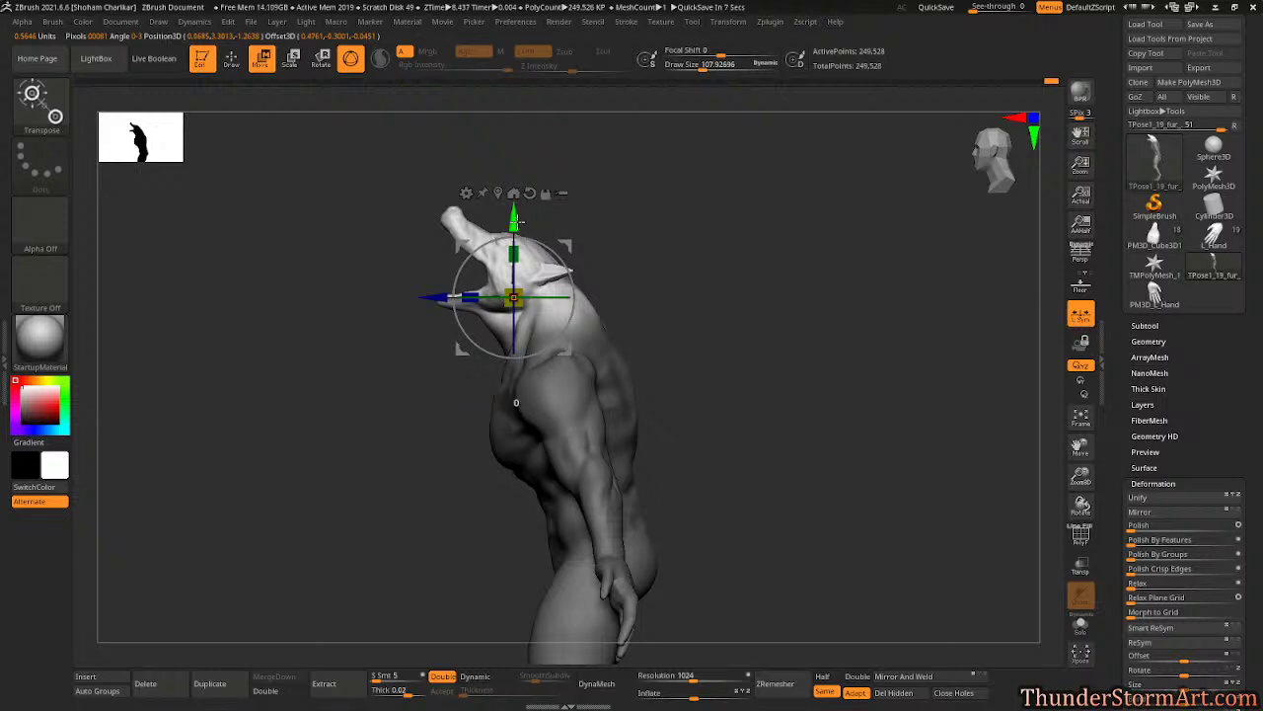
left_click_drag(519, 220, 523, 211)
mouse_move(856, 341)
left_mouse_down("ctrl")
mouse_move(875, 356)
mouse_move(746, 305)
mouse_move(803, 364)
mouse_move(756, 361)
mouse_move(776, 364)
mouse_move(793, 422)
left_mouse_up("ctrl")
key("q")
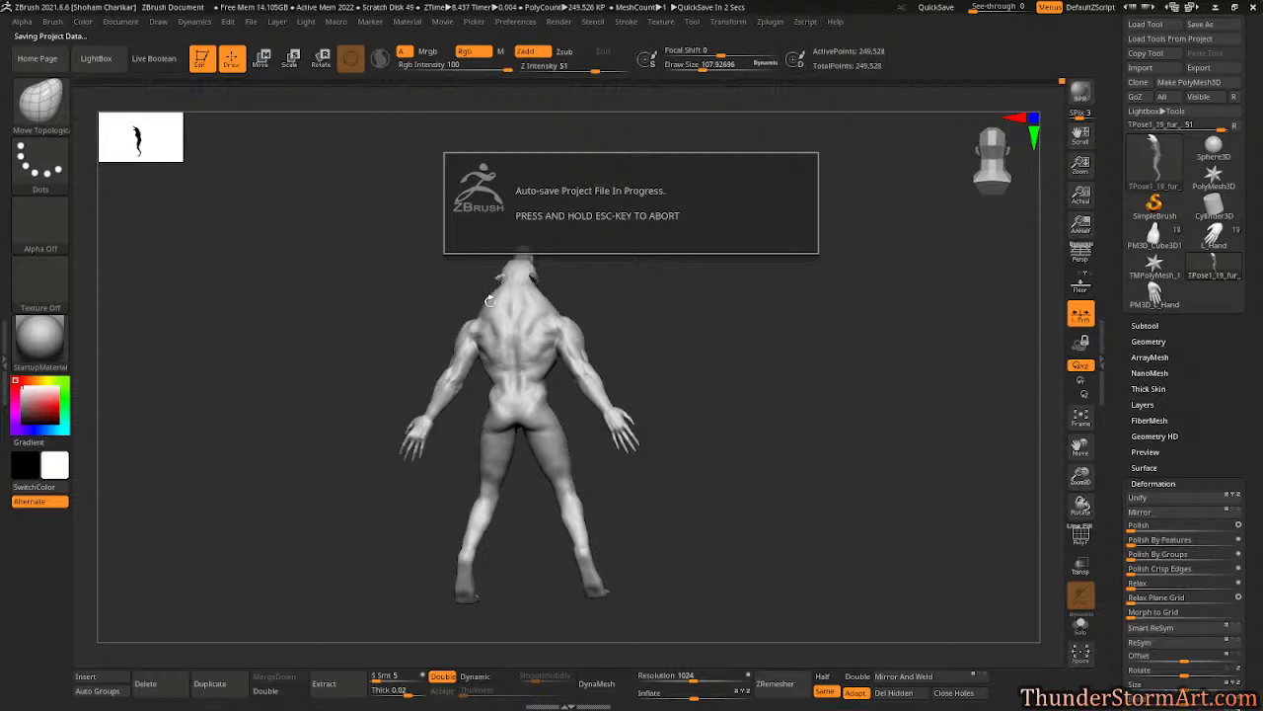
- Reshape the neck and trapezius slope from behind with Move Topological at a draw size of about 134
left_click_drag(458, 323, 813, 363)
key("b")
key("m")
key("t")
key("s")
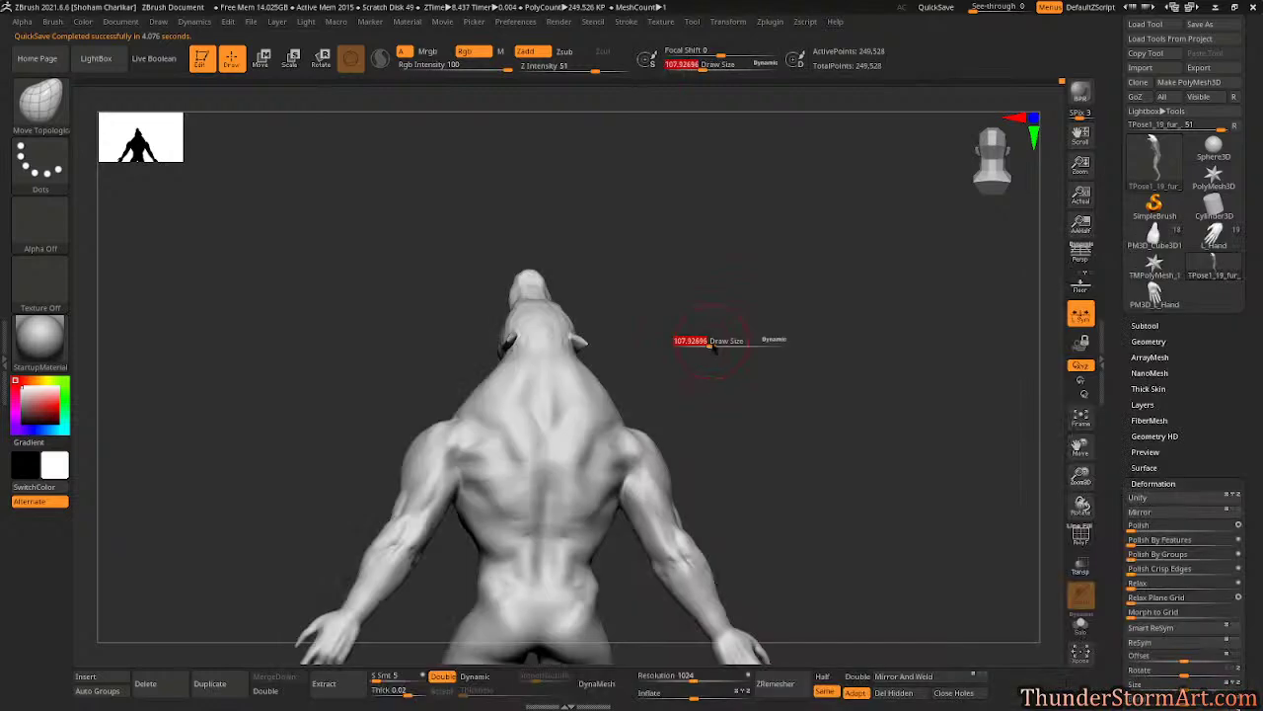
left_click_drag(710, 344, 715, 343)
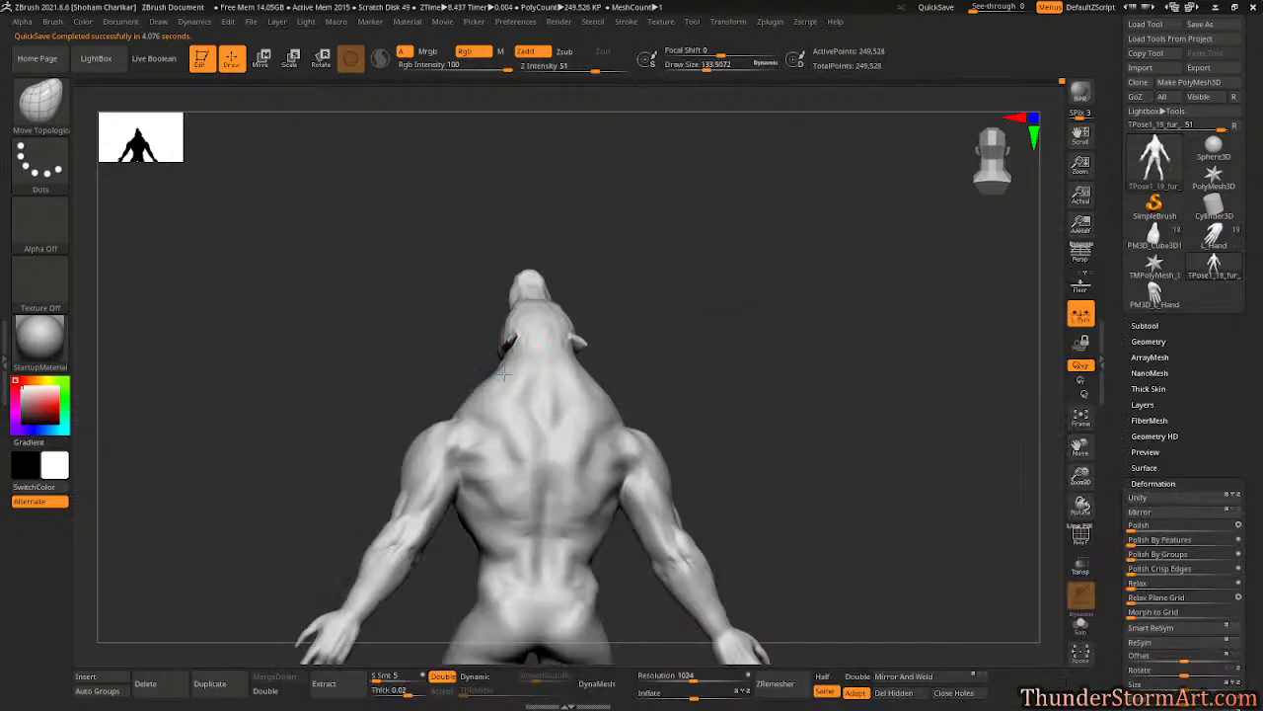
mouse_move(776, 375)
left_mouse_down()
mouse_move(834, 386)
mouse_move(780, 388)
left_mouse_up()
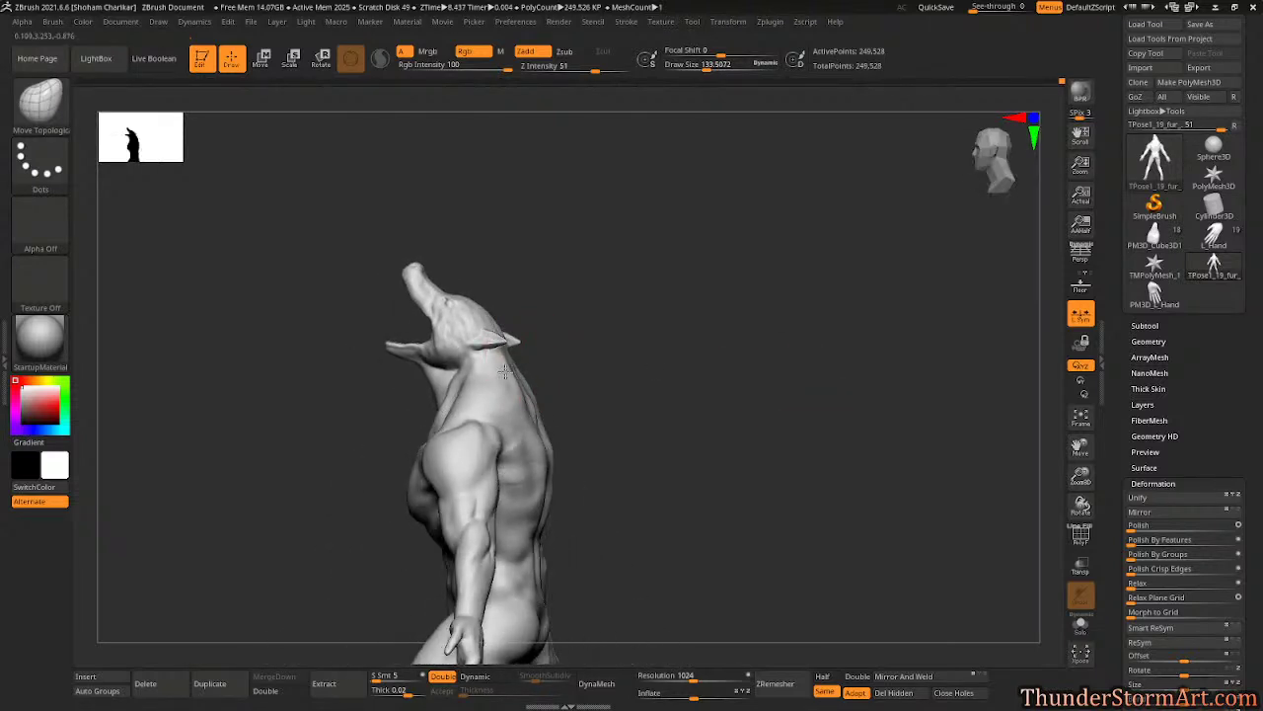
- Refine the side silhouette of the head, neck, shoulders and upper back with Move Topological
left_click_drag(696, 389, 598, 409)
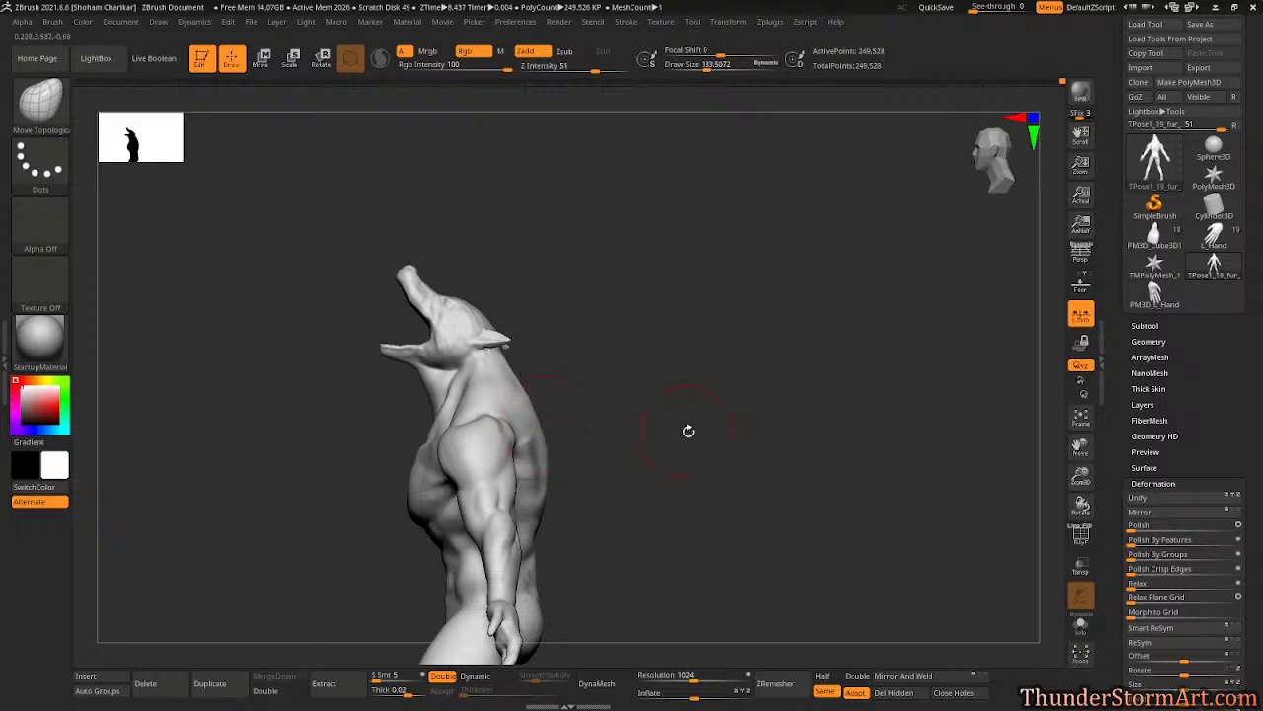
left_click_drag(688, 430, 564, 403)
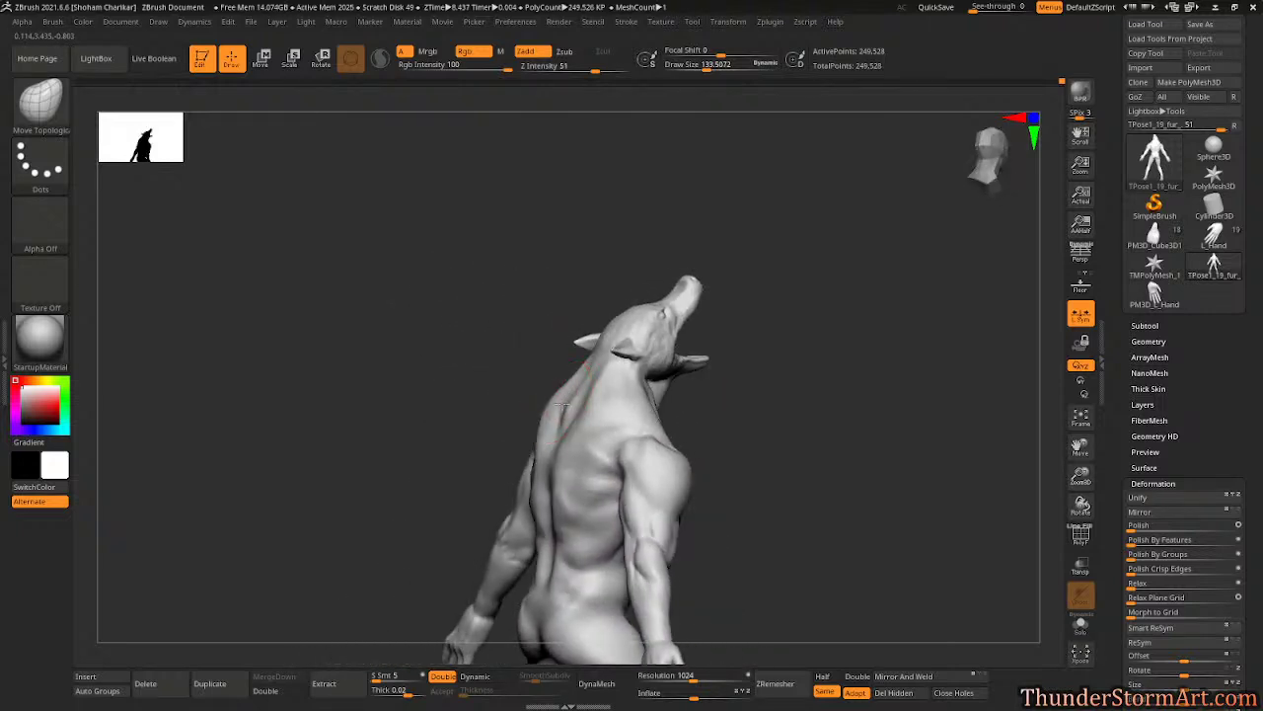
left_click_drag(853, 420, 792, 400)
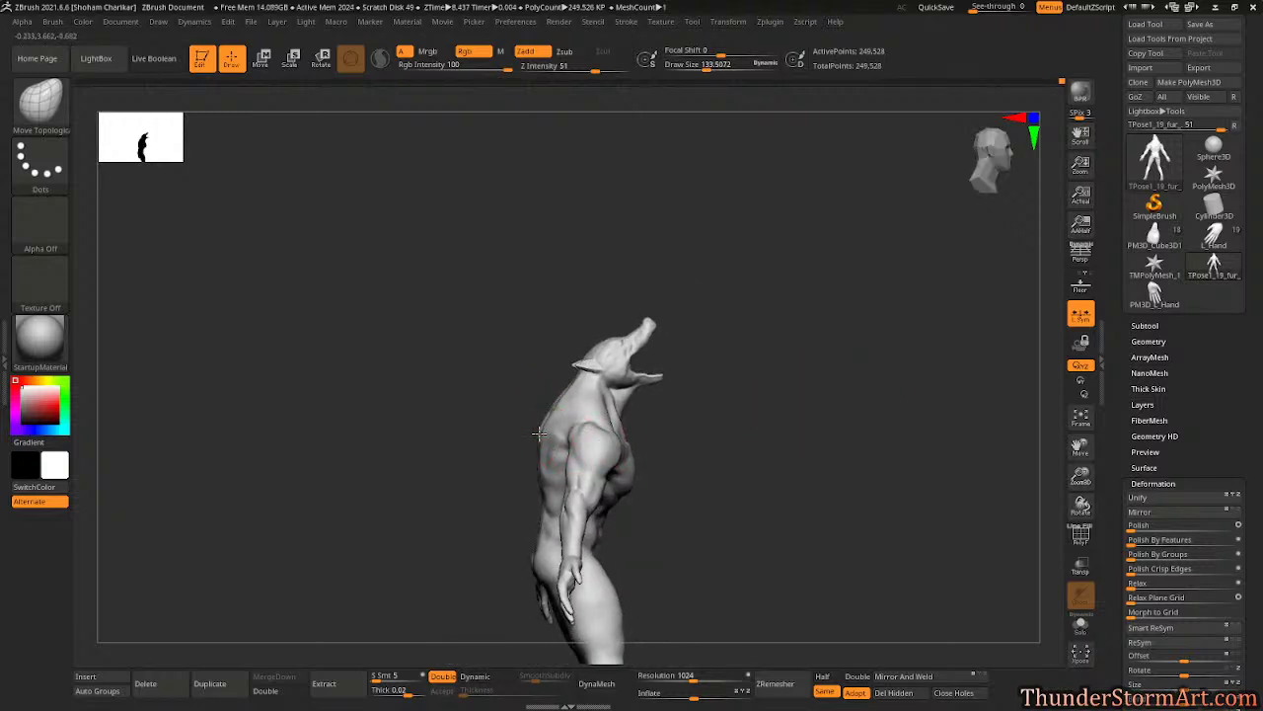
left_click_drag(537, 432, 623, 396)
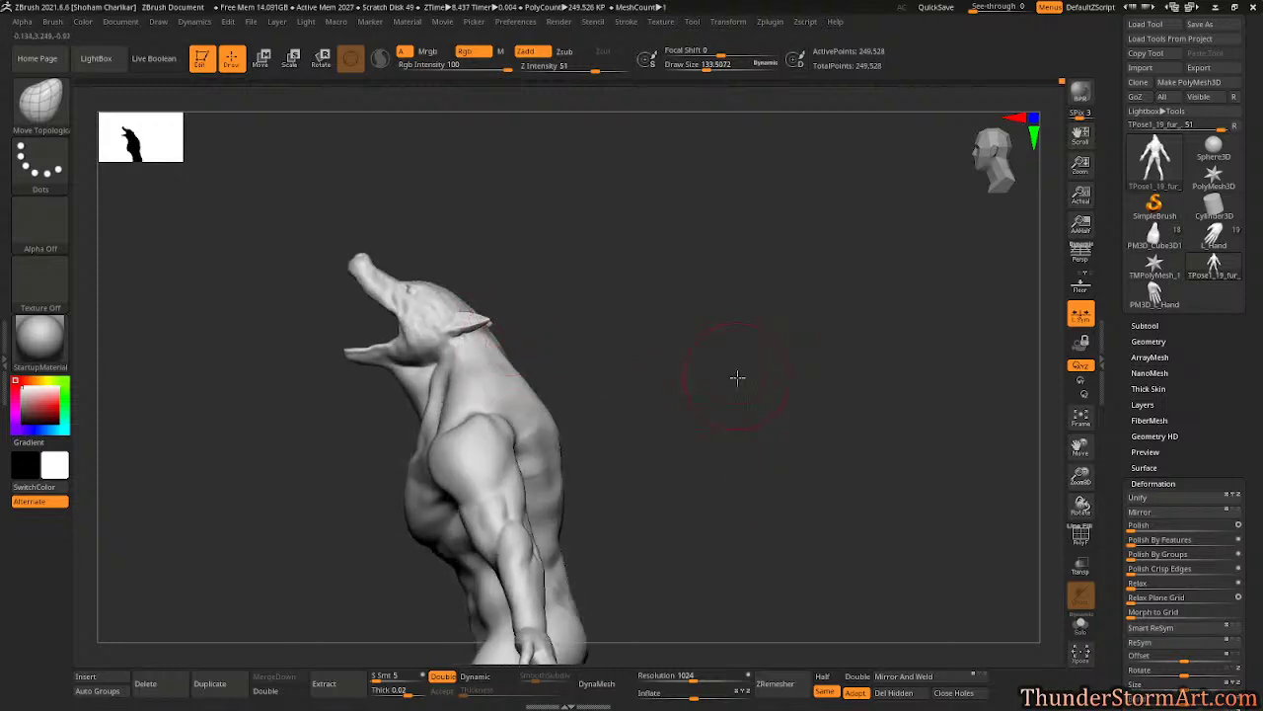
left_click_drag(737, 377, 814, 414)
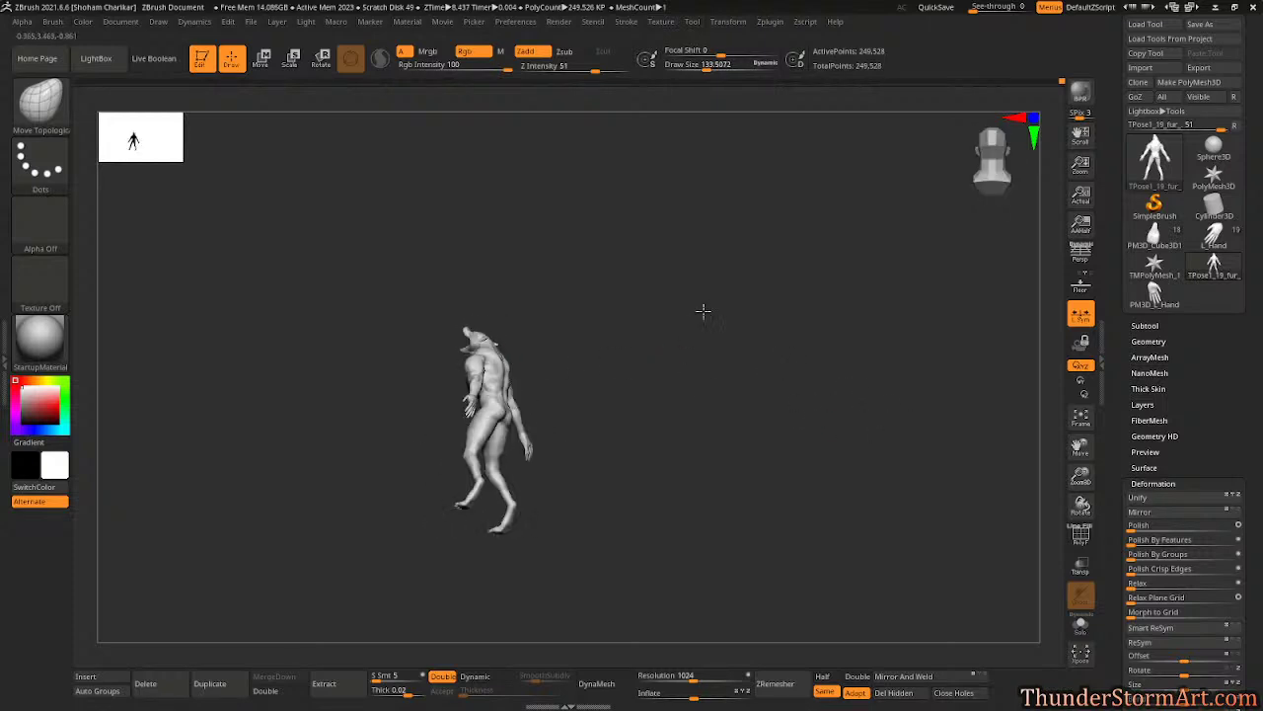
left_click_drag(702, 310, 674, 308)
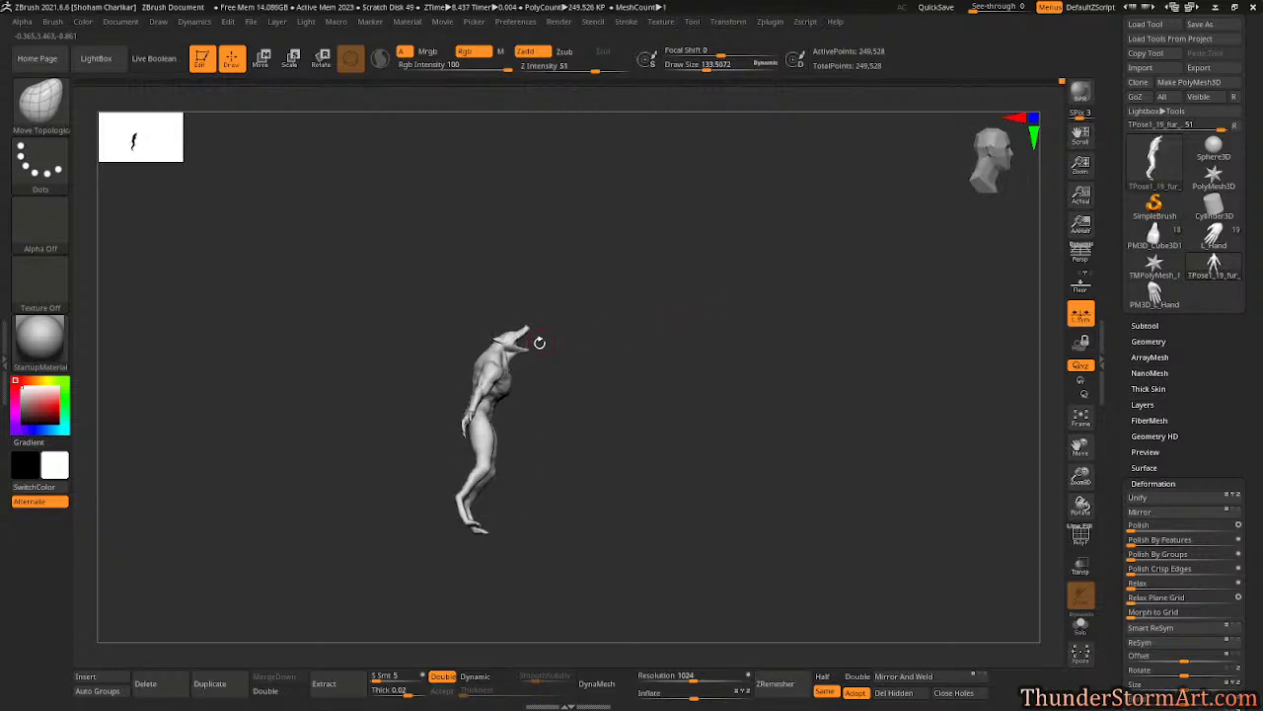
- Adjust the thumb and back of the hand with Move Topological at a draw size of about 75
mouse_move(724, 388)
left_mouse_down("alt")
mouse_move(764, 437)
mouse_move(880, 445)
mouse_move(788, 402)
mouse_move(798, 425)
mouse_move(710, 424)
mouse_move(741, 459)
mouse_move(733, 435)
mouse_move(683, 409)
mouse_move(809, 395)
mouse_move(768, 416)
mouse_move(804, 499)
mouse_move(763, 368)
mouse_move(731, 406)
mouse_move(696, 409)
mouse_move(750, 499)
mouse_move(553, 494)
mouse_move(287, 533)
mouse_move(405, 431)
mouse_move(465, 524)
mouse_move(562, 361)
mouse_move(541, 429)
mouse_move(592, 465)
mouse_move(592, 480)
mouse_move(494, 508)
left_mouse_up("alt")
key("s")
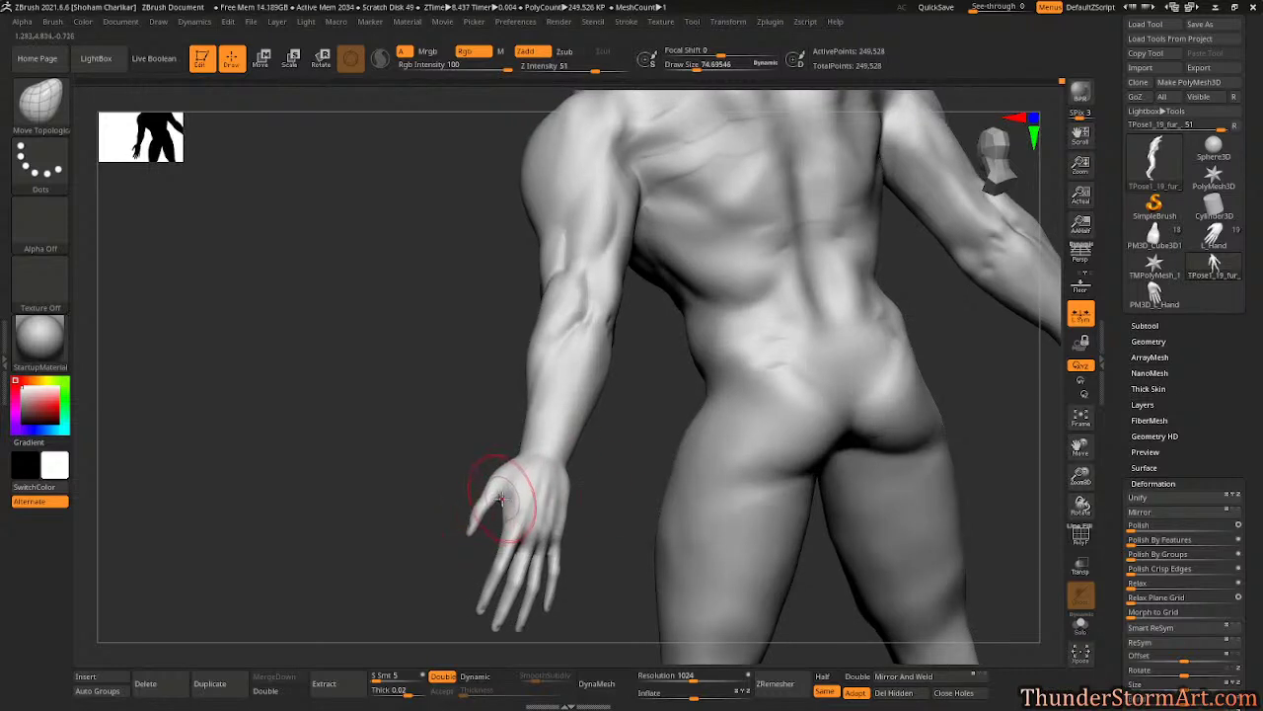
mouse_move(407, 506)
left_mouse_down()
mouse_move(495, 490)
mouse_move(428, 471)
left_mouse_up()
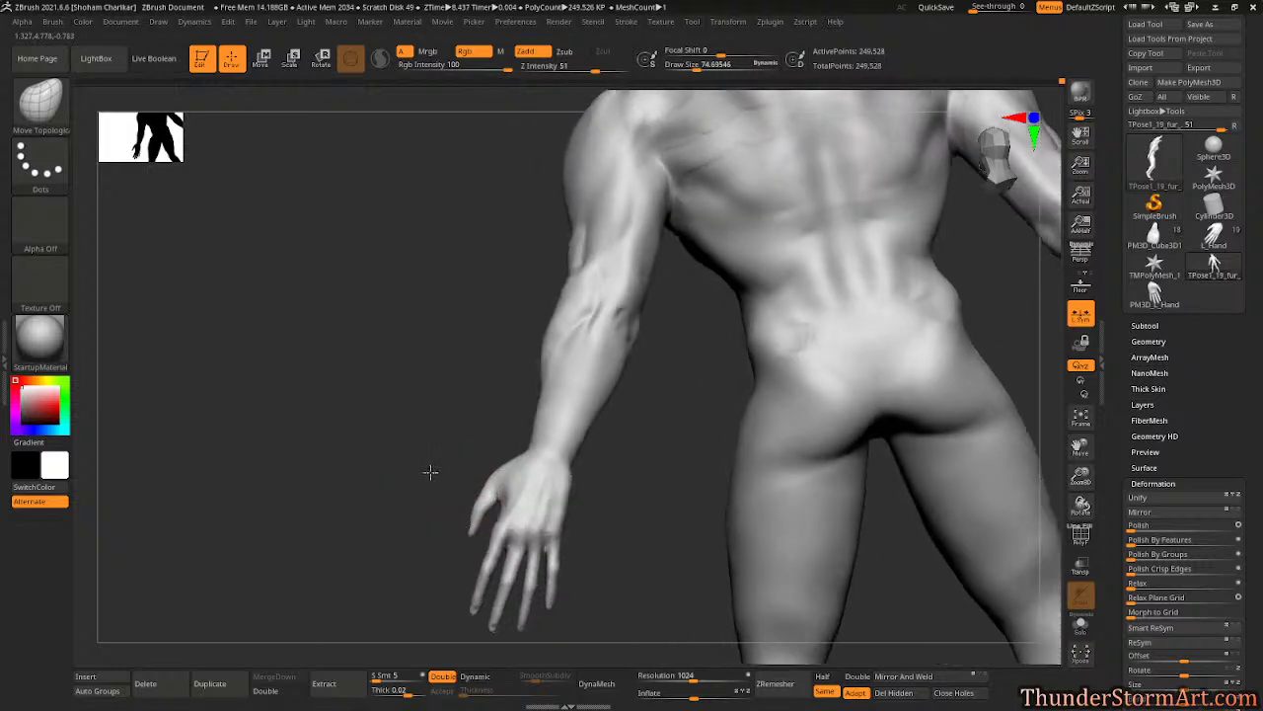
left_click_drag(553, 512, 604, 524)
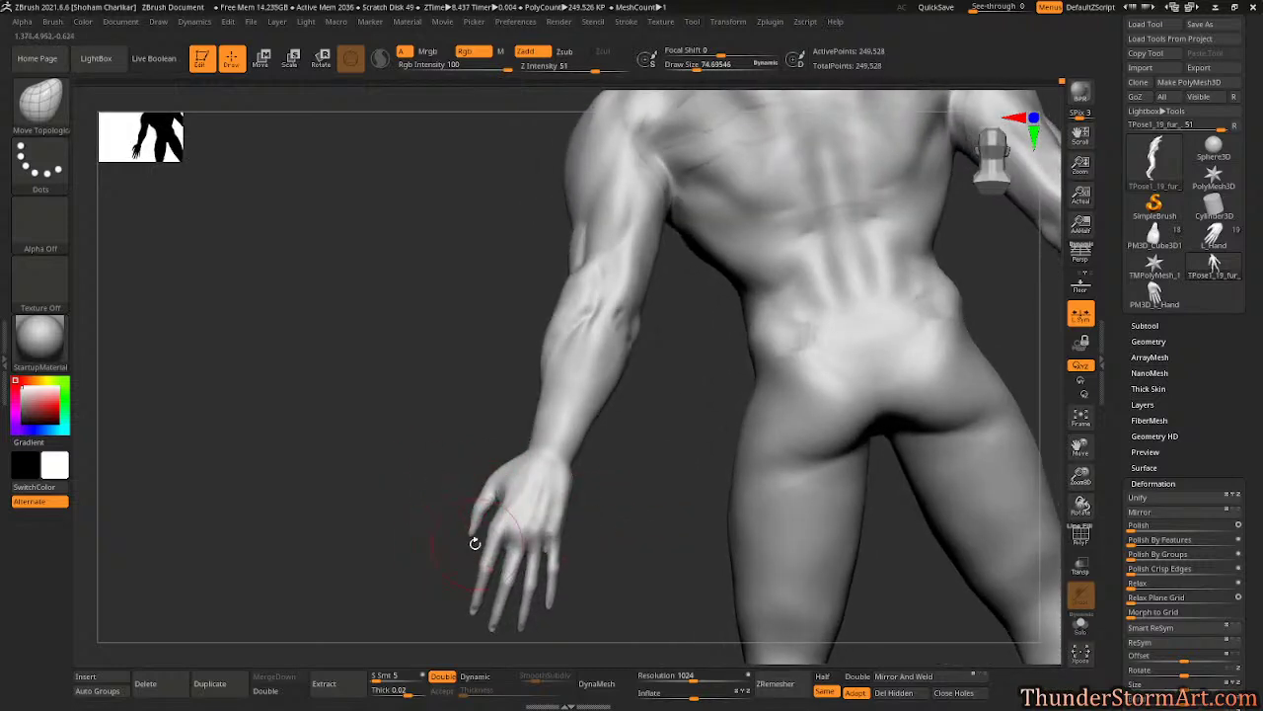
left_click_drag(475, 543, 504, 515)
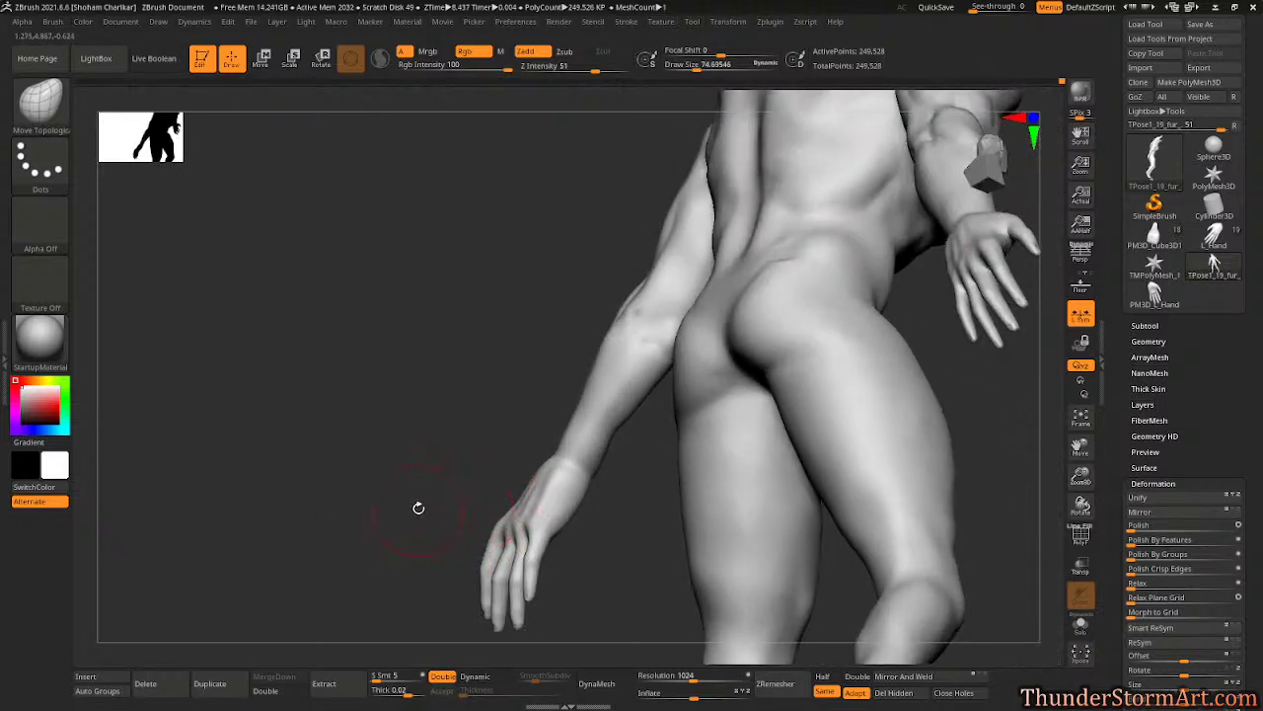
- Reposition the fingers and knuckles with Move Topological at a draw size of about 129
key("s")
left_click_drag(418, 508, 509, 496)
mouse_move(409, 504)
left_mouse_down()
mouse_move(384, 480)
mouse_move(503, 543)
mouse_move(475, 546)
left_mouse_up()
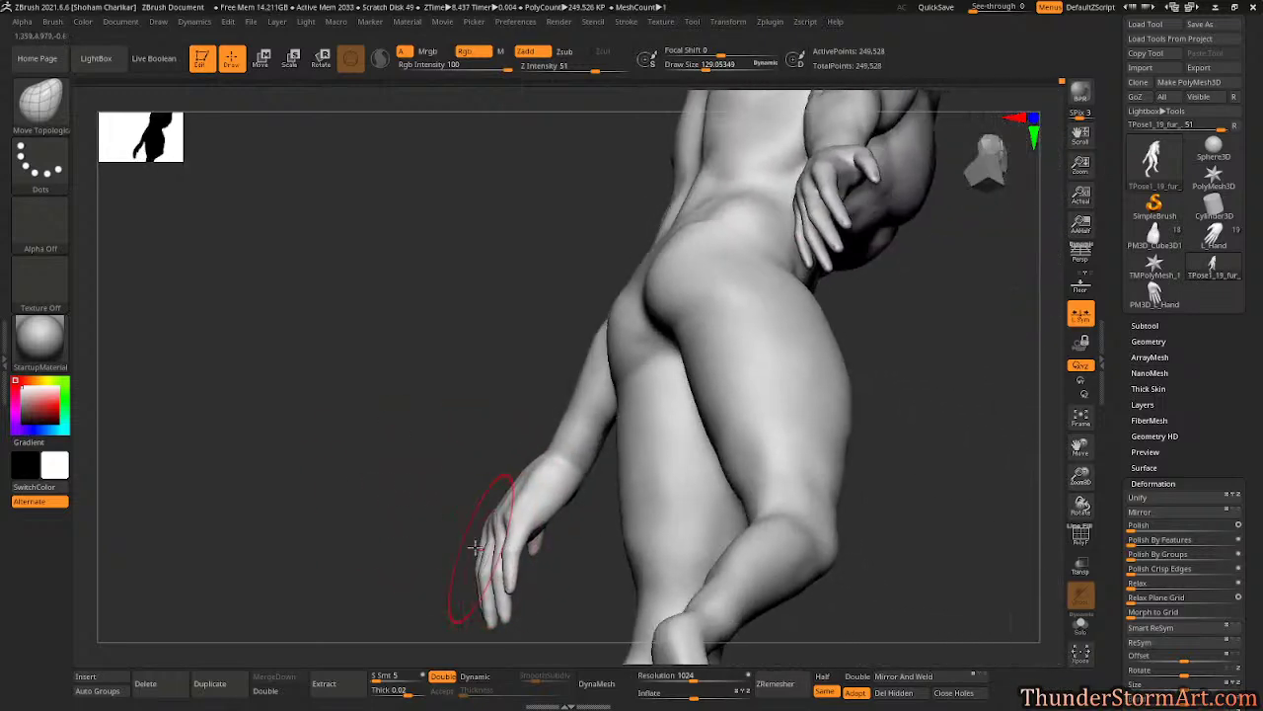
left_click_drag(391, 524, 652, 459)
left_click_drag(494, 561, 644, 447)
- Thicken the hands and fingers with the Inflat brush at a draw size of about 245
key("b")
key("i")
key("n")
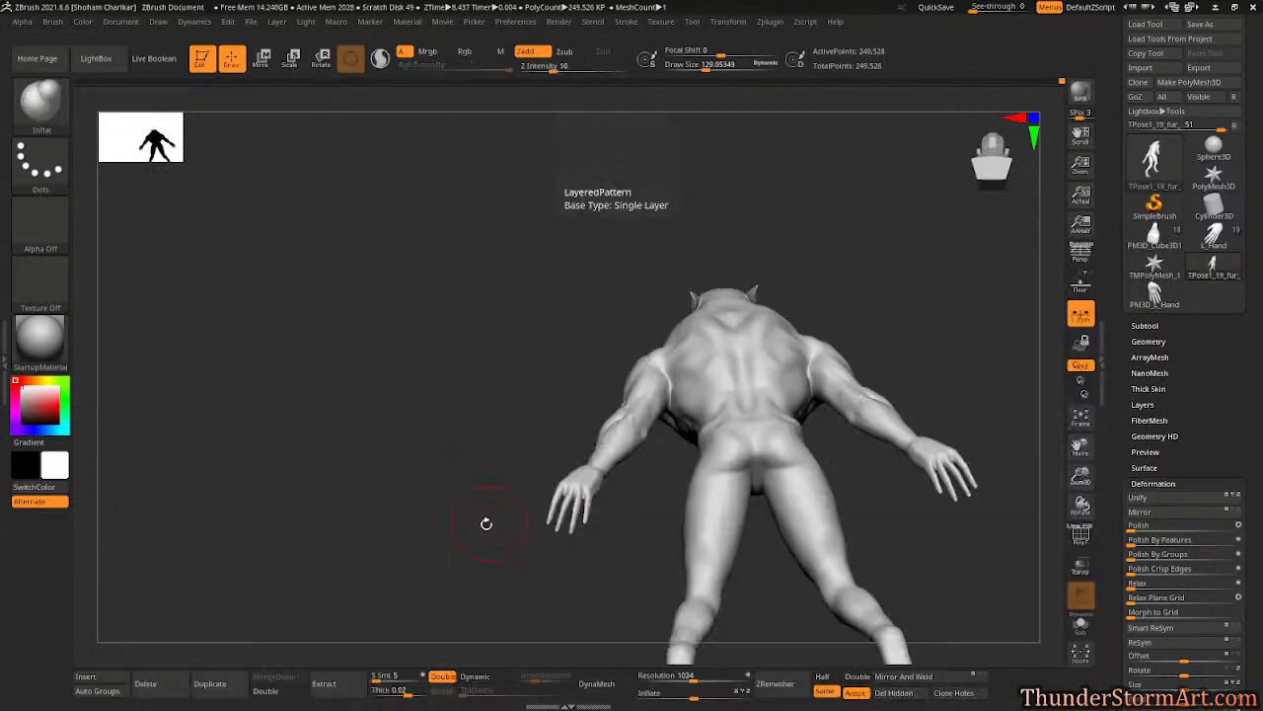
key("s")
left_click_drag(541, 533, 732, 451)
left_click_drag(737, 417, 772, 498, "alt")
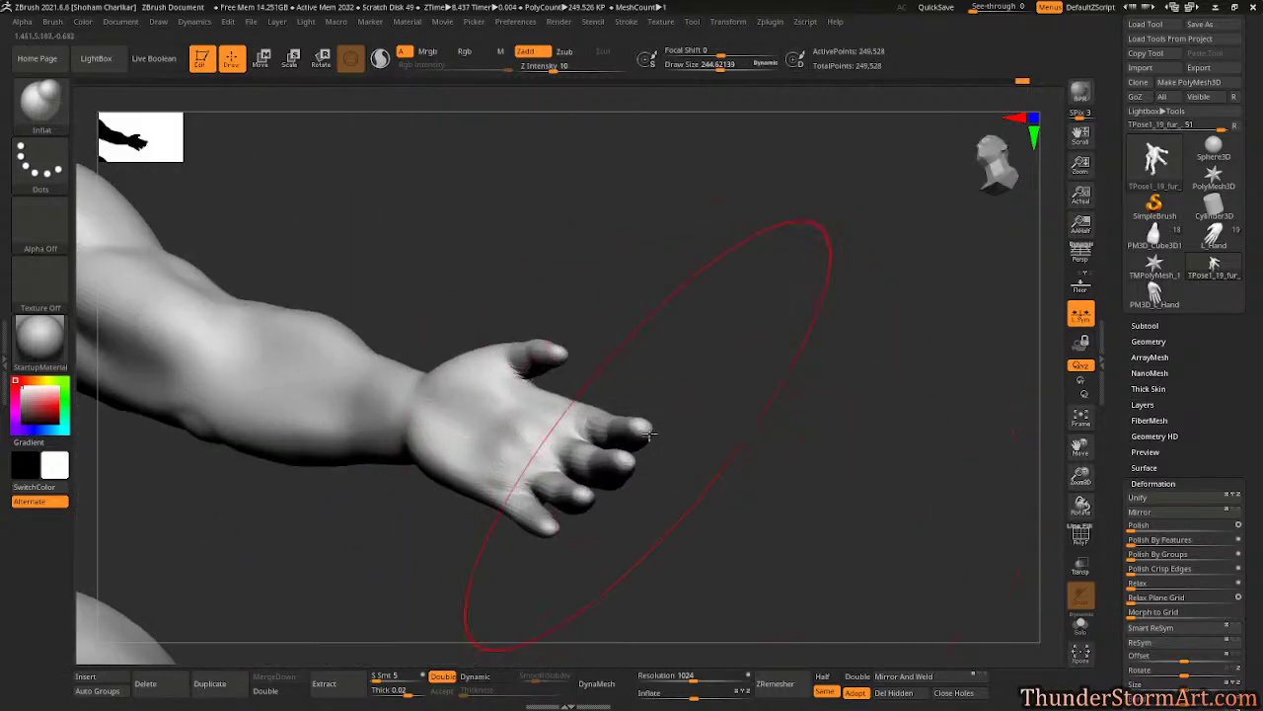
left_click_drag(761, 422, 778, 498)
key("b")
key("c")
key("b")
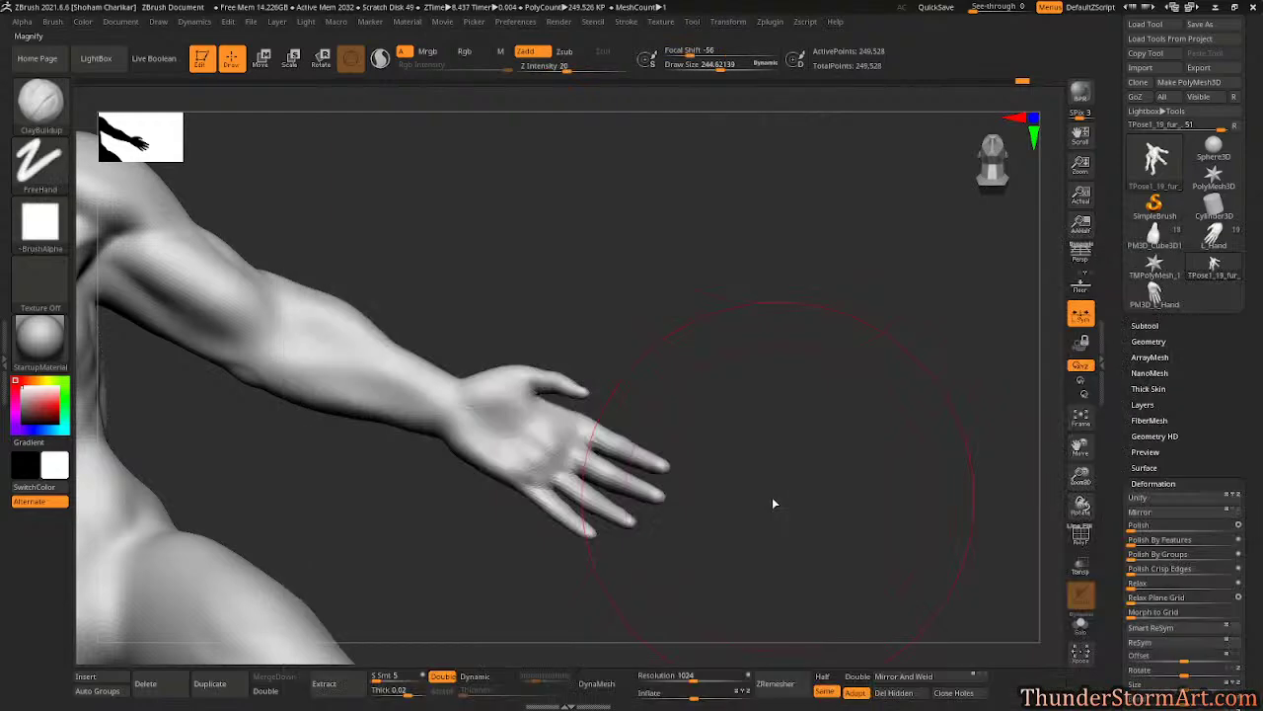
key("s")
left_click_drag(731, 283, 717, 285)
left_click_drag(720, 286, 752, 289)
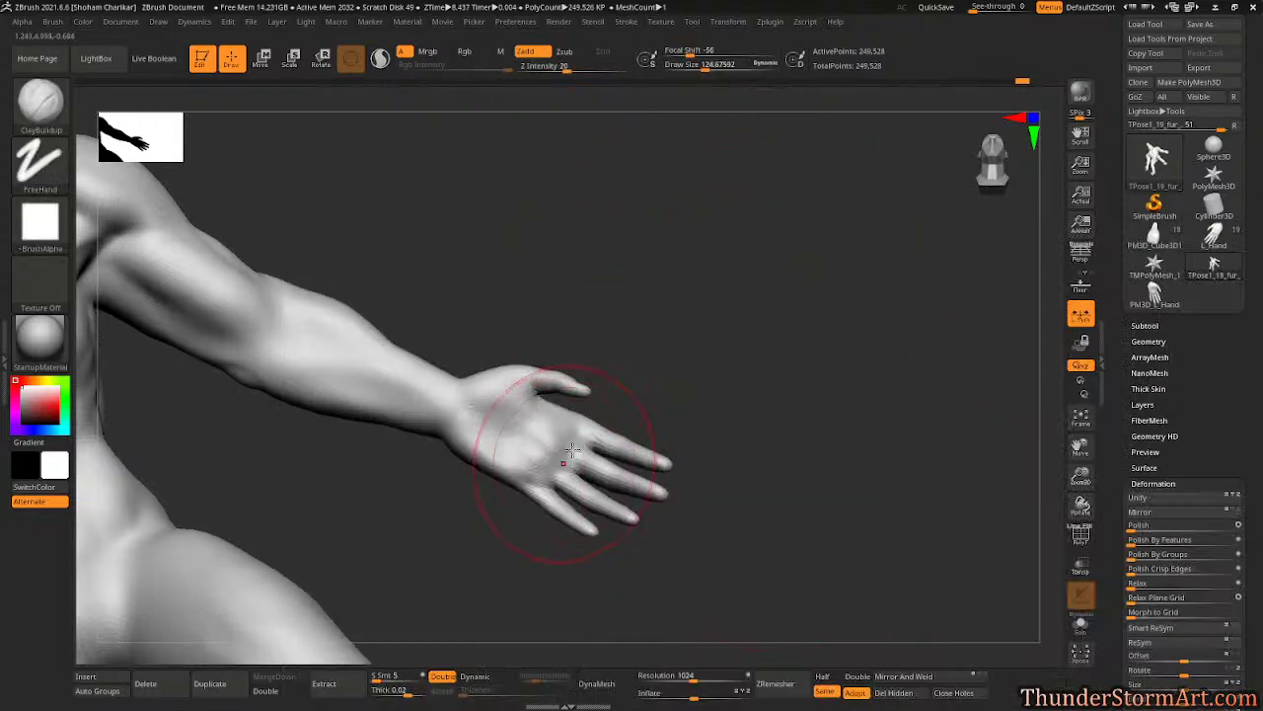
- Adjust the shape of the palm, fingers and wrist with Move Topological at a draw size of about 221
key("b")
key("m")
key("t")
key("s")
left_click_drag(728, 374, 741, 372)
left_click_drag(561, 457, 556, 449)
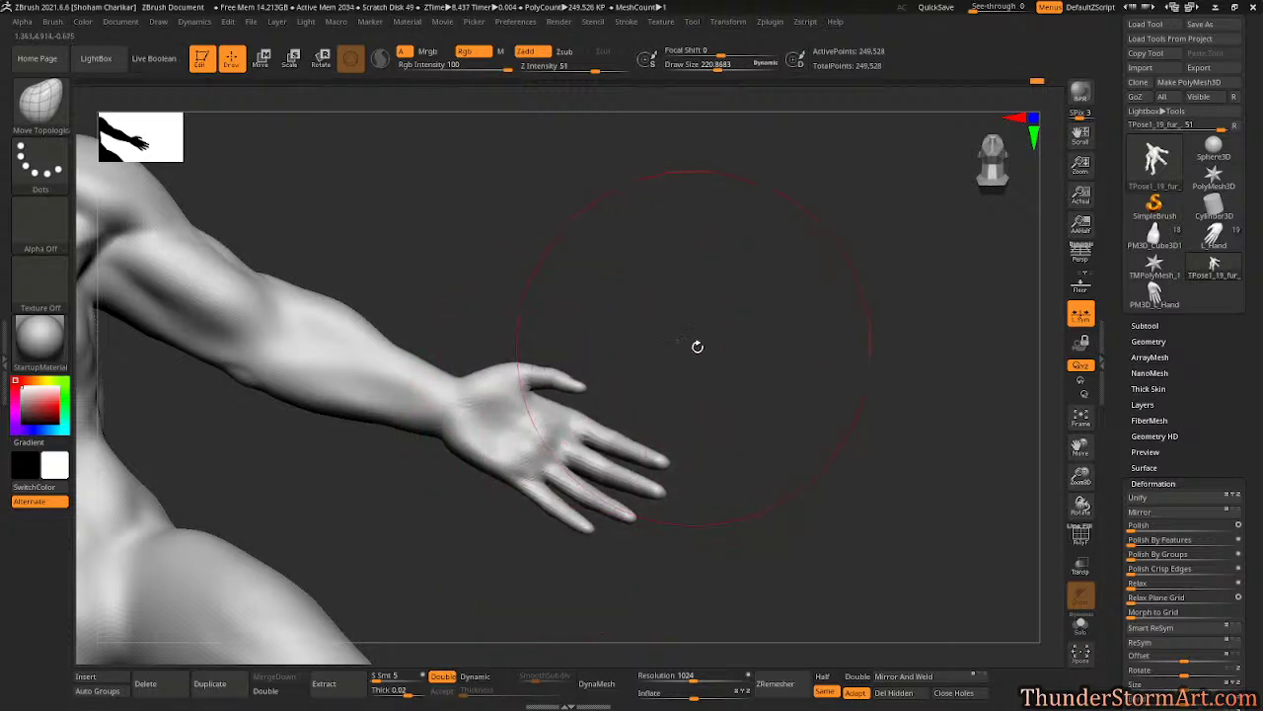
left_click_drag(697, 346, 706, 348)
left_click_drag(437, 440, 435, 445)
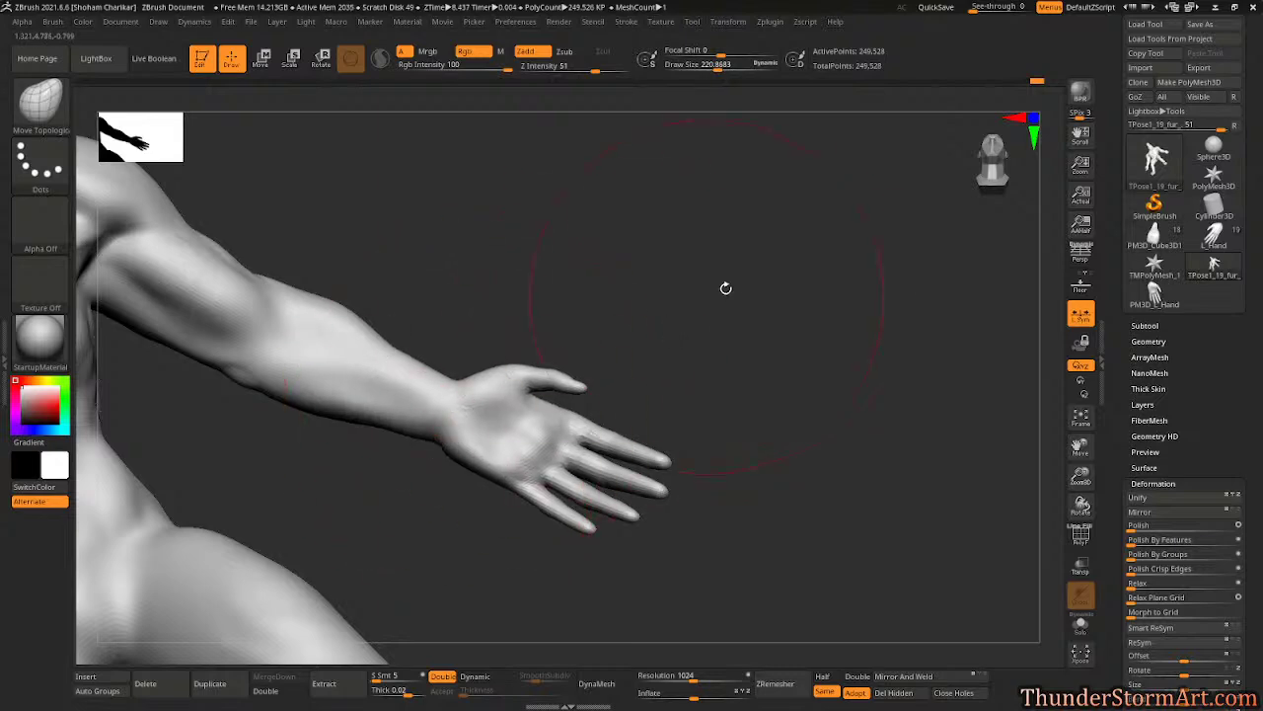
- Carve the crease between the thumb base and palm with DamStandard at a draw size of about 68
mouse_move(726, 288)
left_mouse_down()
mouse_move(737, 296)
mouse_move(710, 316)
mouse_move(631, 297)
left_mouse_up()
key("b")
key("d")
key("s")
key("s")
key("s")
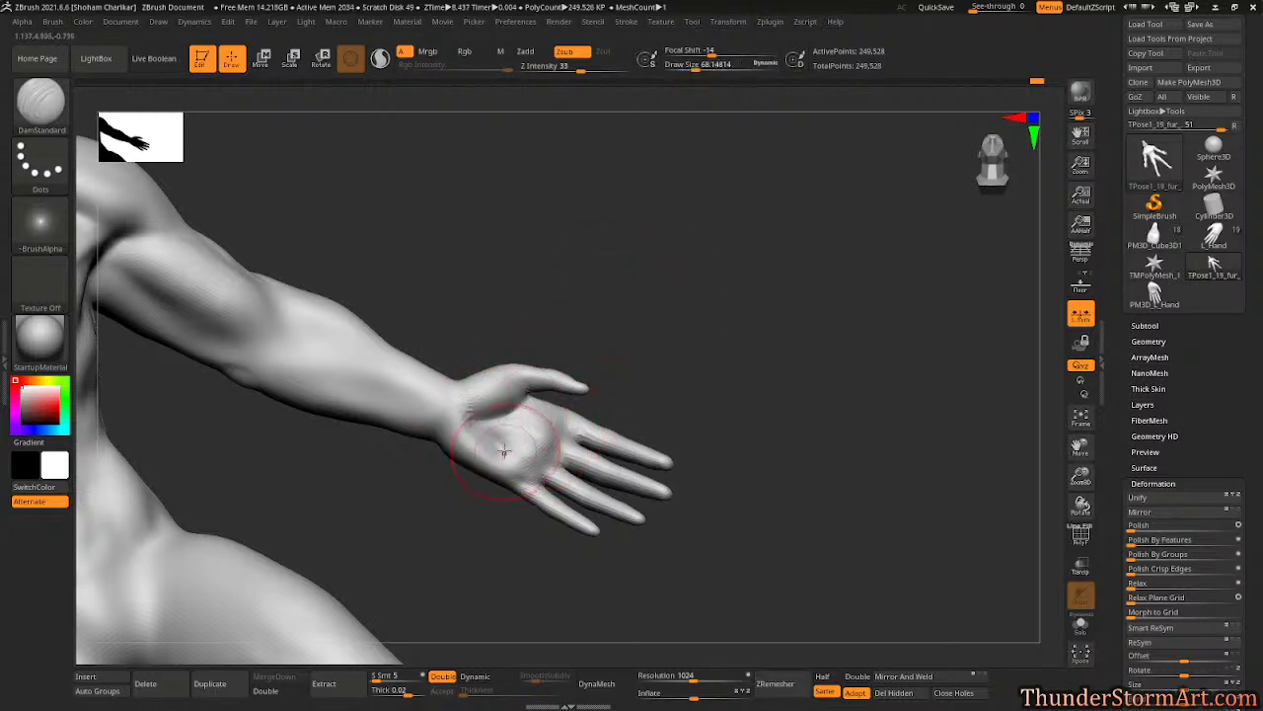
- Build up and smooth the palm and the pads at the finger bases with ClayBuildup at a draw size of about 48
key("s")
left_click_drag(643, 296, 626, 298)
key("b")
key("c")
key("b")
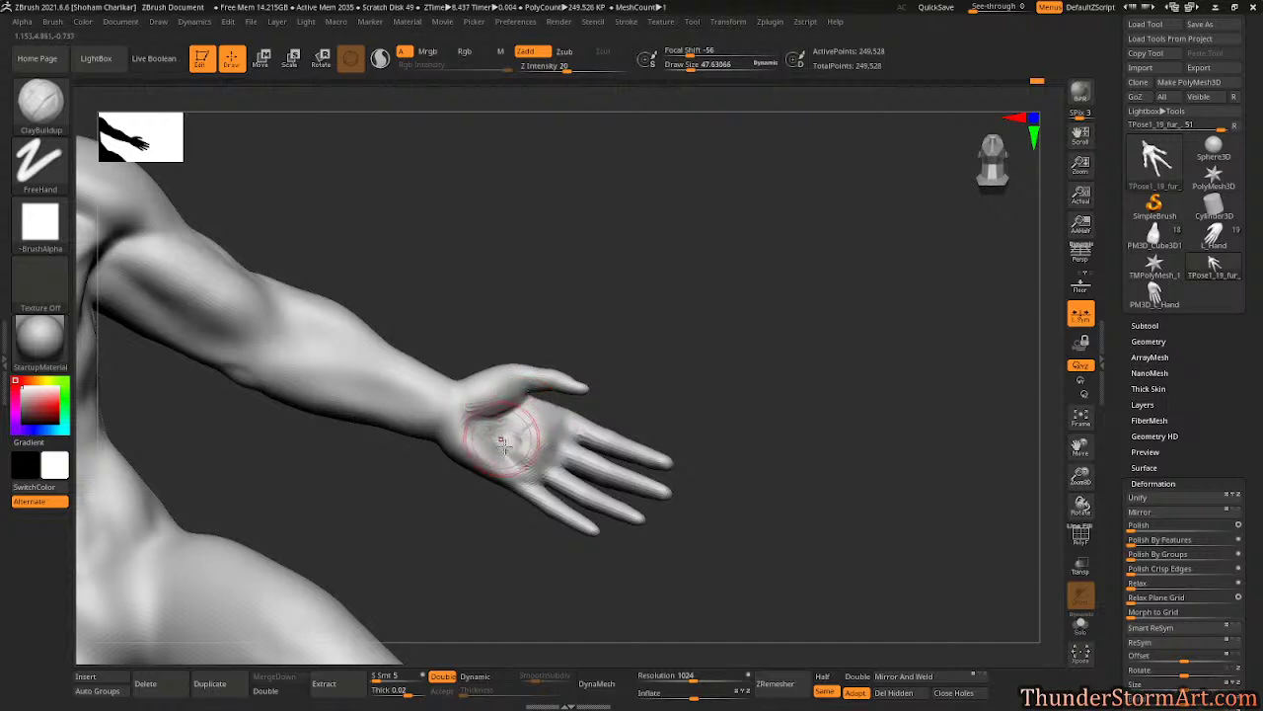
key("shift")
key("shift")
mouse_move(691, 316)
left_mouse_down()
mouse_move(714, 283)
mouse_move(700, 268)
mouse_move(554, 426)
left_mouse_up()
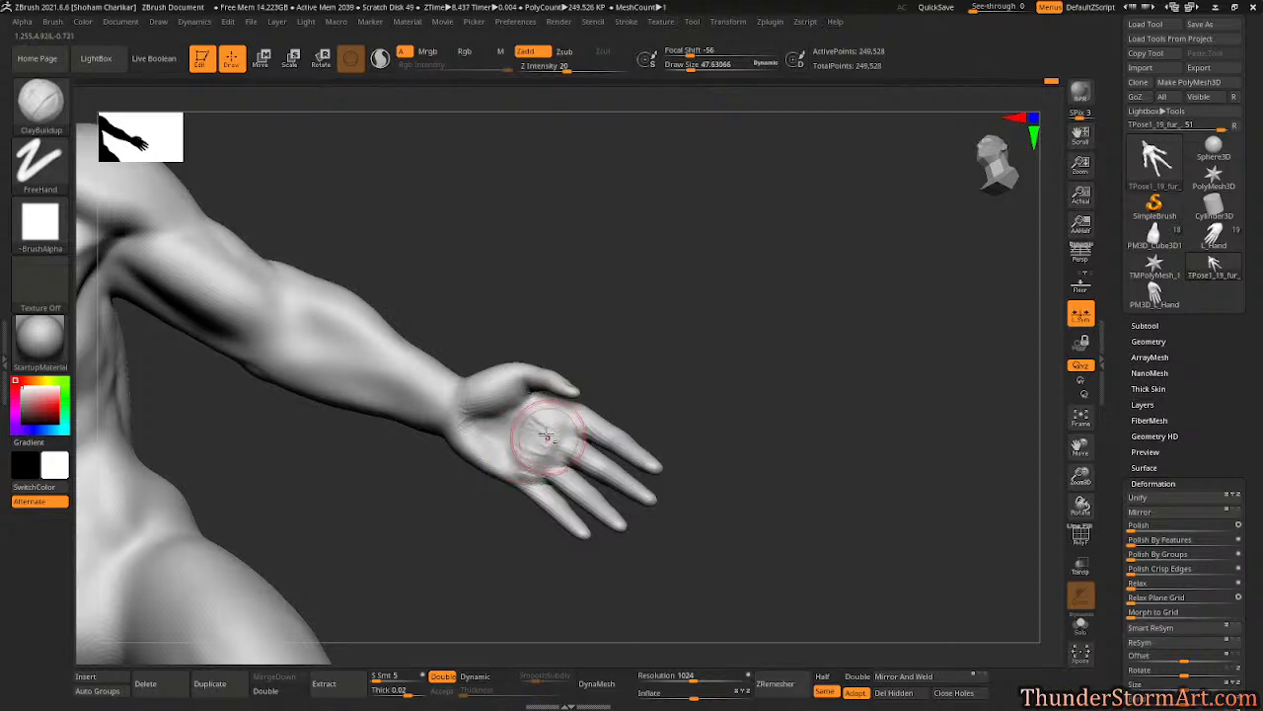
key("shift")
mouse_move(671, 306)
left_mouse_down()
mouse_move(685, 290)
mouse_move(658, 329)
mouse_move(585, 347)
mouse_move(534, 387)
mouse_move(671, 361)
mouse_move(408, 533)
mouse_move(535, 378)
left_mouse_up()
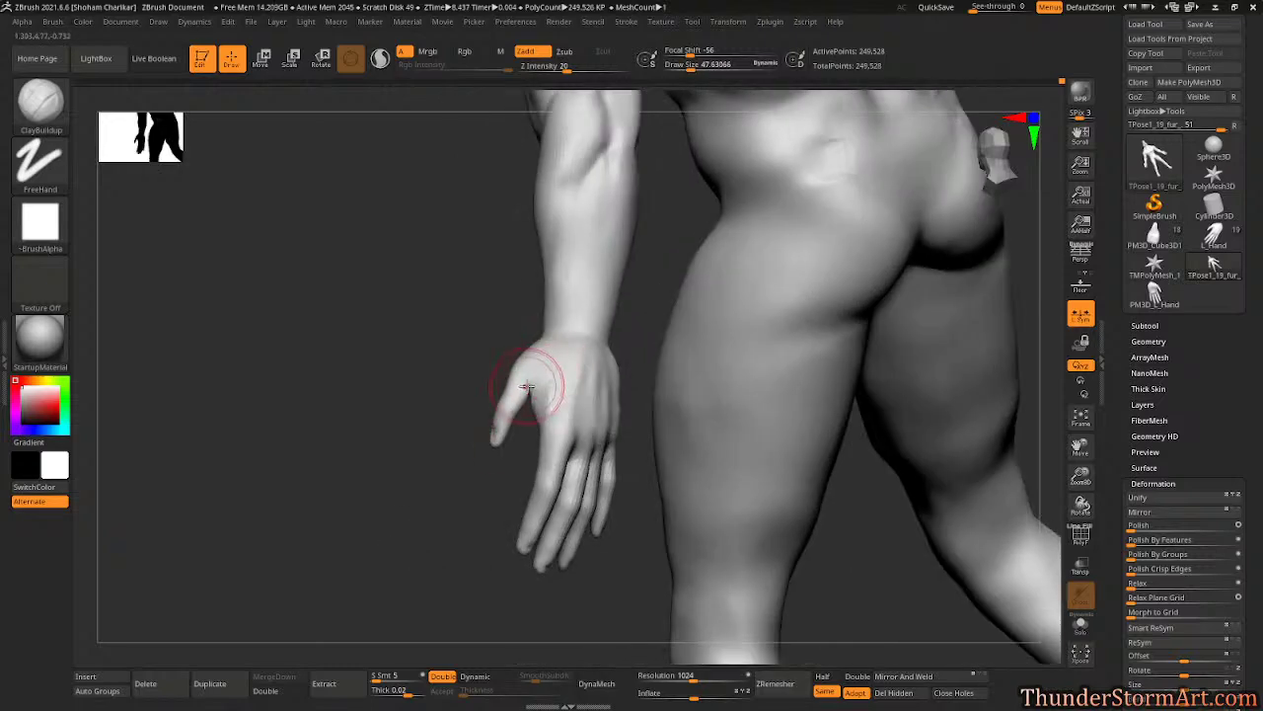
- Reshape the web between thumb and index finger with Move Topological at a draw size of about 48, and smooth it
key("shift")
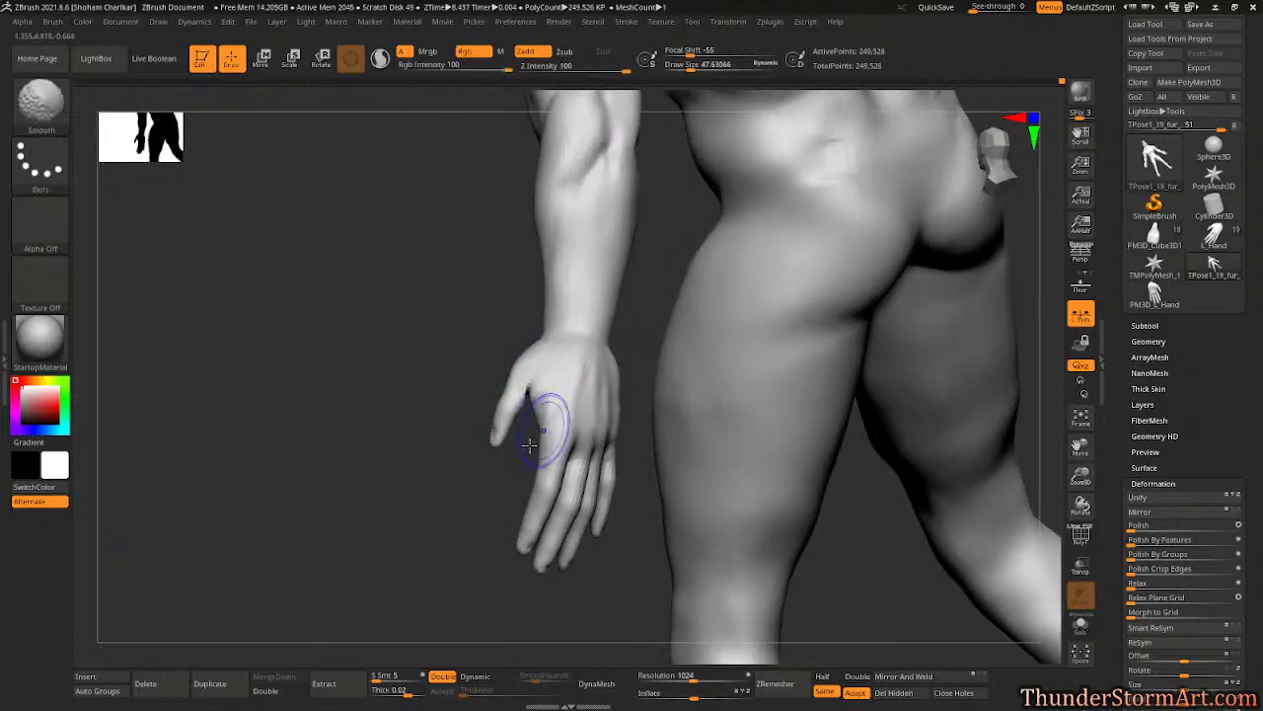
mouse_move(486, 538)
left_mouse_down()
mouse_move(474, 530)
mouse_move(485, 513)
mouse_move(460, 510)
mouse_move(474, 511)
left_mouse_up()
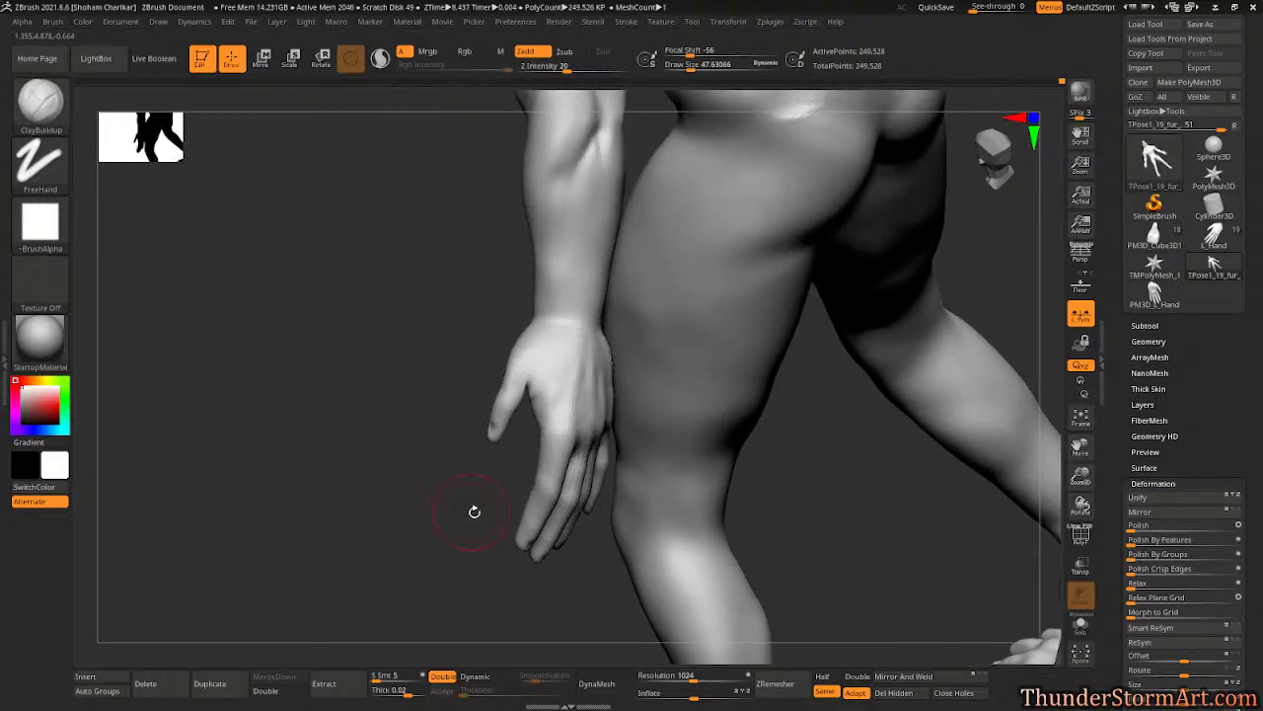
key("b")
key("m")
key("t")
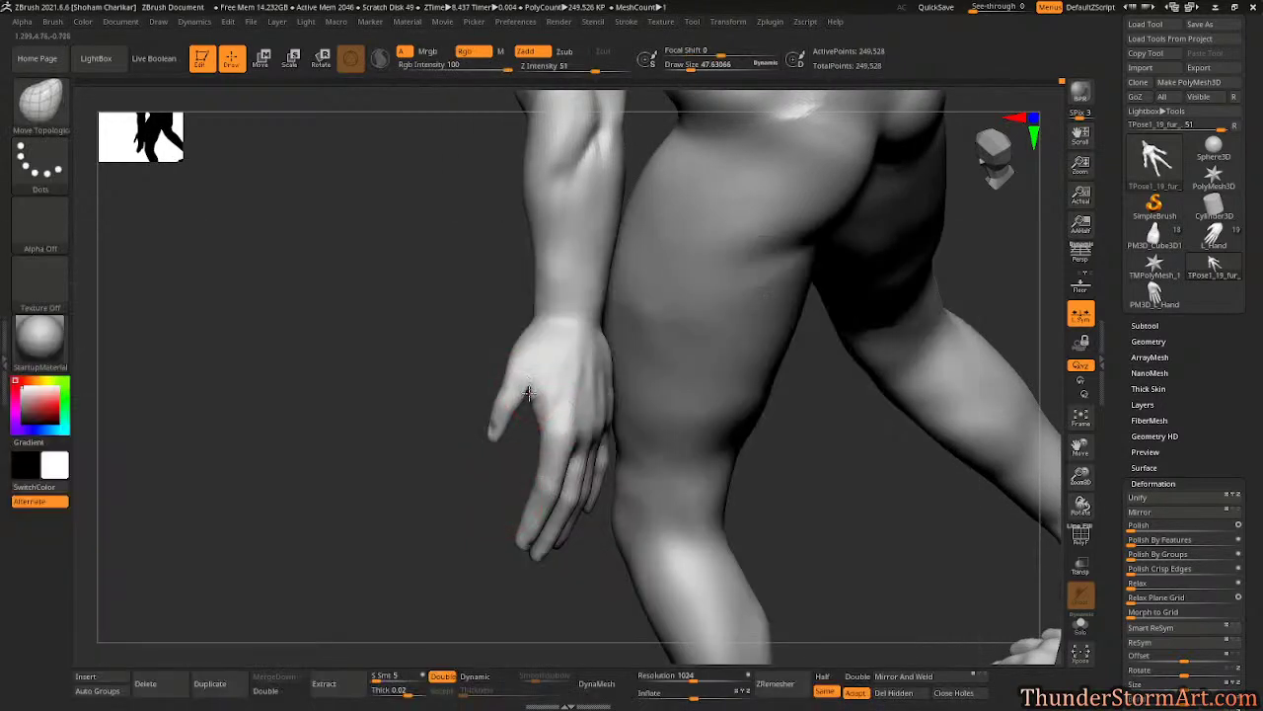
key("shift")
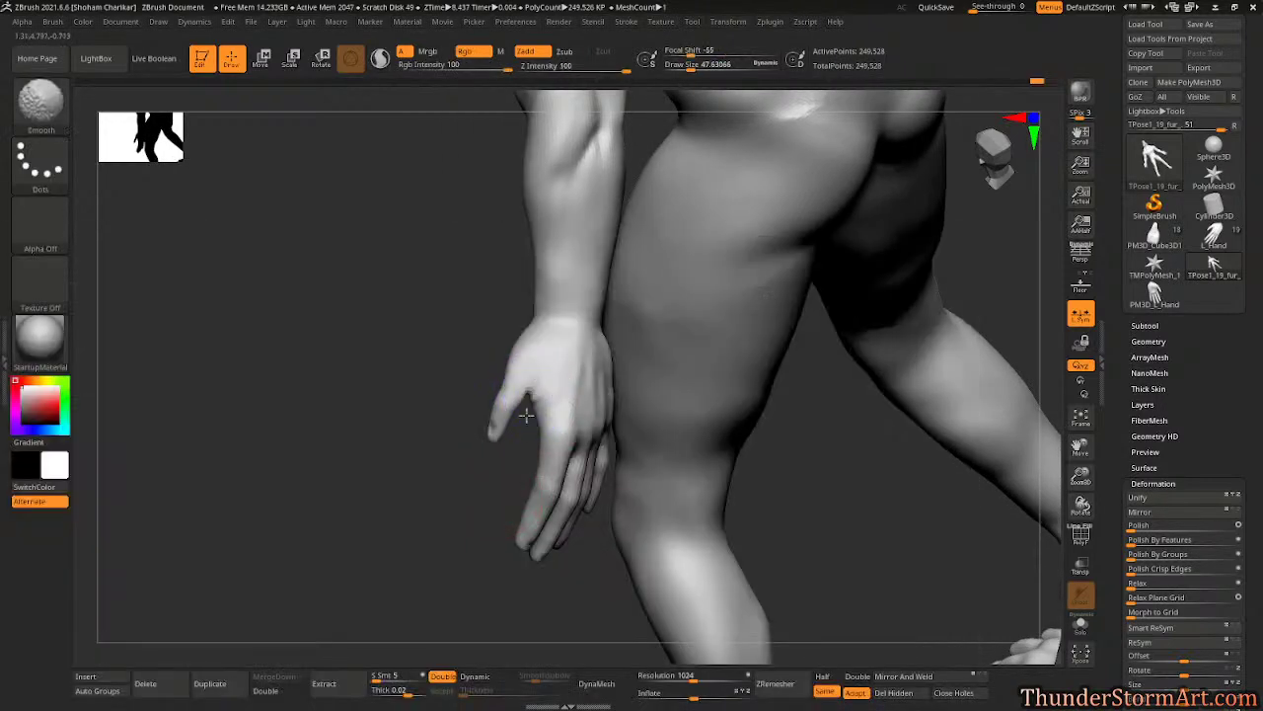
left_click_drag(526, 416, 529, 390, "shift")
key("shift")
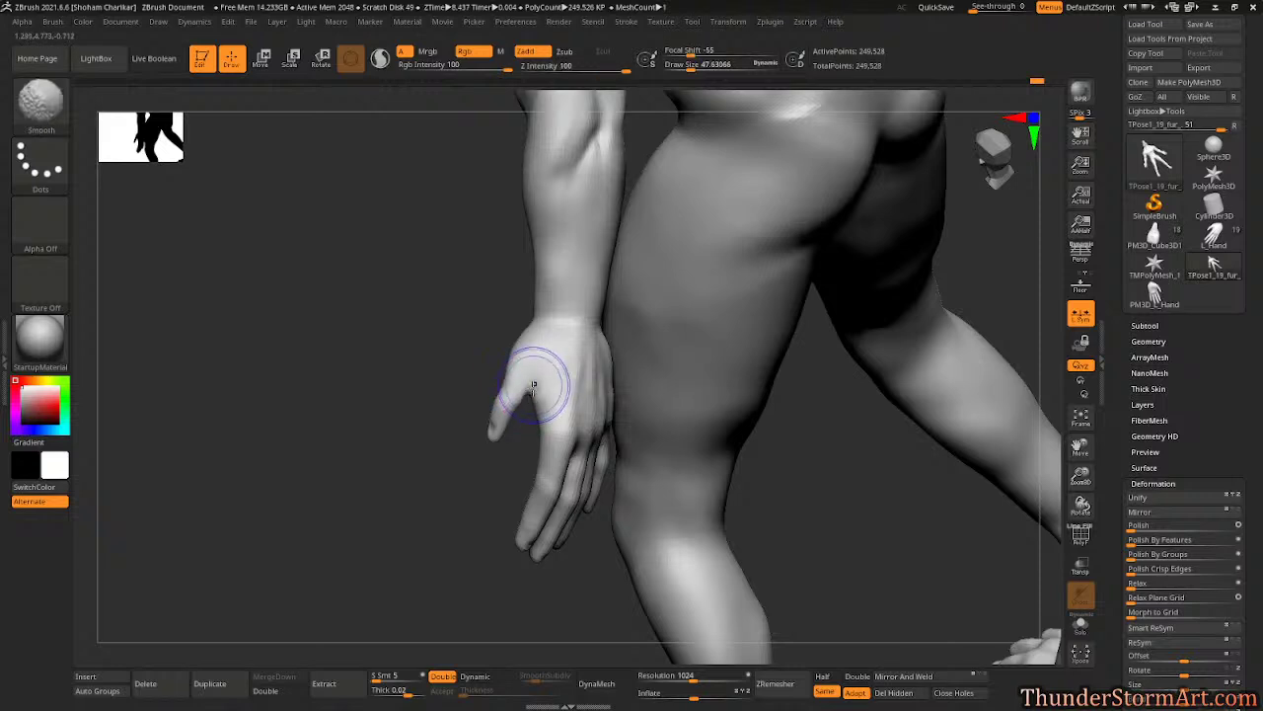
mouse_move(474, 501)
left_mouse_down()
mouse_move(510, 471)
mouse_move(521, 438)
left_mouse_up()
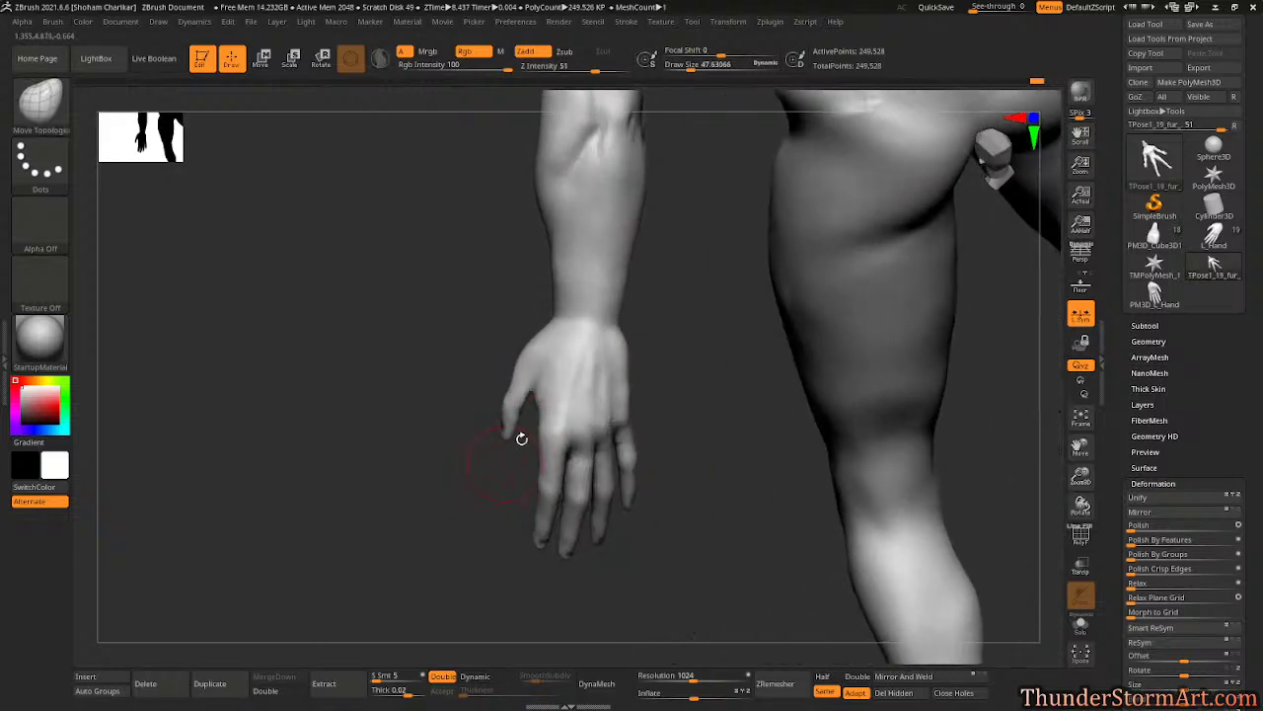
key("shift")
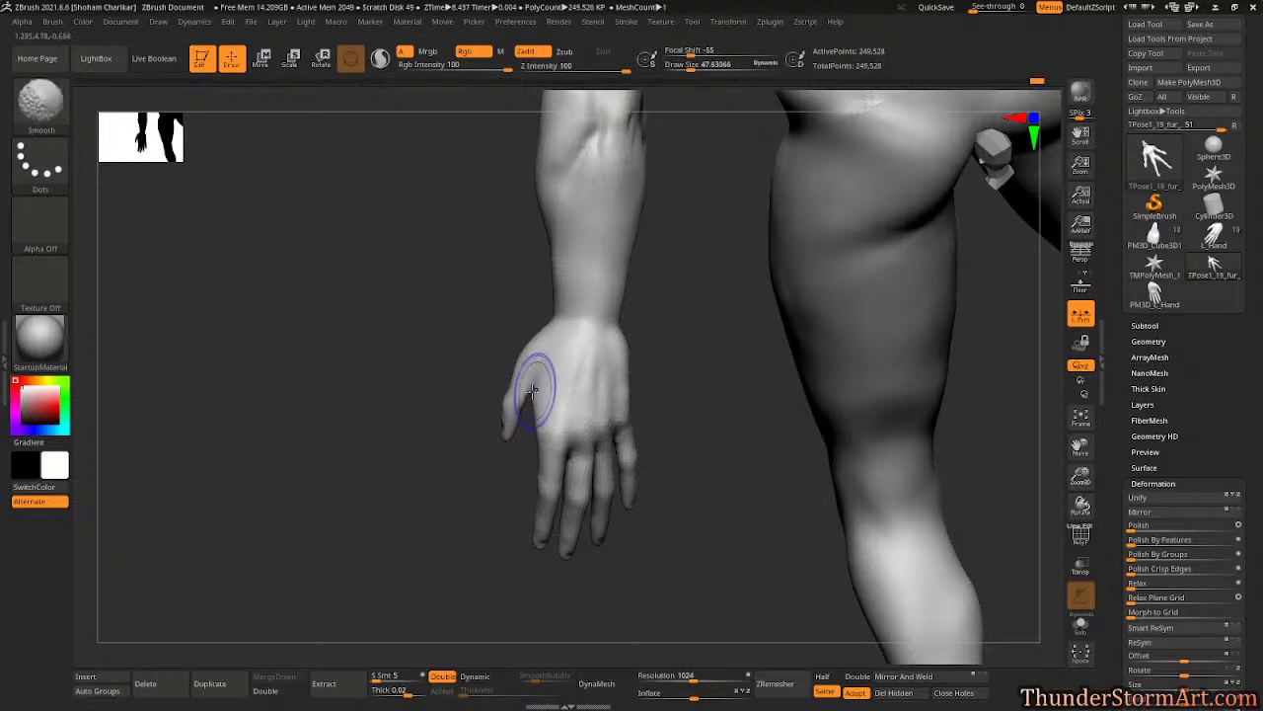
- Mask everything except the hands and bring up the transform gizmo in Move mode
mouse_move(694, 311)
left_mouse_down()
mouse_move(655, 302)
mouse_move(685, 330)
mouse_move(607, 296)
mouse_move(632, 404)
mouse_move(713, 327)
mouse_move(767, 322)
mouse_move(697, 333)
mouse_move(705, 352)
mouse_move(708, 299)
mouse_move(744, 307)
mouse_move(686, 302)
mouse_move(691, 552)
mouse_move(660, 327)
mouse_move(608, 511)
mouse_move(606, 412)
mouse_move(702, 305)
mouse_move(730, 306)
mouse_move(677, 310)
mouse_move(685, 386)
mouse_move(729, 323)
mouse_move(730, 353)
mouse_move(725, 338)
mouse_move(566, 366)
mouse_move(631, 347)
left_mouse_up()
key("ctrl")
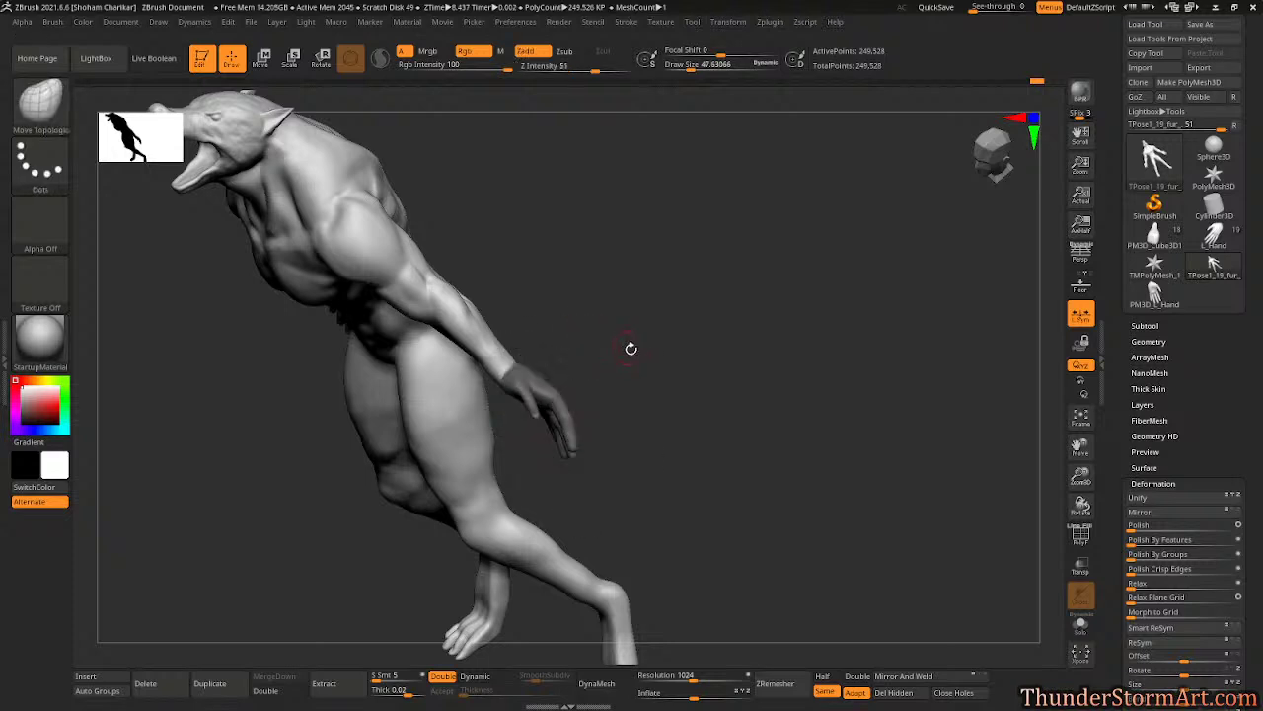
key("e")
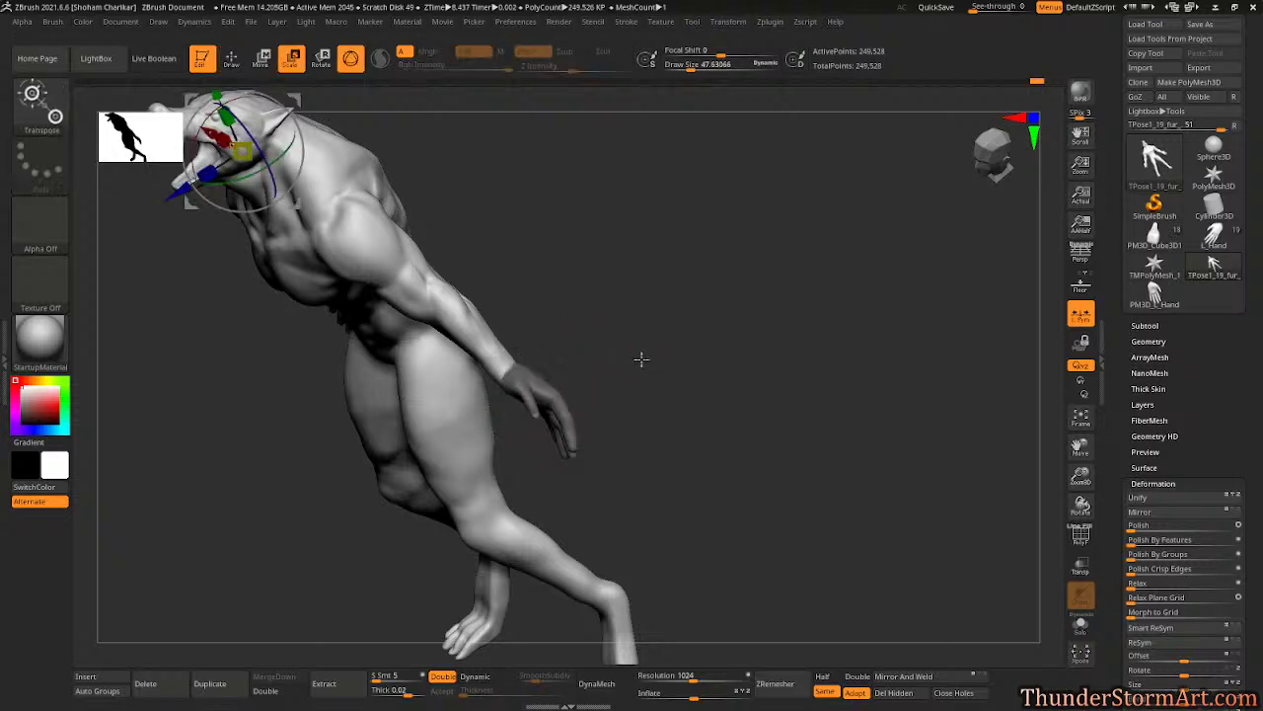
left_click(642, 367, "ctrl")
key("w")
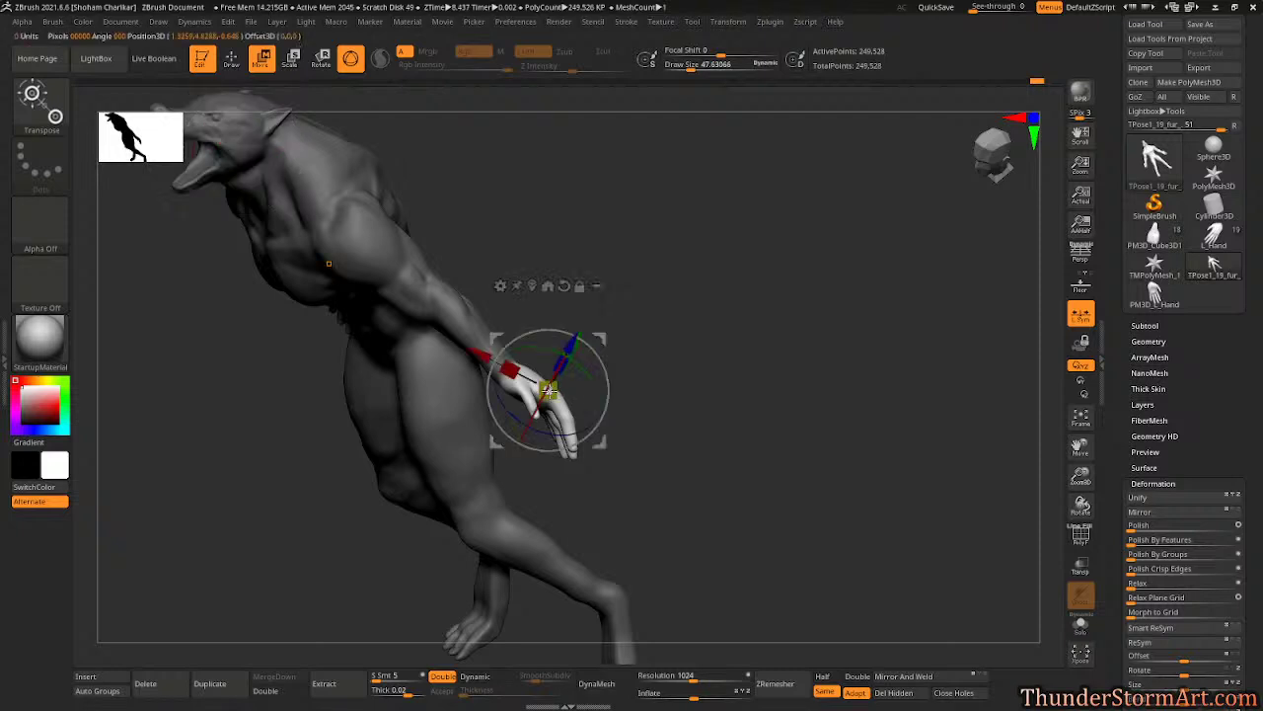
- Reorient and centre the gizmo on the unmasked hand, scale the hand along its Y axis, and clear the mask
left_click(564, 286)
left_click(532, 287)
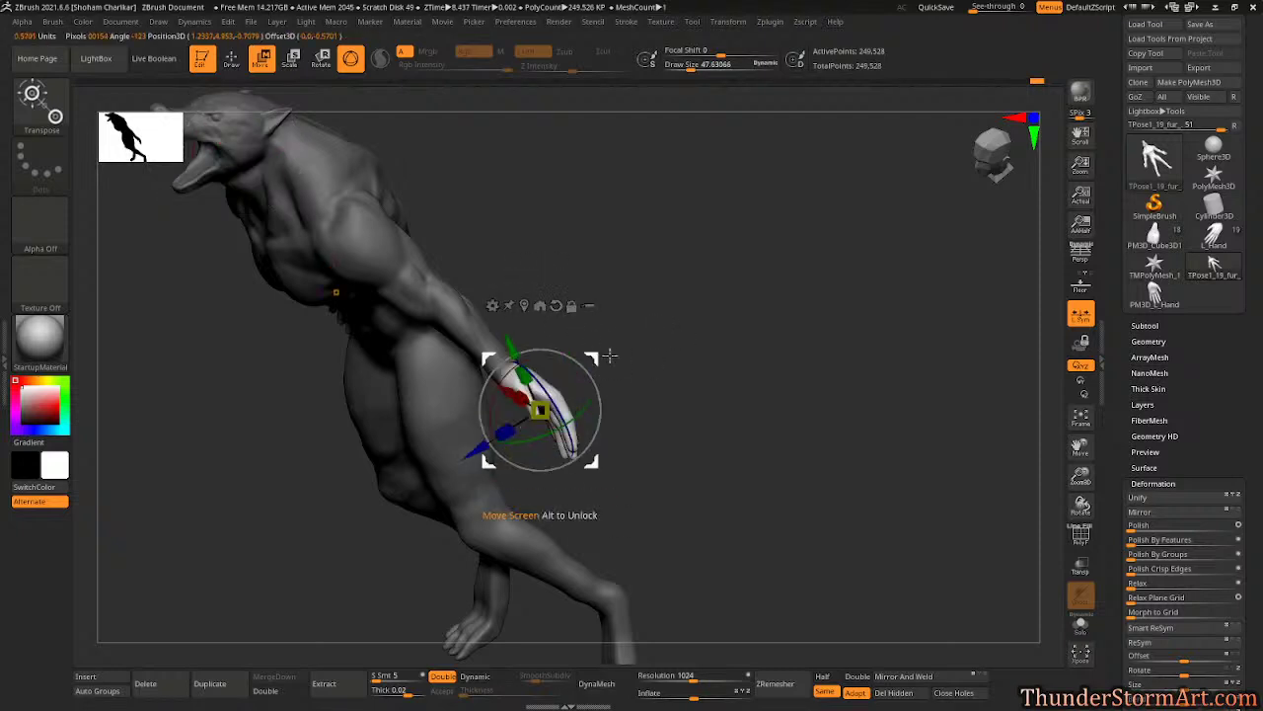
left_click_drag(541, 354, 549, 422)
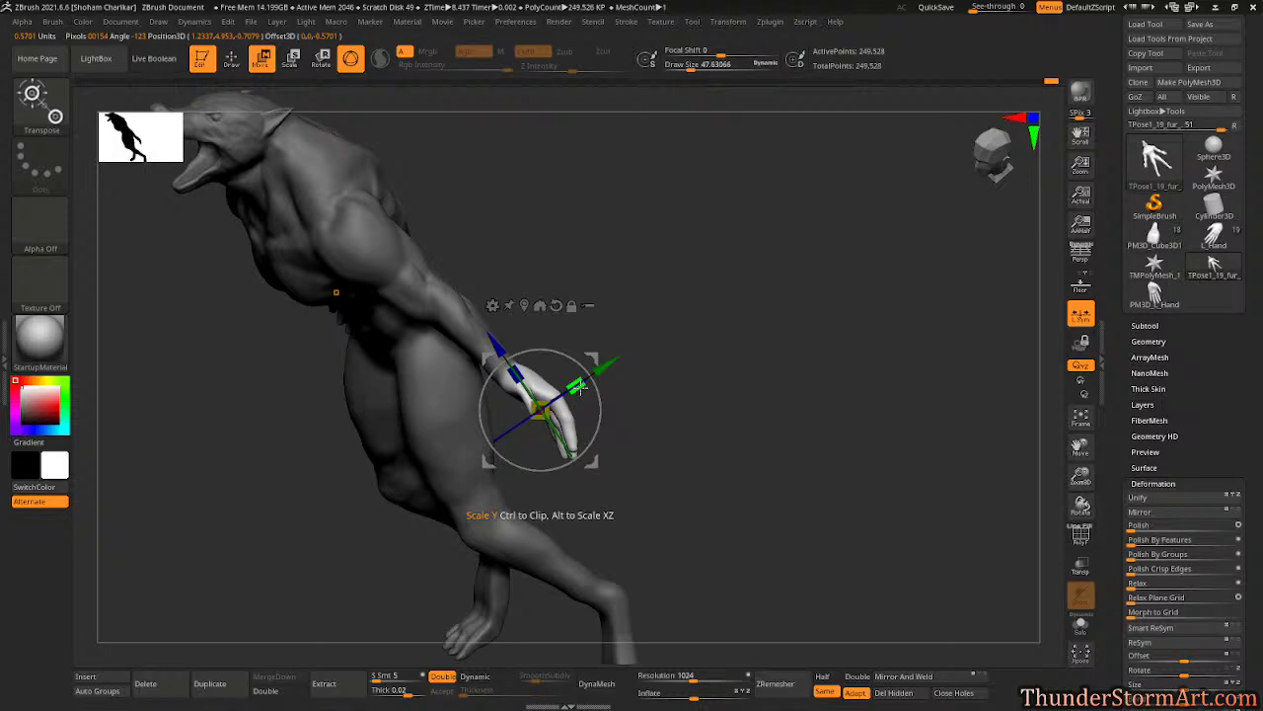
left_click_drag(580, 387, 575, 392)
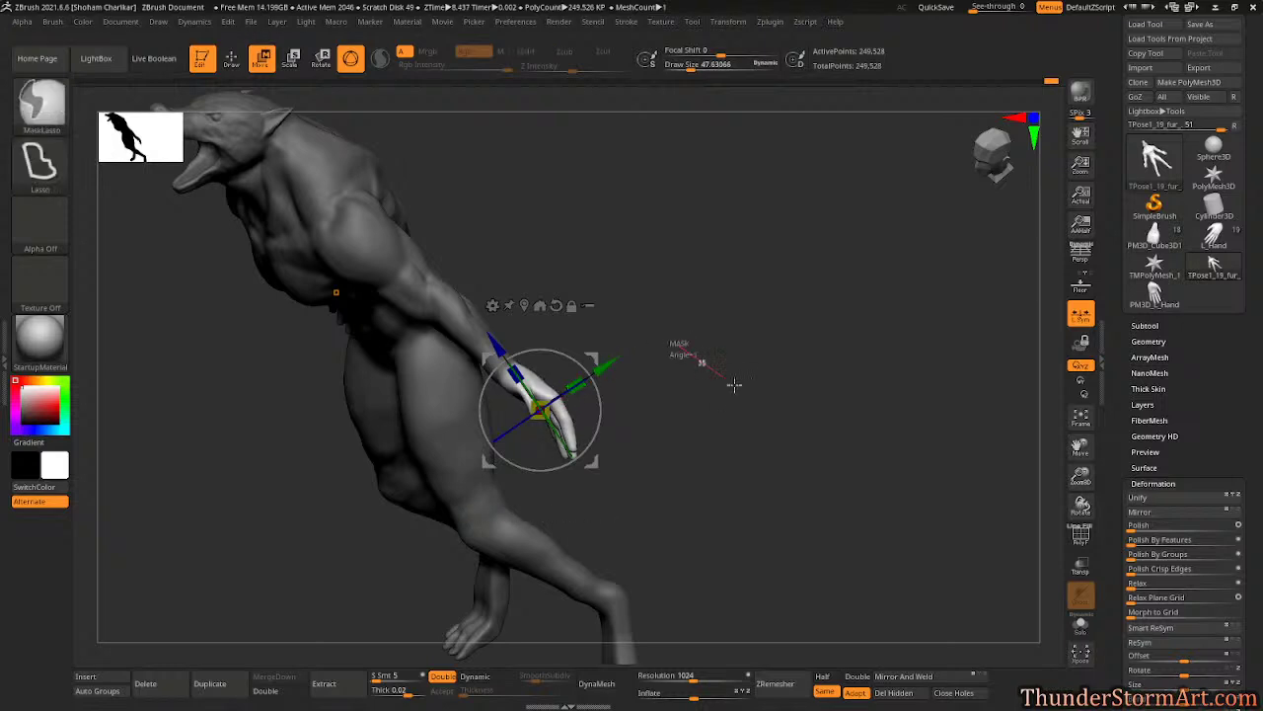
key("q")
- Build up the kneecaps on both legs with ClayBuildup at a draw size of about 40
mouse_move(728, 369)
left_mouse_down()
mouse_move(708, 295)
mouse_move(714, 226)
mouse_move(740, 385)
mouse_move(741, 327)
mouse_move(687, 385)
mouse_move(601, 364)
mouse_move(638, 533)
mouse_move(612, 510)
mouse_move(667, 388)
mouse_move(711, 370)
mouse_move(691, 310)
mouse_move(702, 400)
mouse_move(616, 373)
mouse_move(733, 277)
mouse_move(806, 364)
mouse_move(767, 270)
mouse_move(759, 355)
mouse_move(689, 379)
mouse_move(669, 358)
mouse_move(677, 389)
mouse_move(603, 375)
left_mouse_up()
key("b")
key("c")
key("b")
key("s")
left_click(685, 377)
key("s")
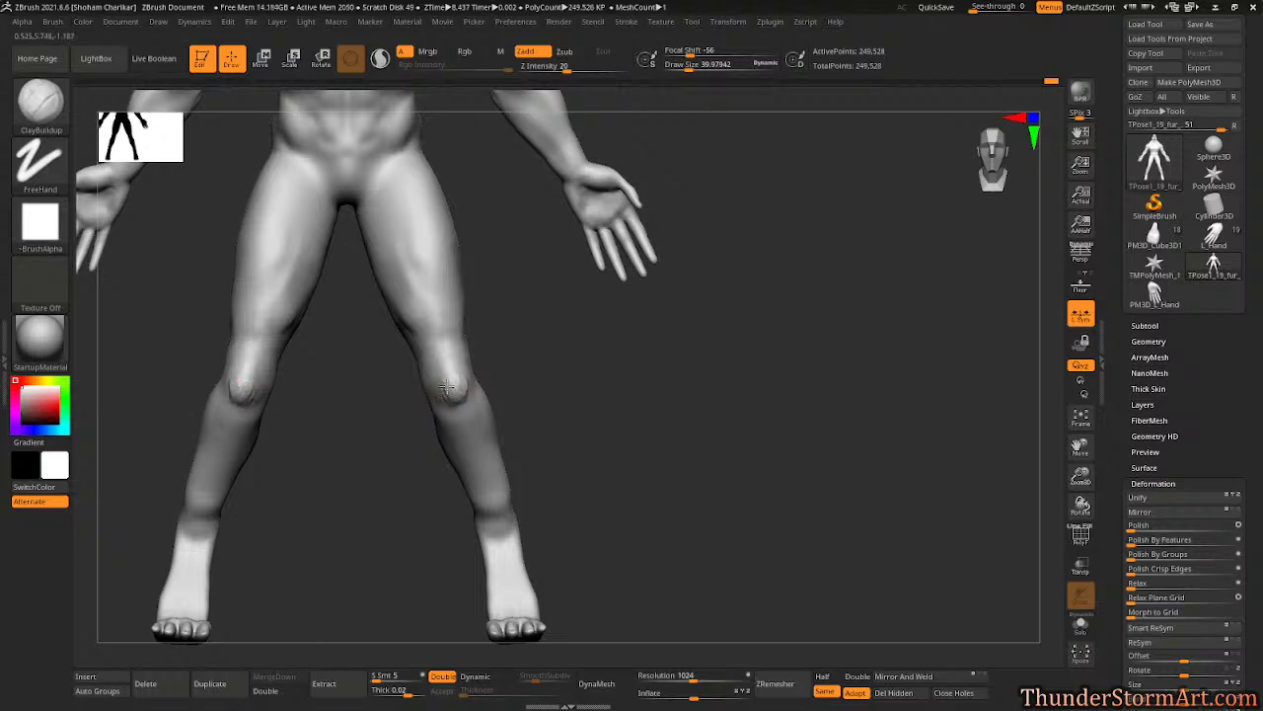
- Flatten the kneecaps with TrimDynamic at a draw size of about 40 and smooth their surface
key("b")
key("t")
key("d")
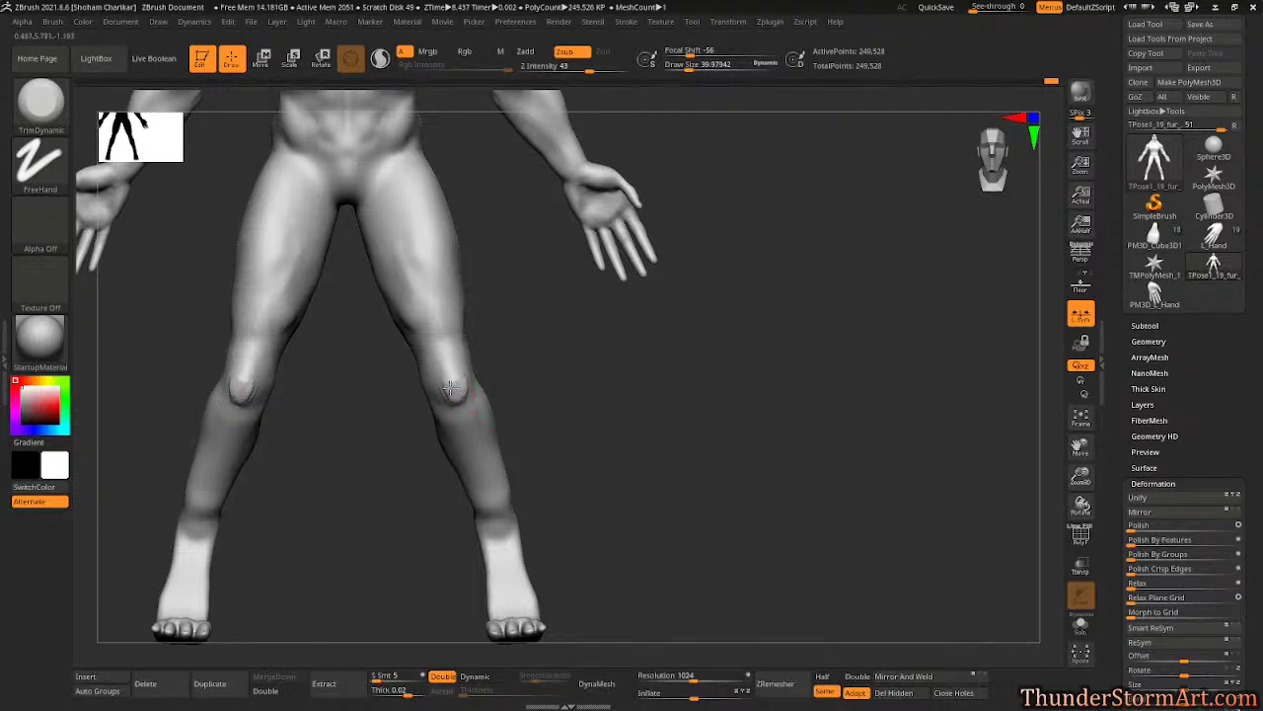
key("shift")
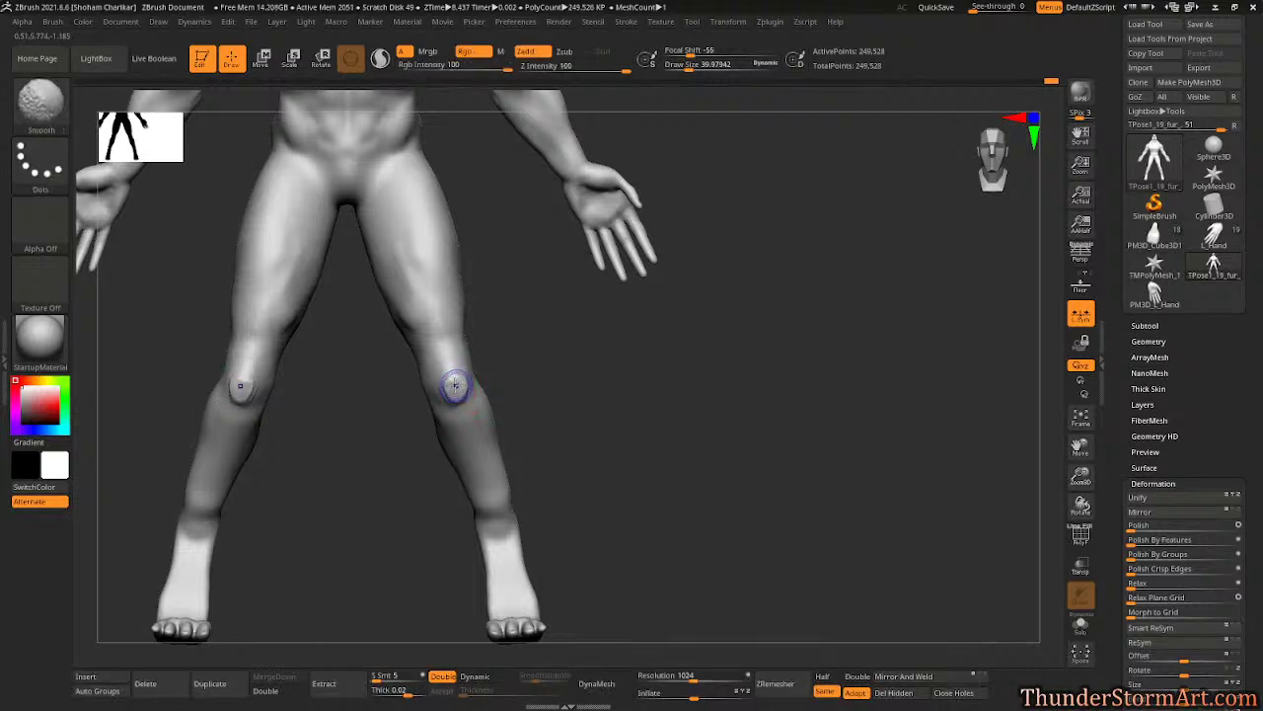
mouse_move(582, 381)
left_mouse_down()
mouse_move(589, 359)
mouse_move(577, 373)
left_mouse_up()
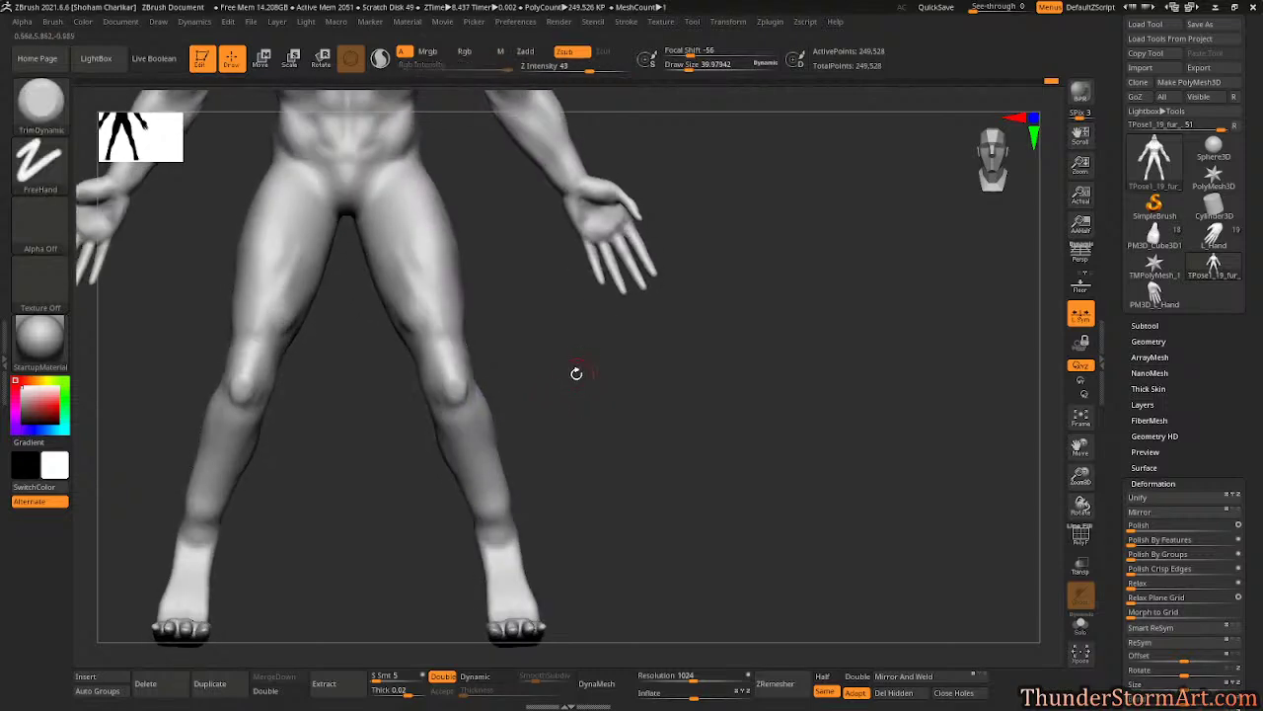
- Add the tendon and fat pad forms around the kneecaps with ClayBuildup at a draw size of about 40, and smooth them
key("b")
key("c")
key("b")
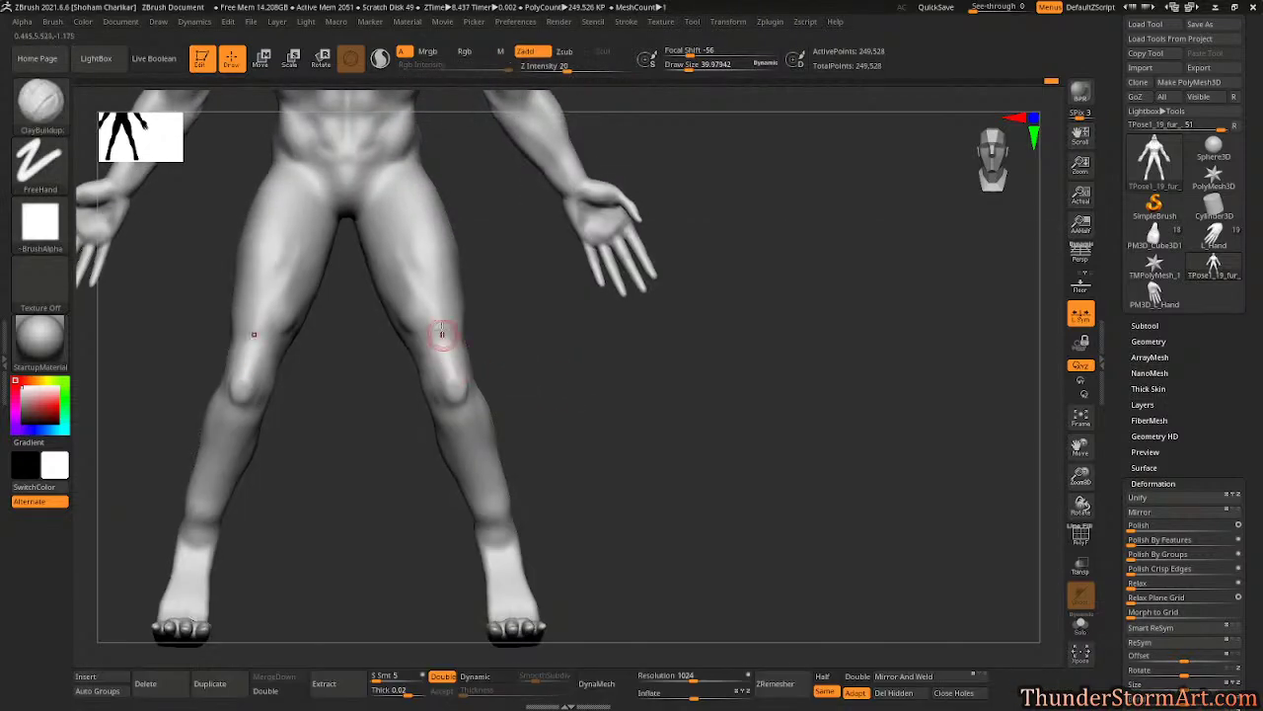
mouse_move(442, 342)
left_mouse_down()
mouse_move(450, 371)
mouse_move(441, 314)
mouse_move(464, 417)
left_mouse_up()
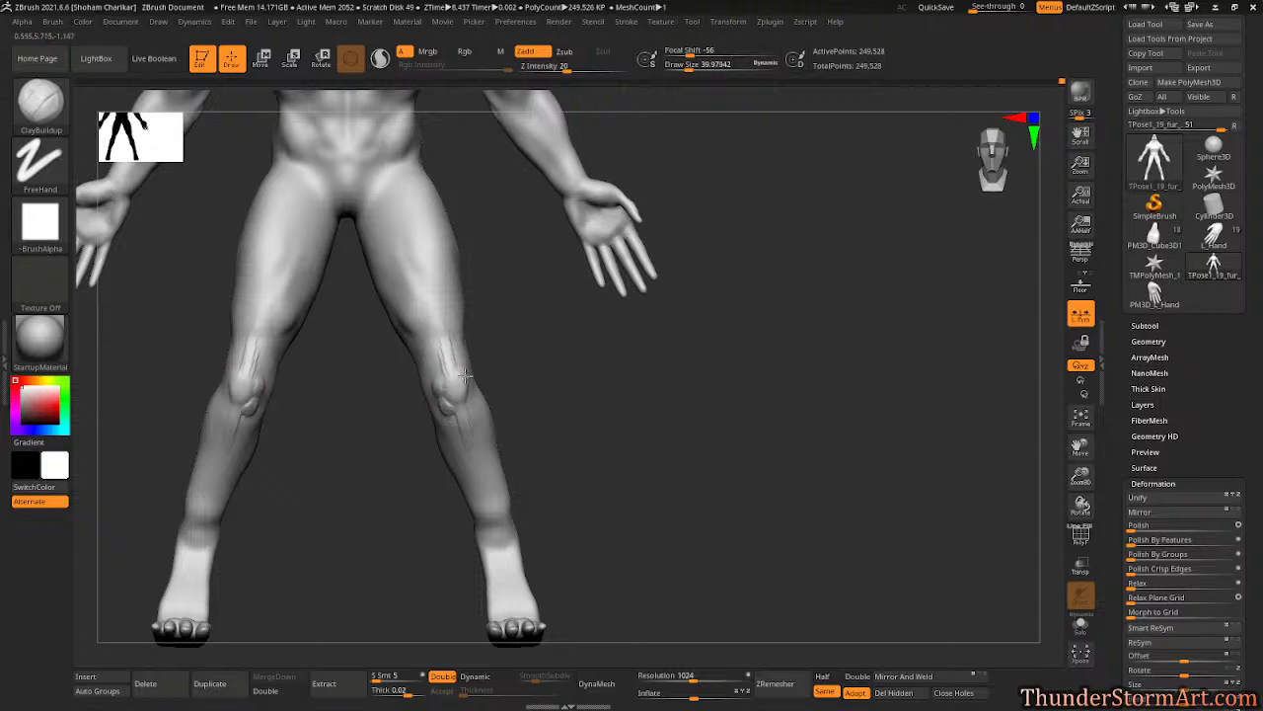
mouse_move(473, 399)
right_mouse_down()
mouse_move(507, 378)
mouse_move(471, 399)
right_mouse_up()
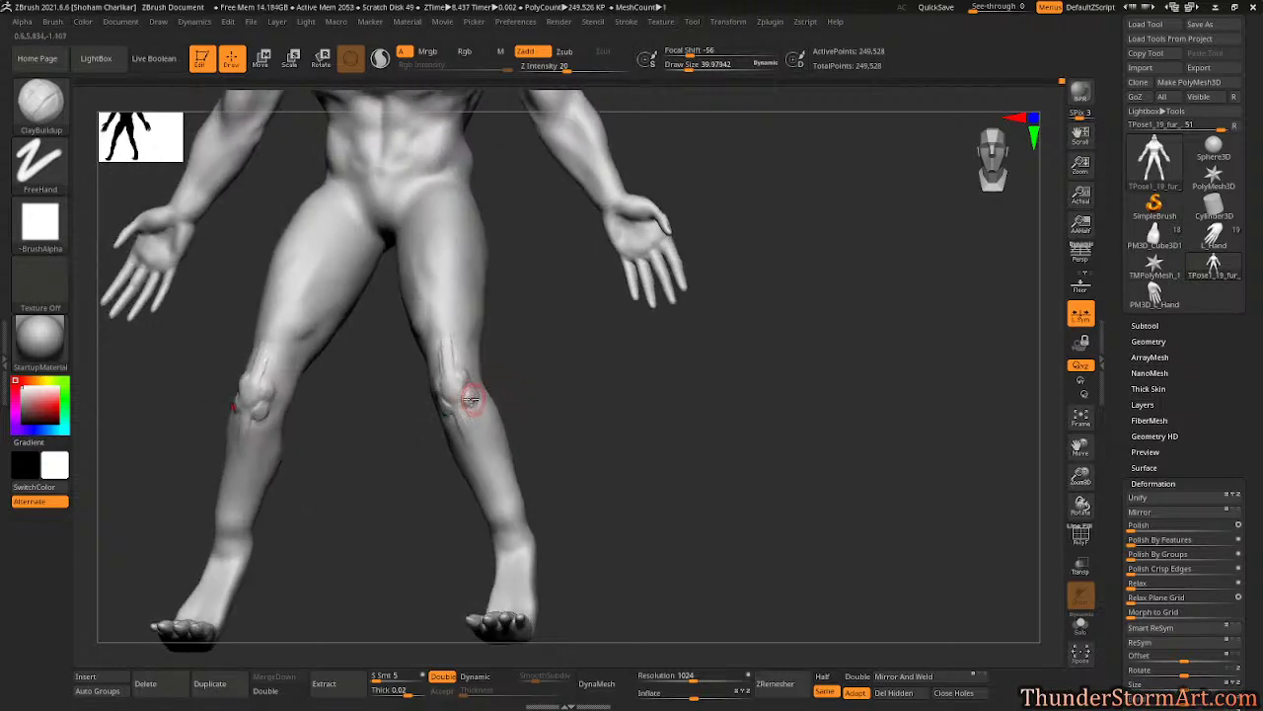
key("shift")
left_click_drag(474, 386, 454, 390, "shift")
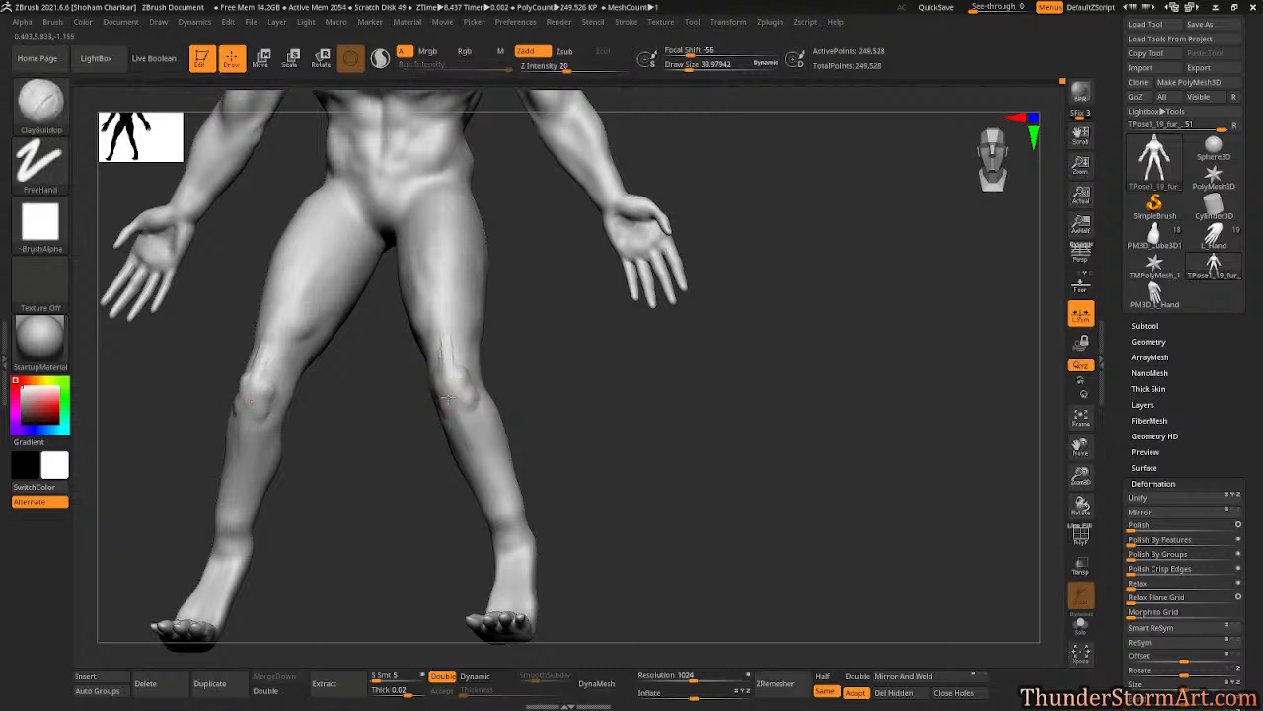
left_click_drag(460, 399, 450, 346)
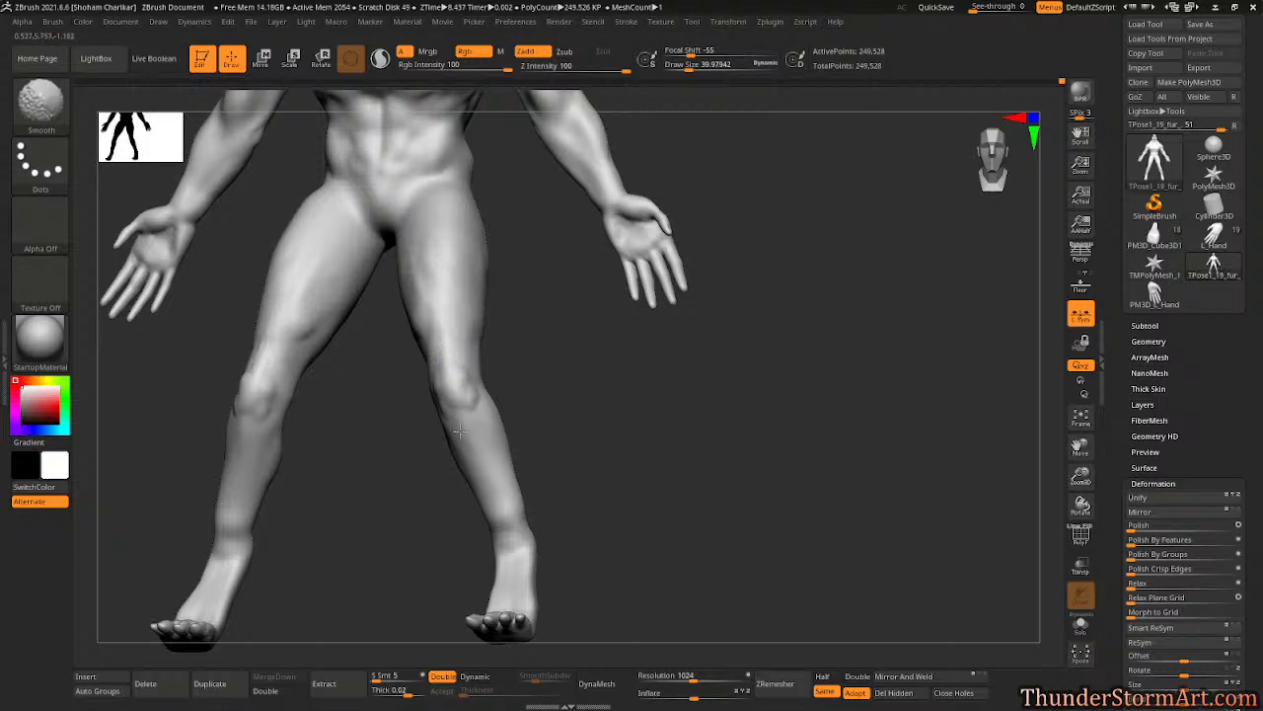
- Build up the inner and outer thigh muscles above the knees with ClayBuildup at a draw size of about 71, and smooth them
mouse_move(498, 420)
left_mouse_down()
mouse_move(527, 404)
mouse_move(556, 431)
mouse_move(556, 386)
mouse_move(452, 415)
mouse_move(418, 367)
left_mouse_up()
mouse_move(553, 414)
left_mouse_down()
mouse_move(513, 428)
mouse_move(570, 358)
mouse_move(554, 362)
mouse_move(603, 429)
mouse_move(585, 420)
left_mouse_up()
key("s")
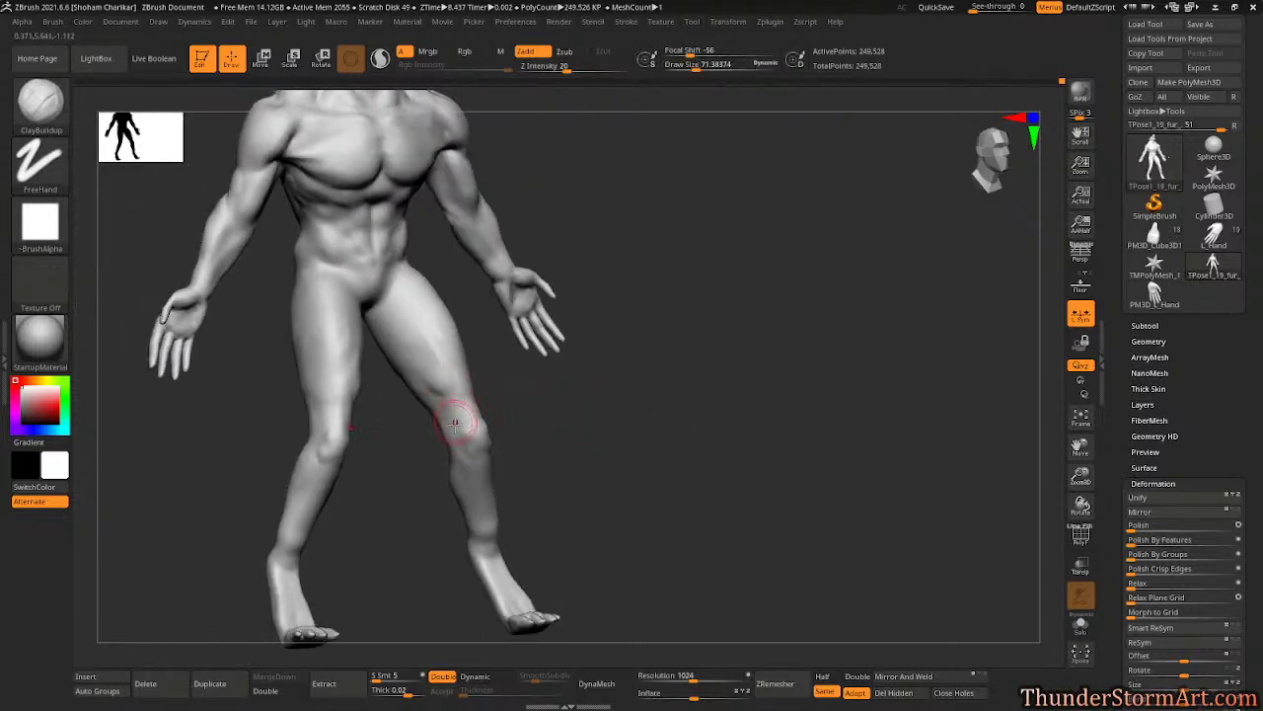
mouse_move(455, 422)
left_mouse_down()
mouse_move(403, 338)
mouse_move(465, 417)
mouse_move(442, 405)
left_mouse_up()
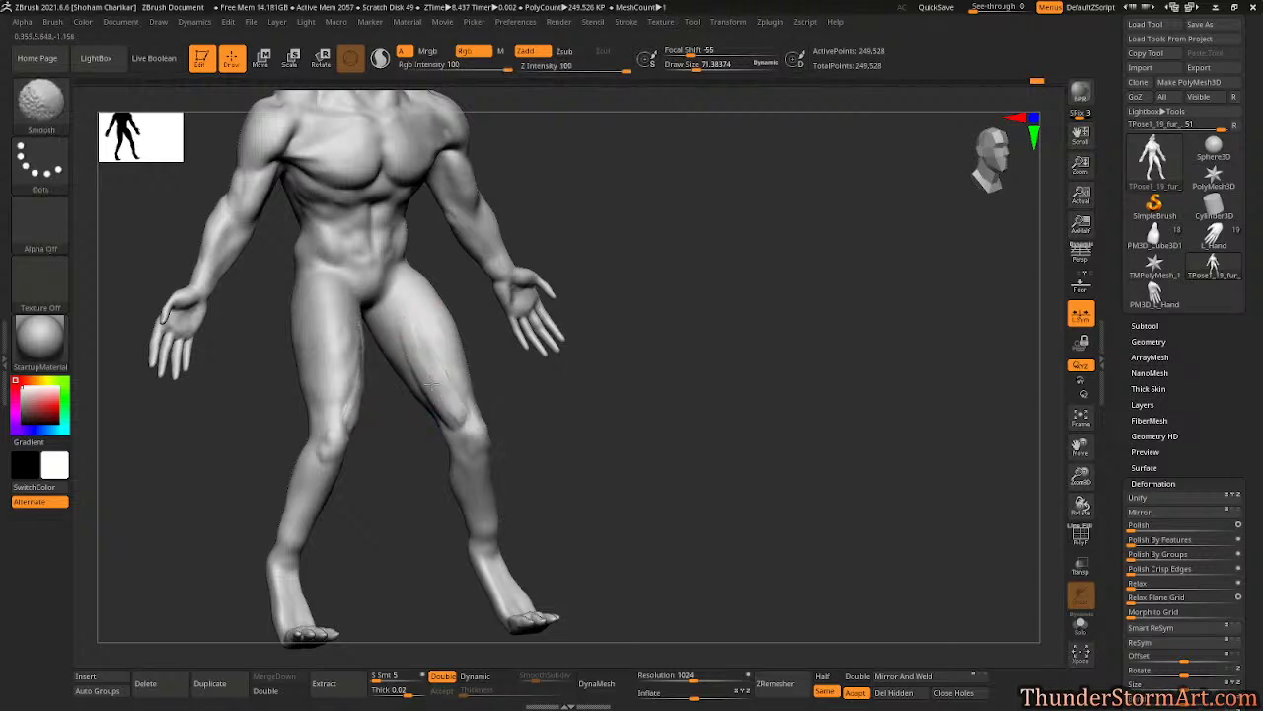
mouse_move(573, 418)
left_mouse_down()
mouse_move(547, 424)
mouse_move(561, 417)
mouse_move(485, 388)
mouse_move(495, 401)
mouse_move(503, 371)
mouse_move(495, 398)
mouse_move(501, 358)
mouse_move(488, 339)
mouse_move(485, 386)
mouse_move(502, 342)
mouse_move(494, 401)
left_mouse_up()
left_click_drag(501, 351, 492, 383, "shift")
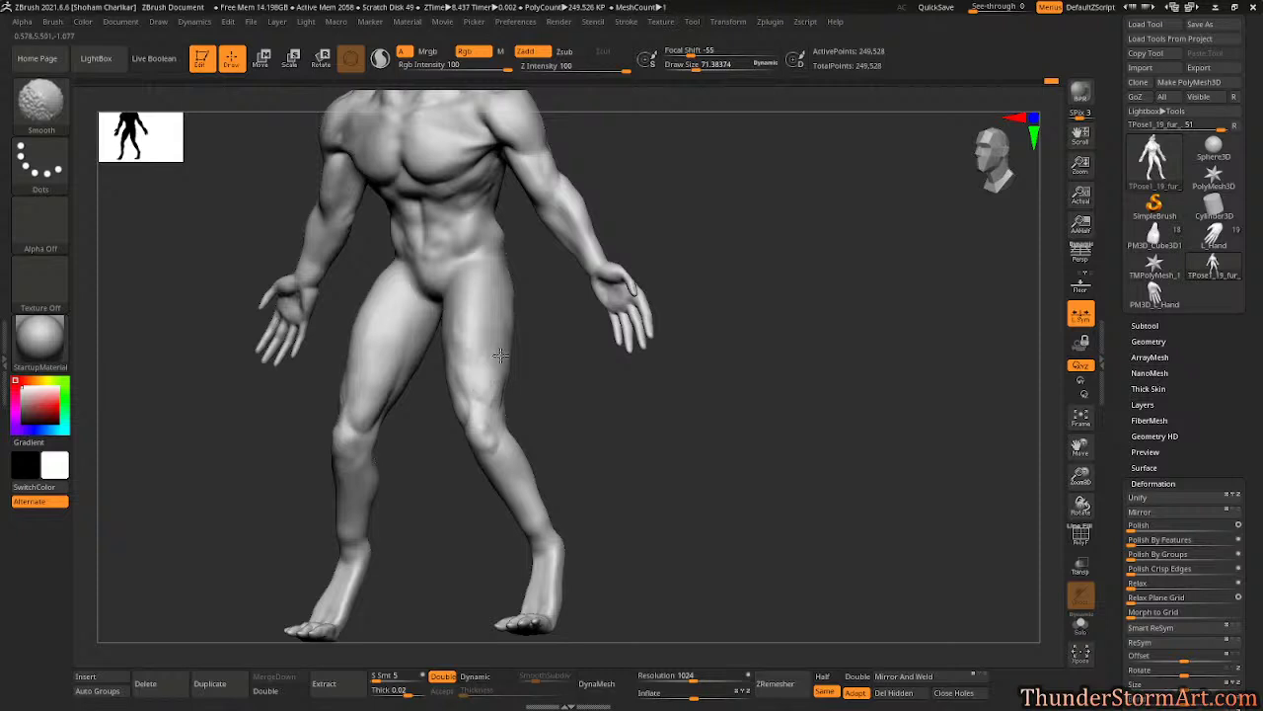
- Define the quadriceps along the front of the thighs with ClayBuildup strokes at a draw size of about 71
left_click_drag(592, 411, 636, 454)
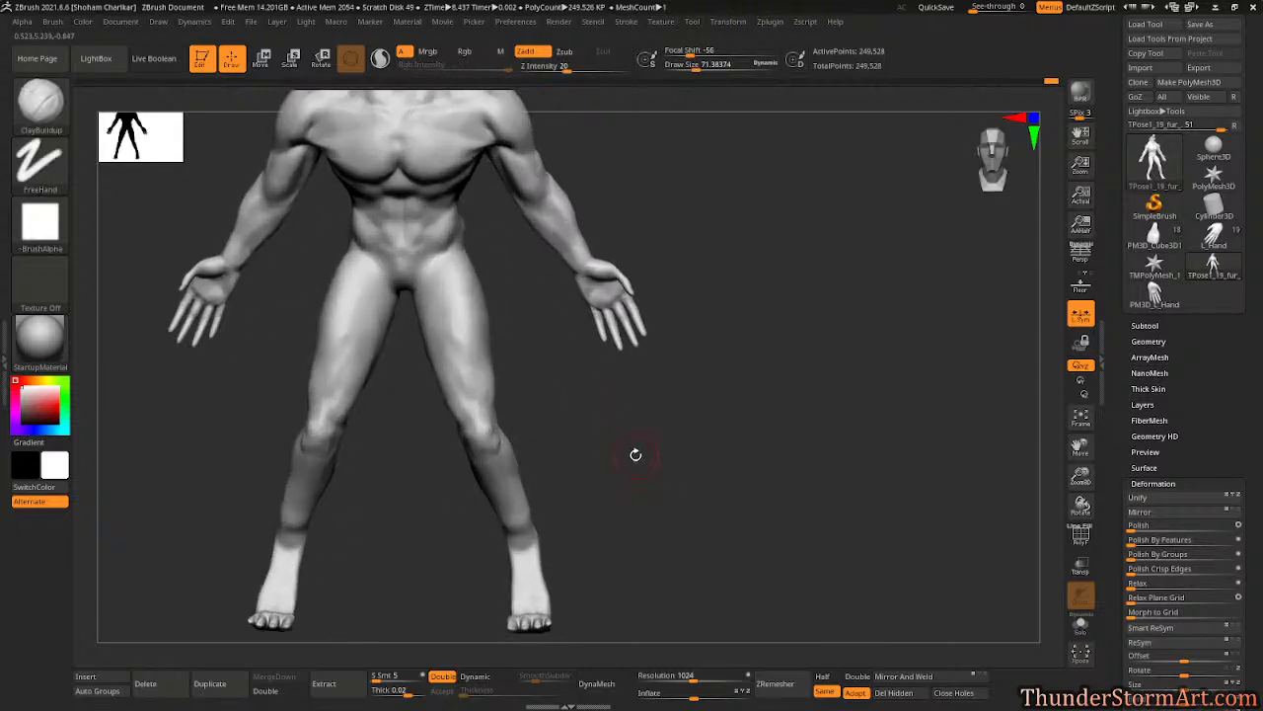
mouse_move(472, 321)
left_mouse_down()
mouse_move(444, 273)
mouse_move(446, 344)
mouse_move(466, 373)
mouse_move(456, 271)
mouse_move(475, 339)
mouse_move(460, 318)
mouse_move(439, 341)
mouse_move(471, 400)
mouse_move(460, 273)
mouse_move(466, 385)
left_mouse_up()
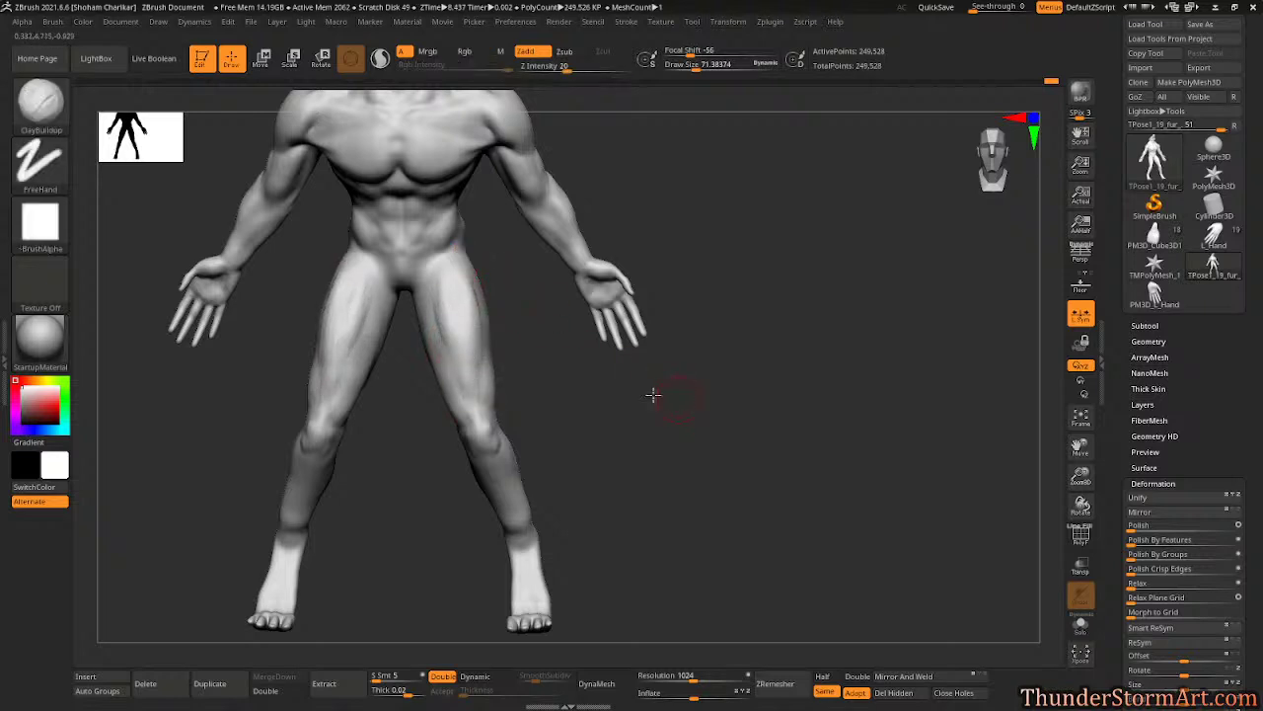
mouse_move(654, 395)
left_mouse_down()
mouse_move(665, 411)
mouse_move(669, 400)
left_mouse_up()
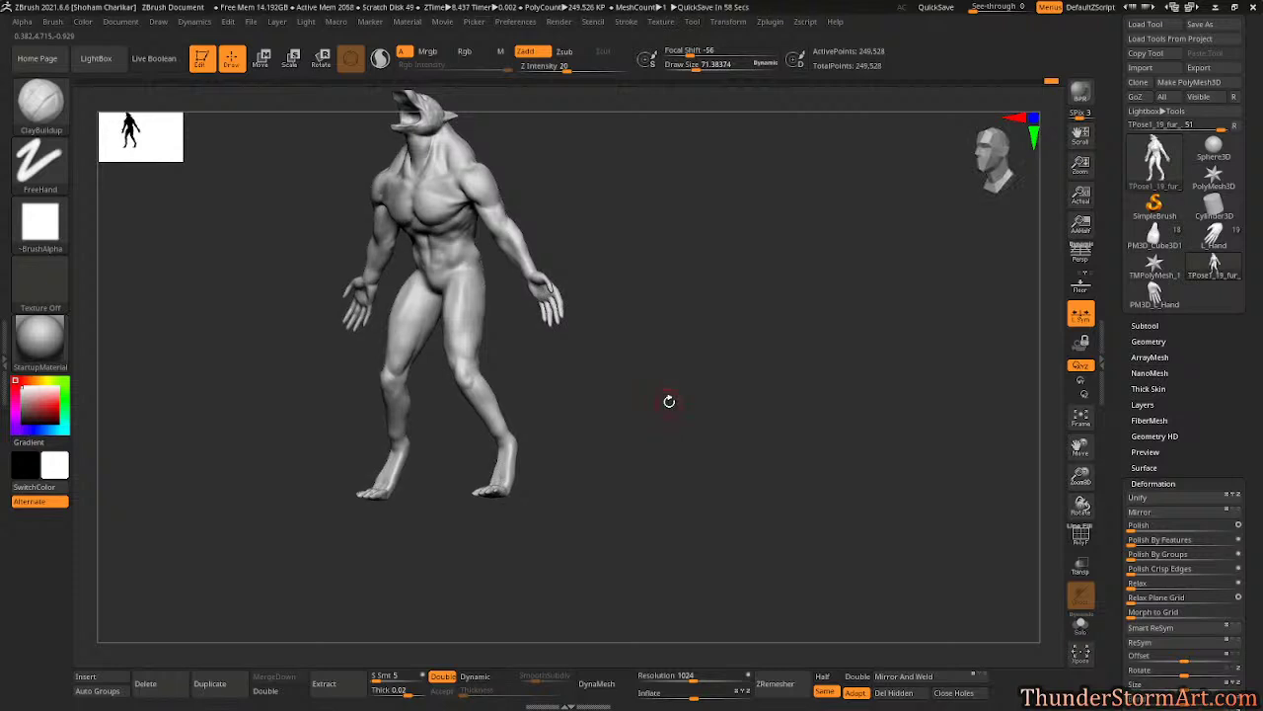
- Adjust the shape of the groin crease and upper thighs with Move Topological at a draw size of about 104
mouse_move(756, 349)
left_mouse_down("alt")
mouse_move(763, 386)
mouse_move(784, 395)
mouse_move(805, 353)
mouse_move(776, 358)
mouse_move(793, 359)
mouse_move(753, 397)
mouse_move(794, 408)
mouse_move(769, 396)
left_mouse_up("alt")
key("b")
key("m")
key("t")
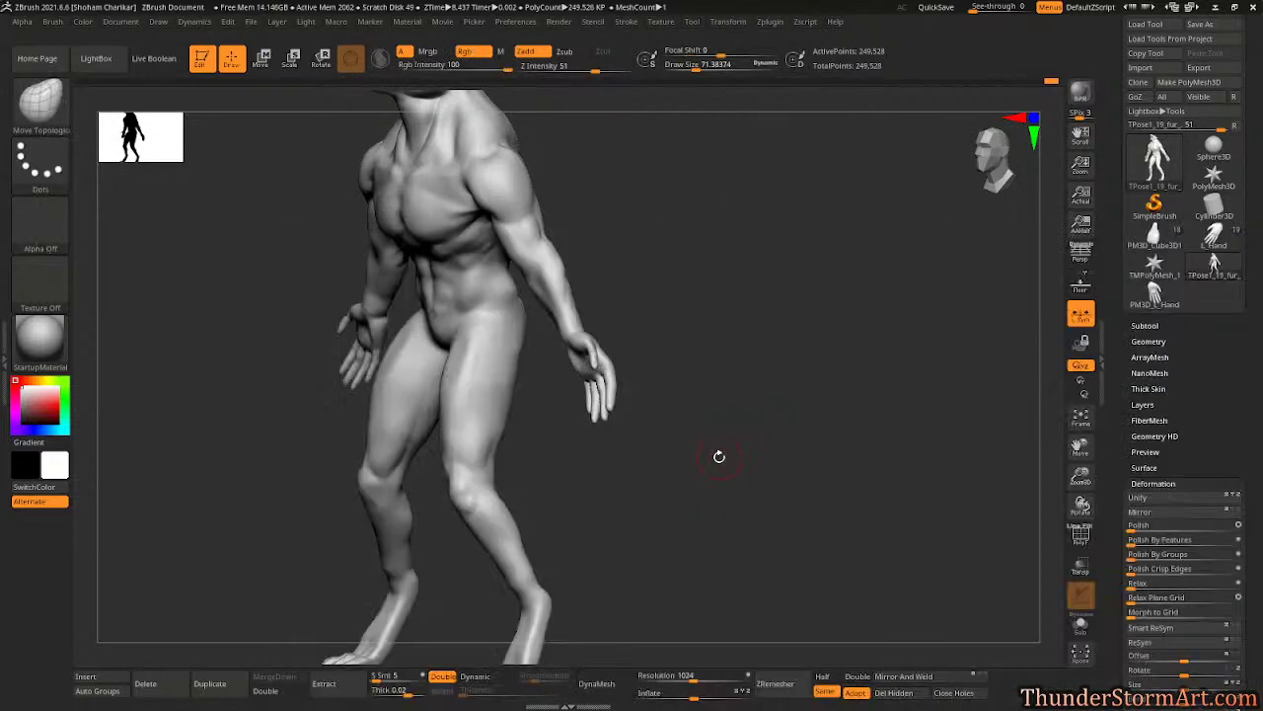
key("s")
left_click_drag(718, 457, 707, 450)
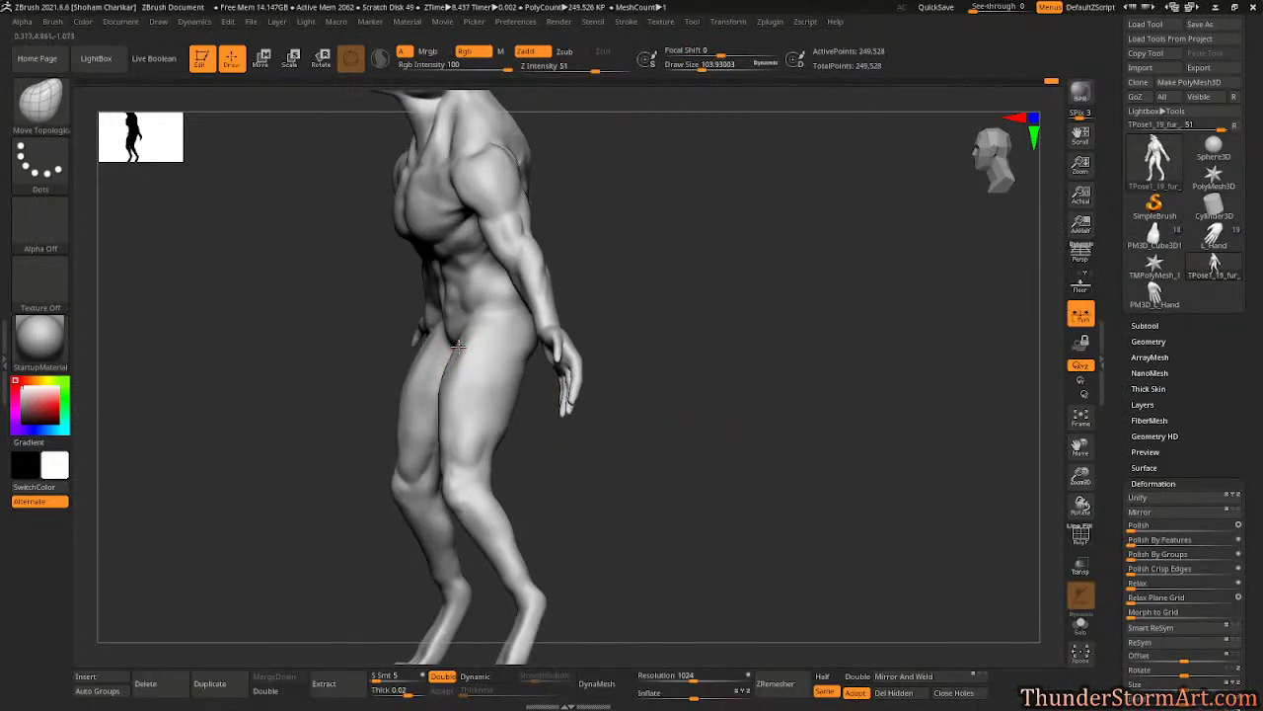
left_click_drag(459, 347, 462, 341)
left_click_drag(441, 389, 443, 393)
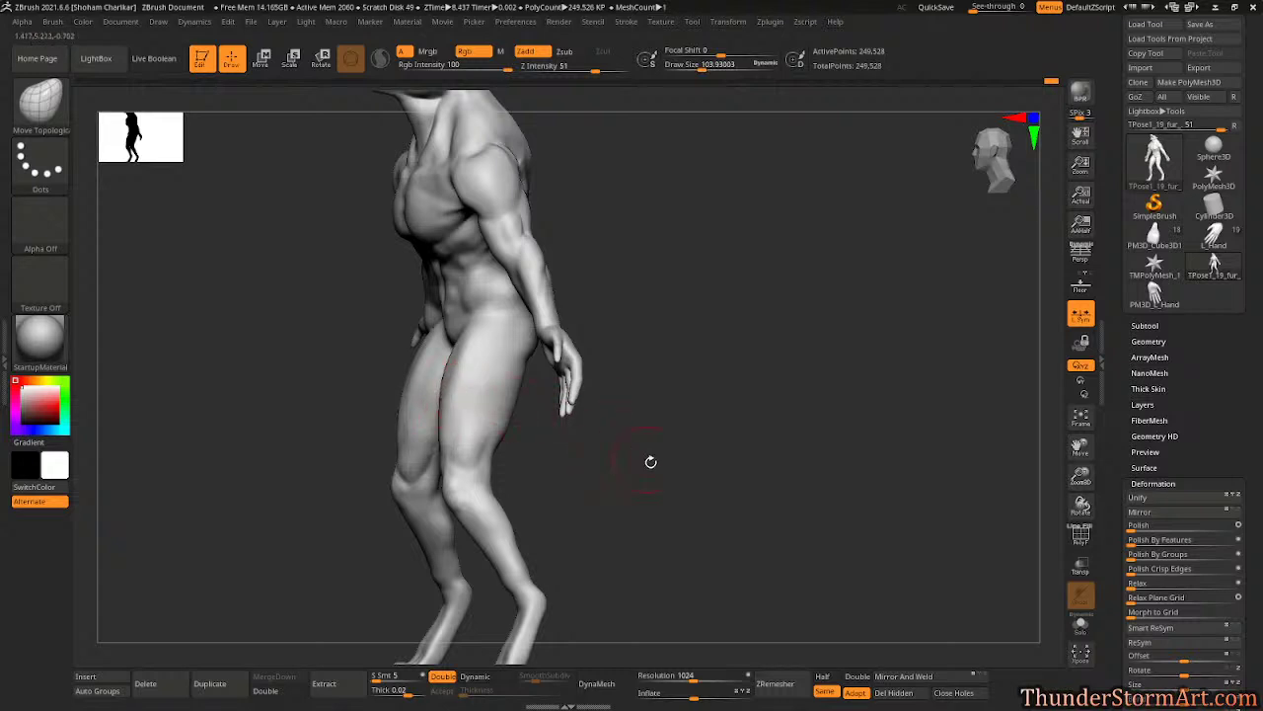
left_click_drag(650, 461, 617, 445)
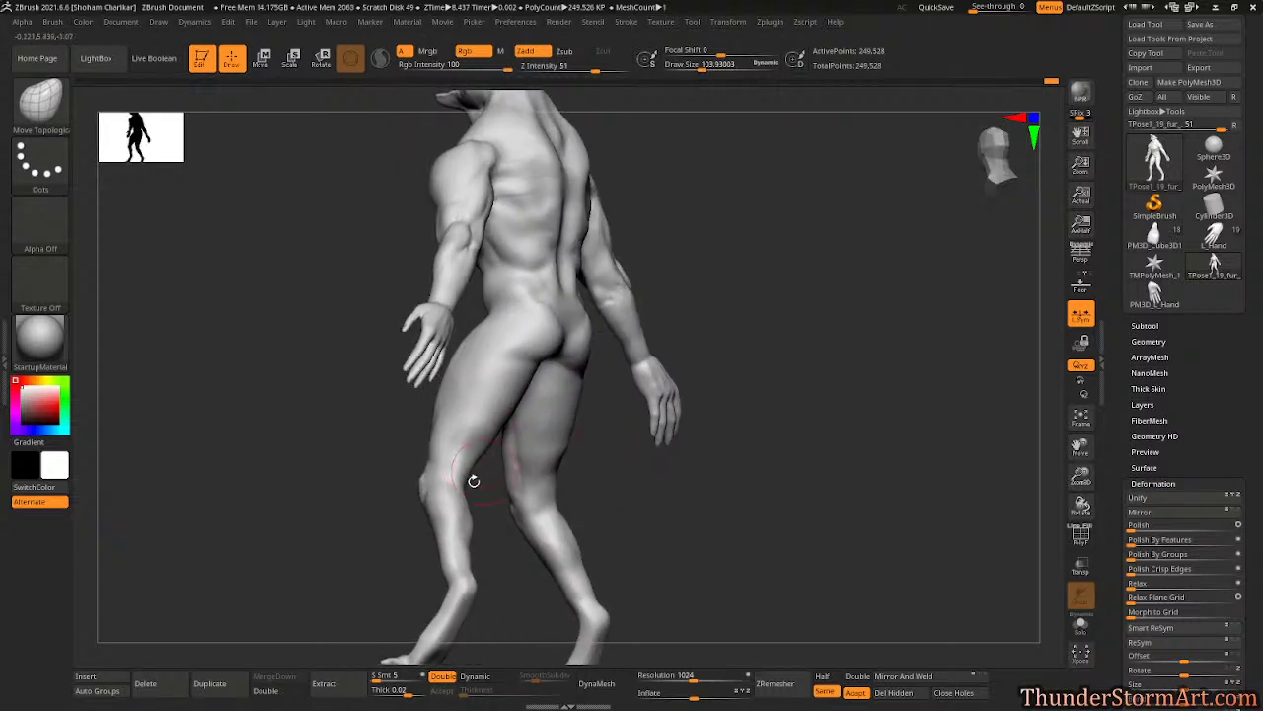
- Reshape the contours of the buttocks and backs of the thighs with Move Topological at draw sizes of about 188 and 129, and smooth them
key("s")
left_click_drag(353, 437, 369, 443)
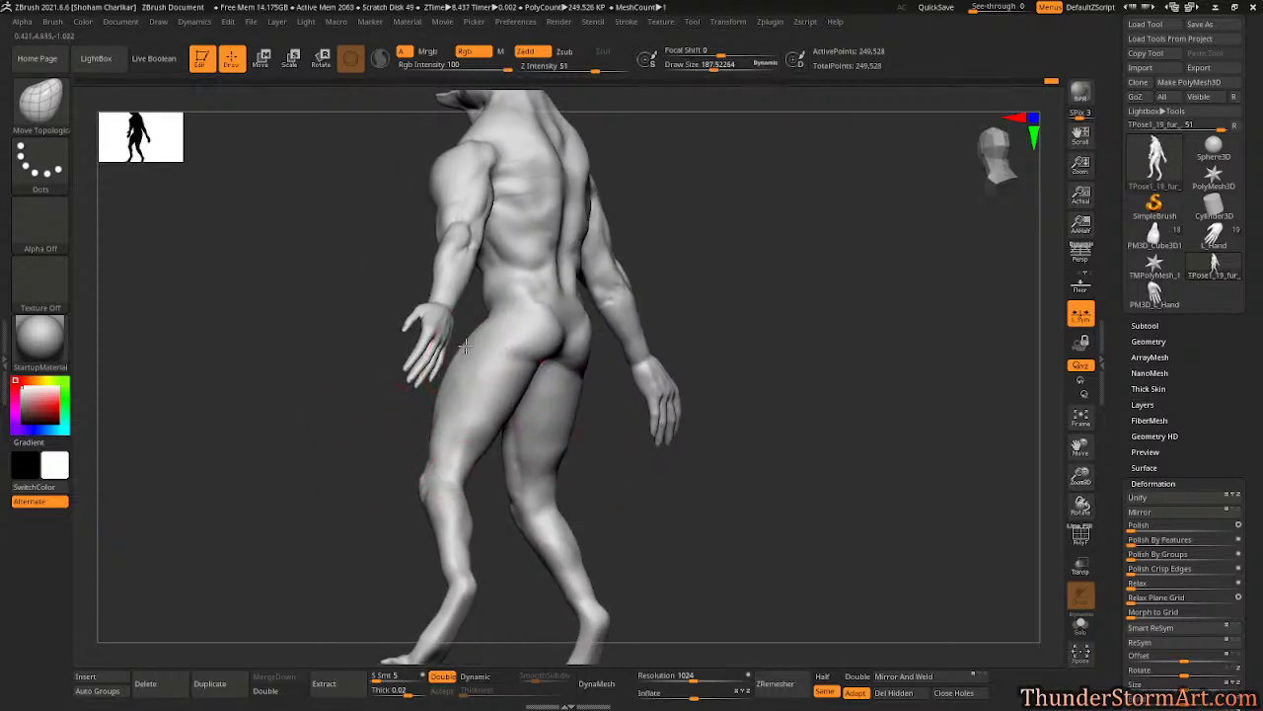
left_click_drag(816, 299, 730, 344)
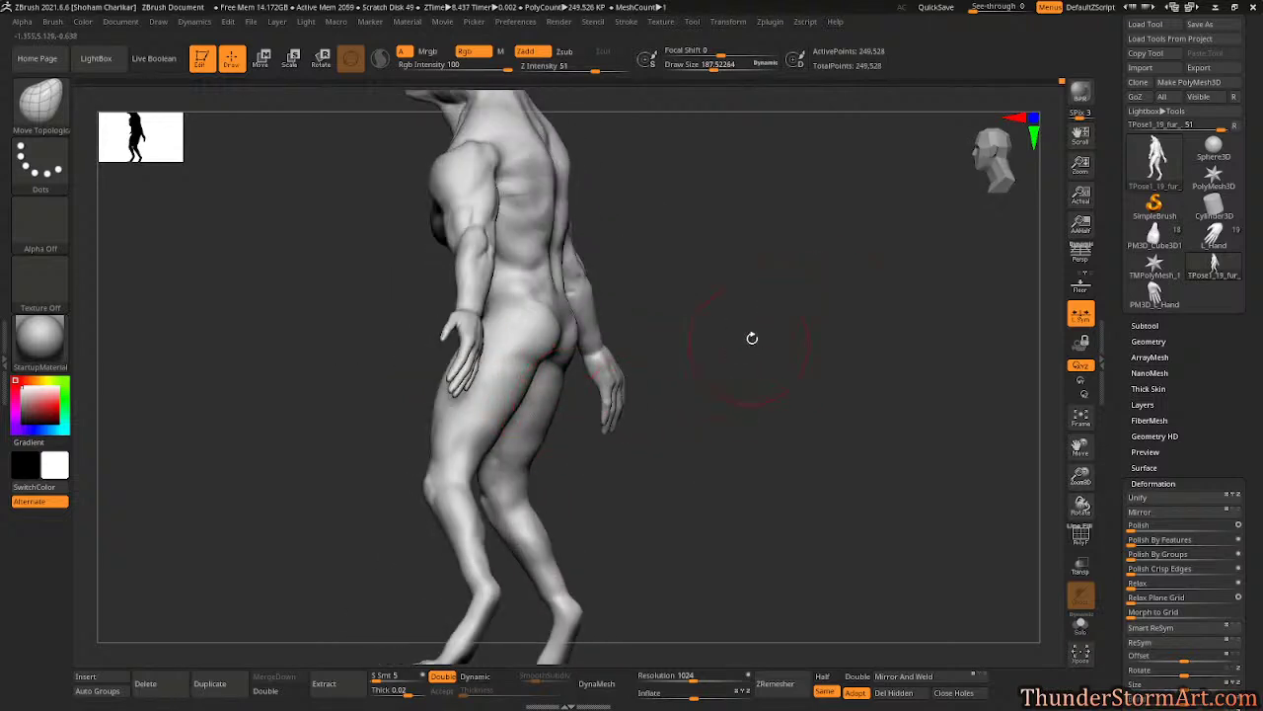
key("s")
left_click_drag(576, 461, 563, 461)
key("shift")
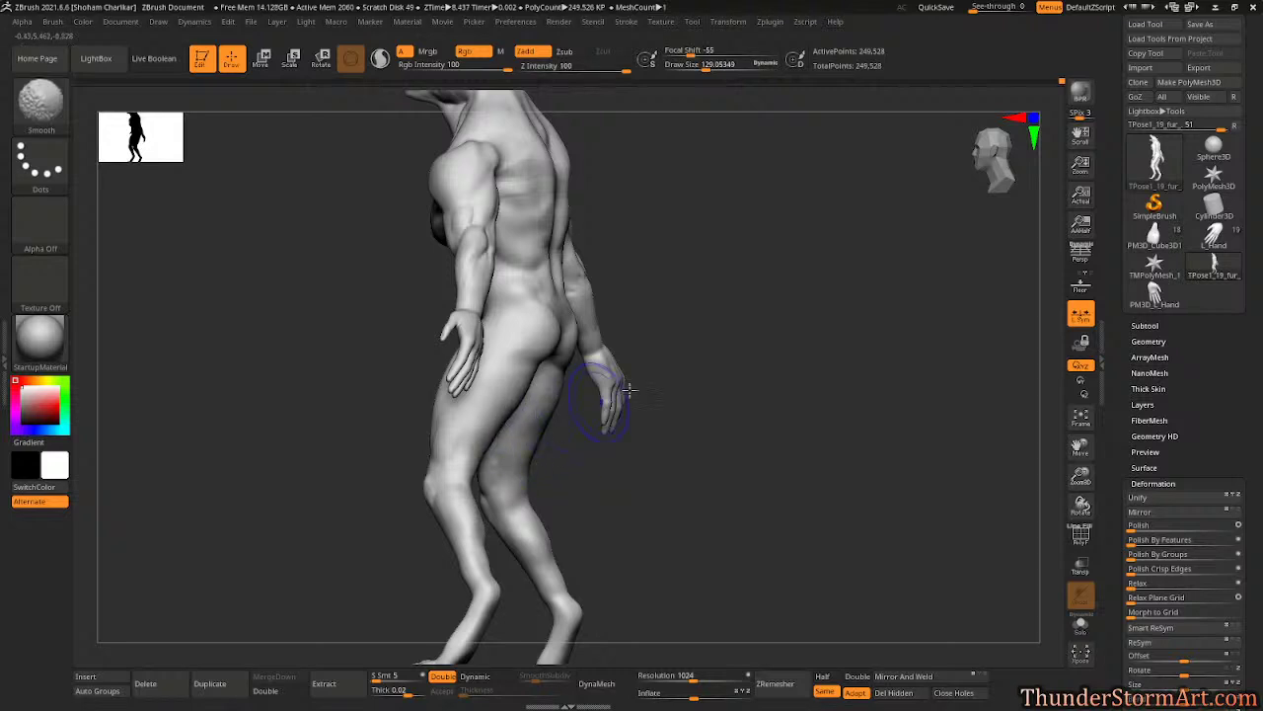
- Carve the creases between the groin and the front of the hips with DamStandard at a draw size of about 65
mouse_move(629, 390)
left_mouse_down()
mouse_move(705, 297)
mouse_move(793, 310)
mouse_move(780, 306)
mouse_move(797, 333)
mouse_move(742, 296)
mouse_move(716, 310)
mouse_move(750, 335)
mouse_move(805, 226)
left_mouse_up()
key("b")
key("c")
key("b")
key("s")
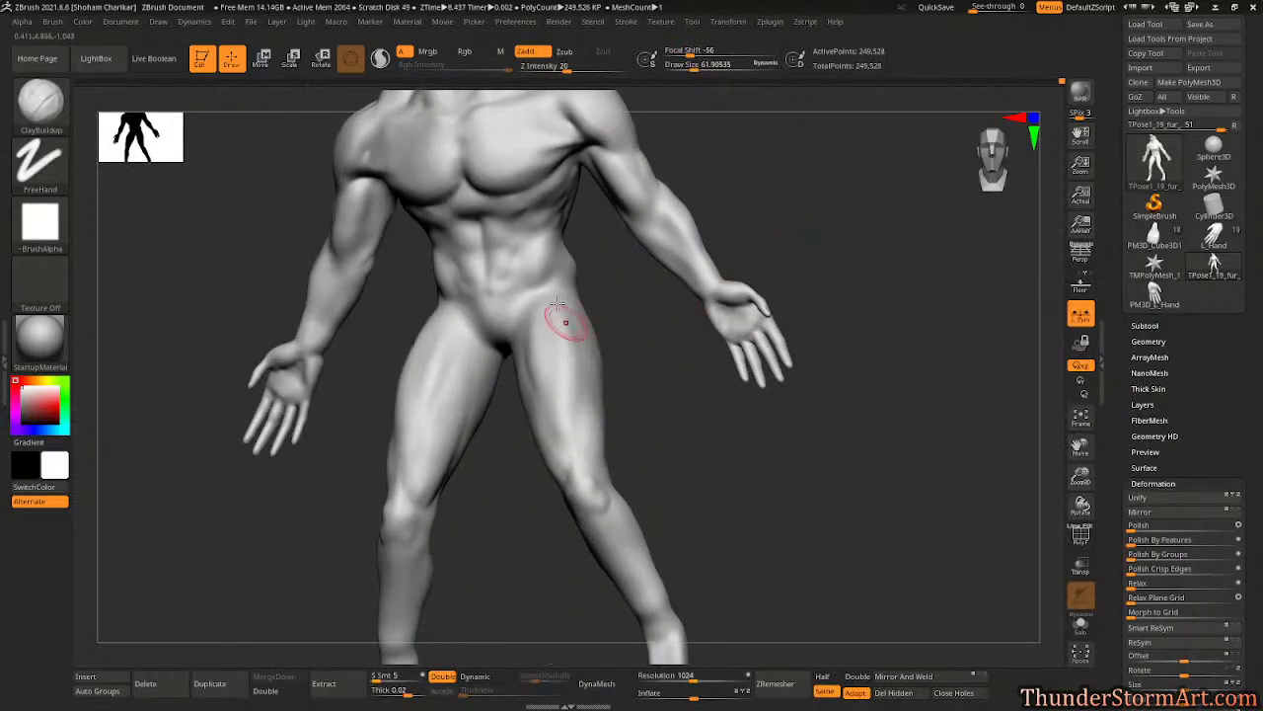
key("b")
key("d")
key("s")
key("s")
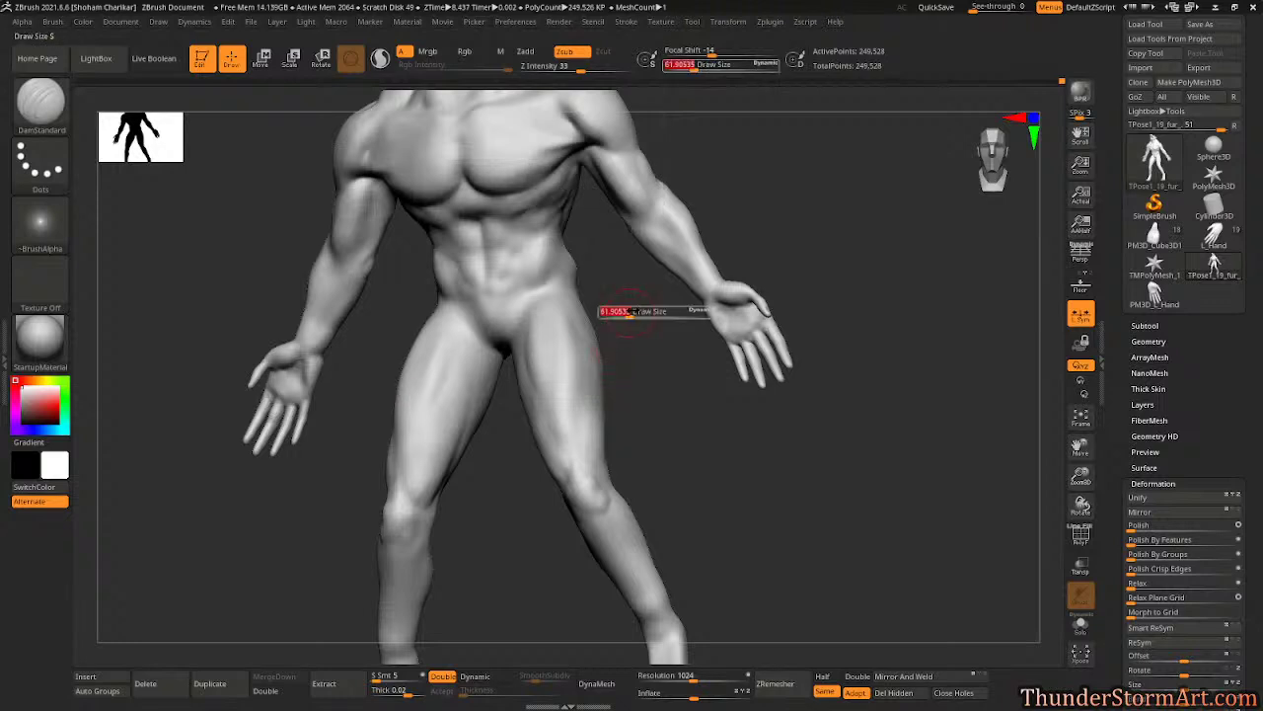
left_click_drag(598, 311, 606, 308)
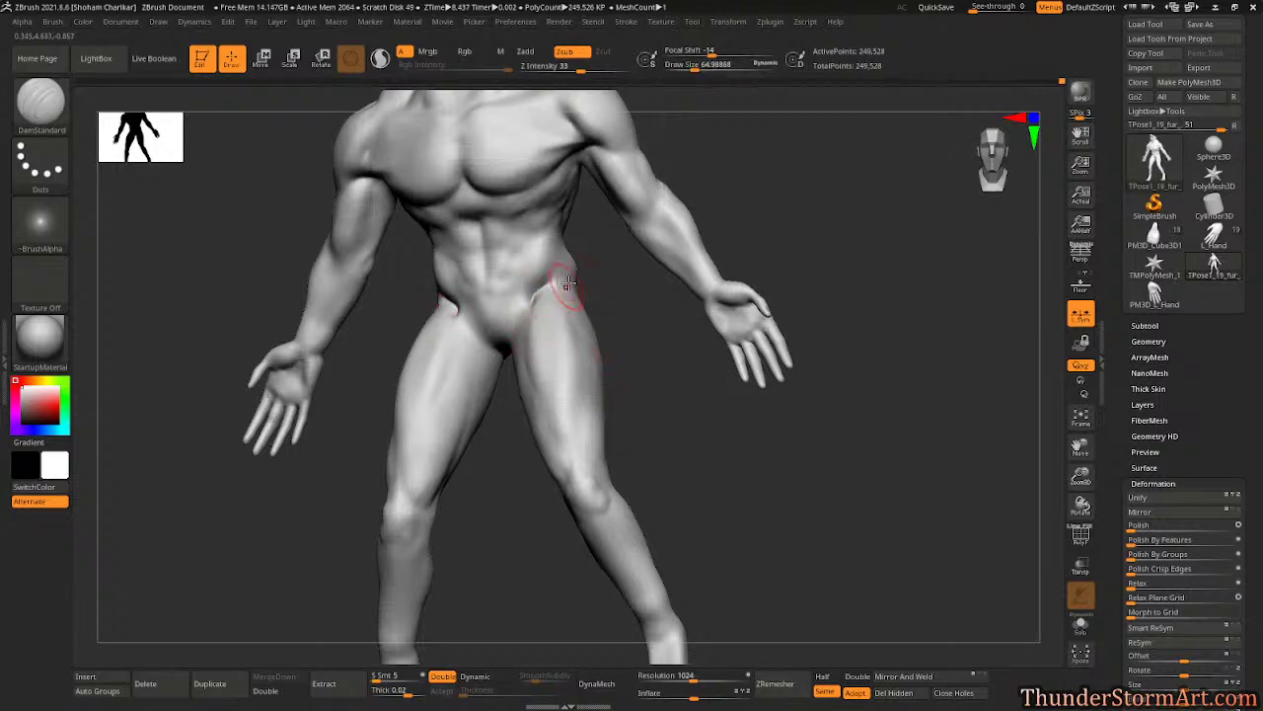
right_click_drag(563, 276, 612, 322)
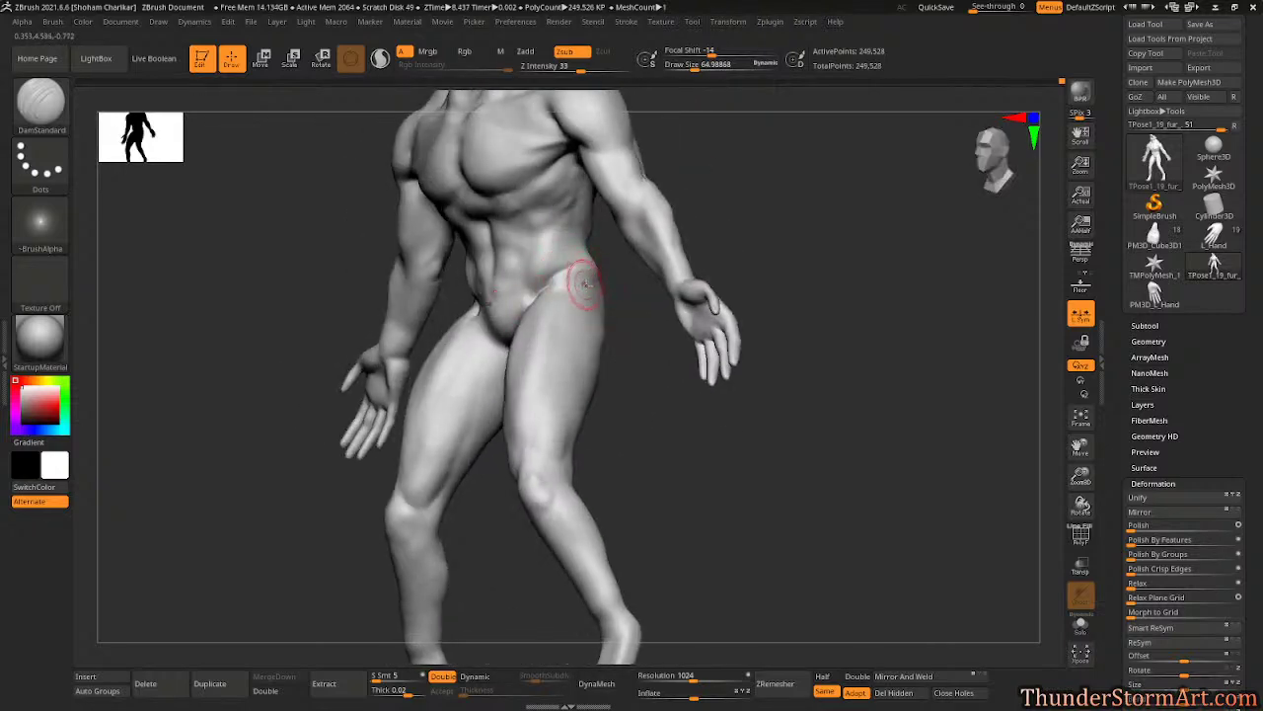
- Cut the muscle separation lines along the inner thighs from groin to knee with DamStandard at a draw size of about 96
mouse_move(578, 268)
right_mouse_down()
mouse_move(795, 257)
mouse_move(809, 243)
right_mouse_up()
key("b")
key("c")
key("b")
key("b")
key("d")
key("s")
right_click_drag(698, 500, 657, 492)
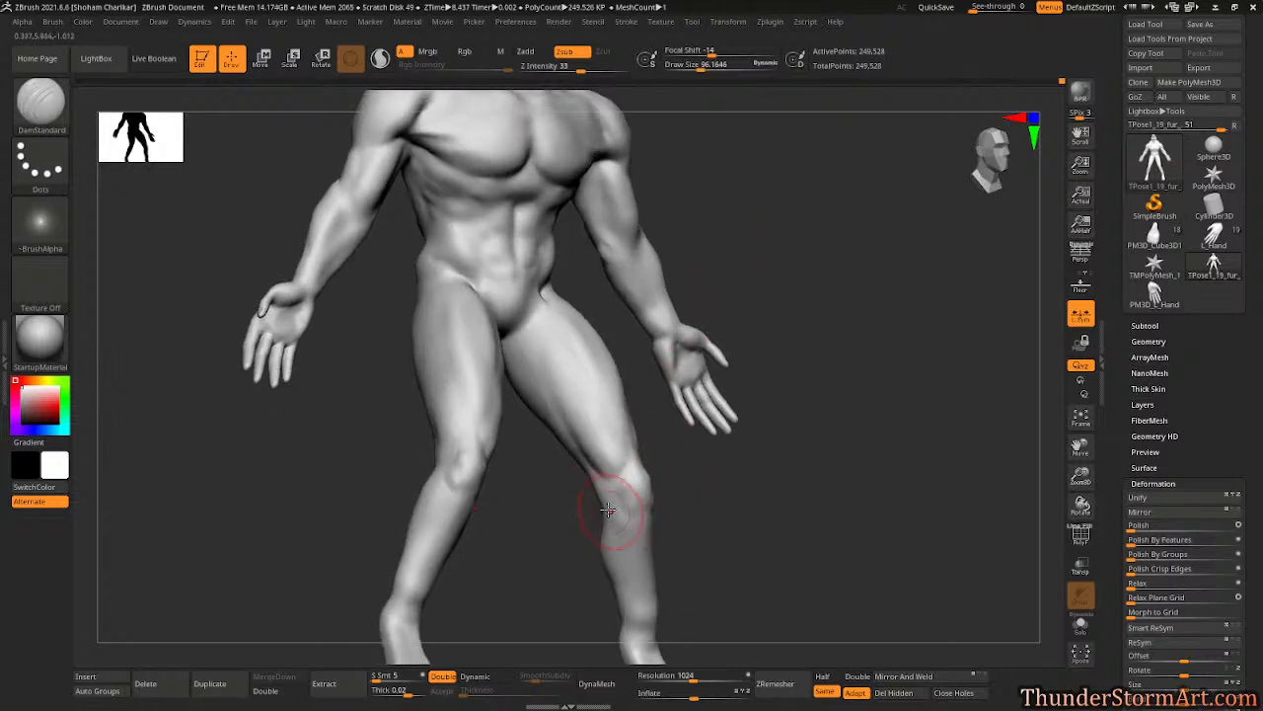
right_click_drag(595, 465, 722, 479)
key("ctrl")
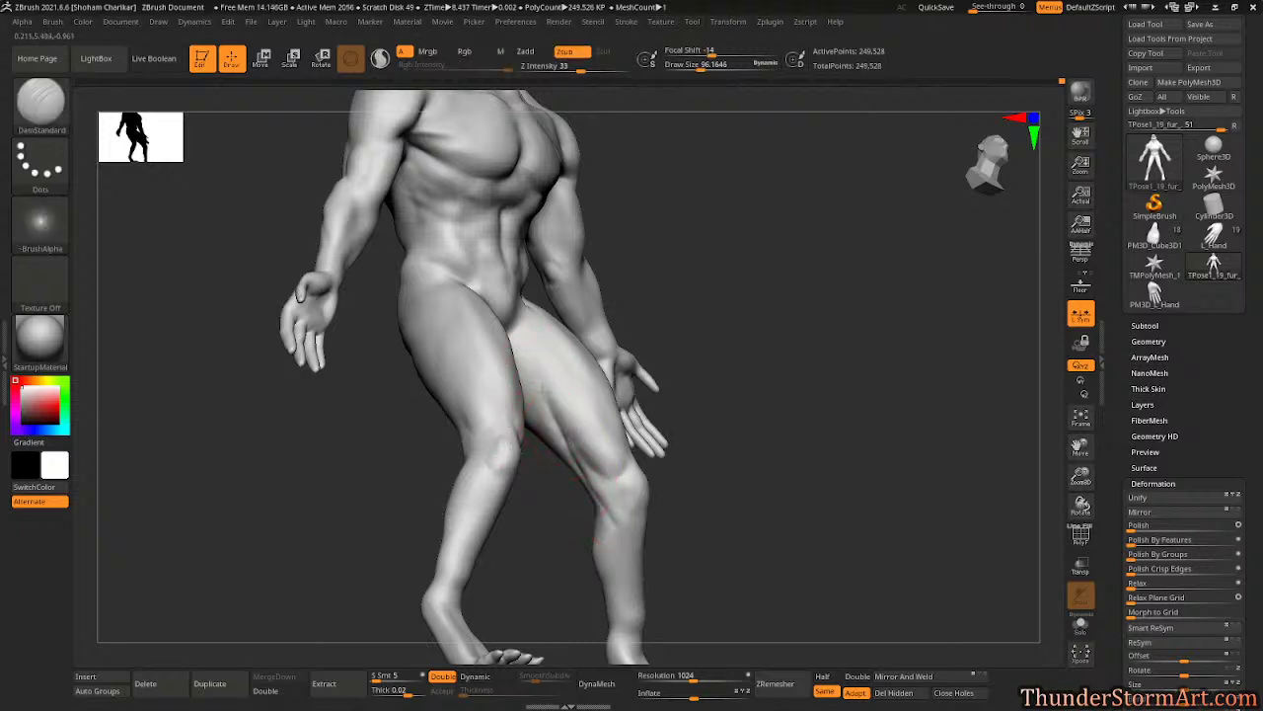
right_click_drag(530, 347, 496, 343)
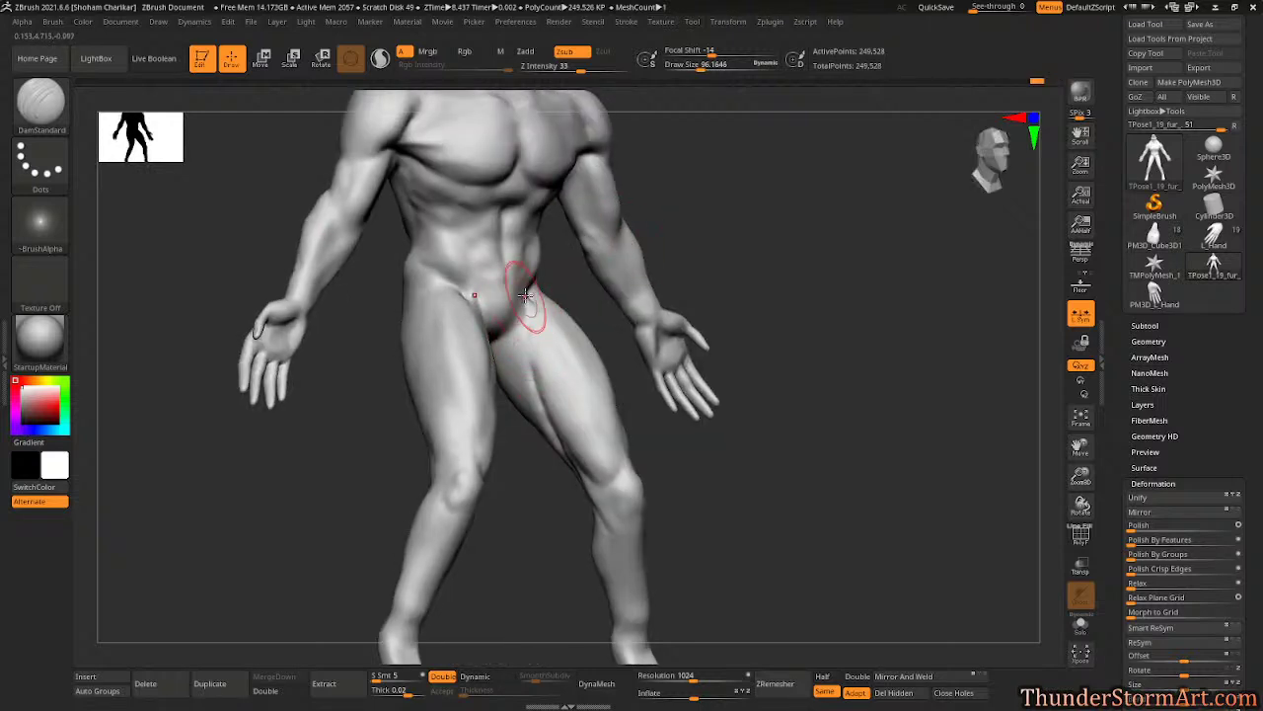
- Smooth the carved lines on the inner thighs down to the inner side of the knees
mouse_move(717, 240)
left_mouse_down()
mouse_move(718, 211)
mouse_move(707, 241)
left_mouse_up()
left_click_drag(536, 346, 525, 314, "shift")
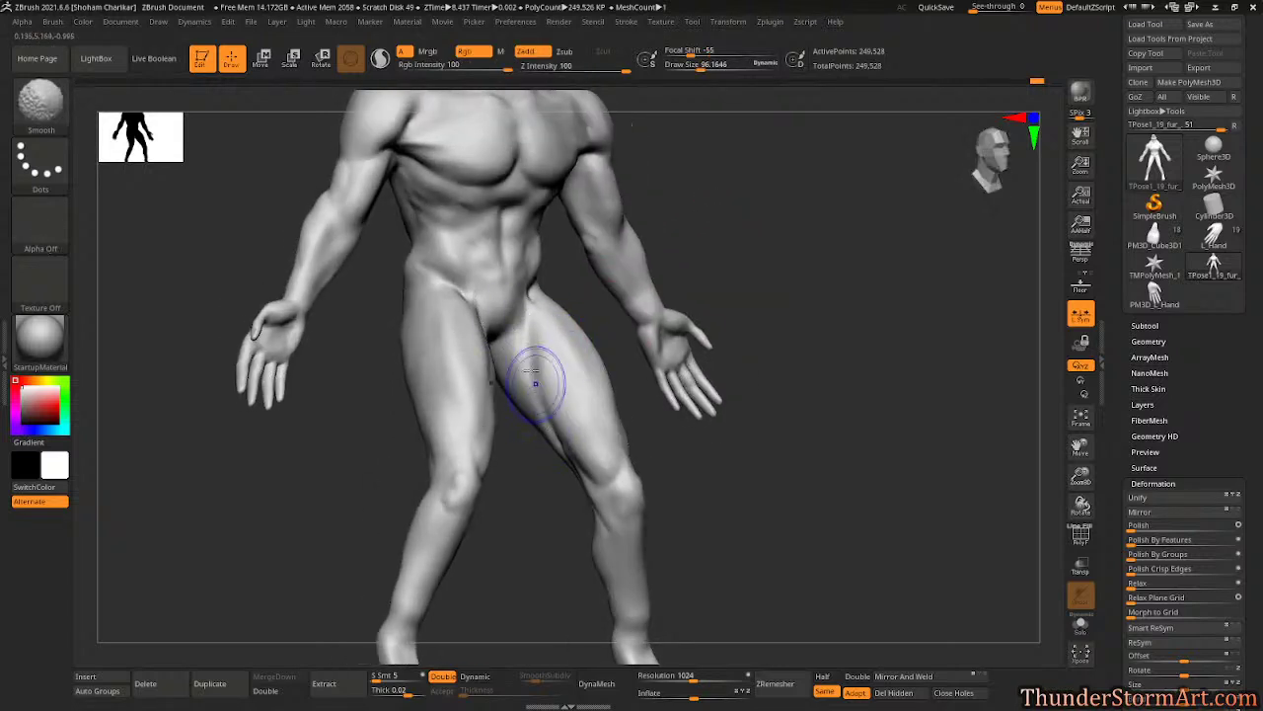
left_click_drag(745, 268, 569, 410)
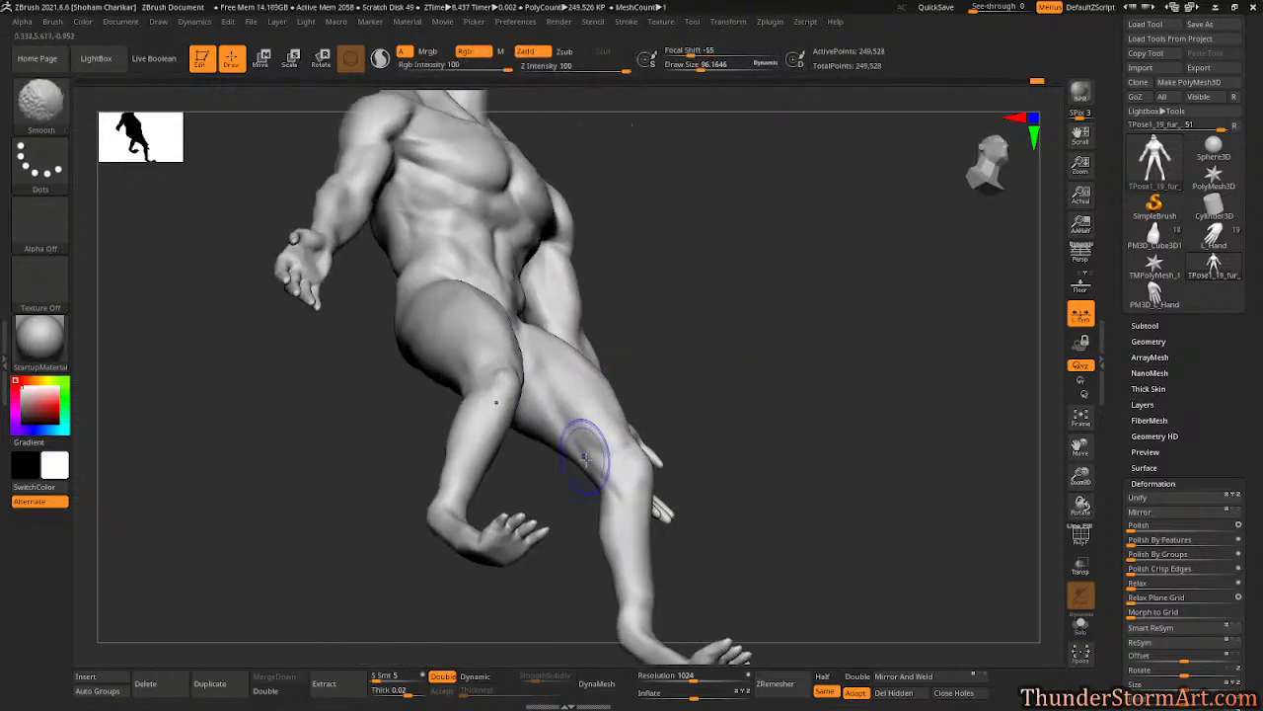
left_click_drag(585, 456, 626, 516, "shift")
- Build up the inner thigh muscles below the groin with ClayBuildup at a draw size of about 96, and smooth them
mouse_move(705, 355)
left_mouse_down()
mouse_move(731, 395)
mouse_move(747, 353)
left_mouse_up()
key("b")
key("c")
key("b")
left_click_drag(720, 471, 651, 419)
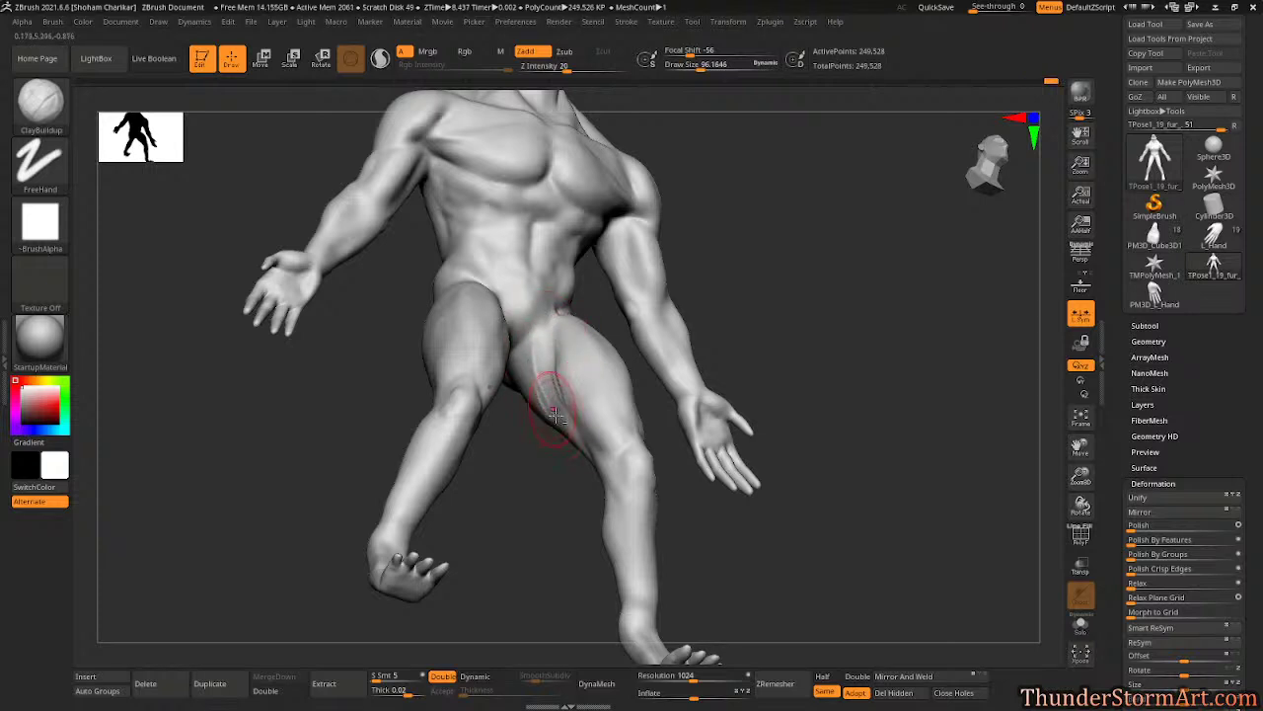
key("shift")
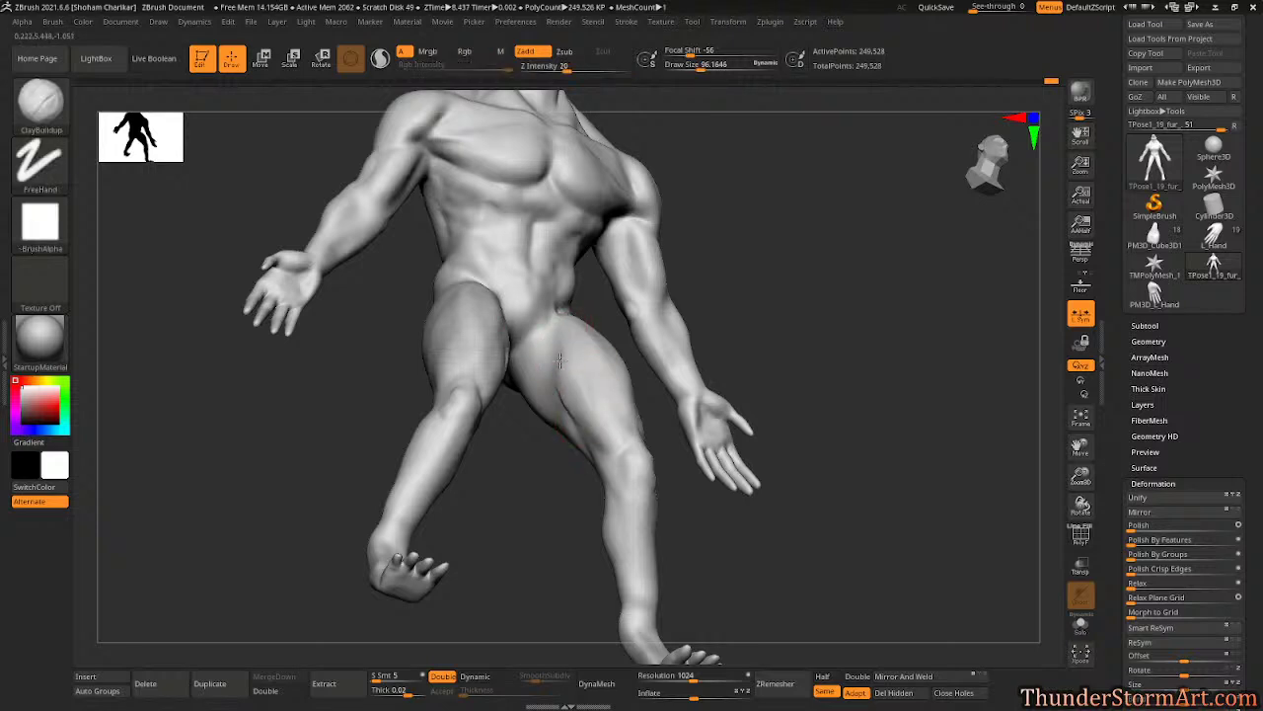
key("shift")
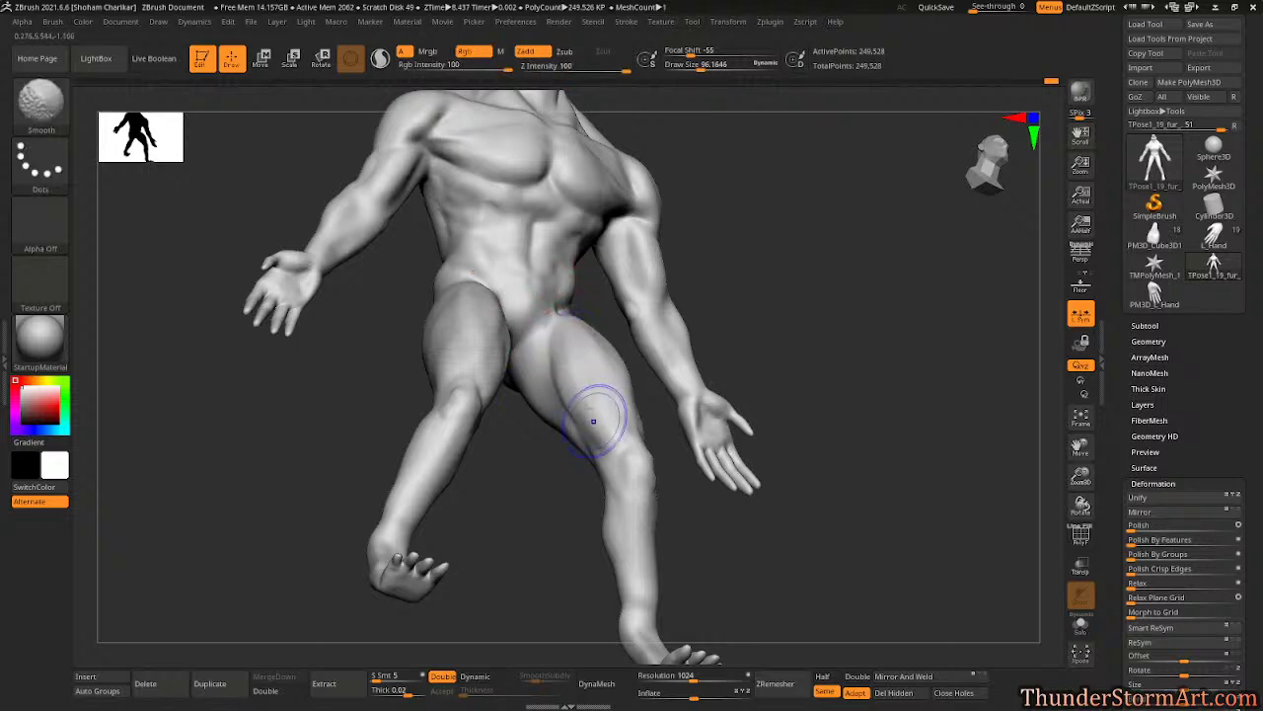
- Add ClayBuildup volume just above the knees and on the upper front of the thighs, and blend it with smoothing
mouse_move(775, 248)
left_mouse_down()
mouse_move(807, 263)
mouse_move(612, 454)
left_mouse_up()
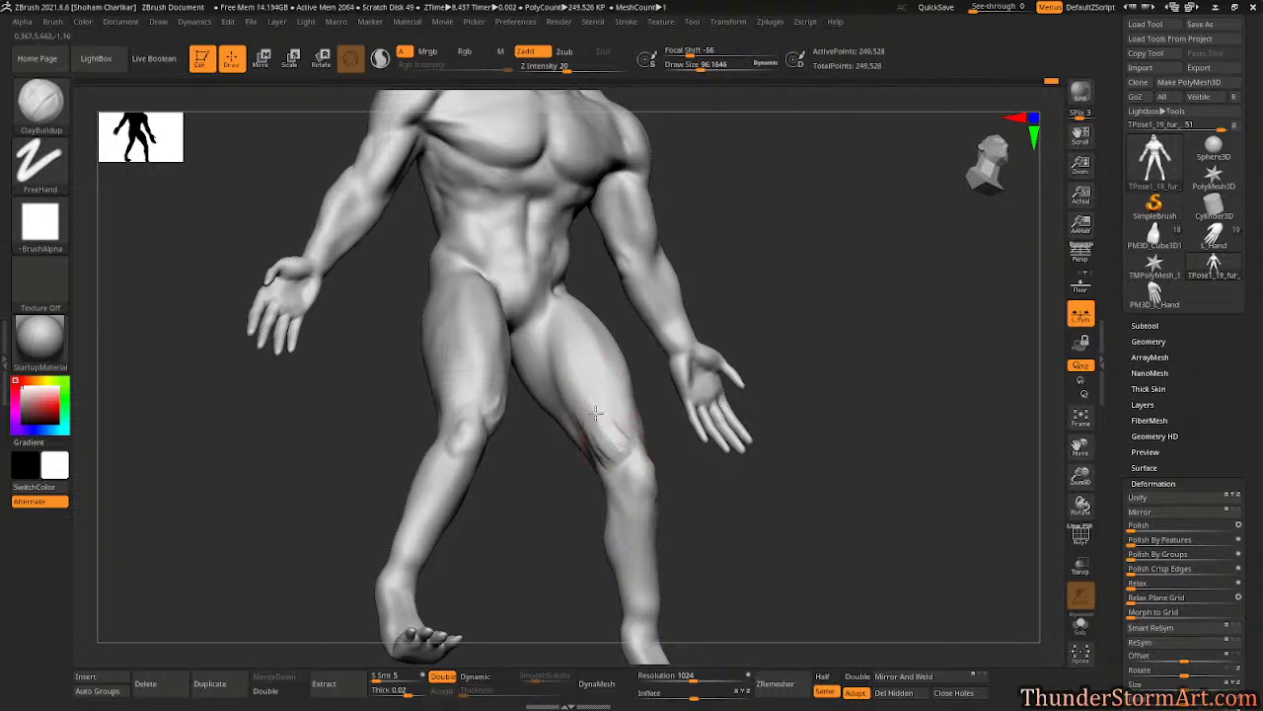
key("shift")
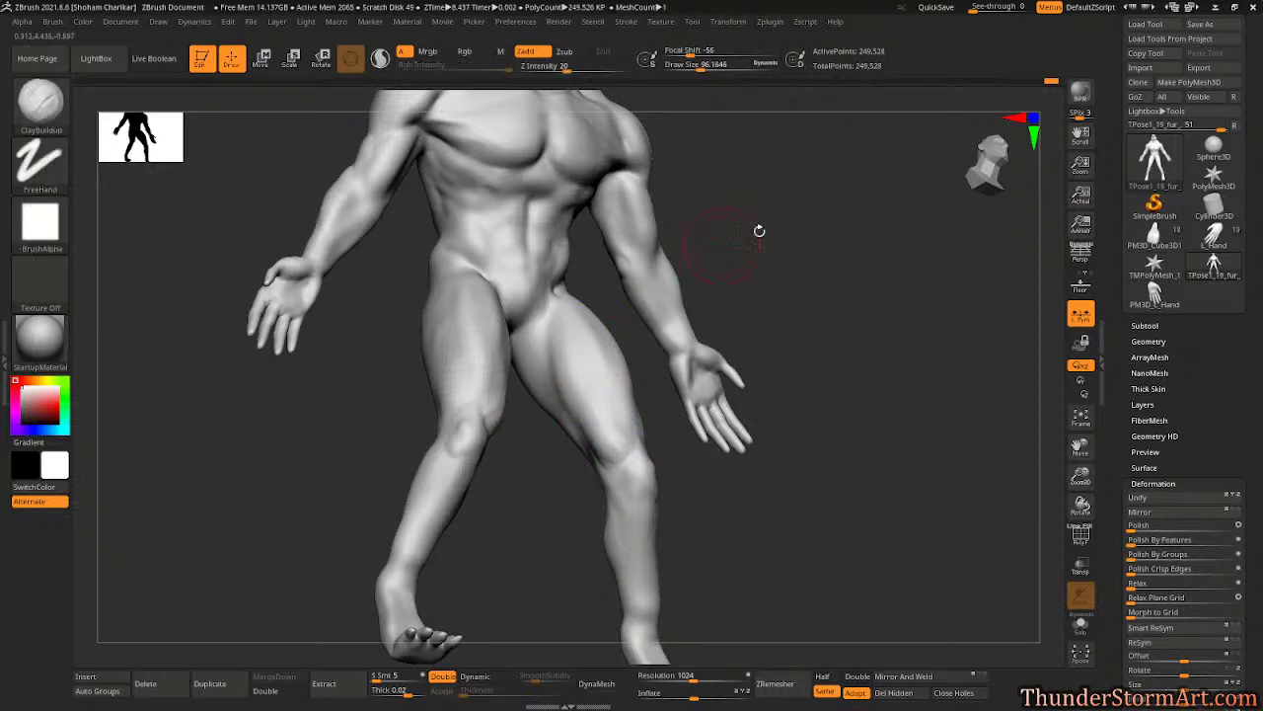
left_click_drag(756, 231, 781, 271)
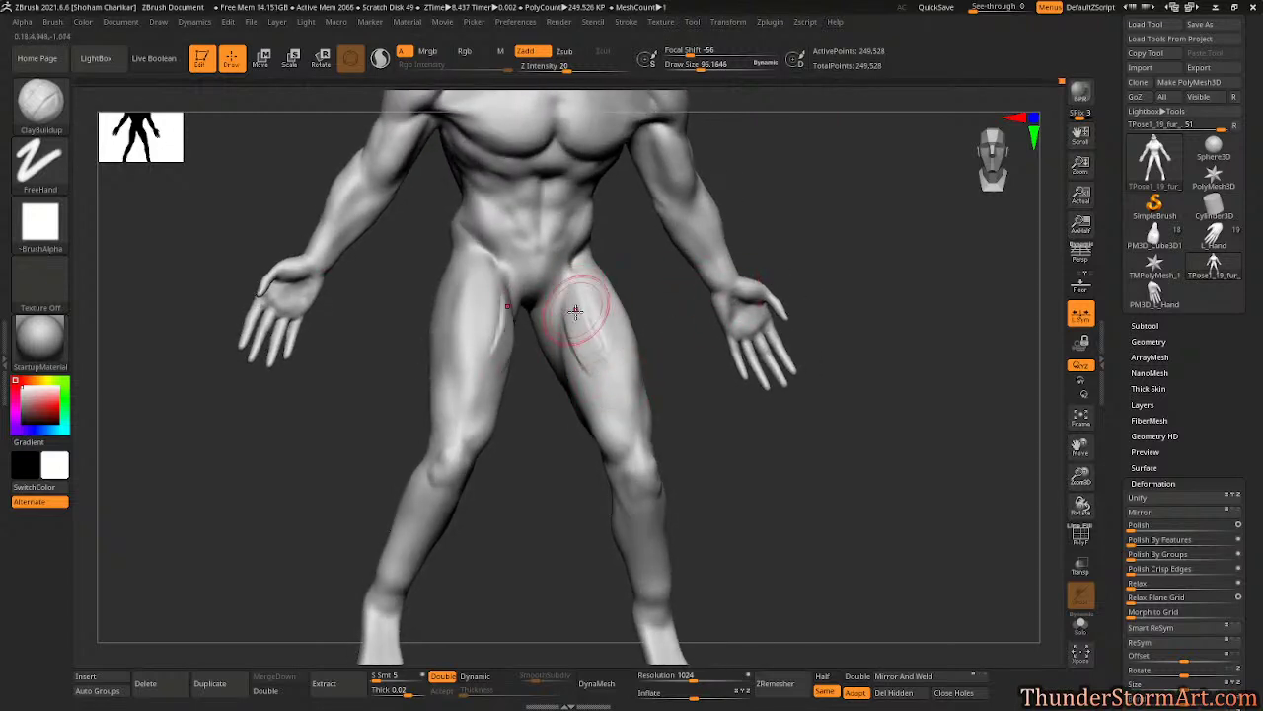
key("shift")
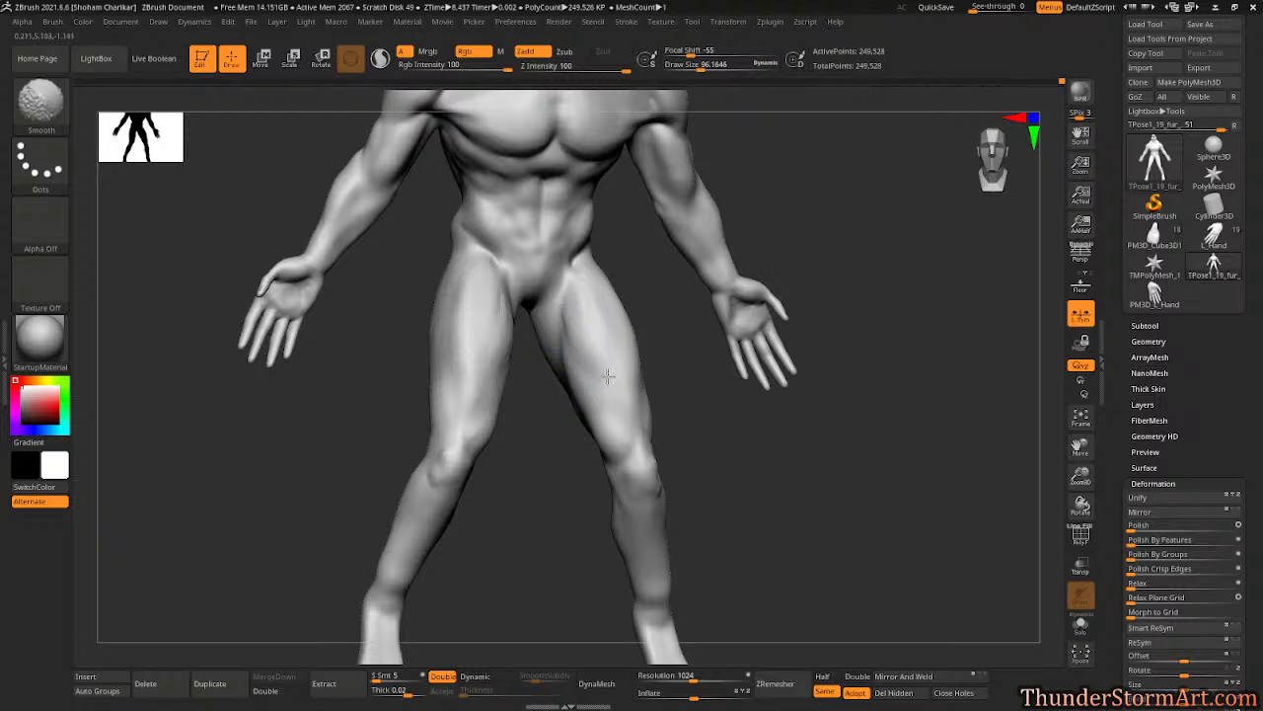
- Define the outer thigh muscles from hip to knee with ClayBuildup strokes at a draw size of about 96, and smooth them
mouse_move(812, 250)
left_mouse_down()
mouse_move(798, 240)
mouse_move(798, 251)
mouse_move(807, 187)
mouse_move(787, 247)
mouse_move(832, 240)
mouse_move(818, 226)
mouse_move(821, 261)
left_mouse_up()
mouse_move(682, 434)
left_mouse_down()
mouse_move(691, 443)
mouse_move(640, 295)
left_mouse_up()
left_click_drag(657, 354, 660, 294)
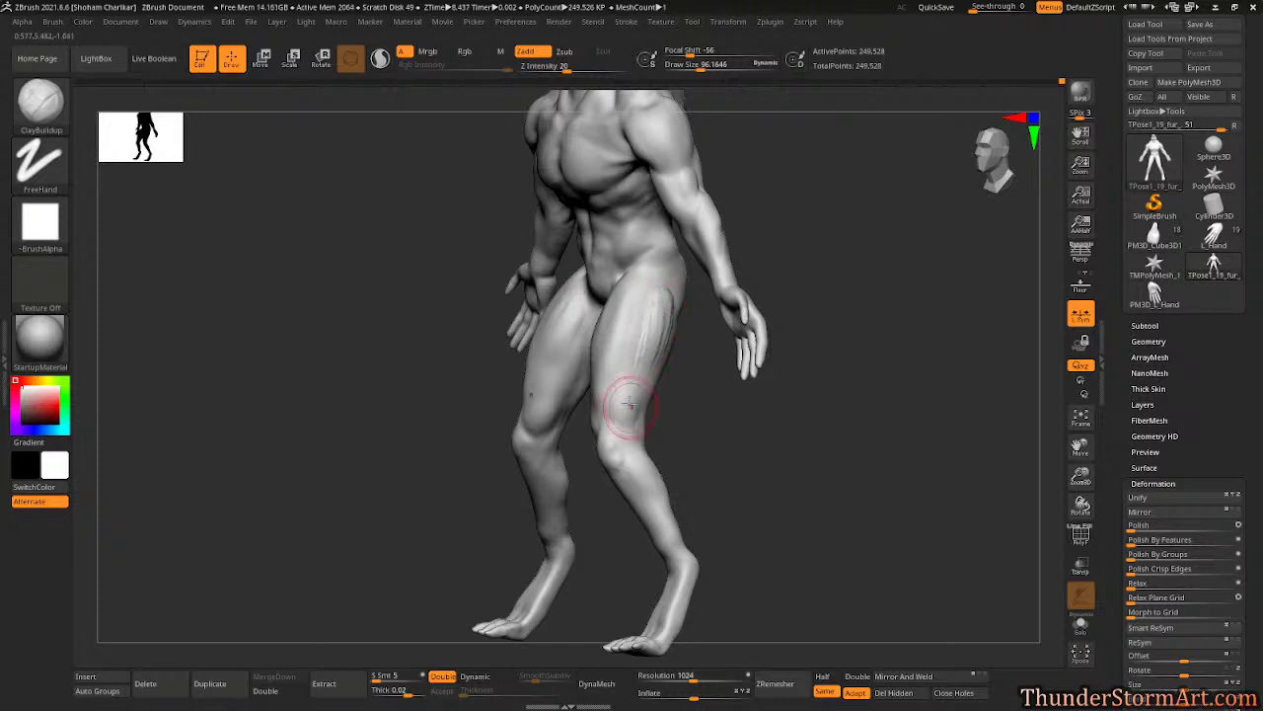
mouse_move(630, 417)
right_mouse_down()
mouse_move(649, 364)
mouse_move(625, 401)
right_mouse_up()
mouse_move(626, 401)
left_mouse_down()
mouse_move(666, 350)
mouse_move(626, 366)
mouse_move(666, 345)
mouse_move(654, 372)
left_mouse_up()
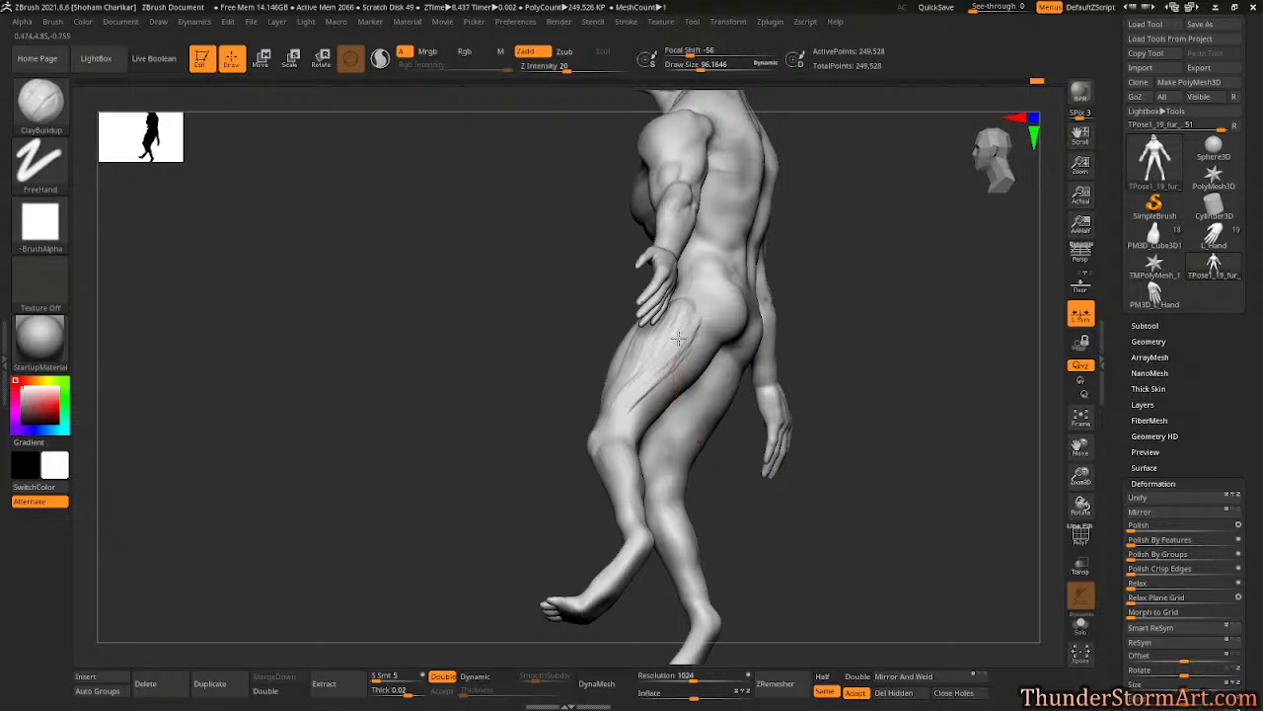
key("shift")
mouse_move(683, 323)
right_mouse_down()
mouse_move(851, 274)
mouse_move(642, 395)
right_mouse_up()
- Build up the buttocks and the lower back above them with ClayBuildup, and smooth the forms
mouse_move(759, 246)
right_mouse_down()
mouse_move(849, 258)
mouse_move(747, 260)
right_mouse_up()
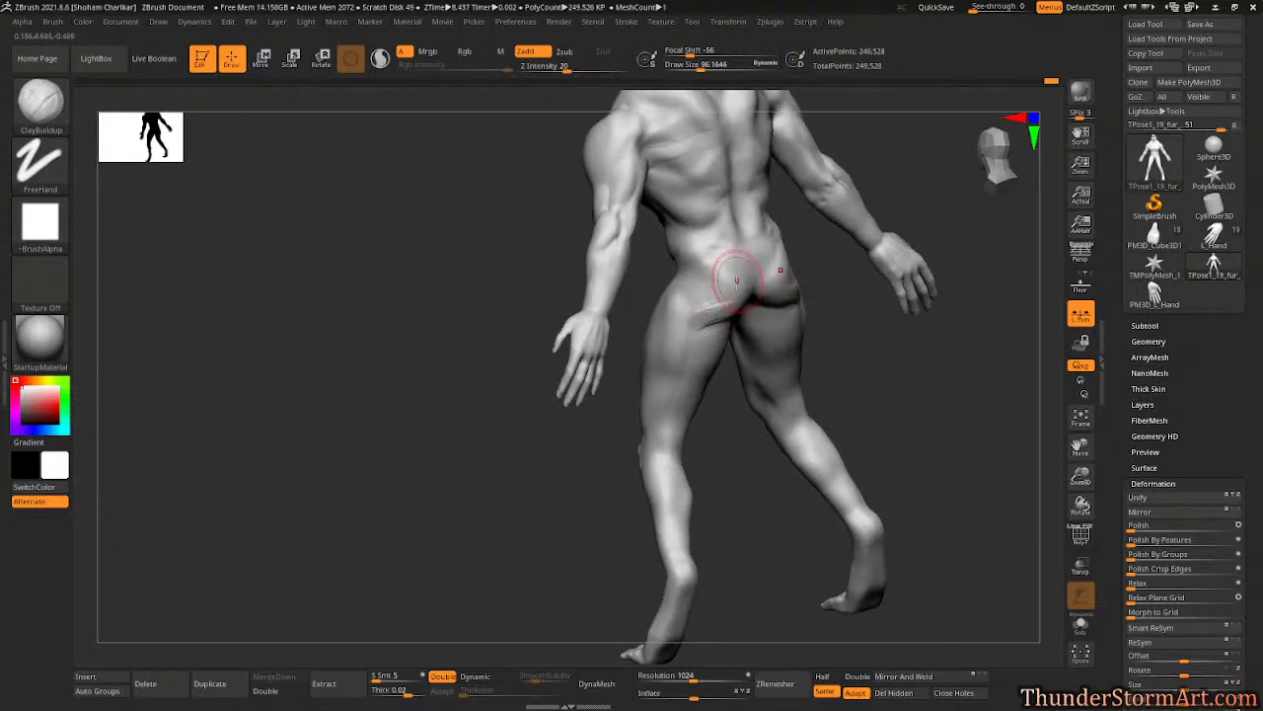
mouse_move(733, 272)
left_mouse_down()
mouse_move(721, 308)
mouse_move(720, 292)
left_mouse_up()
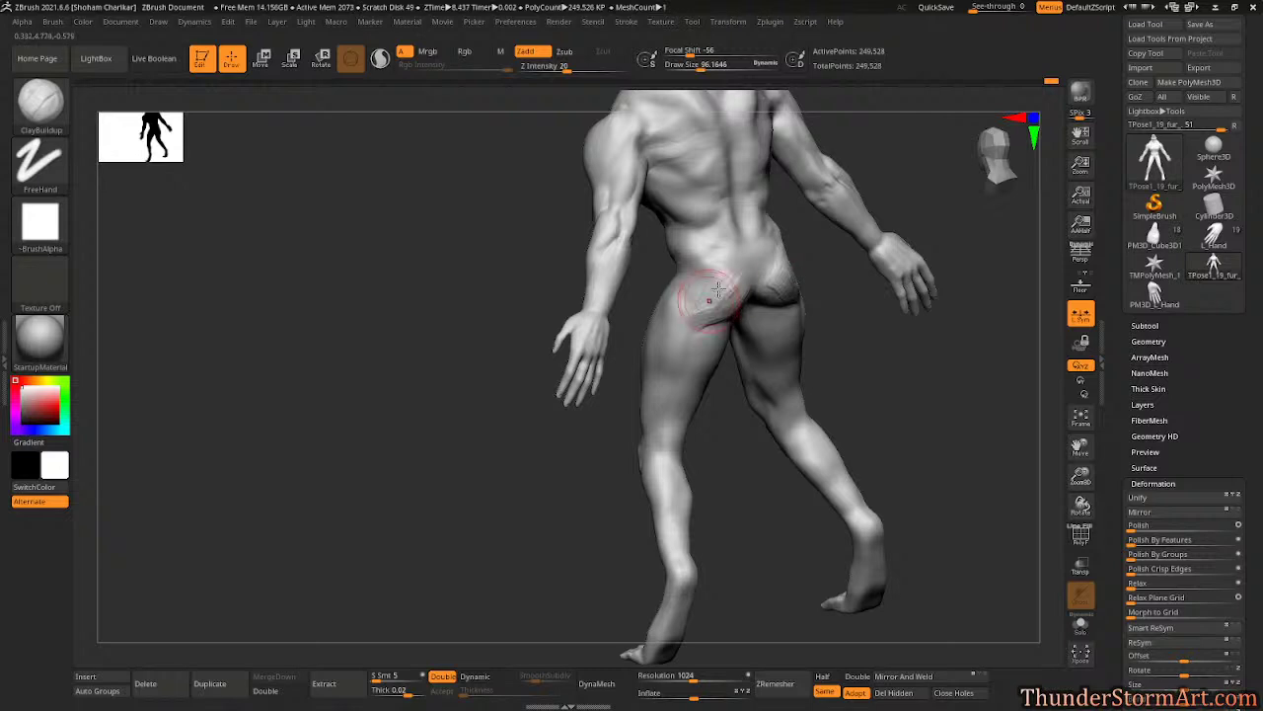
key("shift")
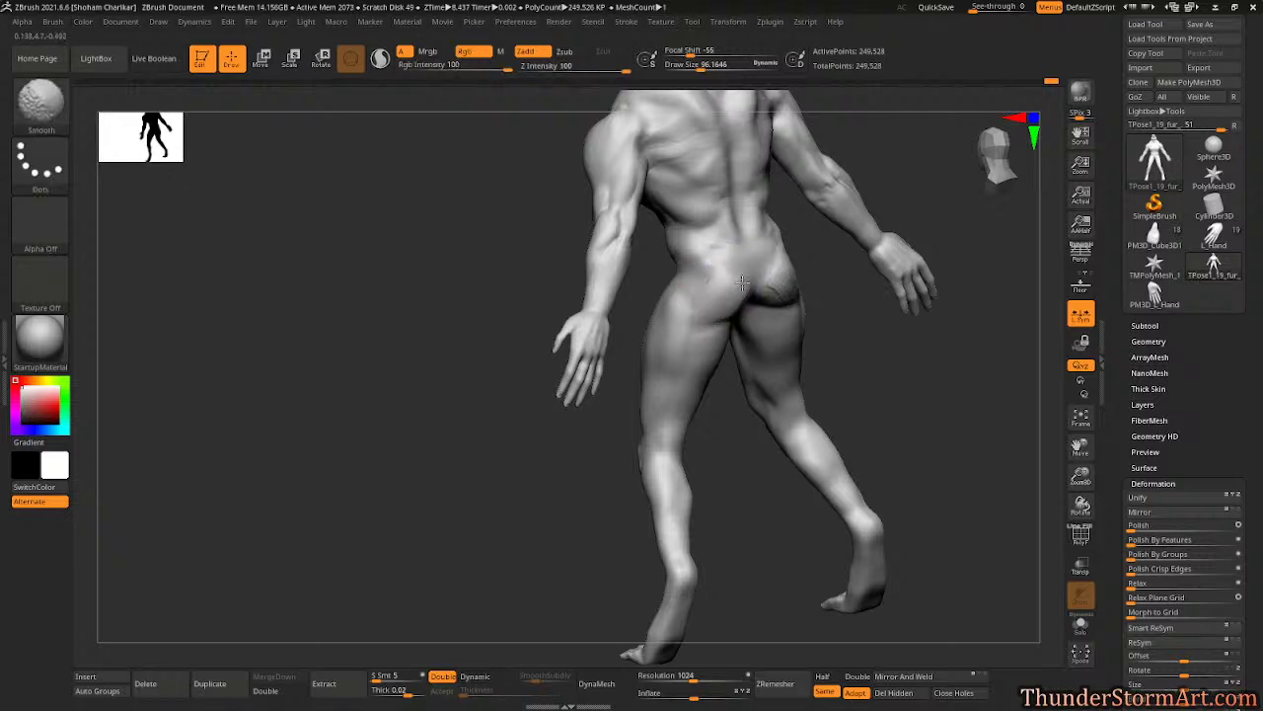
left_click_drag(742, 283, 750, 292, "shift")
mouse_move(869, 255)
left_mouse_down()
mouse_move(873, 296)
mouse_move(898, 174)
mouse_move(925, 204)
mouse_move(884, 275)
mouse_move(911, 288)
mouse_move(893, 242)
left_mouse_up()
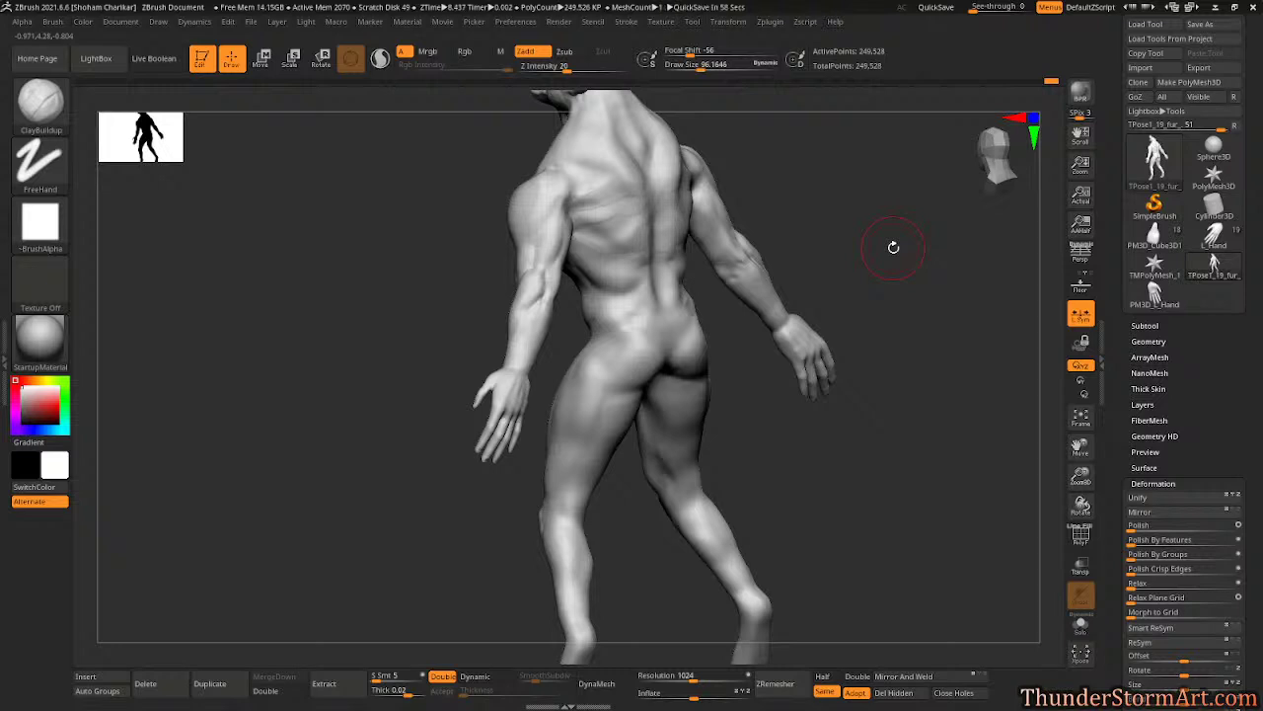
- Shape the hip area above and beside the buttocks with ClayBuildup at a draw size of about 65, and smooth it
left_click_drag(893, 247, 767, 437)
key("s")
left_click(767, 438)
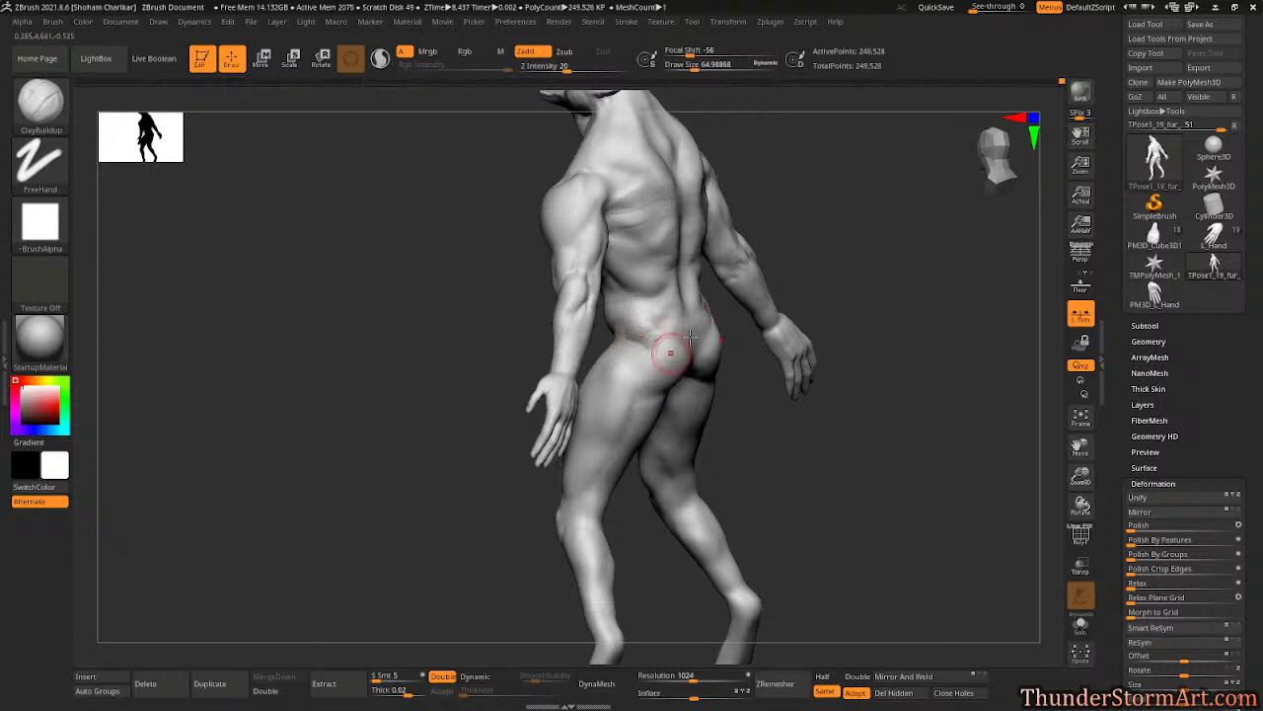
mouse_move(828, 237)
left_mouse_down()
mouse_move(880, 214)
mouse_move(636, 323)
left_mouse_up()
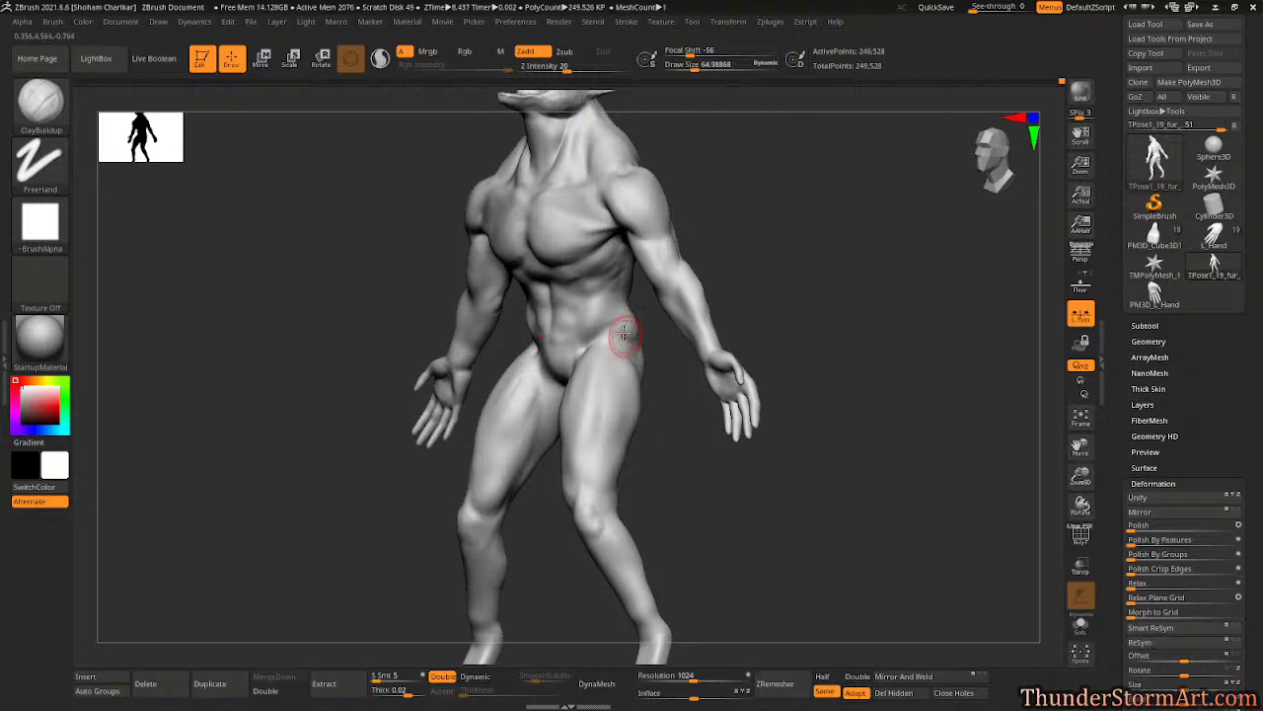
mouse_move(746, 266)
left_mouse_down()
mouse_move(624, 332)
mouse_move(730, 257)
mouse_move(666, 316)
left_mouse_up()
key("shift")
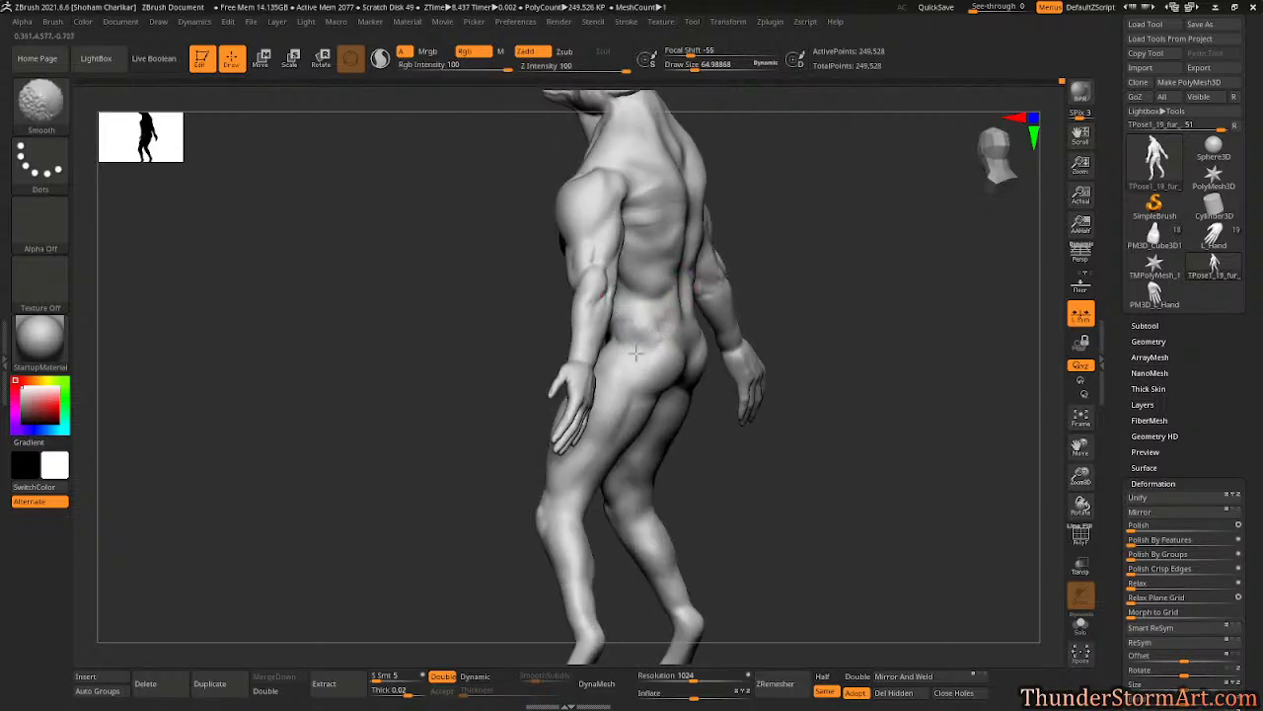
left_click_drag(815, 260, 647, 352)
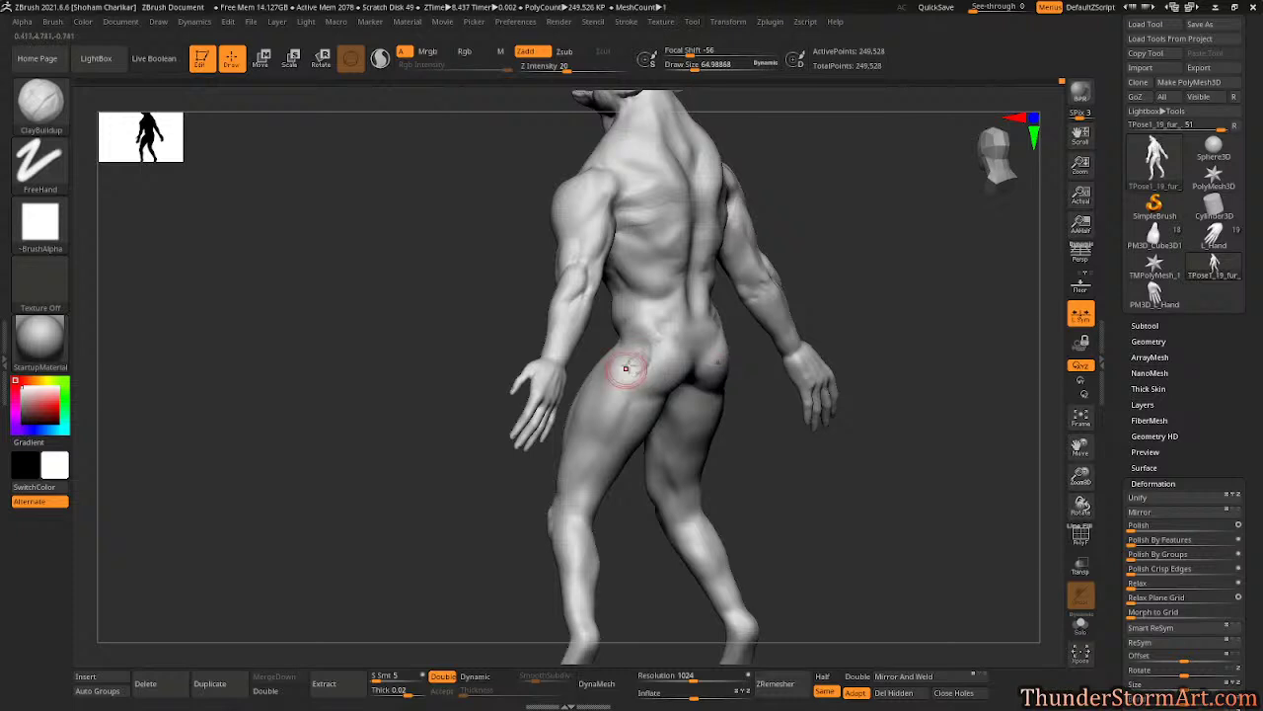
key("shift")
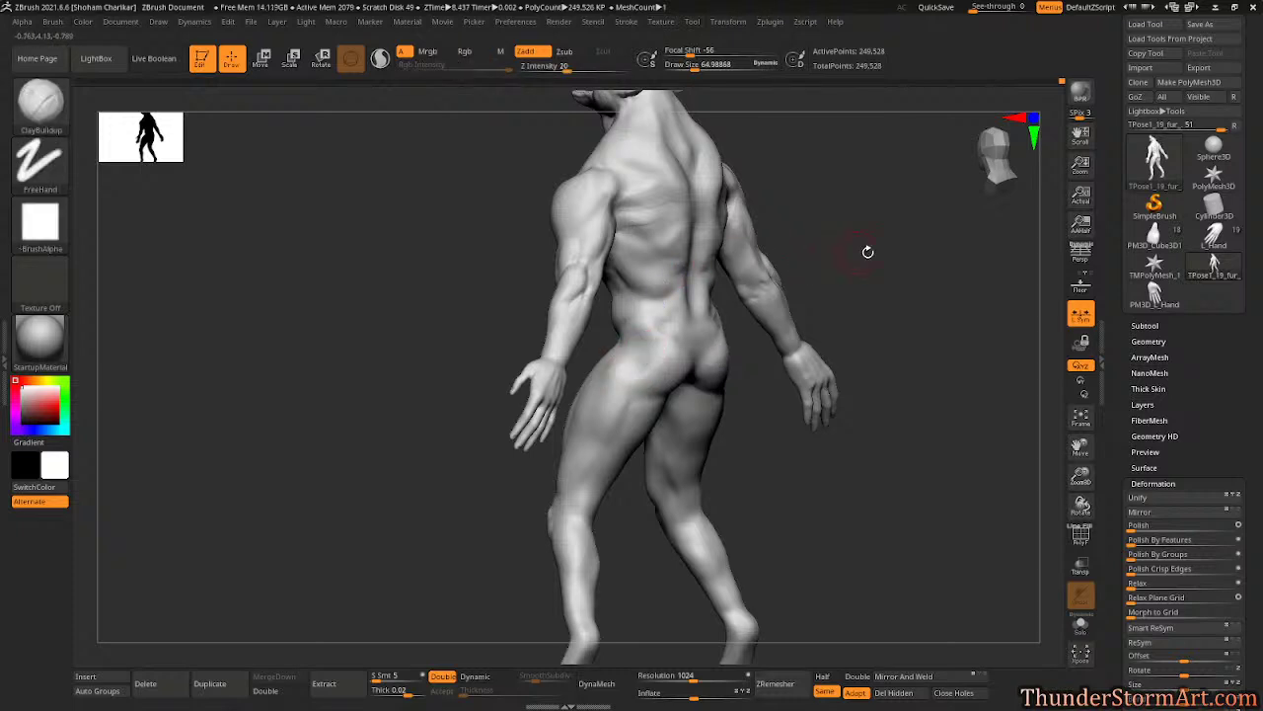
- Refine the muscle forms at the front of the hips beside the groin with ClayBuildup at a draw size of about 65, and smooth them
mouse_move(868, 253)
left_mouse_down()
mouse_move(874, 217)
mouse_move(904, 207)
mouse_move(895, 276)
mouse_move(905, 276)
mouse_move(750, 308)
left_mouse_up()
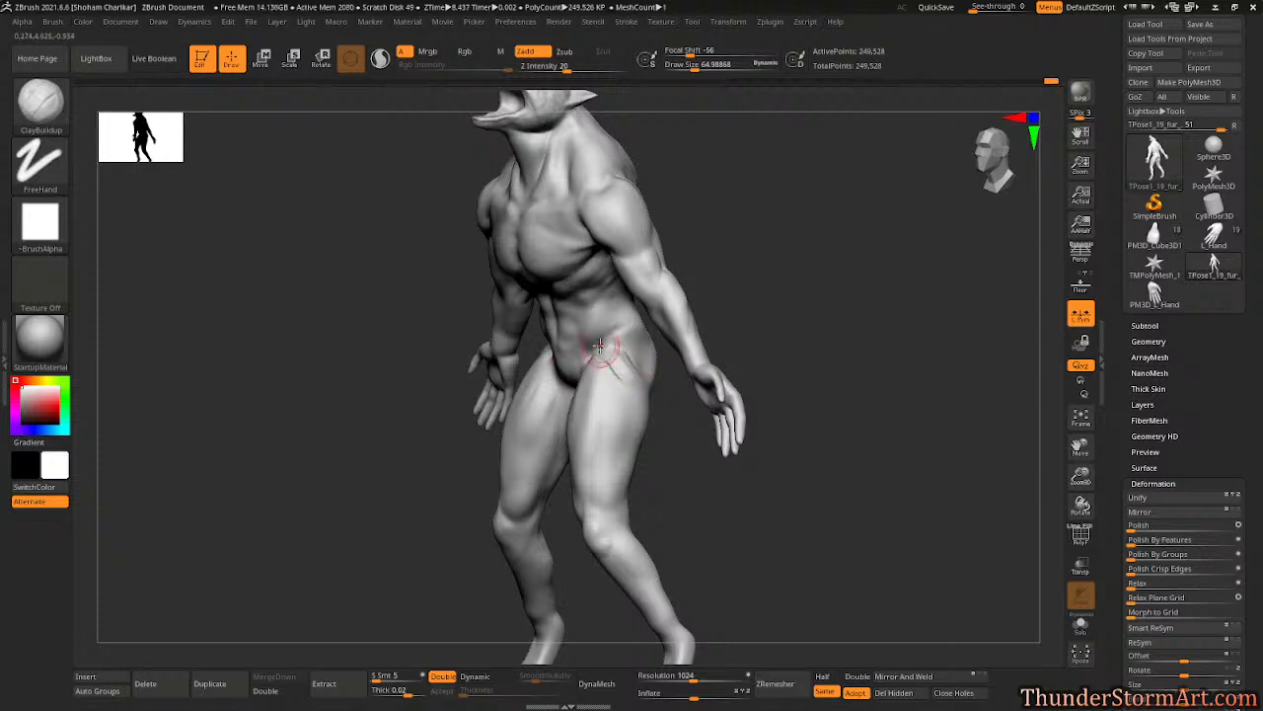
left_click_drag(683, 259, 732, 264)
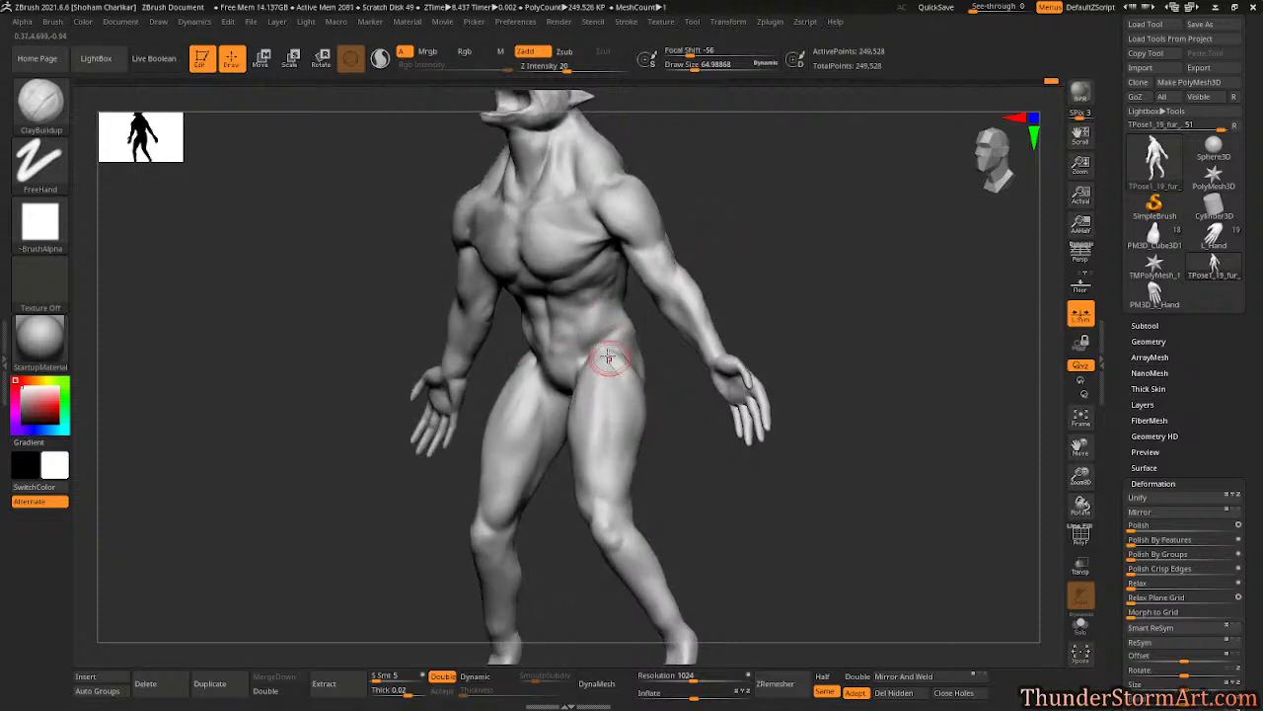
key("shift")
key("shift")
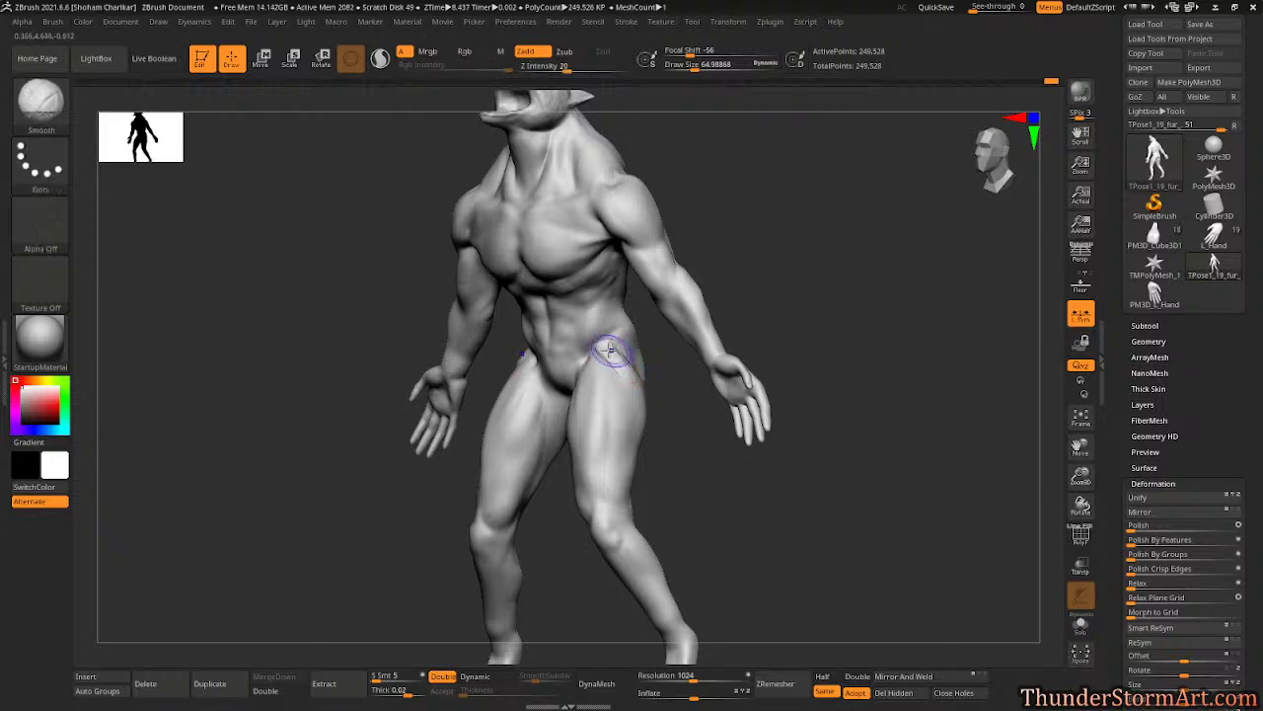
mouse_move(640, 400)
left_mouse_down()
mouse_move(736, 266)
mouse_move(761, 282)
left_mouse_up()
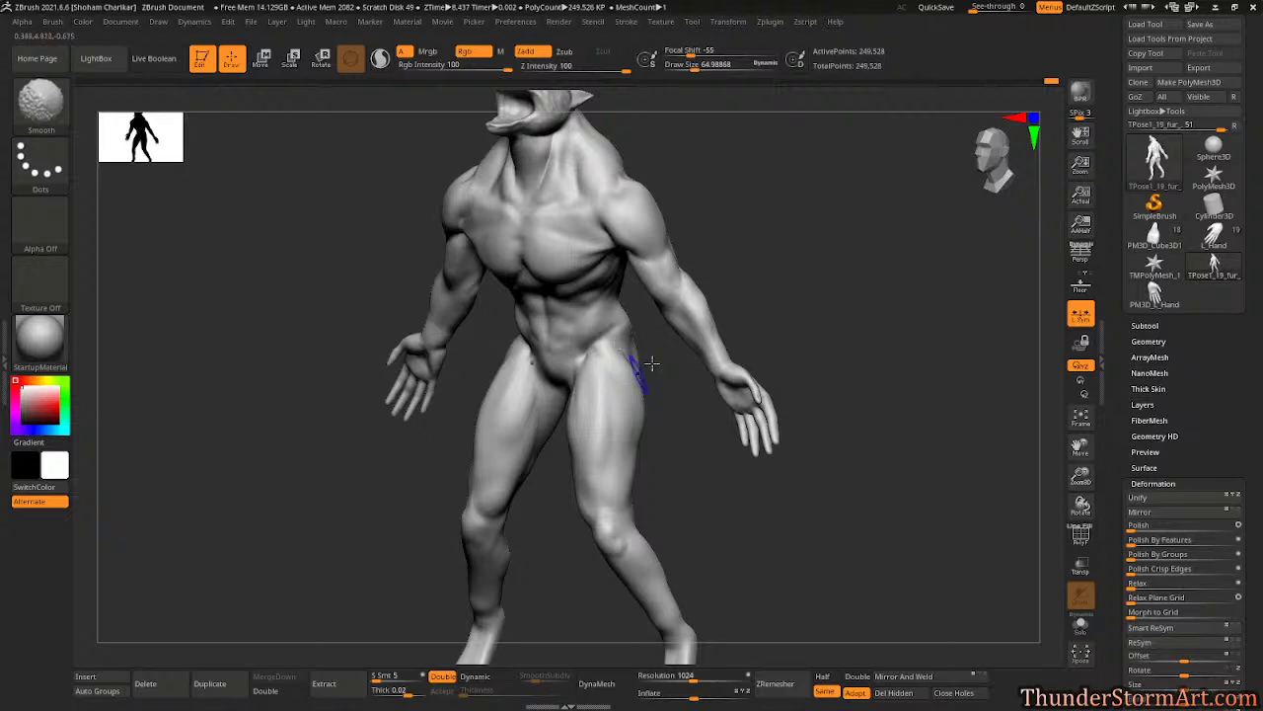
key("f")
mouse_move(713, 194)
left_mouse_down()
mouse_move(812, 220)
mouse_move(821, 253)
mouse_move(866, 235)
mouse_move(888, 254)
mouse_move(895, 237)
mouse_move(878, 247)
left_mouse_up()
key("f")
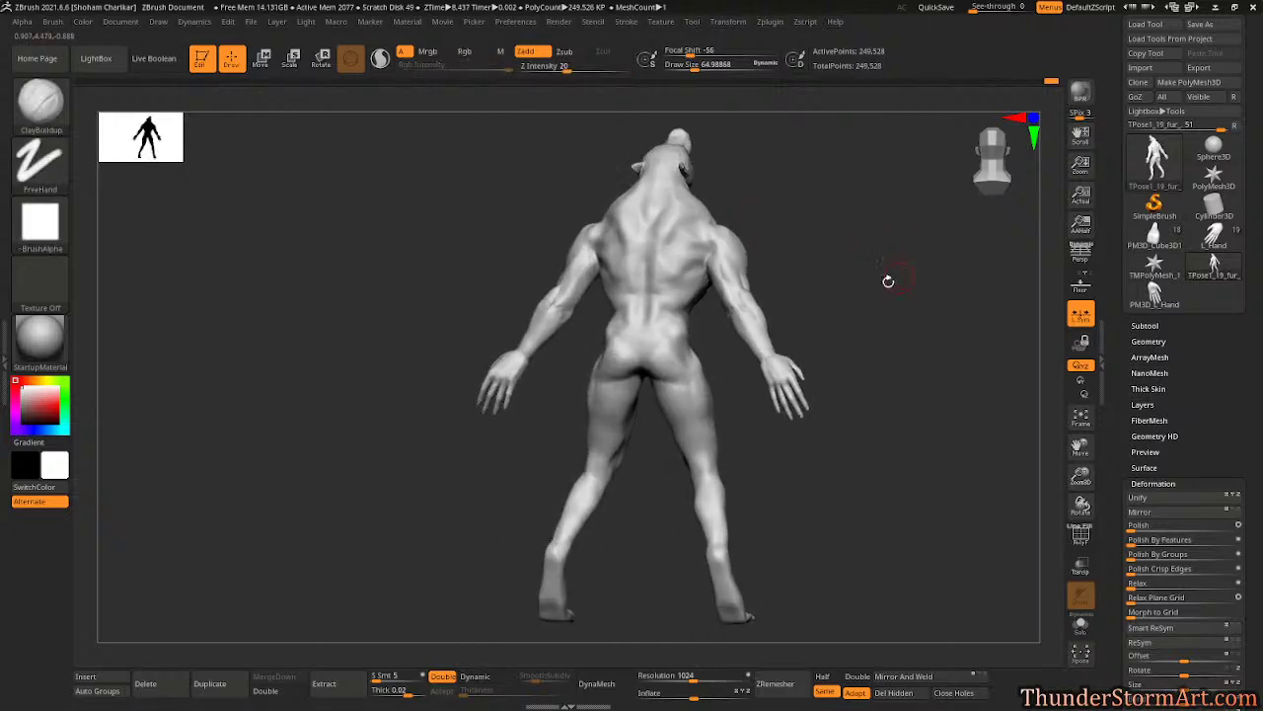
- Smooth the outer side of the buttocks where they meet the backs of the thighs
key("shift")
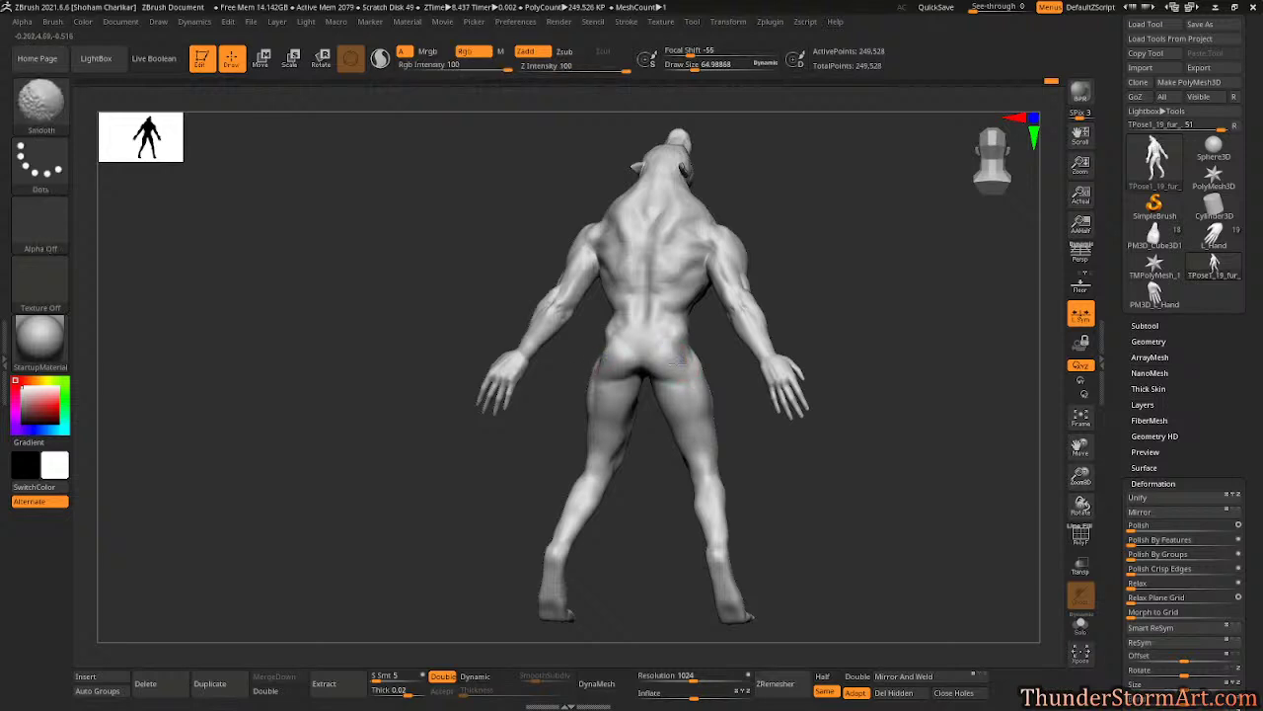
mouse_move(847, 232)
left_mouse_down()
mouse_move(800, 253)
mouse_move(839, 253)
mouse_move(857, 244)
mouse_move(801, 237)
mouse_move(844, 277)
left_mouse_up()
key("f")
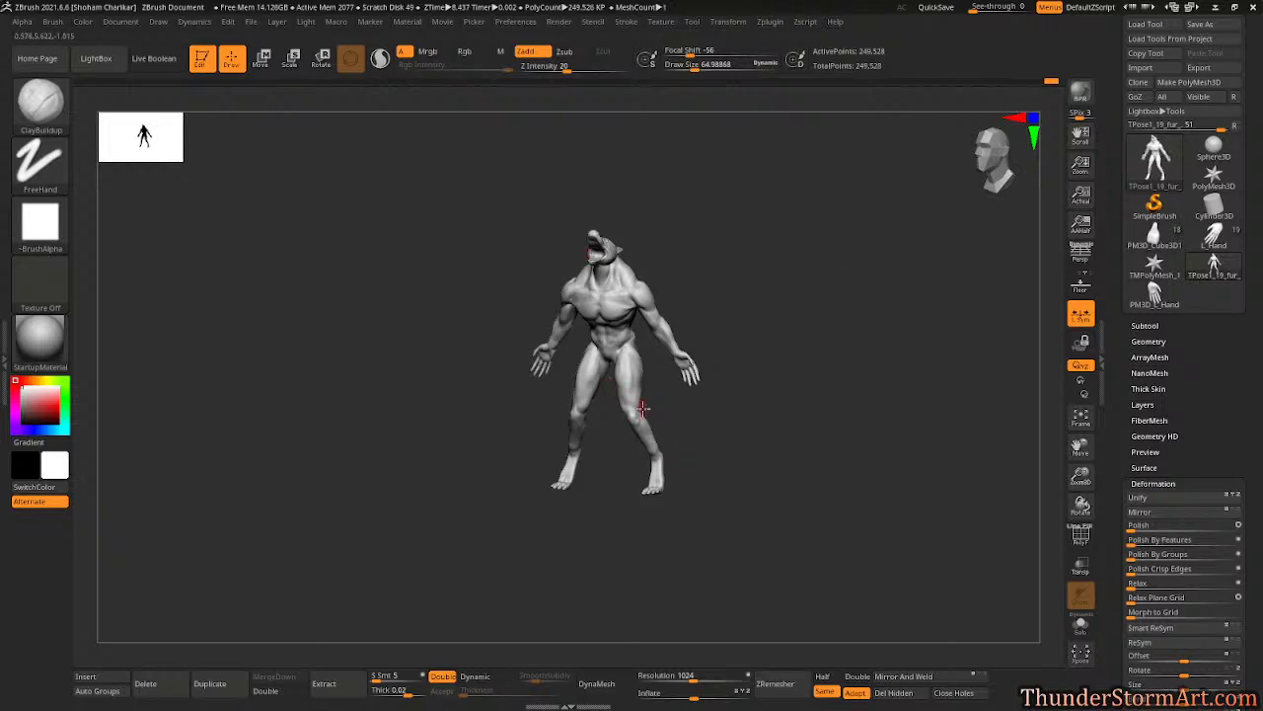
- Push the knees outward symmetrically with Move Topological at a draw size of about 504
left_click_drag(677, 428, 683, 501)
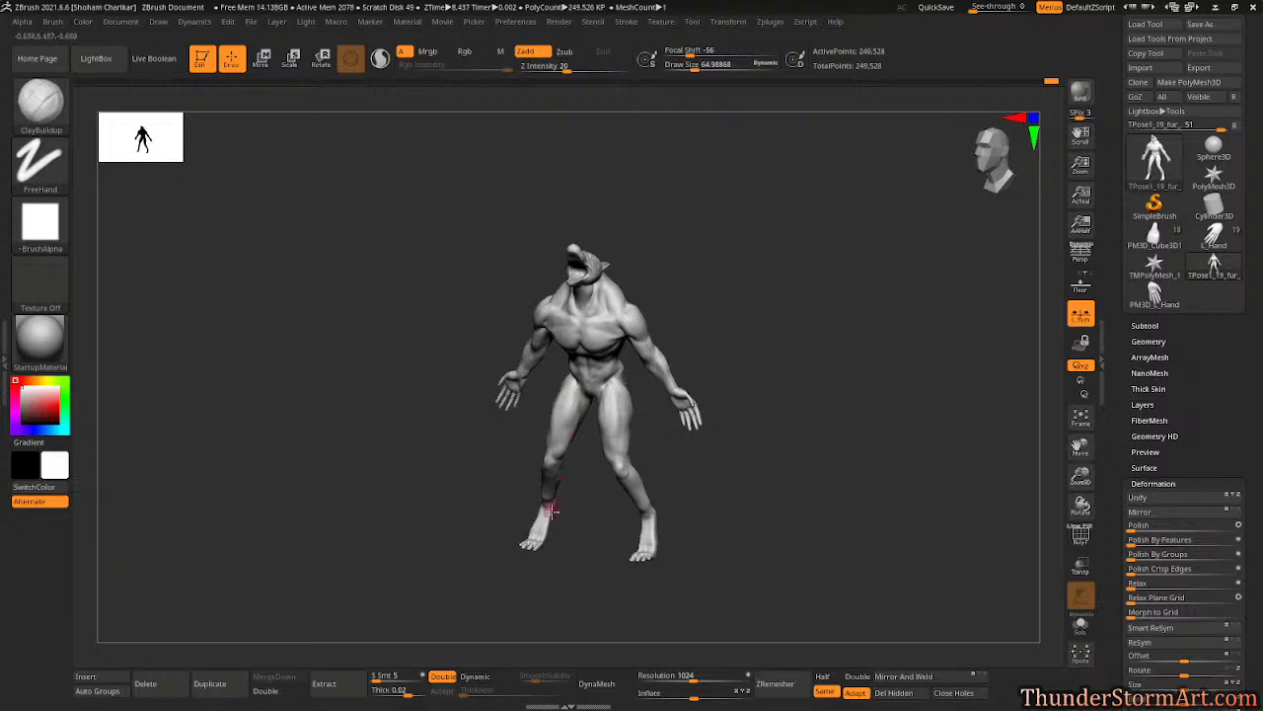
left_click_drag(810, 573, 904, 534)
left_click_drag(802, 503, 815, 509)
key("b")
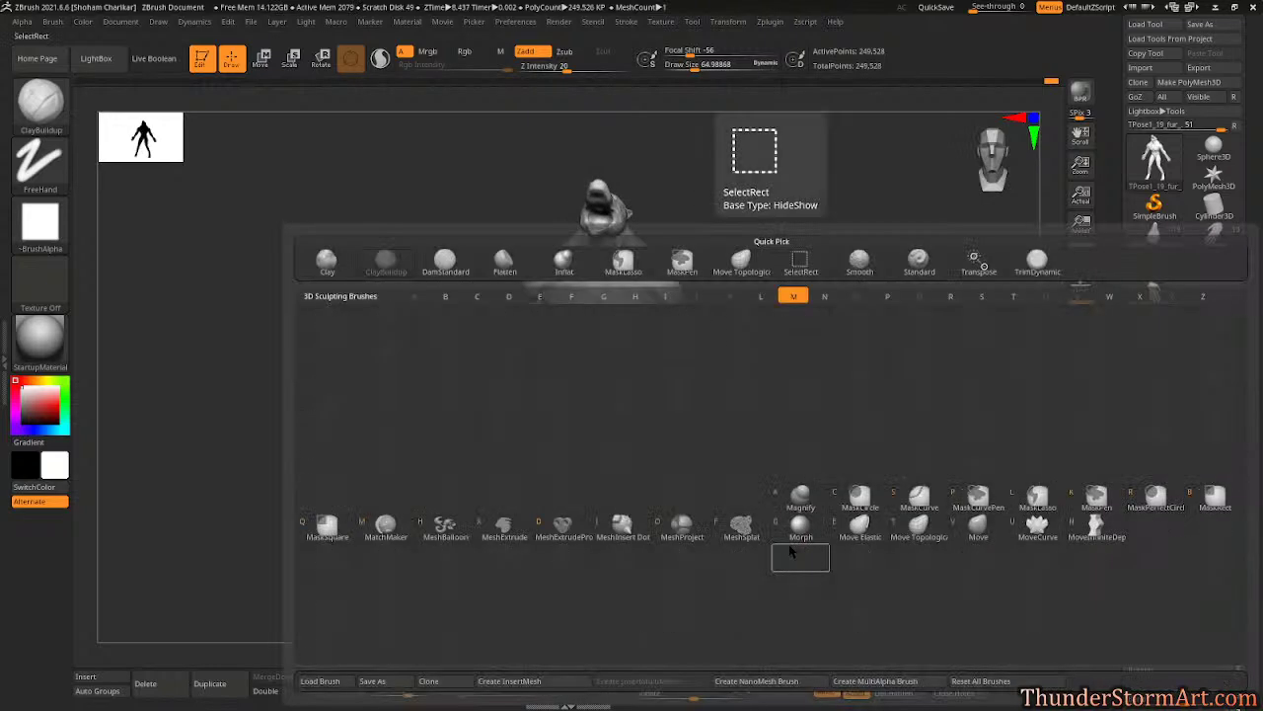
key("m")
key("t")
key("s")
left_click_drag(793, 525, 797, 526)
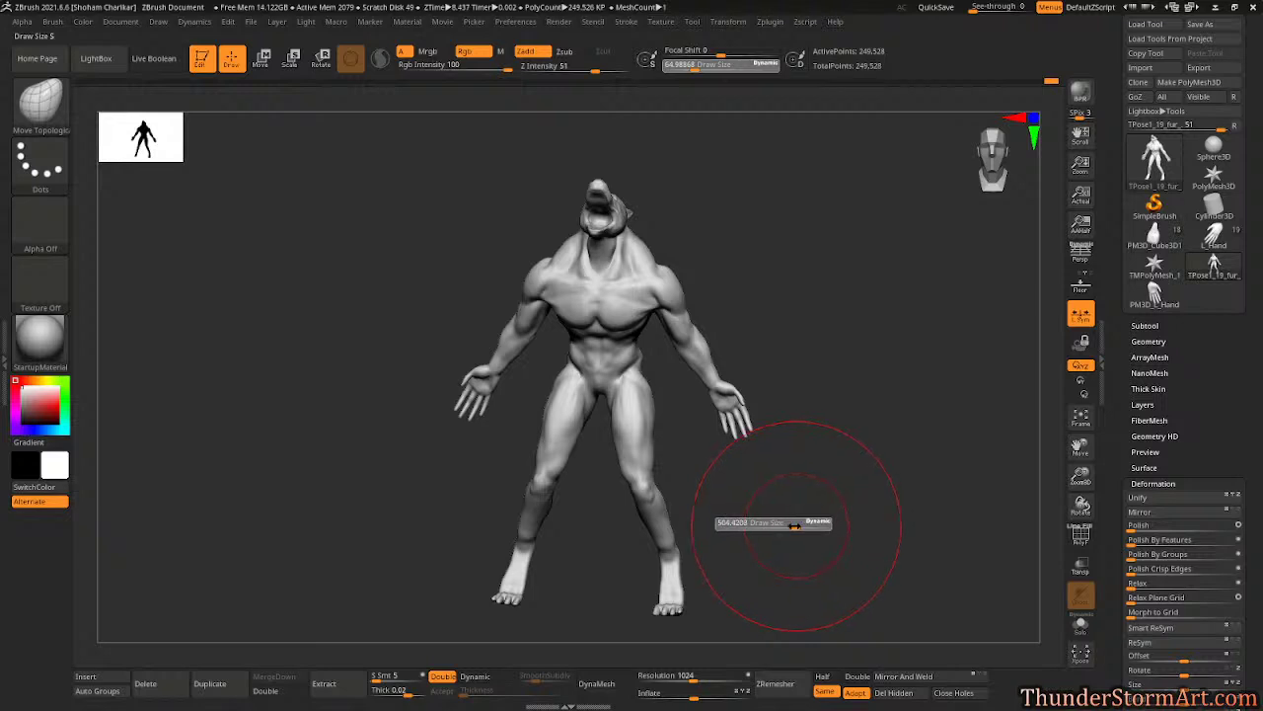
left_click_drag(642, 480, 664, 481)
- Try pulling the knees inward, undo that move, and nudge the ankles slightly inward with Move Topological
left_click_drag(814, 534, 750, 536)
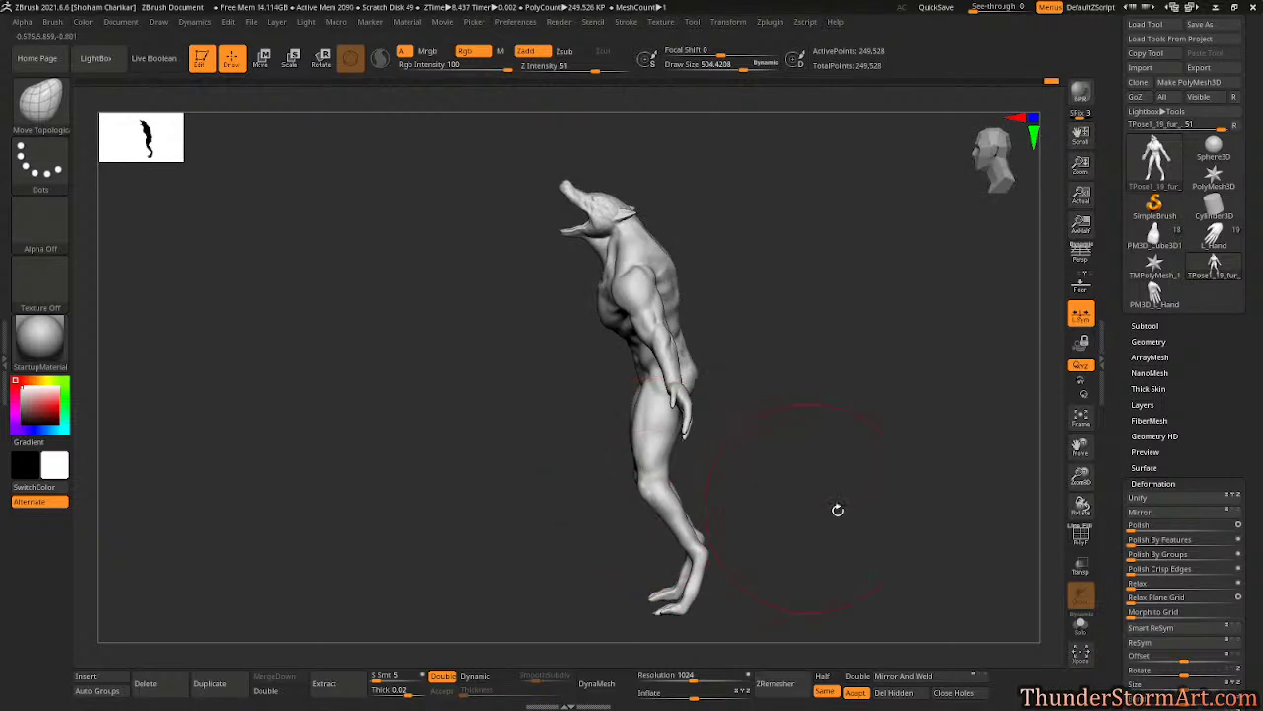
mouse_move(837, 511)
left_mouse_down()
mouse_move(905, 497)
mouse_move(878, 494)
left_mouse_up()
mouse_move(654, 482)
left_mouse_down()
mouse_move(665, 476)
mouse_move(582, 497)
left_mouse_up()
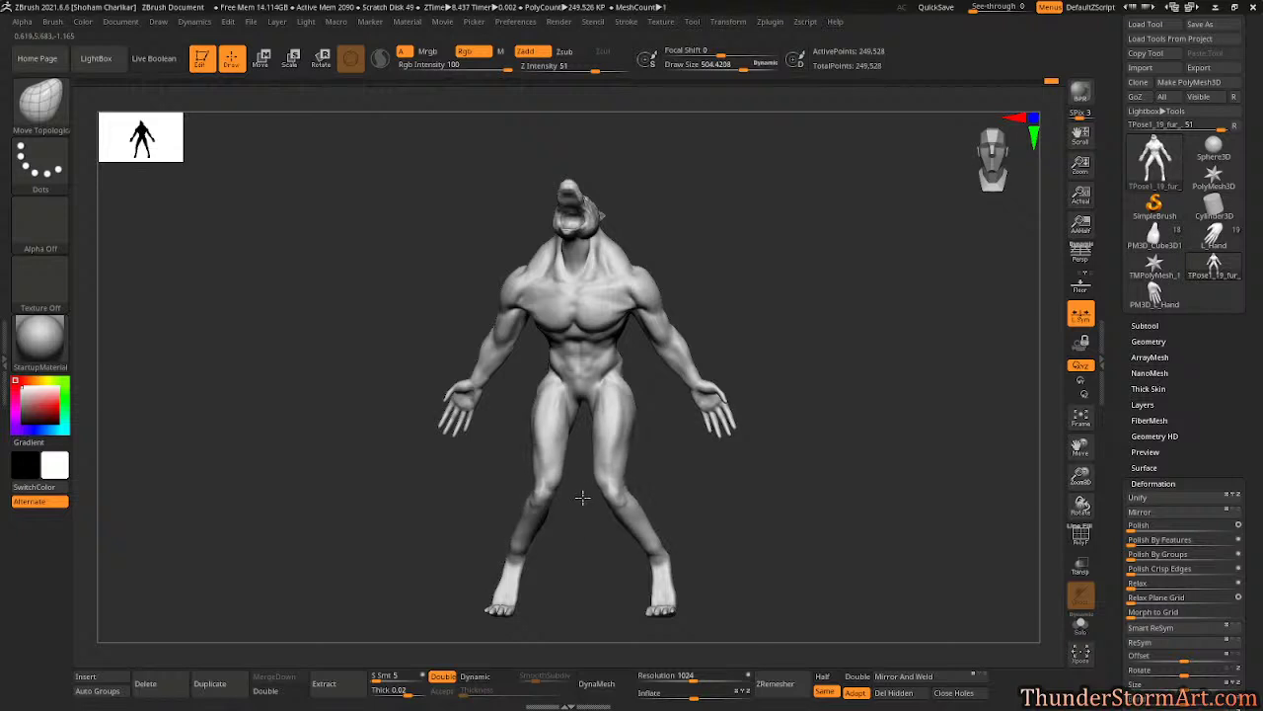
key("ctrl+z")
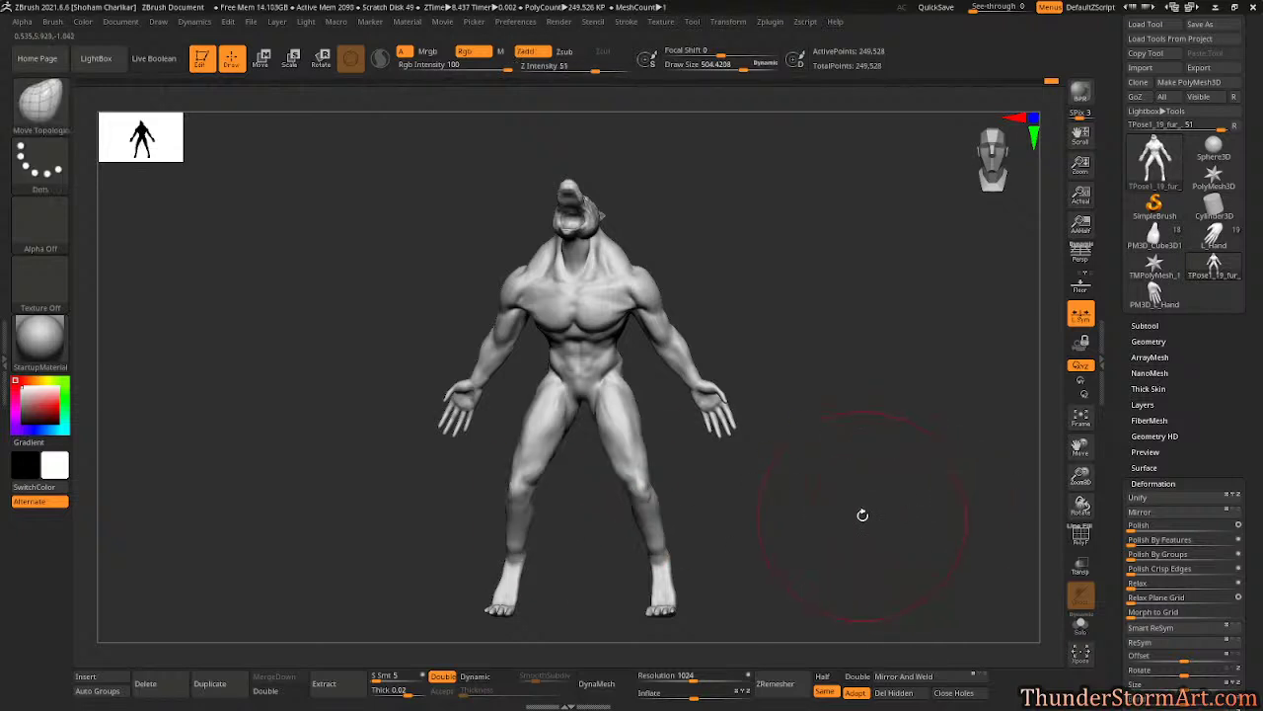
mouse_move(816, 526)
left_mouse_down()
mouse_move(866, 524)
mouse_move(801, 534)
left_mouse_up()
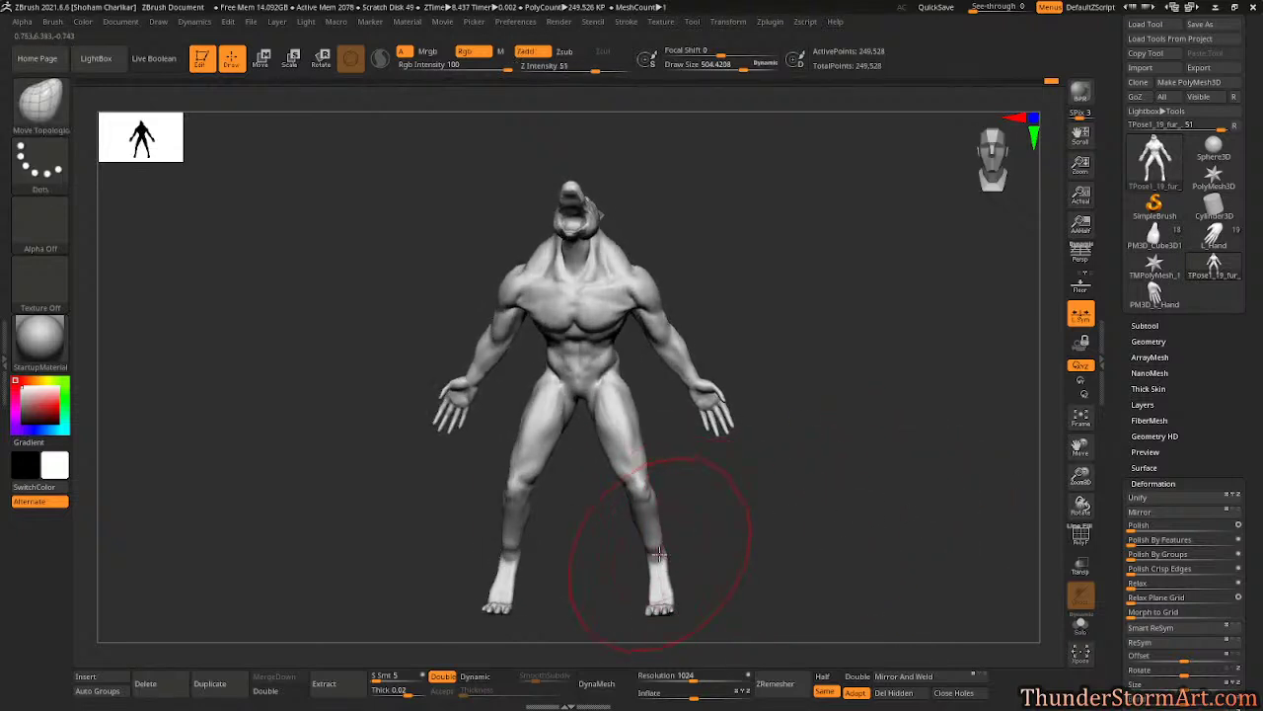
left_click_drag(659, 554, 653, 552)
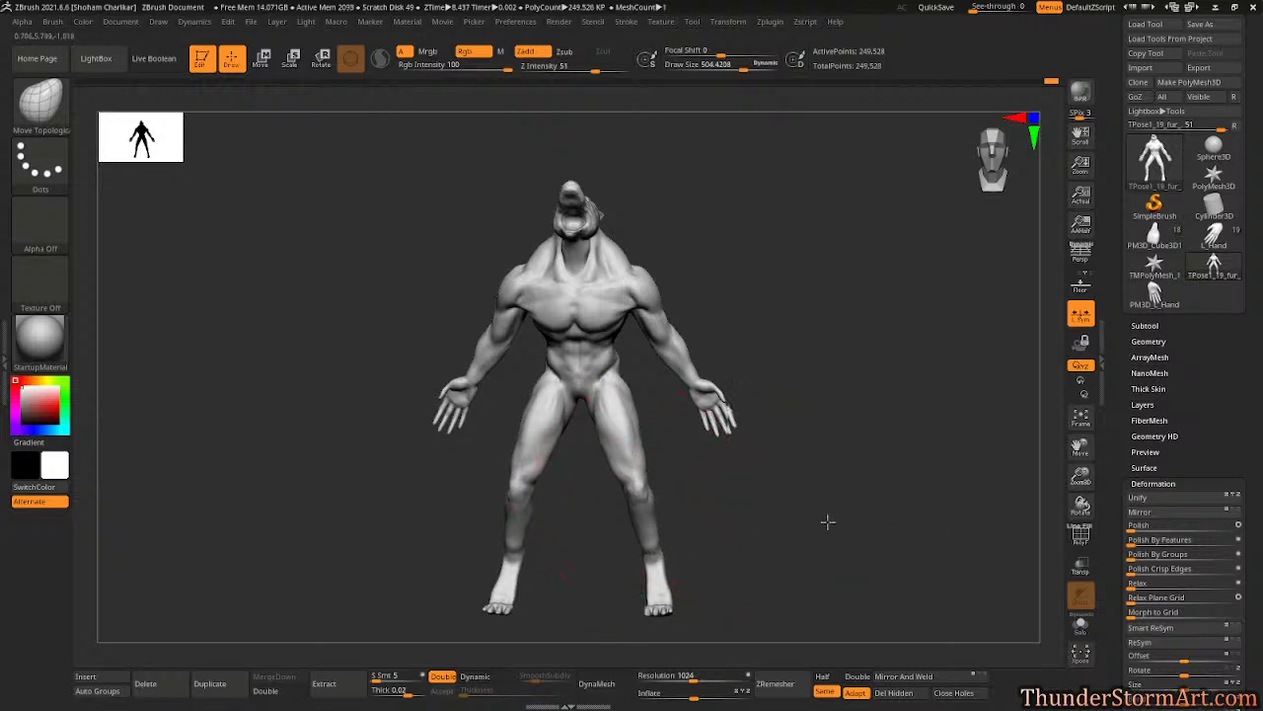
- Examine the full figure's leg stance and silhouette from the back, sides and front
left_click_drag(827, 521, 676, 542)
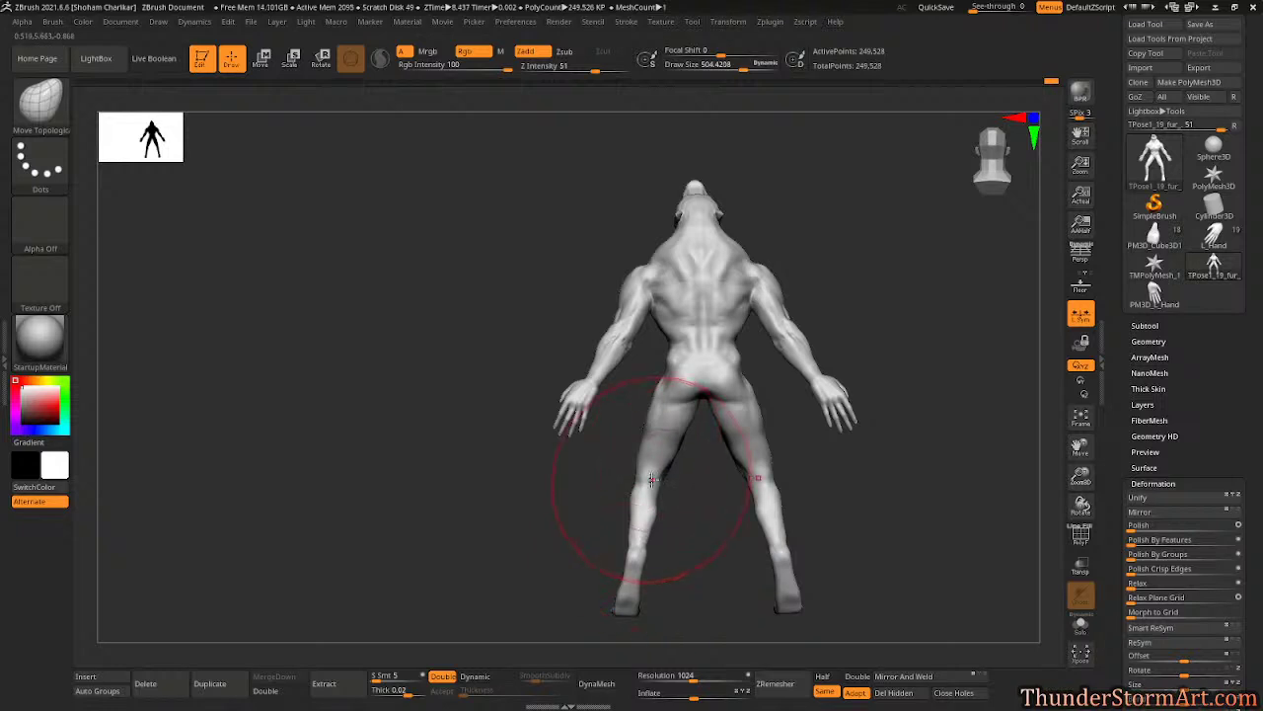
left_click_drag(963, 530, 868, 555)
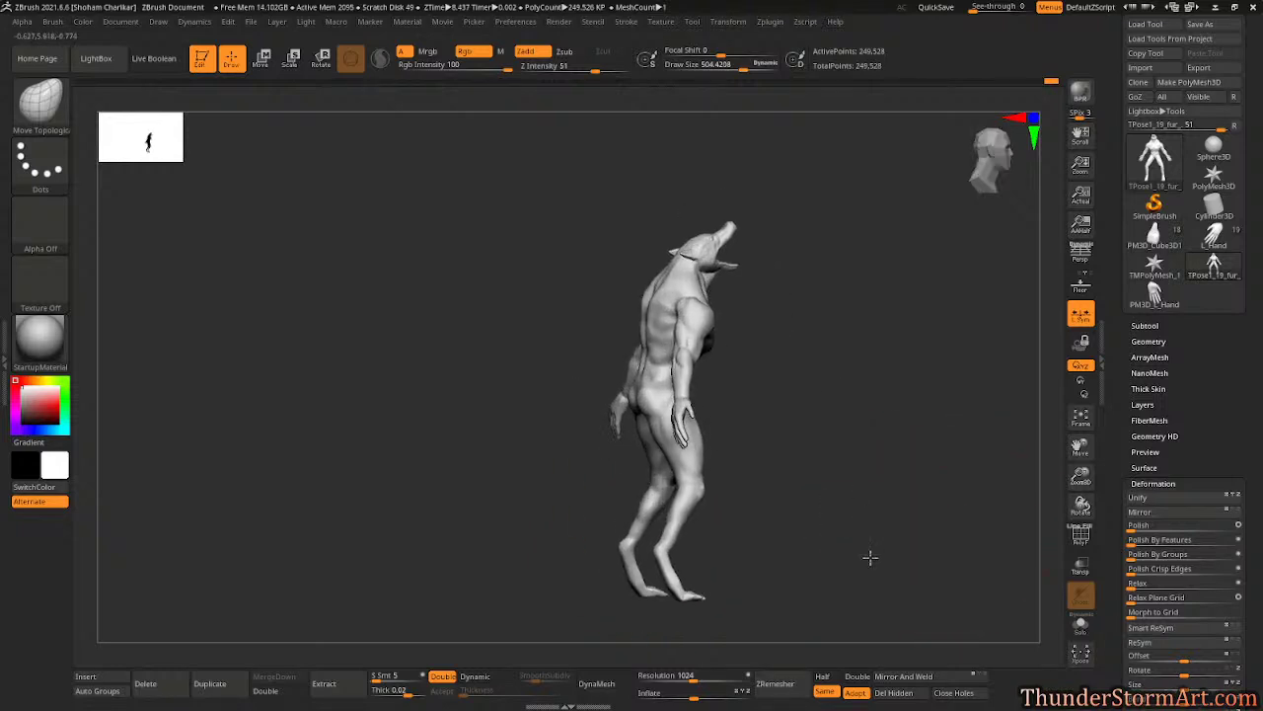
mouse_move(896, 437)
left_mouse_down()
mouse_move(826, 432)
mouse_move(945, 471)
mouse_move(855, 485)
mouse_move(905, 463)
mouse_move(1027, 487)
mouse_move(859, 428)
mouse_move(807, 457)
mouse_move(806, 428)
mouse_move(776, 451)
mouse_move(669, 419)
left_mouse_up()
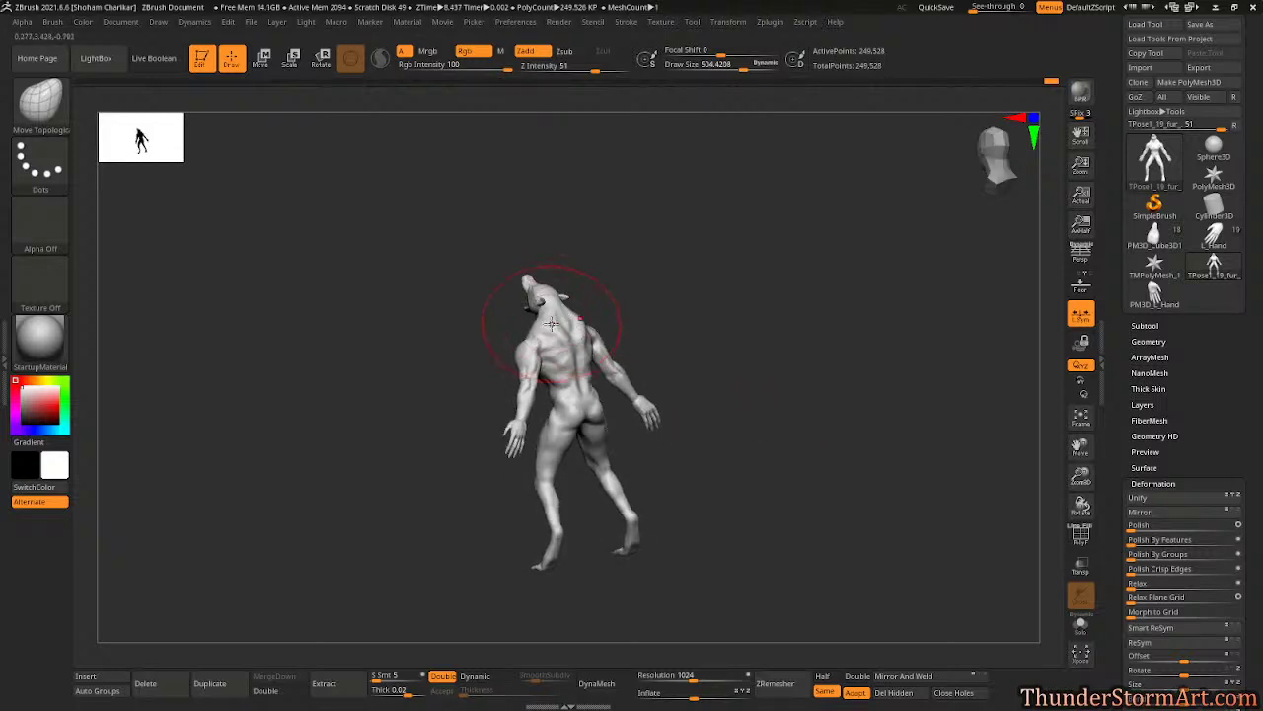
mouse_move(691, 340)
left_mouse_down()
mouse_move(871, 336)
mouse_move(764, 336)
mouse_move(696, 356)
mouse_move(739, 366)
mouse_move(829, 349)
mouse_move(817, 361)
left_mouse_up()
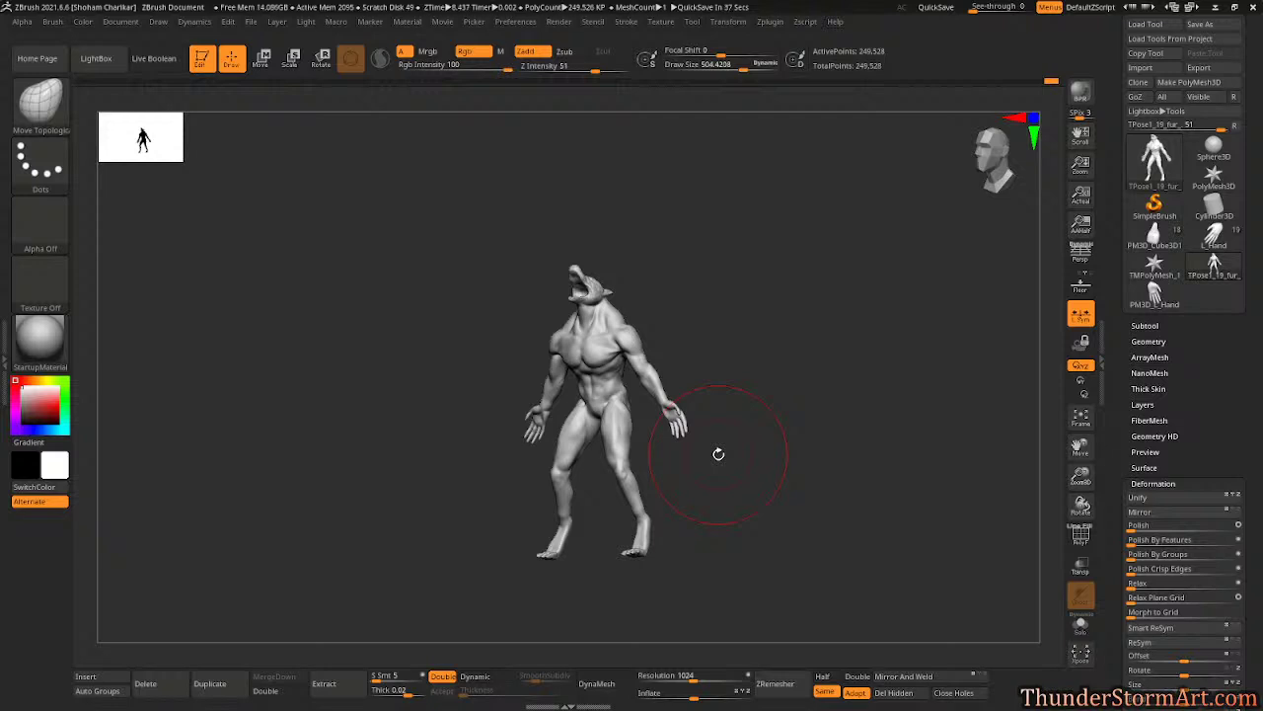
left_click_drag(725, 450, 793, 401, "shift")
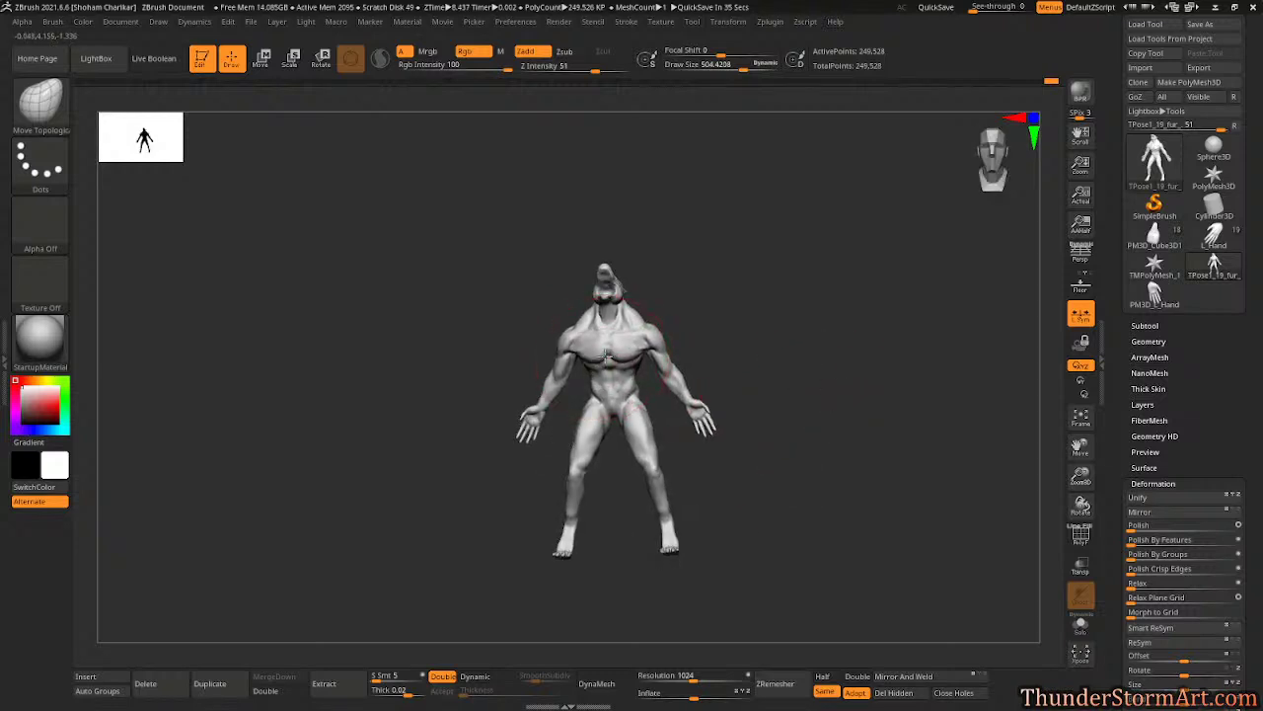
mouse_move(864, 361)
left_mouse_down()
mouse_move(823, 352)
mouse_move(848, 352)
mouse_move(779, 364)
mouse_move(845, 368)
mouse_move(816, 346)
mouse_move(917, 353)
mouse_move(767, 370)
mouse_move(886, 367)
left_mouse_up()
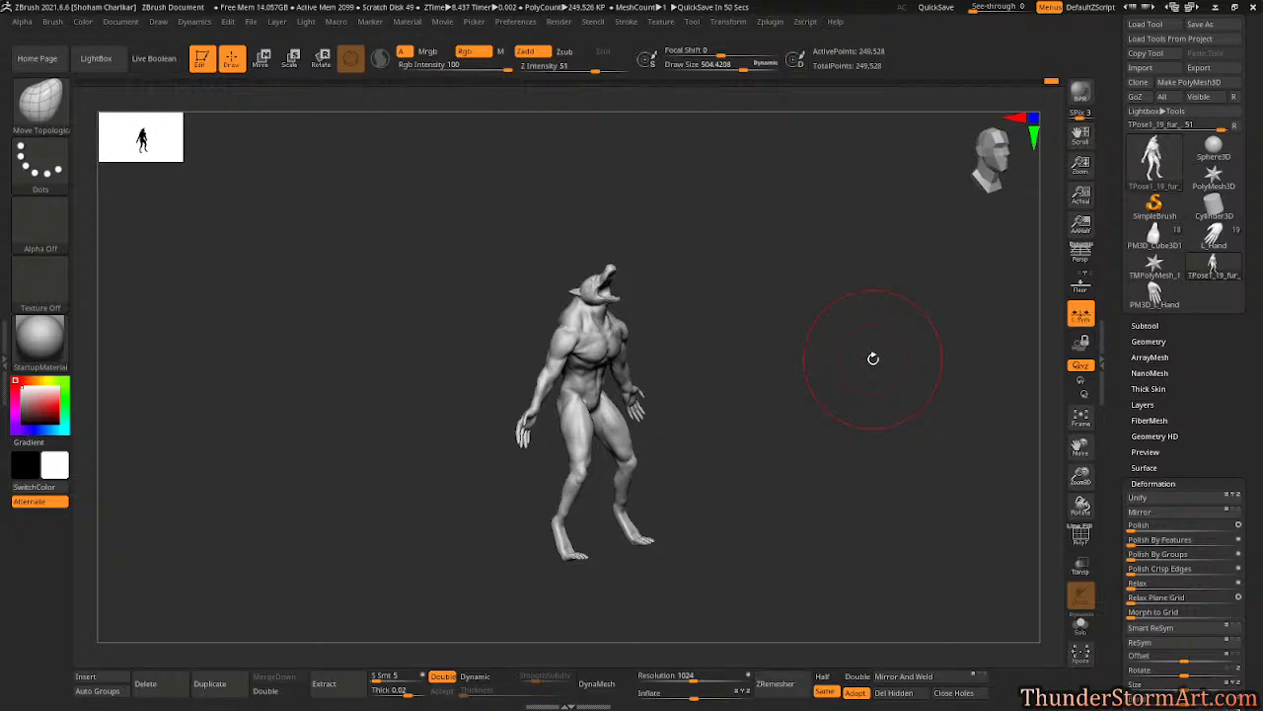
- Swell the calf muscles below the knees with the Inflat brush at a draw size of about 188
key("b")
key("c")
key("b")
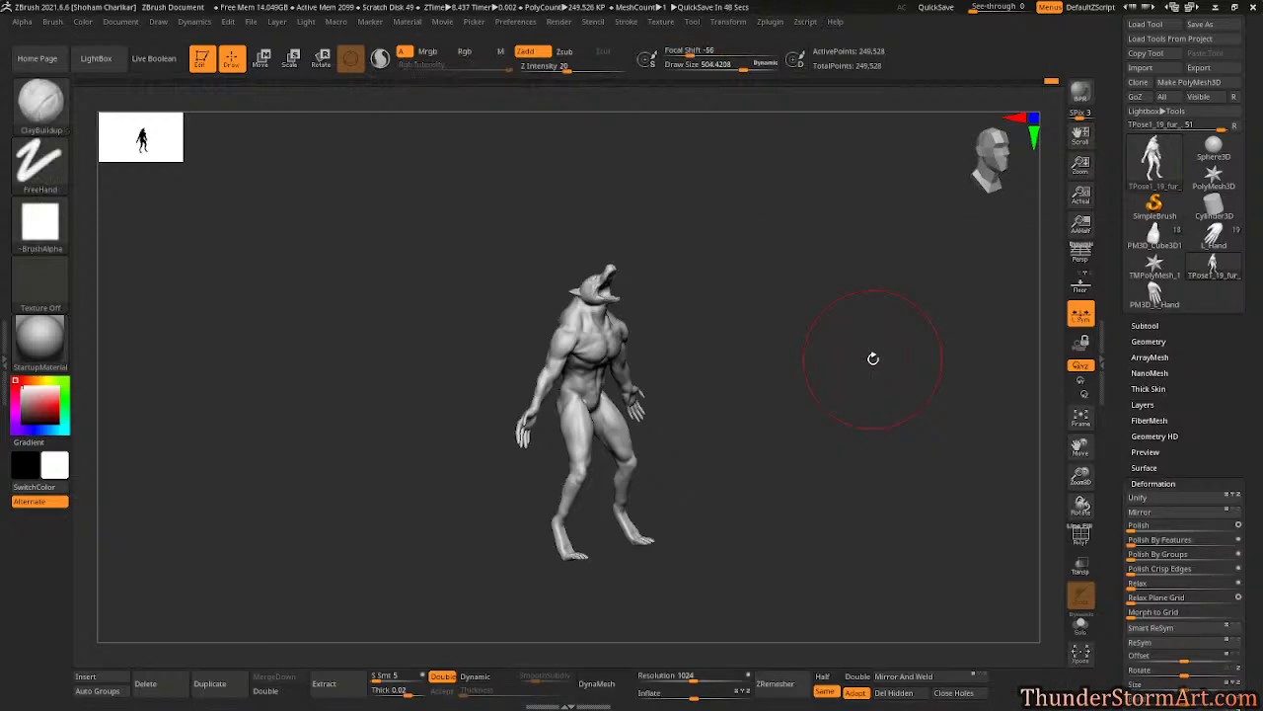
mouse_move(781, 351)
left_mouse_down("alt")
mouse_move(797, 285)
mouse_move(863, 369)
mouse_move(843, 311)
mouse_move(947, 300)
left_mouse_up("alt")
key("s")
key("s")
left_click_drag(846, 322, 900, 335)
key("s")
left_click_drag(813, 361, 795, 361)
left_click_drag(681, 395, 713, 376)
key("b")
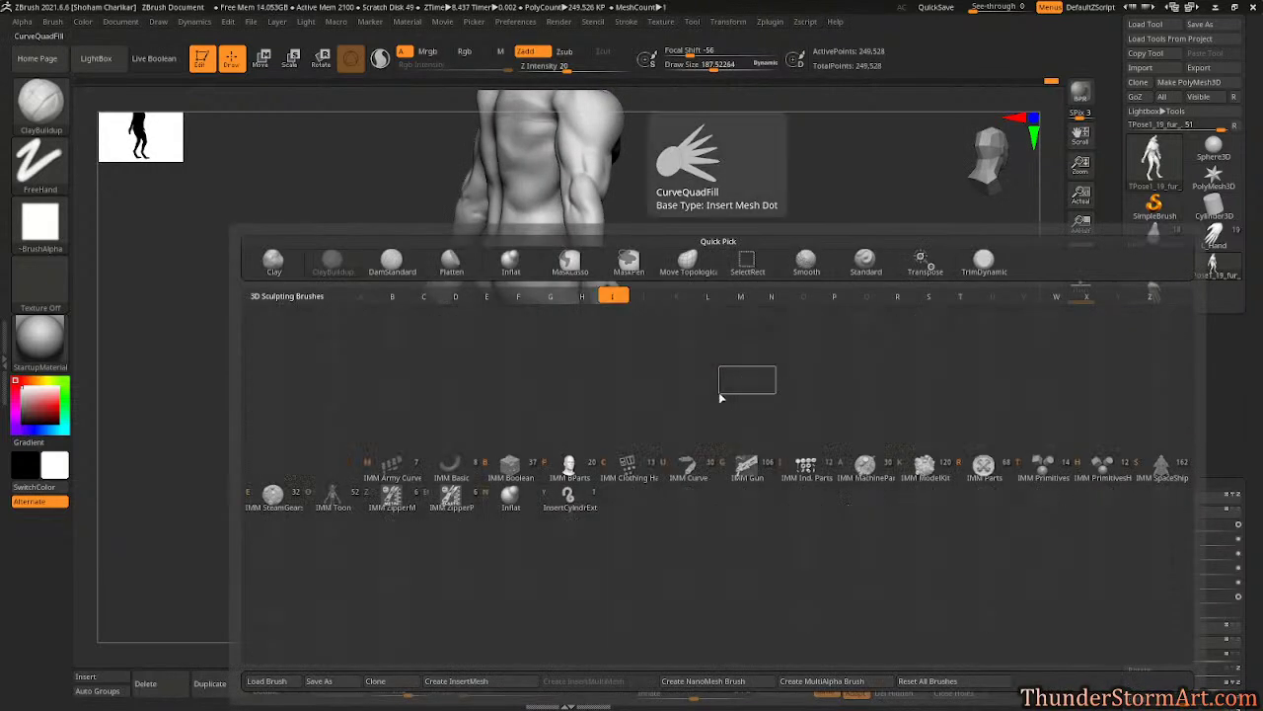
key("i")
key("n")
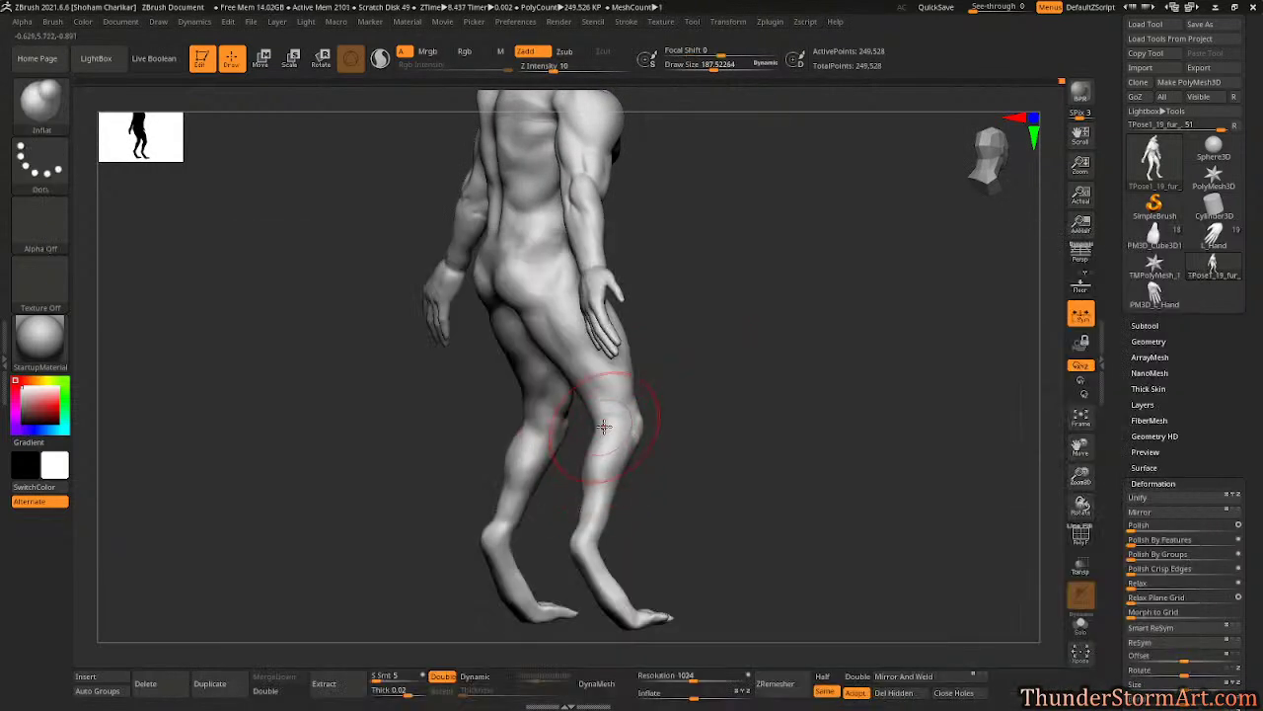
mouse_move(735, 406)
left_mouse_down()
mouse_move(773, 404)
mouse_move(606, 451)
left_mouse_up()
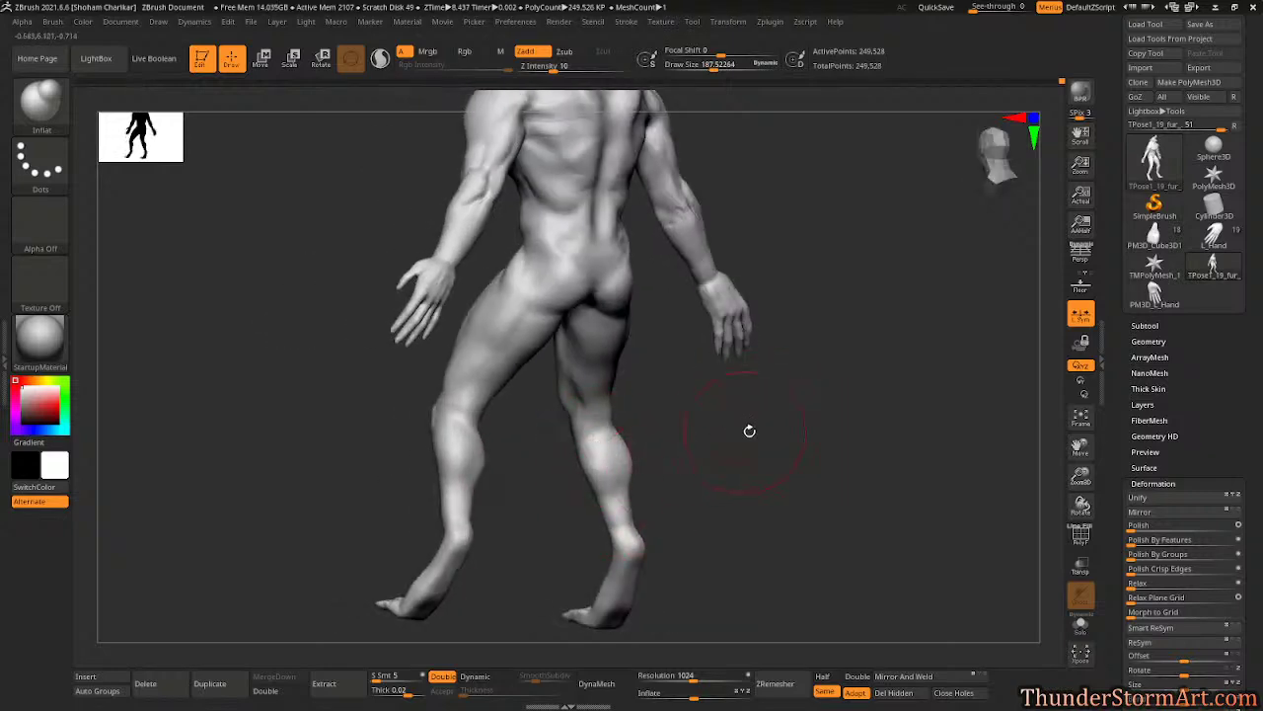
left_click_drag(747, 431, 665, 509)
- Adjust the profile of the lower legs with Move Topological at a draw size of about 162, and smooth the ankles
key("f")
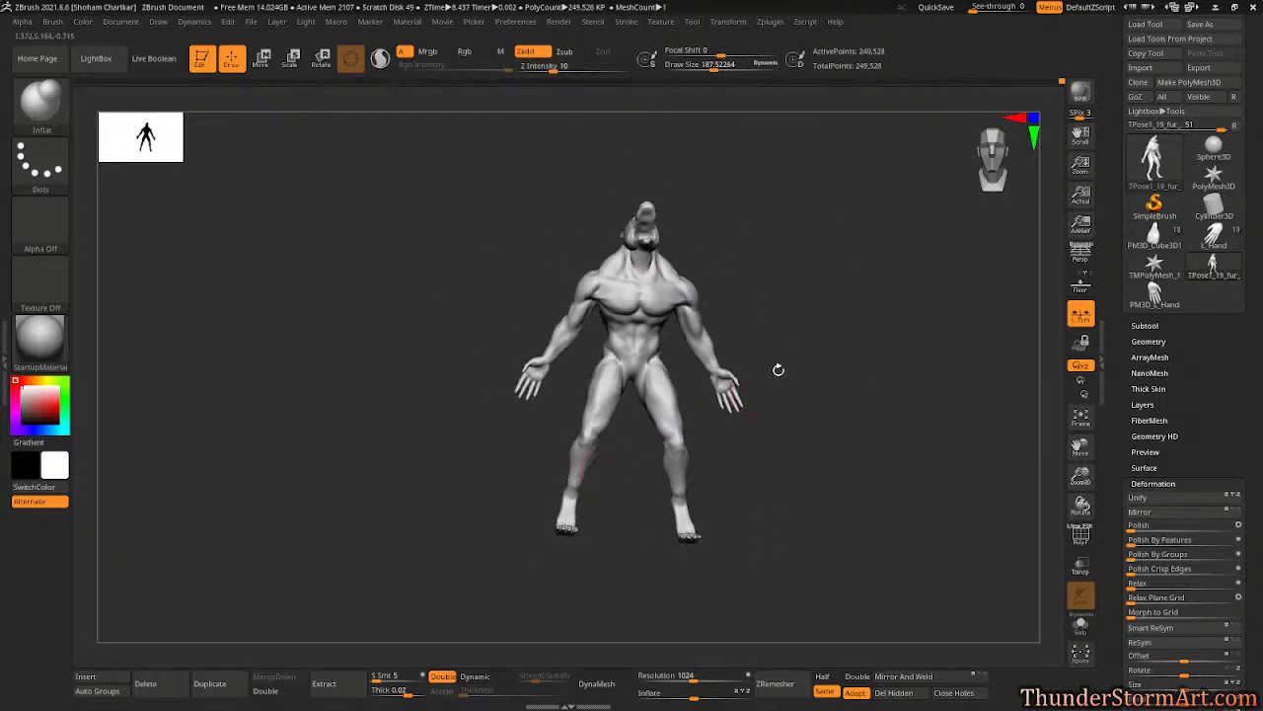
left_click_drag(779, 366, 808, 310)
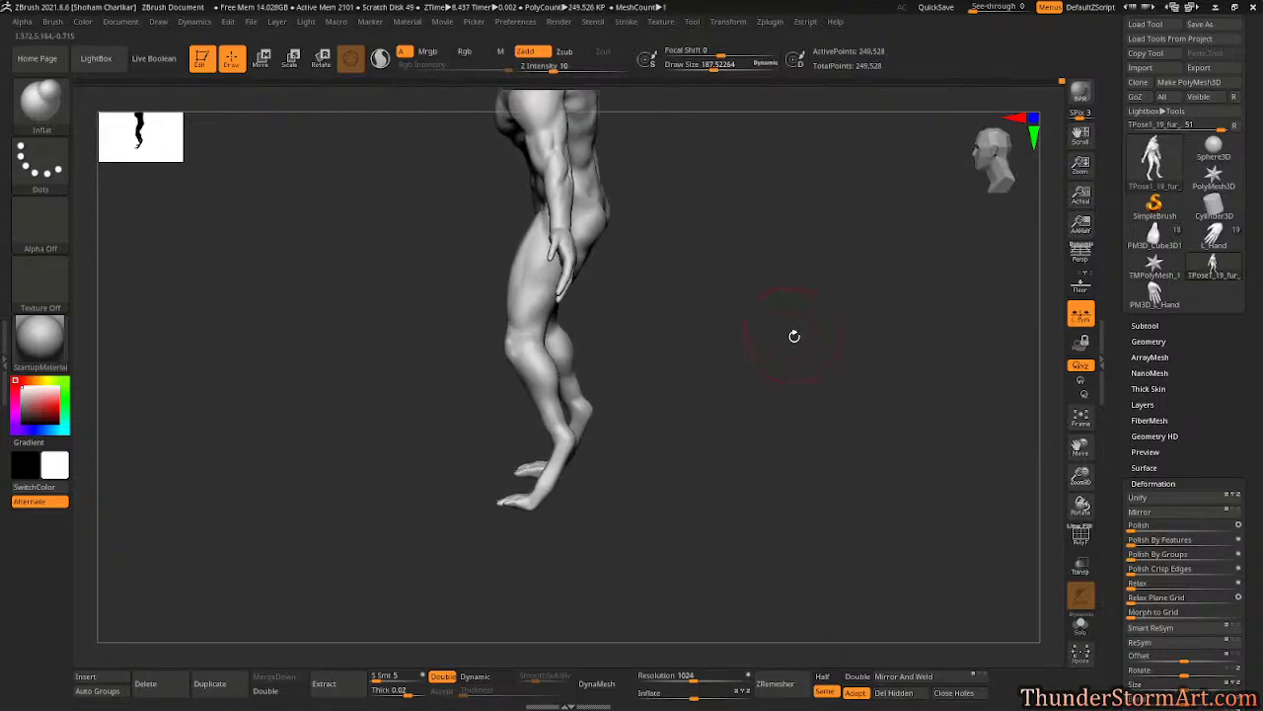
key("b")
key("m")
key("t")
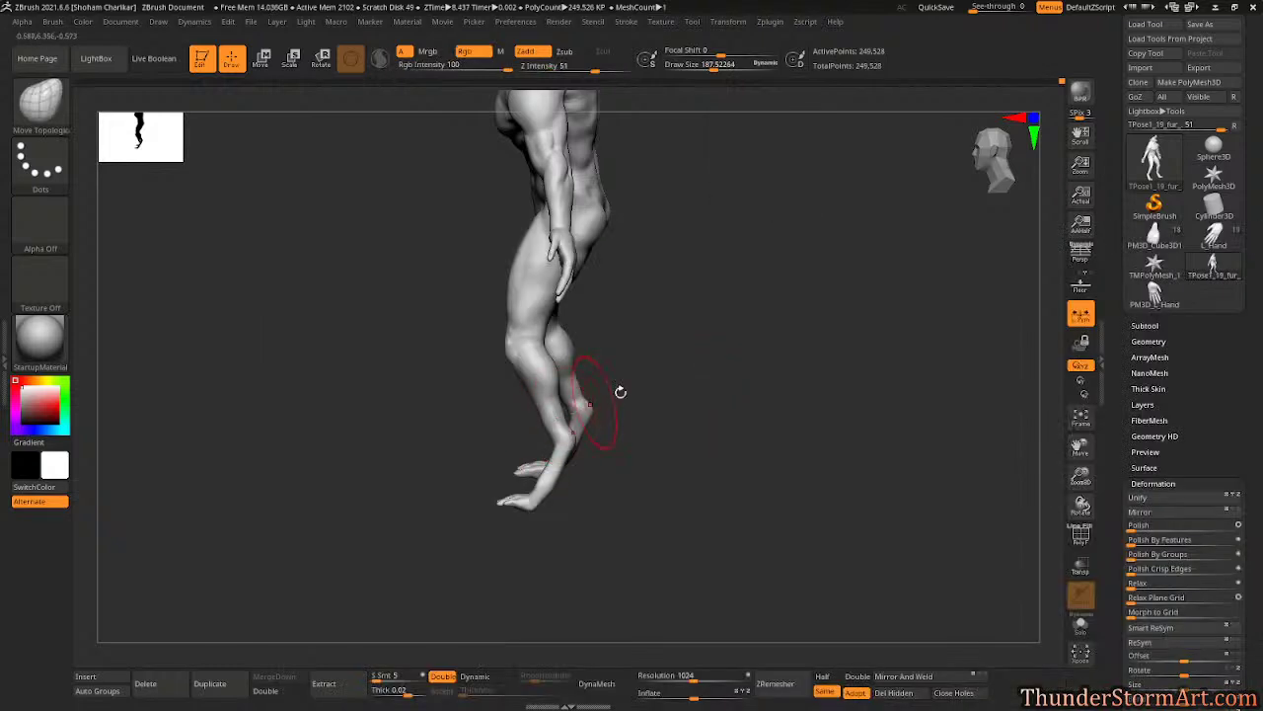
key("s")
left_click(648, 380)
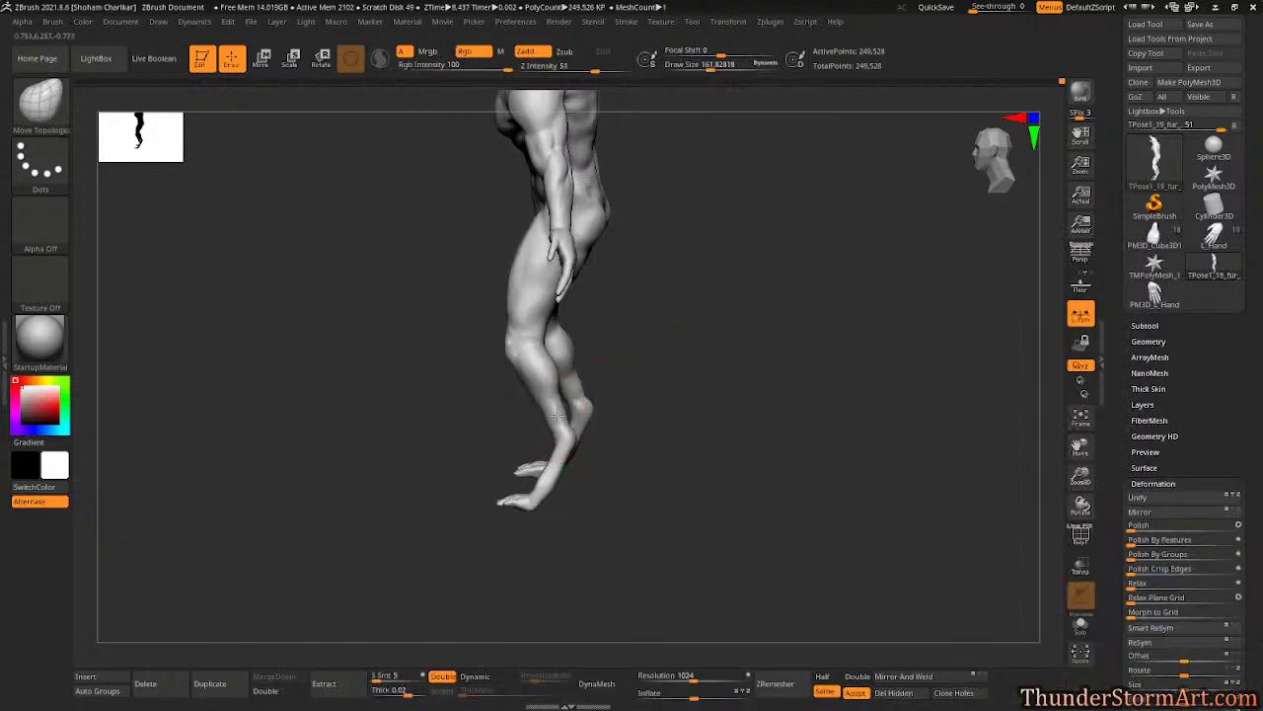
mouse_move(606, 375)
left_mouse_down("shift")
mouse_move(677, 333)
mouse_move(536, 428)
mouse_move(668, 349)
mouse_move(612, 362)
left_mouse_up("shift")
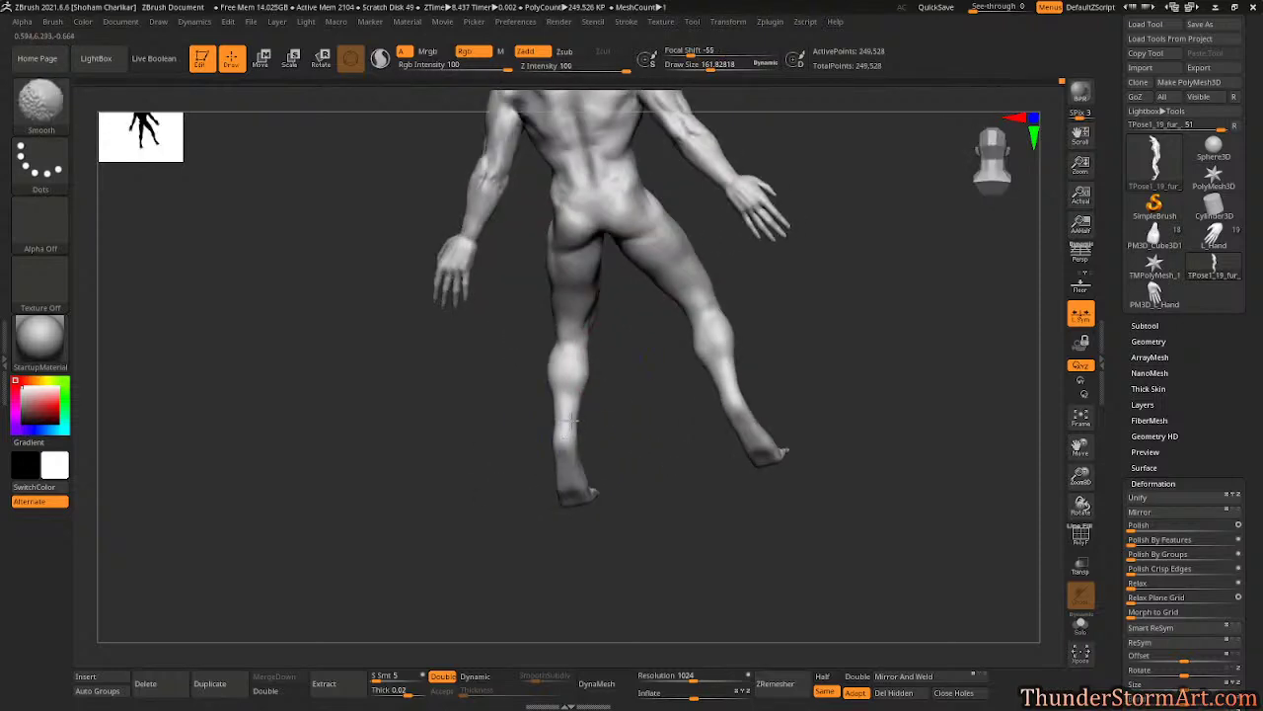
- Switch to the DamStandard brush and set its focal shift to -22 and Z Intensity to 8
mouse_move(837, 311)
left_mouse_down()
mouse_move(753, 395)
mouse_move(773, 369)
mouse_move(753, 369)
mouse_move(793, 437)
mouse_move(786, 390)
left_mouse_up()
key("b")
key("d")
key("s")
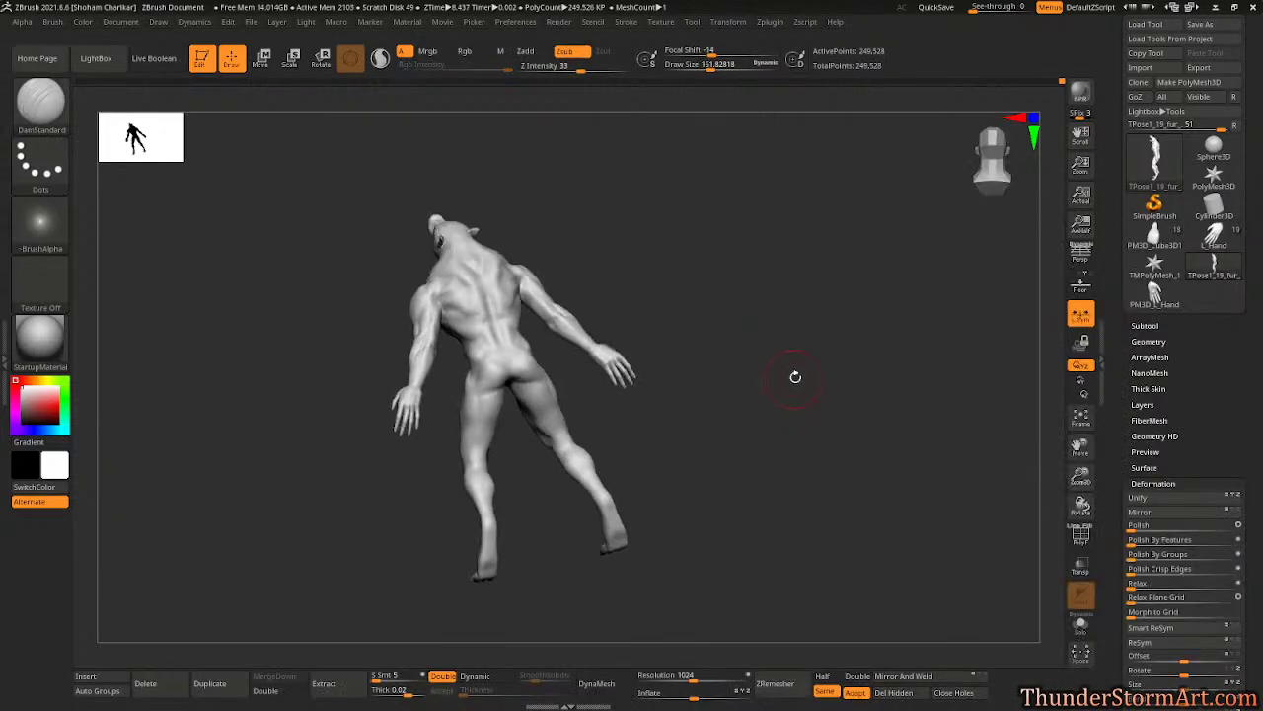
left_click_drag(809, 348, 814, 357)
key("o")
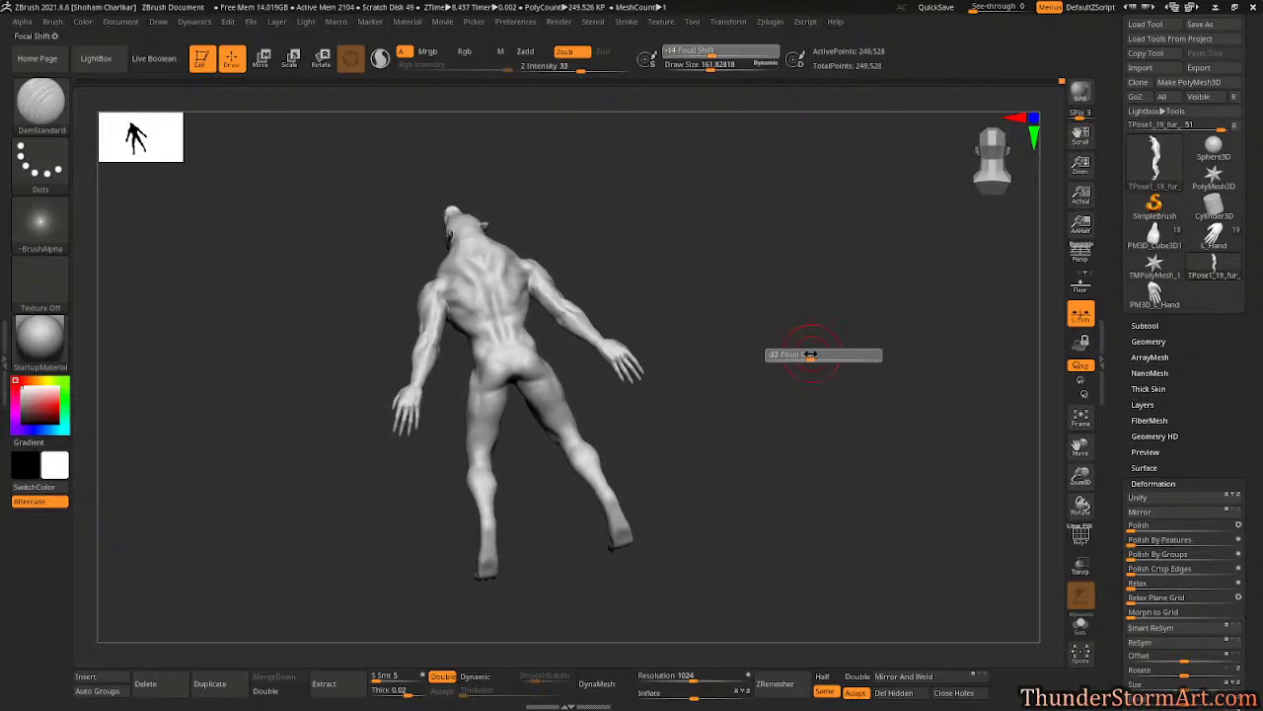
left_click(810, 355)
key("u")
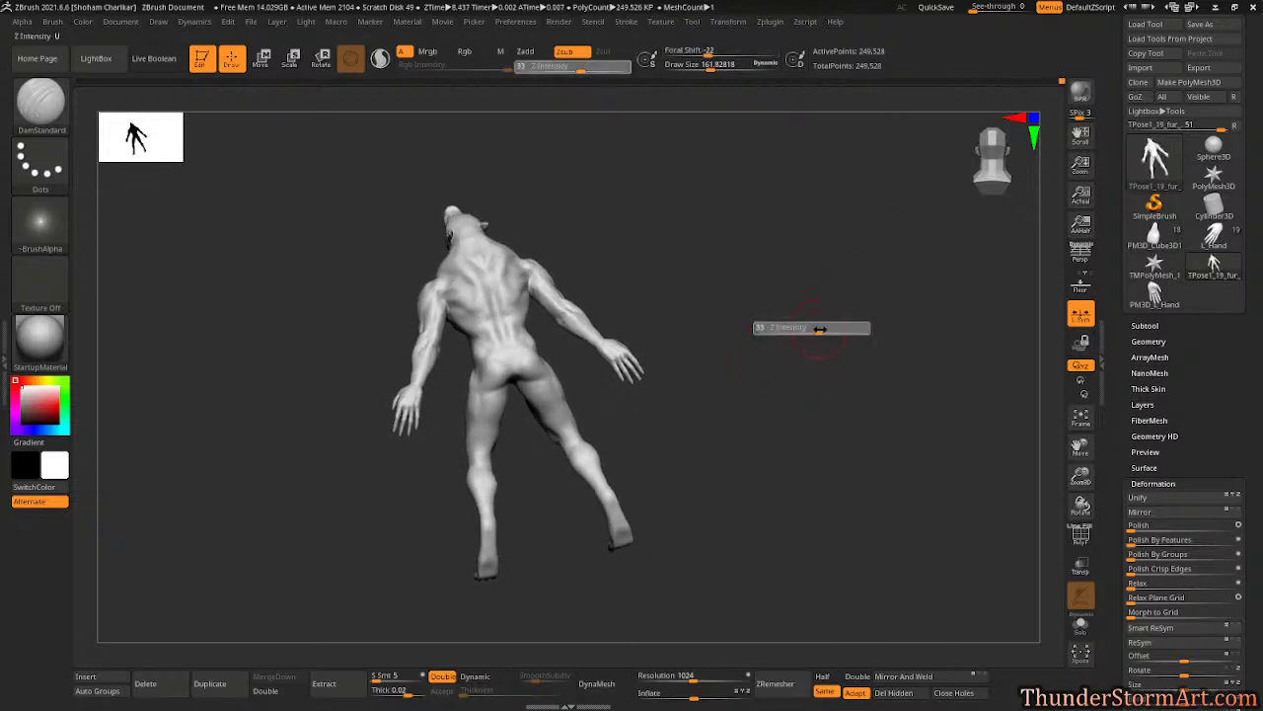
left_click_drag(790, 334, 657, 409)
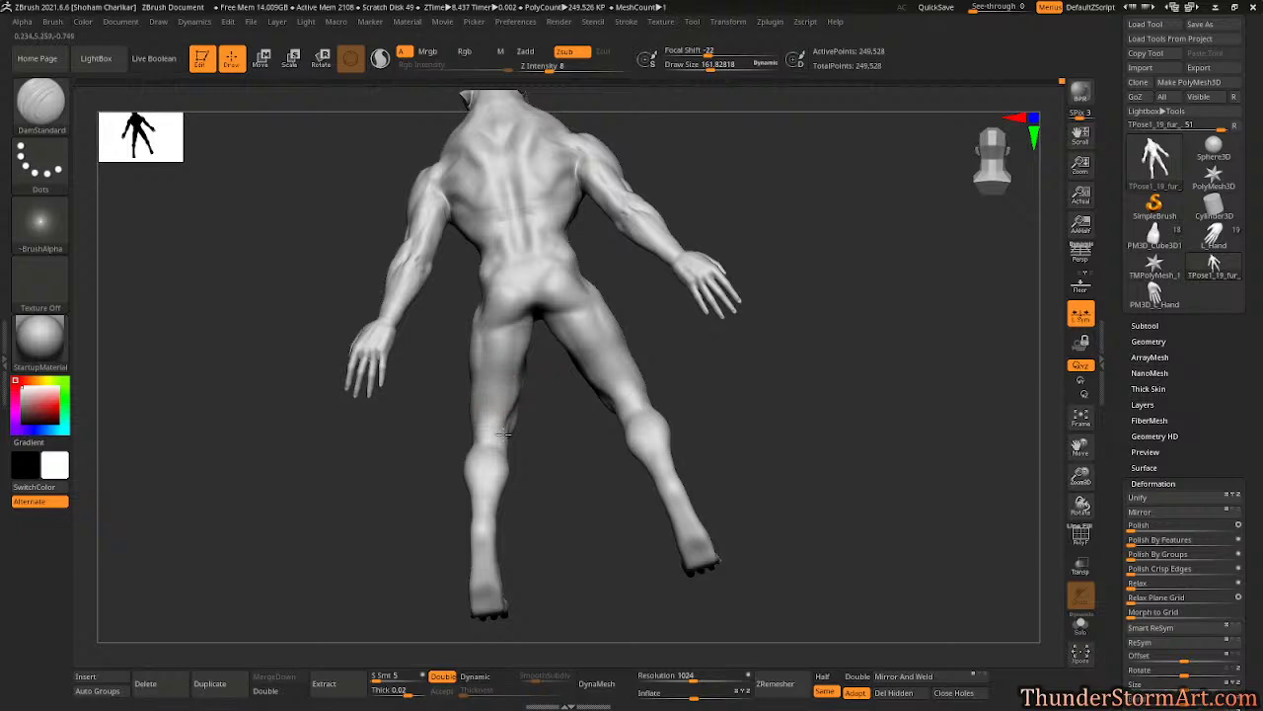
- Carve shallow grooves down the backs of the thighs to the knees with DamStandard at a draw size of about 96
right_click_drag(511, 403, 542, 460)
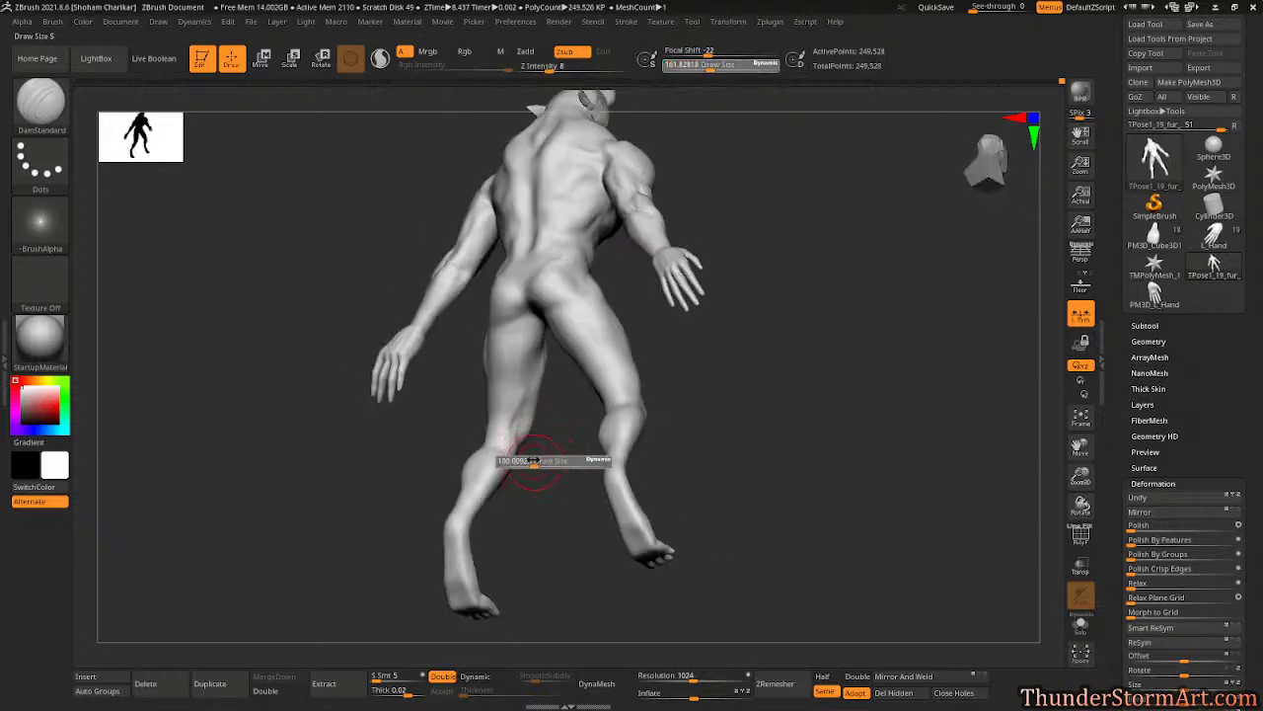
key("shift")
mouse_move(507, 352)
right_mouse_down()
mouse_move(573, 502)
mouse_move(550, 432)
right_mouse_up()
left_click_drag(520, 331, 521, 342)
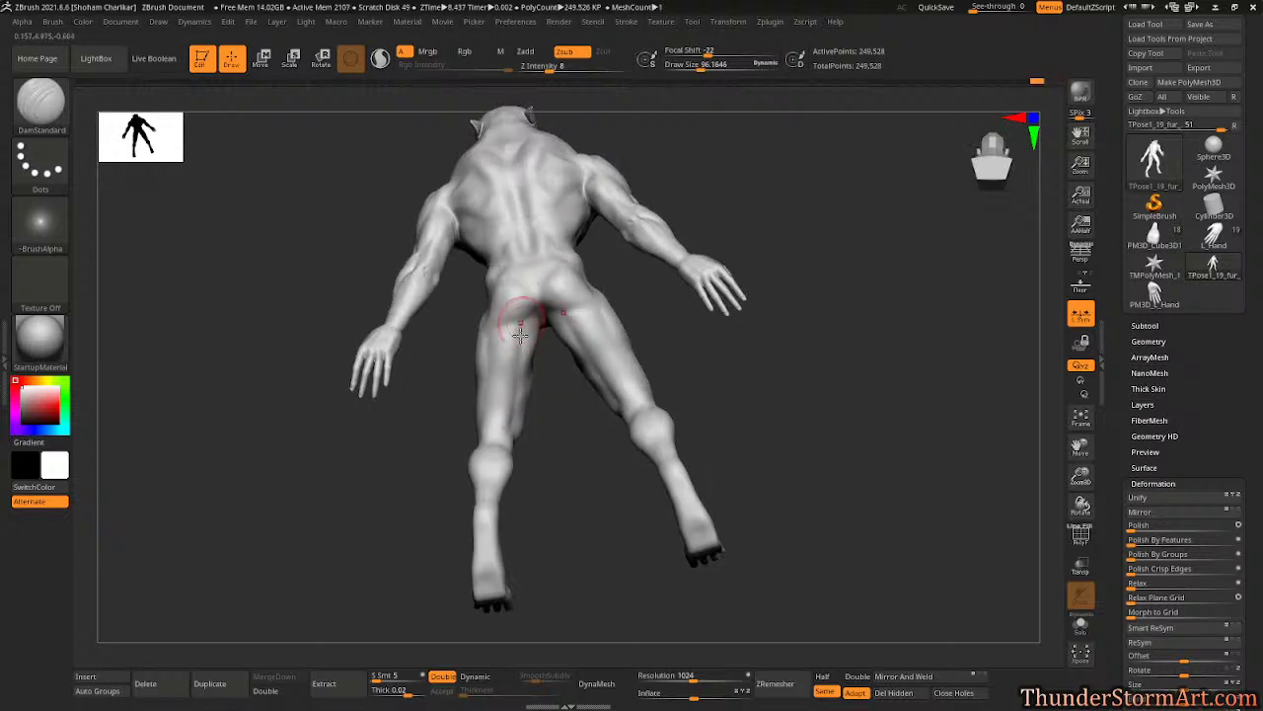
mouse_move(518, 299)
right_mouse_down()
mouse_move(536, 411)
mouse_move(495, 443)
right_mouse_up()
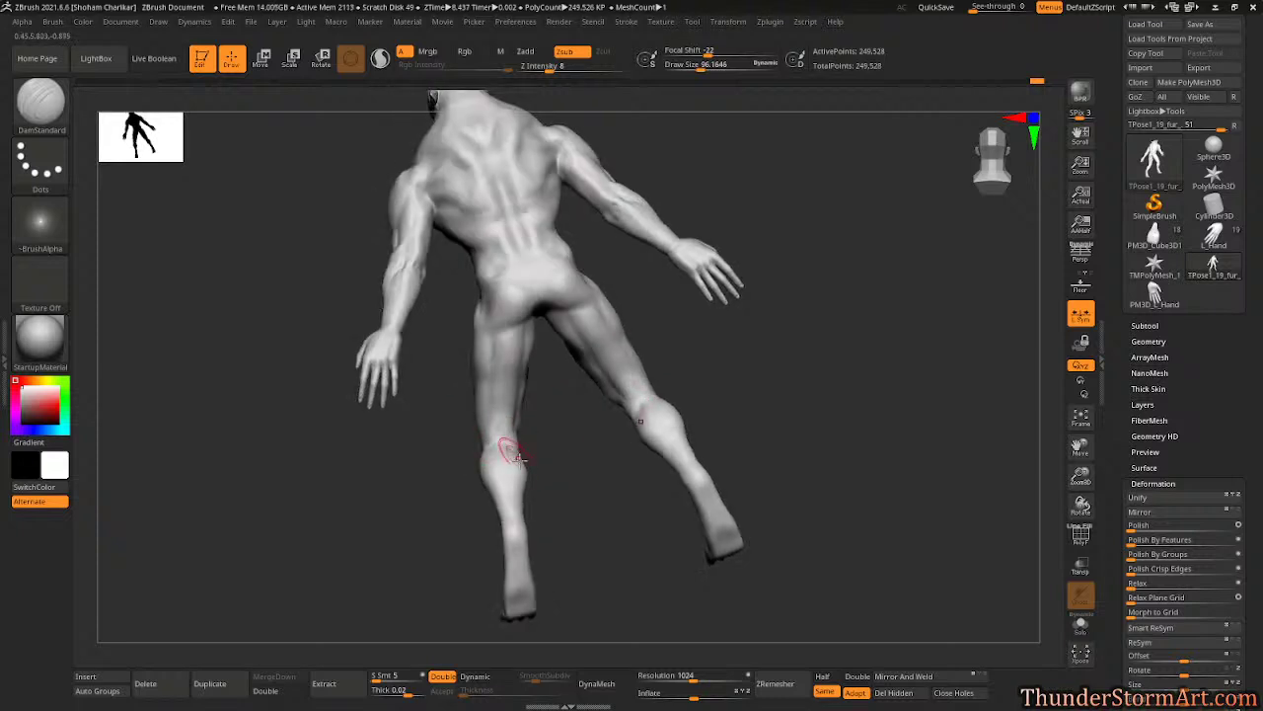
right_click_drag(514, 454, 545, 454)
- Build up the hamstrings on the backs of the thighs with ClayBuildup at a draw size of about 129, and smooth them
key("b")
key("c")
key("b")
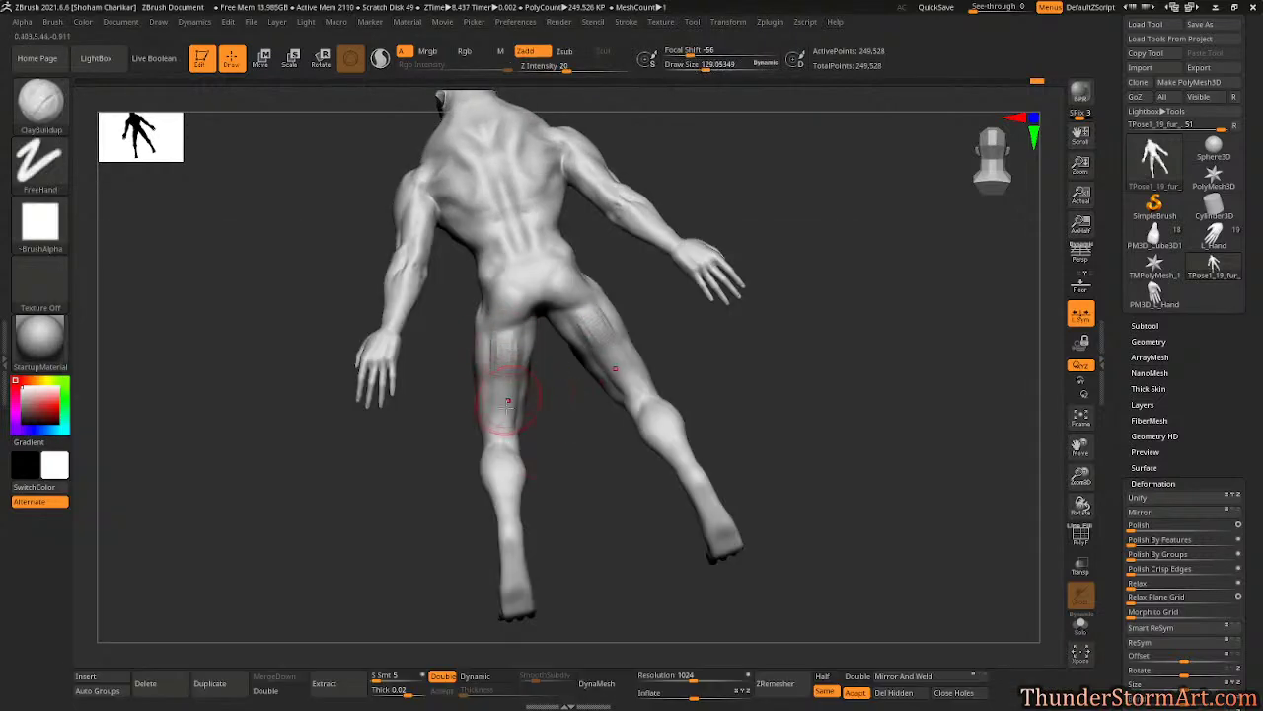
mouse_move(508, 402)
left_mouse_down()
mouse_move(488, 418)
mouse_move(503, 364)
mouse_move(510, 409)
left_mouse_up()
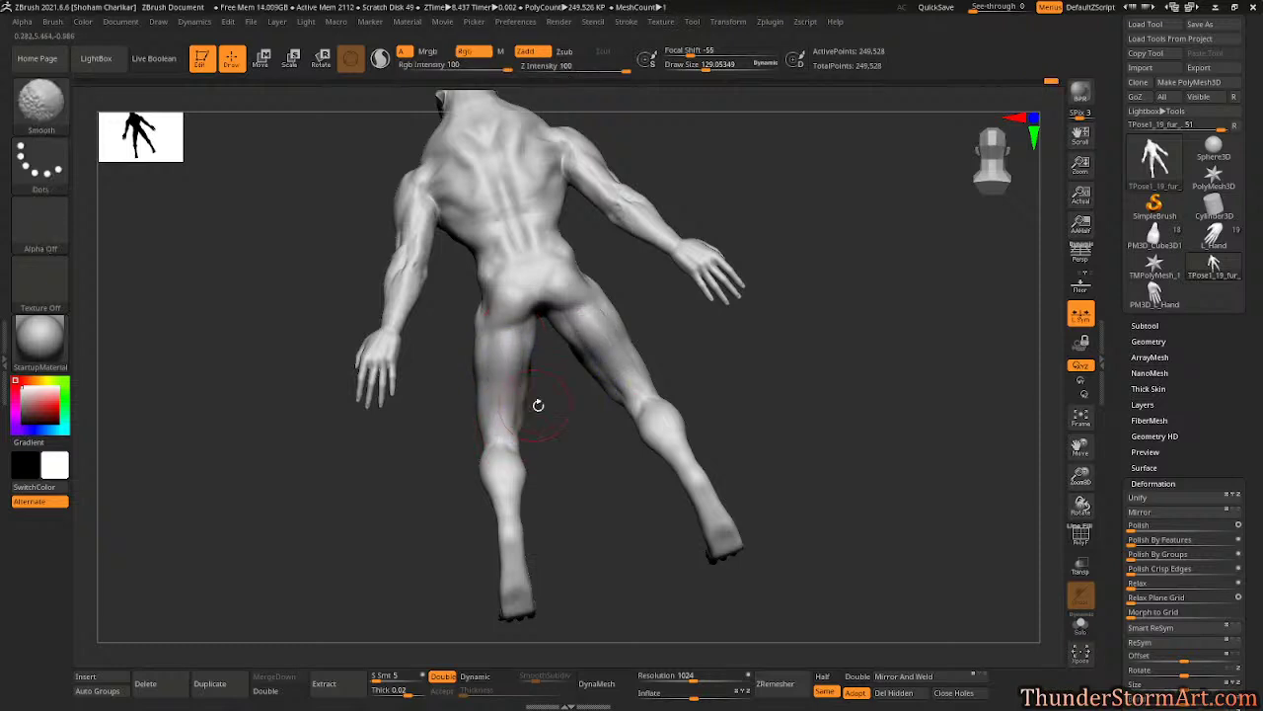
right_click_drag(538, 406, 498, 392)
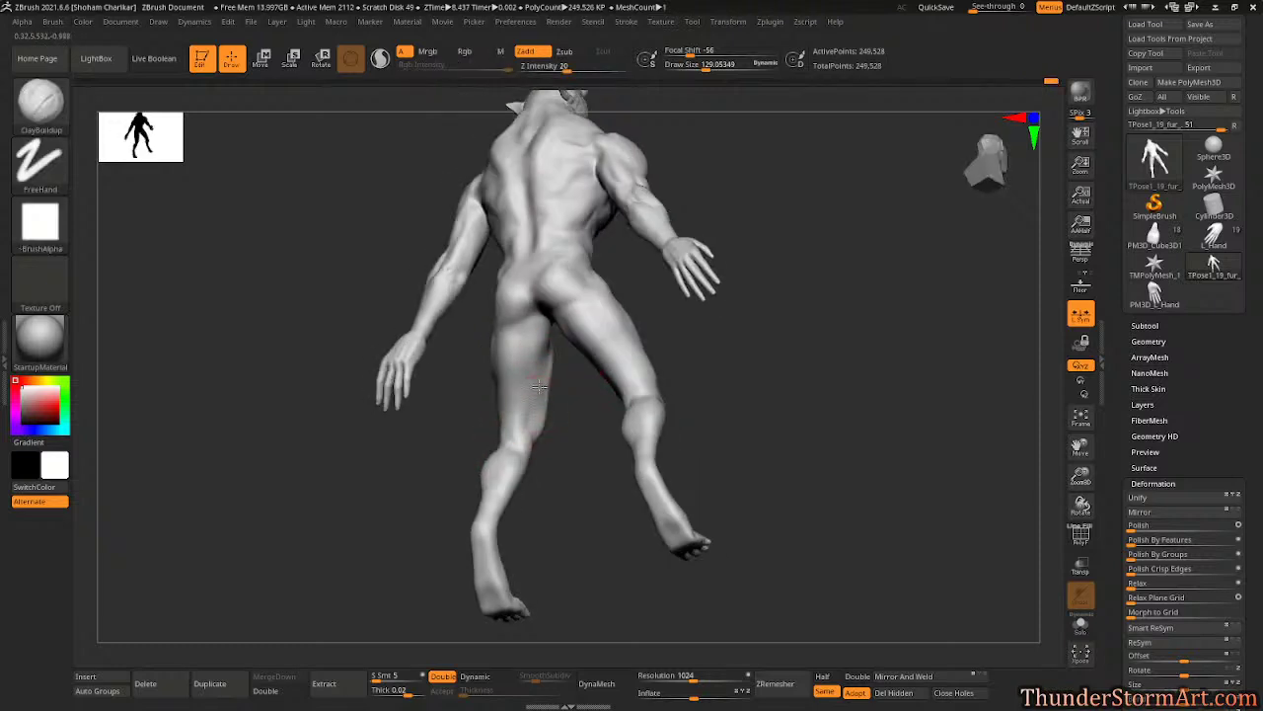
- Build up the hamstring tendons above the backs of the knees with ClayBuildup at a draw size of about 75, and smooth them
mouse_move(543, 419)
right_mouse_down()
mouse_move(465, 491)
mouse_move(586, 496)
mouse_move(573, 457)
mouse_move(549, 460)
mouse_move(533, 438)
right_mouse_up()
key("s")
left_click_drag(545, 462, 538, 462)
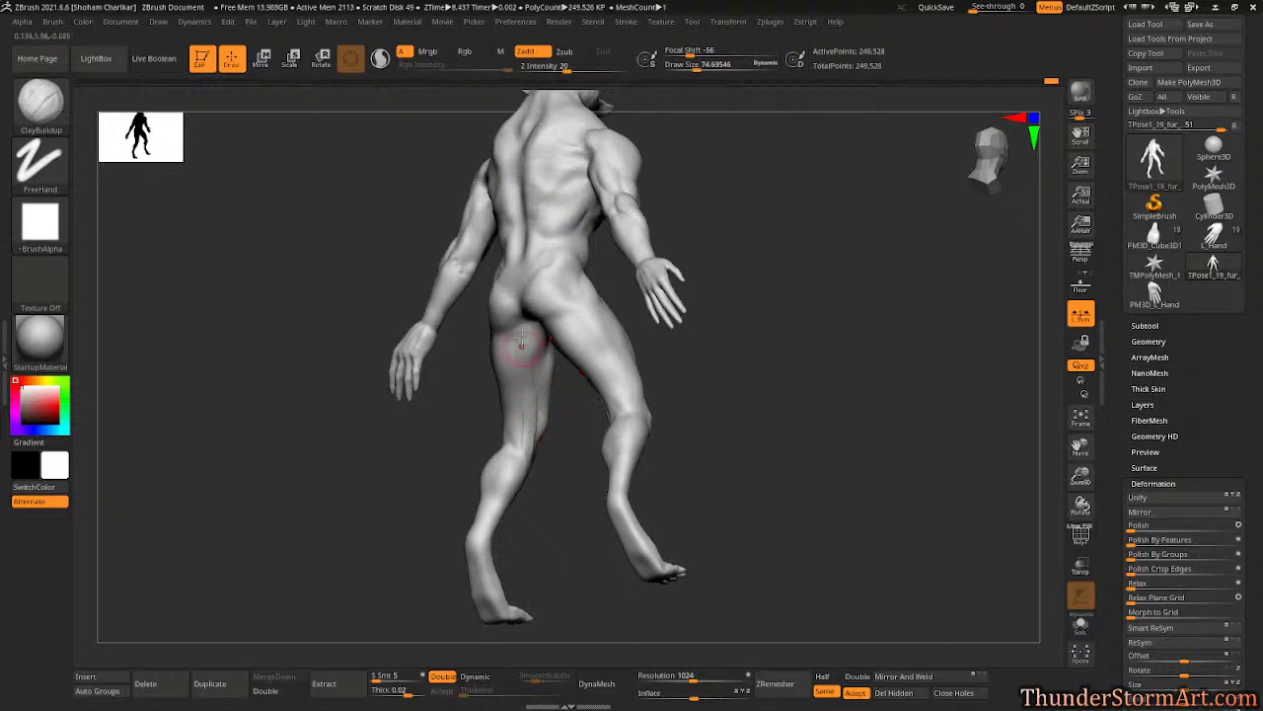
key("shift")
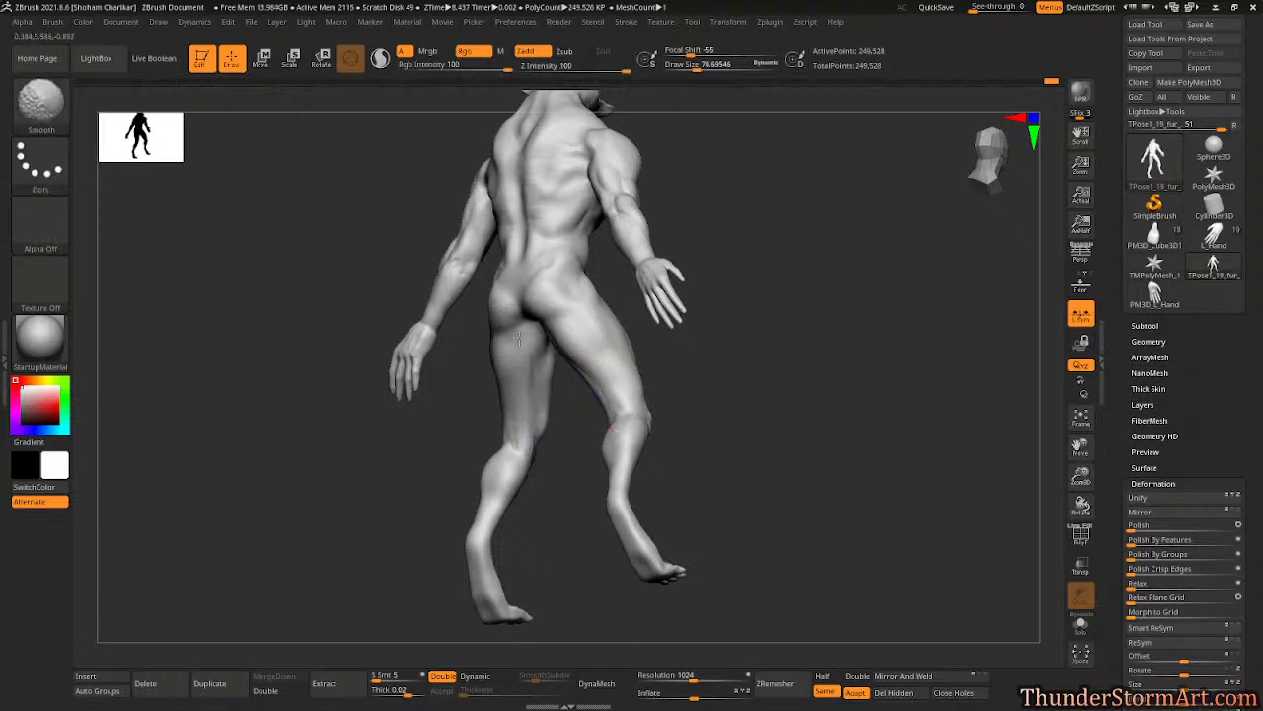
mouse_move(681, 395)
left_mouse_down()
mouse_move(779, 389)
mouse_move(770, 371)
mouse_move(805, 373)
left_mouse_up()
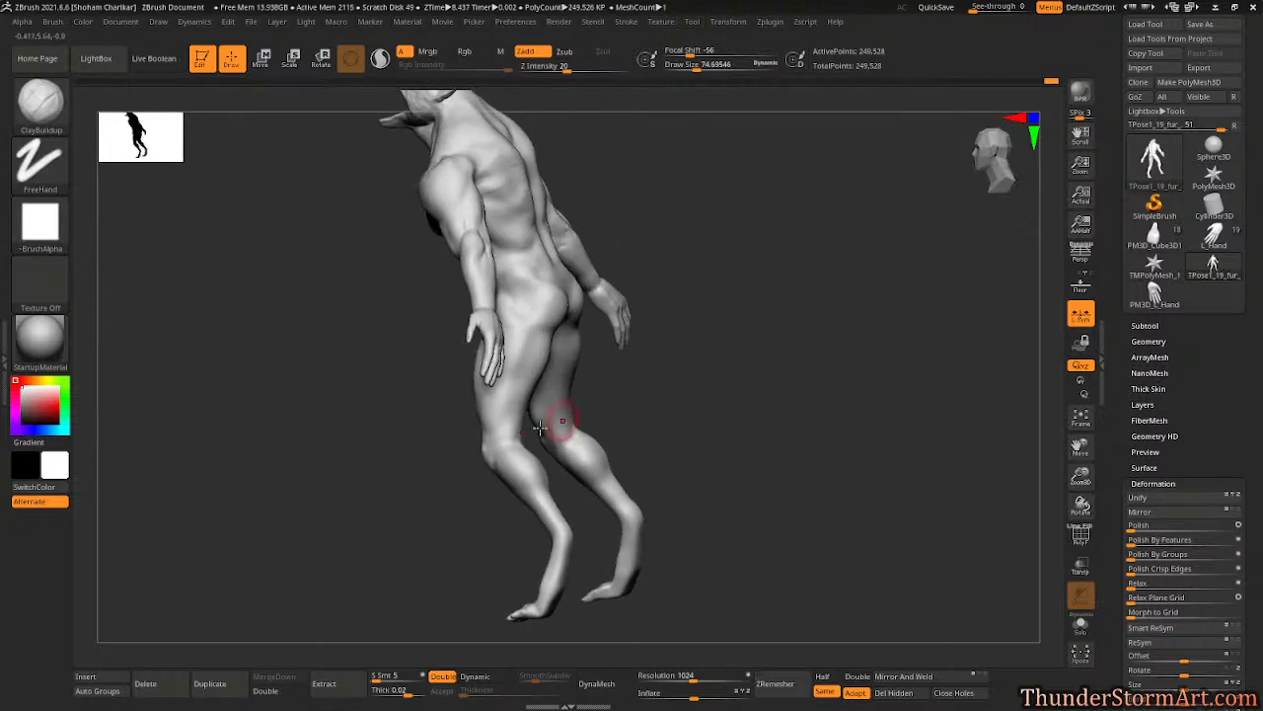
mouse_move(542, 464)
right_mouse_down()
mouse_move(451, 527)
mouse_move(513, 439)
right_mouse_up()
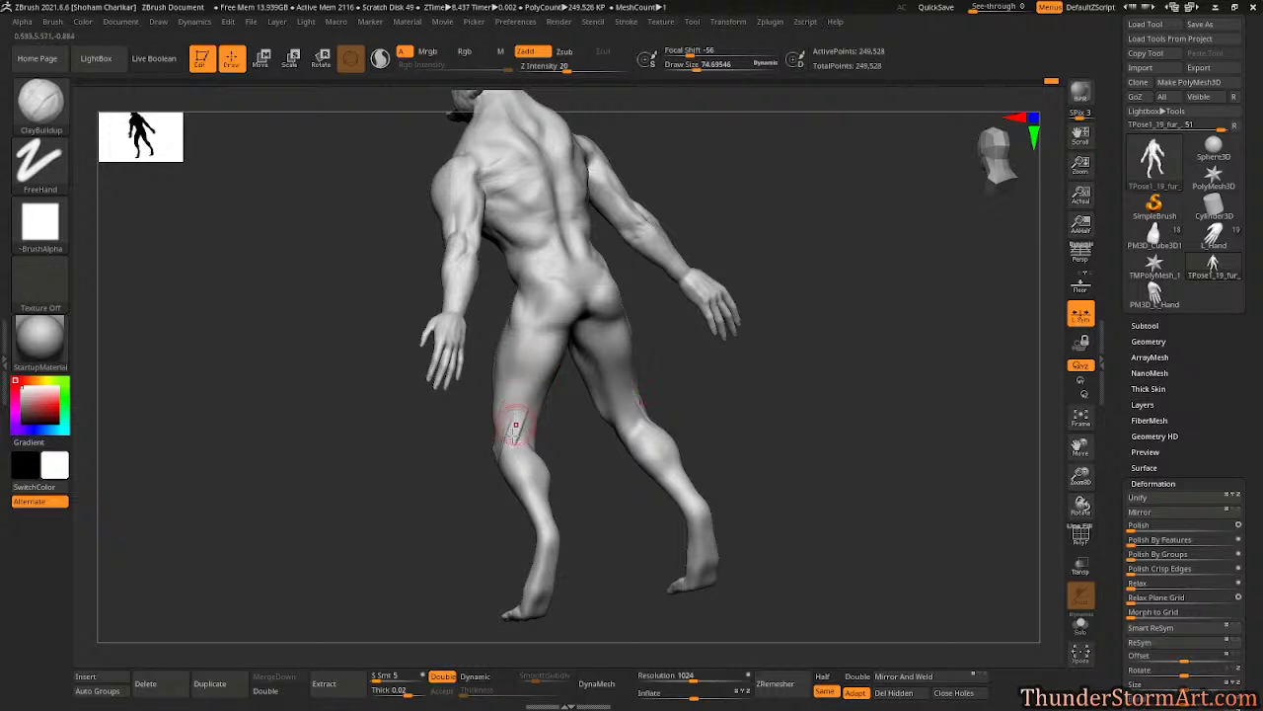
key("shift")
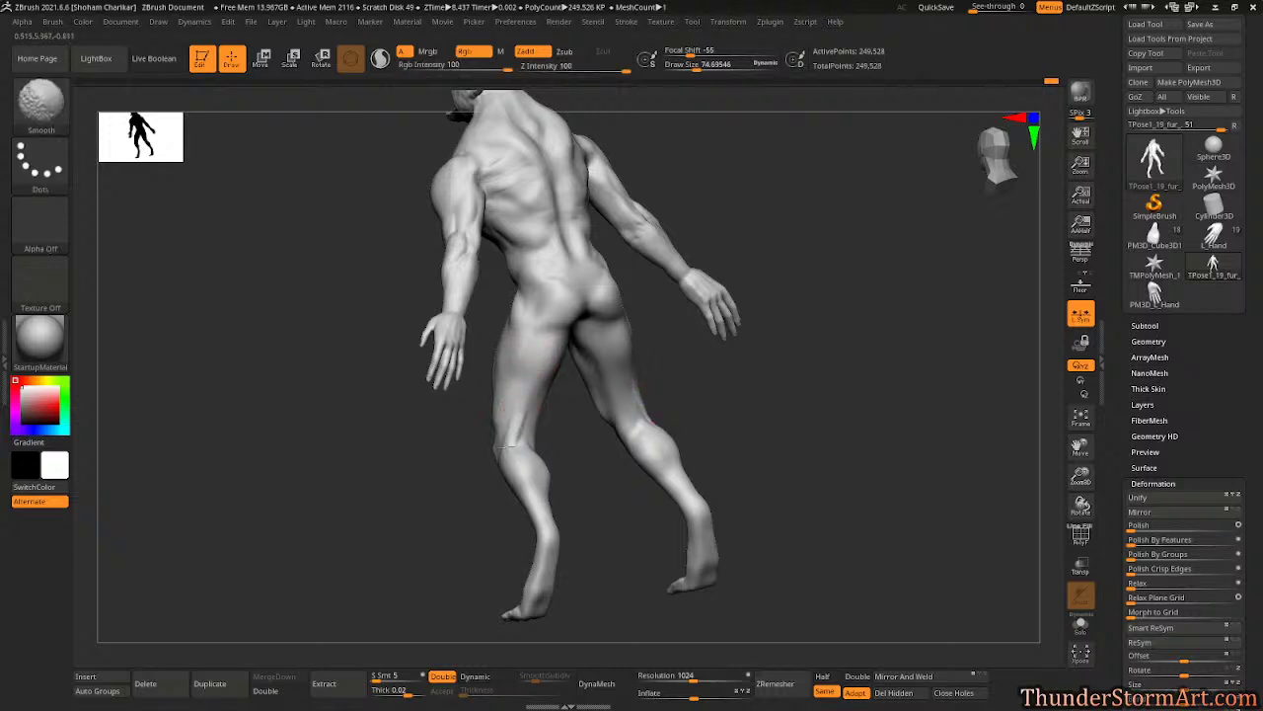
- Add muscle volume along the calves with ClayBuildup at a draw size of about 75, and smooth the forms toward the ankles
mouse_move(636, 449)
left_mouse_down()
mouse_move(581, 480)
mouse_move(590, 490)
mouse_move(650, 454)
mouse_move(599, 460)
mouse_move(643, 468)
mouse_move(589, 483)
mouse_move(582, 504)
mouse_move(617, 490)
mouse_move(570, 479)
mouse_move(547, 490)
mouse_move(592, 445)
left_mouse_up()
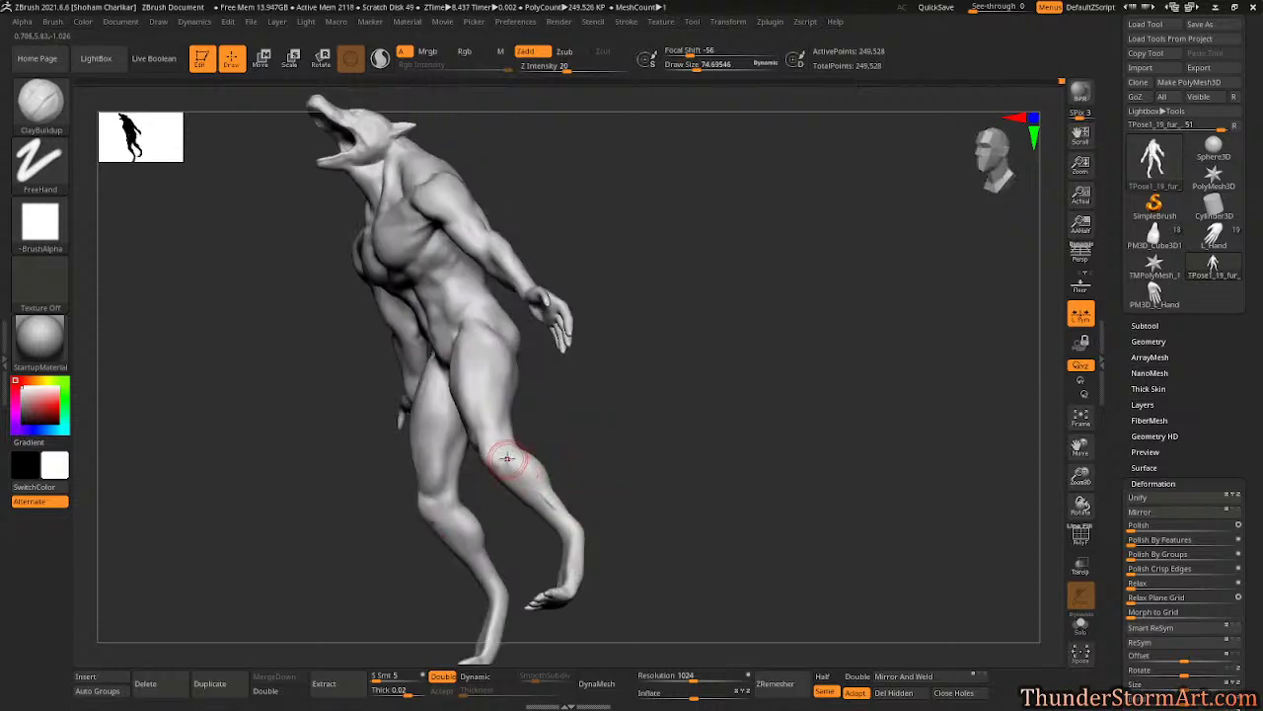
left_click_drag(506, 457, 559, 514)
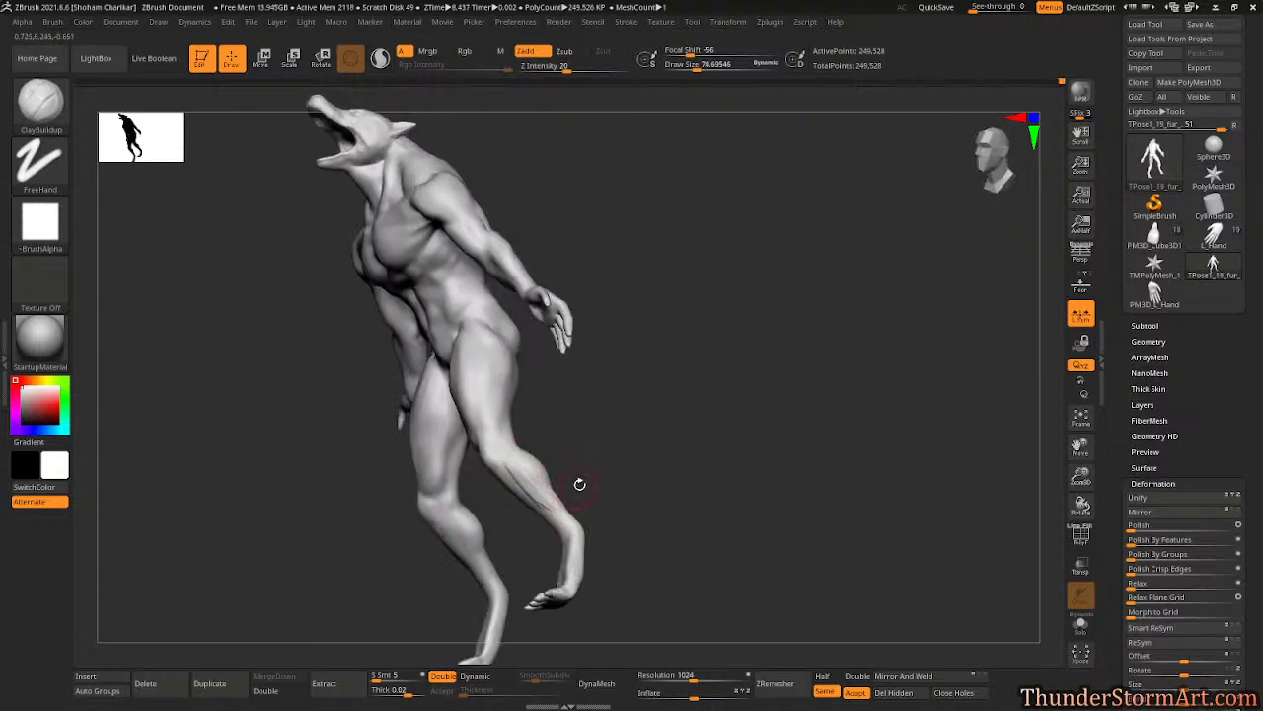
left_click_drag(508, 451, 528, 471)
key("shift")
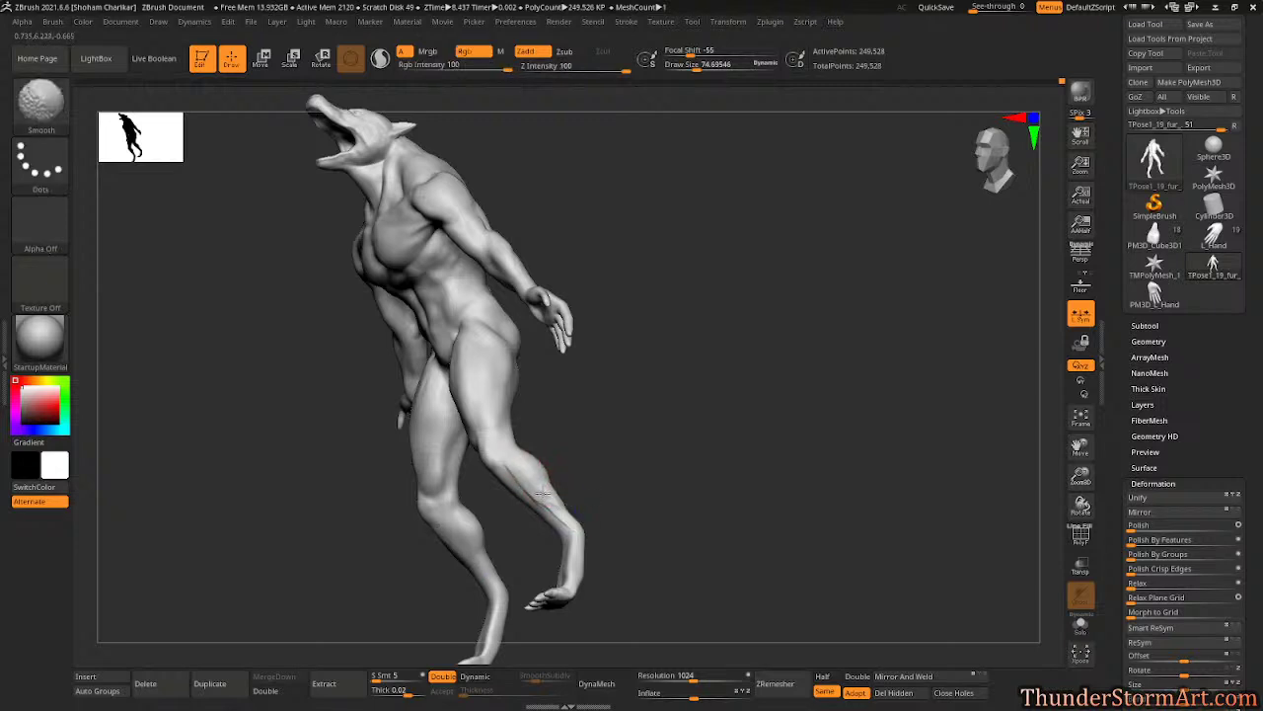
left_click_drag(581, 438, 578, 516)
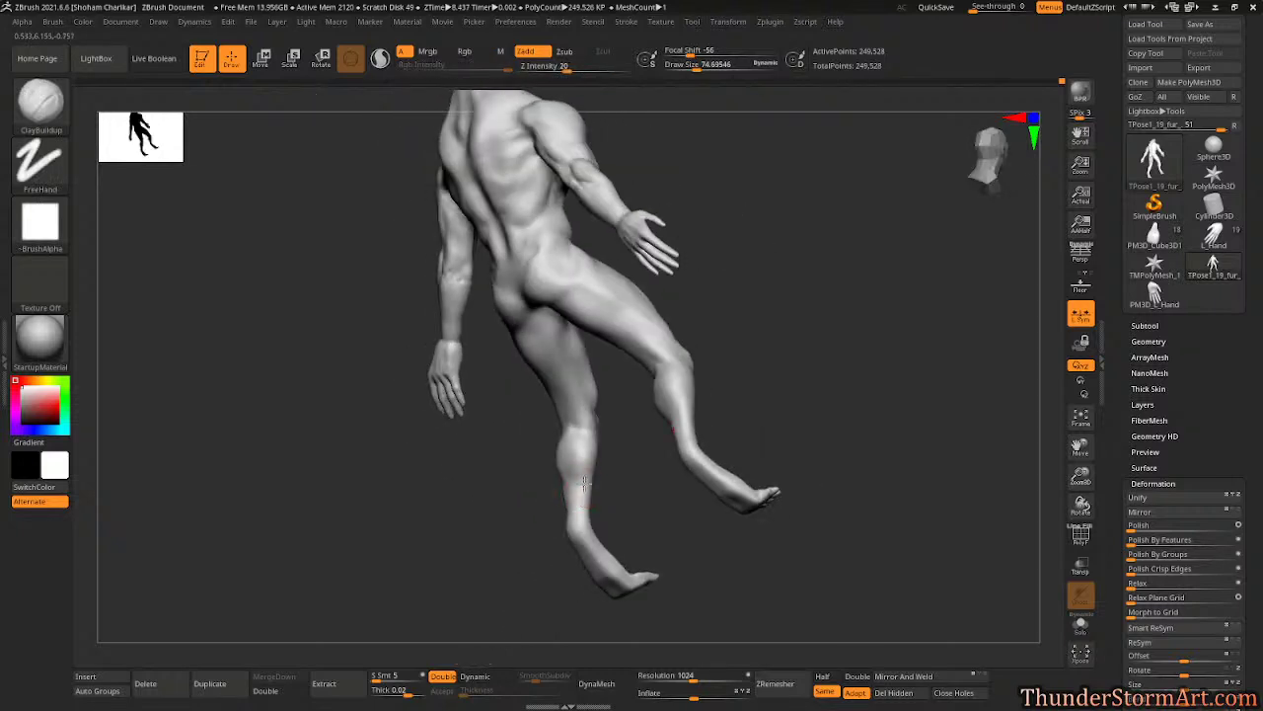
key("shift")
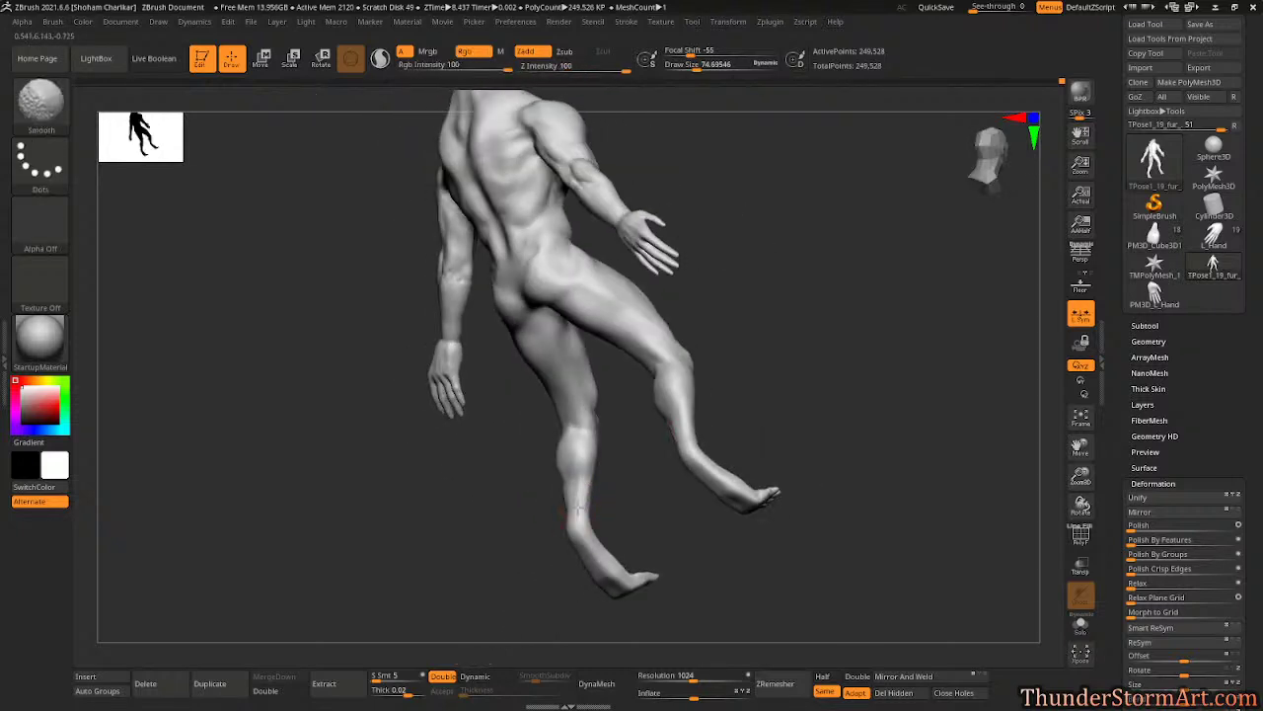
mouse_move(572, 510)
left_mouse_down()
mouse_move(592, 444)
mouse_move(671, 480)
left_mouse_up()
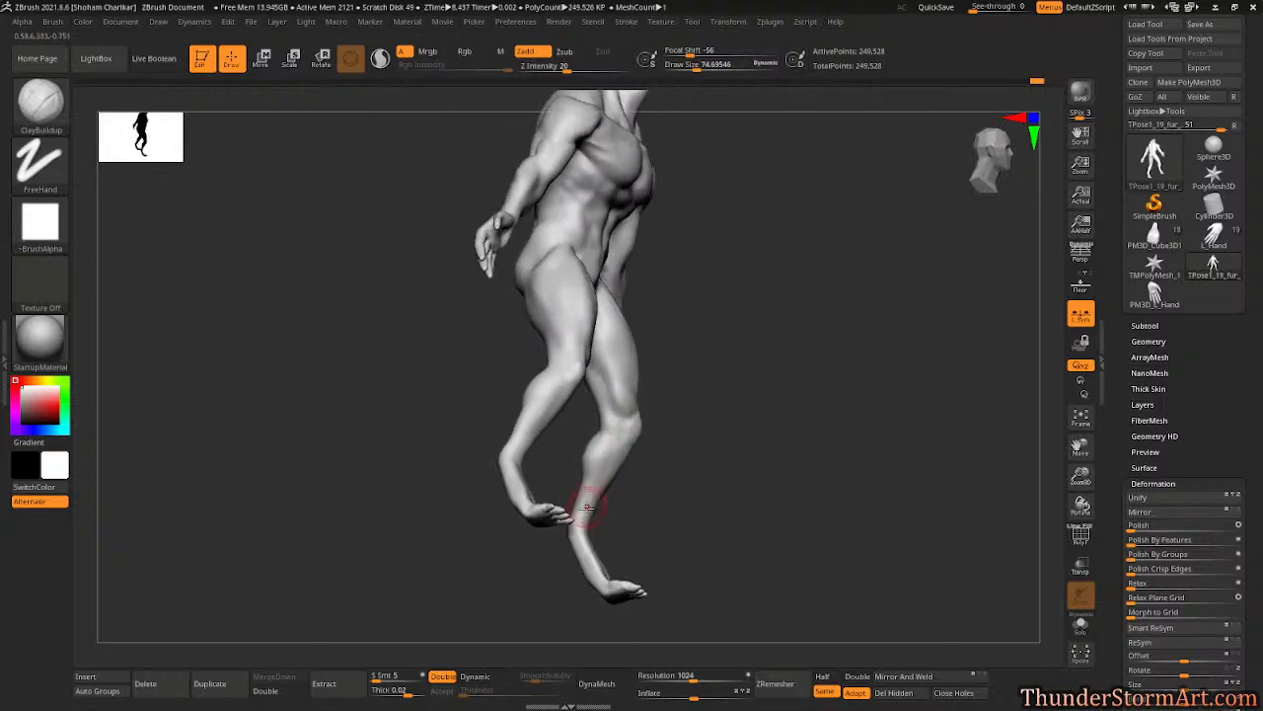
- Refine the inner shins and knees with ClayBuildup, reducing the draw size to about 35, and smooth the strokes
mouse_move(587, 507)
left_mouse_down()
mouse_move(609, 460)
mouse_move(599, 486)
left_mouse_up()
mouse_move(615, 439)
left_mouse_down("shift")
mouse_move(584, 499)
mouse_move(643, 446)
mouse_move(671, 501)
mouse_move(685, 460)
mouse_move(697, 465)
mouse_move(687, 476)
mouse_move(624, 466)
mouse_move(665, 426)
mouse_move(691, 443)
mouse_move(632, 424)
mouse_move(634, 439)
mouse_move(756, 369)
mouse_move(619, 422)
mouse_move(612, 444)
left_mouse_up("shift")
key("s")
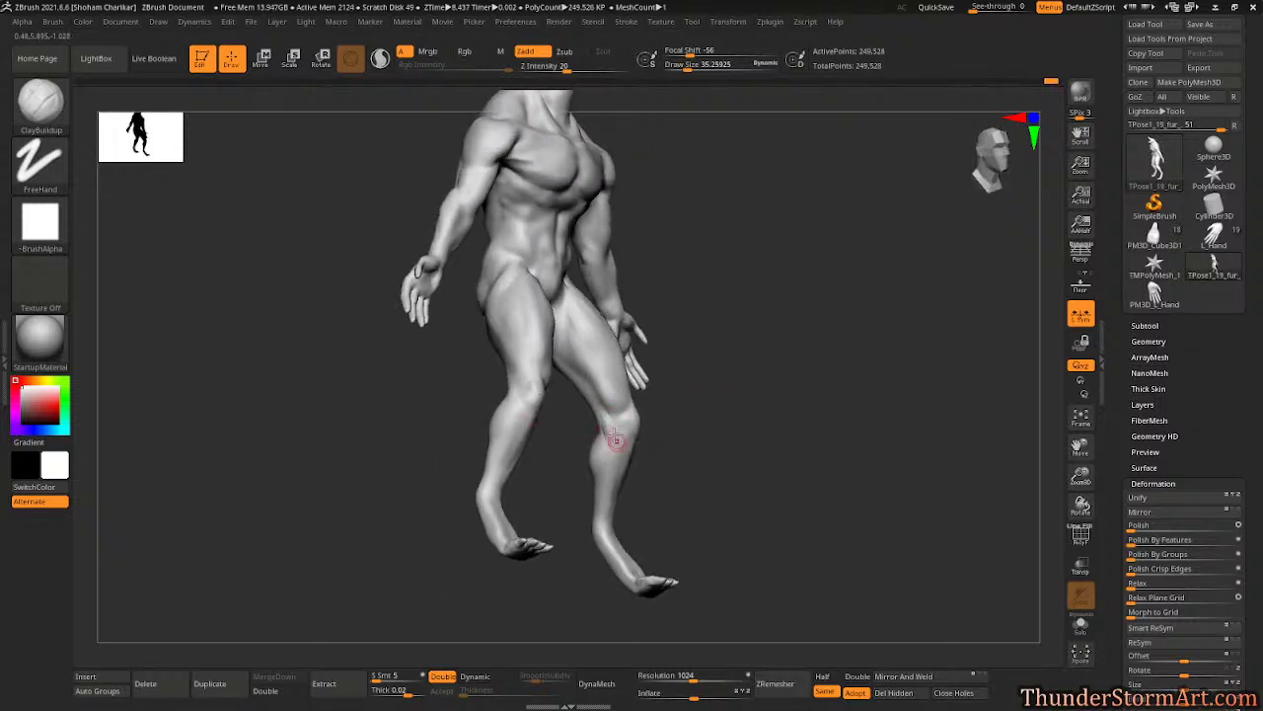
key("shift")
- Define the inner and front thigh muscles up to the groin with ClayBuildup at a draw size of about 35, and smooth them
mouse_move(766, 324)
left_mouse_down("alt")
mouse_move(701, 307)
mouse_move(707, 341)
mouse_move(747, 270)
mouse_move(778, 263)
mouse_move(809, 316)
mouse_move(797, 286)
mouse_move(810, 257)
mouse_move(688, 313)
left_mouse_up("alt")
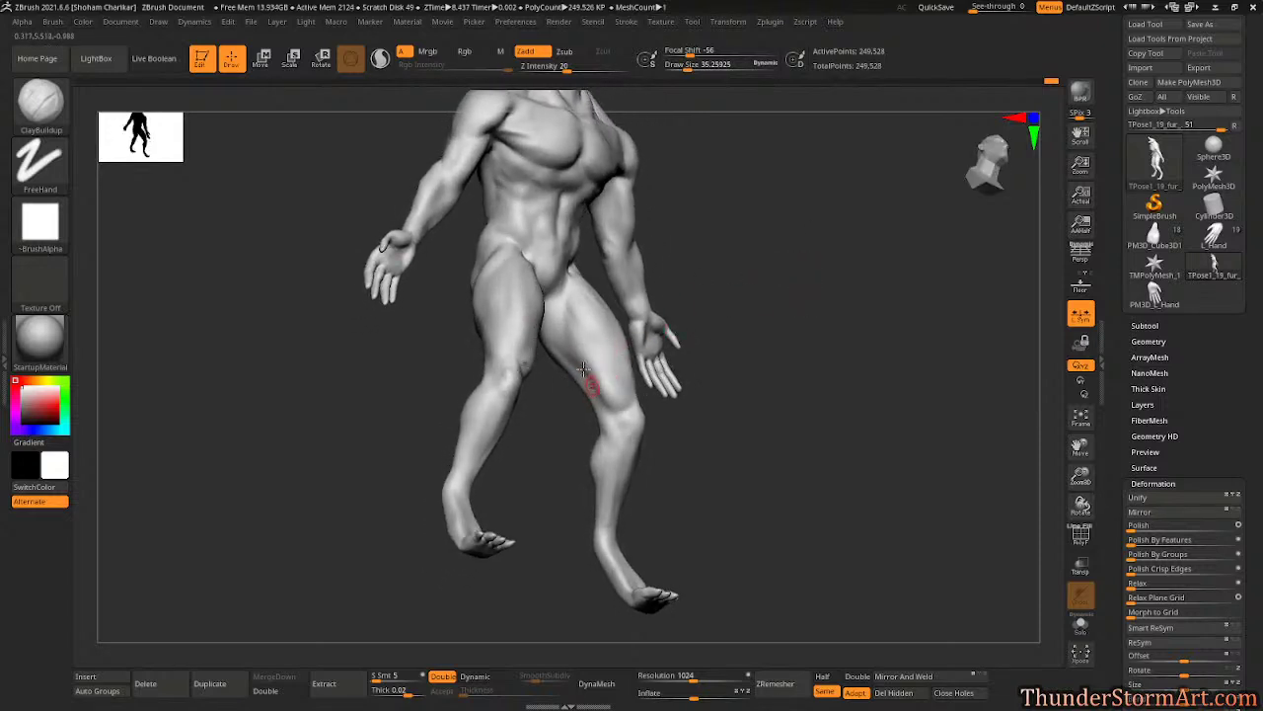
left_click_drag(585, 368, 573, 291)
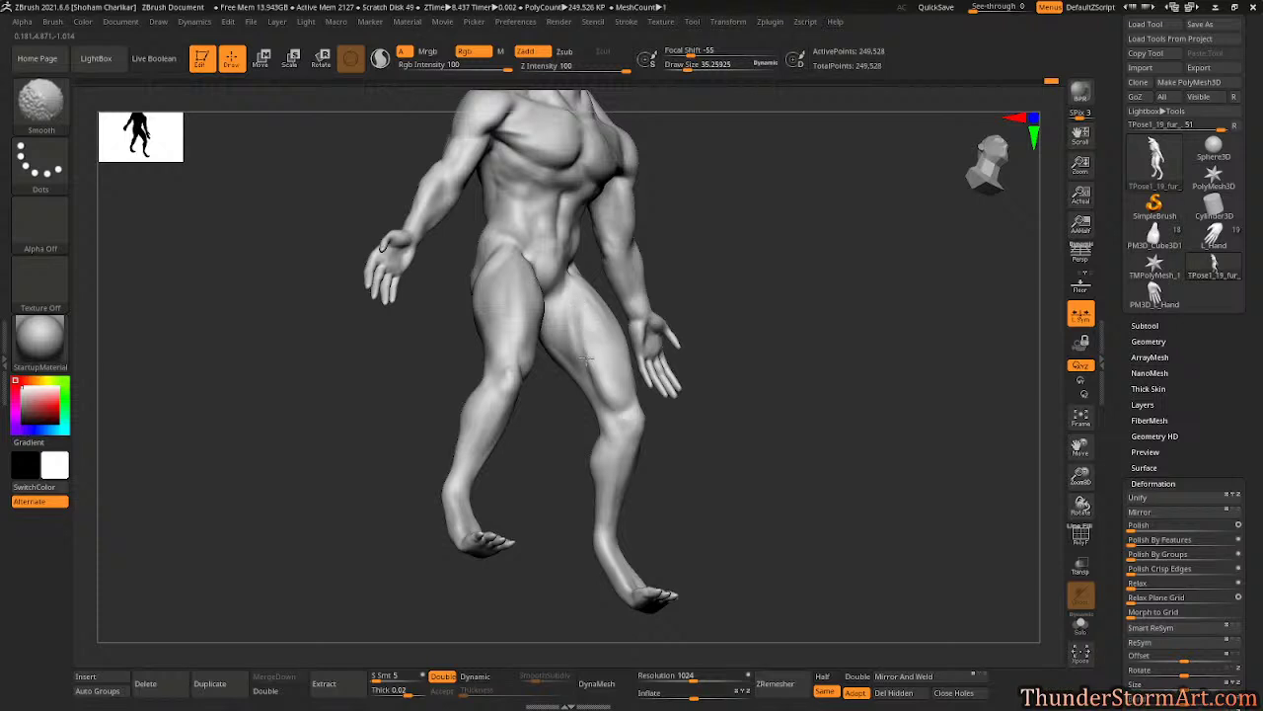
left_click_drag(587, 362, 575, 291, "shift")
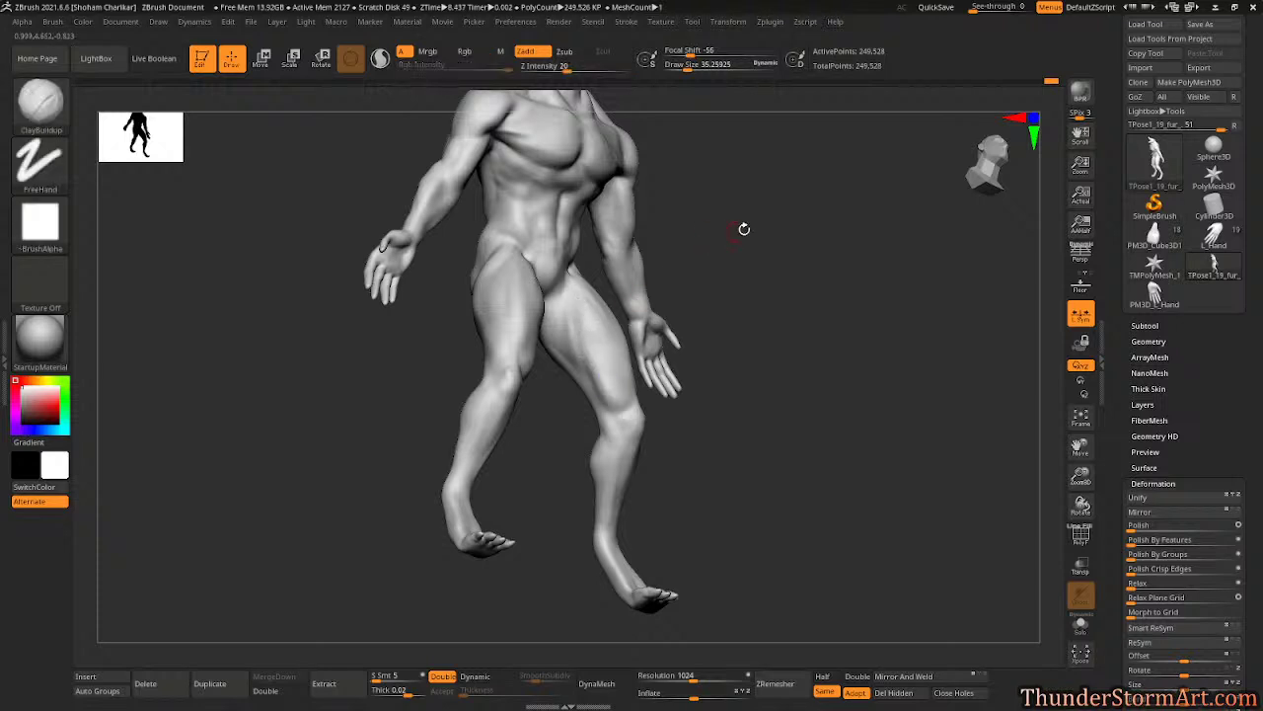
left_click_drag(744, 228, 714, 278)
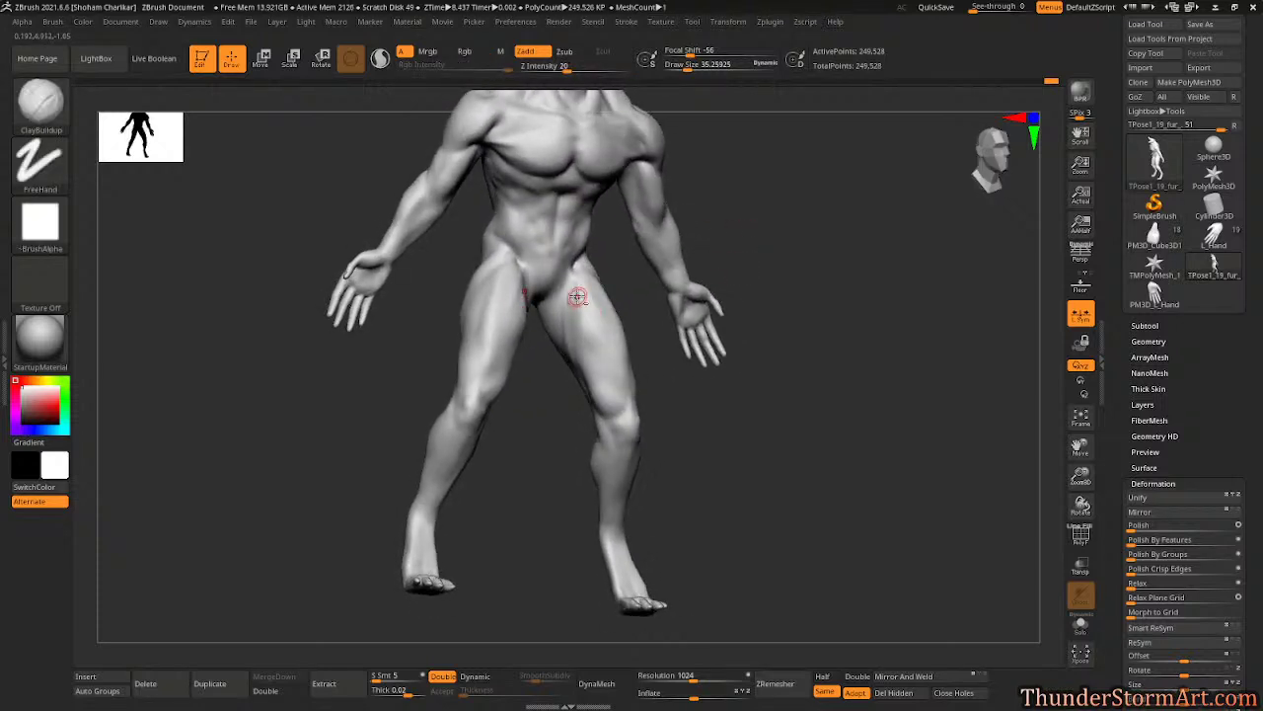
left_click_drag(587, 330, 612, 372)
key("shift")
- Adjust the shape of the thighs with the Move Topological brush at a draw size of about 75, and smooth the inner thigh
left_click_drag(787, 302, 783, 305)
key("b")
key("m")
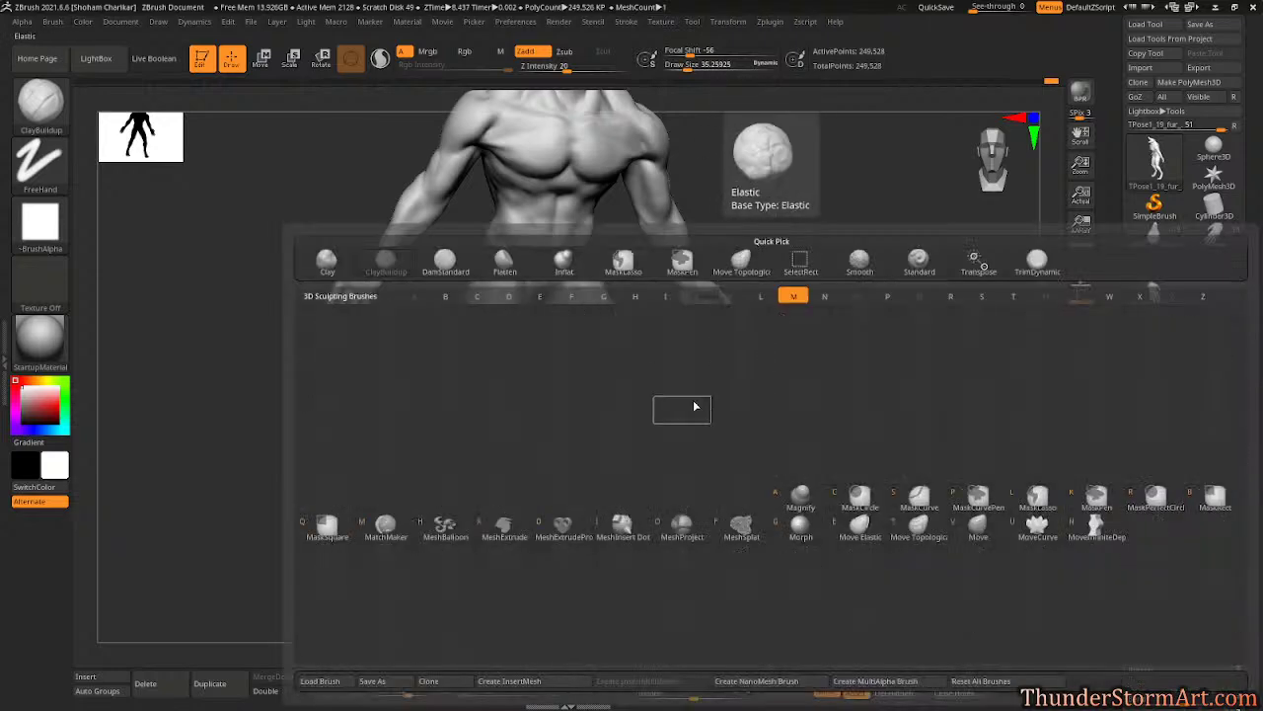
key("t")
key("b")
key("m")
key("t")
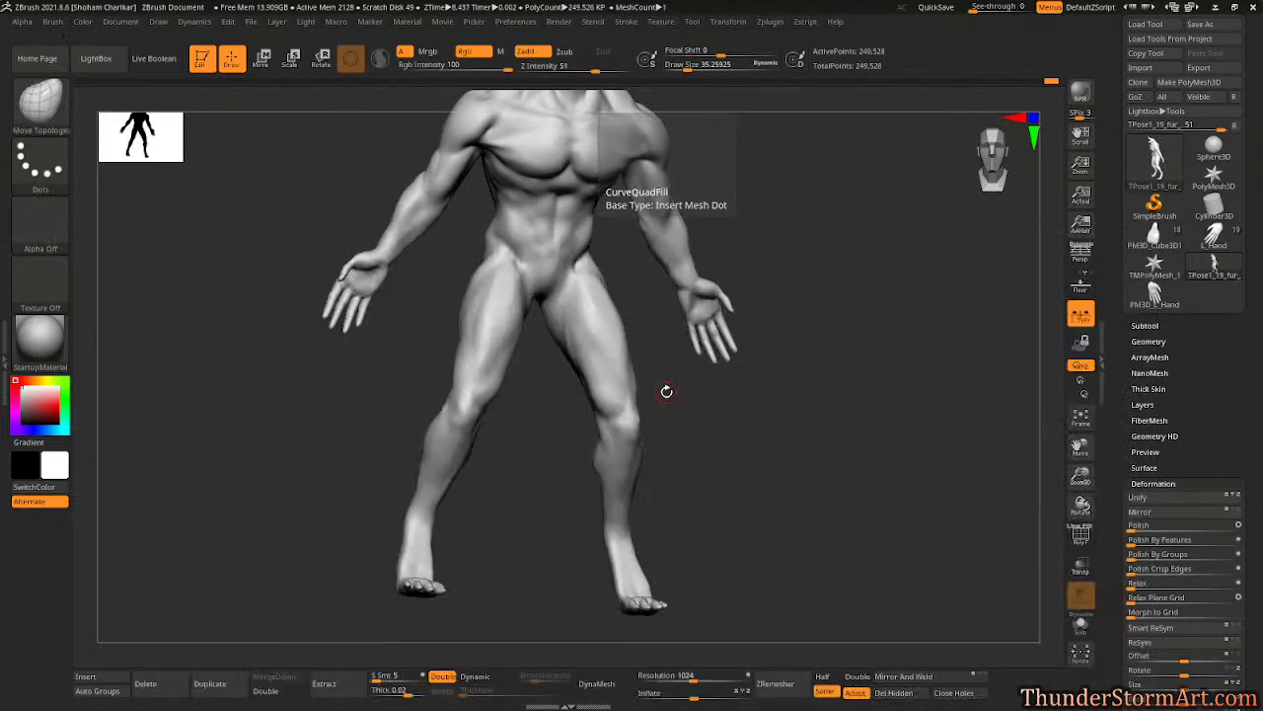
key("s")
mouse_move(681, 389)
left_mouse_down()
mouse_move(668, 361)
mouse_move(601, 375)
left_mouse_up()
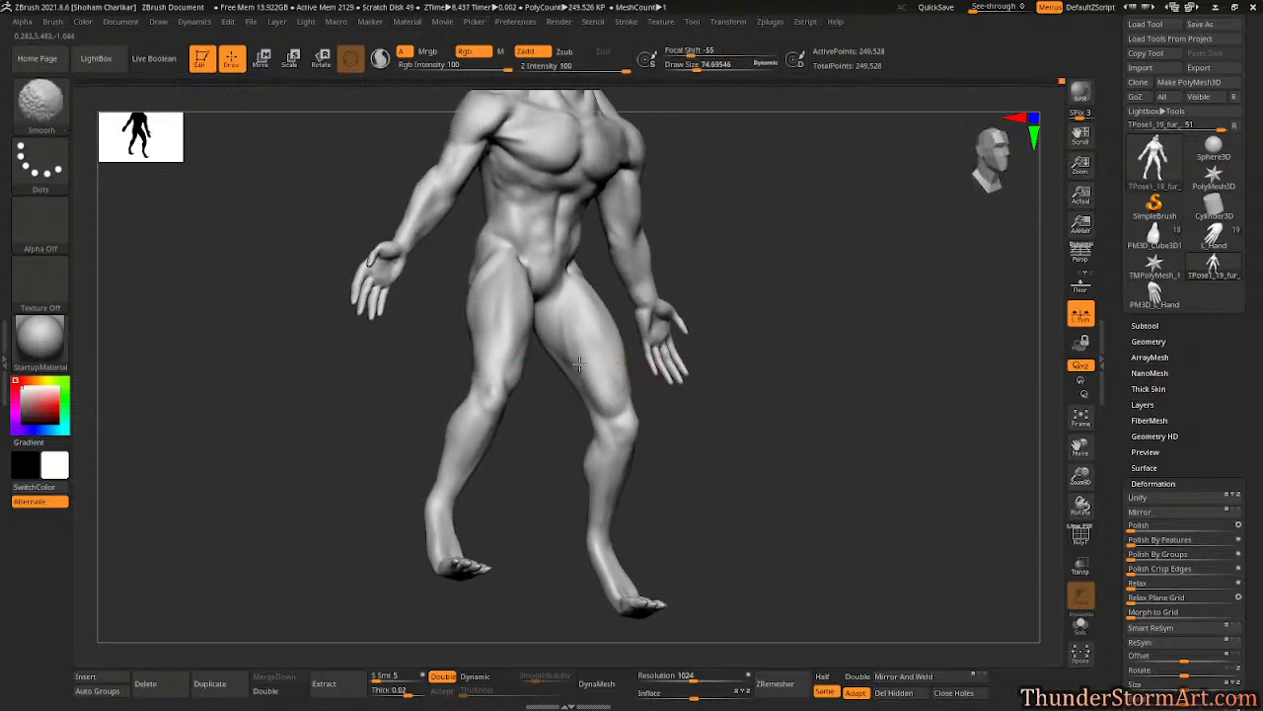
- Turn on perspective, stamp a snapshot of the whole figure onto the canvas, and place the live model beside it
left_click_drag(691, 259, 791, 278)
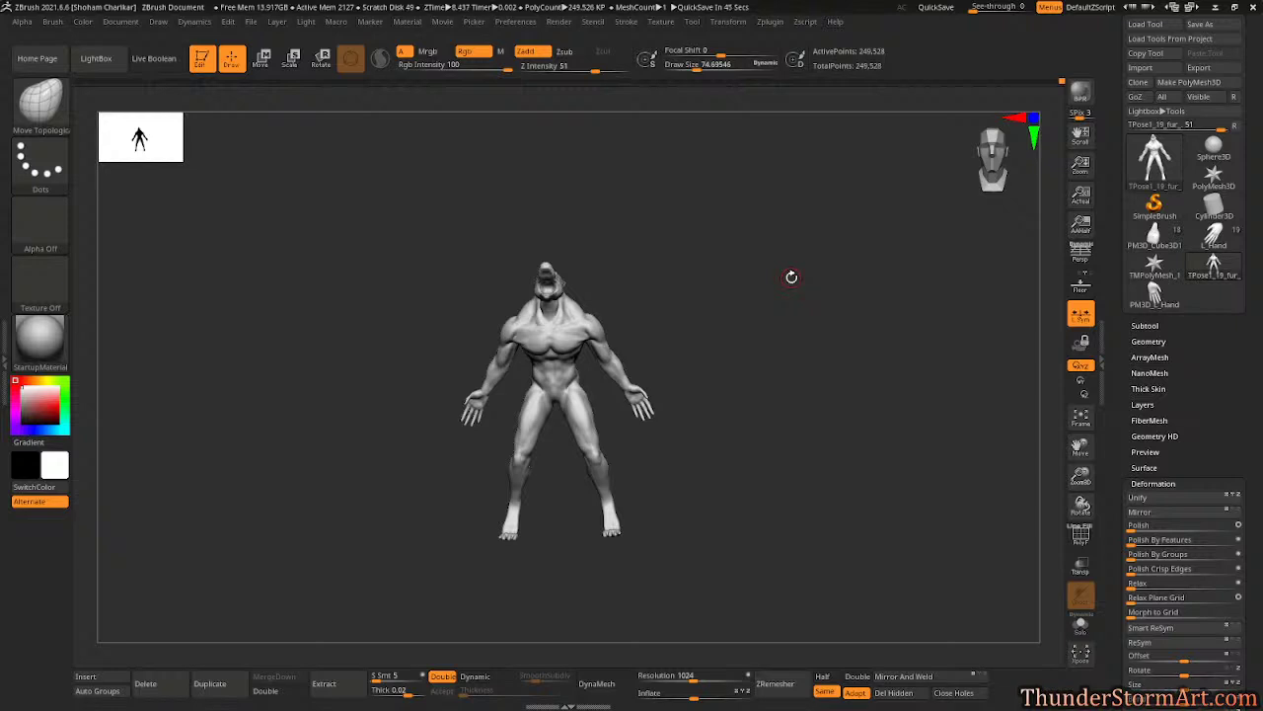
left_click_drag(791, 277, 920, 230)
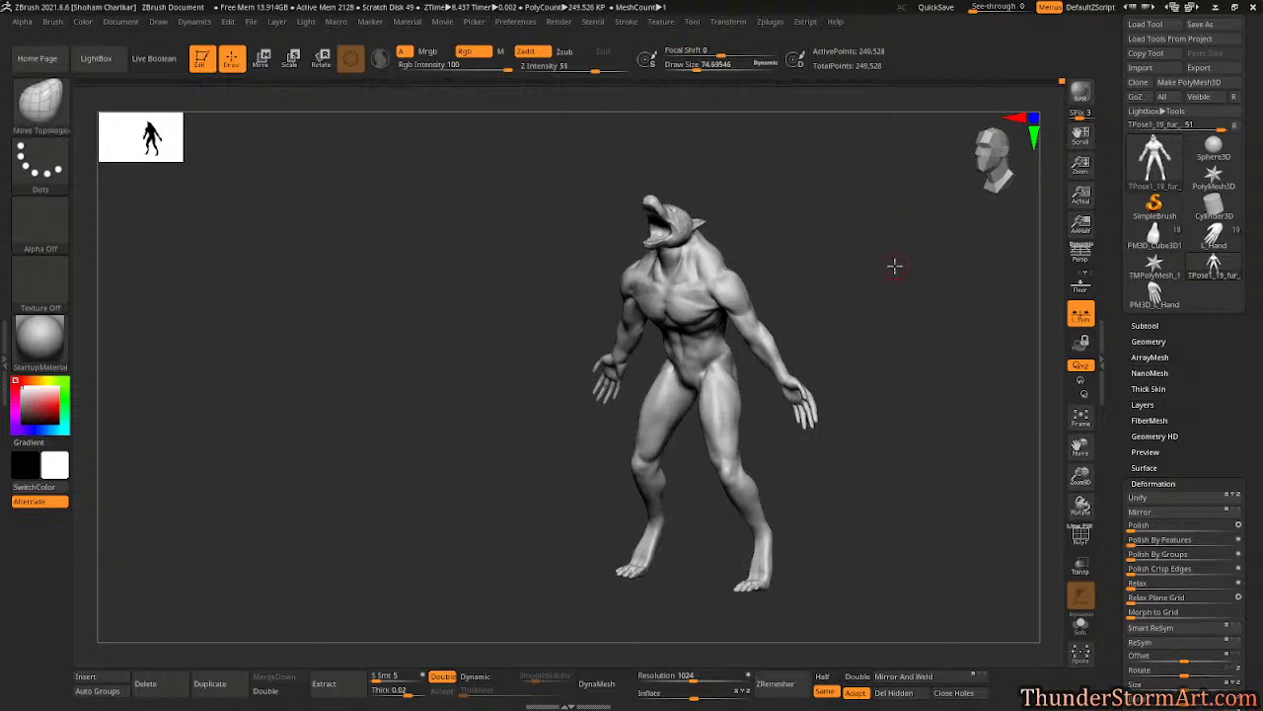
left_click_drag(895, 265, 888, 259)
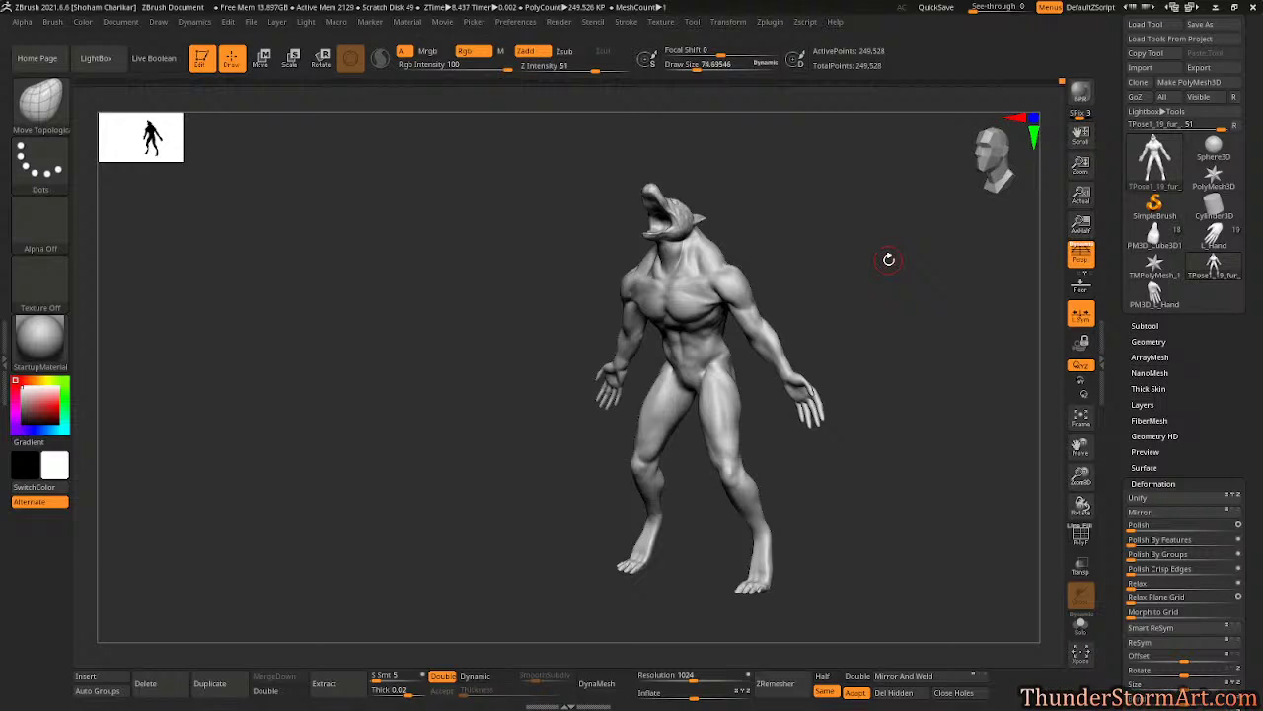
key("shift+s")
mouse_move(928, 305)
left_mouse_down("alt")
mouse_move(662, 311)
mouse_move(652, 291)
left_mouse_up("alt")
left_click_drag(815, 226, 826, 231)
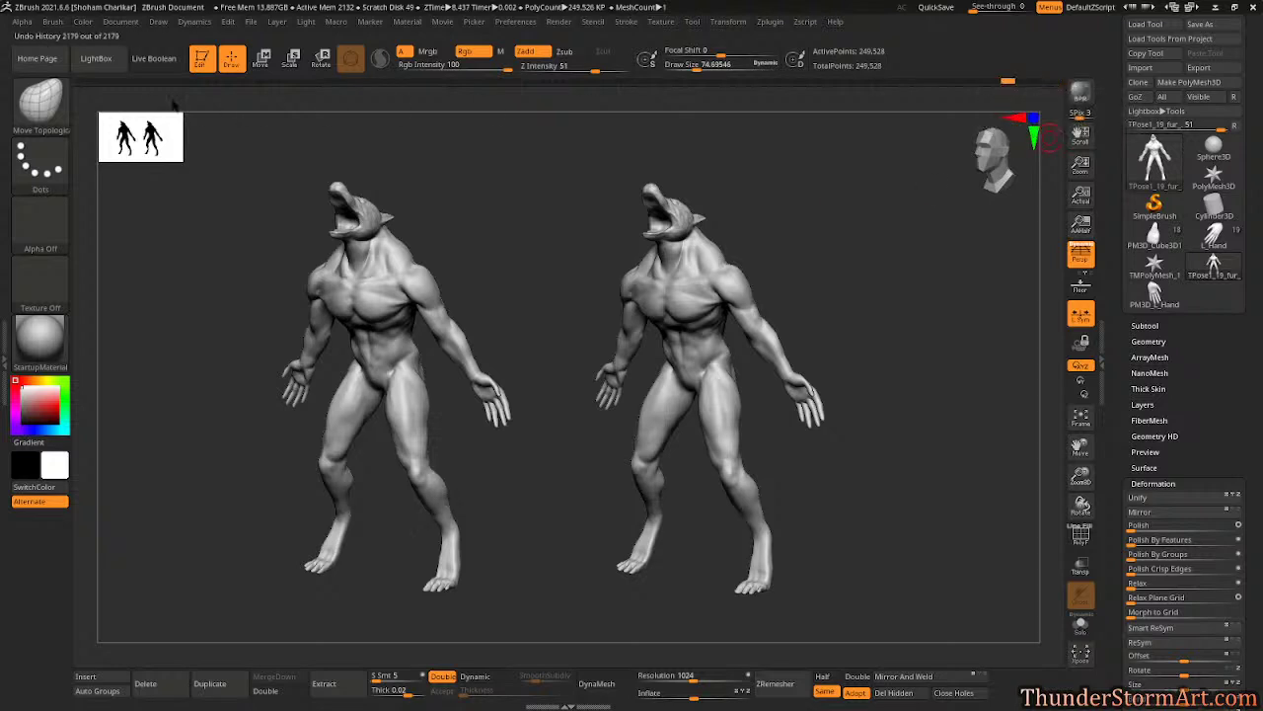
- Go back through the undo history to an early version with the fur mane to compare it with the snapshot
left_click(78, 84)
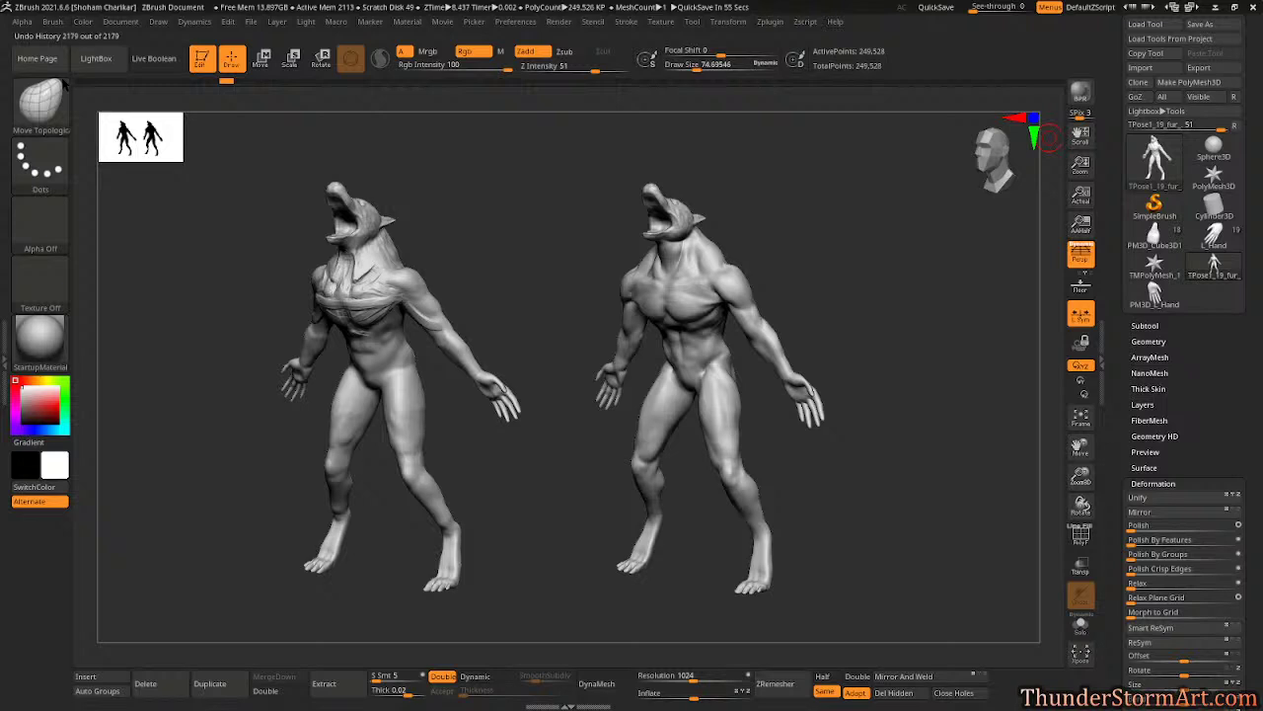
left_click(82, 82)
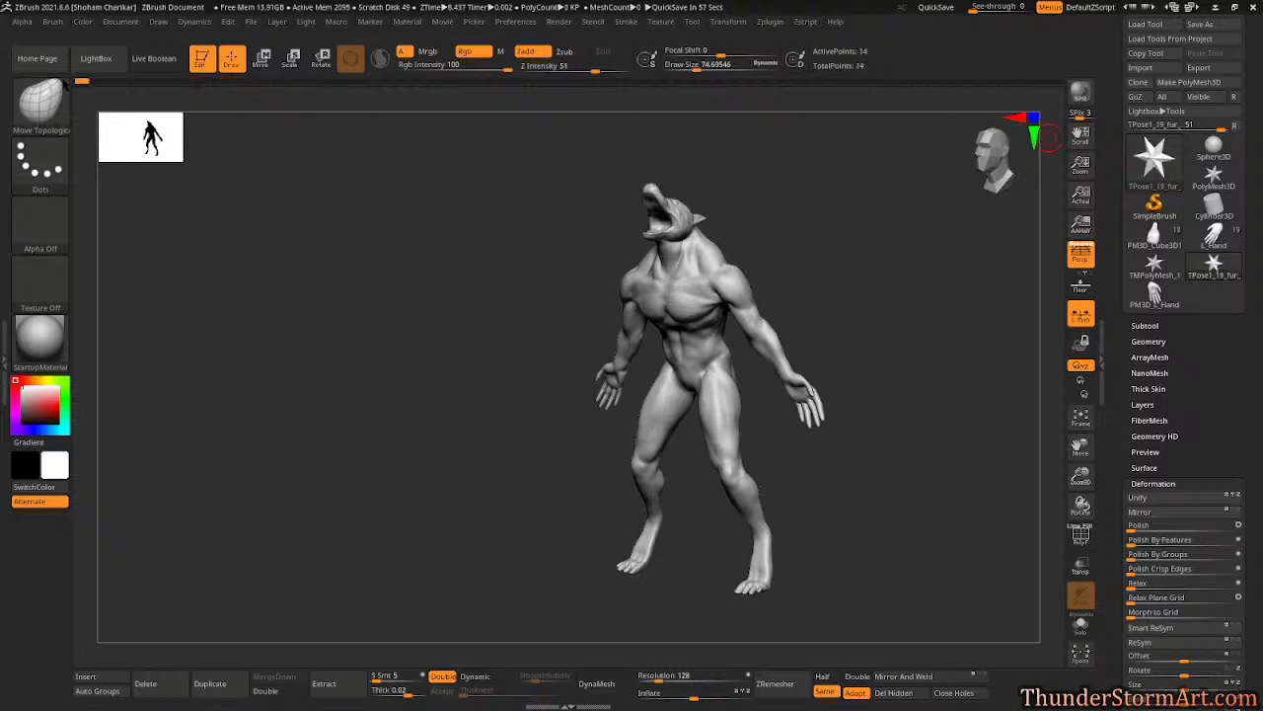
left_click(83, 83)
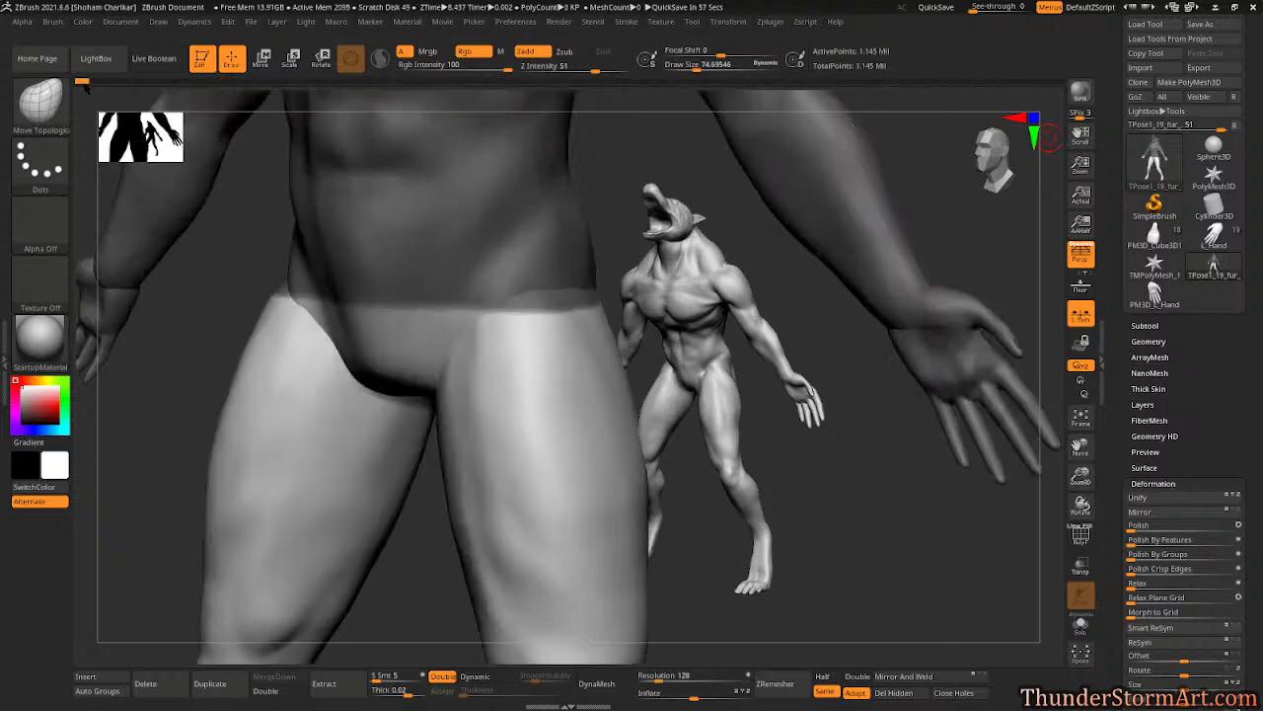
left_click(96, 83)
left_click(111, 84)
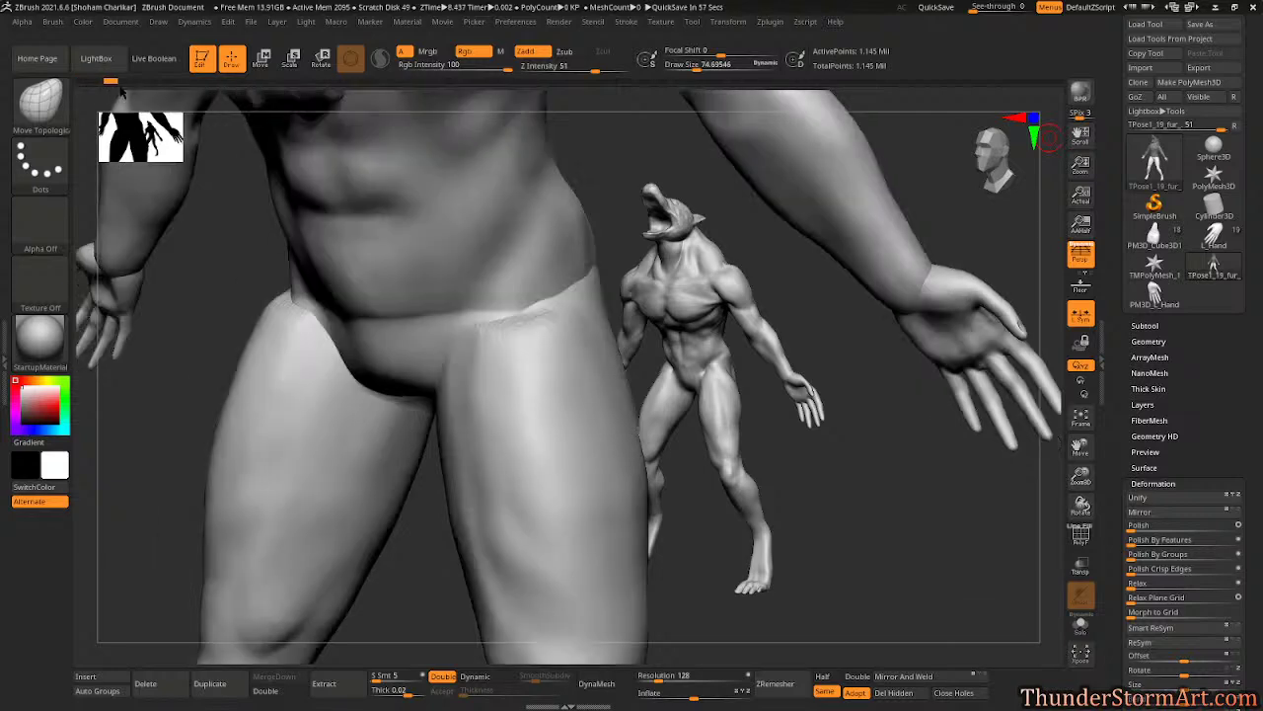
mouse_move(121, 88)
left_mouse_down()
mouse_move(188, 92)
mouse_move(141, 86)
left_mouse_up()
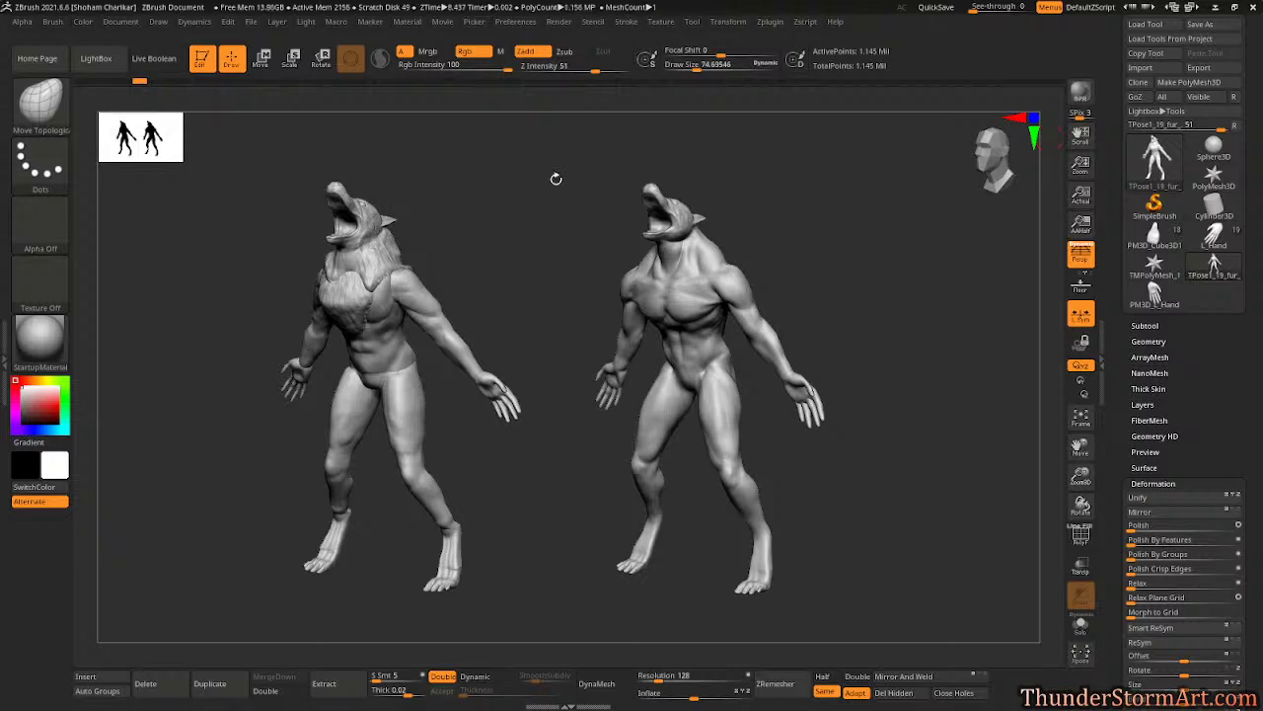